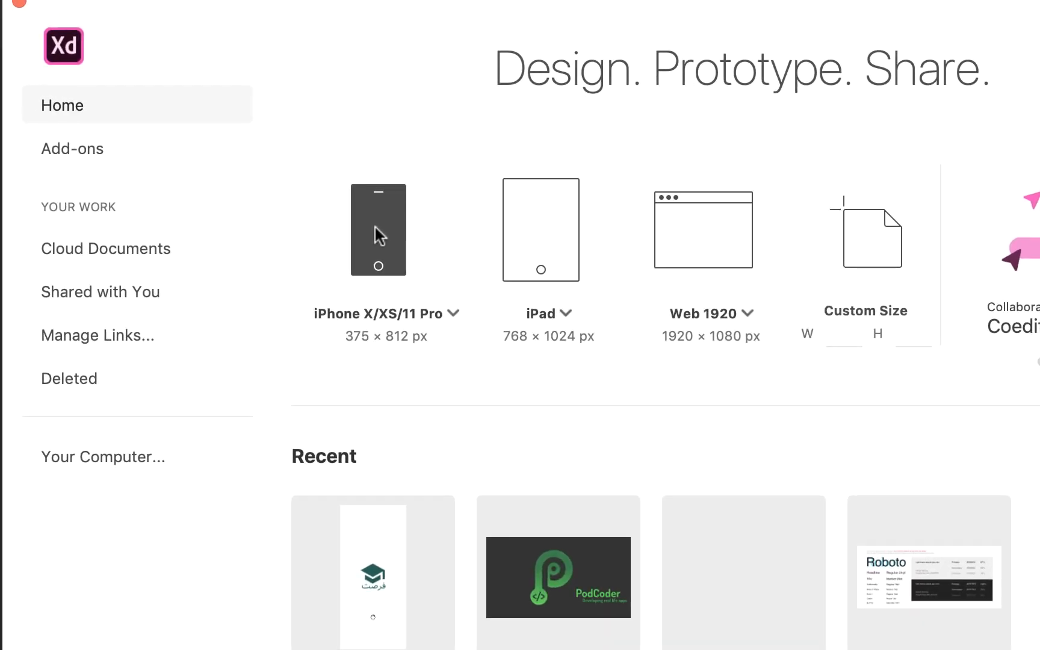
Step: Create a new document with an iPhone X/XS/11 Pro artboard of 375 × 812 px
click(375, 227)
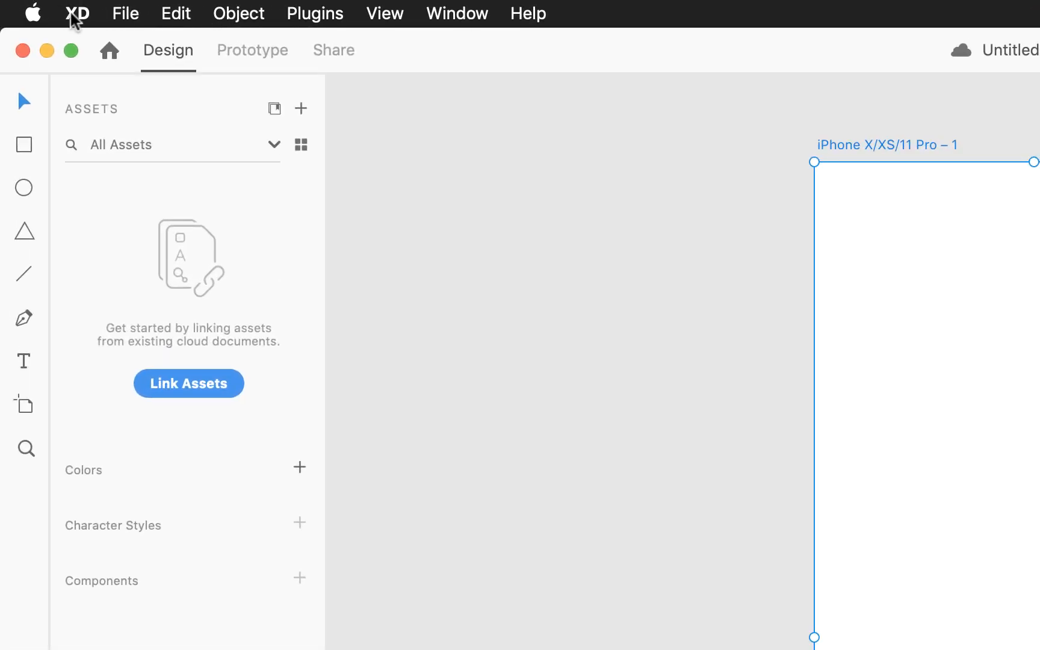
Step: Look through the Prototype and Share modes and return to Design mode
click(219, 58)
click(174, 57)
click(339, 59)
click(265, 57)
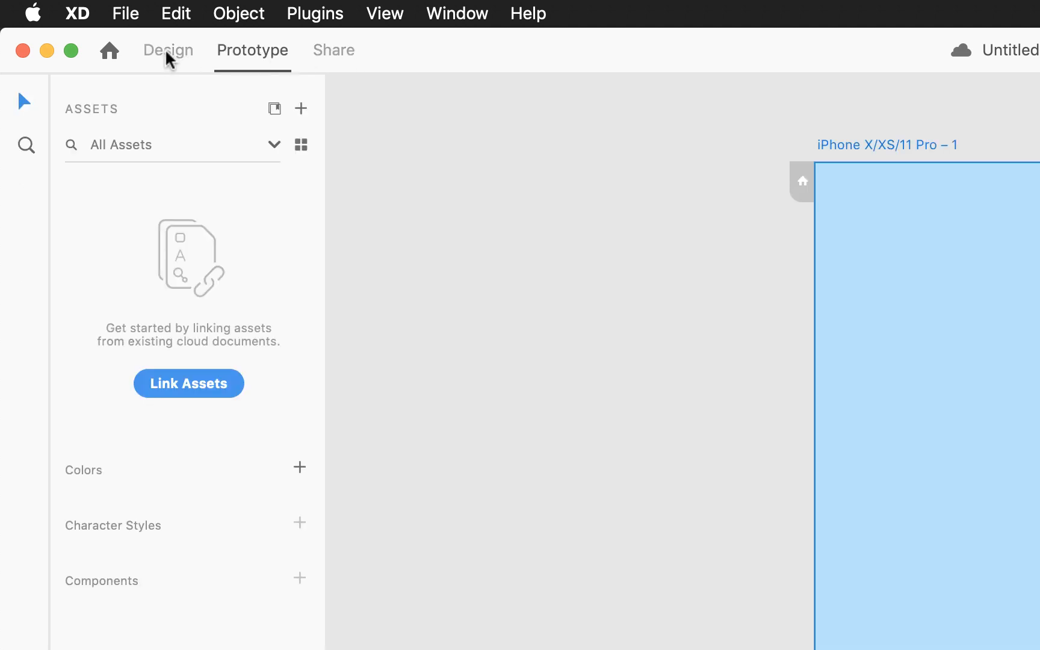
click(167, 58)
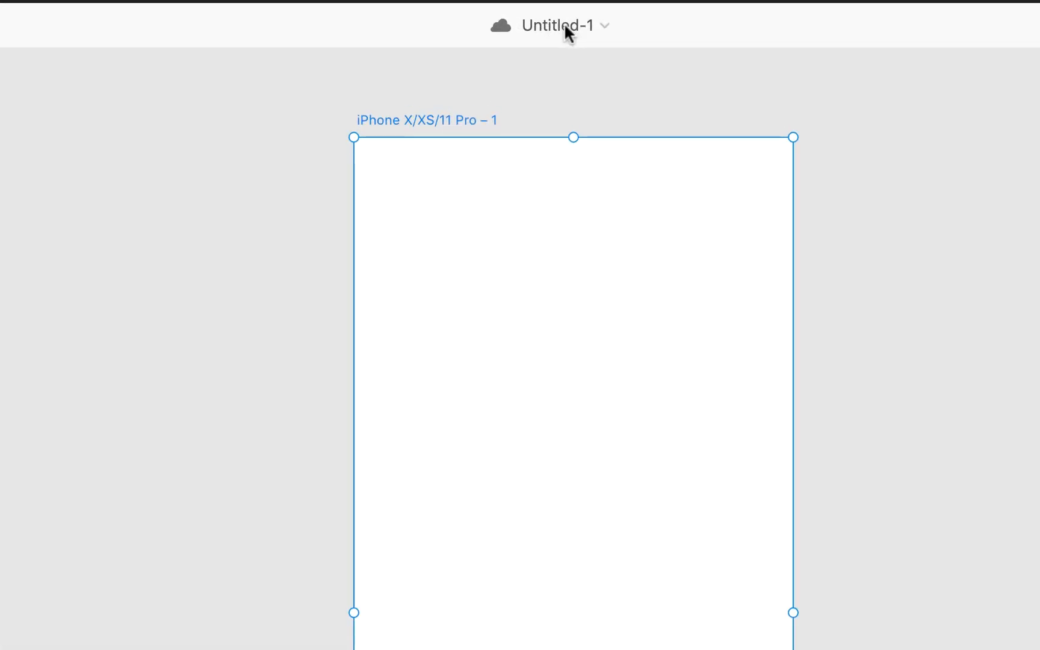
Step: Save the untitled document to Cloud Documents under the name Forsat_Design
click(573, 27)
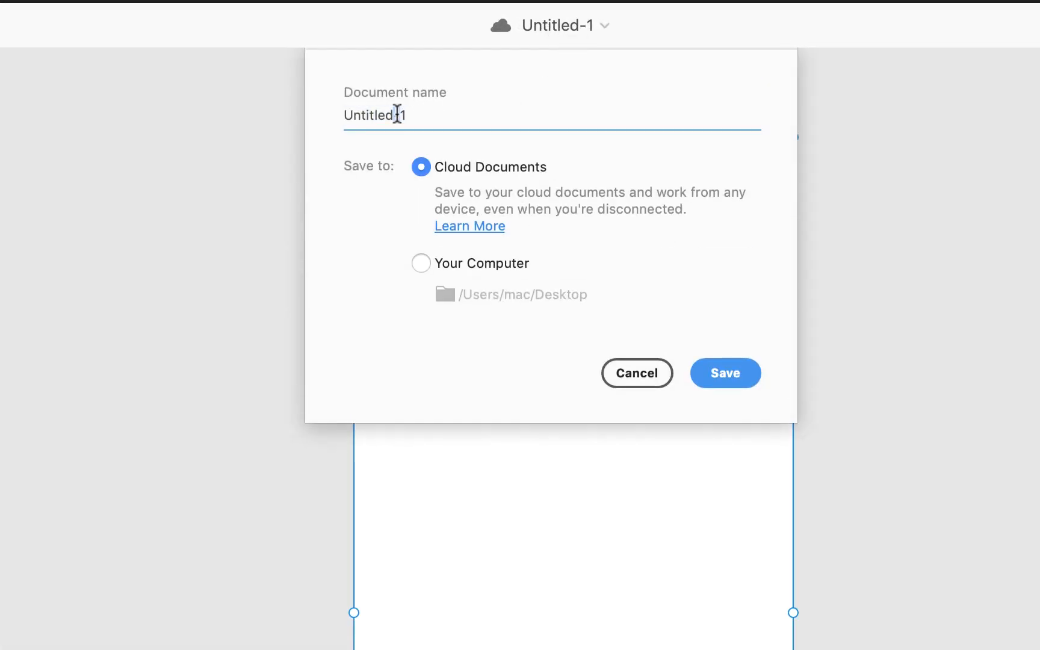
double_click(397, 113)
text(Forsat_)
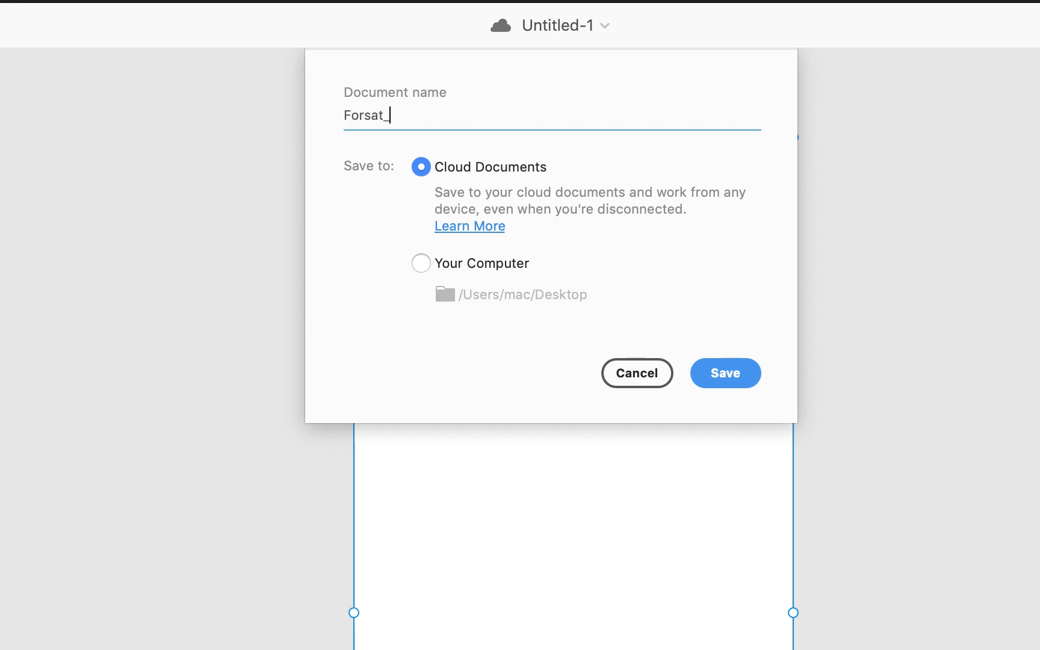
text(Design)
click(735, 374)
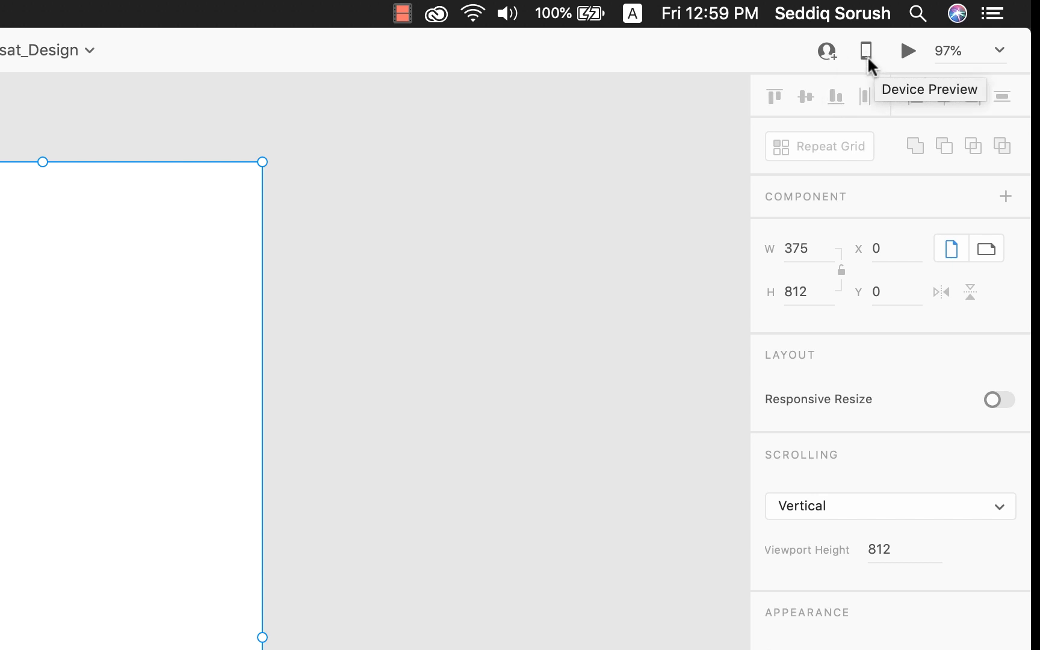
Step: Set the canvas zoom level to 199%
click(907, 52)
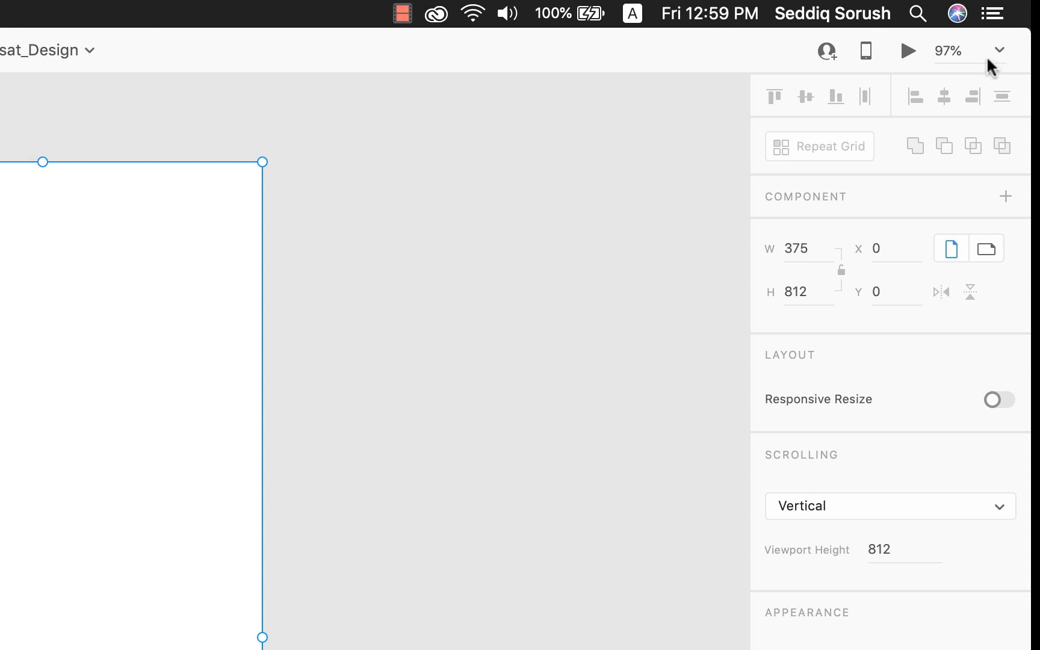
click(949, 51)
click(290, 282)
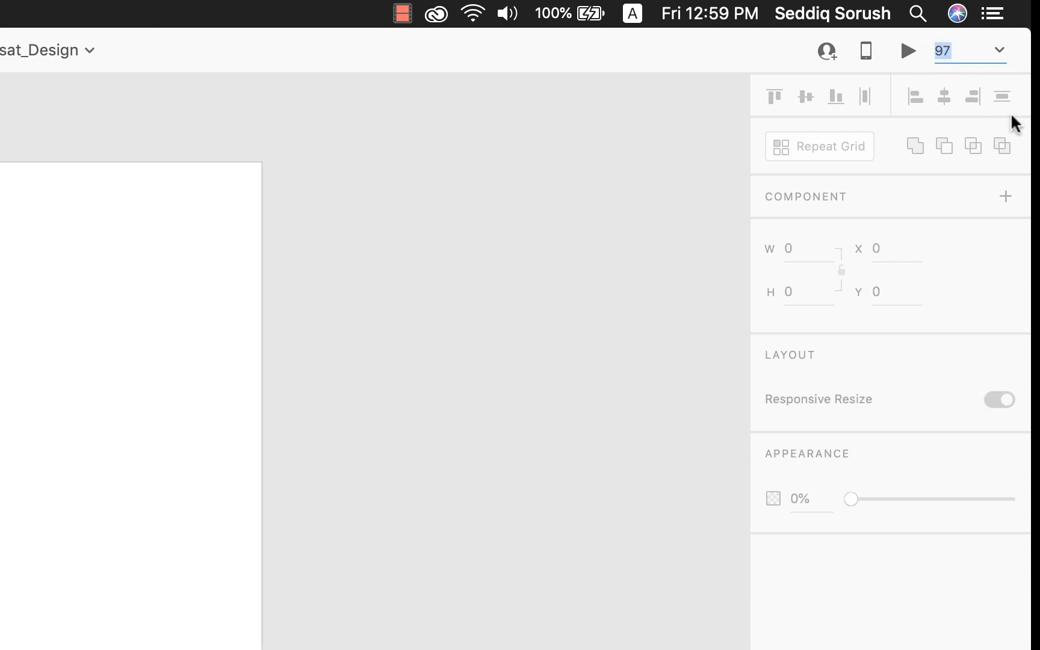
text(199)
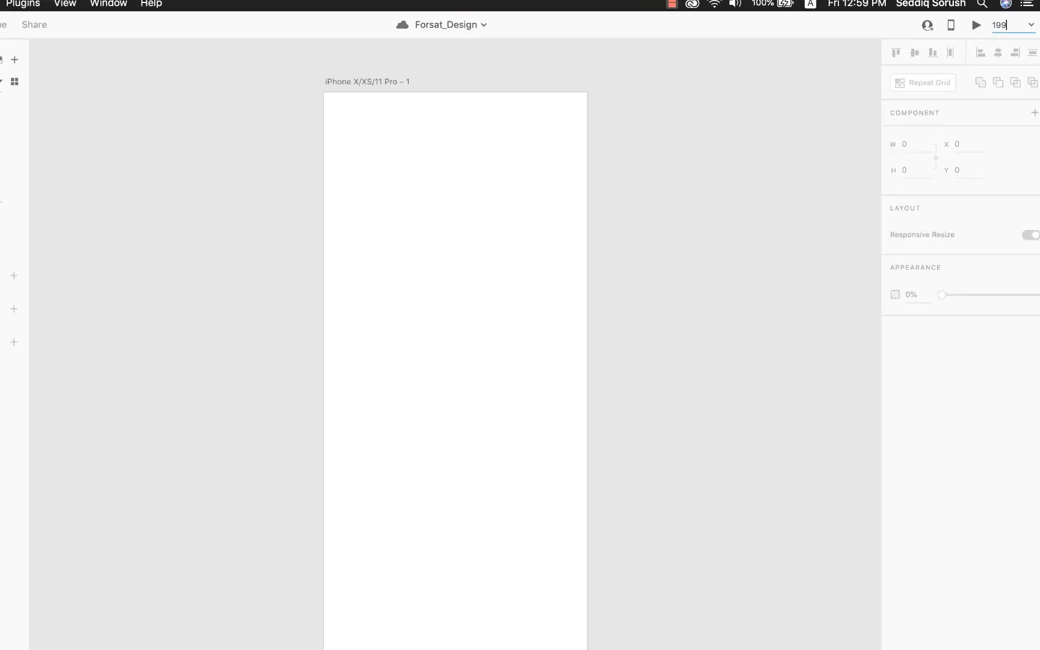
key(Return)
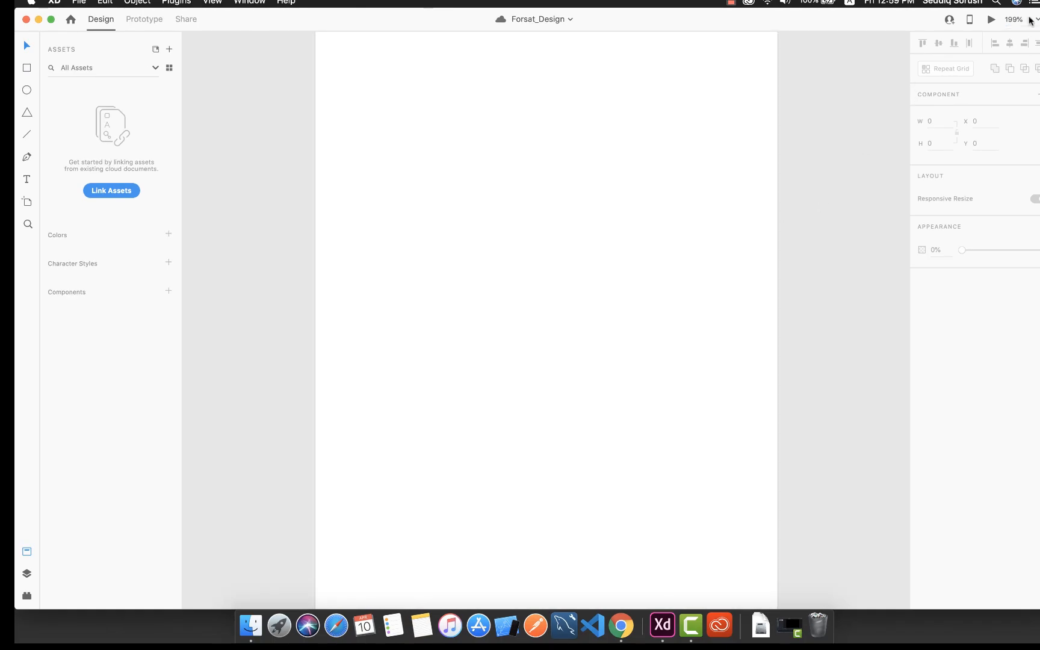
Step: Set the canvas zoom to 100% and select the iPhone X/XS/11 Pro artboard
click(1014, 20)
key(Return)
scroll(512, 224, down, 2)
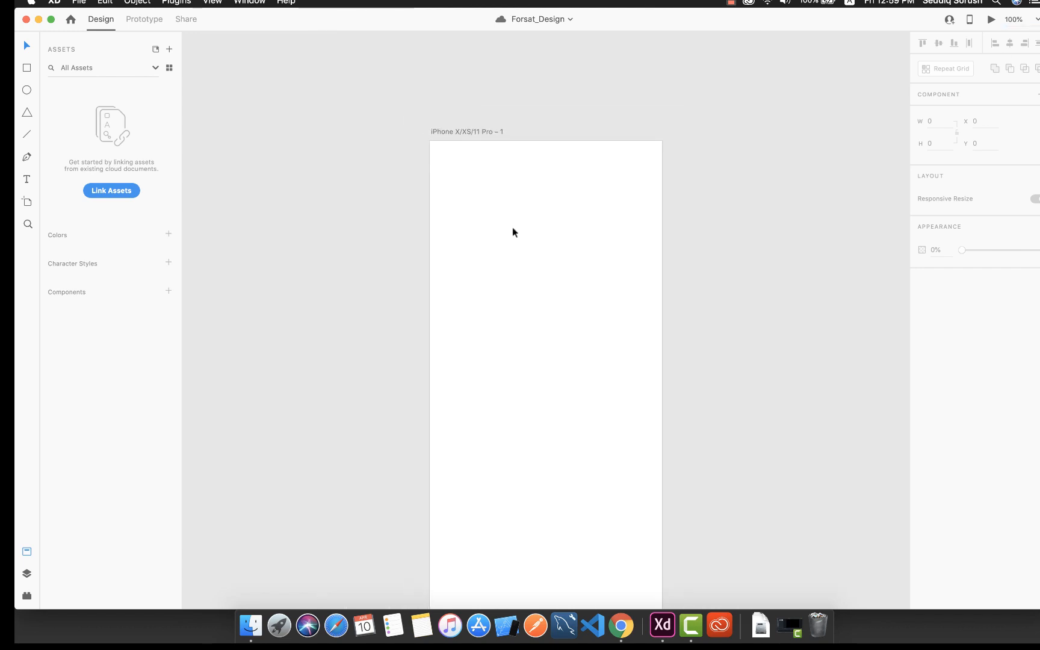
click(455, 120)
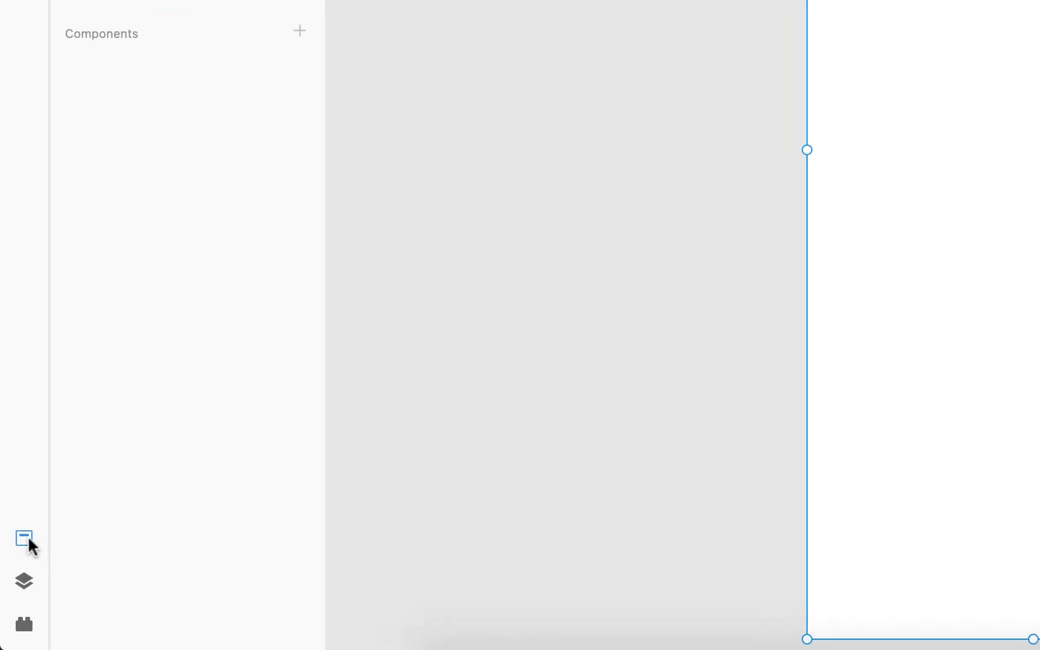
Step: Look at the document's assets and layers, and display the list of installed plugins
click(23, 535)
click(22, 535)
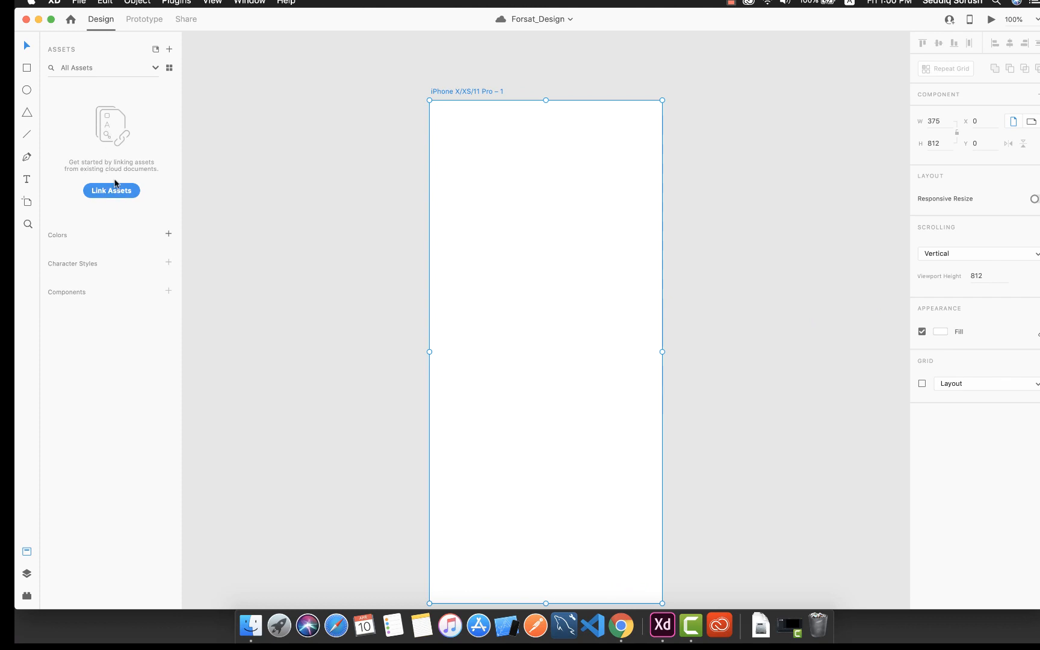
click(30, 578)
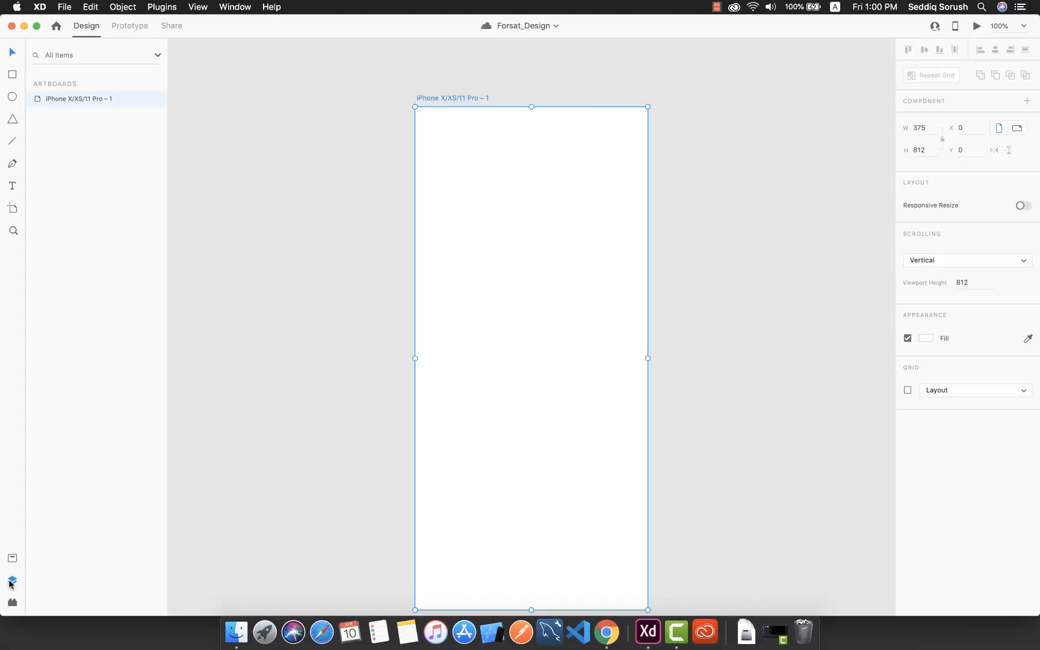
scroll(454, 337, down, 2)
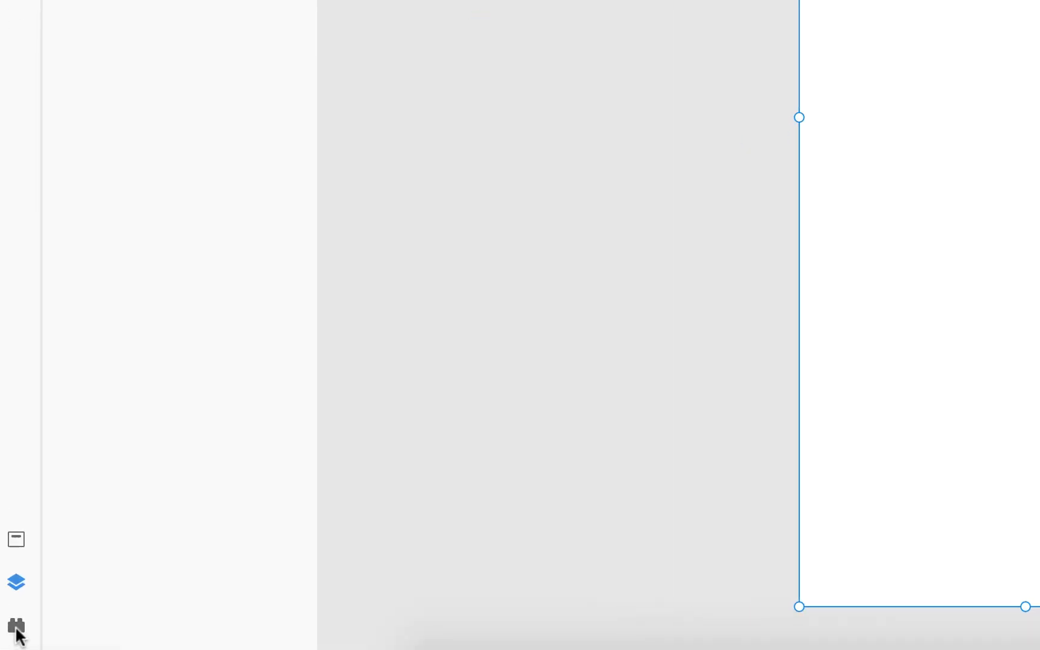
click(13, 602)
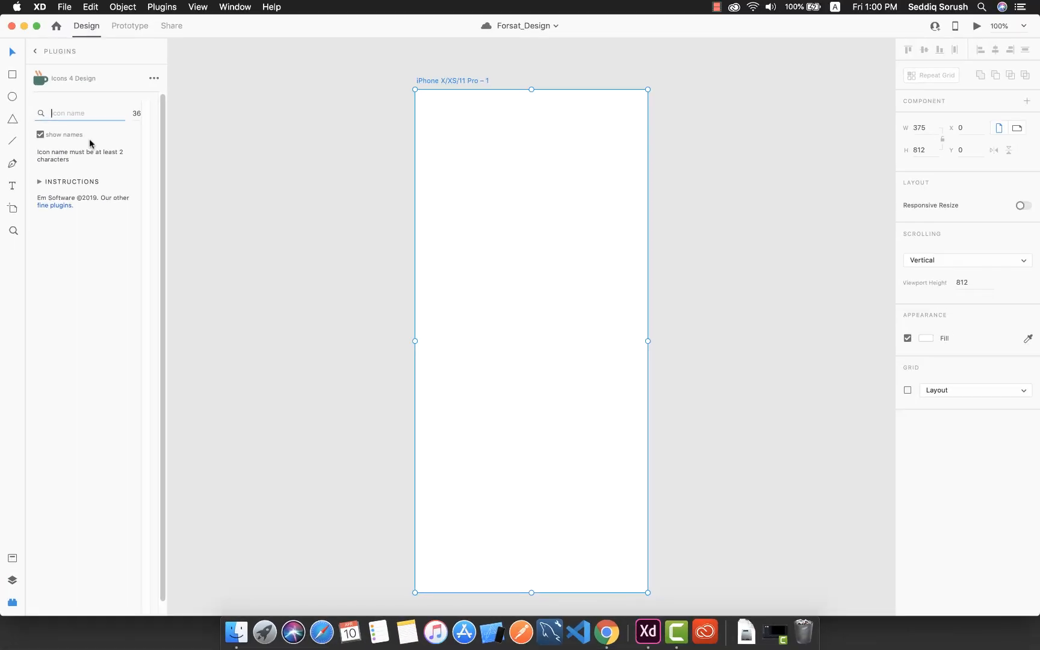
click(58, 52)
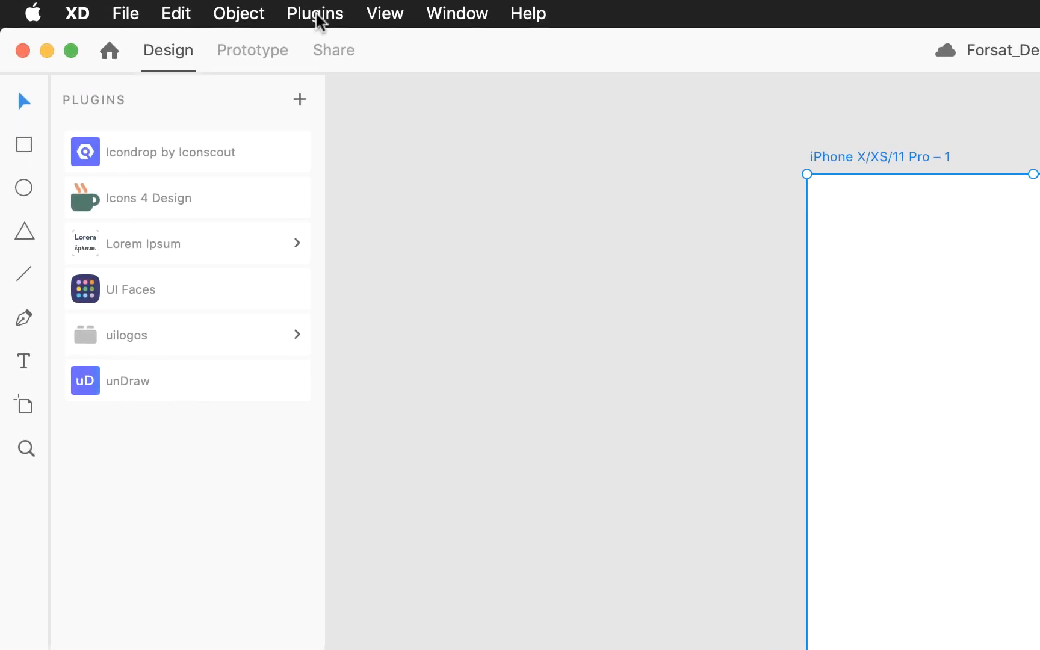
Step: Open the plugin manager, search the available plugins for "ui" and look through the results
click(163, 9)
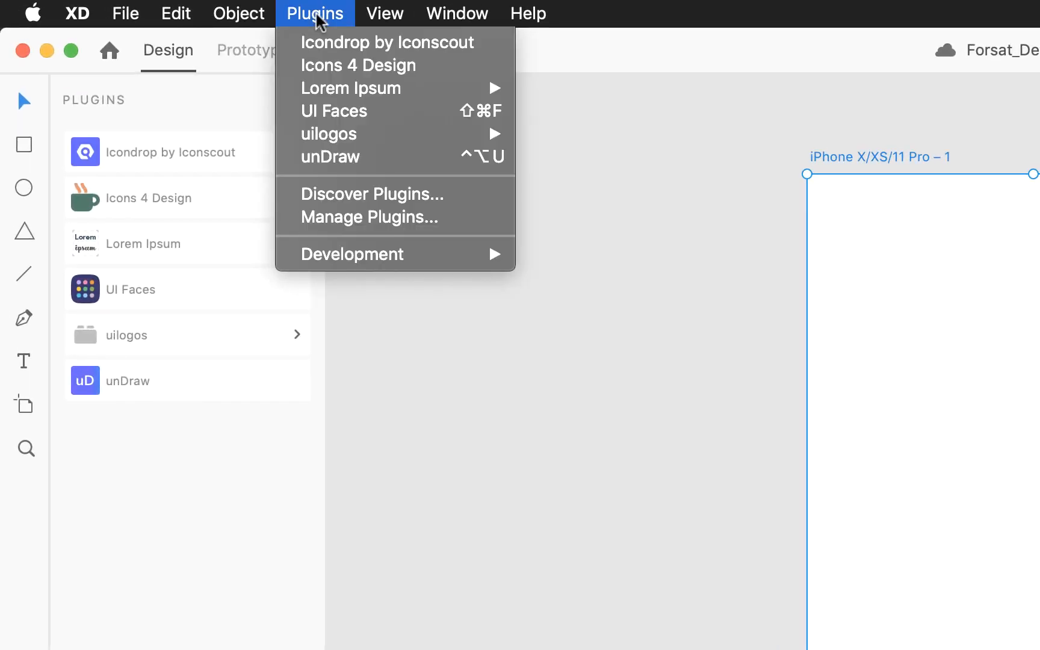
click(346, 215)
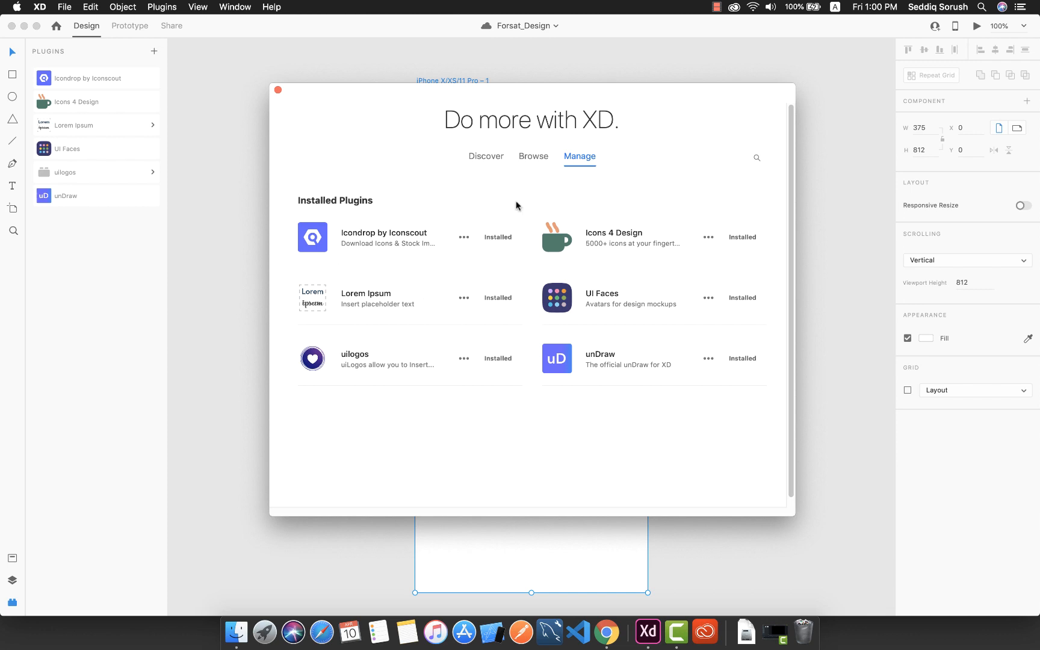
click(532, 161)
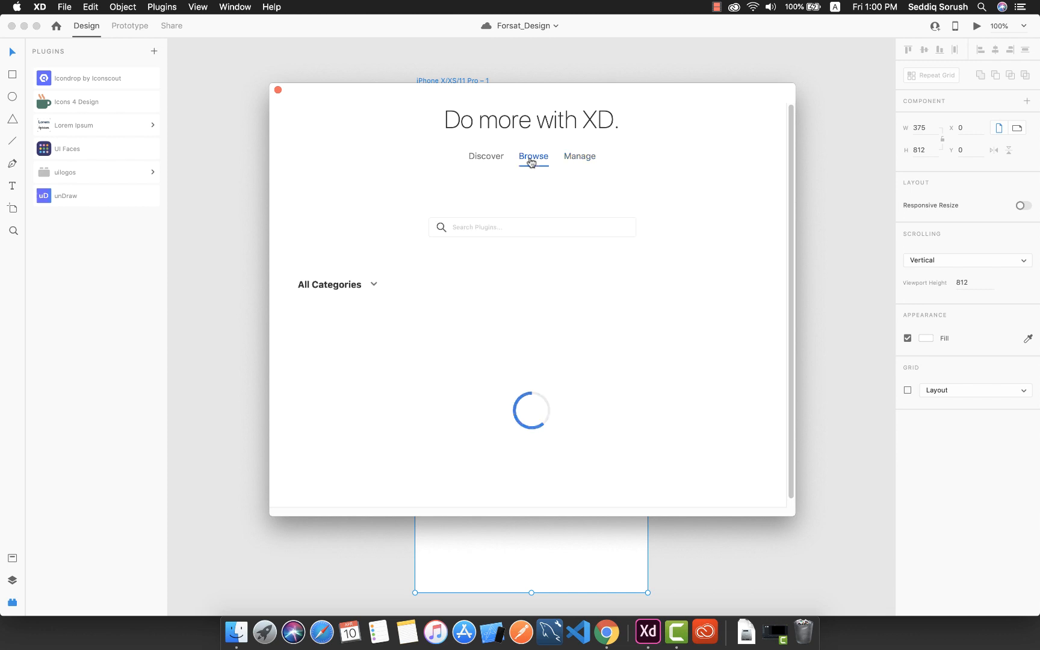
click(474, 227)
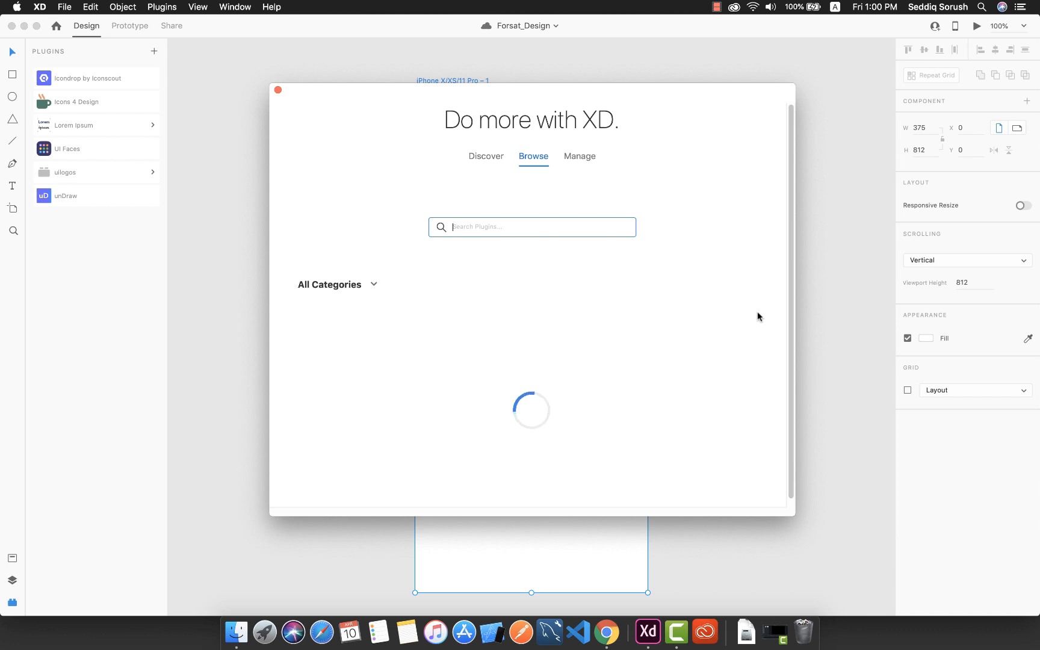
text(ui)
key(Return)
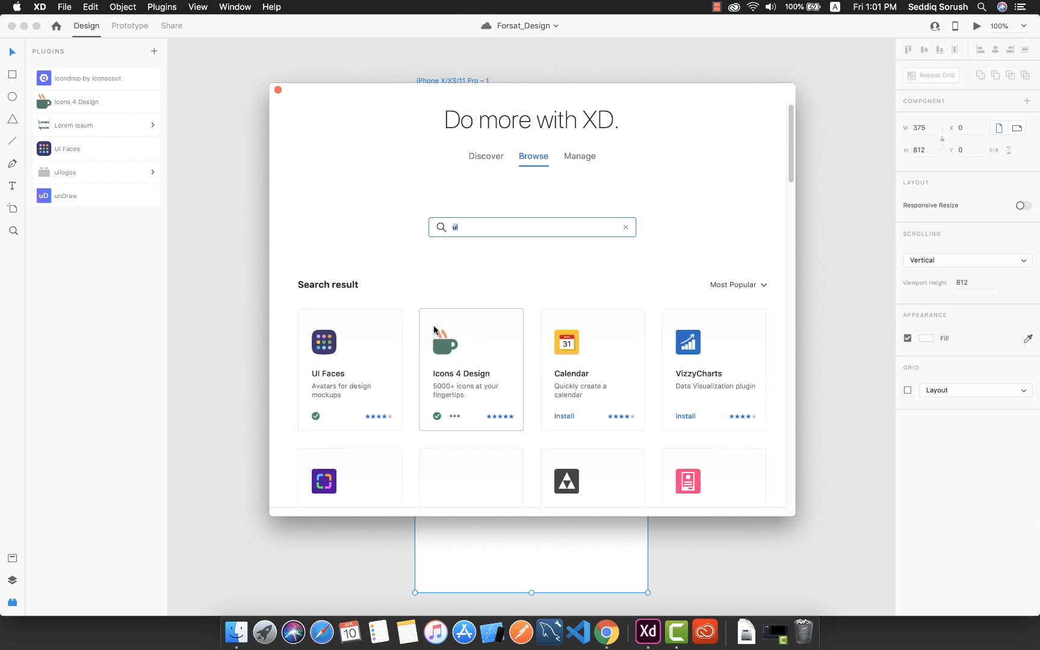
scroll(614, 406, down, 3)
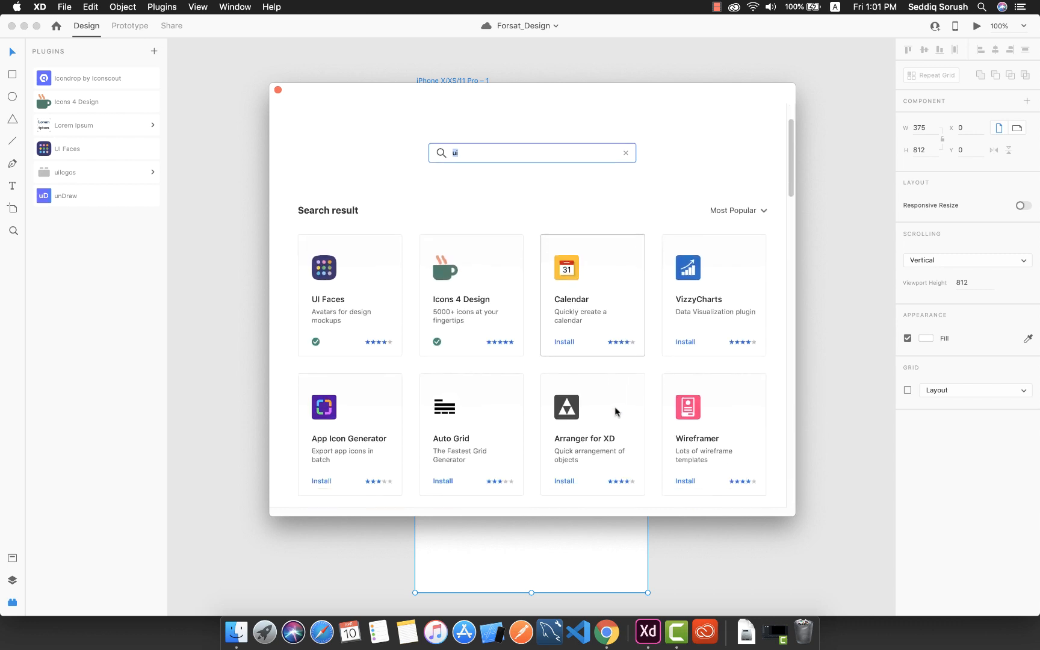
scroll(386, 295, up, 1)
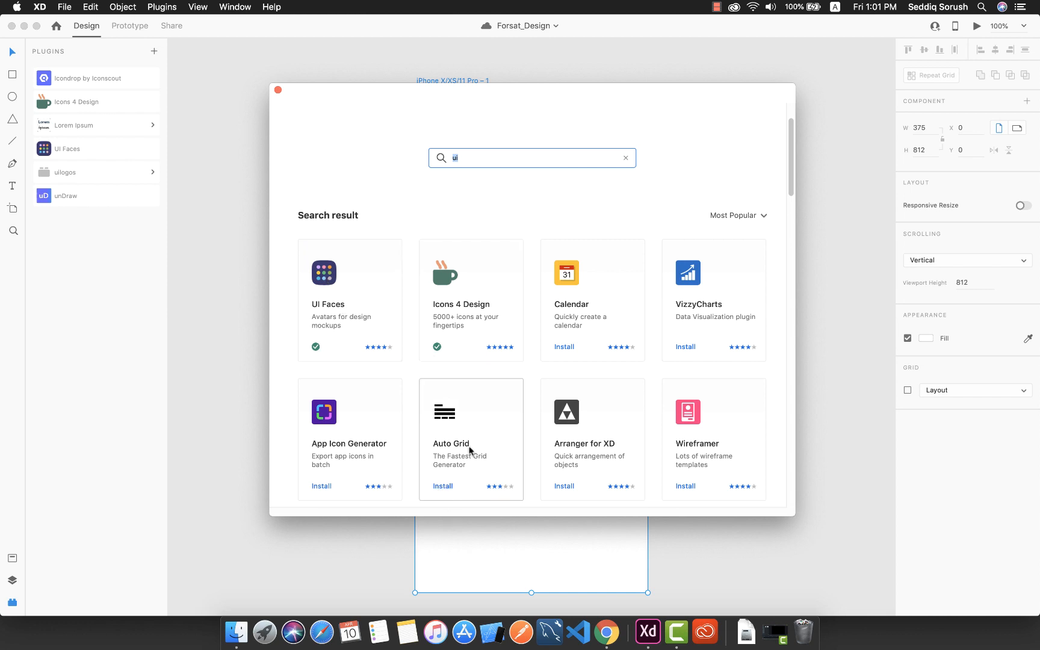
scroll(450, 304, up, 3)
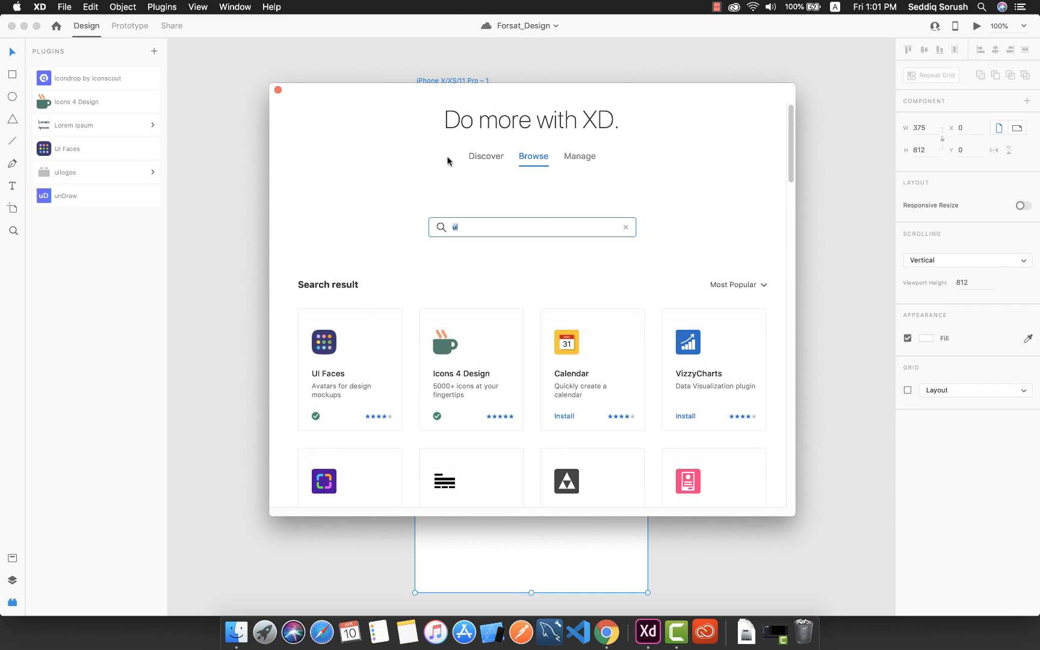
Step: Look through the featured collections and essential plugins to discover, and close the plugin manager
click(485, 159)
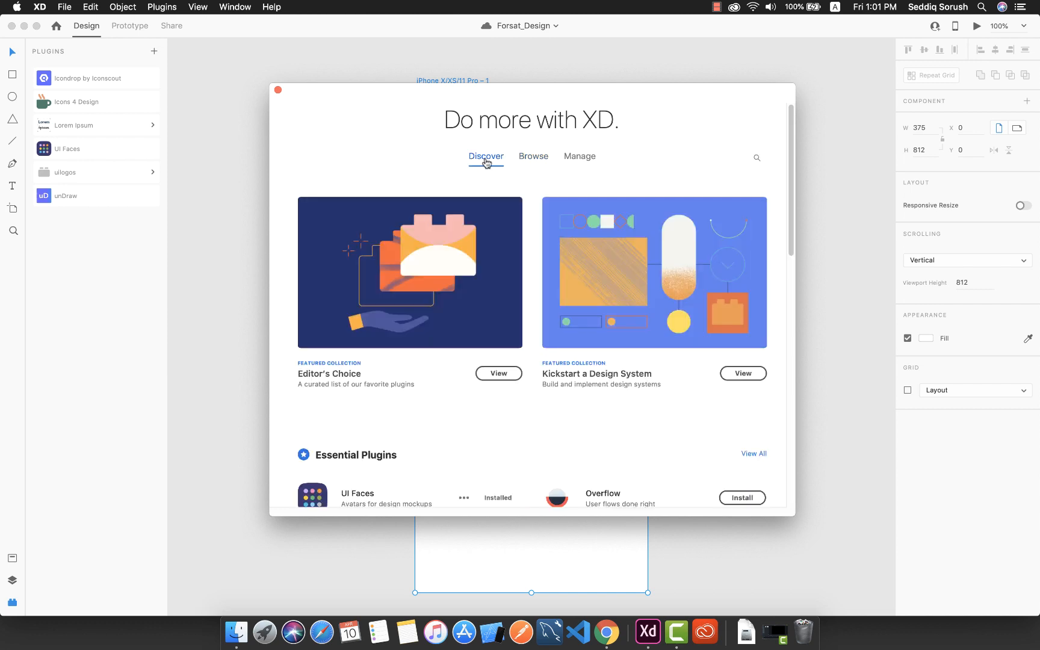
scroll(478, 304, down, 5)
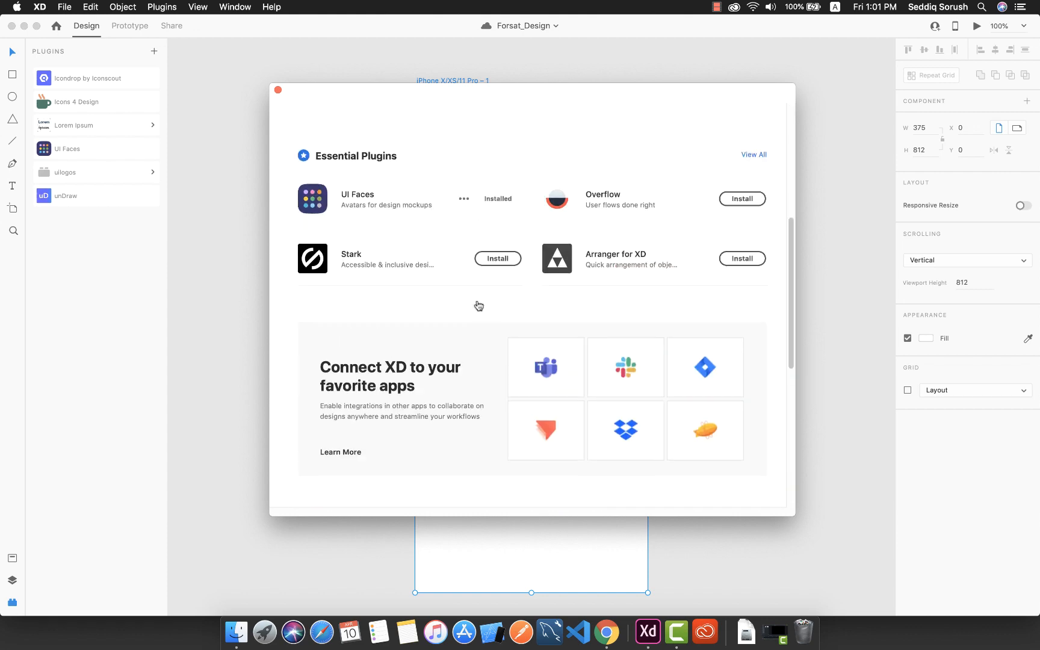
scroll(478, 306, up, 5)
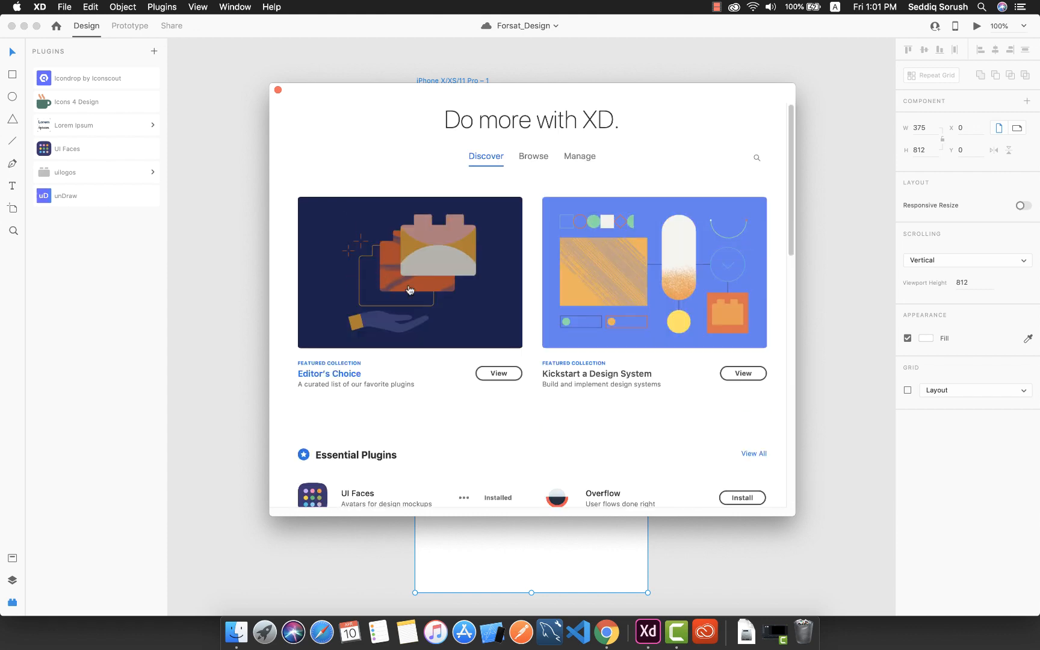
click(278, 90)
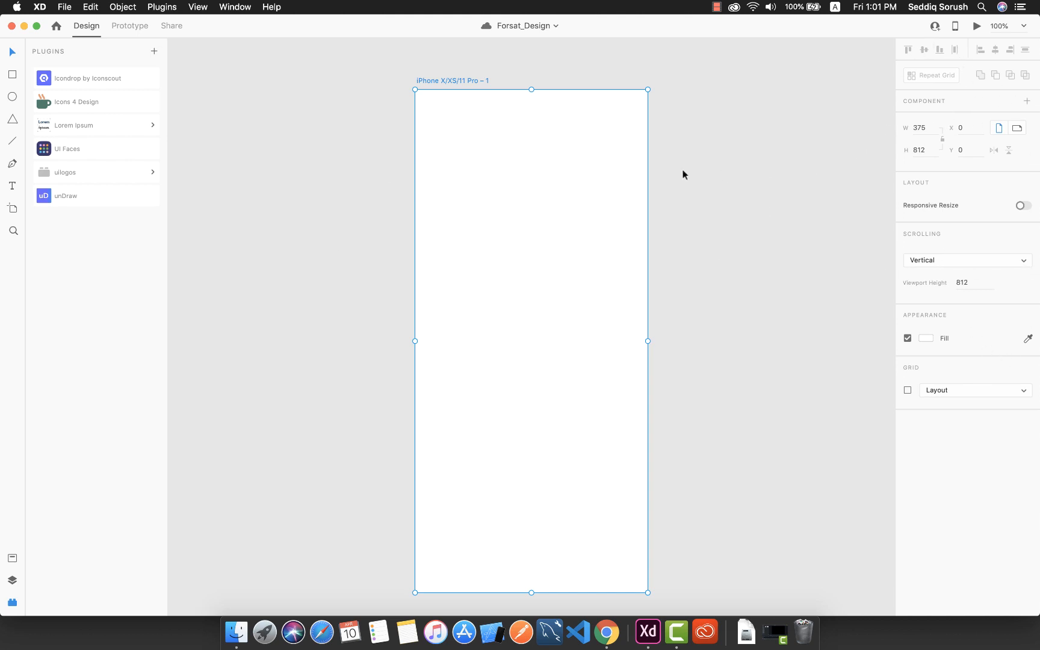
Step: Rename the iPhone X/XS/11 Pro artboard as Splash_Screen
click(916, 127)
double_click(451, 82)
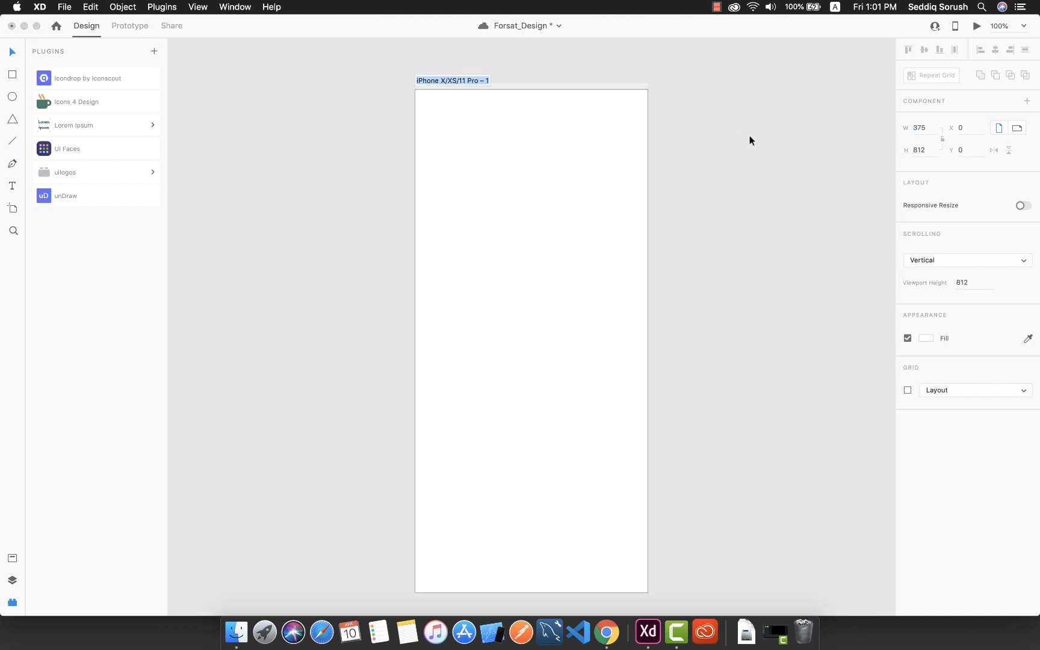
text(So)
click(469, 159)
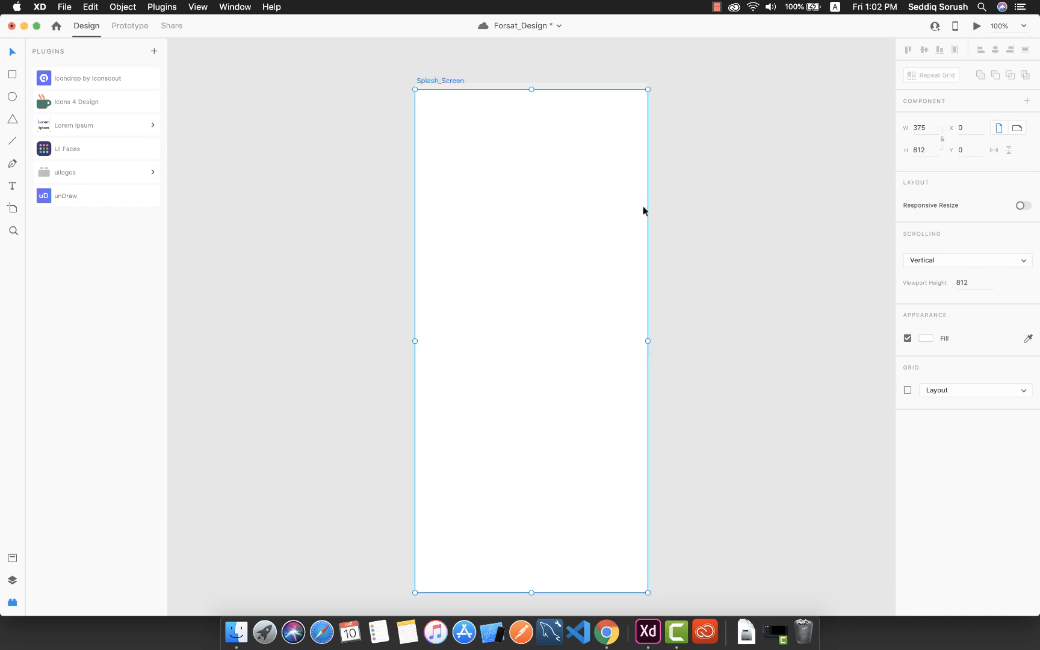
Step: Switch to the finished Forsat document and preview its prototype starting from the splash screen
key(ctrl+Right)
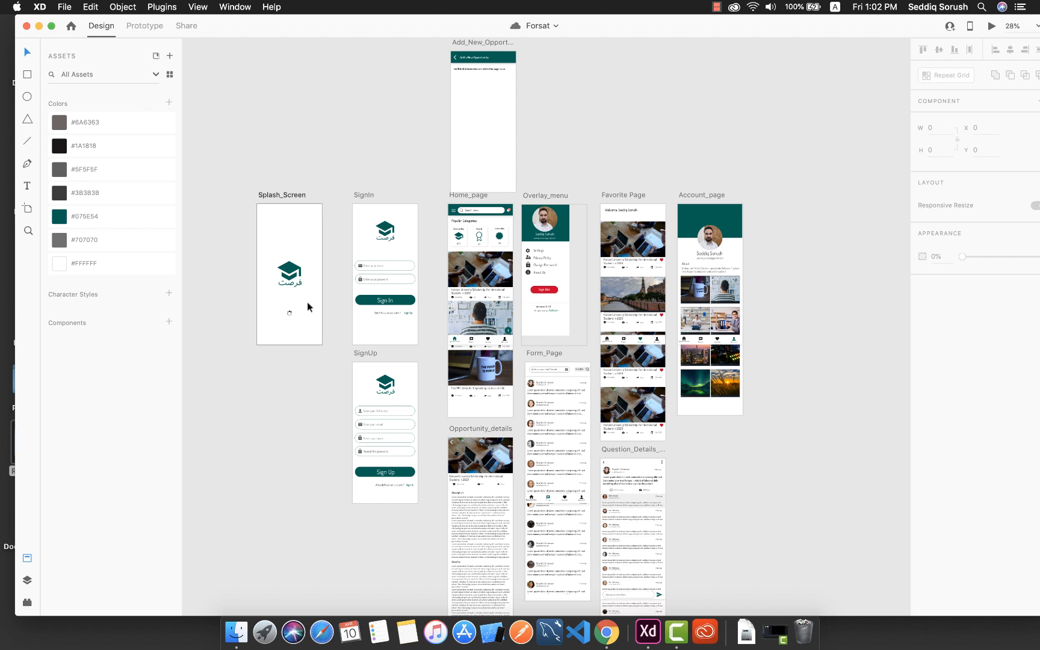
click(992, 26)
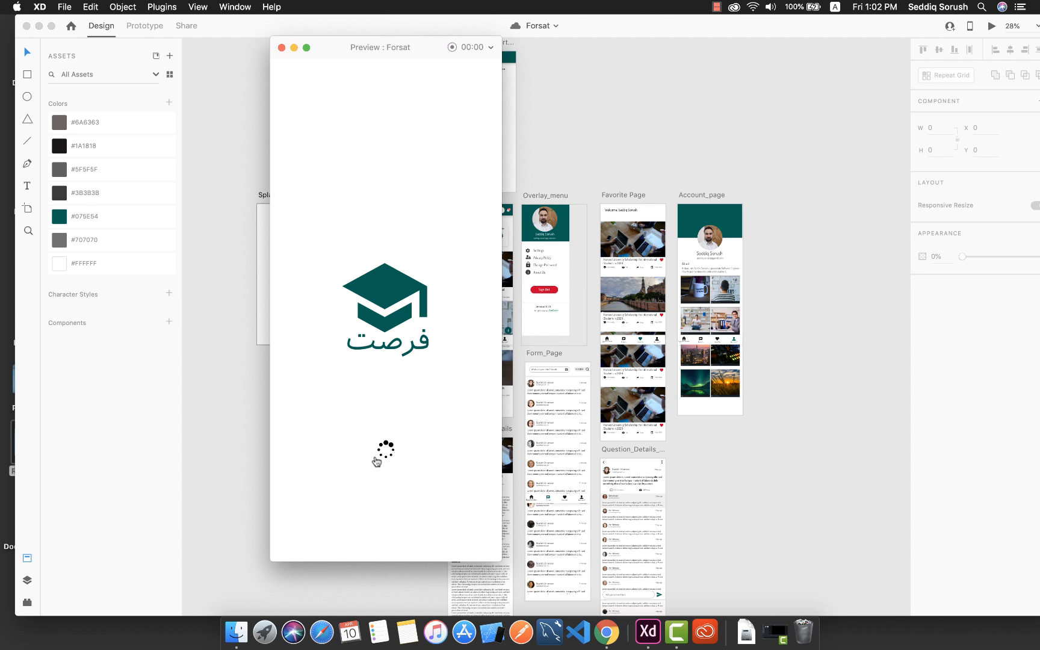
click(281, 48)
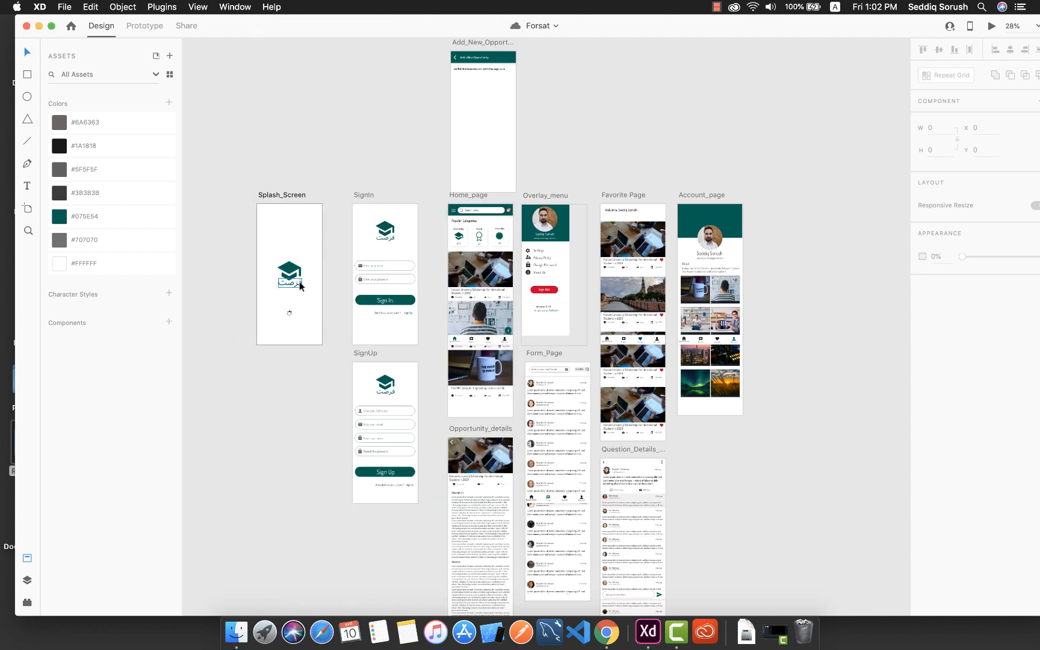
click(991, 26)
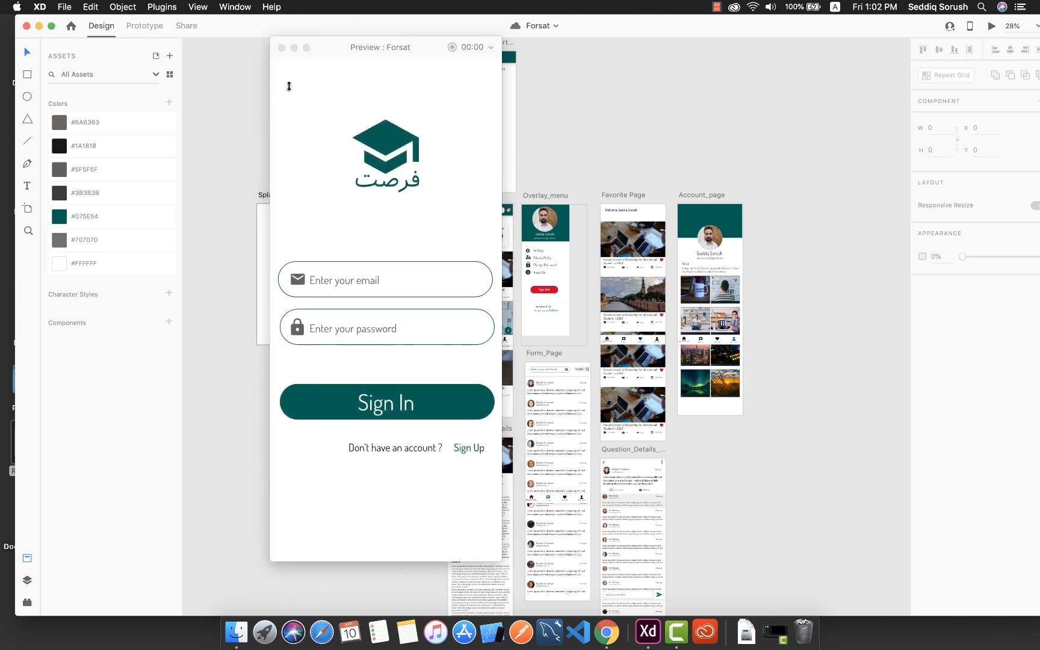
Step: Close the prototype preview and copy the hex code of the dark green #075E54 in the Forsat document's color assets
click(281, 47)
click(102, 221)
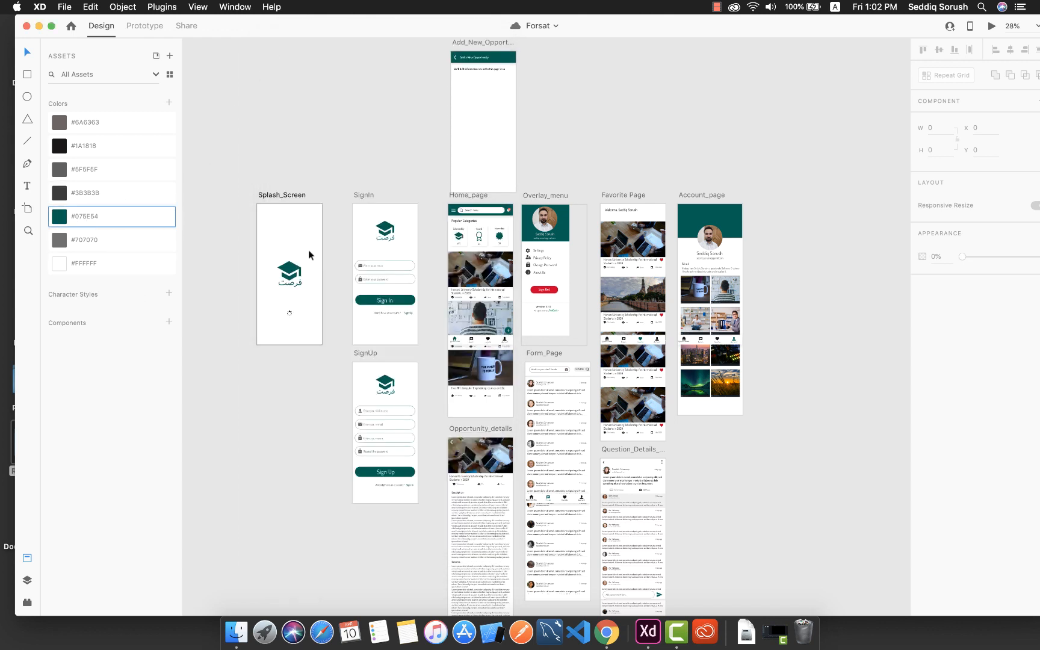
double_click(91, 221)
key(super+c)
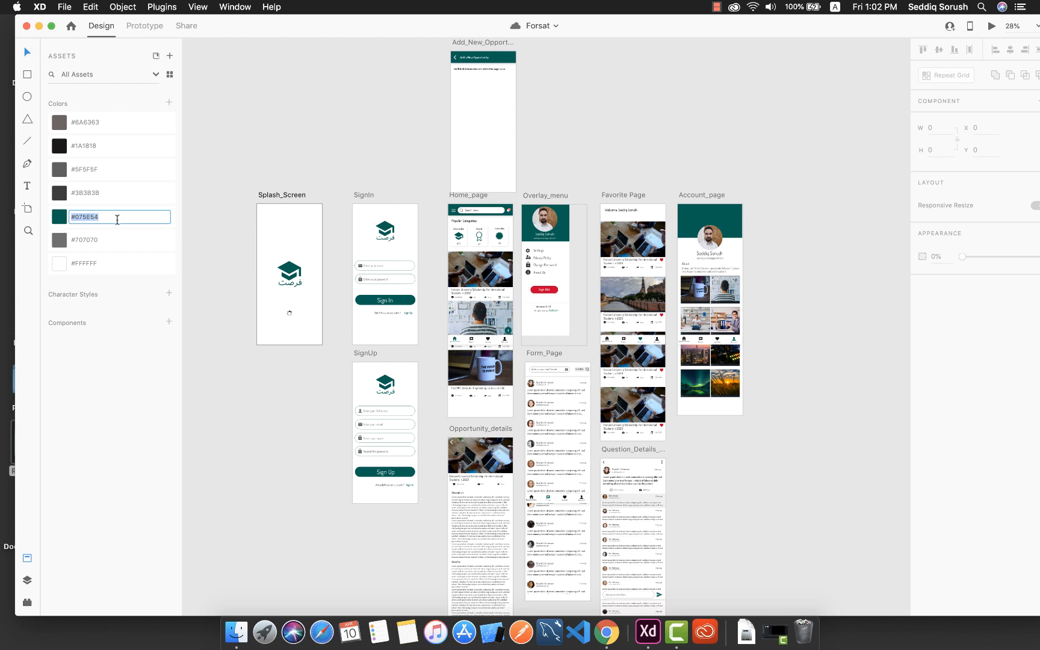
Step: Return to the Forsat_Design document, show its assets and add the Splash_Screen artboard's white fill to the colors
key(ctrl+Left)
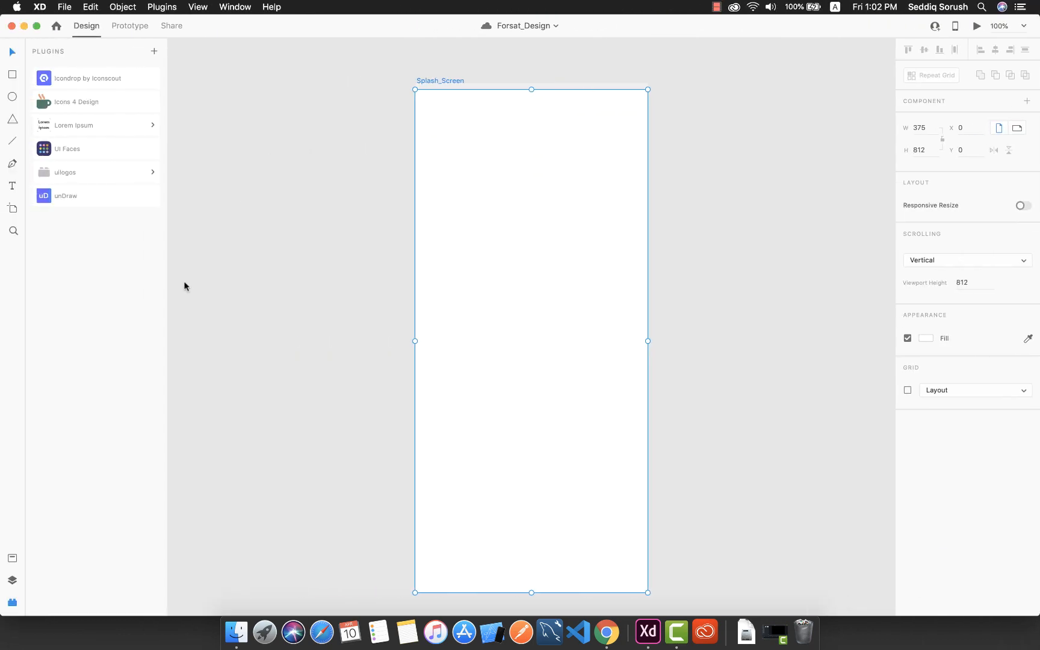
click(11, 560)
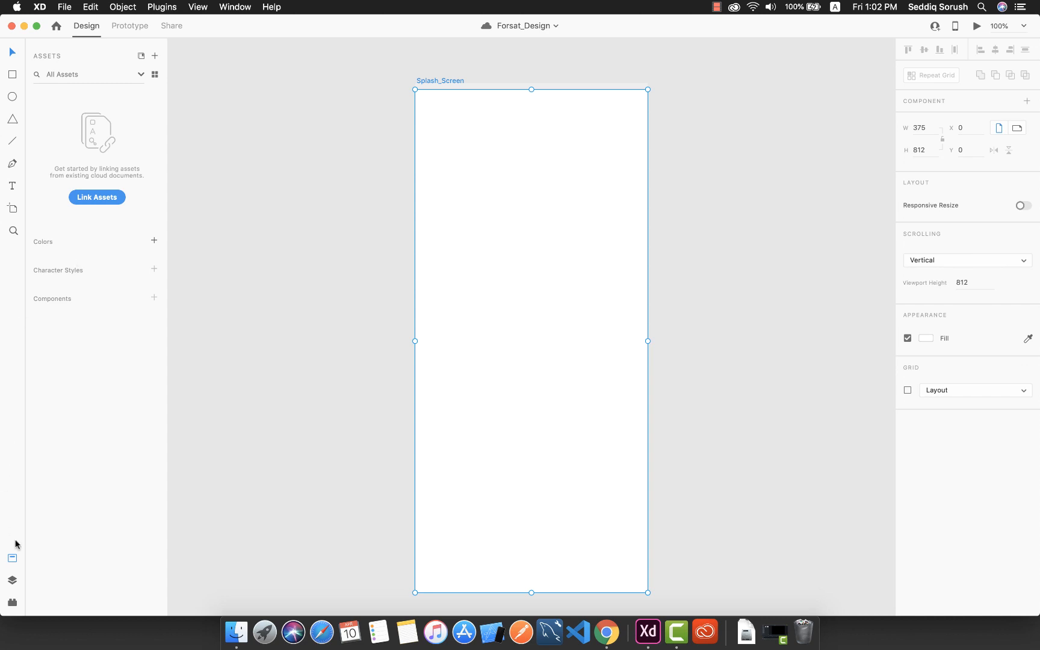
click(12, 559)
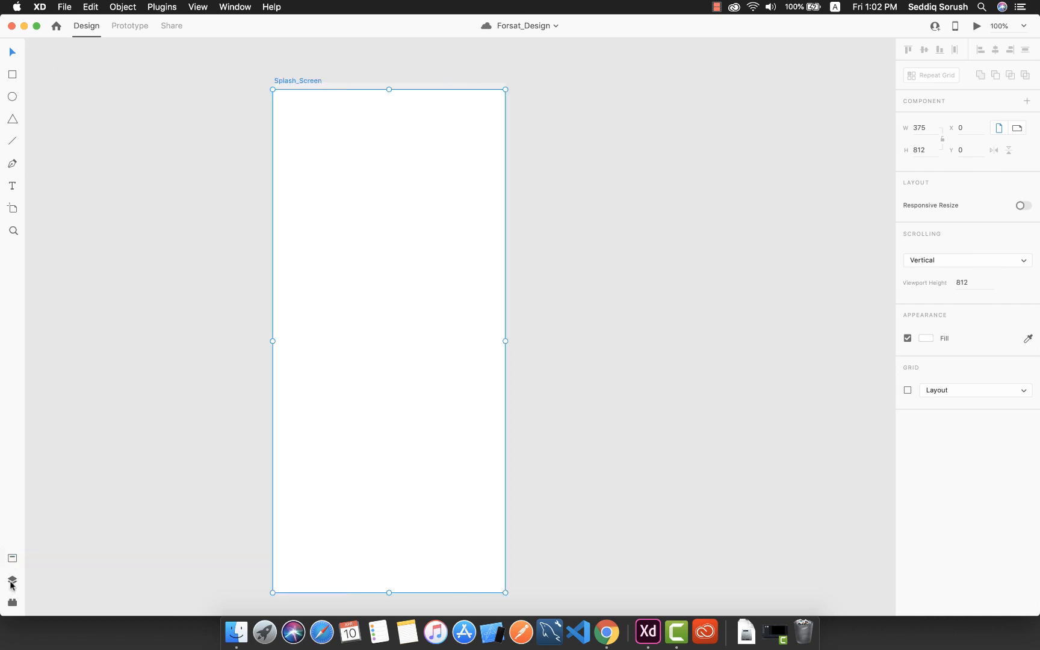
click(12, 560)
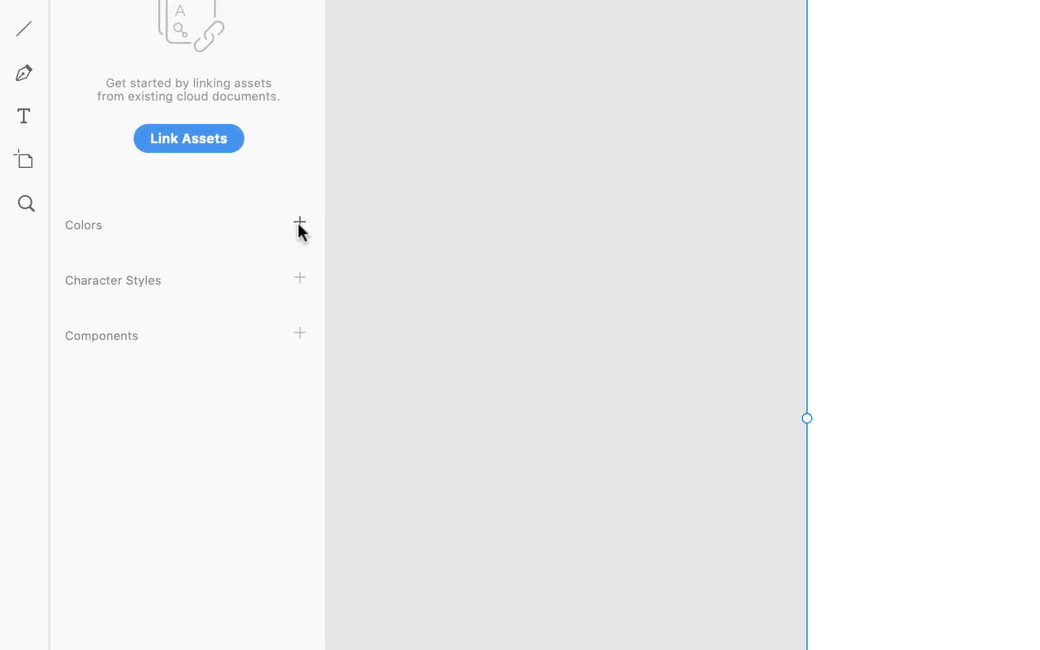
click(298, 224)
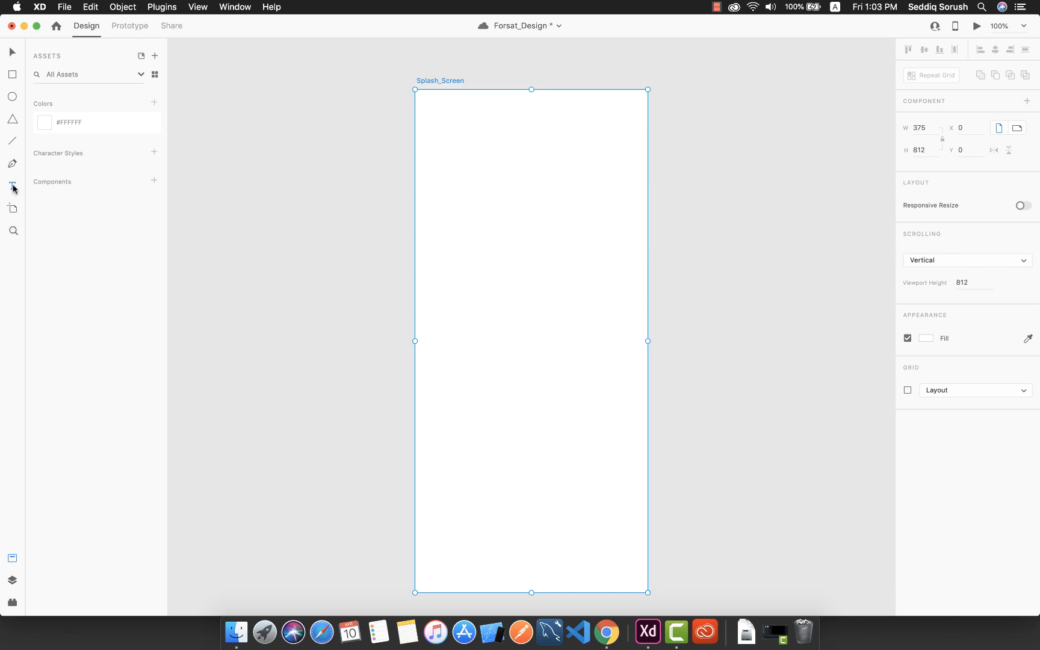
Step: Place the placeholder text "Fsdfas" in the upper middle of the Splash_Screen artboard
click(511, 231)
text(fsdfa)
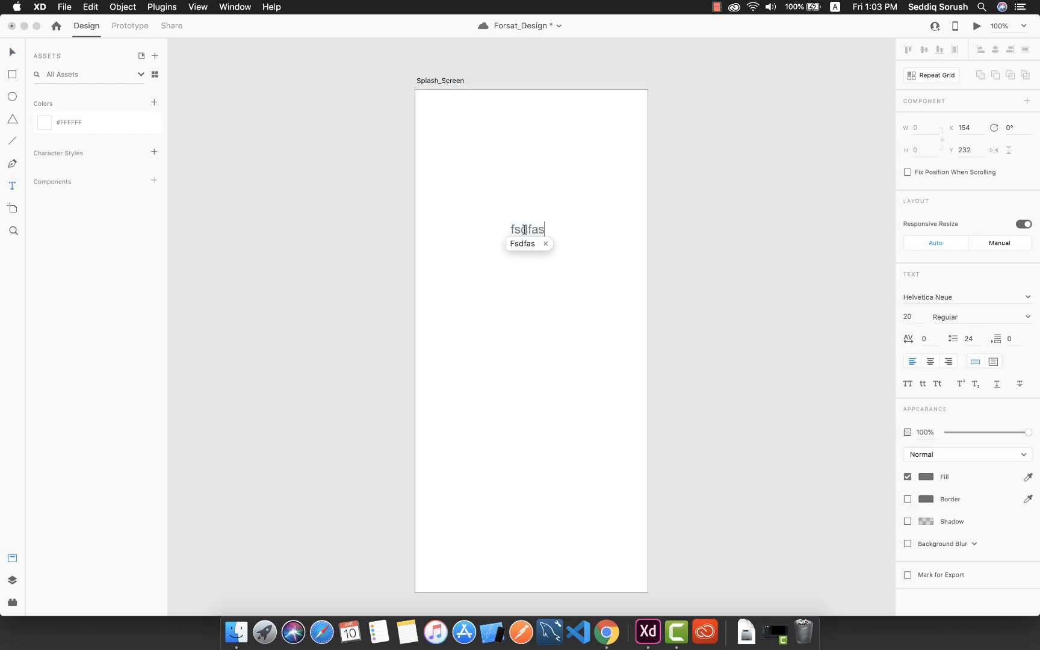
text(s)
Step: Set the fill of the whole placeholder text to the copied green #075E54
key(super+a)
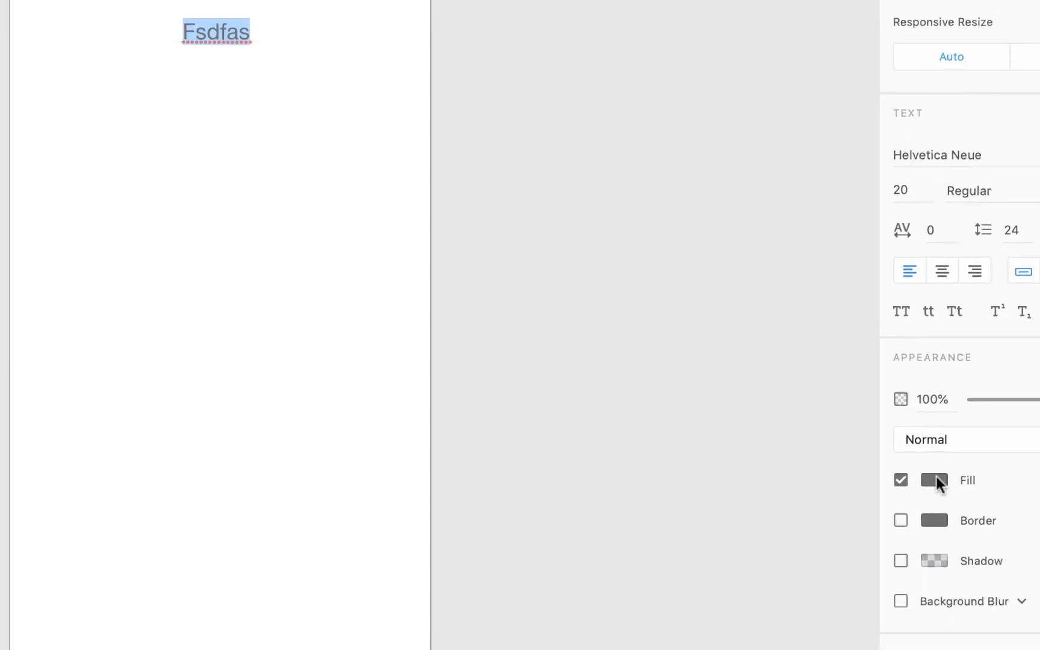
click(927, 476)
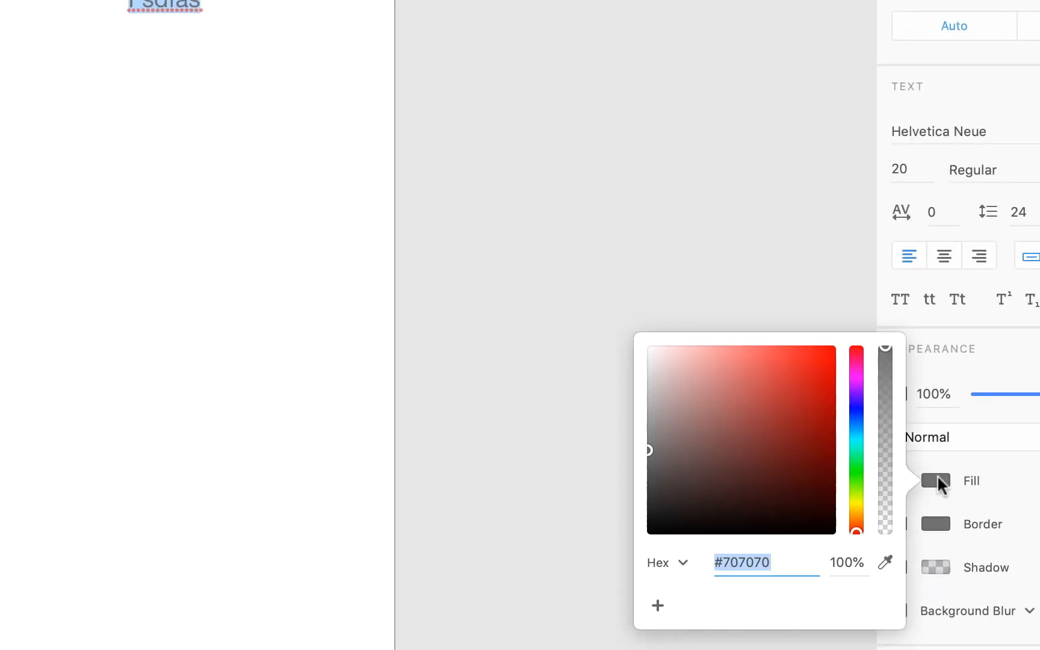
double_click(762, 565)
key(super+v)
key(Left)
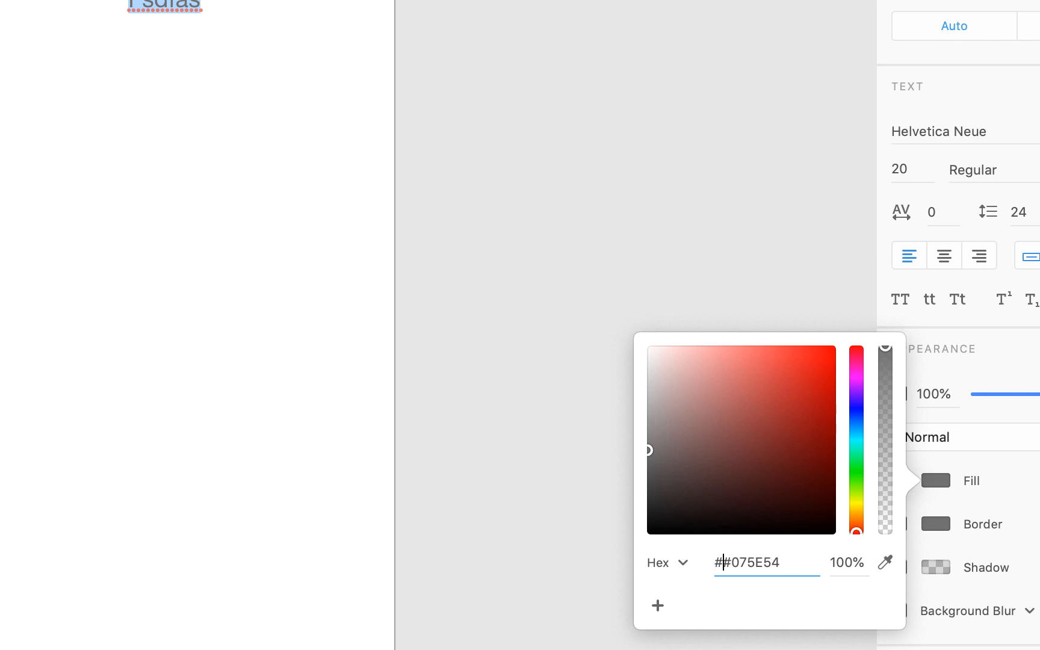
key(BackSpace)
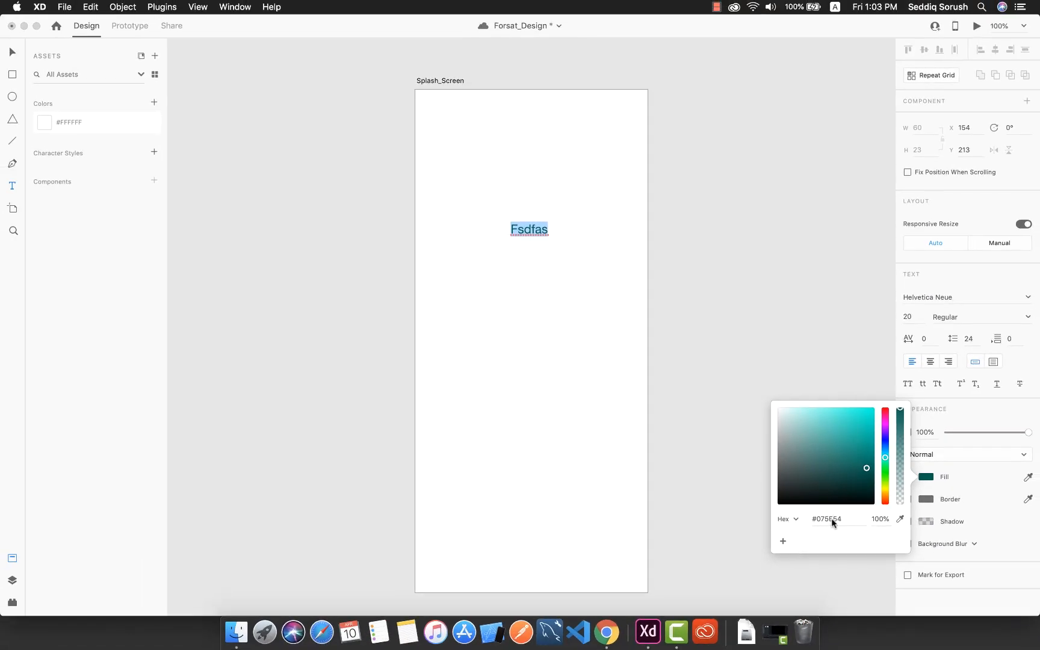
Step: Reselect the placeholder text and add its green fill #075E54 to the document's color assets
key(BackSpace)
key(super+z)
click(498, 196)
double_click(532, 231)
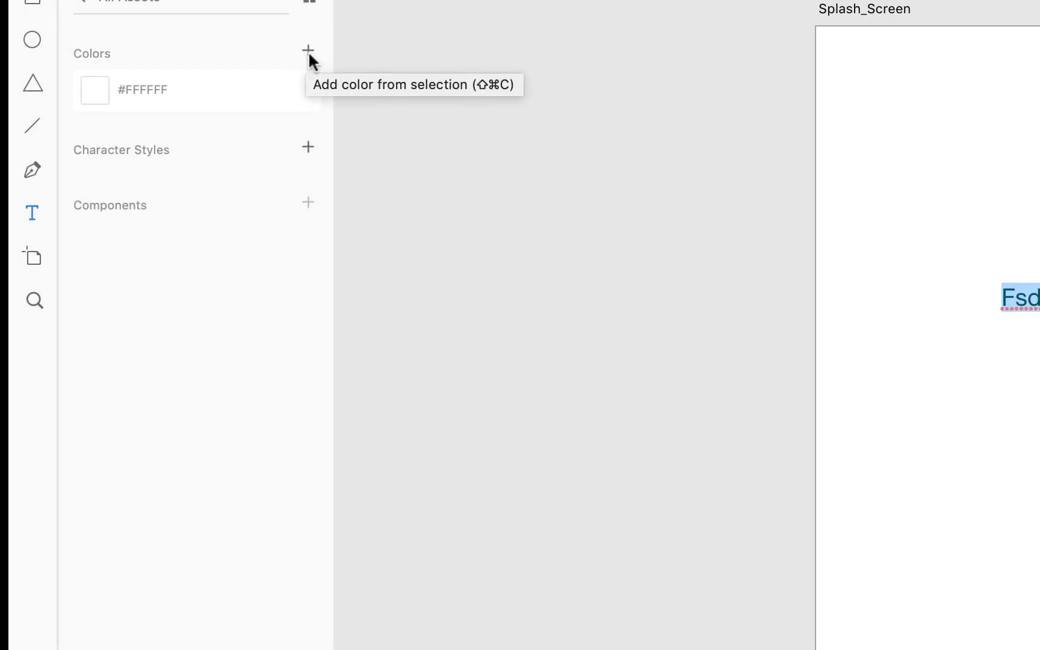
click(307, 53)
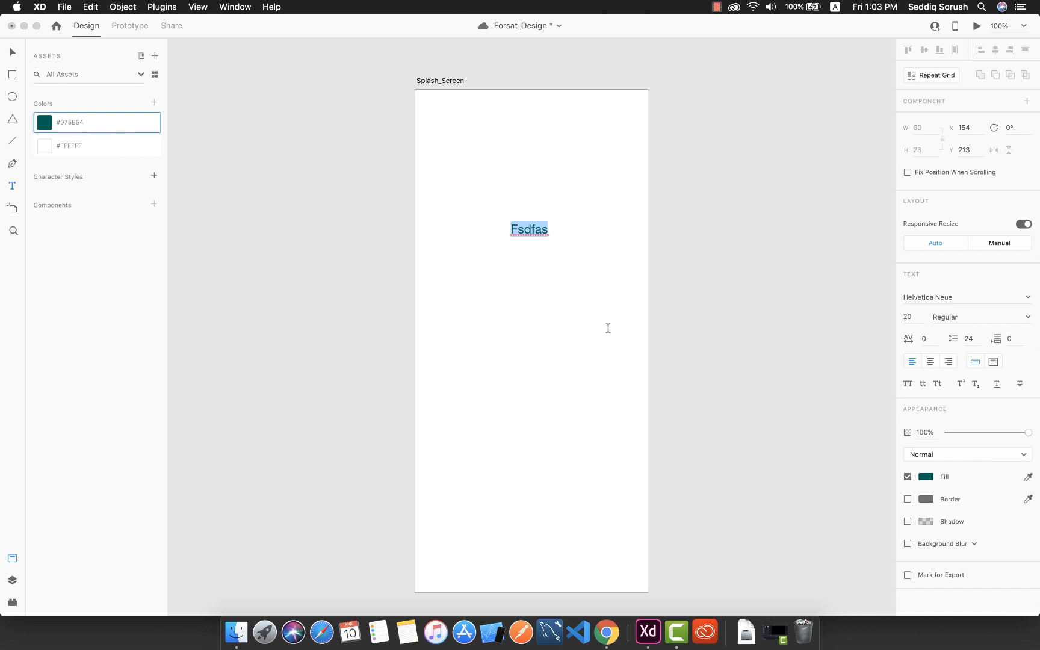
Step: Compare the color assets of the finished Forsat document with those of Forsat_Design
key(ctrl+Right)
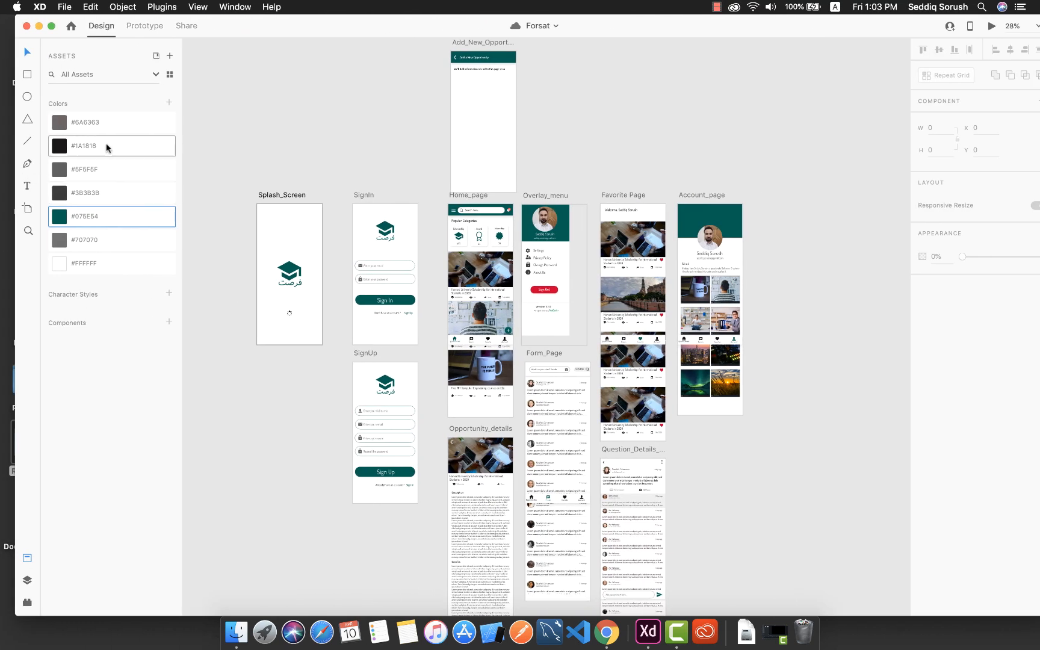
key(ctrl+Left)
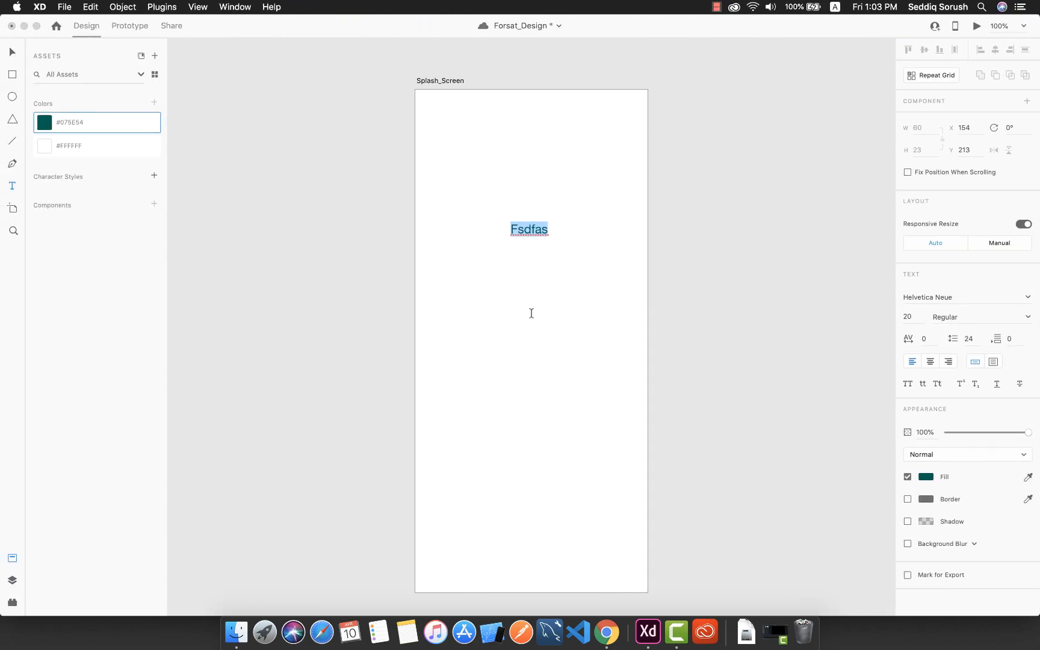
key(ctrl+Right)
key(ctrl+Left)
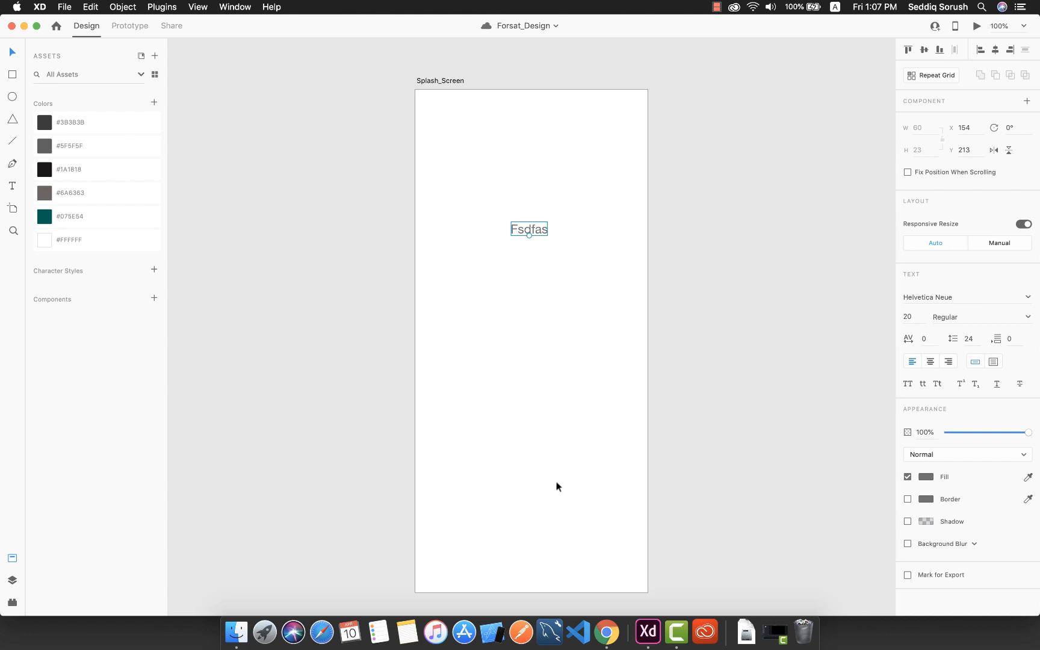
Step: Preview the splash screen in the finished Forsat document, close the preview and return to Forsat_Design
key(ctrl+Right)
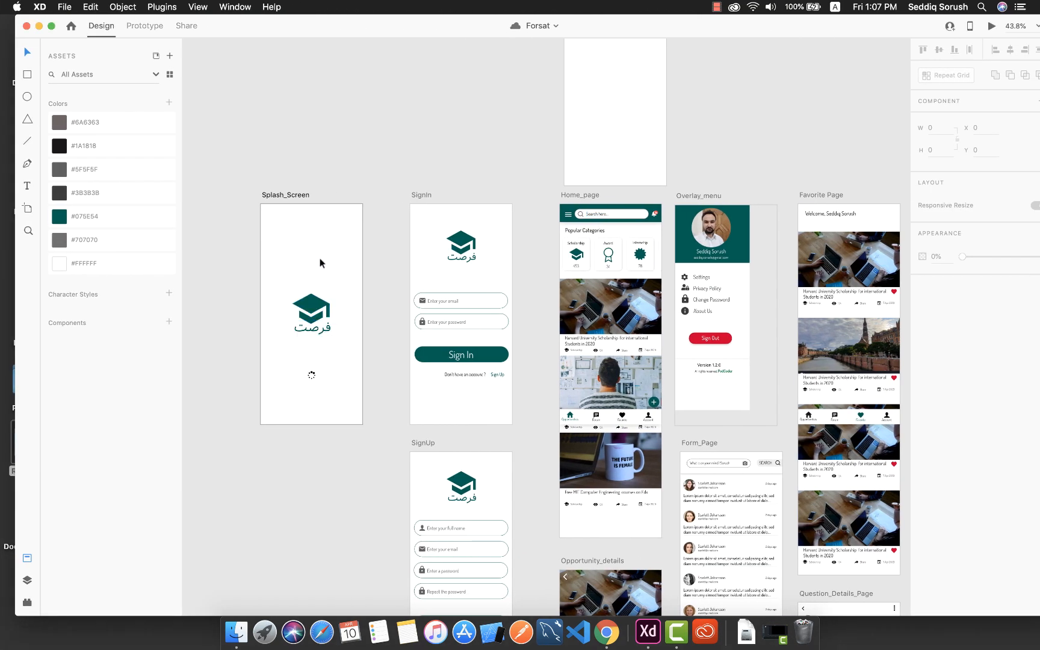
click(991, 25)
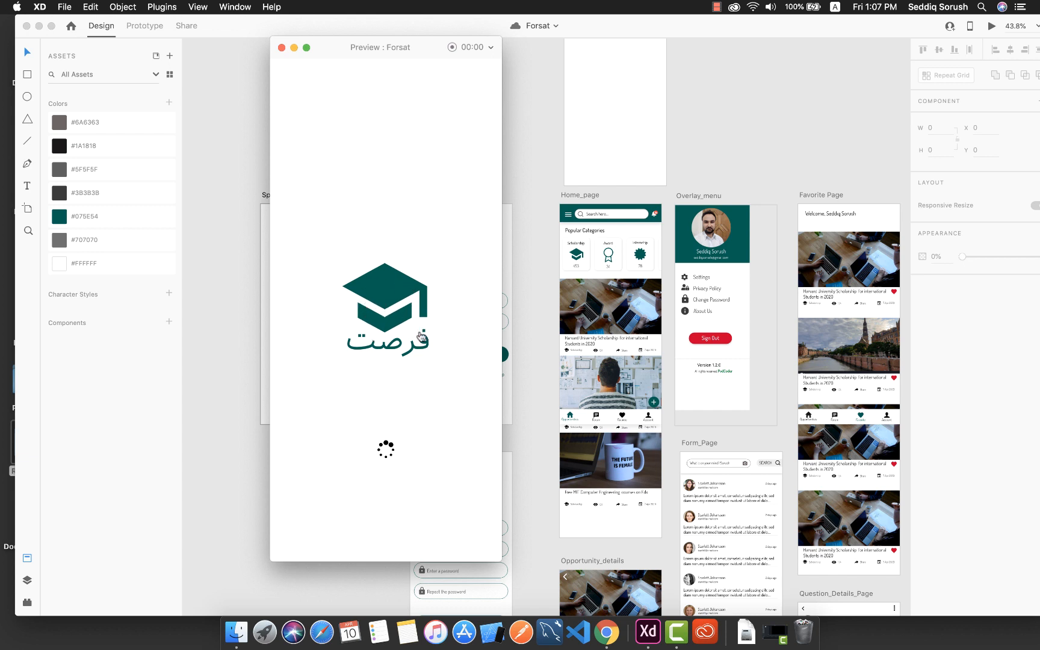
click(281, 47)
key(ctrl+Left)
Step: Delete the placeholder text "Fsdfas" from the Splash_Screen artboard
click(576, 308)
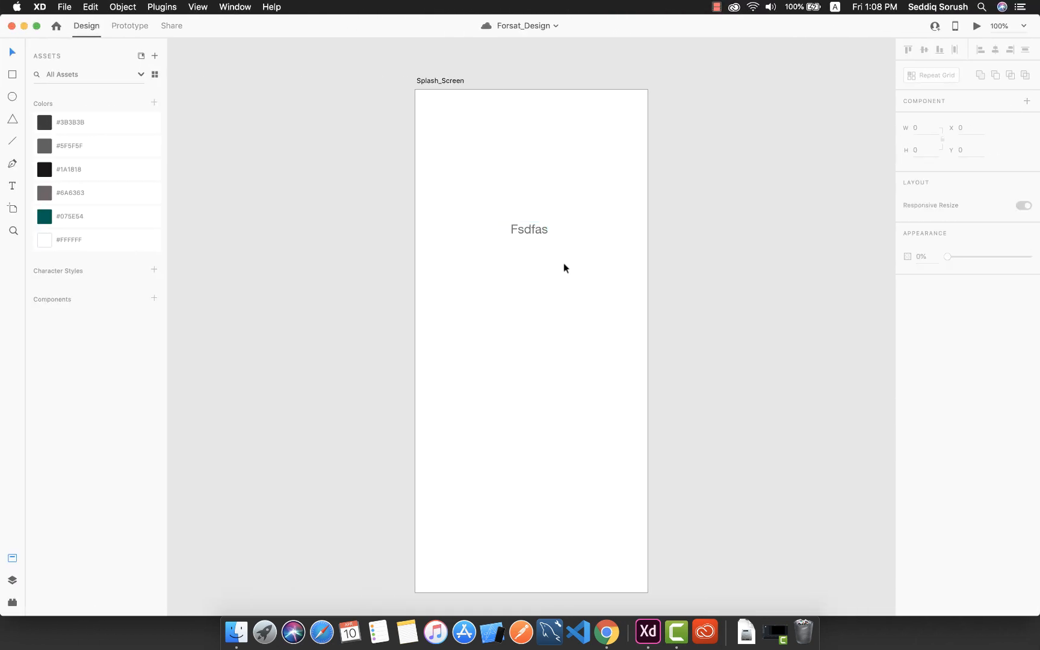
click(527, 229)
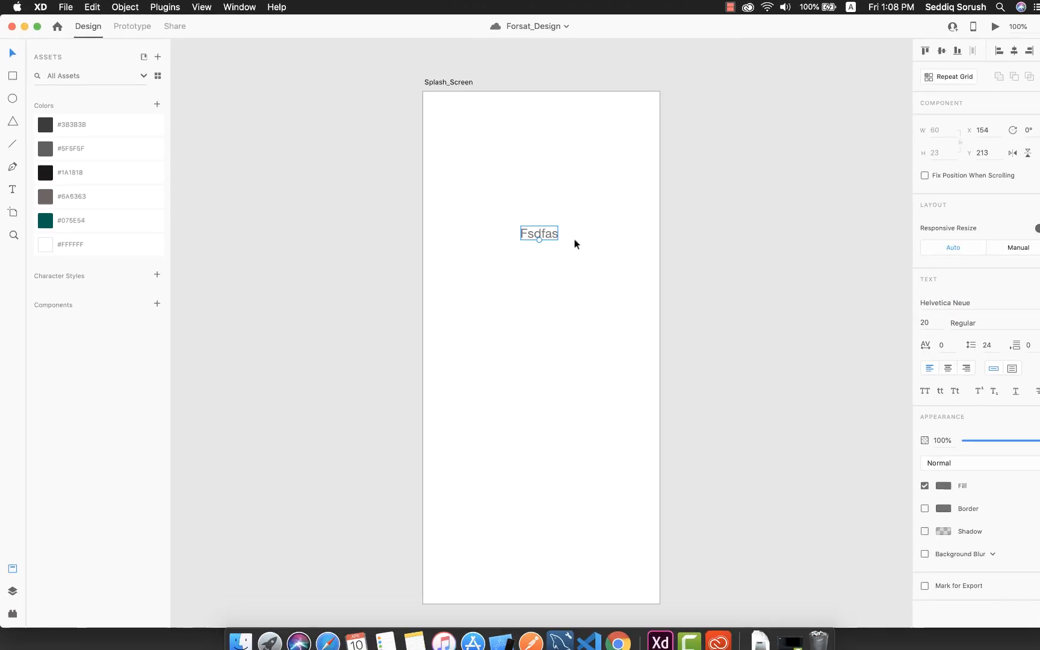
key(Delete)
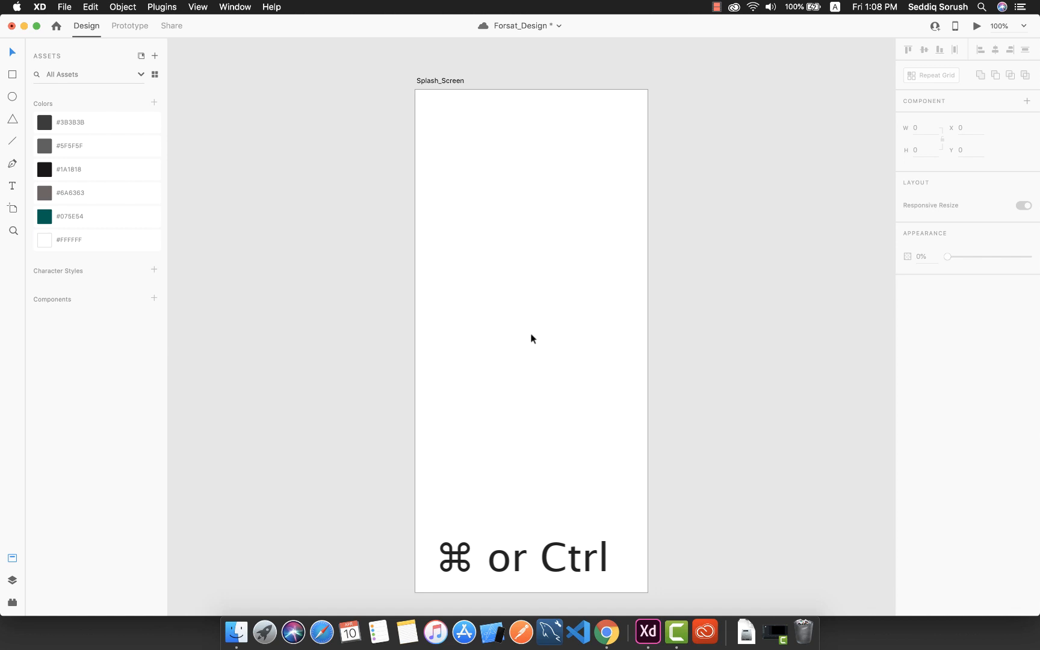
Step: Examine the empty Splash_Screen artboard at closer and wider zoom levels
scroll(527, 339, up, 3)
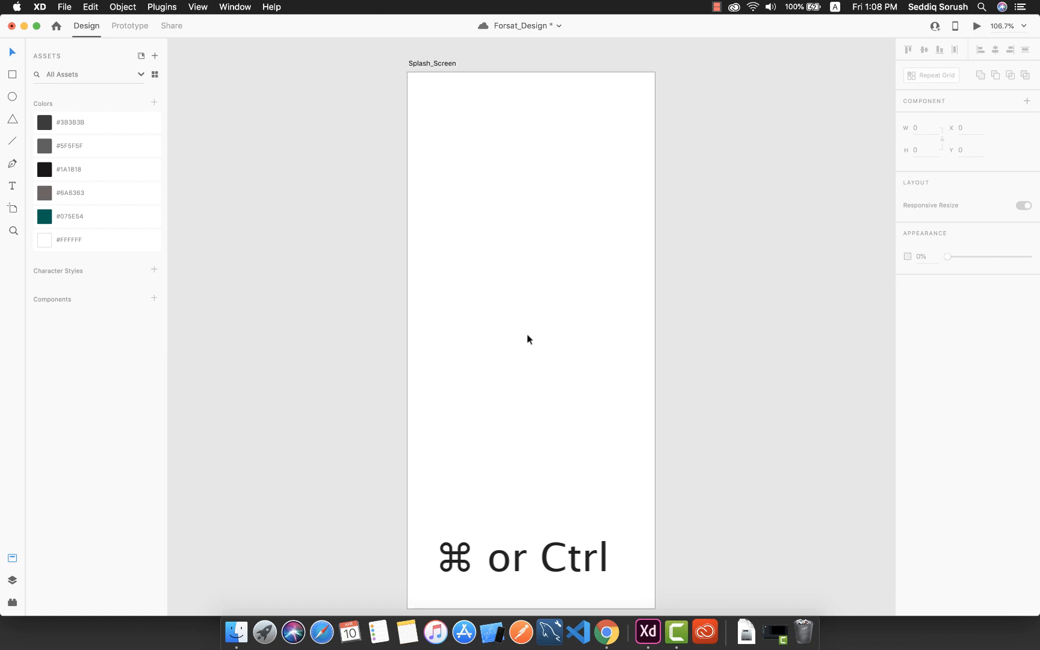
scroll(527, 339, up, 3)
scroll(527, 339, down, 5)
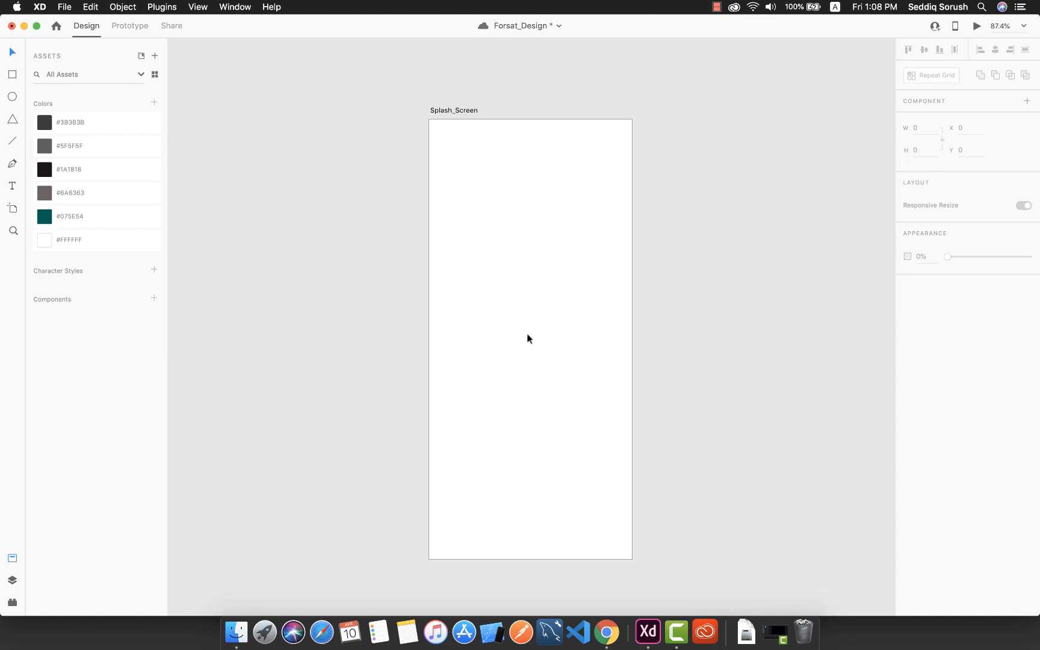
scroll(527, 339, up, 3)
scroll(527, 339, down, 5)
scroll(527, 339, up, 4)
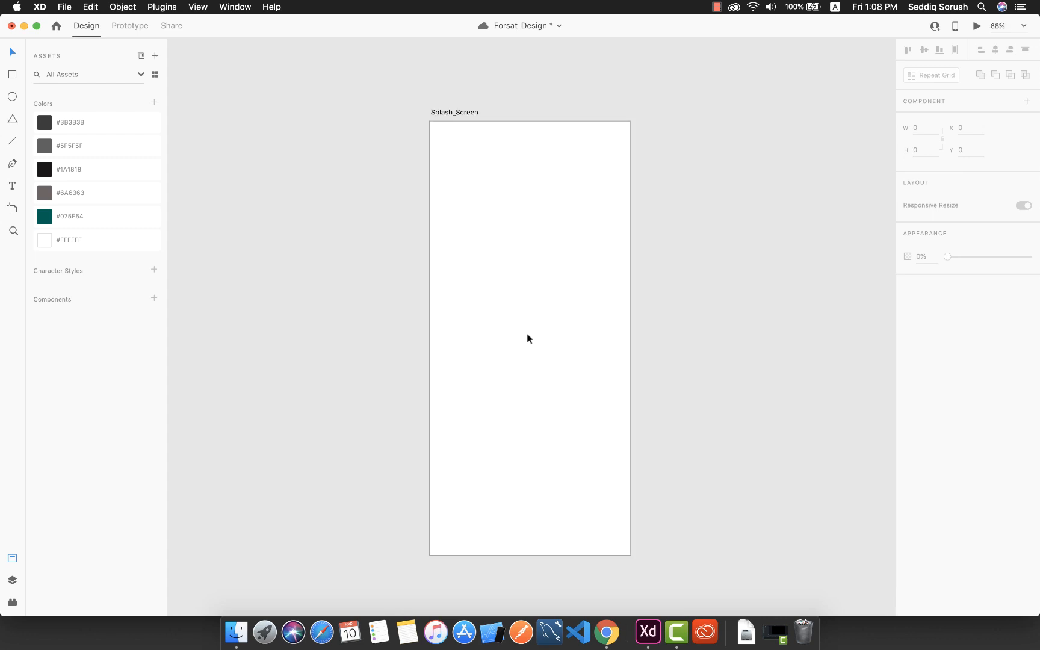
scroll(527, 339, up, 3)
scroll(527, 339, down, 5)
scroll(528, 338, up, 4)
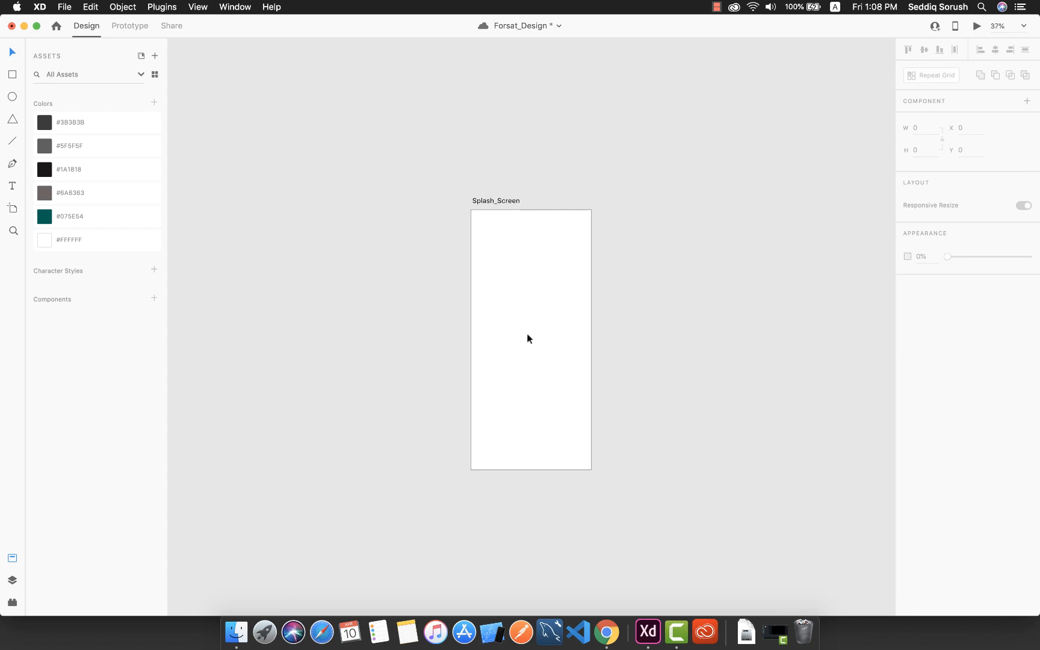
scroll(528, 339, up, 3)
scroll(528, 338, down, 4)
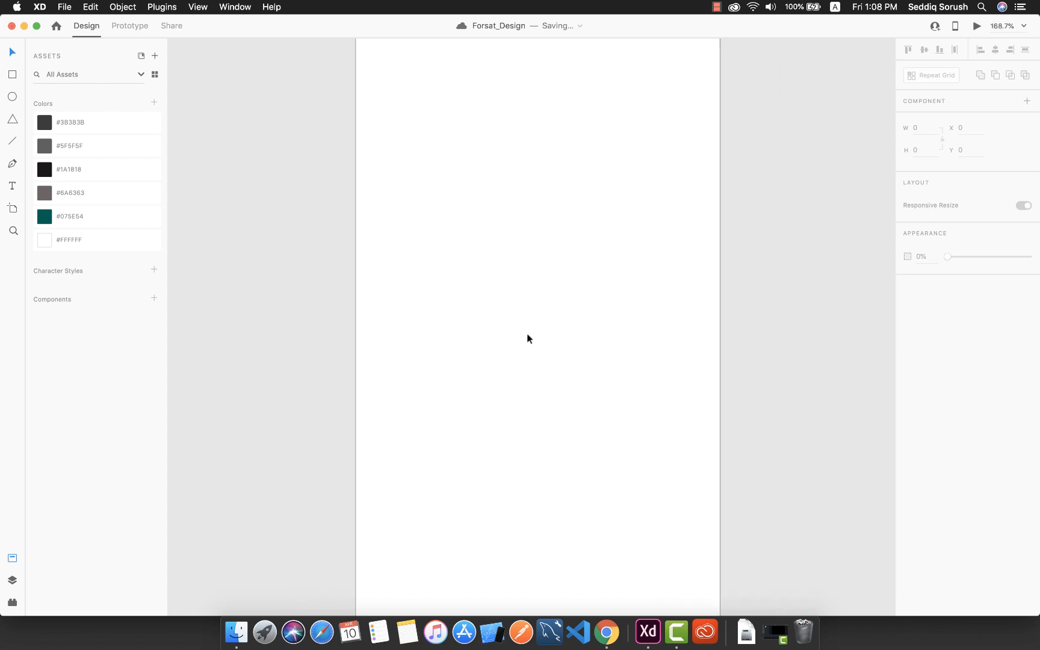
scroll(528, 339, down, 1)
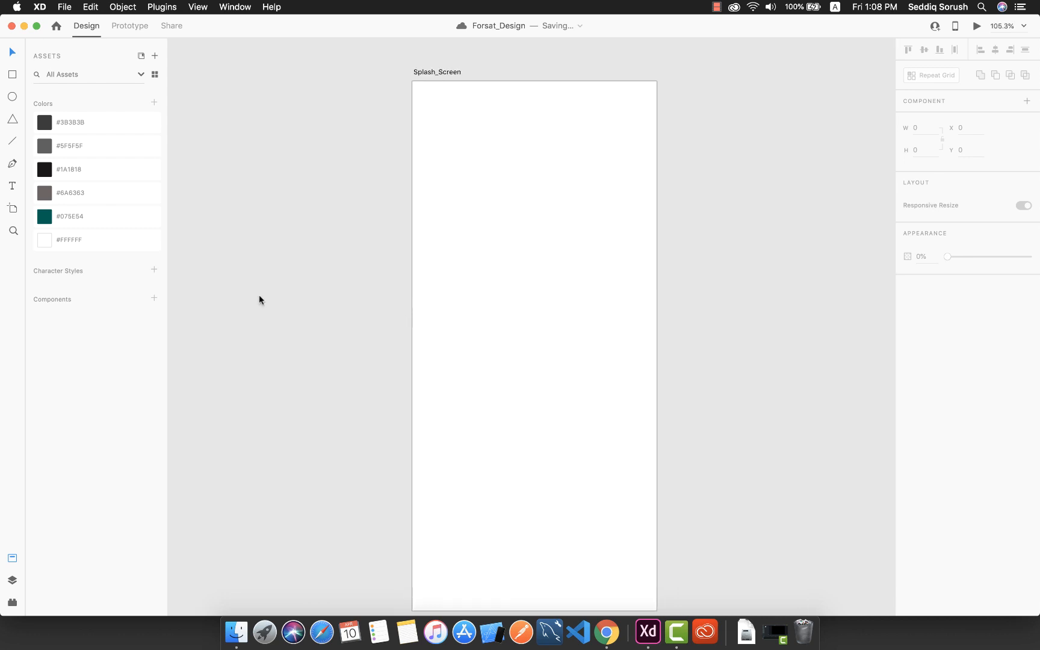
Step: Open the Icons 4 Design plugin and search its icons for "school"
click(12, 602)
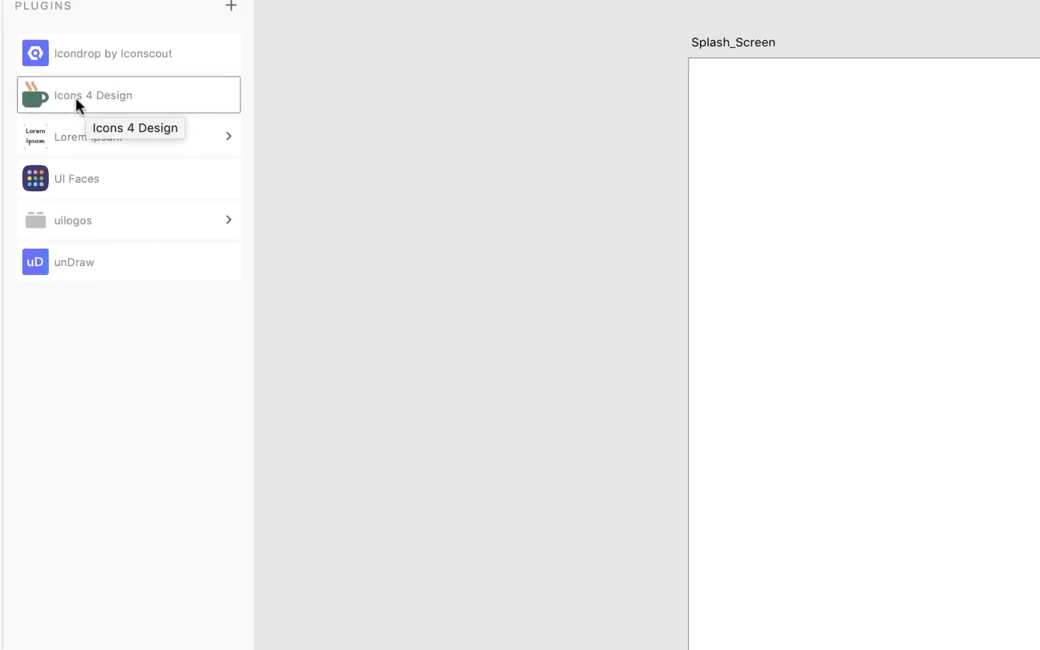
click(82, 101)
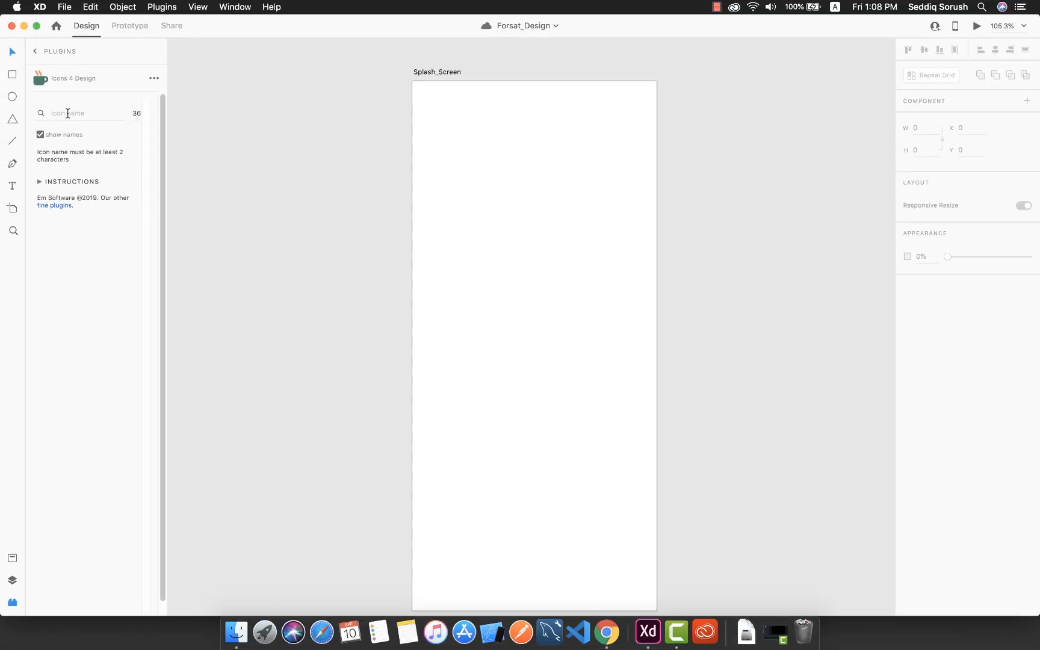
text(scho)
text(ol)
key(BackSpace)
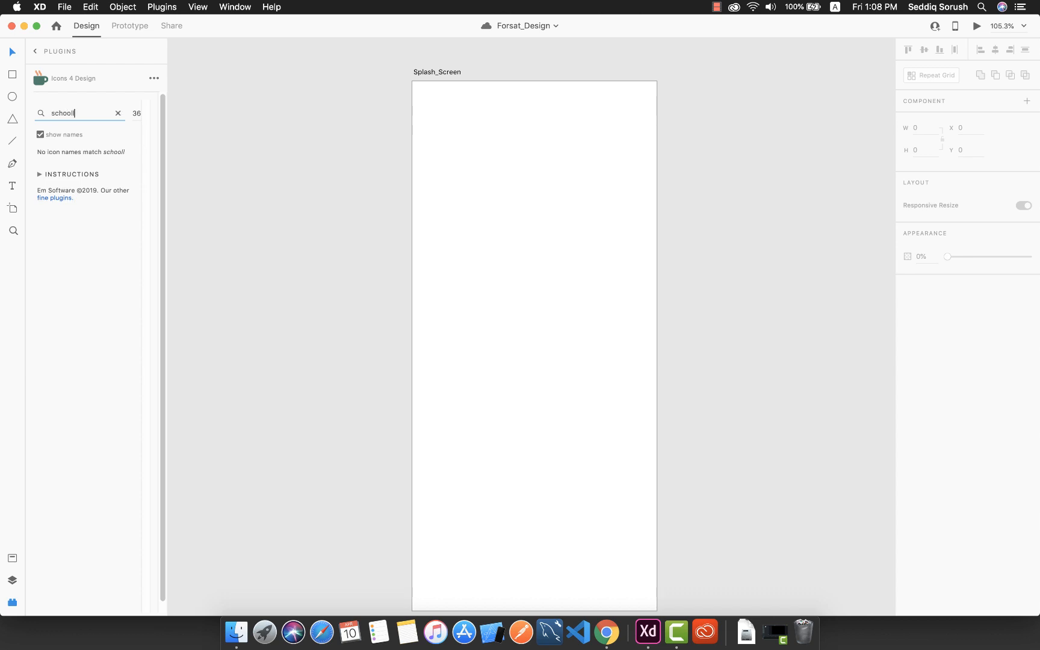
key(Return)
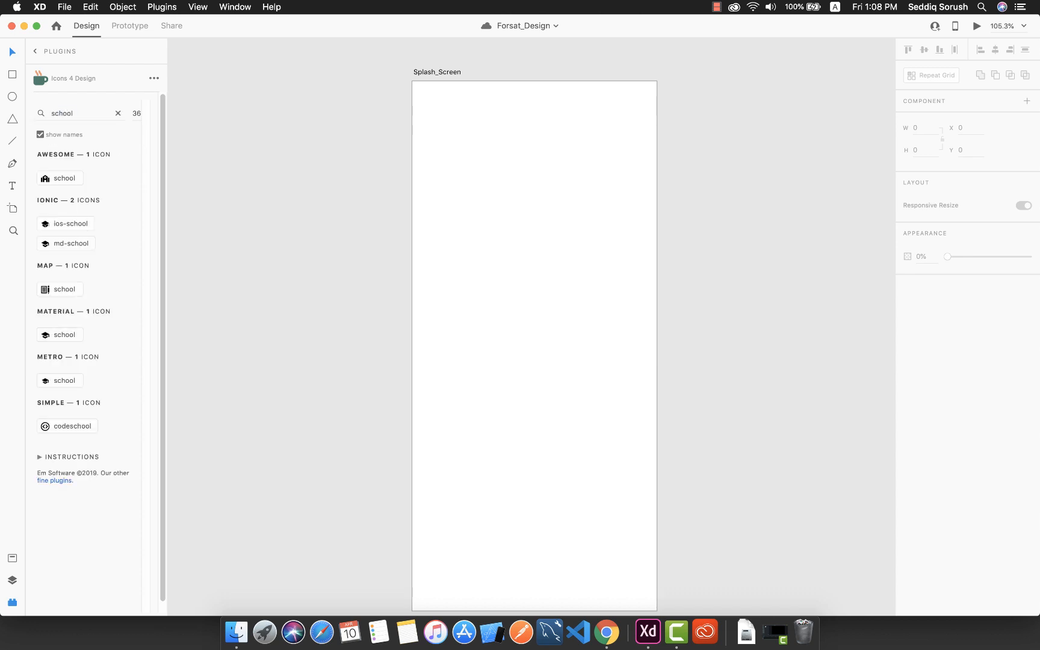
Step: Insert the Material school icon and move it to the middle of the Splash_Screen artboard's width, at about X 174, Y 276
click(68, 334)
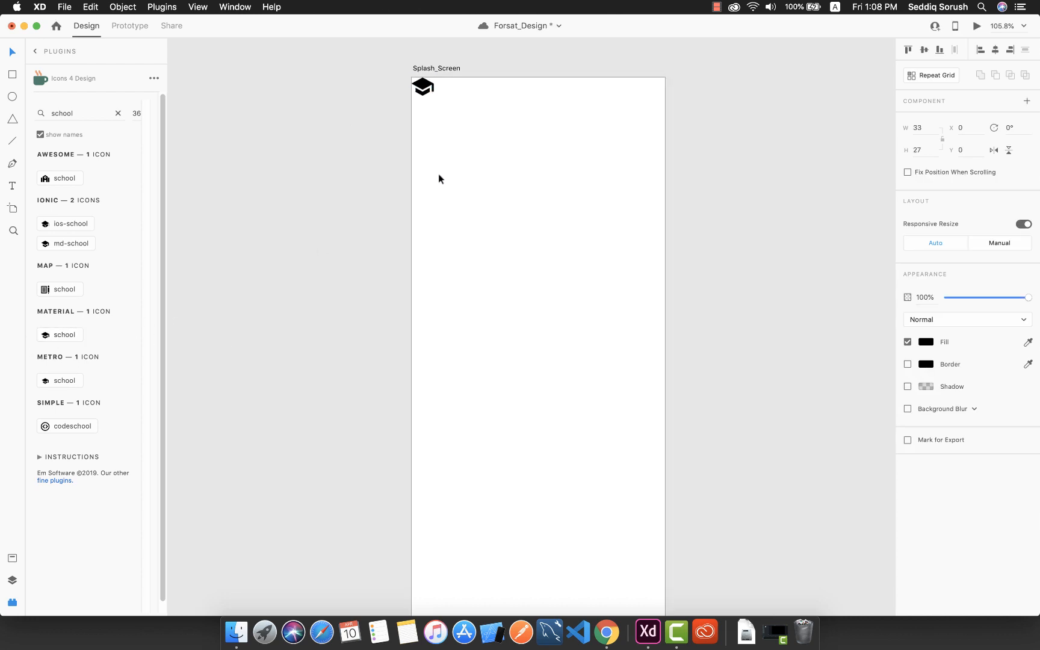
scroll(438, 173, up, 3)
scroll(439, 174, up, 5)
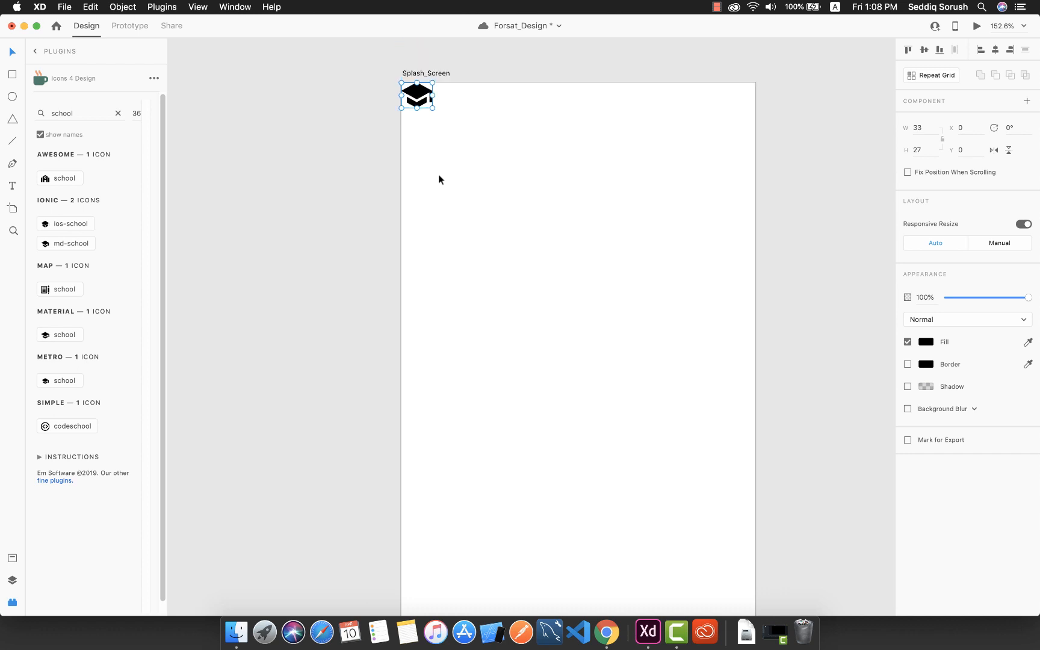
drag(425, 142, 588, 404)
scroll(634, 444, down, 8)
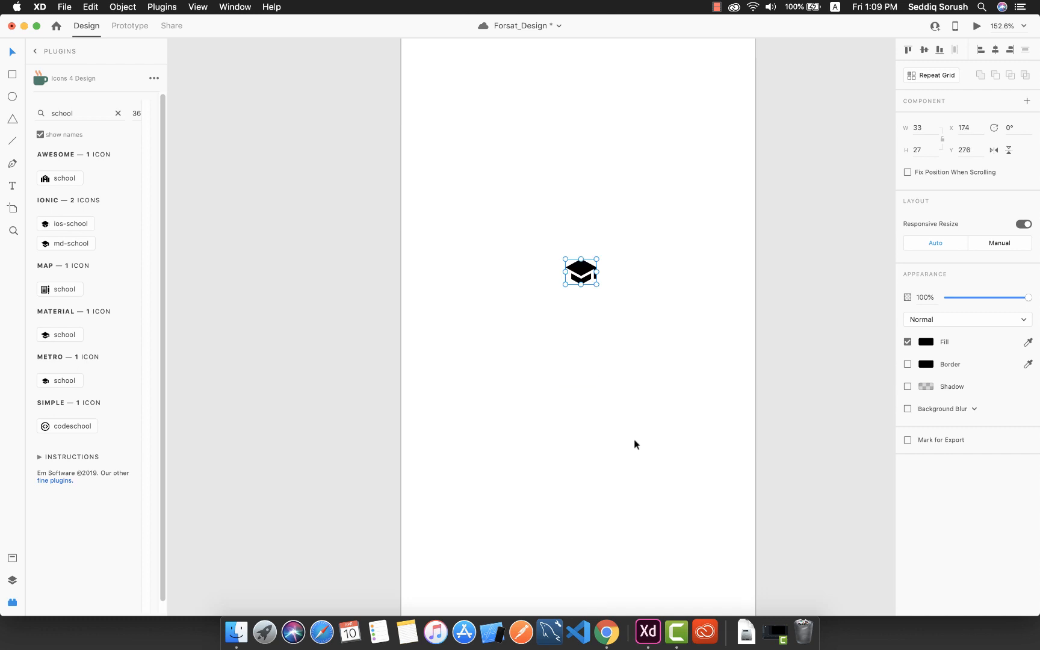
Step: Move the school-cap icon lower on the Splash_Screen artboard, to about X 160, Y 379
scroll(621, 432, up, 3)
scroll(622, 431, down, 3)
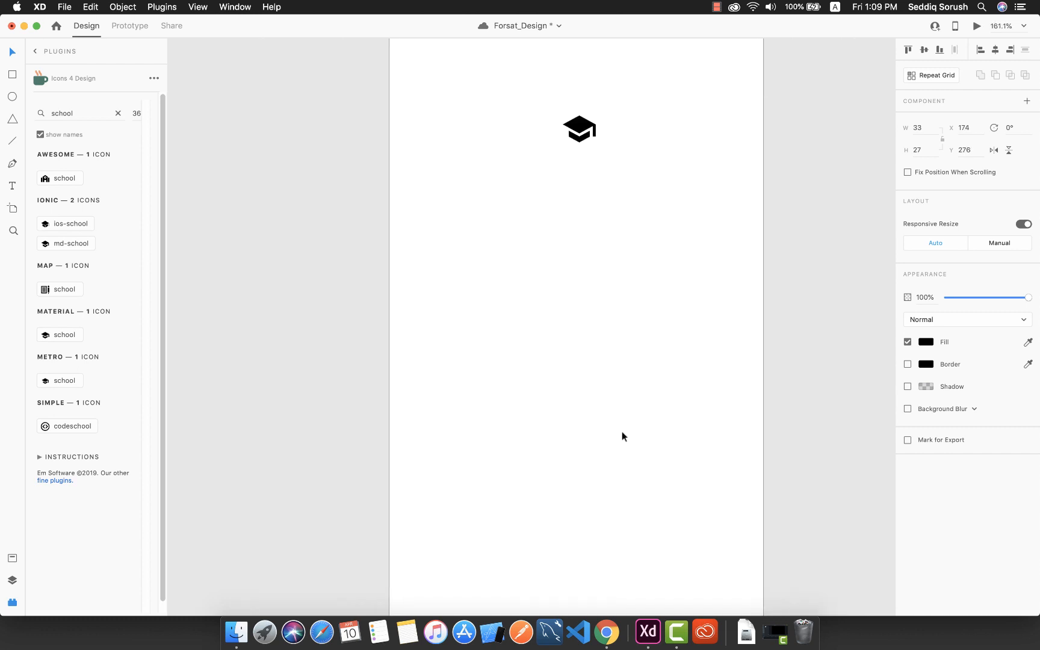
drag(585, 133, 570, 231)
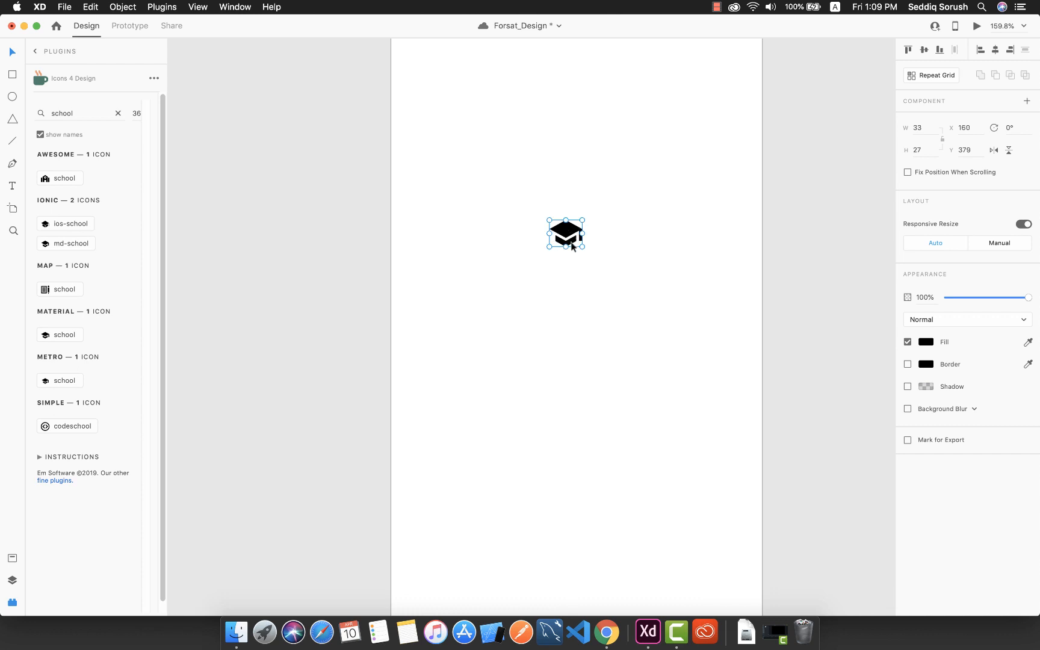
scroll(579, 244, right, 2)
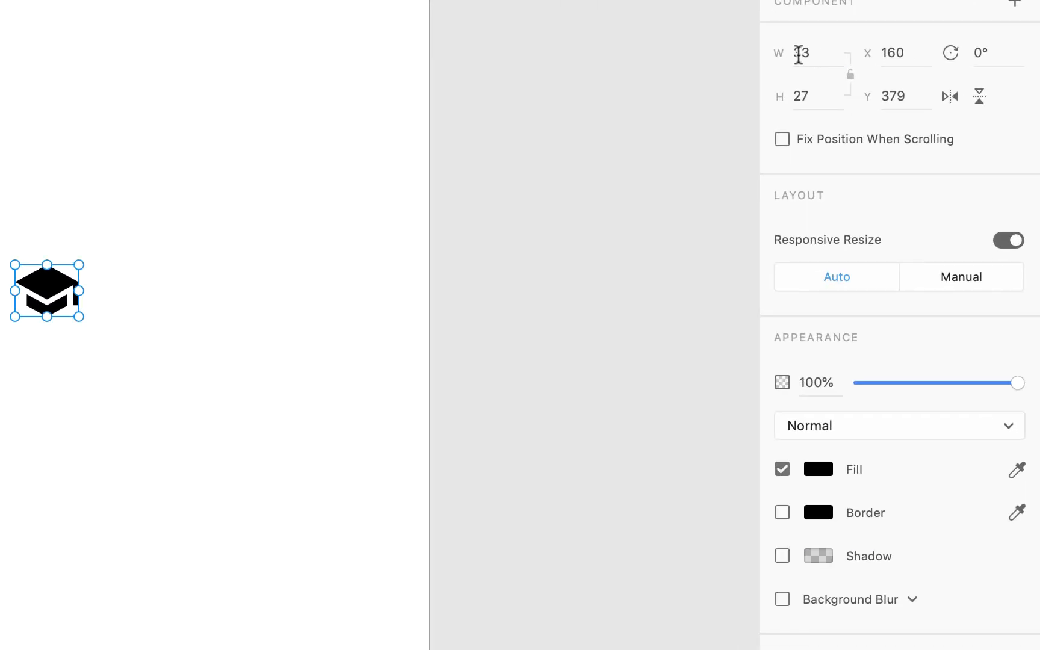
Step: Examine the school-cap icon's width, height, X and Y position, fixed-scrolling option, fill and border settings
click(920, 128)
click(813, 94)
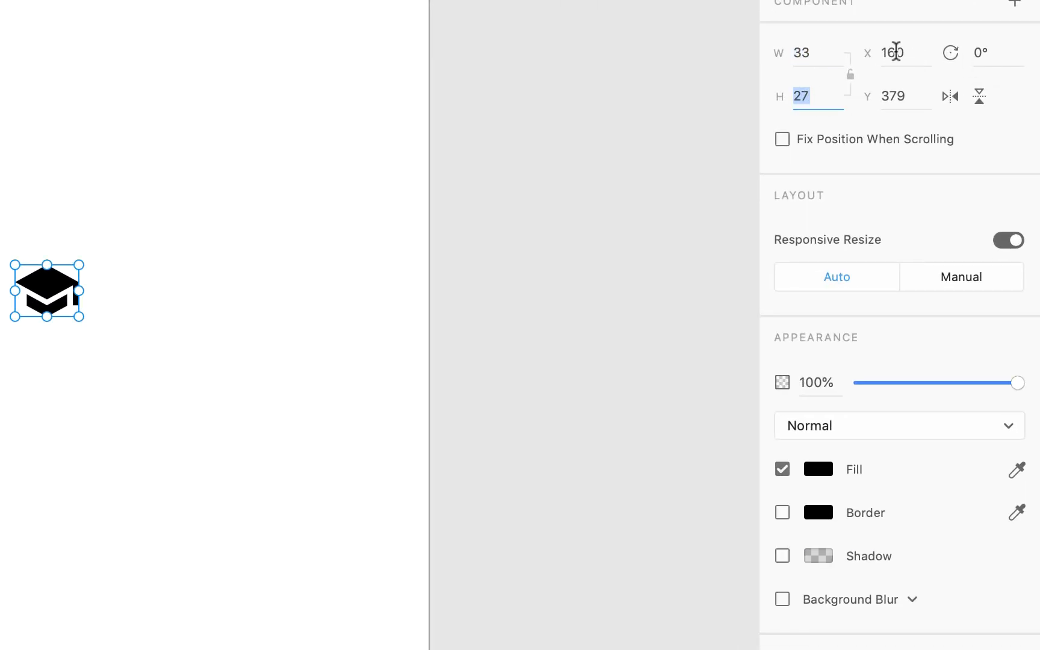
drag(885, 52, 908, 53)
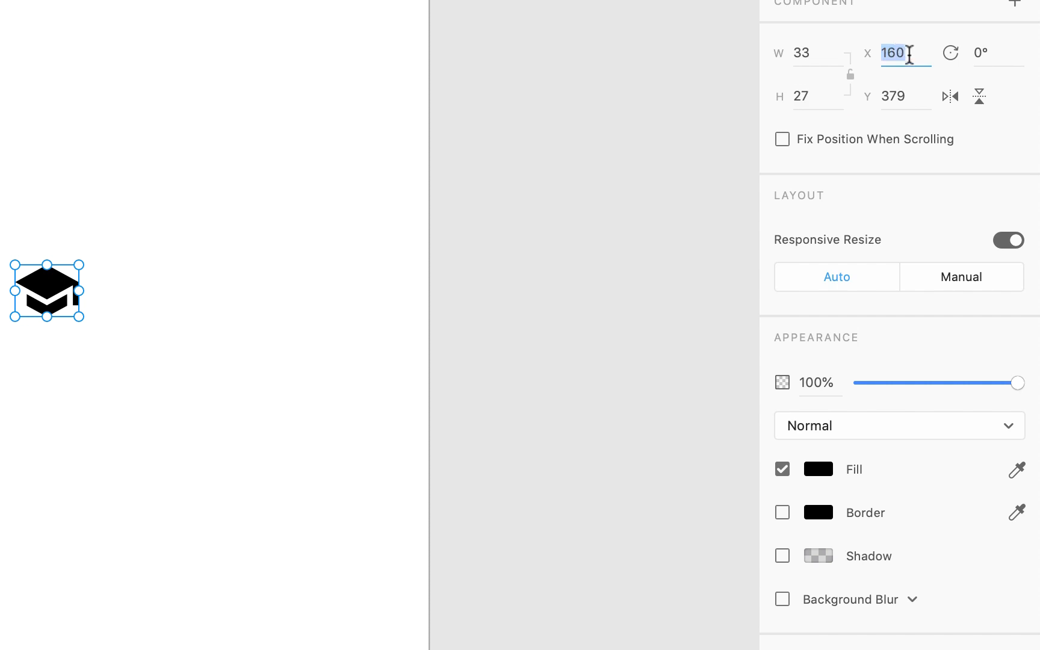
click(898, 95)
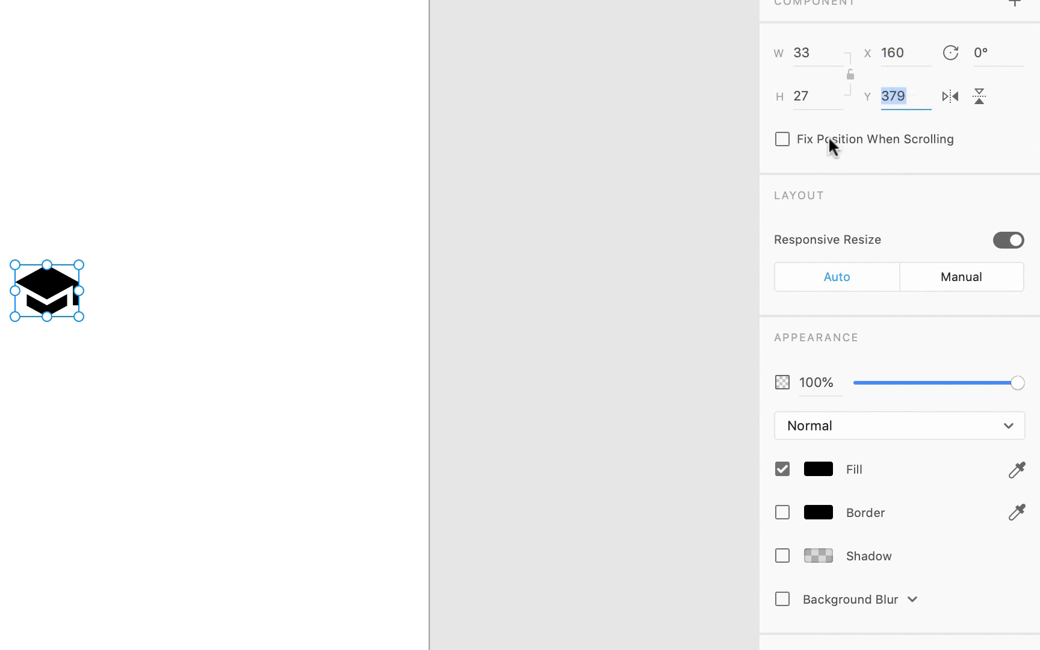
click(829, 139)
click(829, 138)
click(822, 476)
click(821, 508)
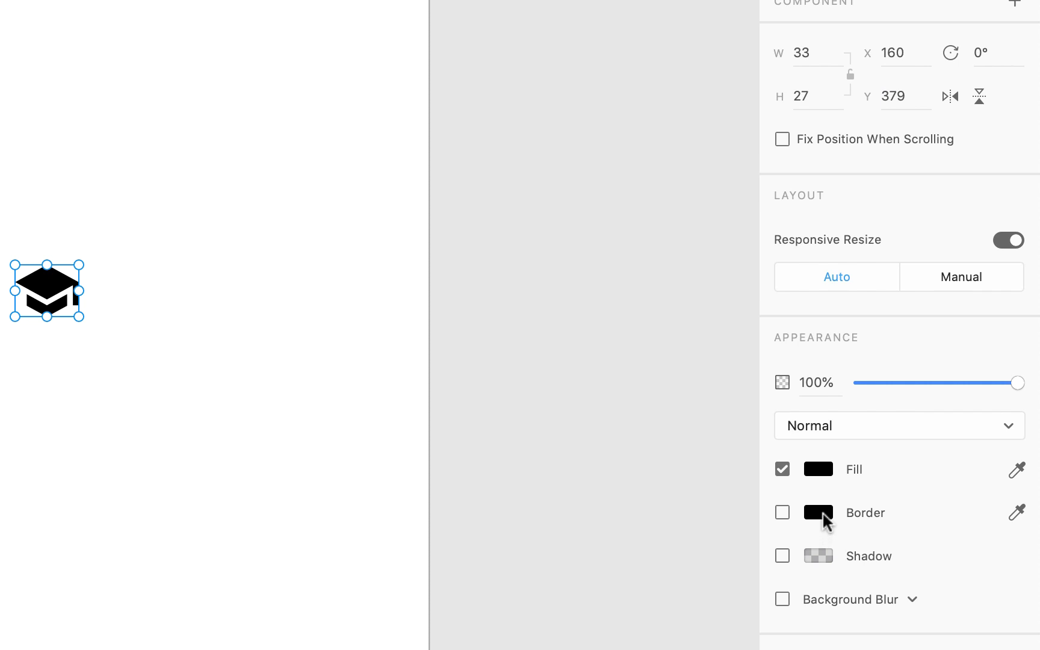
click(825, 517)
click(825, 518)
Step: Try a border and then a shadow on the school-cap icon, turning each off again
click(782, 517)
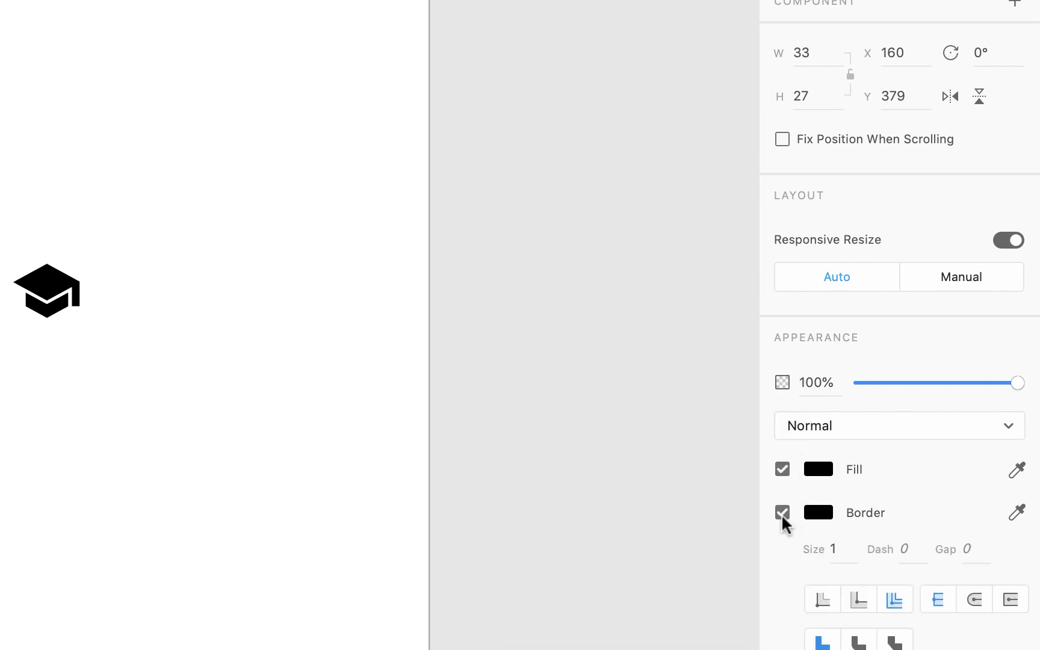
click(783, 517)
click(786, 557)
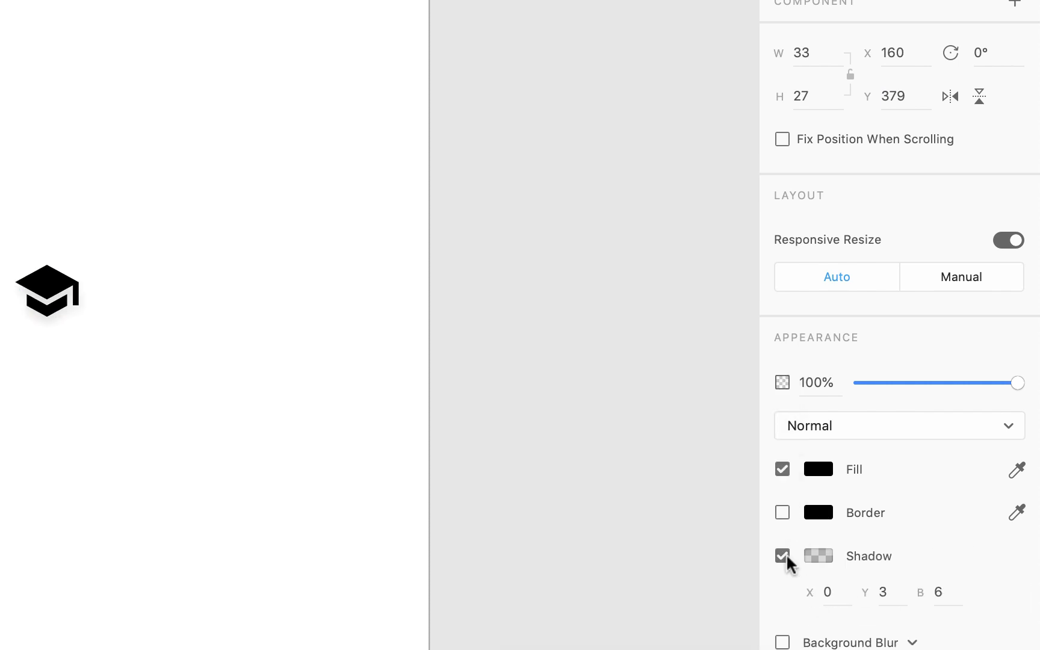
click(788, 557)
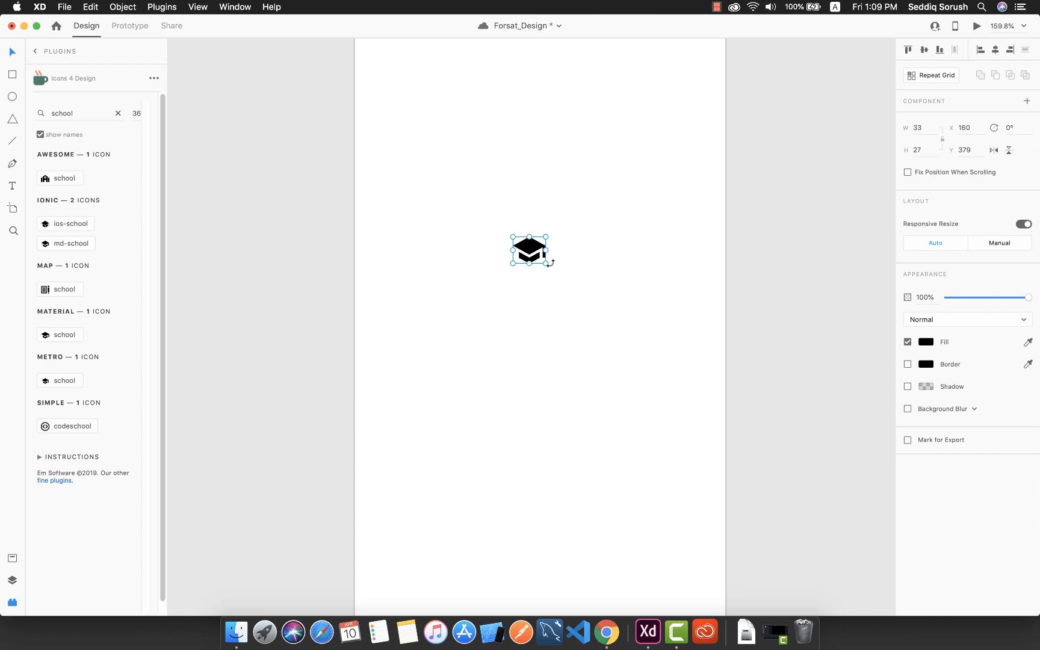
Step: Enlarge the school-cap icon proportionally to about 108 × 88 and centre it in the artboard's upper half, at about X 133, Y 228
scroll(545, 268, up, 5)
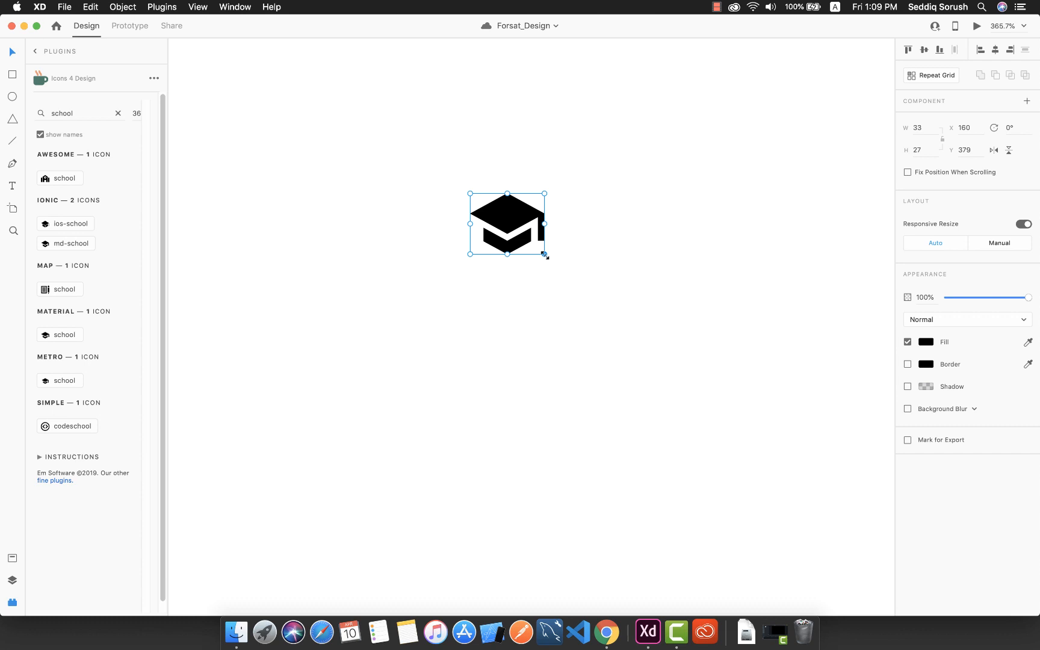
drag(546, 257, 613, 378)
drag(544, 254, 627, 319)
scroll(594, 346, down, 5)
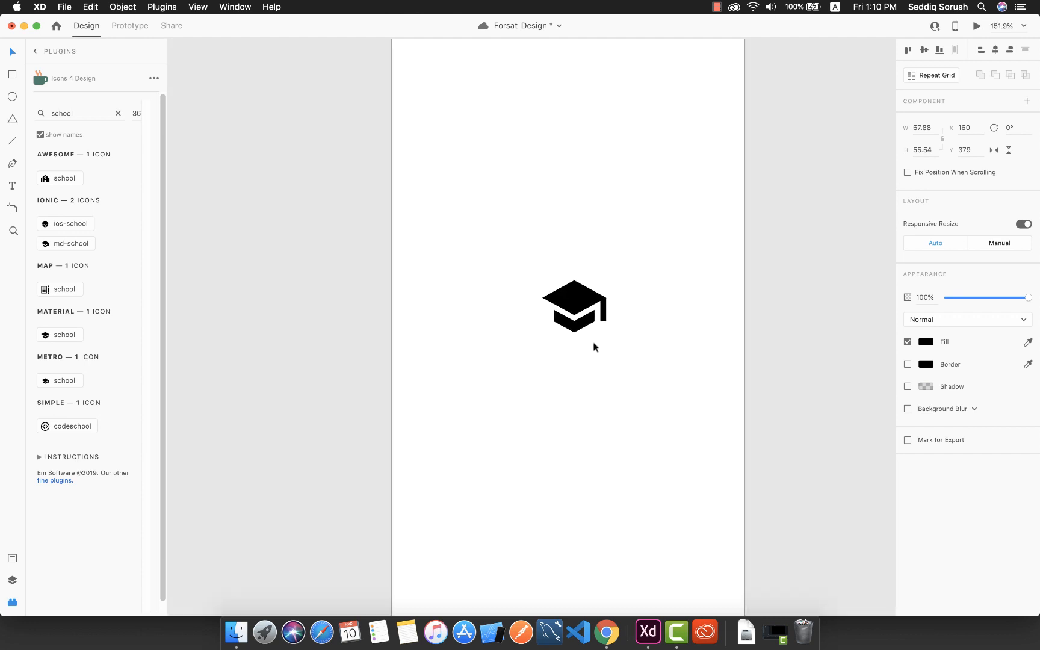
scroll(594, 345, down, 4)
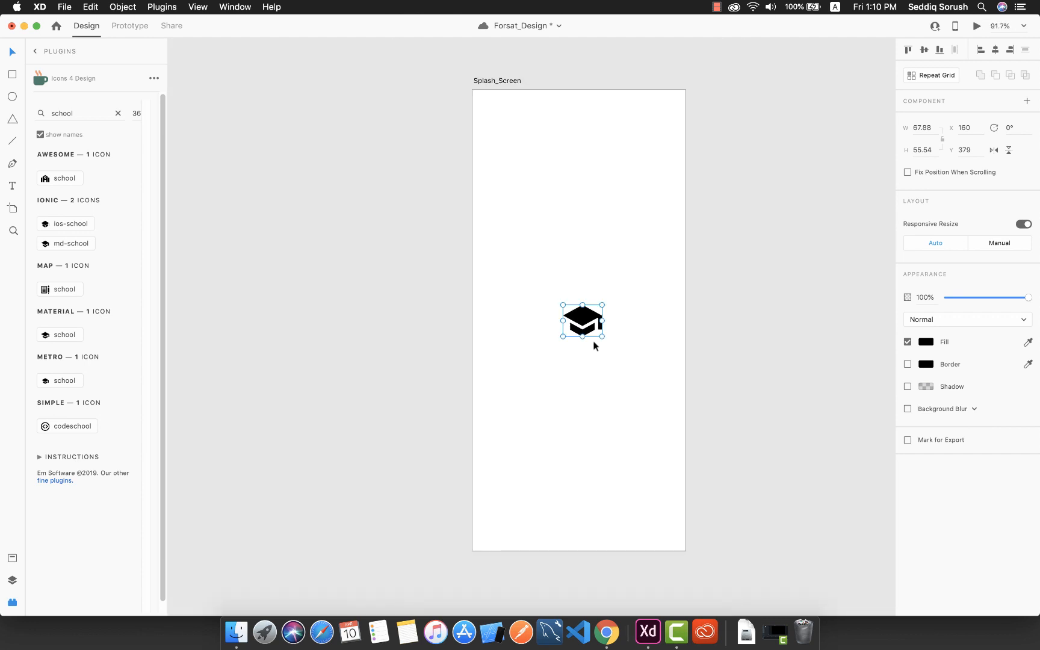
drag(583, 325, 578, 235)
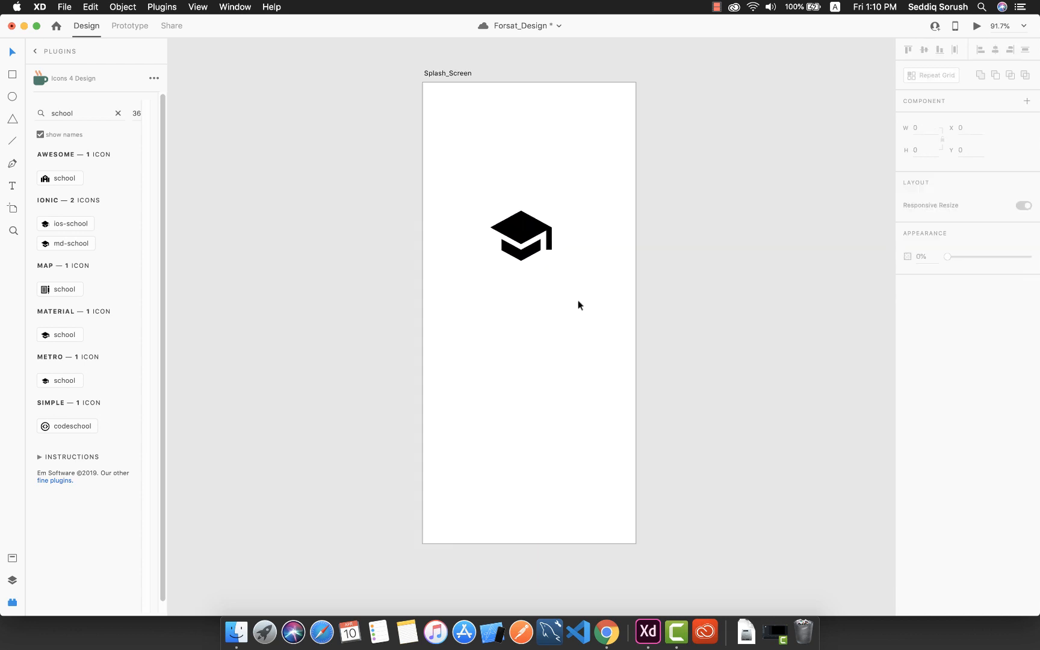
drag(522, 223, 529, 228)
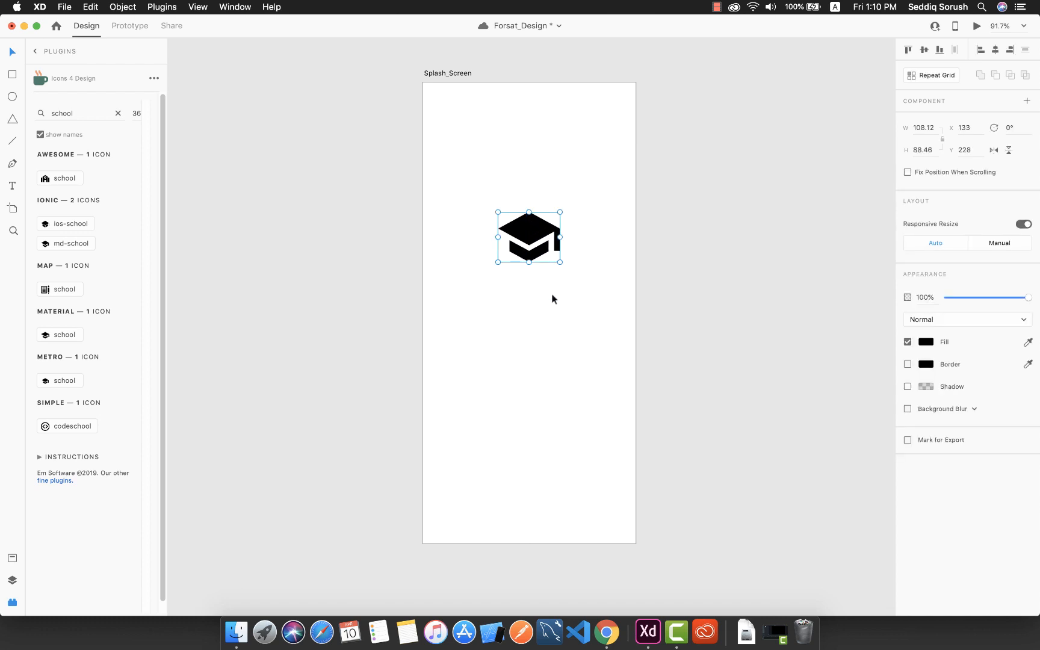
Step: Fill the school-cap icon with the saved green color #075E54
click(559, 294)
click(540, 244)
click(12, 559)
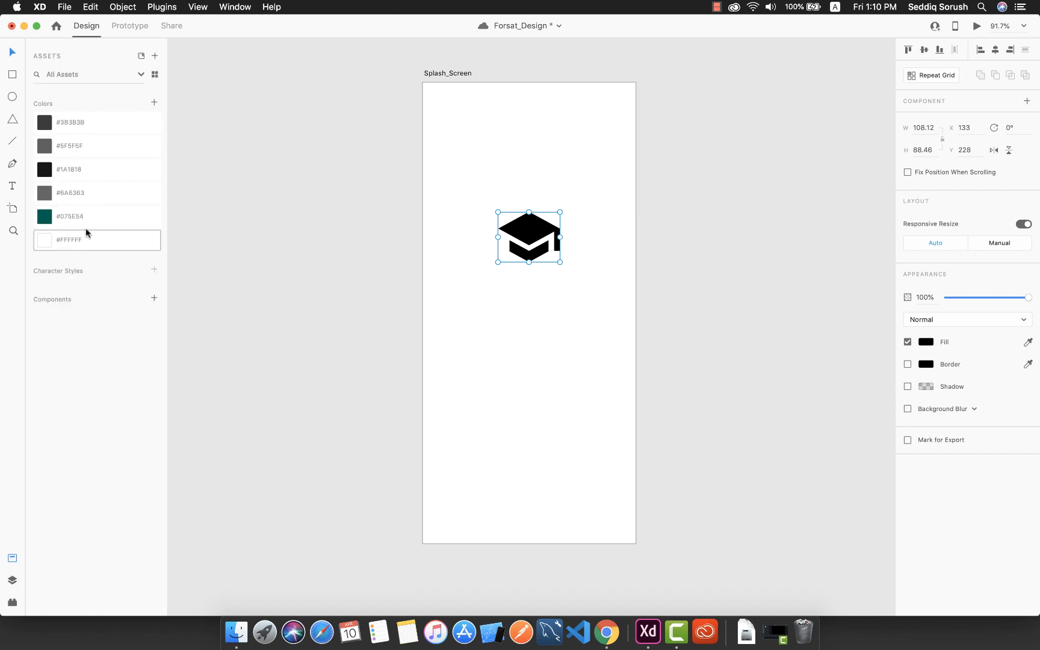
click(74, 218)
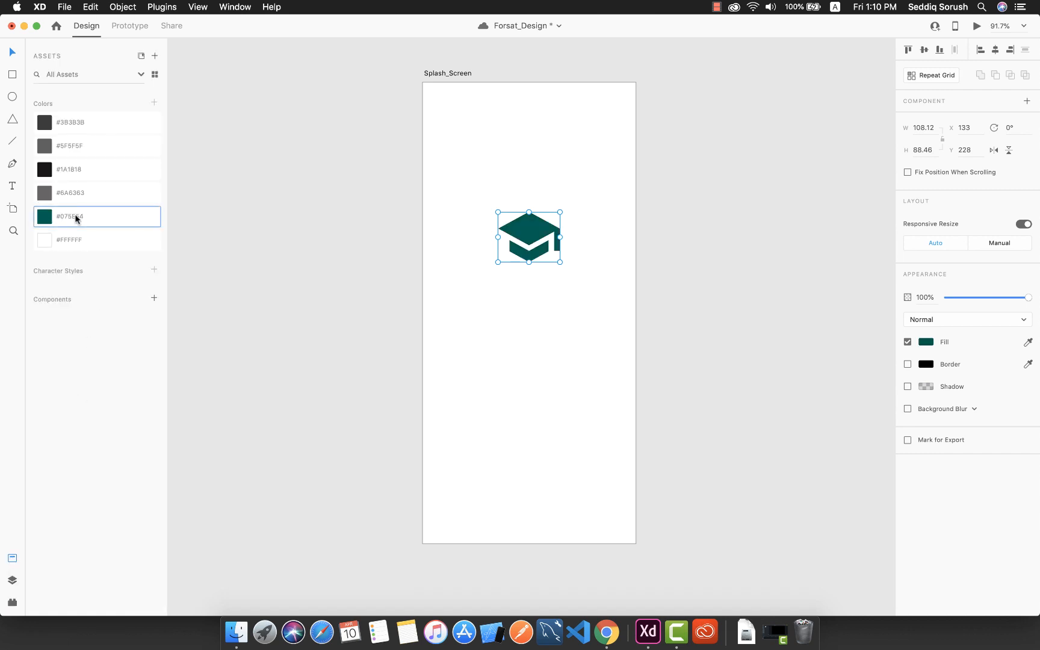
click(566, 285)
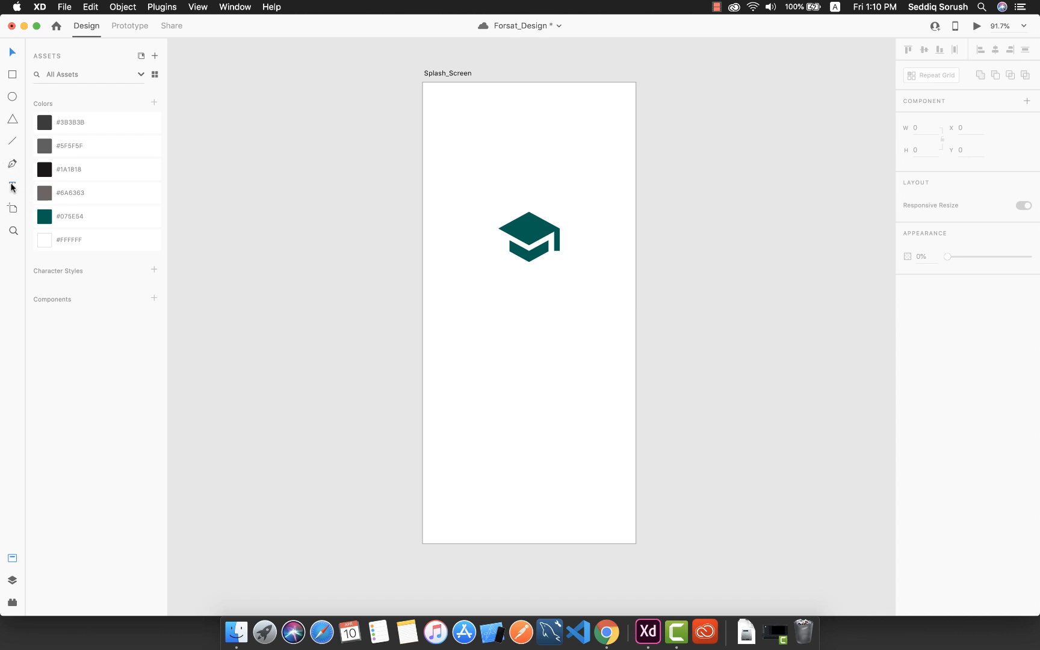
Step: Add the text "فرصت" below the school cap and centre it under the icon at about X 165, Y 316
click(525, 280)
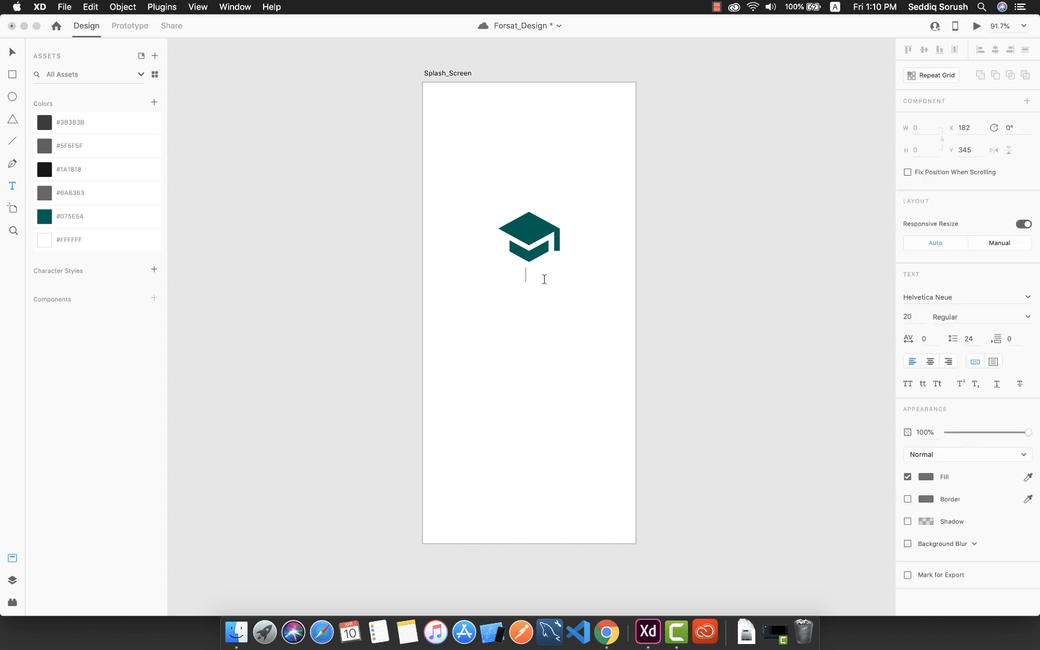
text(jfsjfs)
key(BackSpace)
key(BackSpace)
key(BackSpace)
text(فرصت)
key(Escape)
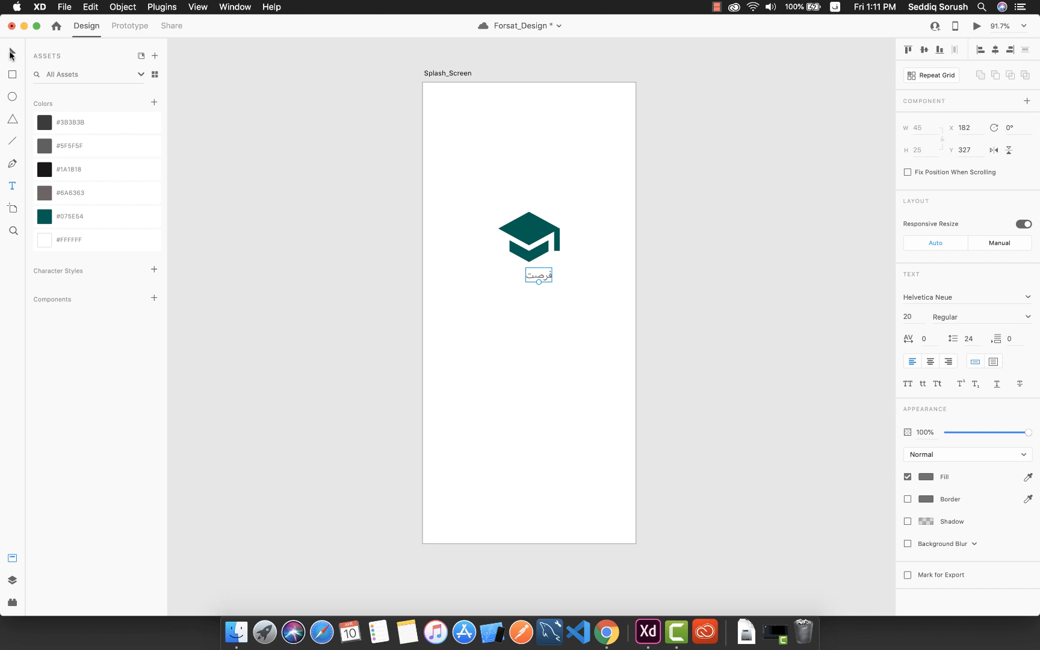
click(11, 55)
drag(539, 272, 533, 271)
drag(526, 272, 529, 273)
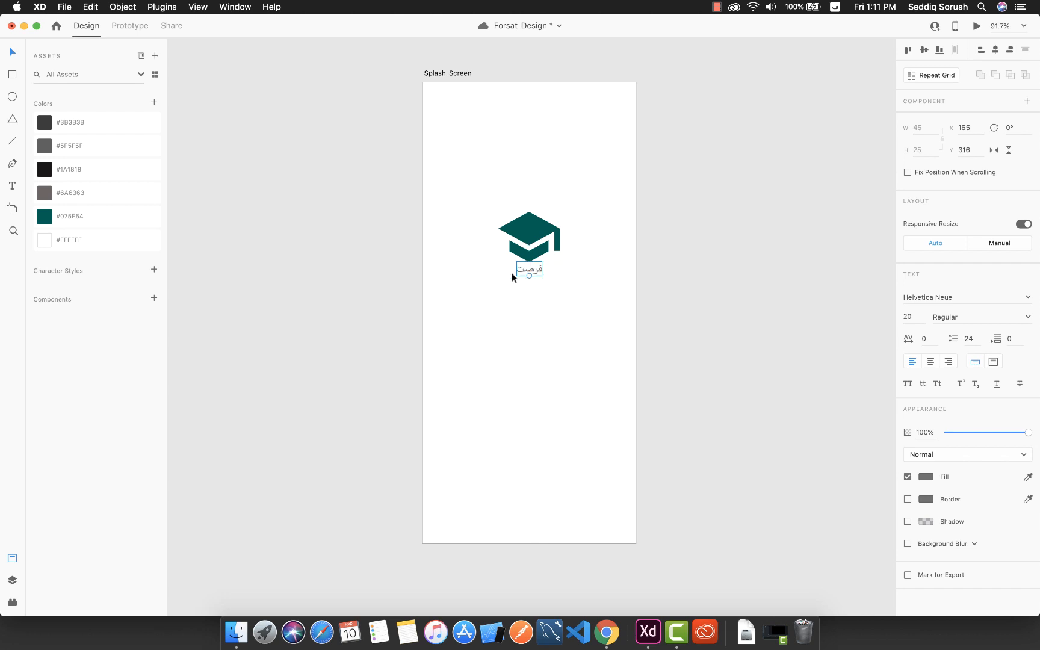
Step: Set the "فرصت" text's font to A Iranian Sans and re-centre it under the cap at about X 158, Y 316
click(946, 295)
double_click(960, 298)
triple_click(960, 297)
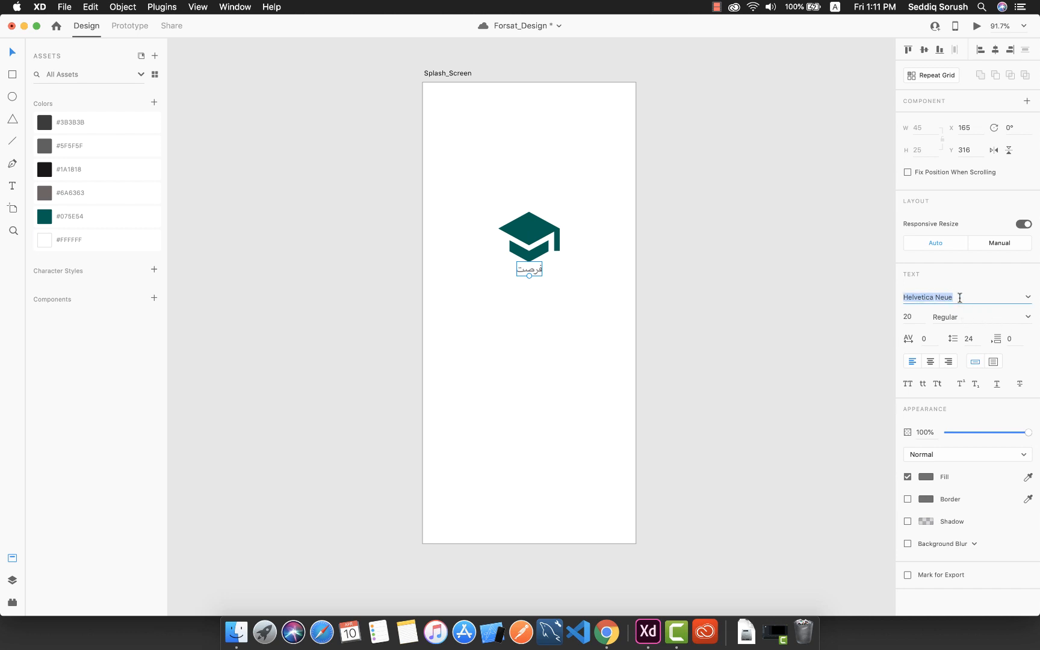
text(A Iranian Sans)
key(Return)
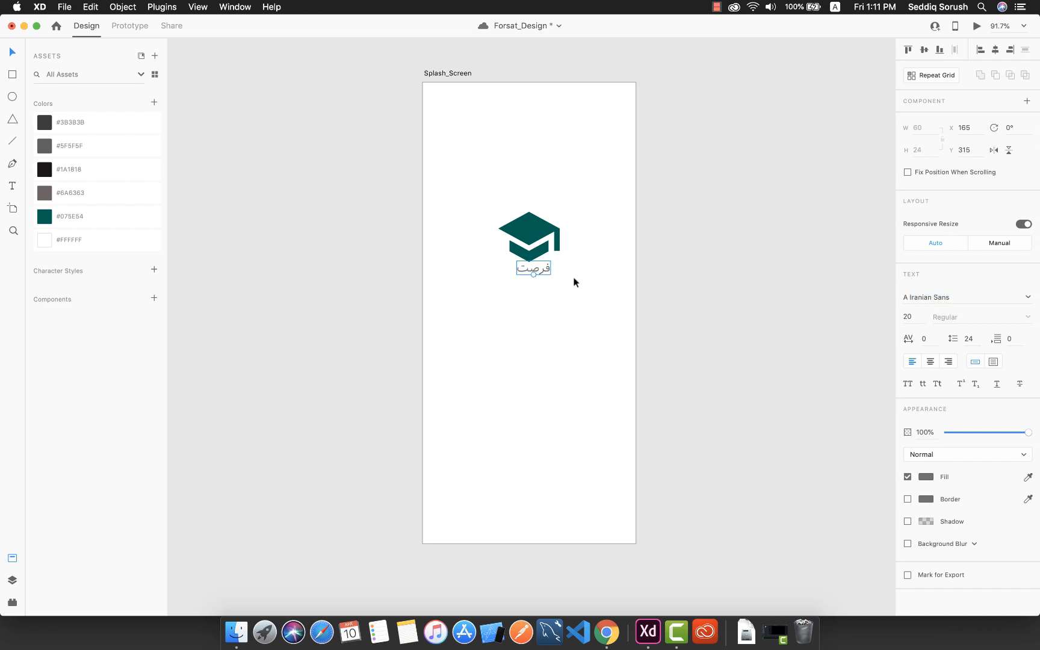
drag(540, 270, 537, 267)
scroll(536, 285, up, 3)
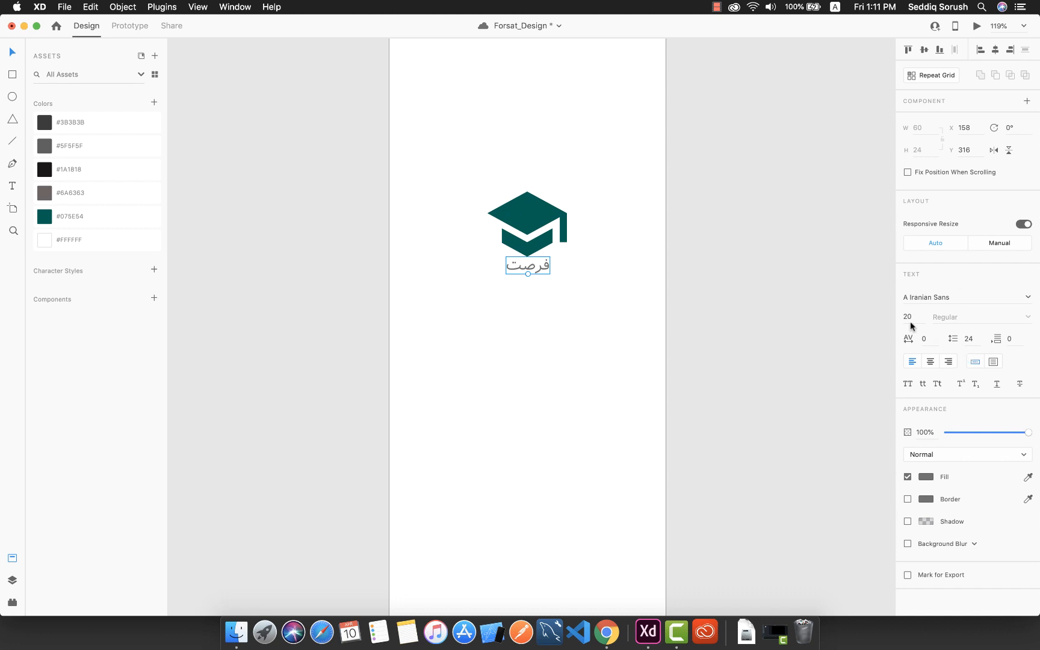
Step: Keep the A Iranian Sans font and set the "فرصت" text's size to 30
click(1029, 301)
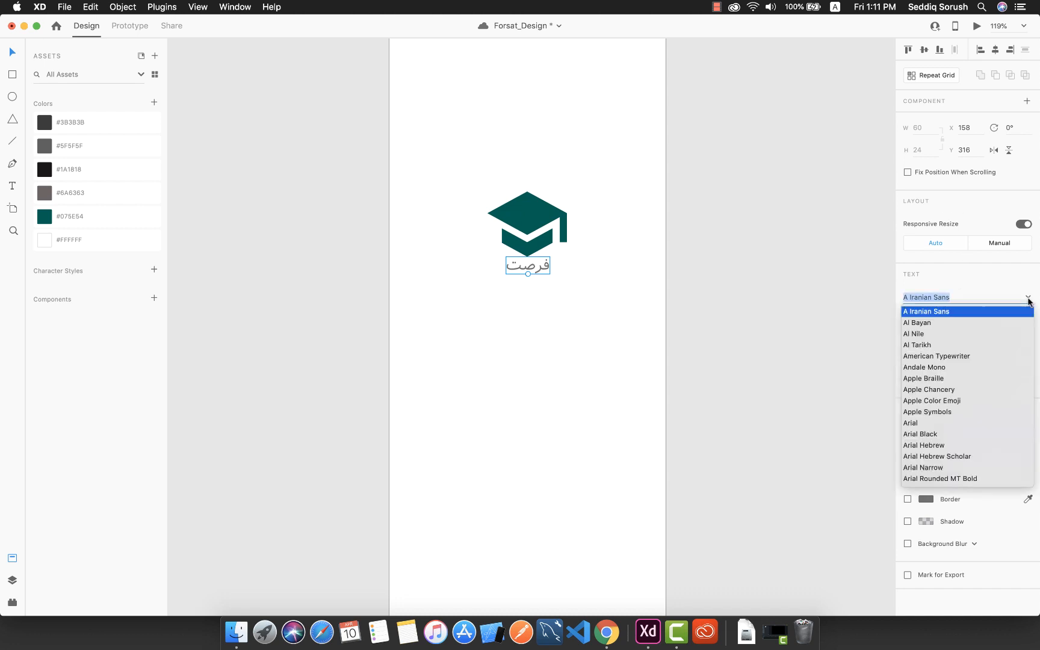
click(950, 304)
click(913, 318)
text(3)
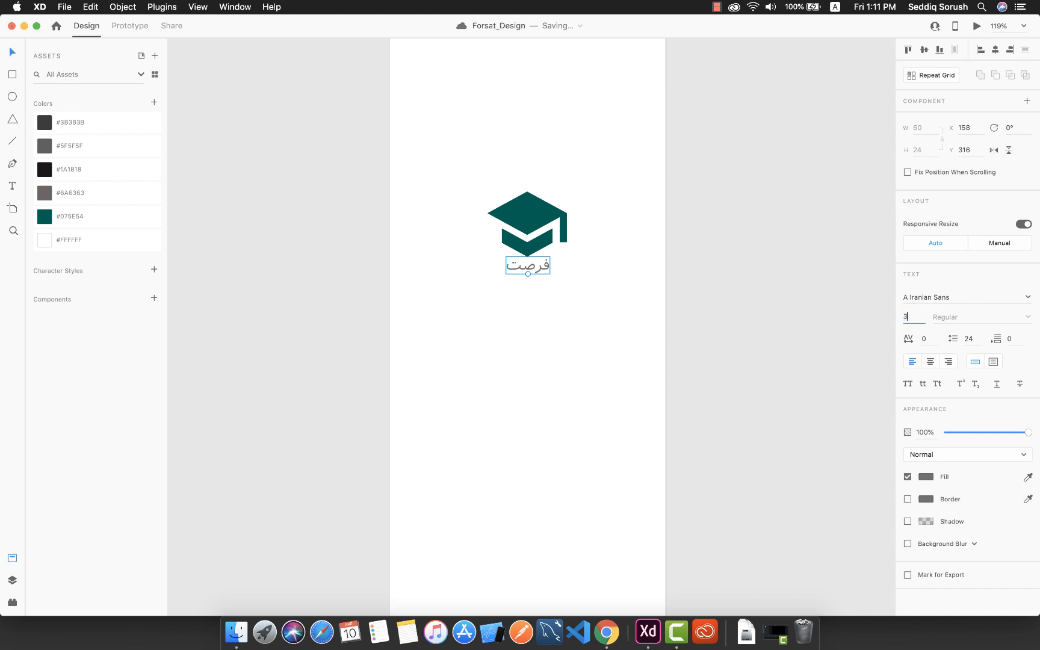
text(0)
key(Return)
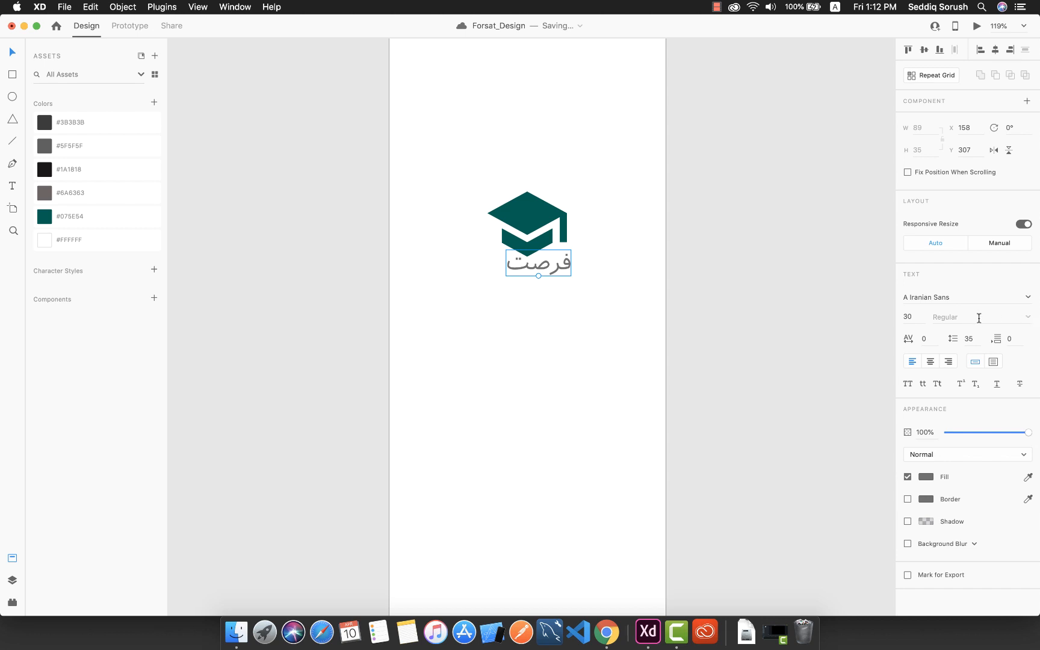
Step: Try a character spacing of 3 on the "فرصت" text and undo it
click(1029, 297)
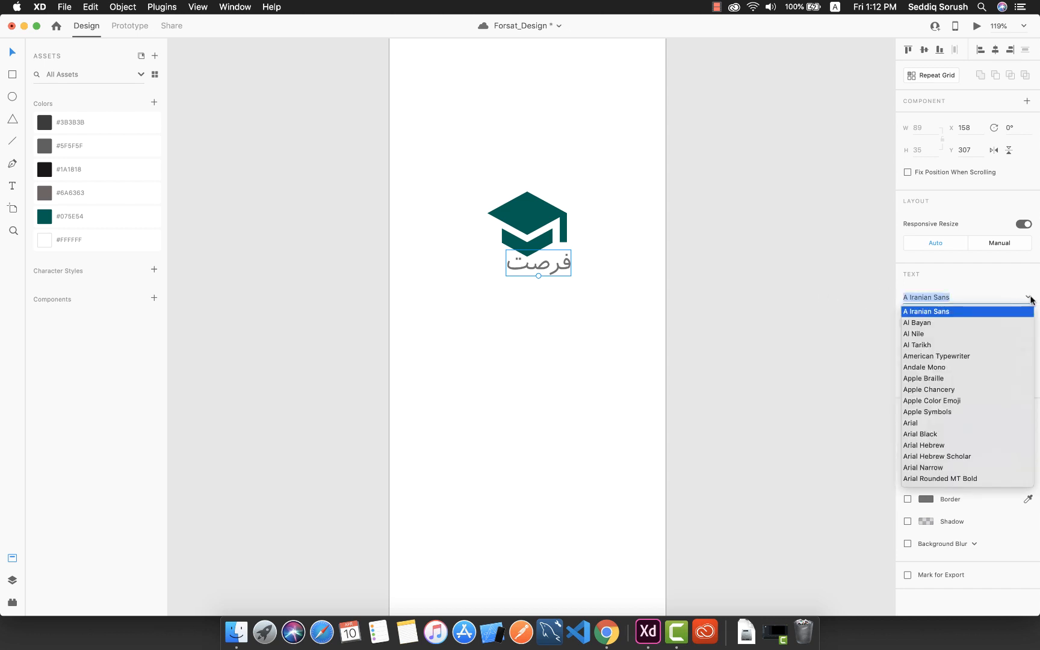
click(1029, 297)
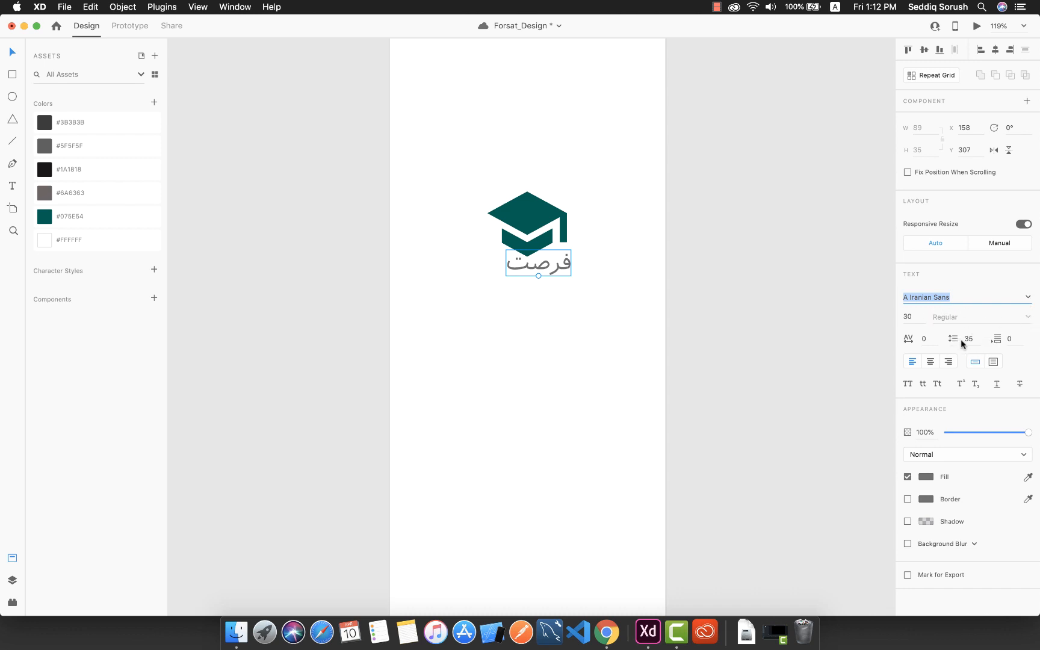
click(928, 342)
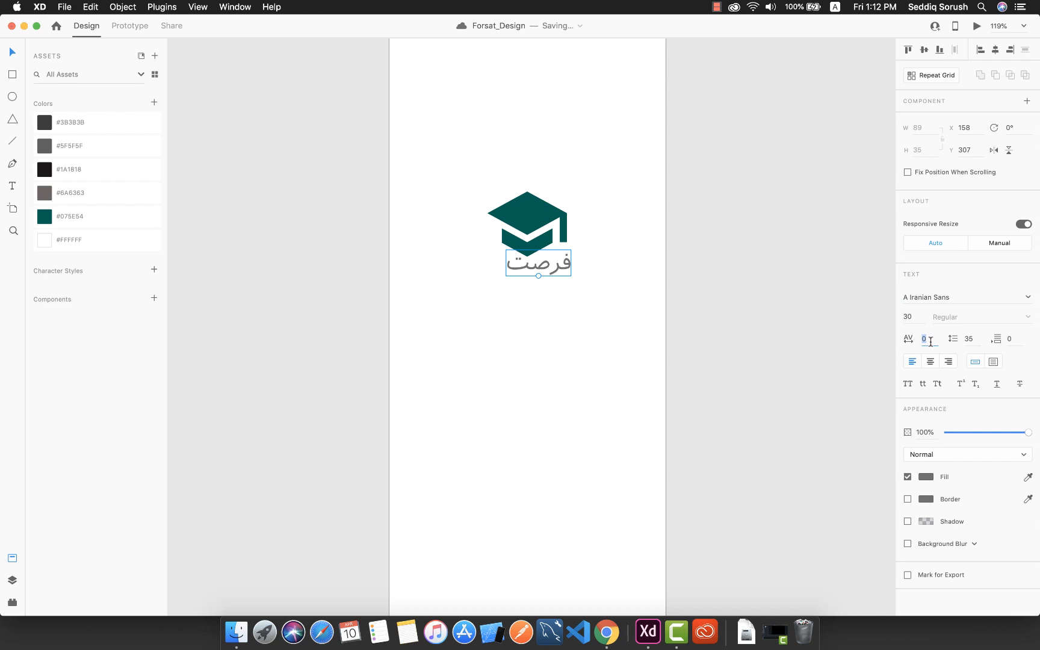
key(Return)
click(581, 370)
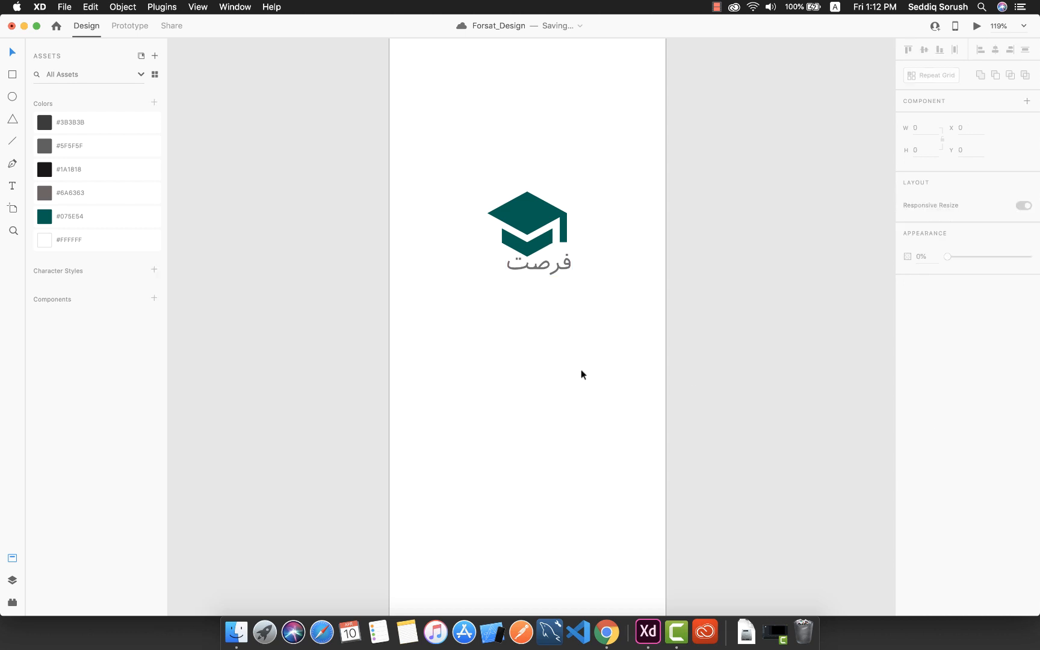
click(548, 272)
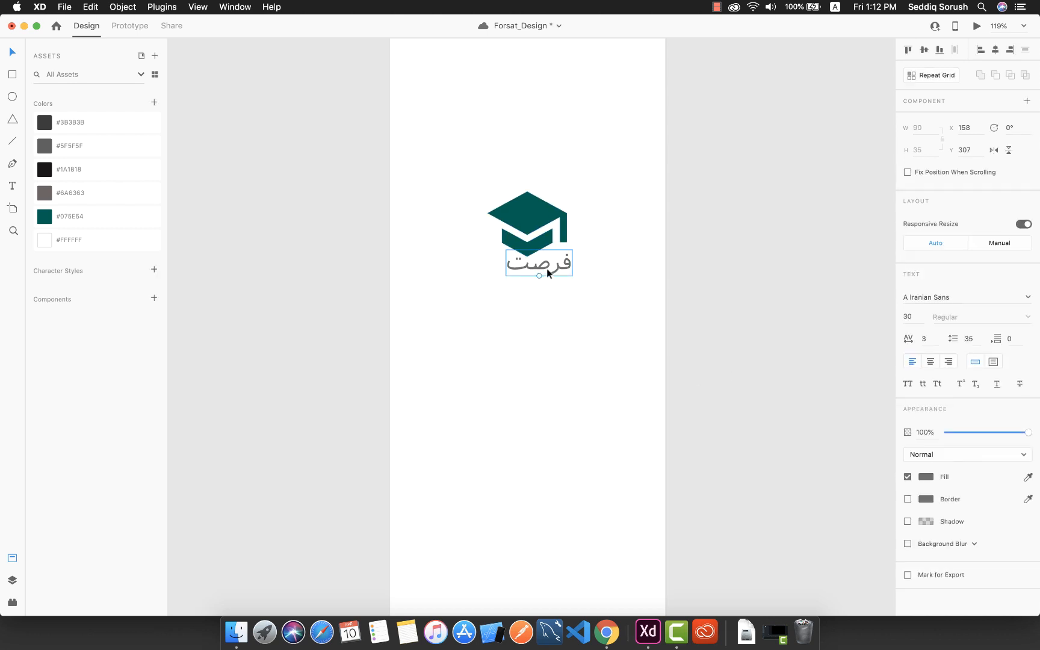
key(super+c)
Step: Try centre and left alignment on the "فرصت" text and set it to right-aligned
click(934, 361)
click(912, 362)
click(930, 361)
click(949, 361)
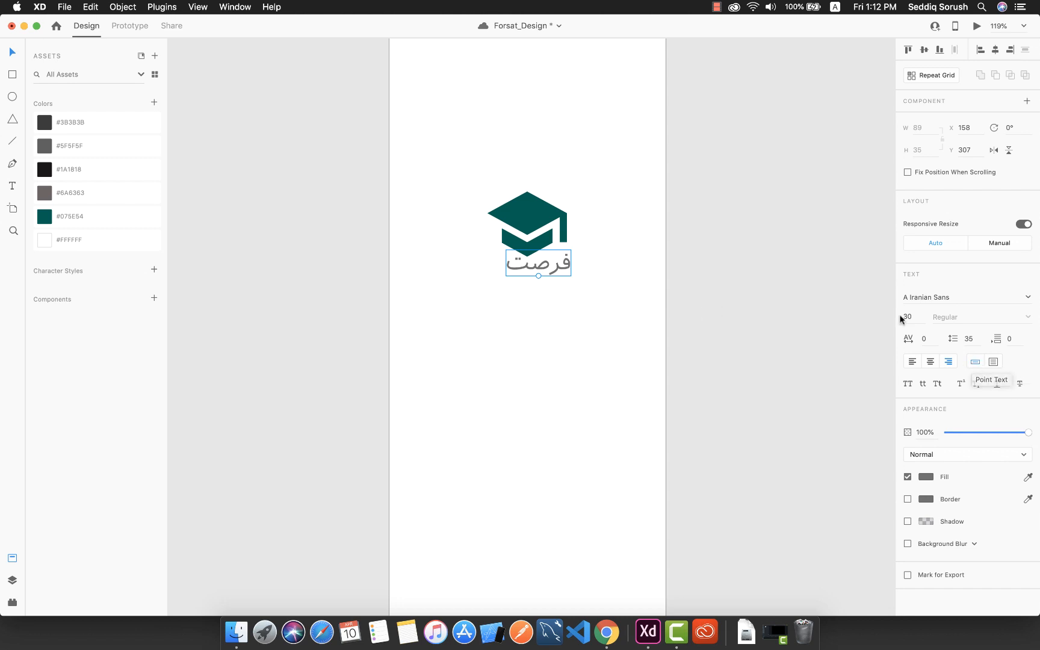
Step: Convert the "فرصت" text to area text and enlarge its box to about 162 × 45
click(994, 363)
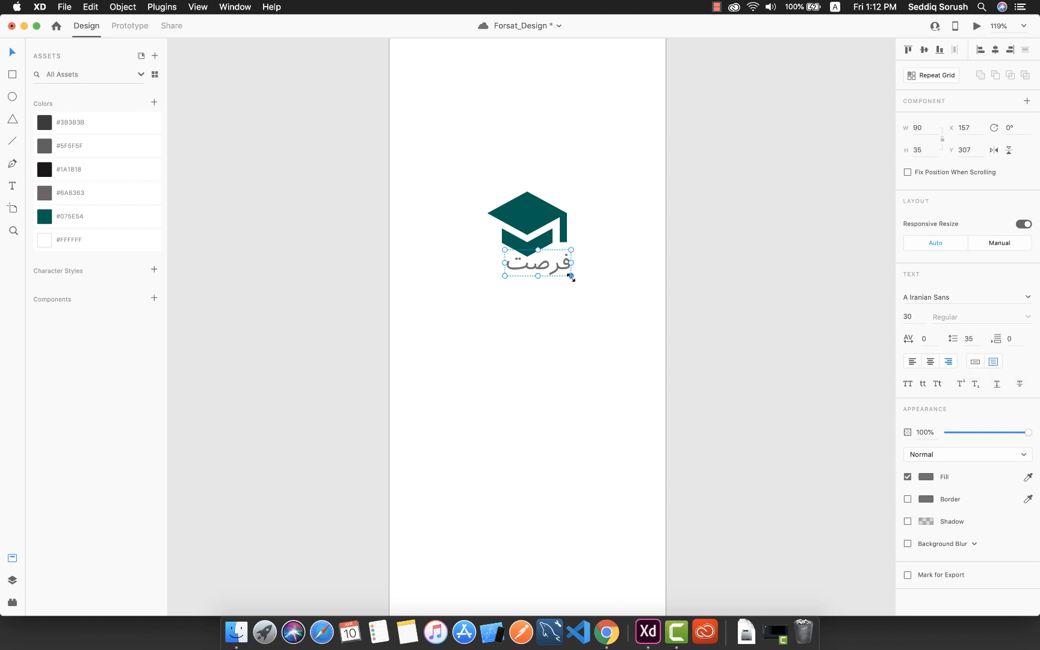
drag(571, 276, 624, 282)
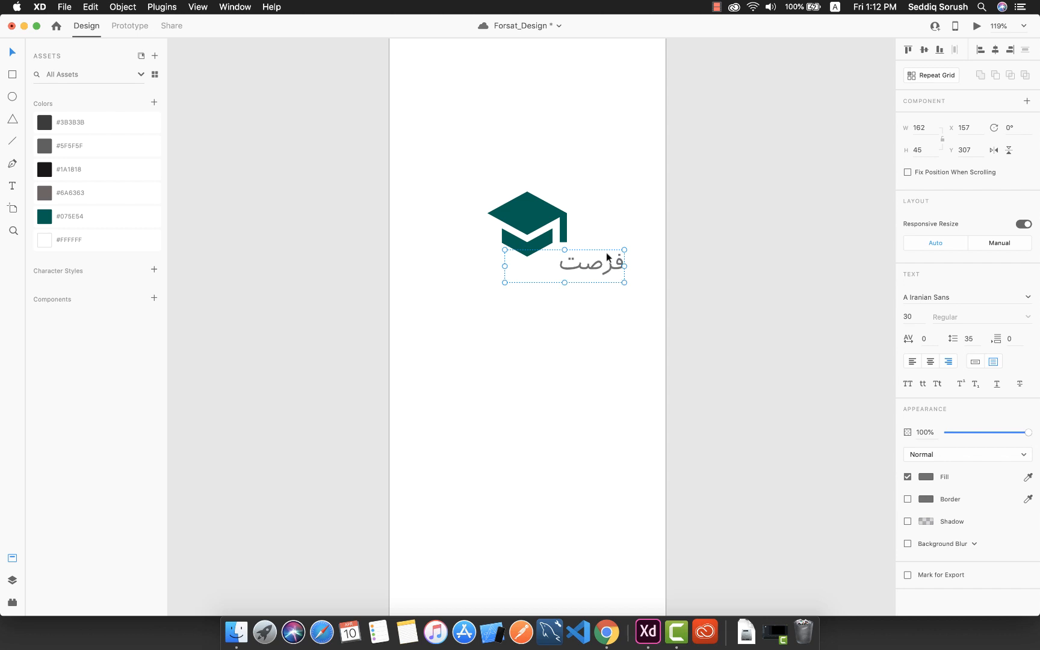
Step: Convert the "فرصت" text back to point text and move it directly under the cap logo
click(976, 362)
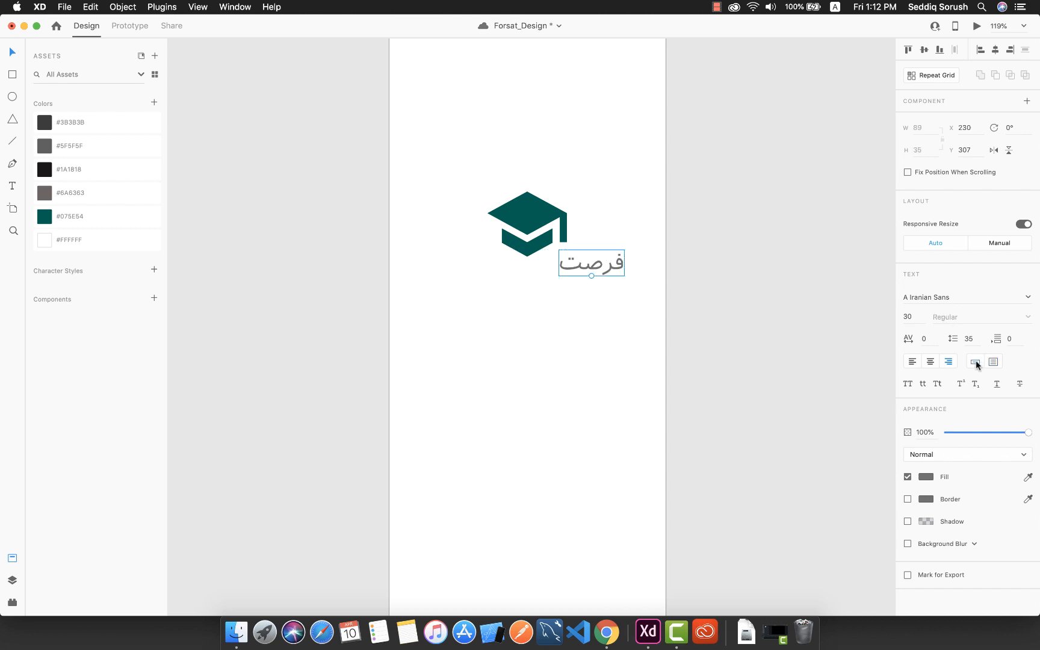
drag(605, 256, 541, 259)
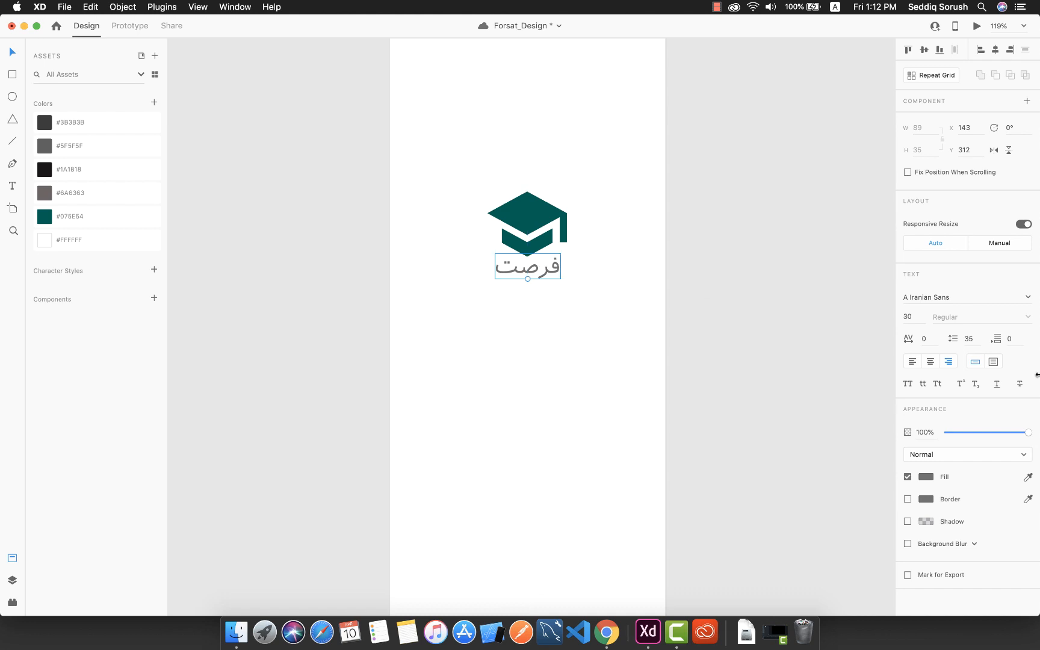
Step: Try the "فرصت" text as area text in a box of about 180 × 60 with centre, left and right alignment
click(994, 362)
drag(560, 280, 627, 297)
click(932, 361)
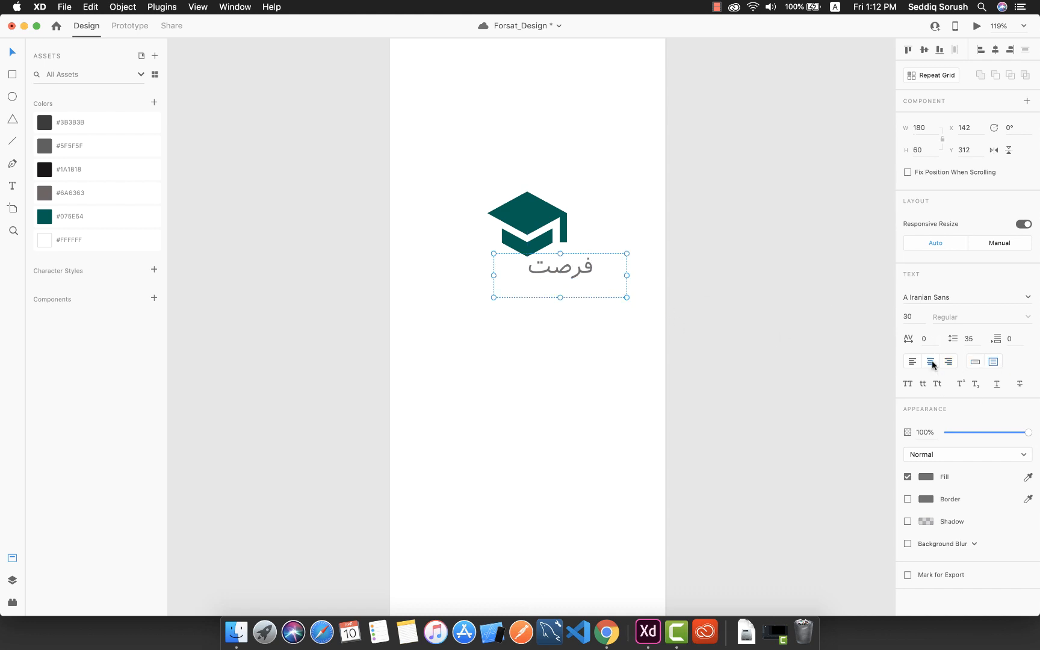
click(913, 362)
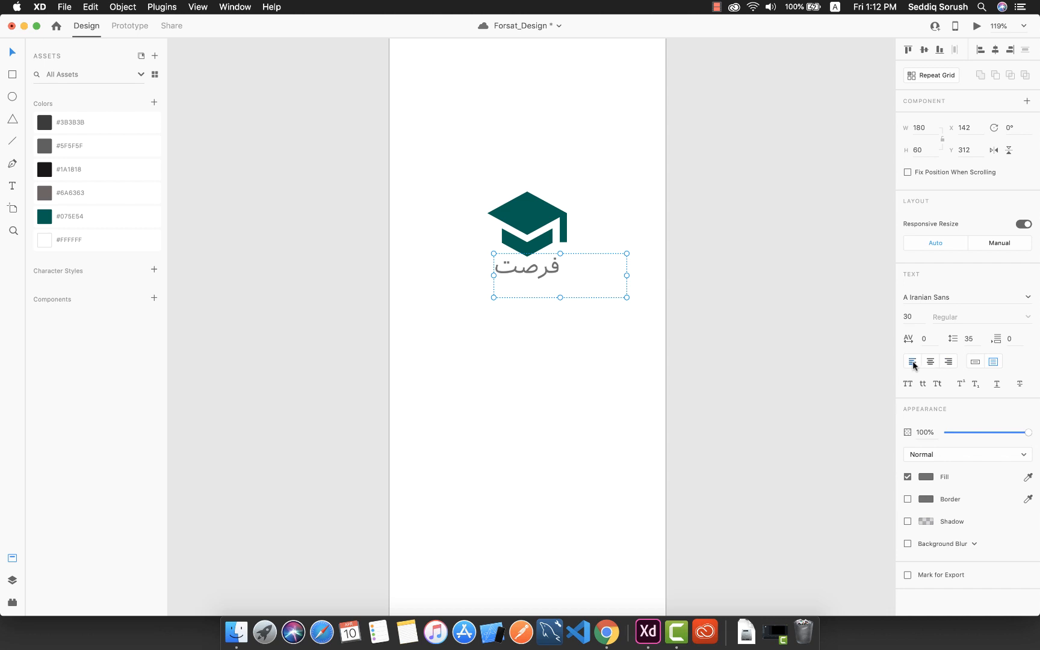
click(930, 362)
click(950, 362)
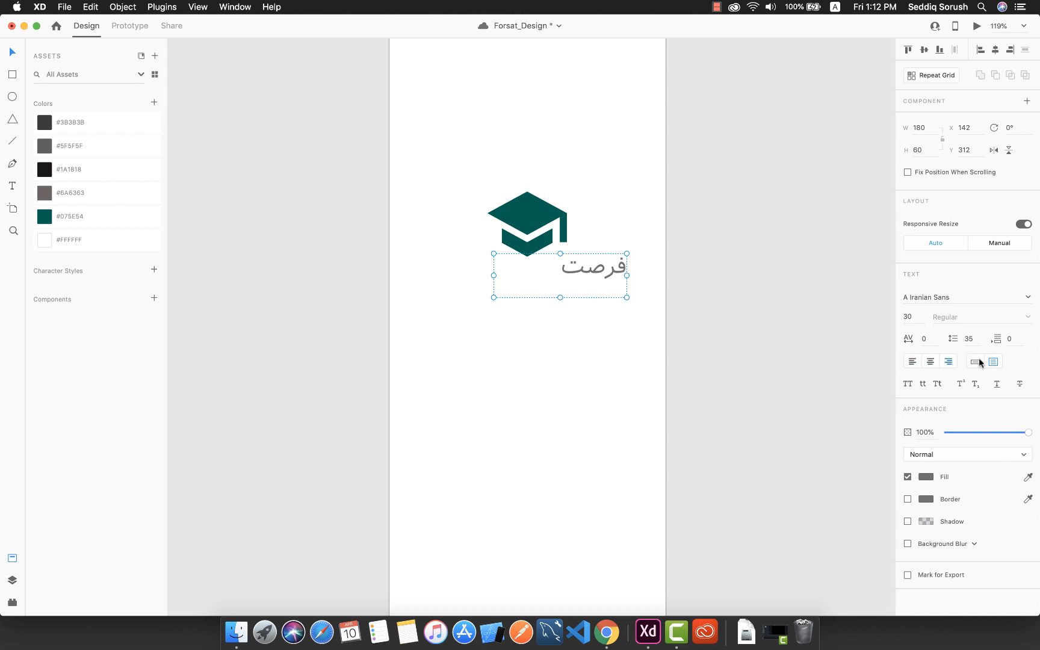
Step: Return the "فرصت" text to point text, sized 39 and centred under the cap logo, and fill it with #075E54
click(975, 361)
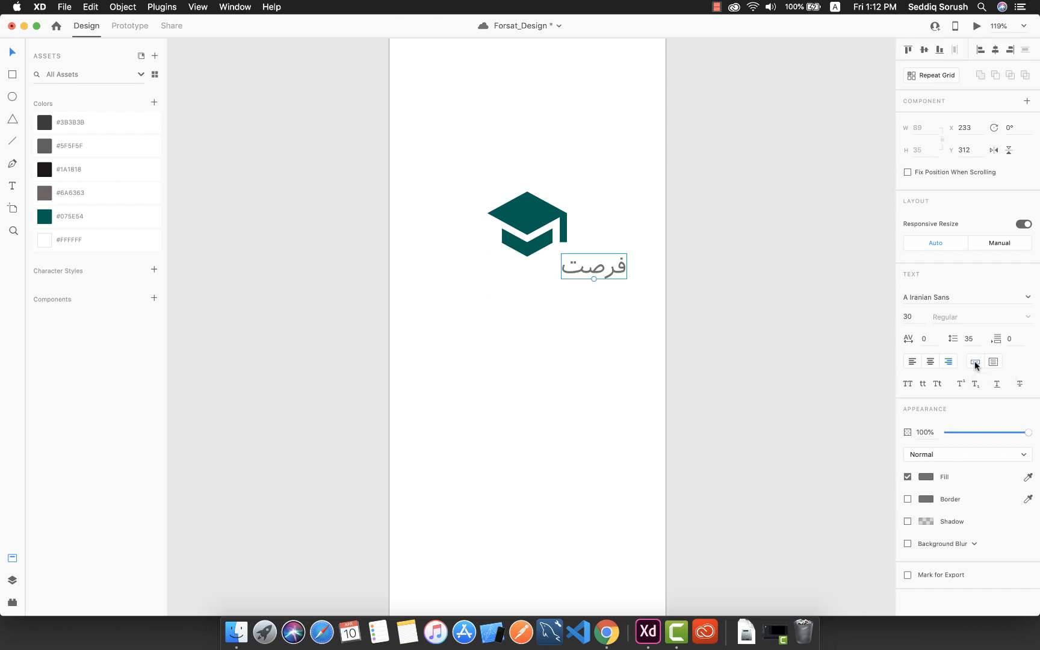
drag(588, 272, 530, 272)
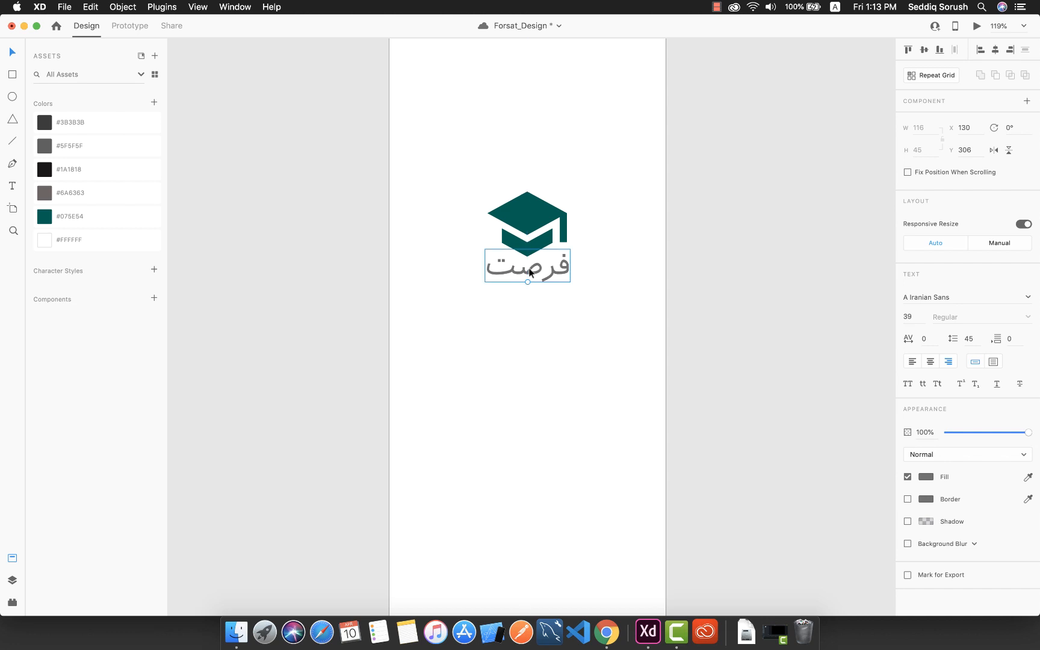
click(94, 222)
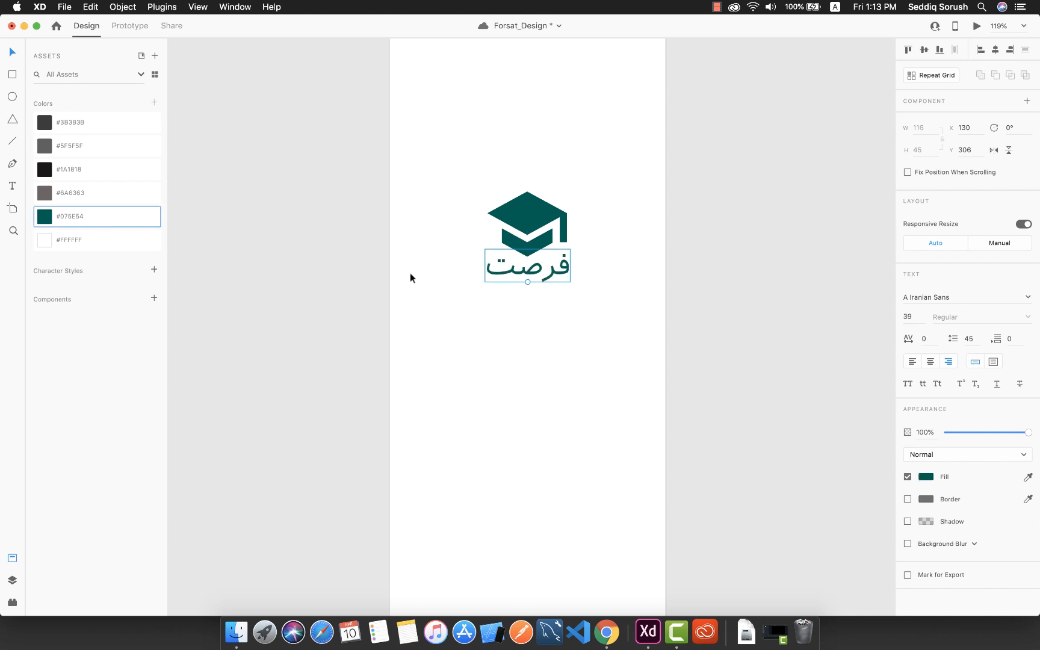
click(624, 359)
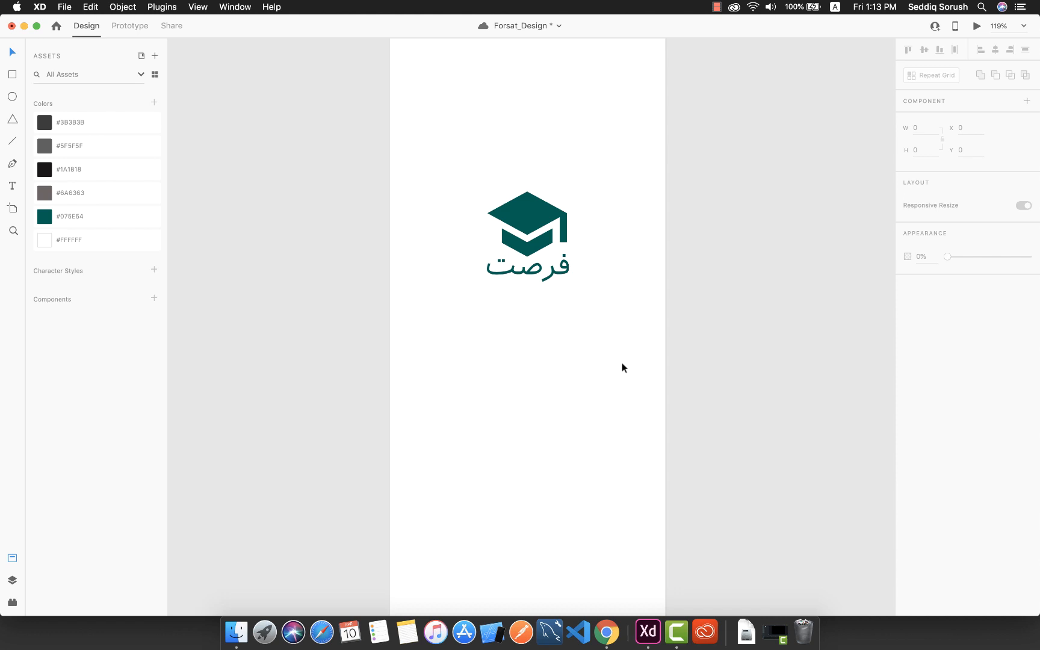
Step: Select the cap logo and the "فرصت" title together and move them down towards the middle of the Splash_Screen artboard
scroll(621, 367, up, 2)
scroll(621, 367, down, 10)
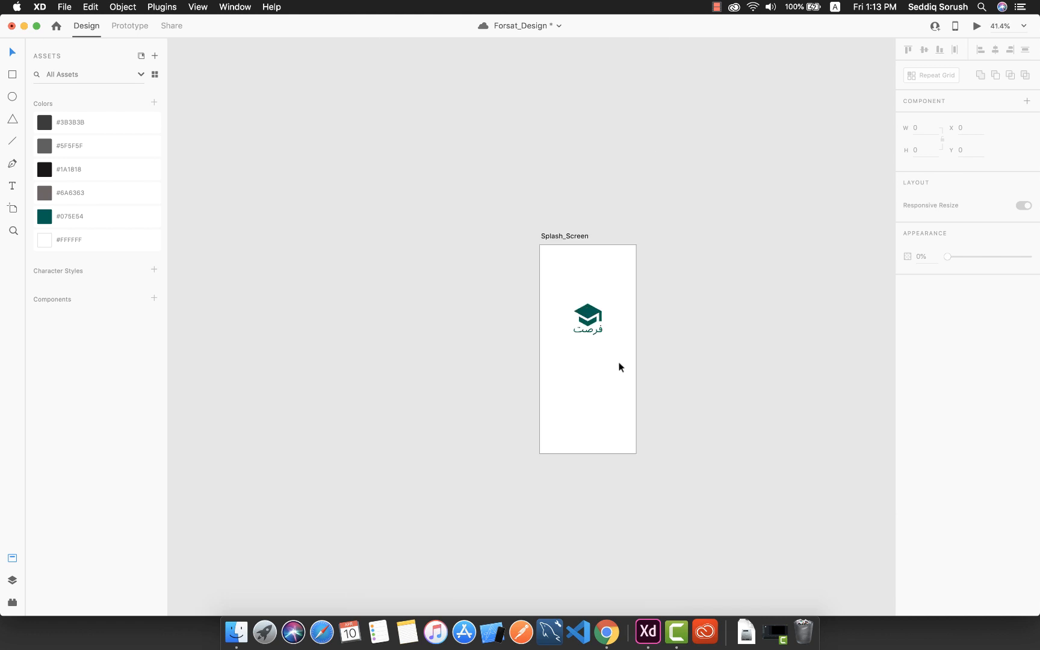
scroll(621, 367, up, 5)
scroll(620, 366, up, 3)
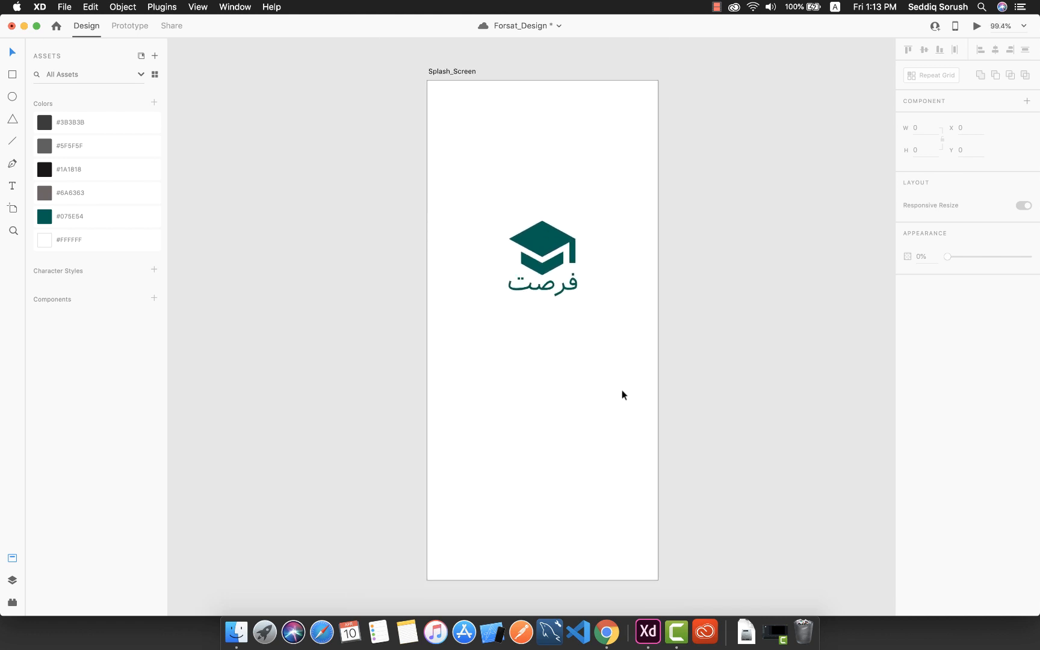
drag(623, 392, 503, 191)
drag(559, 272, 541, 288)
click(592, 406)
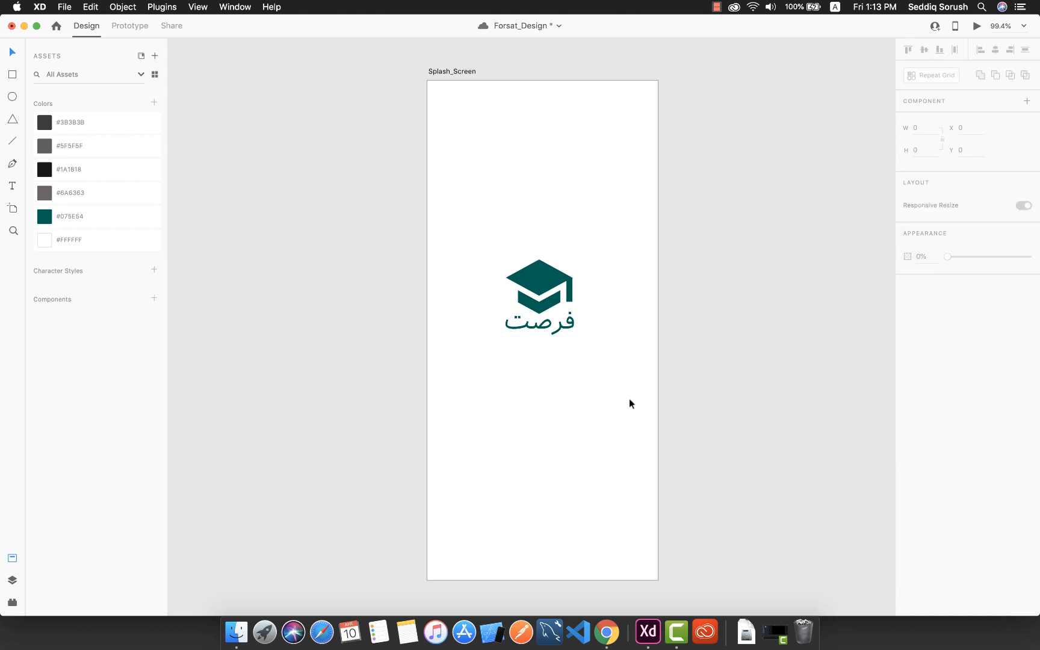
Step: Save the Forsat_Design document
scroll(569, 364, down, 1)
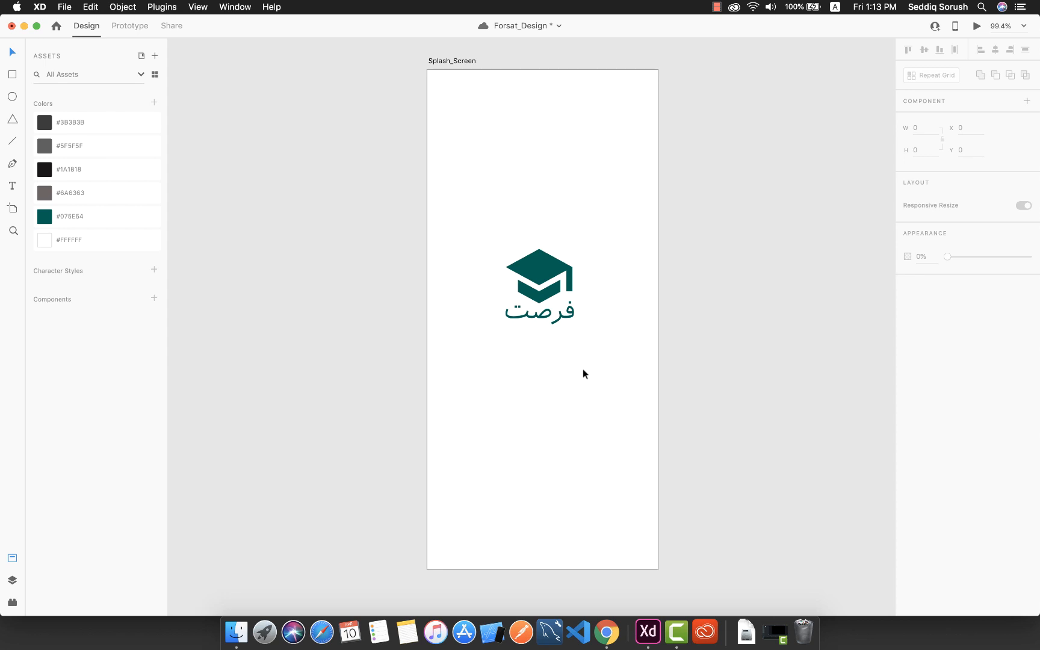
scroll(604, 344, down, 5)
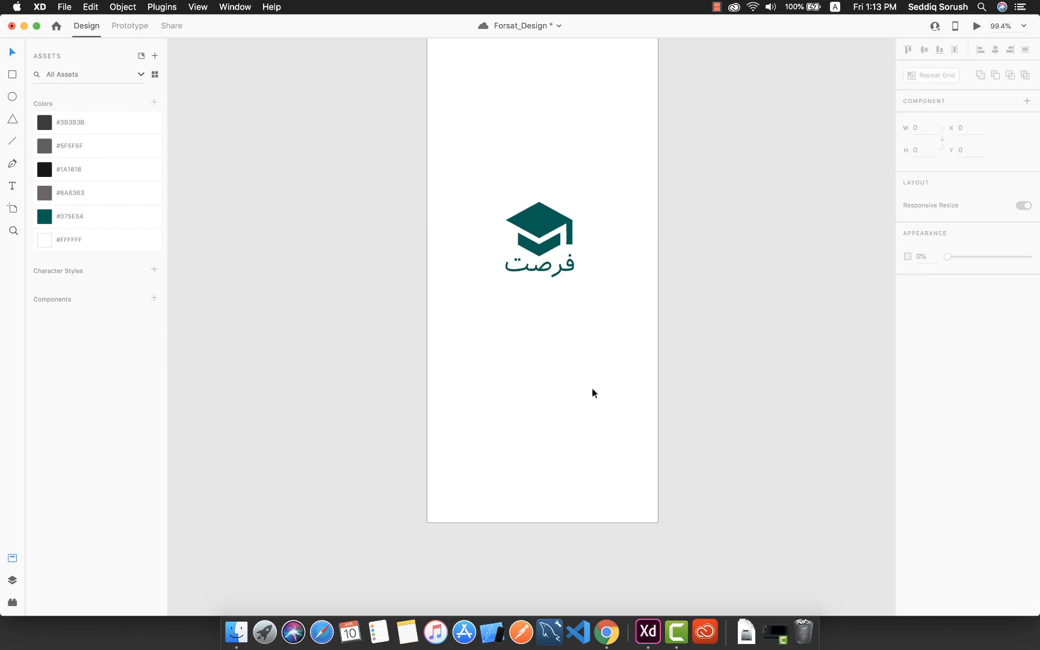
scroll(592, 393, up, 3)
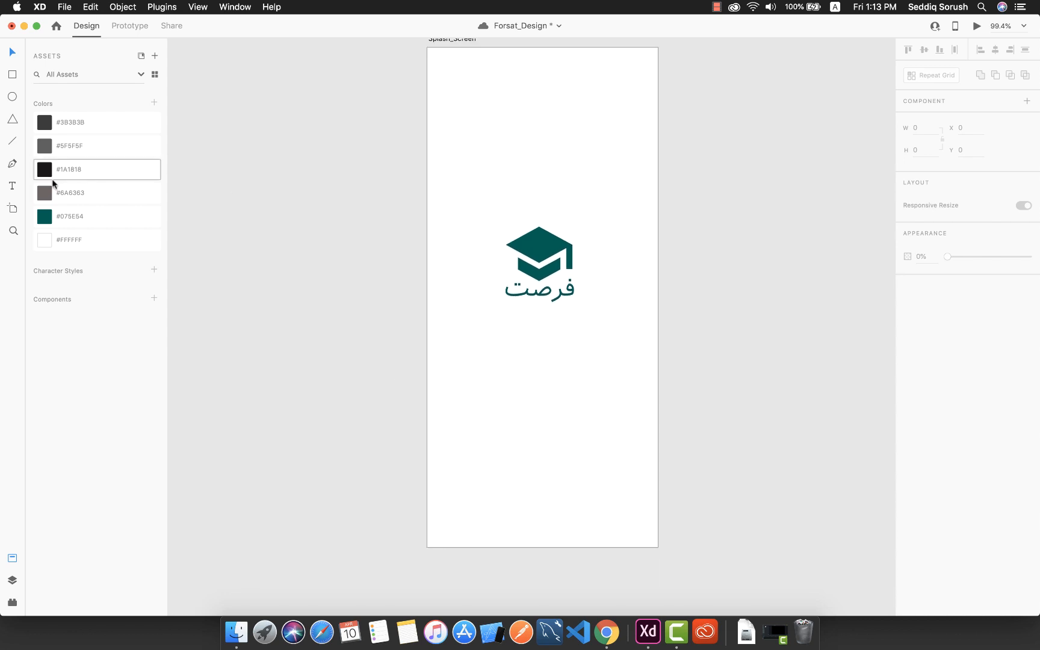
key(super+s)
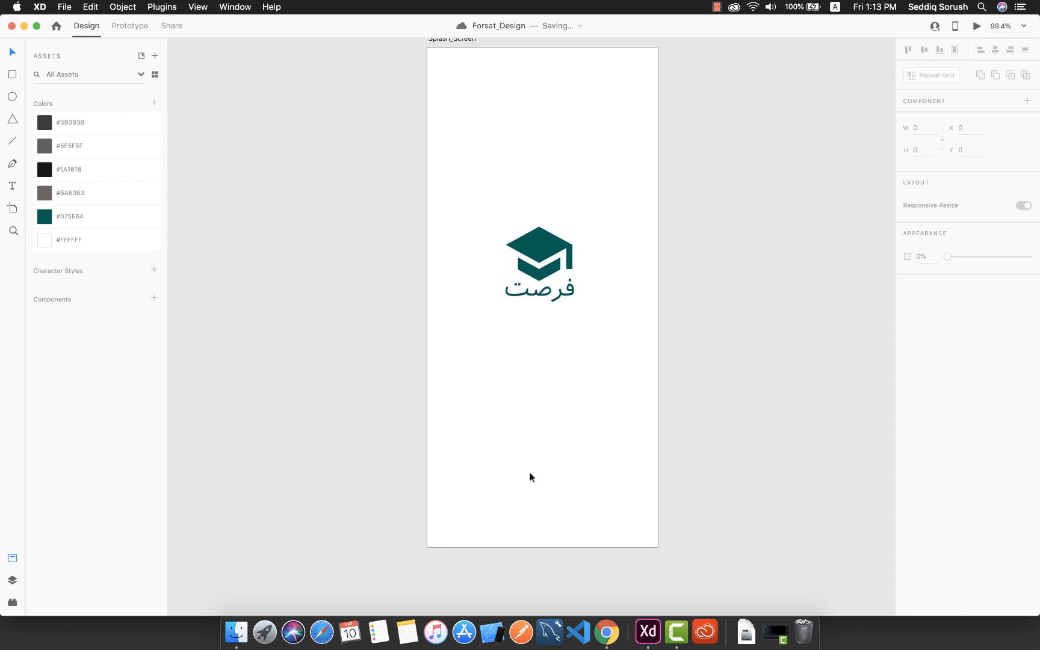
Step: Find "spinner" in the Icons 4 Design plugin, insert the Awesome spinner icon and place it below the logo on Splash_Screen
click(11, 603)
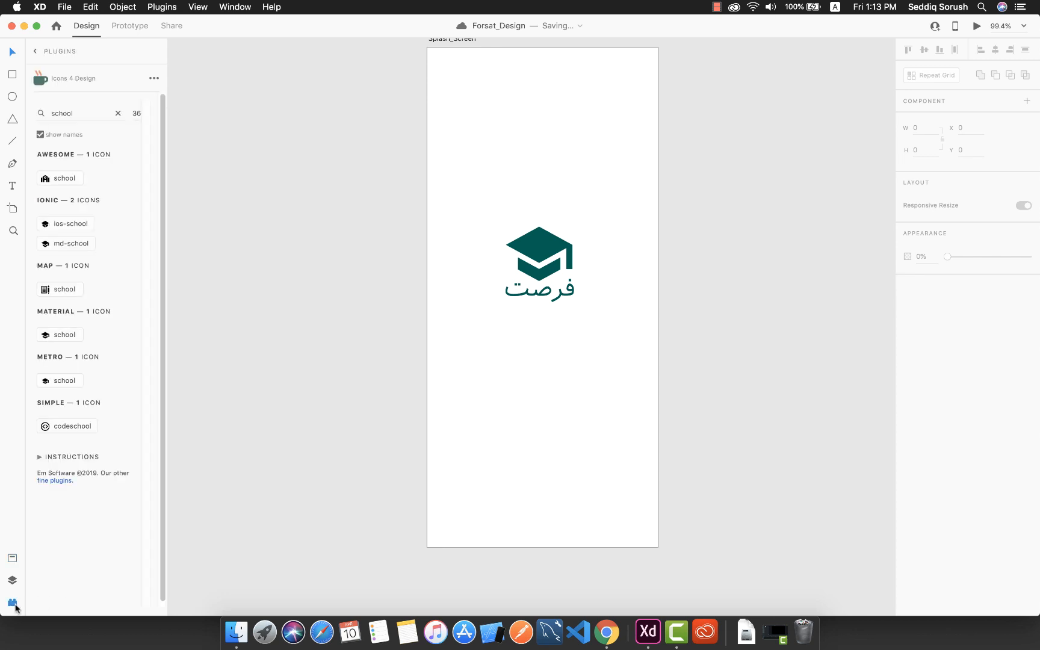
double_click(62, 113)
text(spinner)
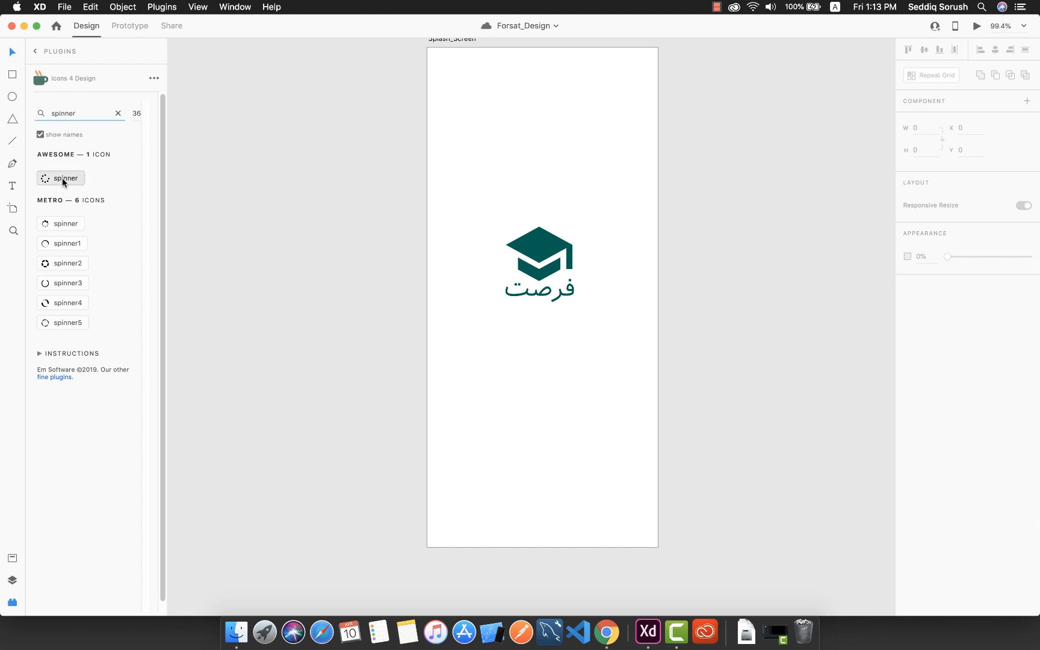
click(60, 179)
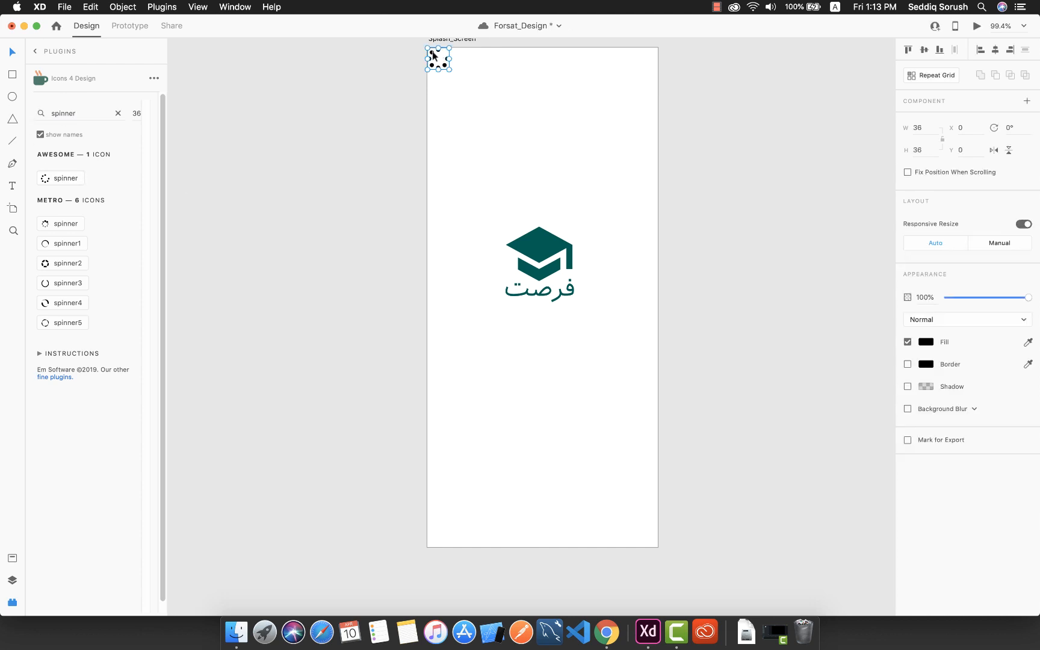
drag(436, 56, 534, 432)
click(564, 464)
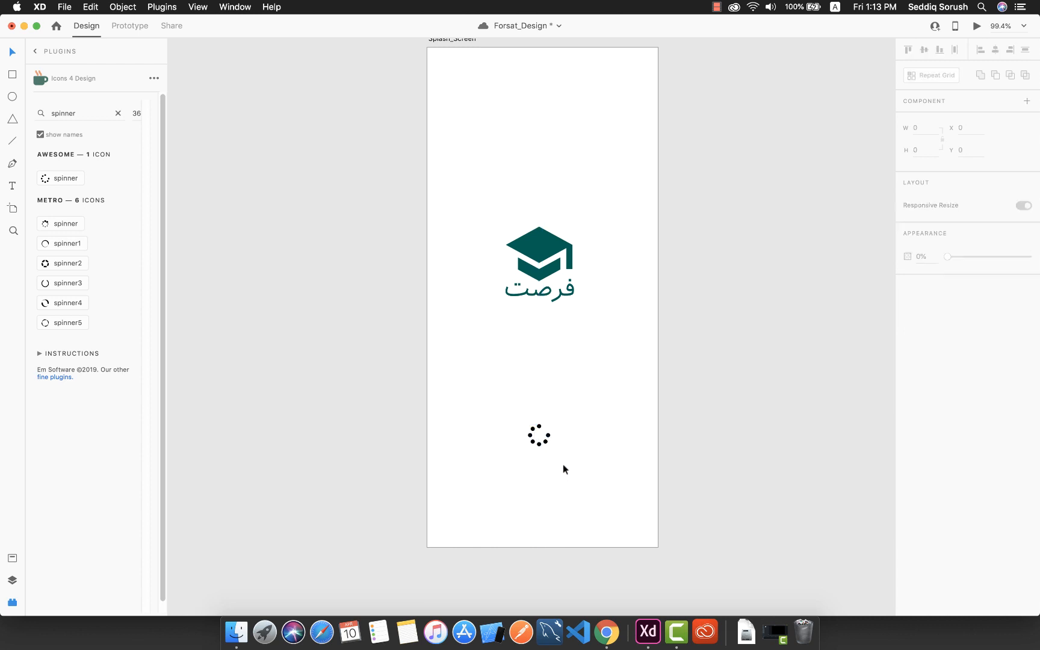
Step: Nudge the spinner icon slightly up so it is centred horizontally on the Splash_Screen artboard
click(540, 430)
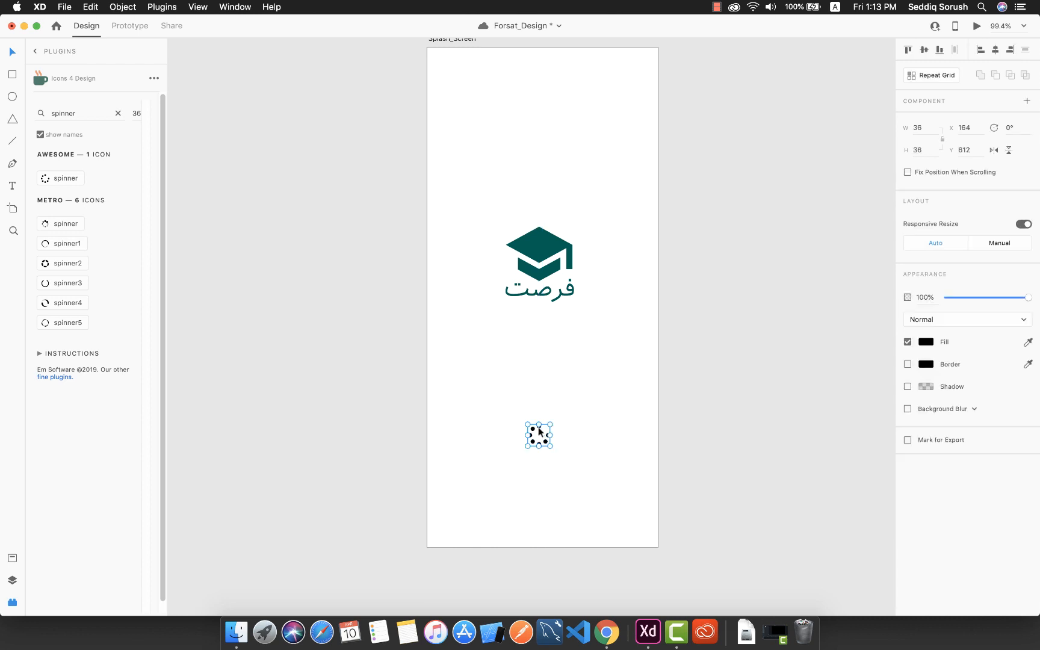
drag(533, 431, 537, 423)
click(579, 452)
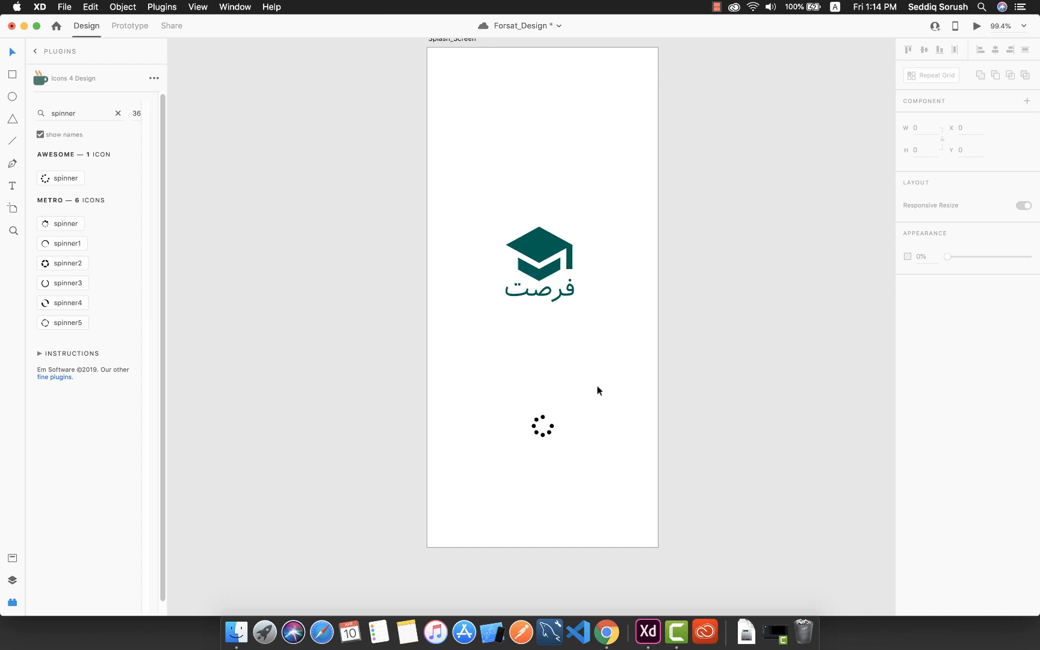
Step: Preview the splash screen design and close the preview
click(976, 25)
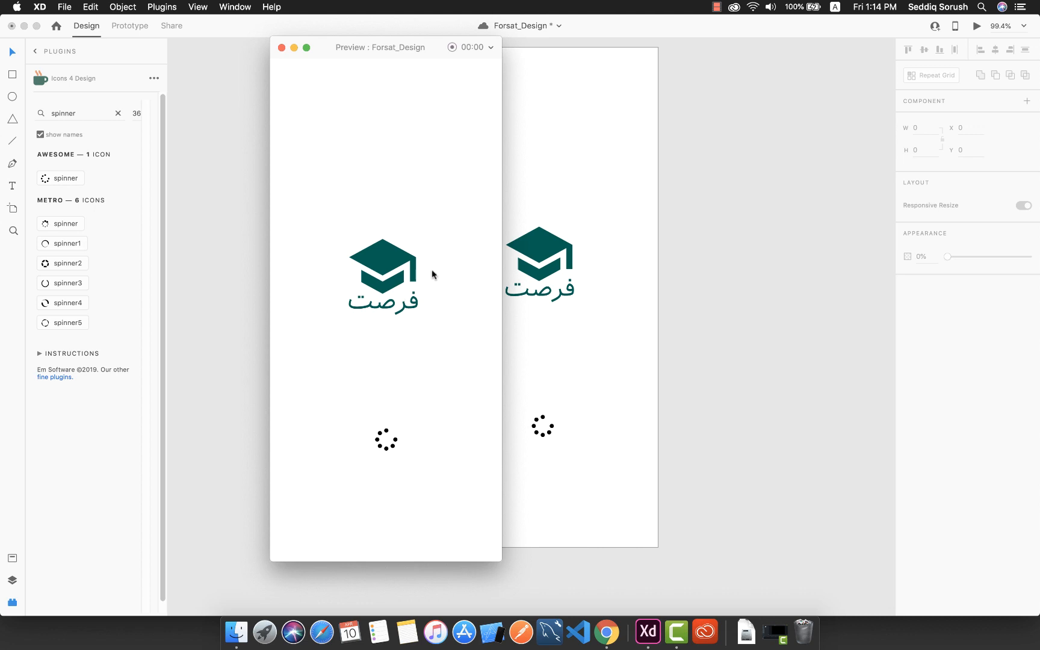
click(281, 48)
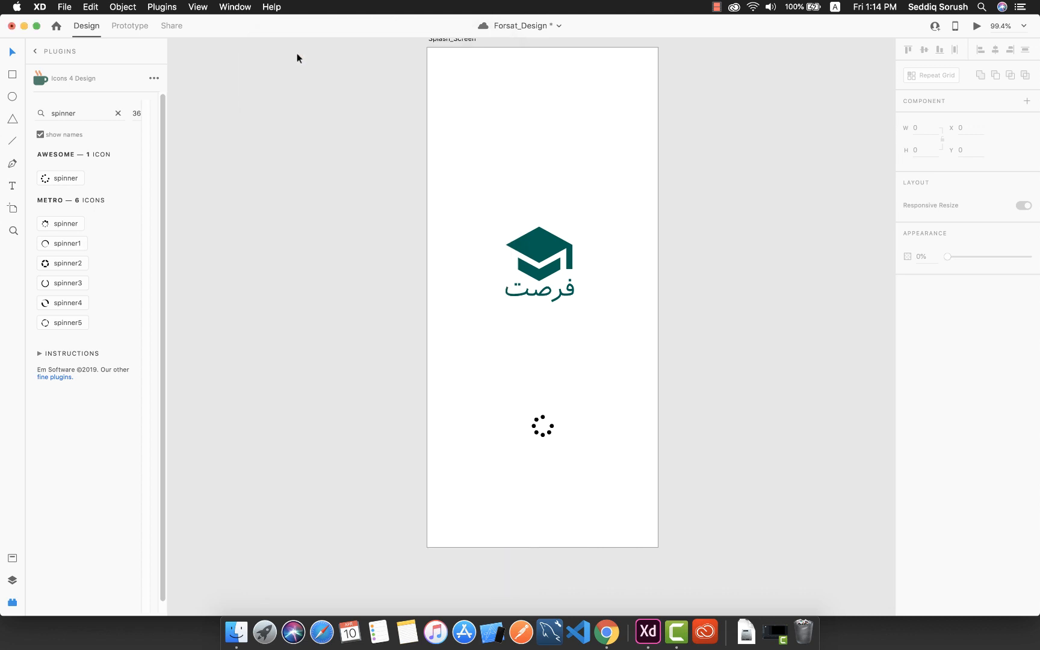
Step: Add a second 375 × 812 iPhone X/XS/11 Pro artboard beside the Splash_Screen artboard
scroll(610, 248, up, 4)
scroll(582, 279, down, 2)
scroll(582, 278, down, 1)
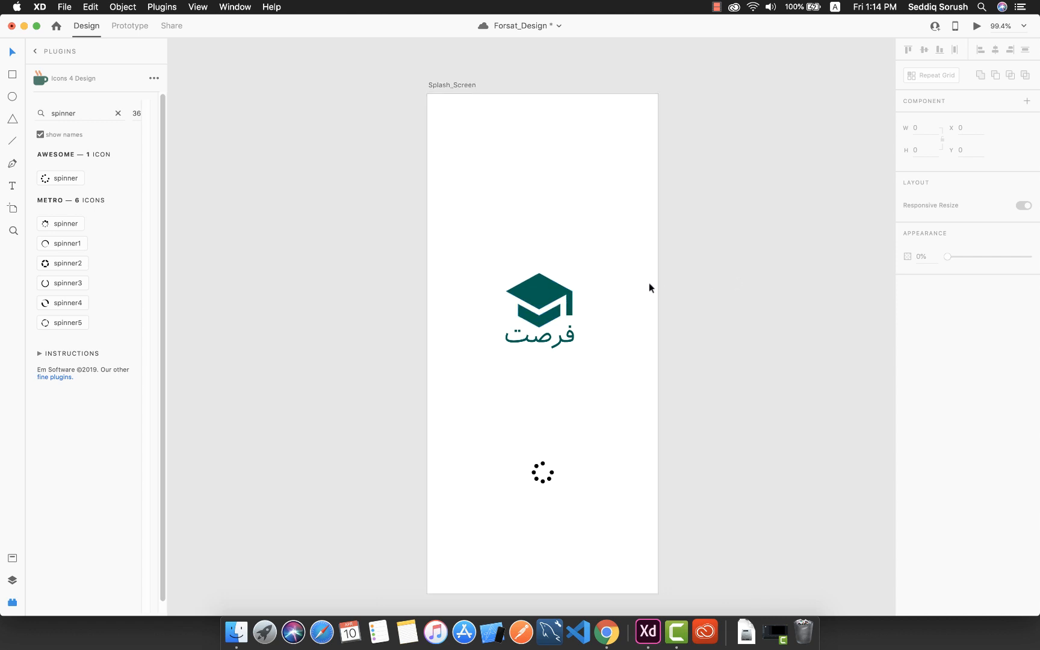
scroll(650, 284, right, 5)
scroll(649, 284, down, 2)
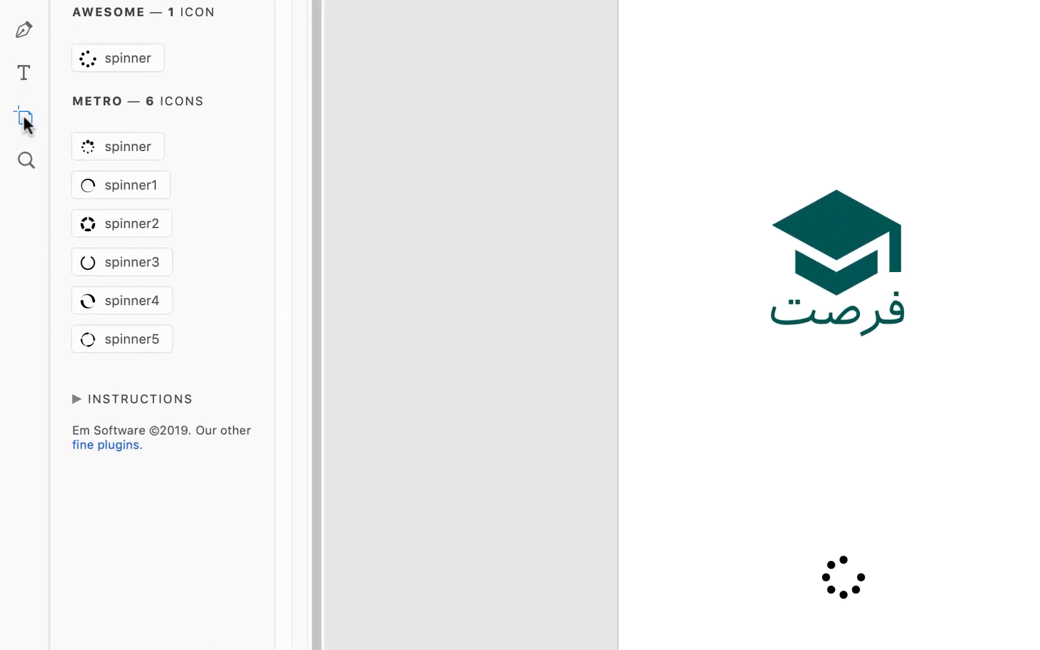
click(12, 210)
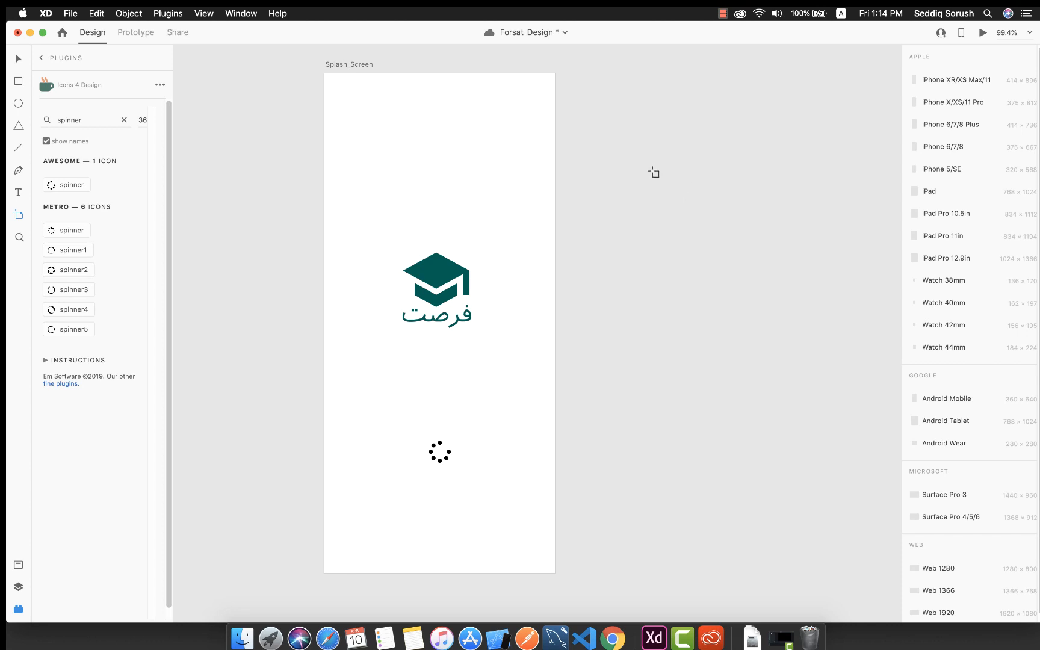
click(650, 139)
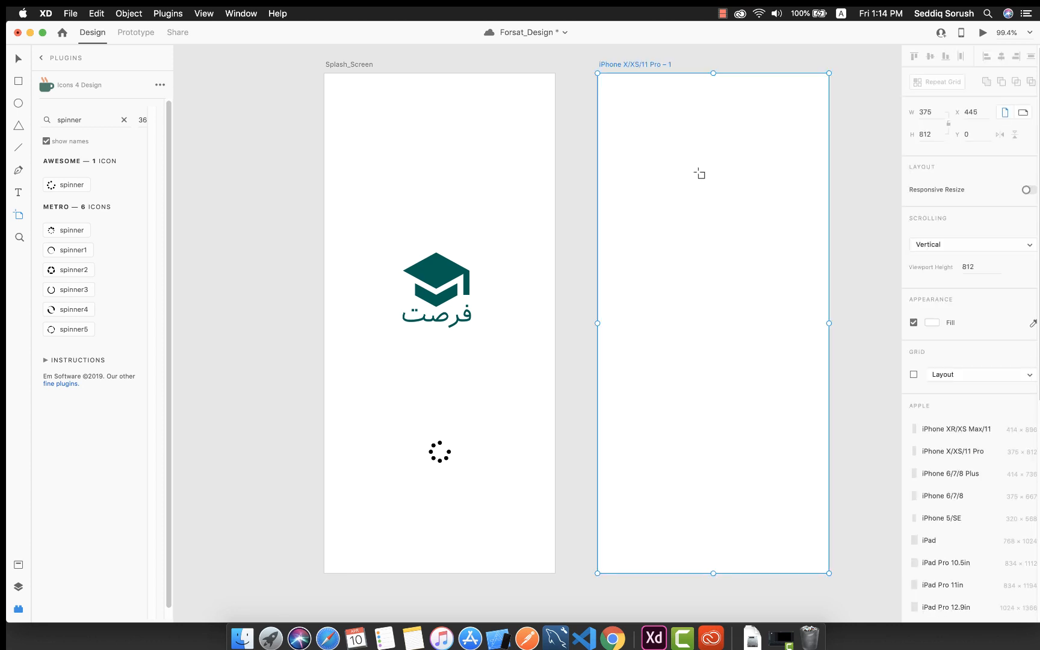
scroll(700, 174, right, 5)
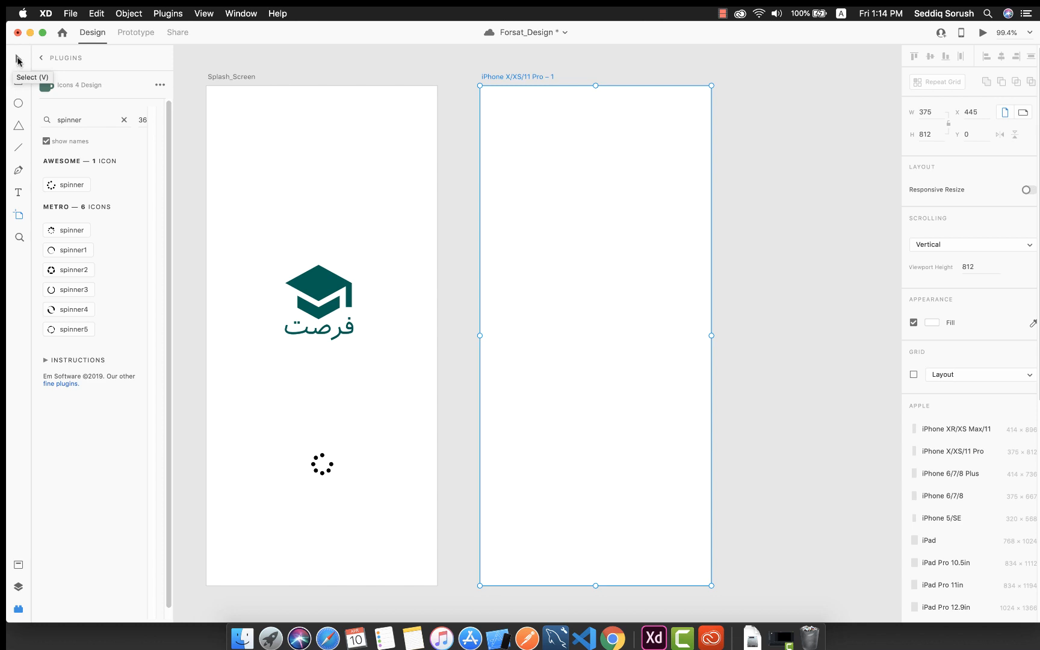
click(791, 207)
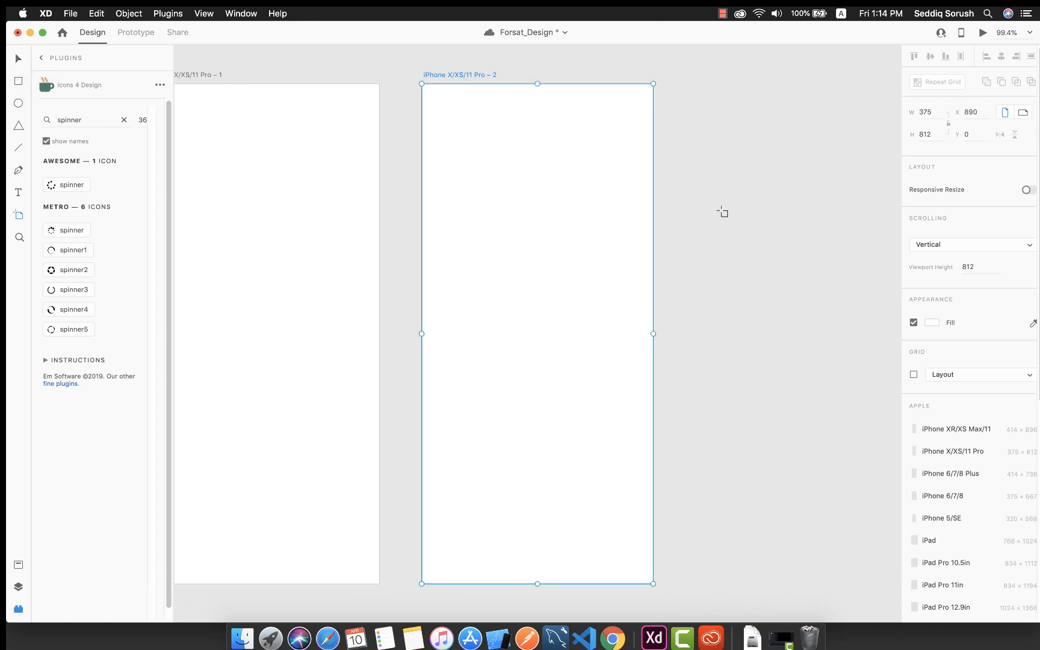
key(super+z)
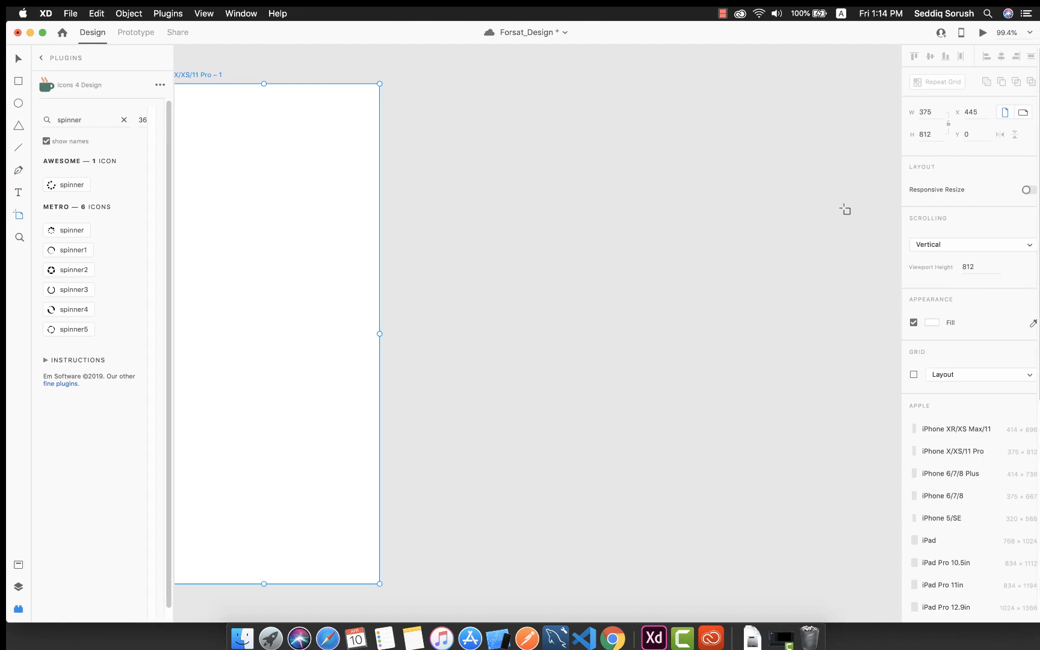
scroll(834, 213, left, 5)
scroll(827, 217, left, 4)
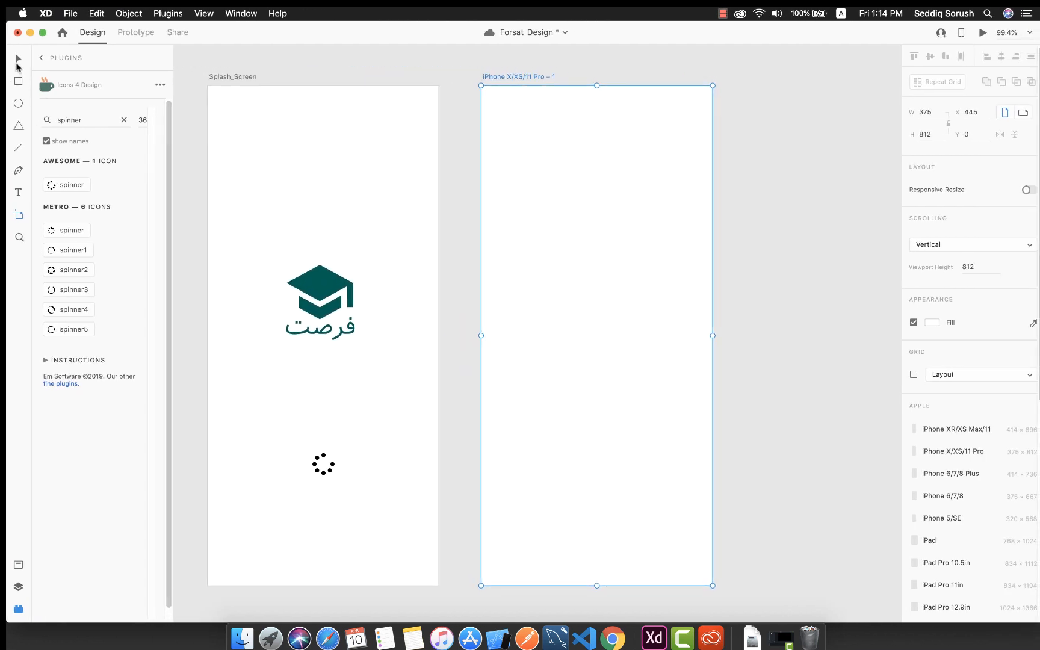
Step: Rename the new iPhone X/XS/11 Pro artboard as Login_Screen
click(18, 59)
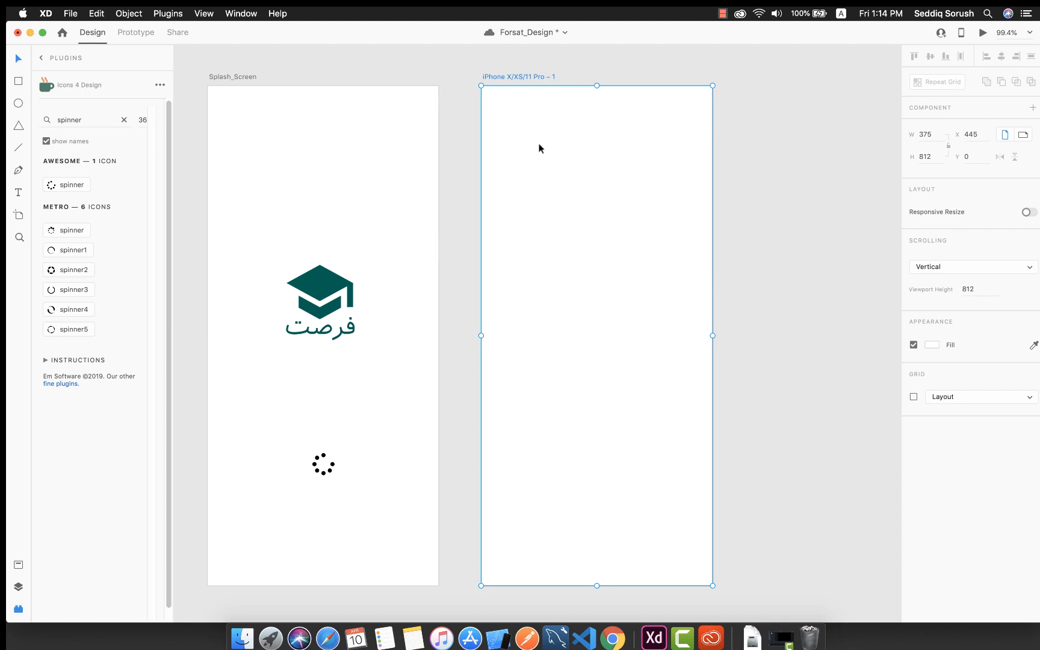
double_click(523, 75)
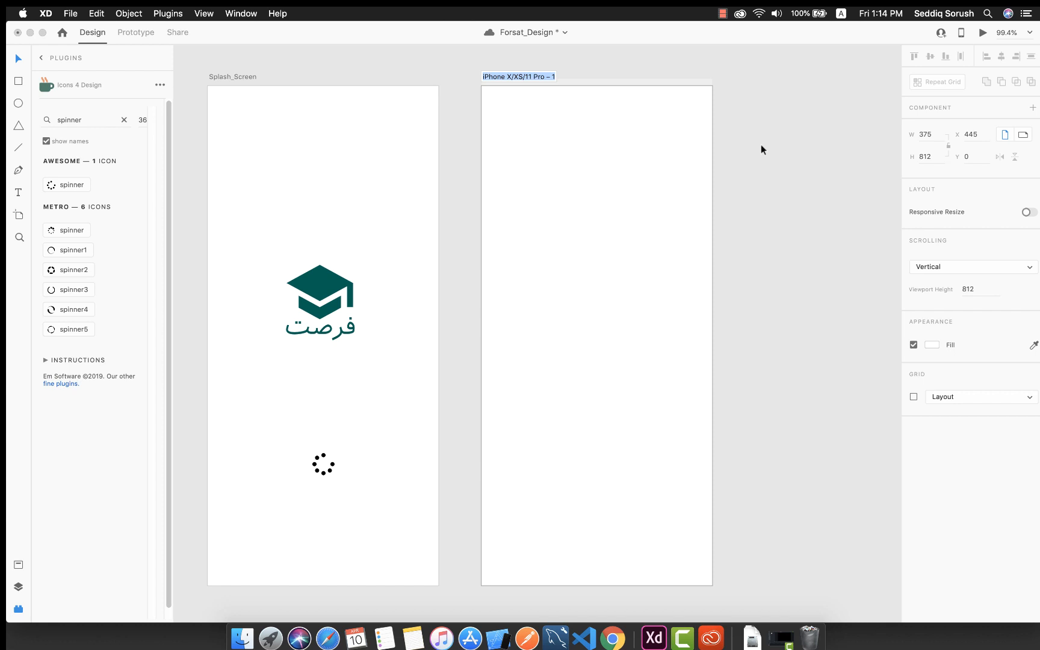
text(Login_Screen)
click(640, 247)
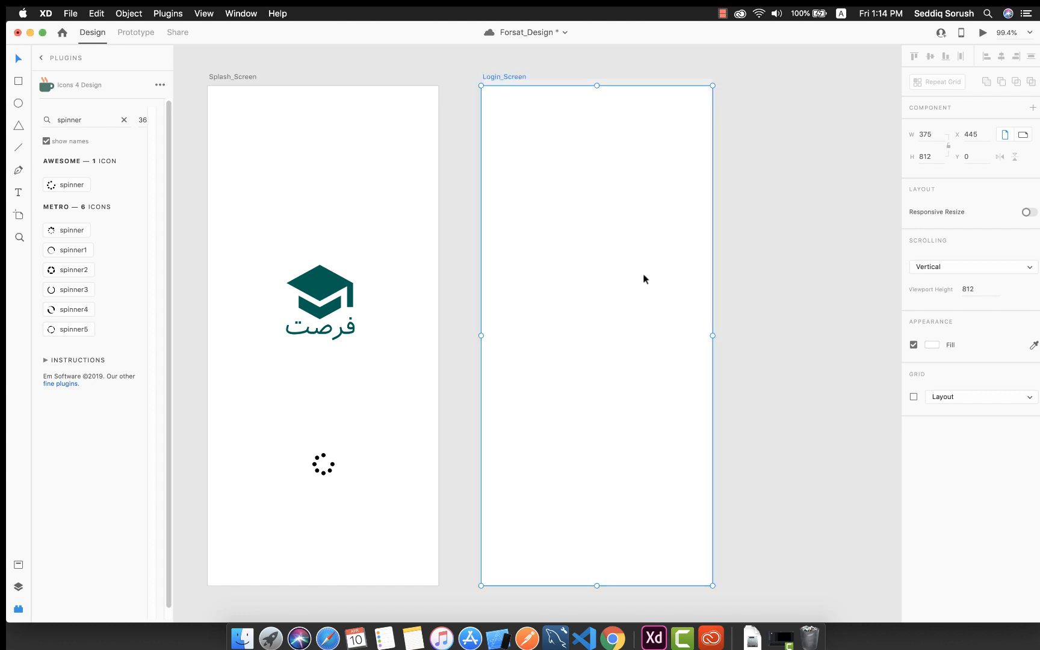
Step: Switch to the Forsat reference document, preview its SignIn screen, and return to the Forsat_Design document
scroll(644, 279, right, 3)
scroll(644, 279, up, 1)
scroll(644, 279, left, 2)
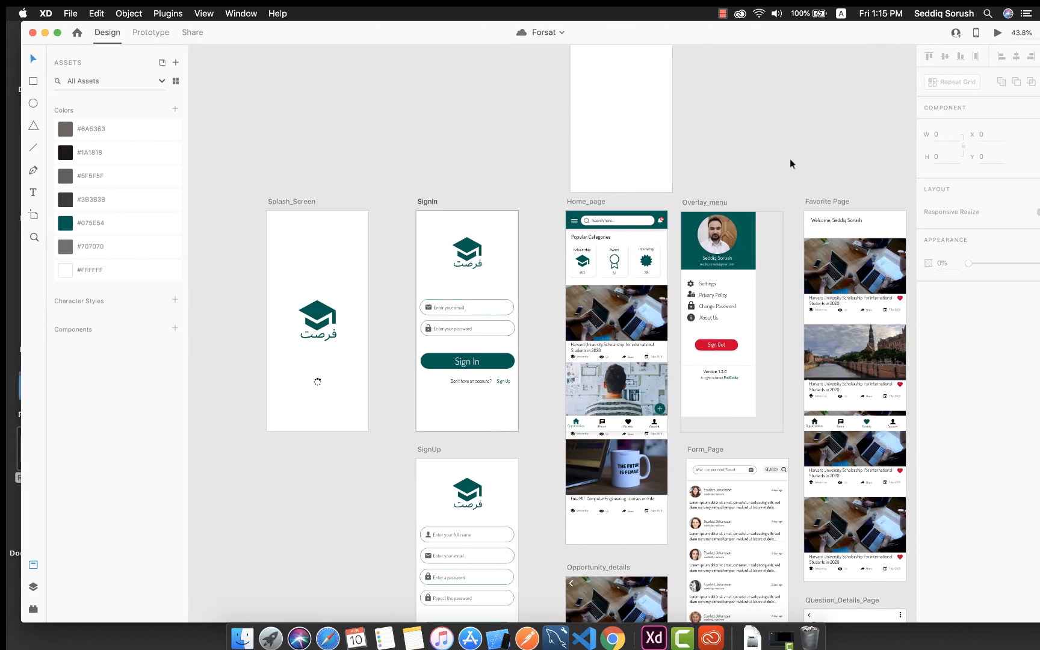
click(997, 32)
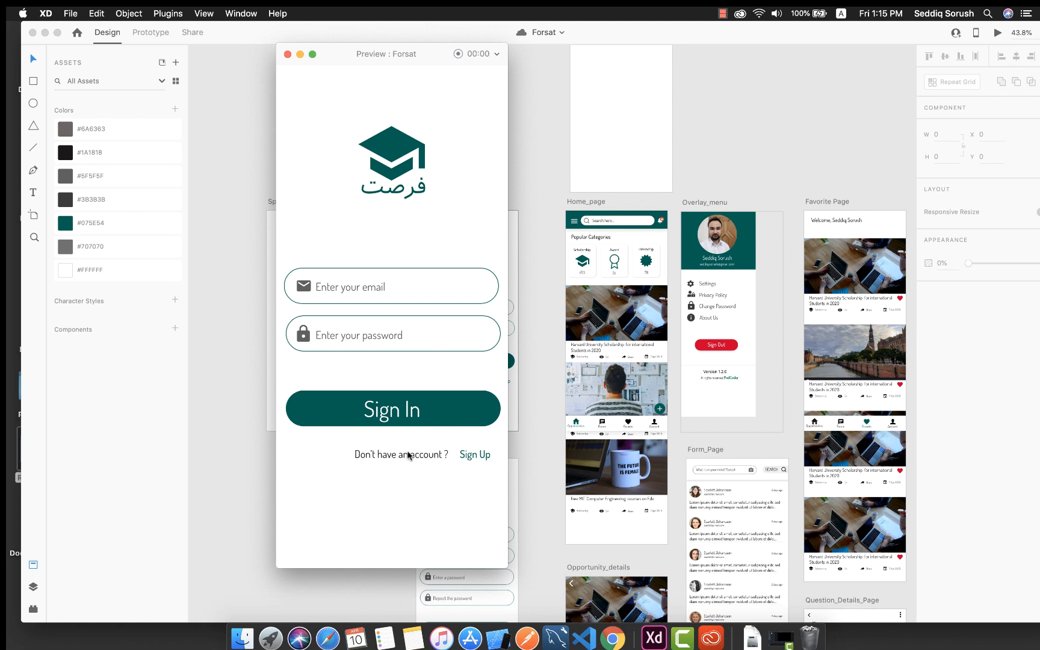
click(288, 53)
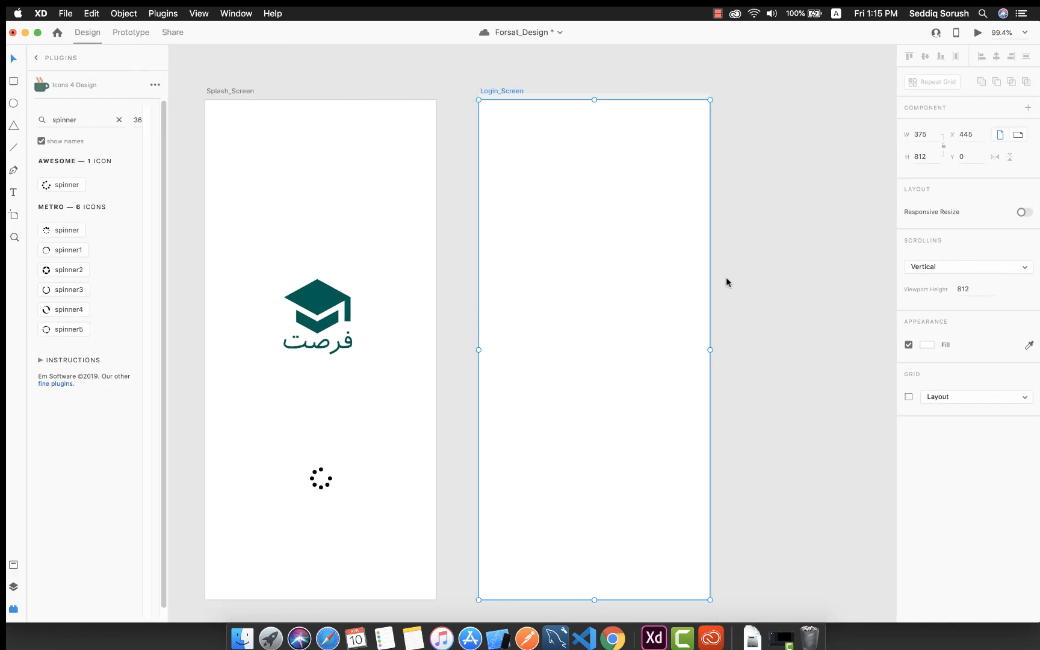
Step: Save the design and copy the graduation-cap logo with its فرصت title onto the upper part of Login_Screen, centred horizontally
key(super+s)
drag(390, 394, 262, 251)
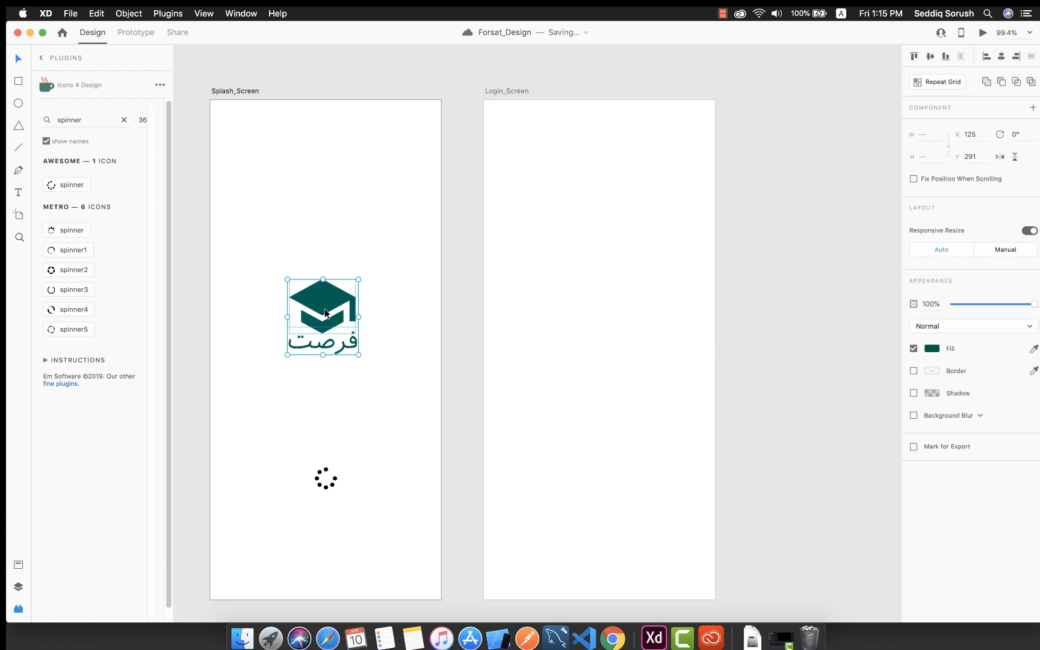
drag(320, 306, 597, 186)
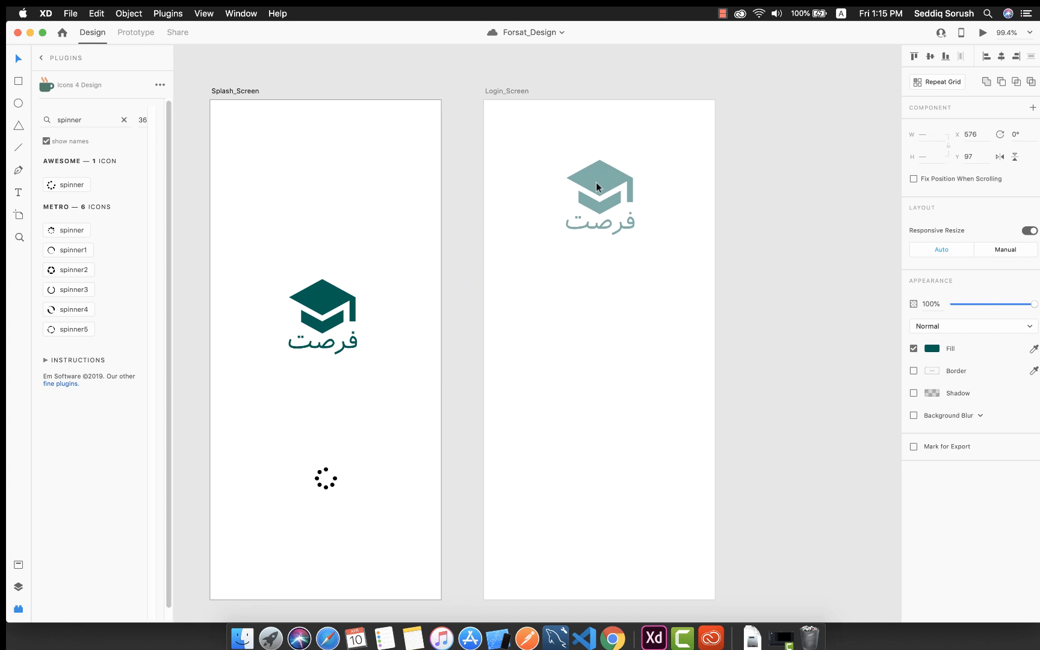
drag(597, 186, 598, 187)
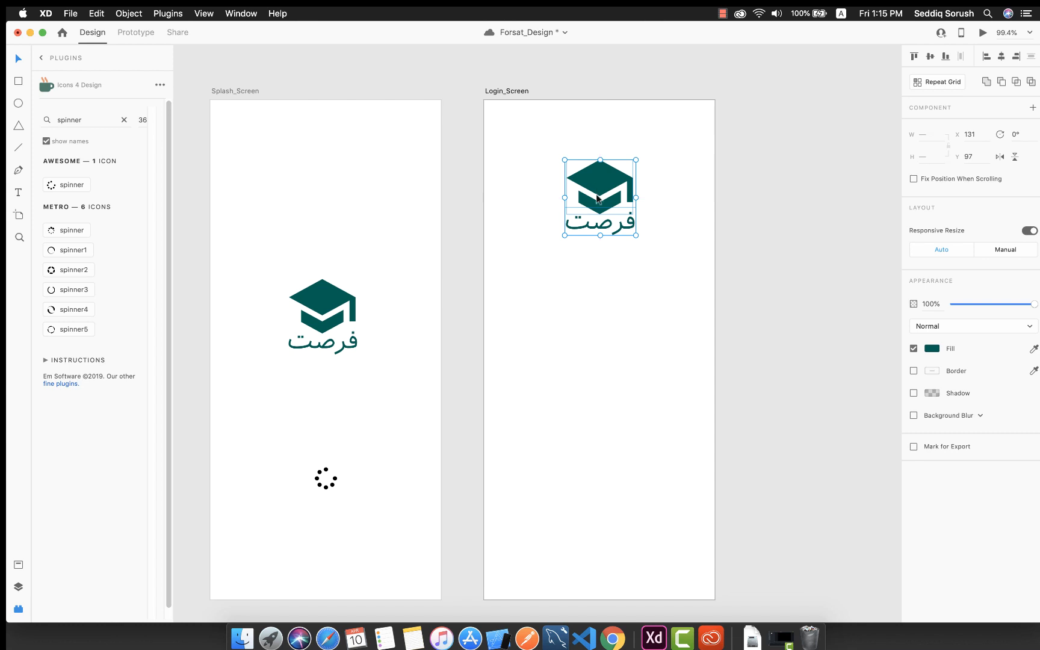
click(610, 333)
drag(666, 322, 549, 147)
mouse_move(595, 191)
mouse_down()
mouse_move(579, 192)
mouse_move(593, 193)
mouse_up()
click(599, 285)
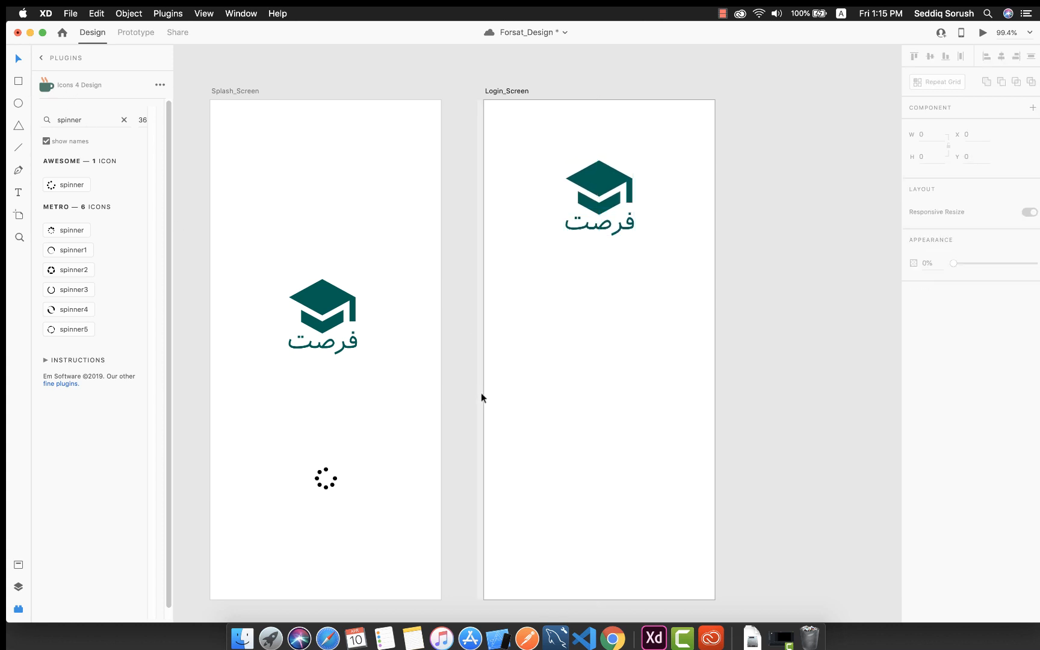
Step: Draw a rectangle about 336 × 63 below the logo on Login_Screen as the input field outline
click(19, 83)
mouse_move(502, 281)
mouse_down()
mouse_move(708, 346)
mouse_move(708, 319)
mouse_up()
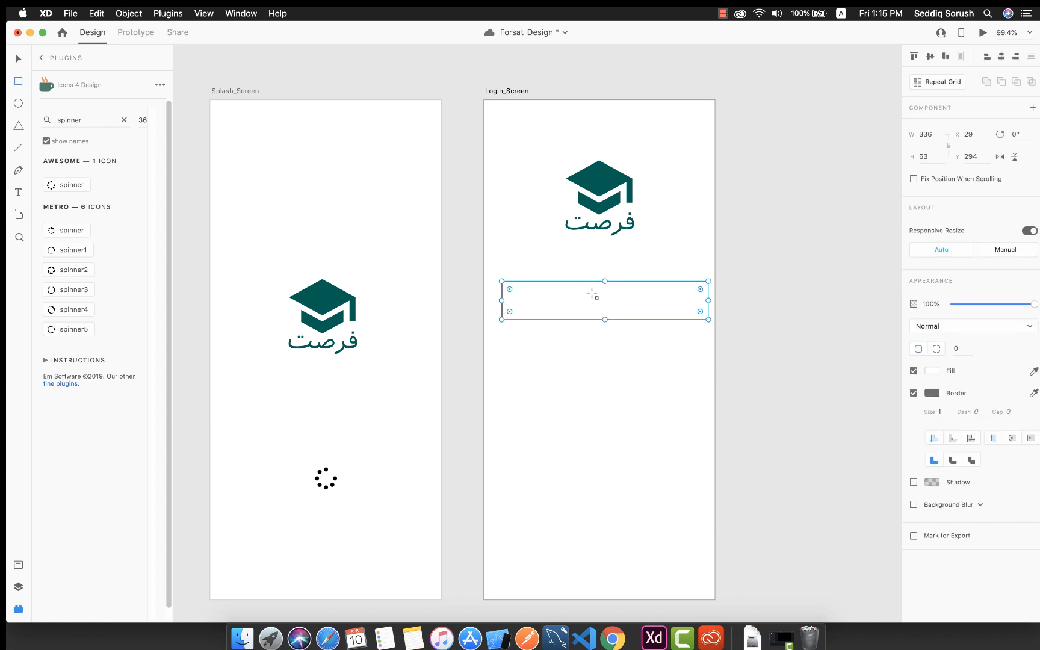
click(17, 82)
Step: Try to give the rectangle's top-left corner an individual radius of 30
click(937, 350)
click(963, 350)
text(3)
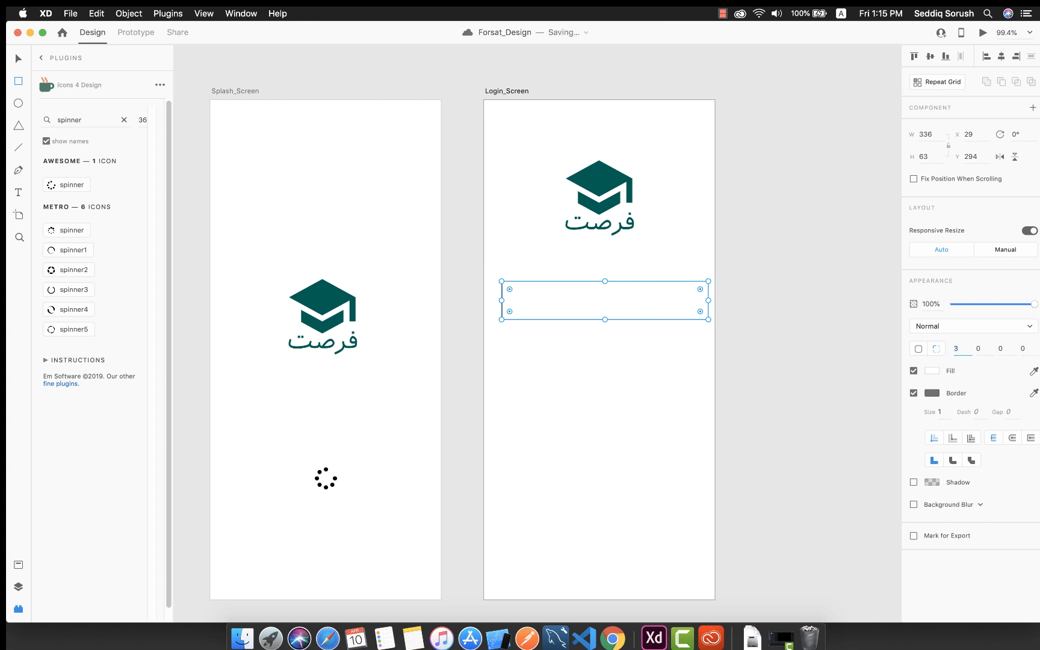
text(0)
key(Return)
key(super+z)
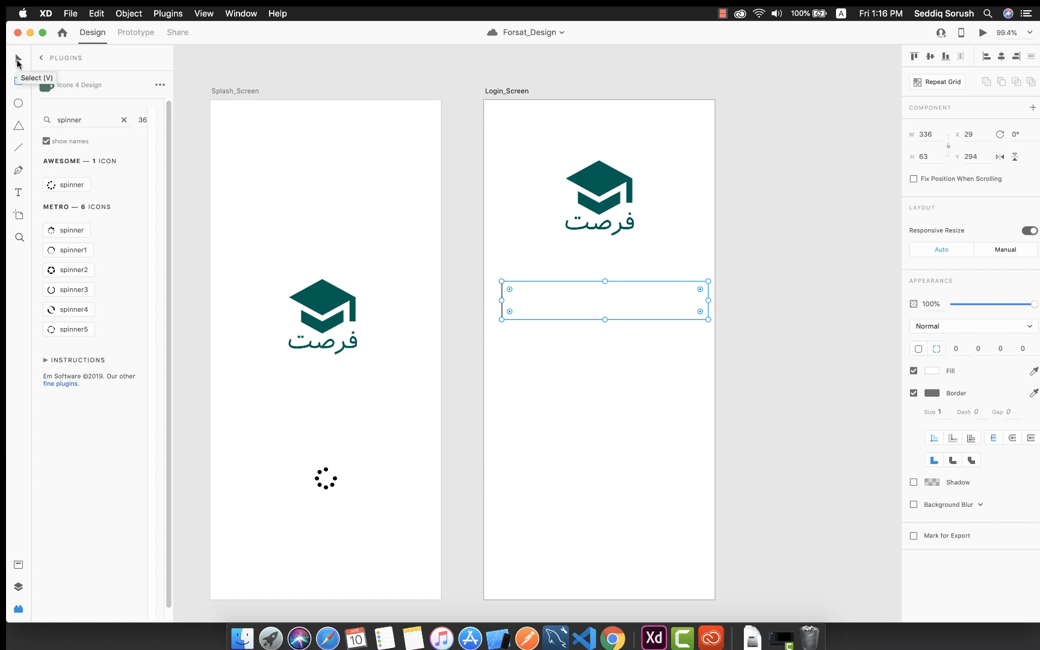
Step: Widen the rectangle to about 347, place it at about X 14, Y 288, and round all four corners to radius 32
click(18, 61)
mouse_move(593, 303)
mouse_down()
mouse_move(580, 303)
mouse_move(585, 295)
mouse_up()
drag(703, 315, 629, 298)
scroll(608, 375, up, 5)
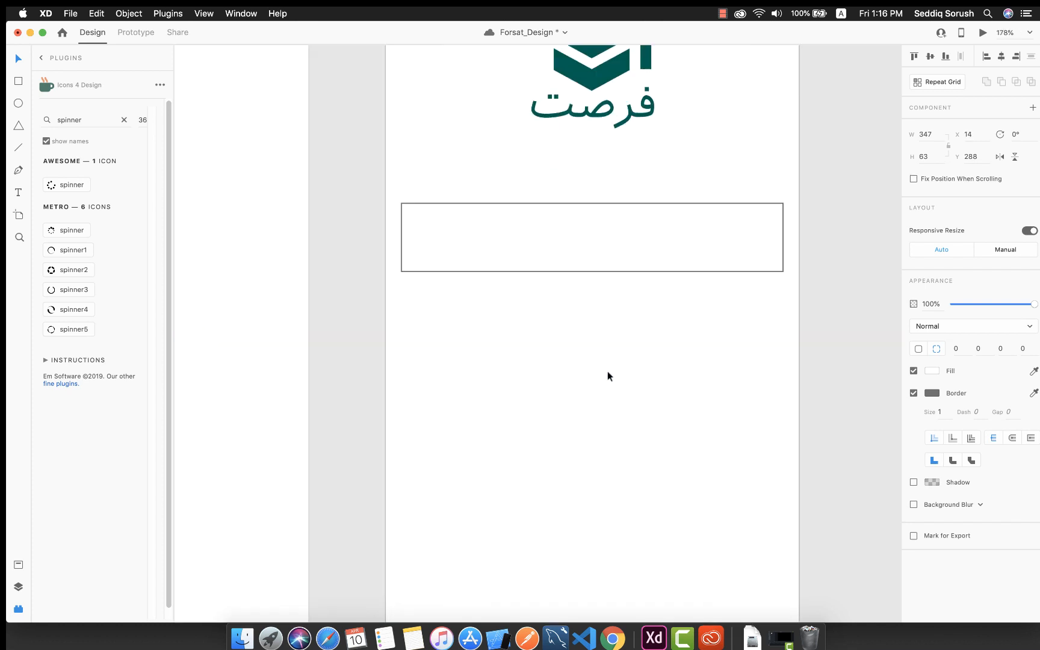
scroll(607, 373, up, 3)
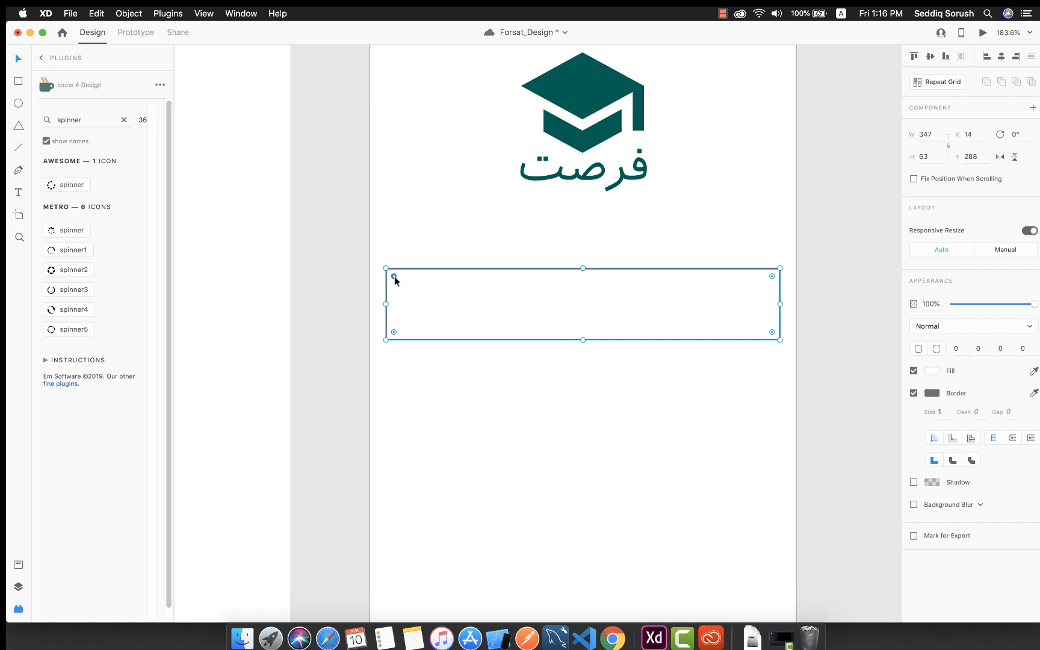
drag(395, 277, 431, 294)
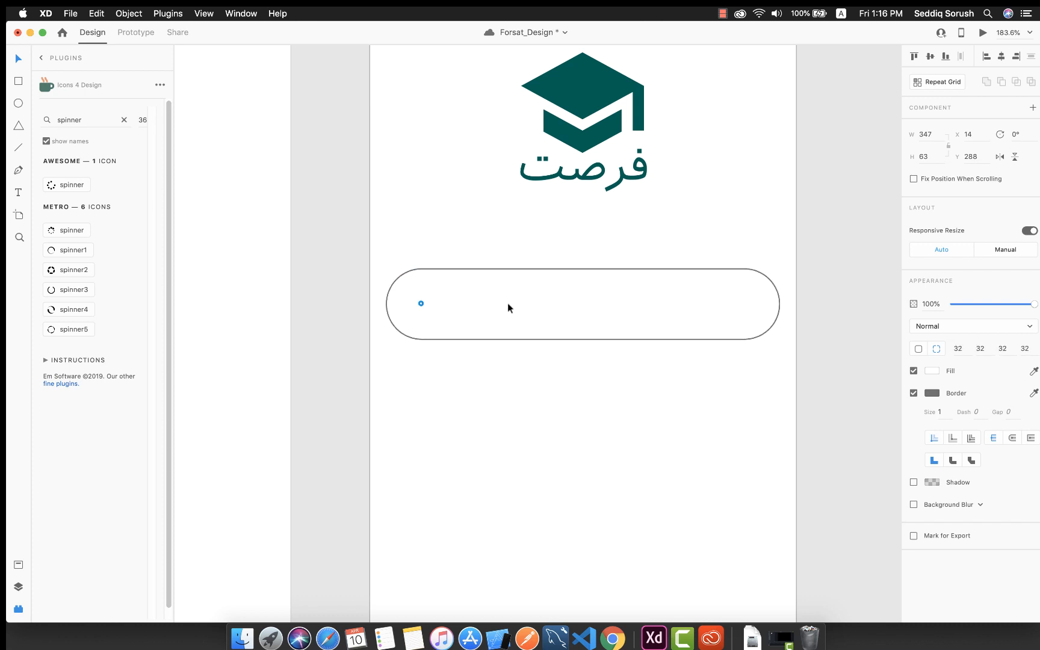
Step: Reduce the rounded field's height to about 53 and move it to about X 17, Y 307
drag(507, 304, 511, 303)
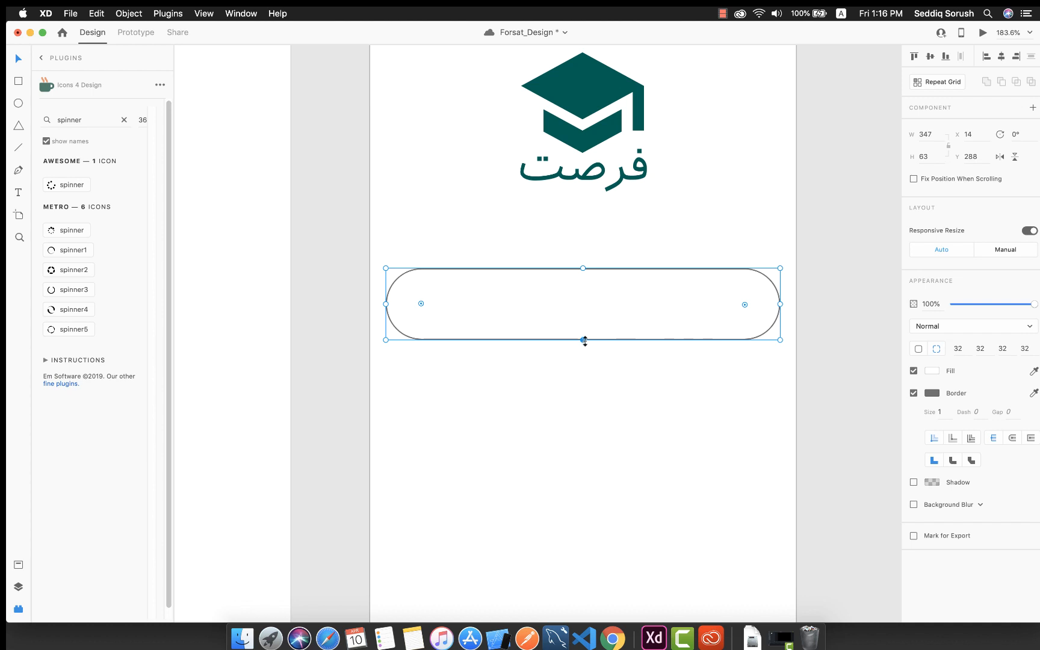
drag(584, 341, 573, 325)
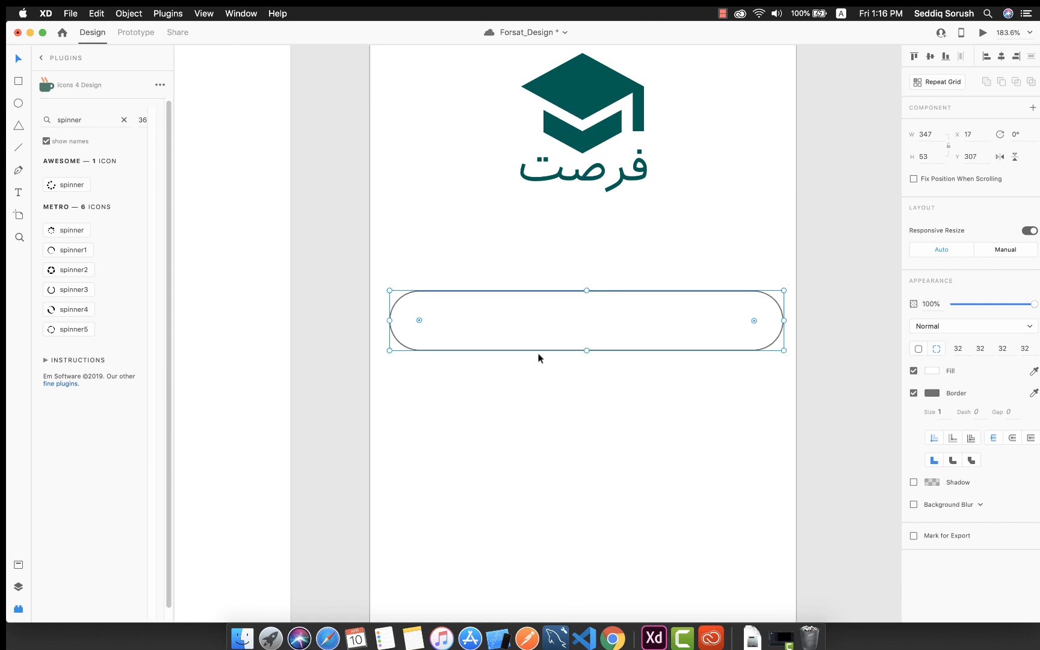
click(551, 400)
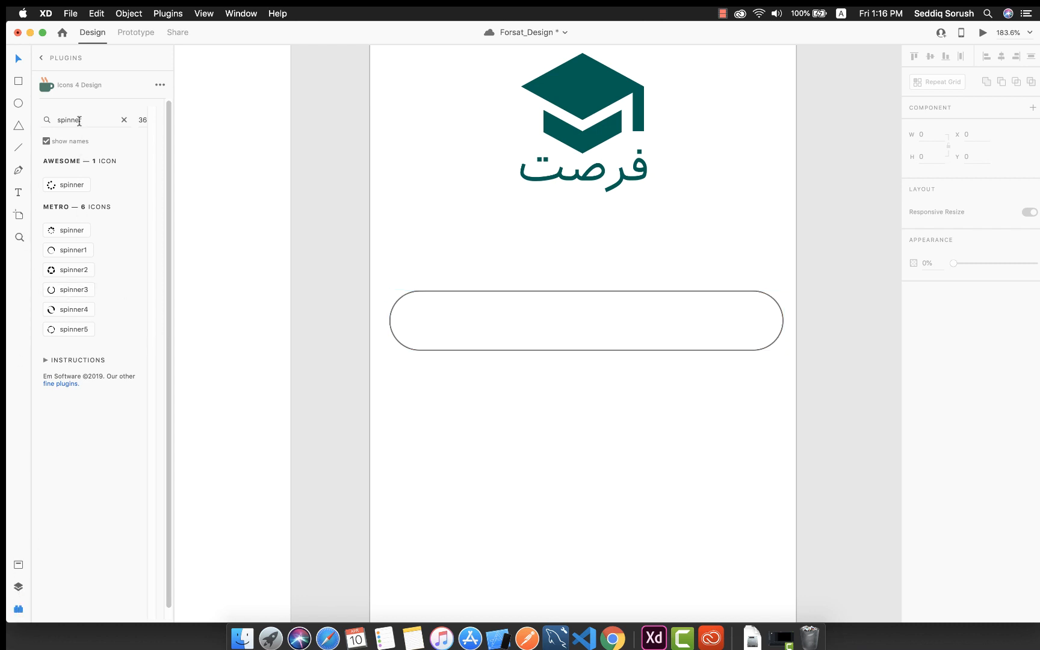
Step: Search the icon library for "email" and insert the Material email icon
double_click(79, 121)
text(email)
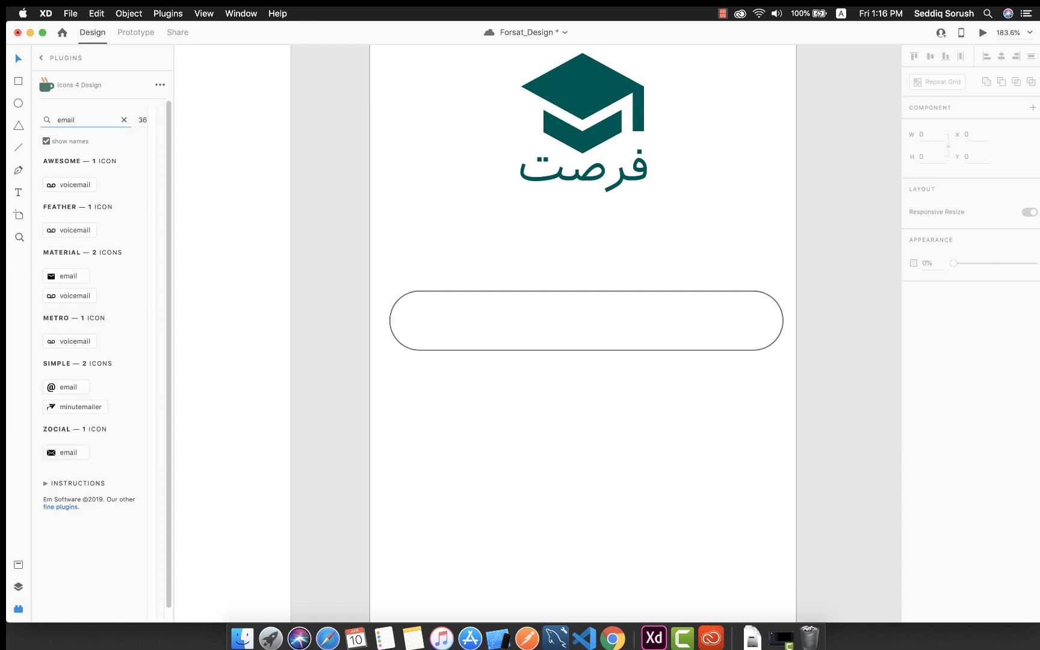
click(59, 275)
Step: Shrink the envelope icon to about 23 × 18 and place it inside the left end of the rounded field
drag(544, 336, 667, 569)
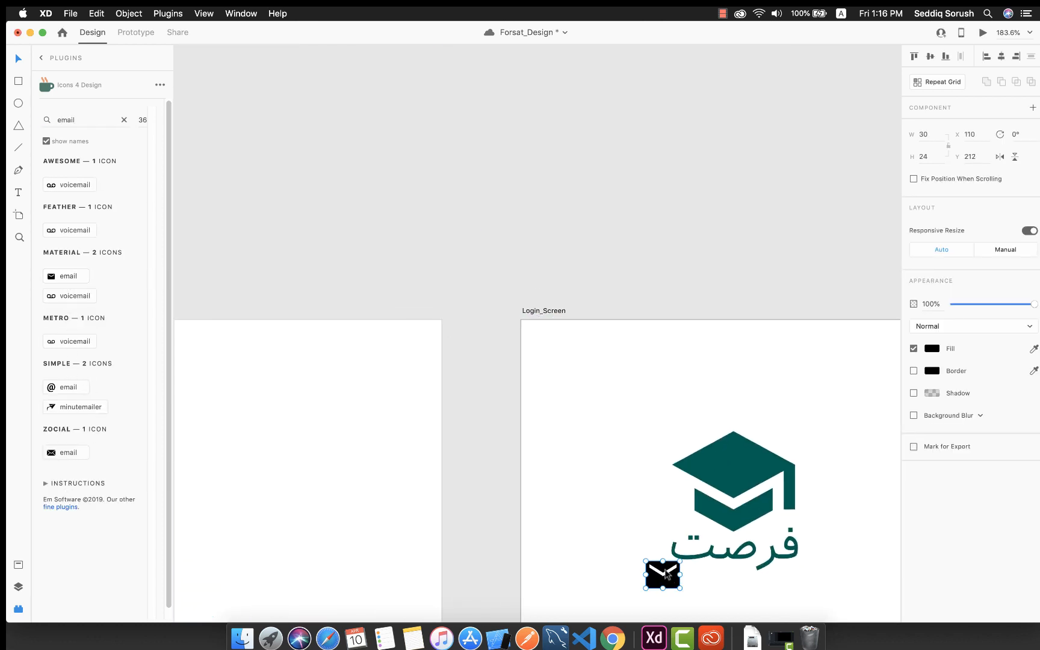
scroll(561, 285, down, 10)
scroll(561, 285, up, 1)
drag(585, 178, 494, 297)
key(super+z)
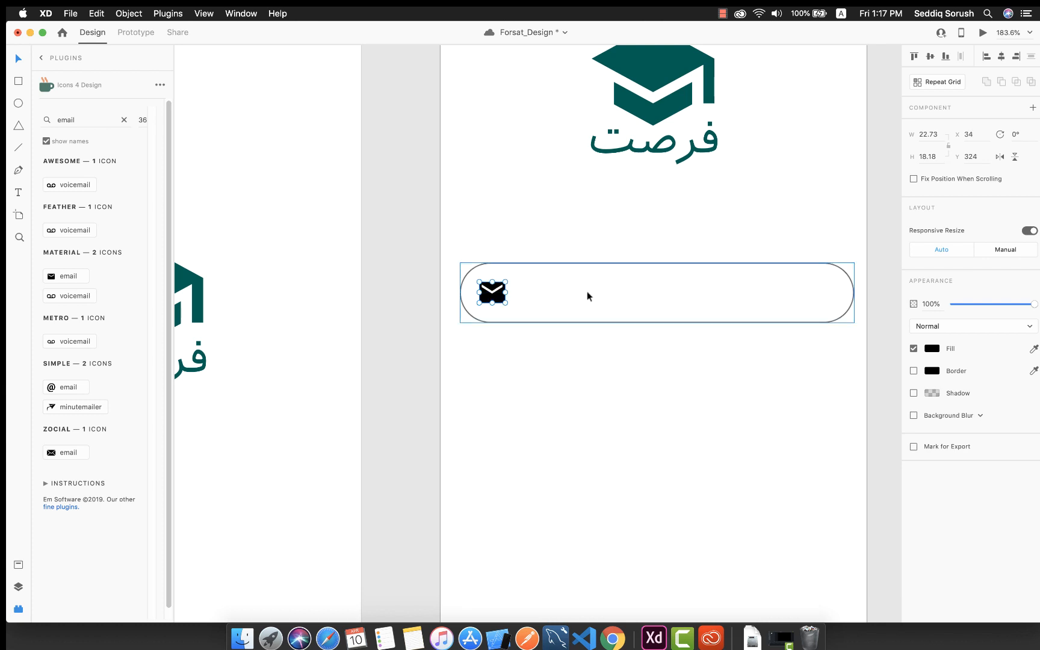
Step: Fill the envelope icon with the saved colour #6A6363
click(541, 295)
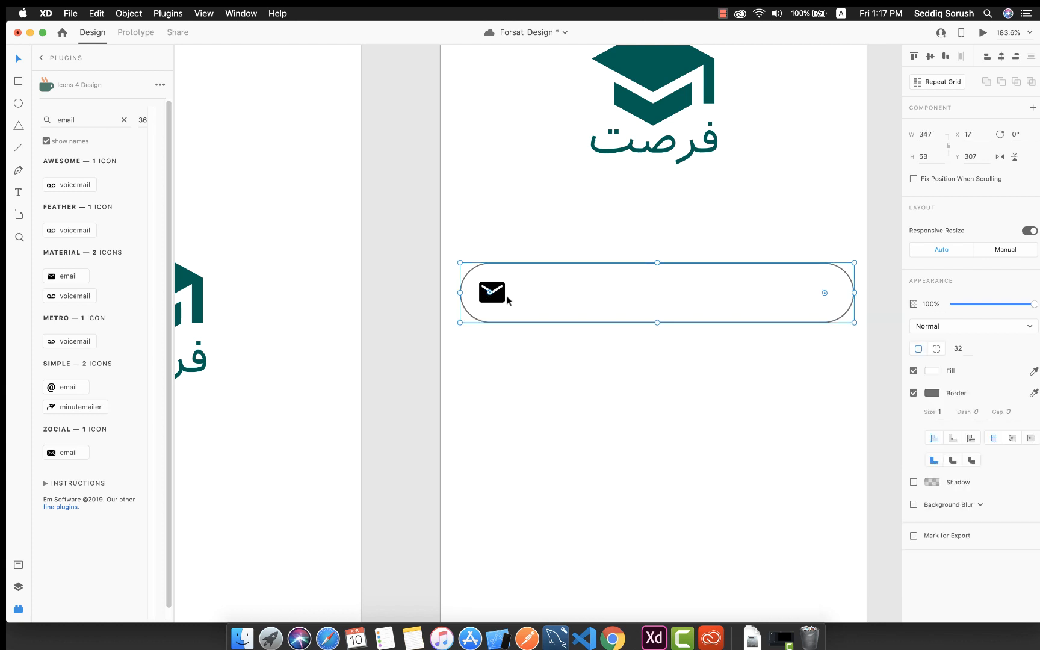
click(504, 295)
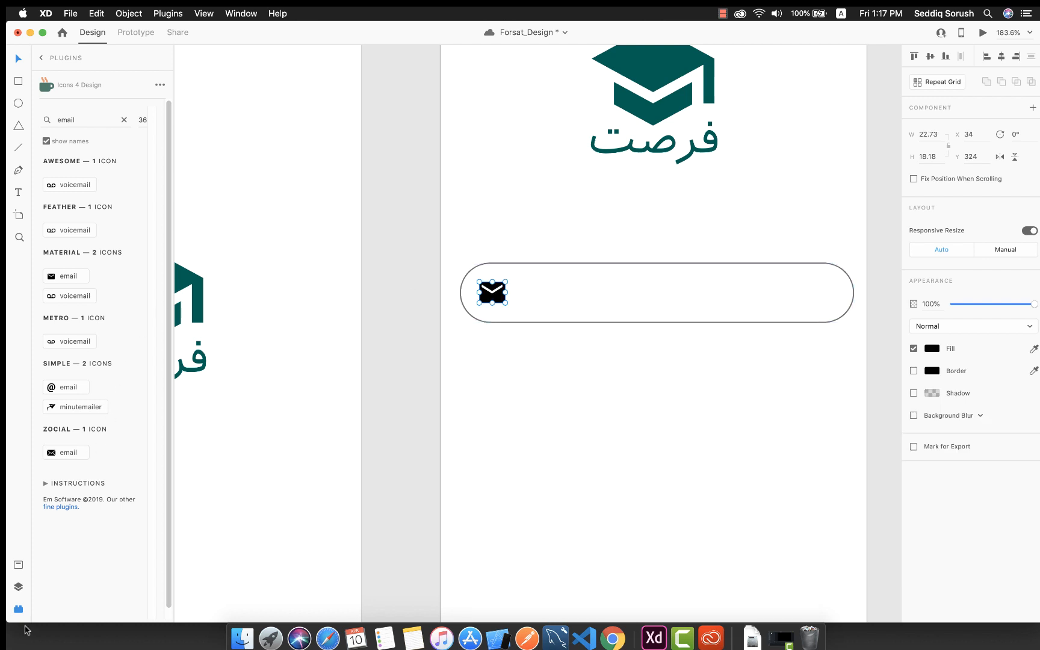
click(18, 566)
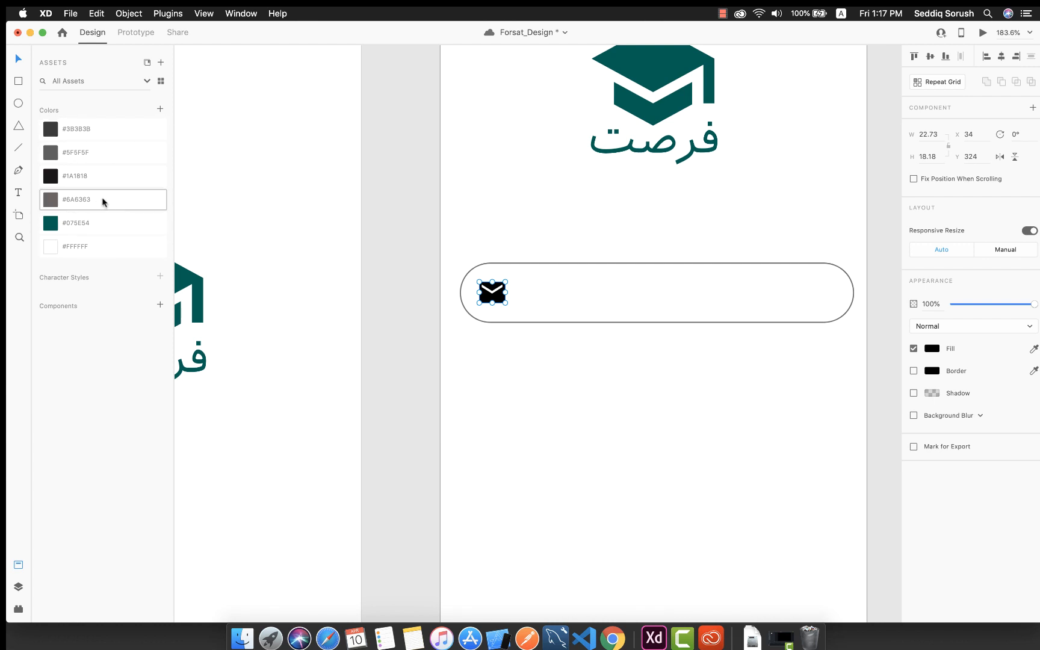
click(86, 201)
click(530, 315)
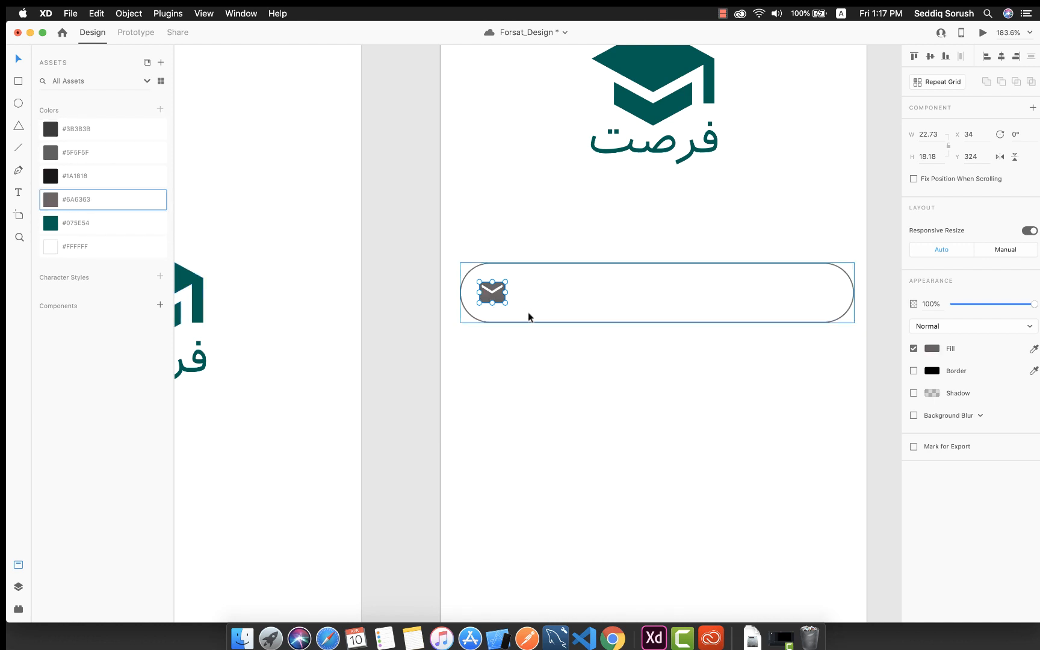
click(519, 371)
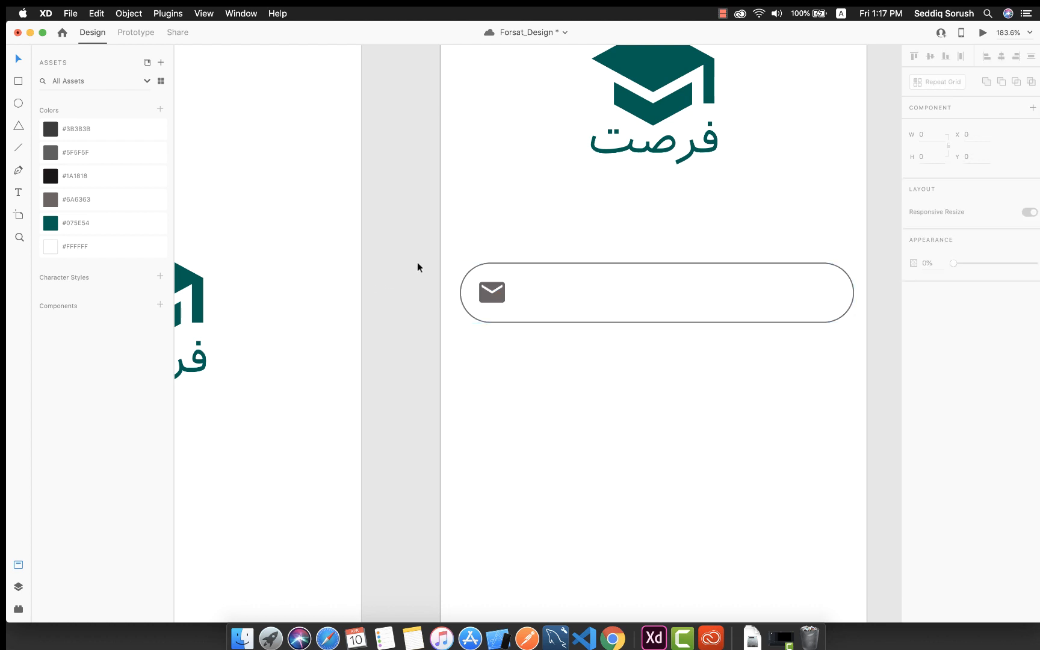
click(525, 298)
click(626, 377)
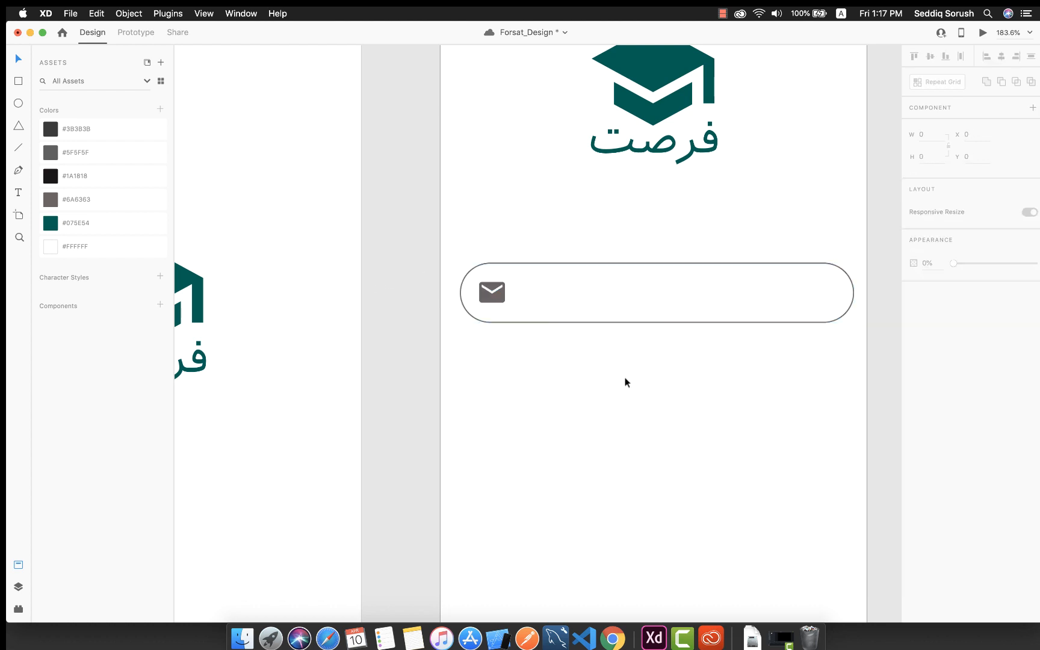
Step: Fill the envelope icon with the saved colour #5F5F5F
click(503, 301)
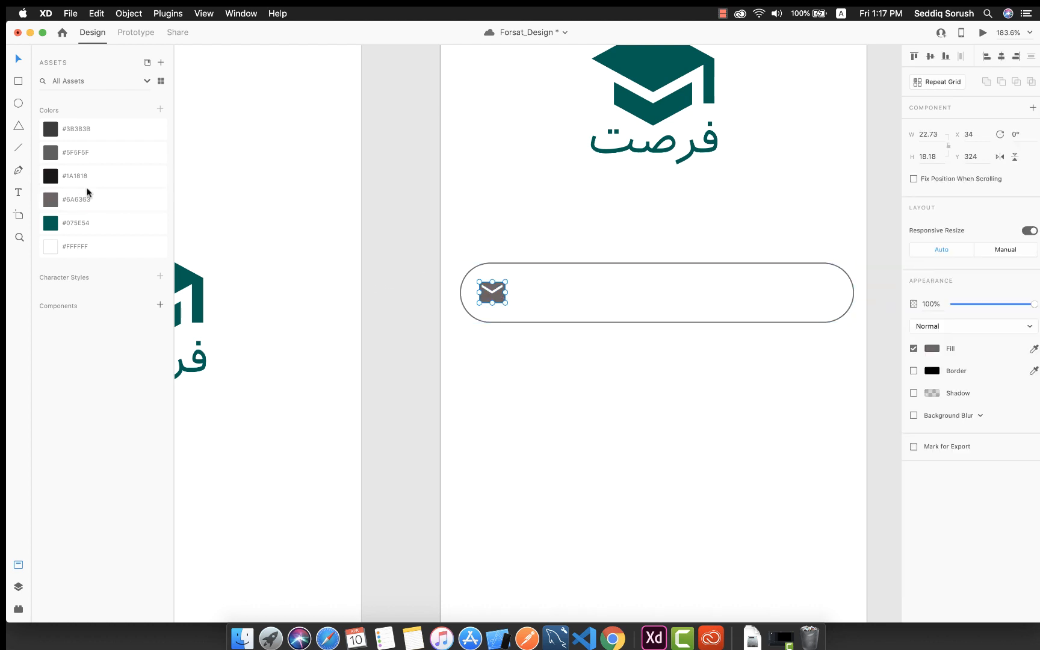
click(83, 155)
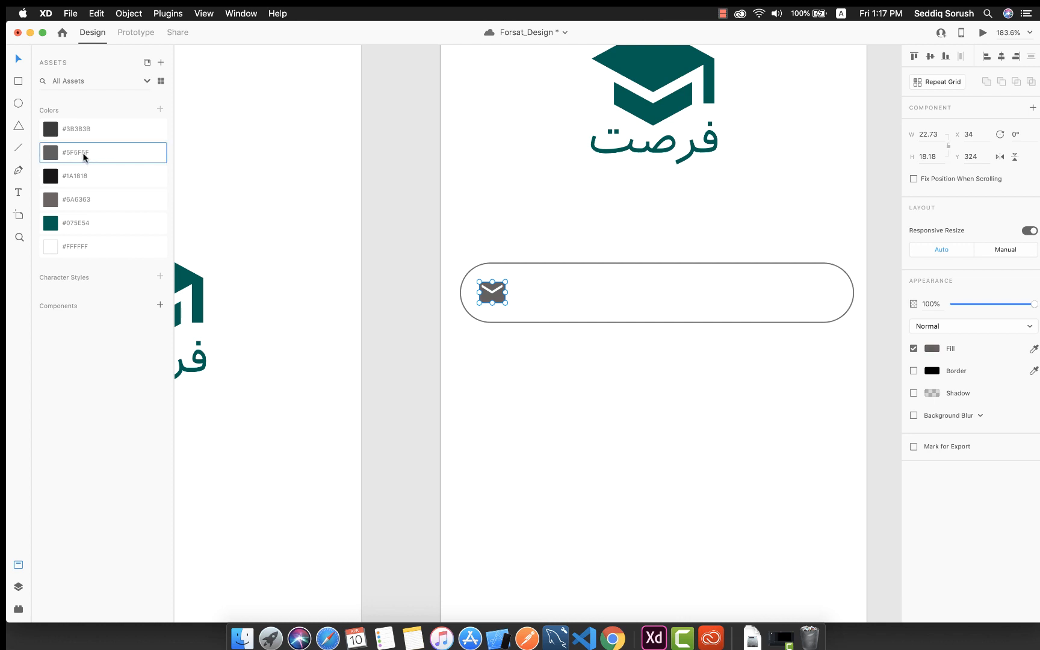
click(610, 304)
click(554, 356)
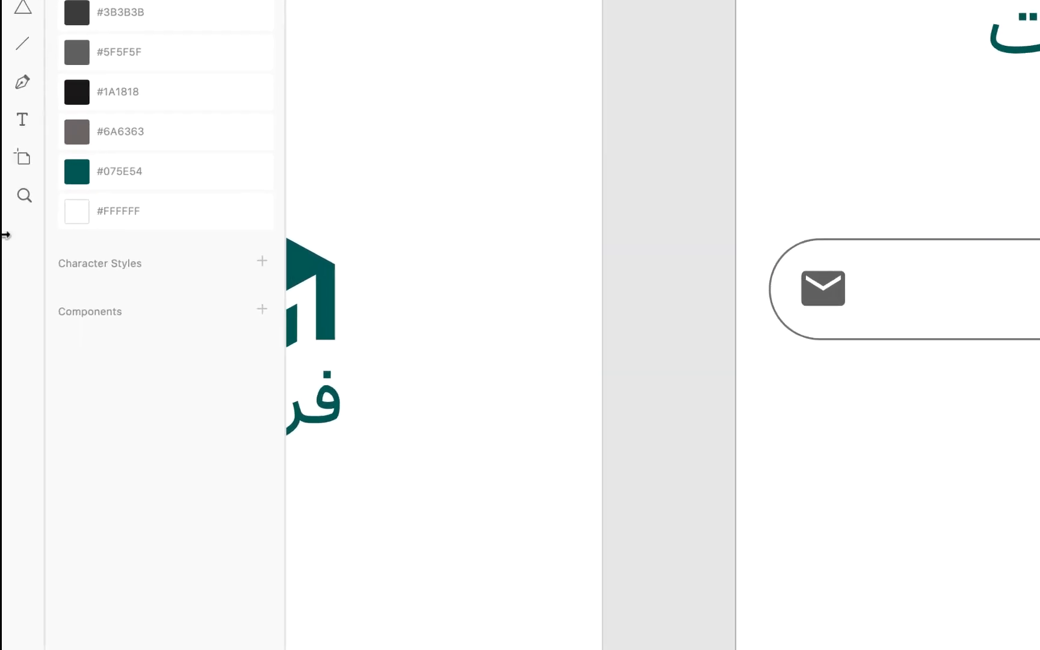
Step: Add the placeholder text "Enter your email" and place it beside the envelope icon inside the rounded field
click(18, 192)
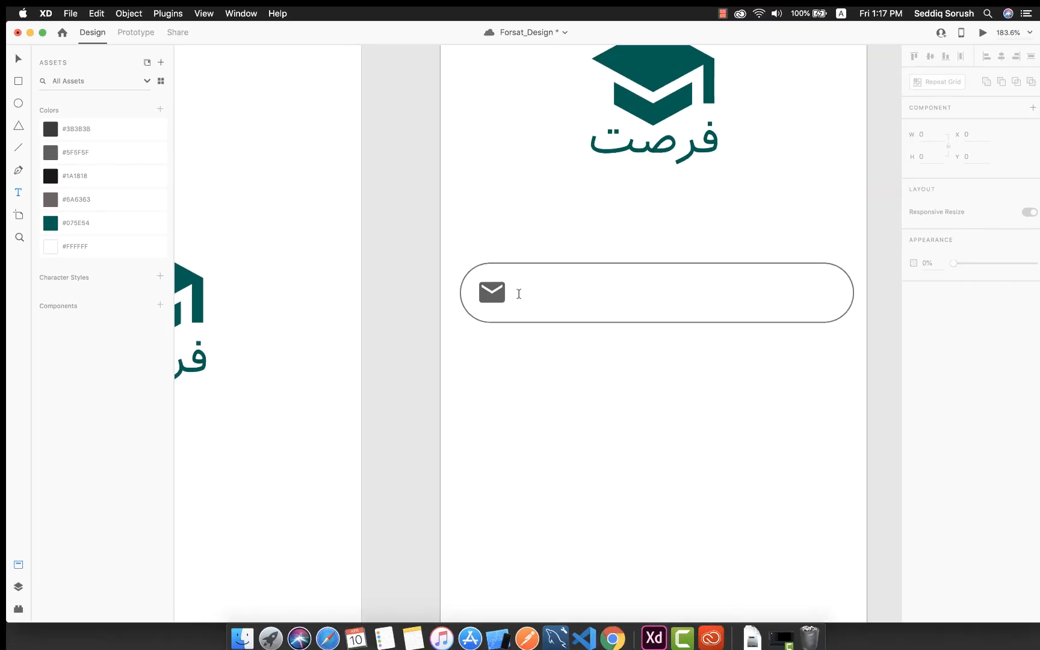
click(971, 288)
text(En)
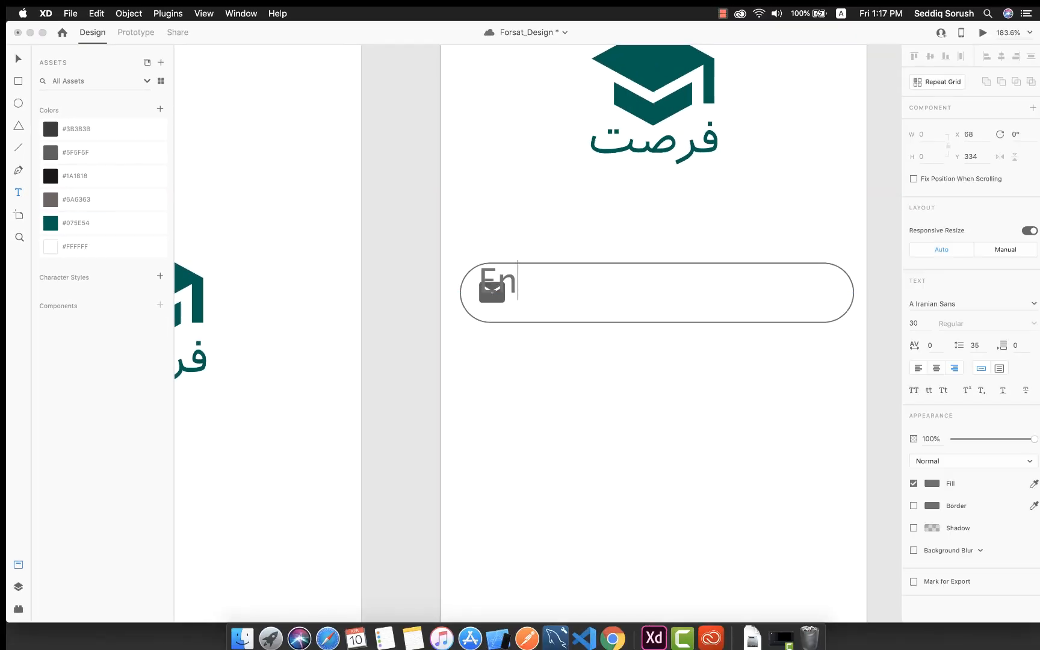
text(ter your)
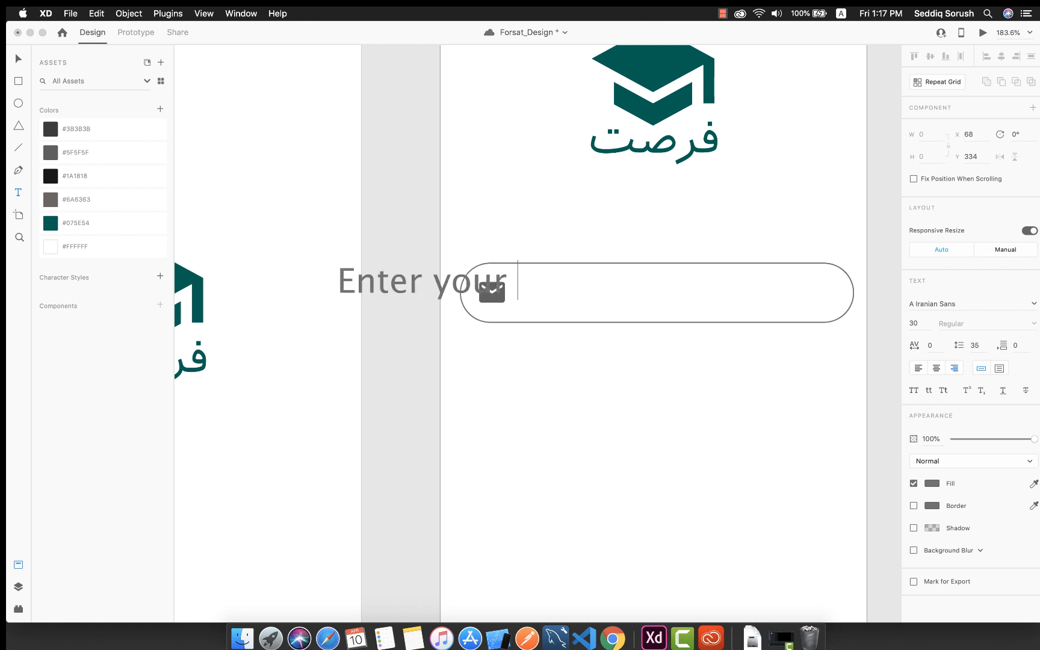
text( email)
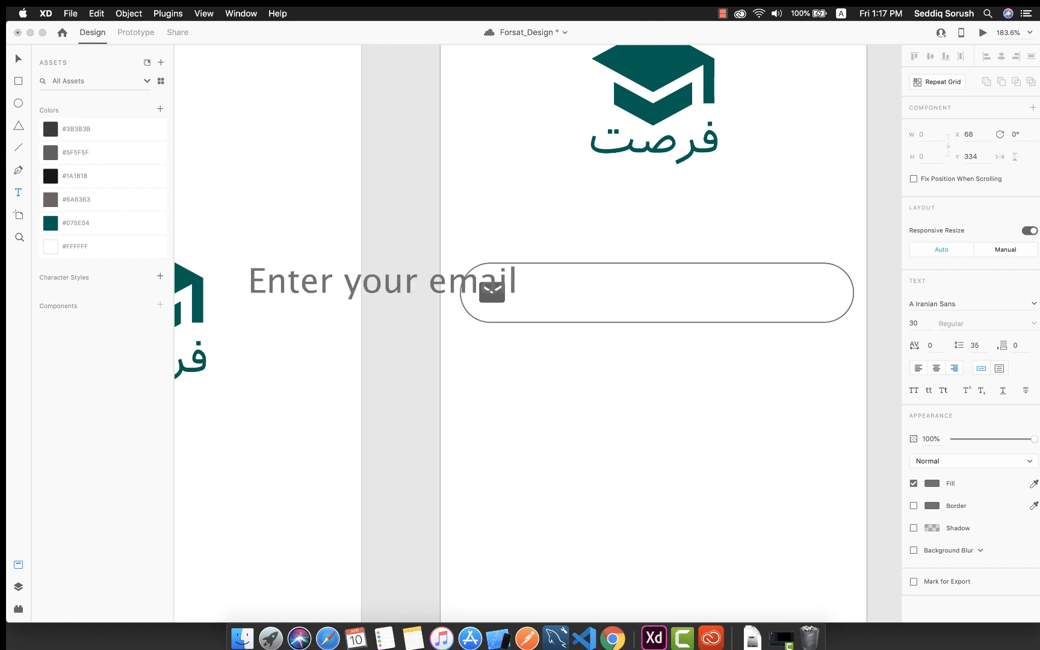
key(Escape)
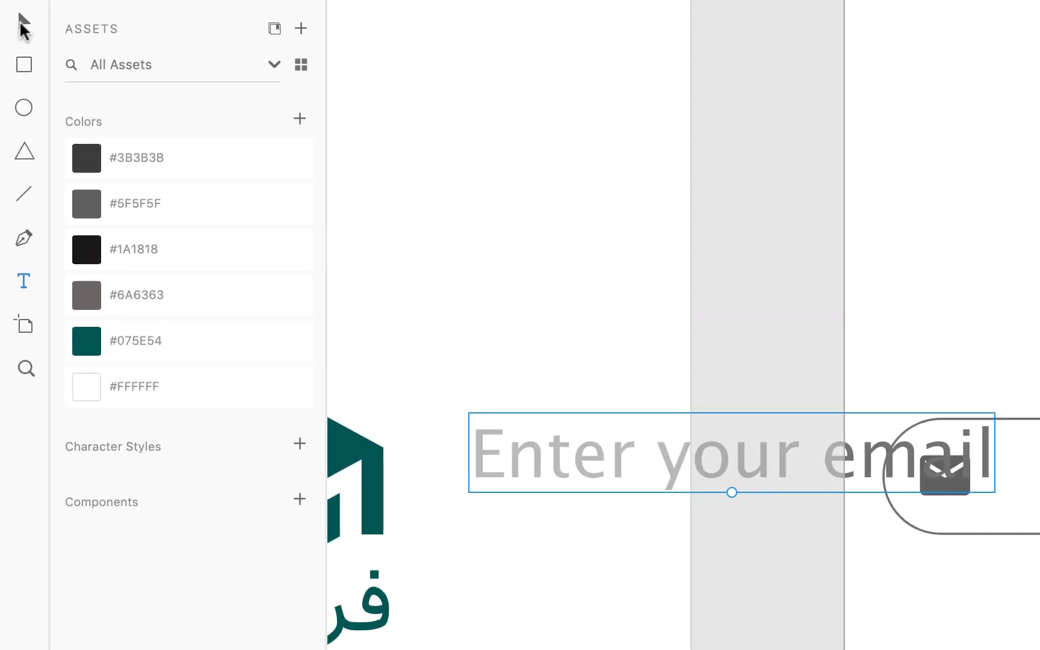
click(21, 24)
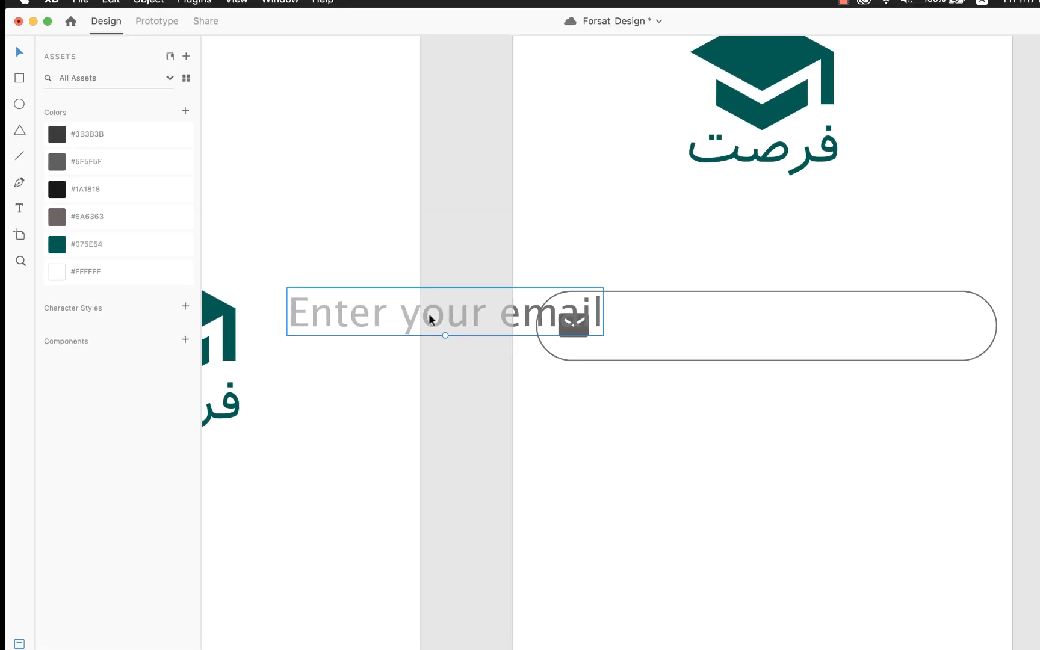
drag(710, 457, 1039, 488)
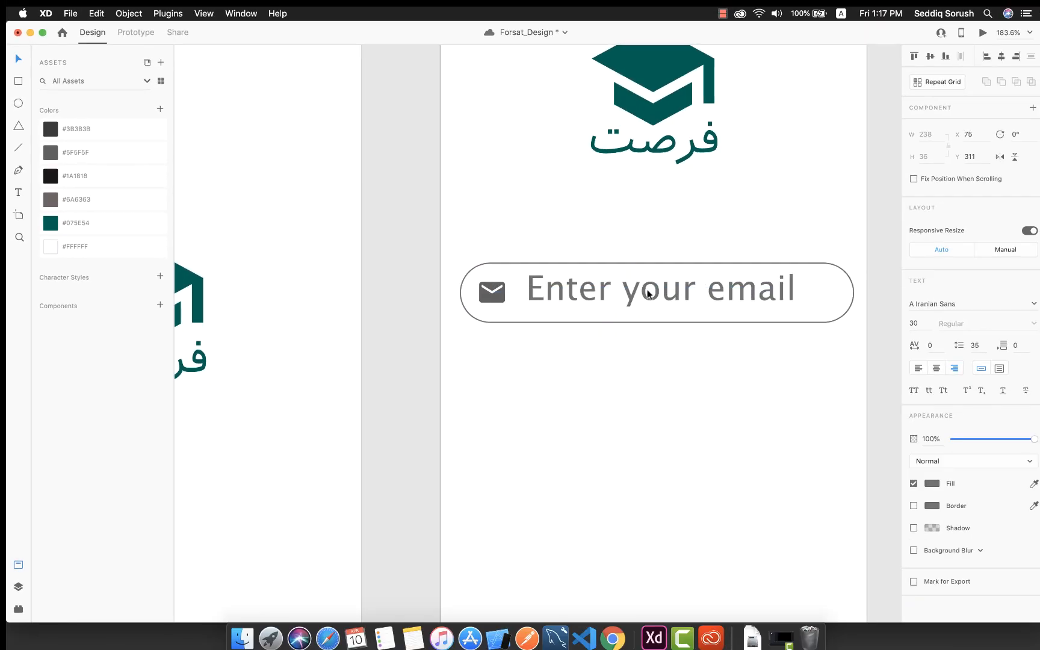
Step: Move the email placeholder closer to the envelope icon and set its font to Dosis at size 15
drag(648, 293, 597, 287)
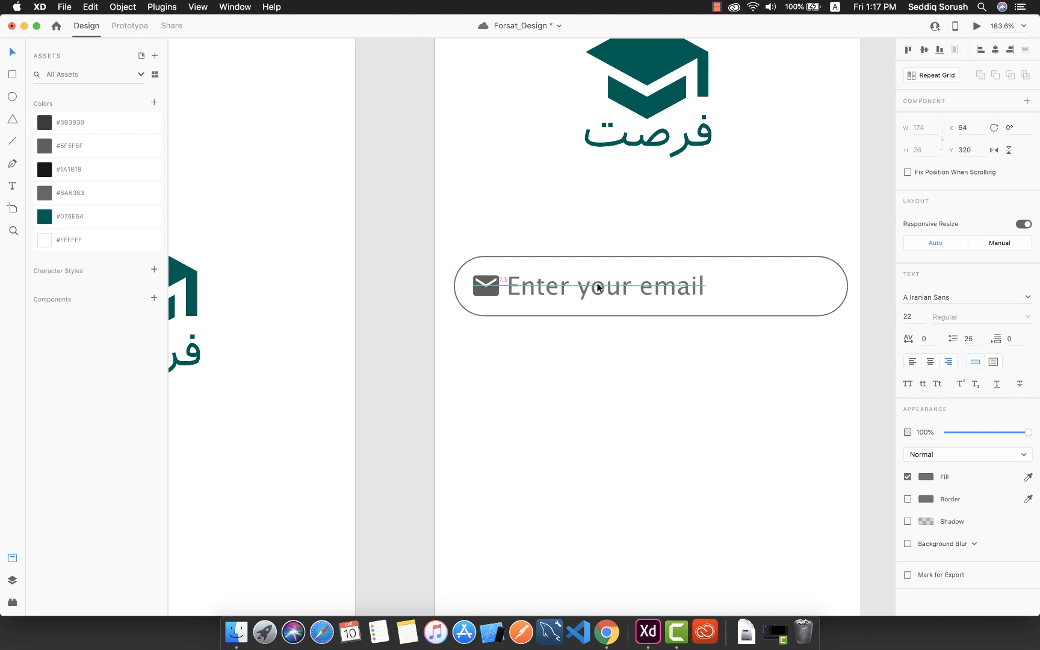
click(953, 297)
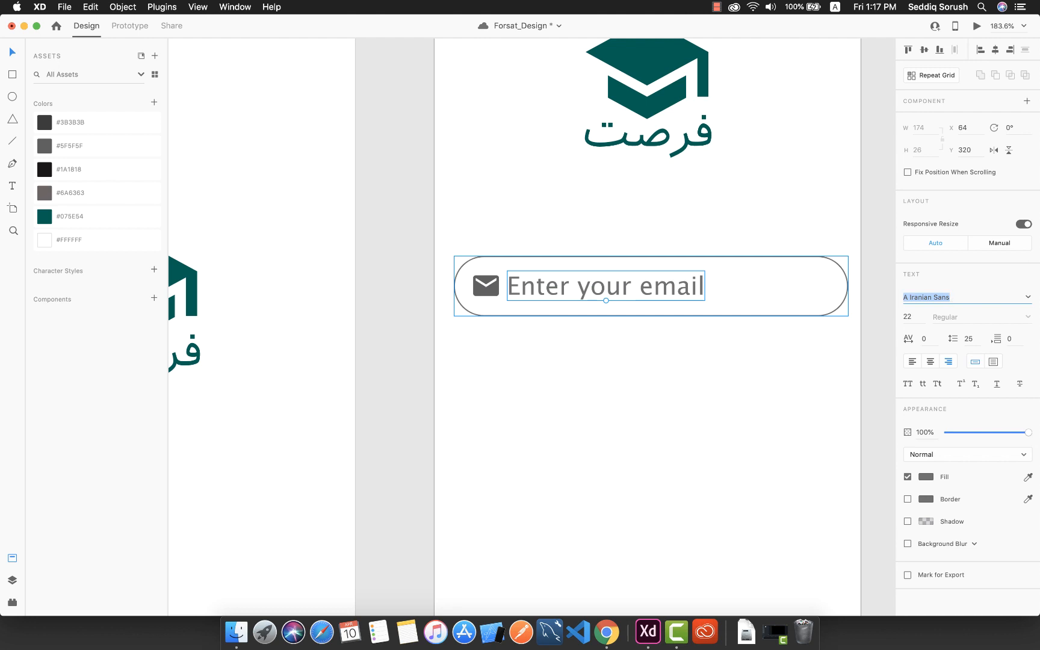
text(Dosis)
key(Return)
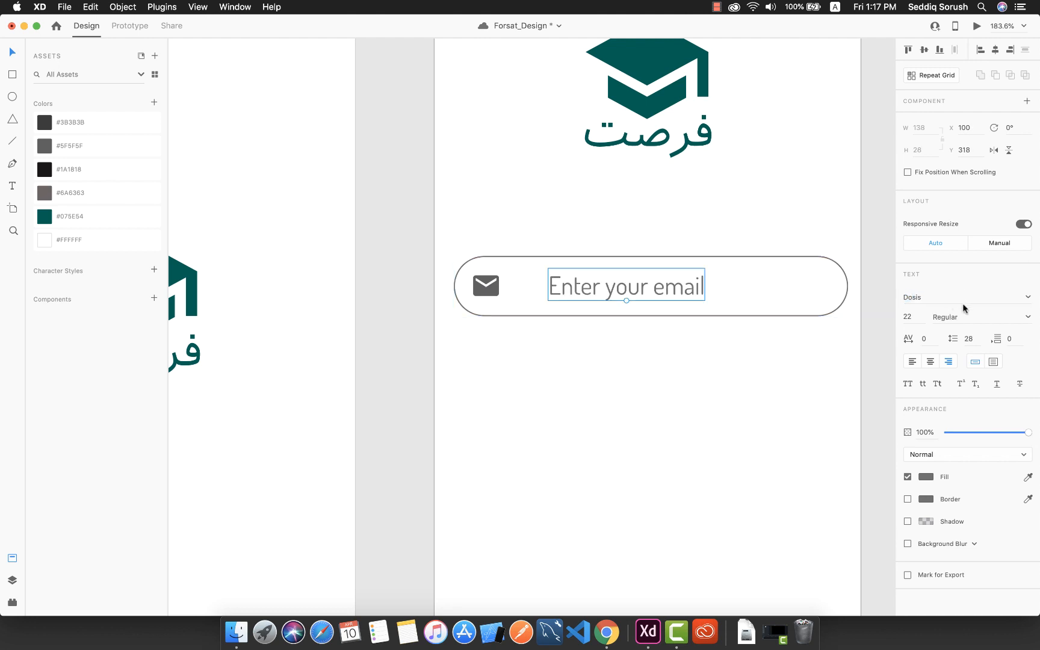
text(15)
key(Return)
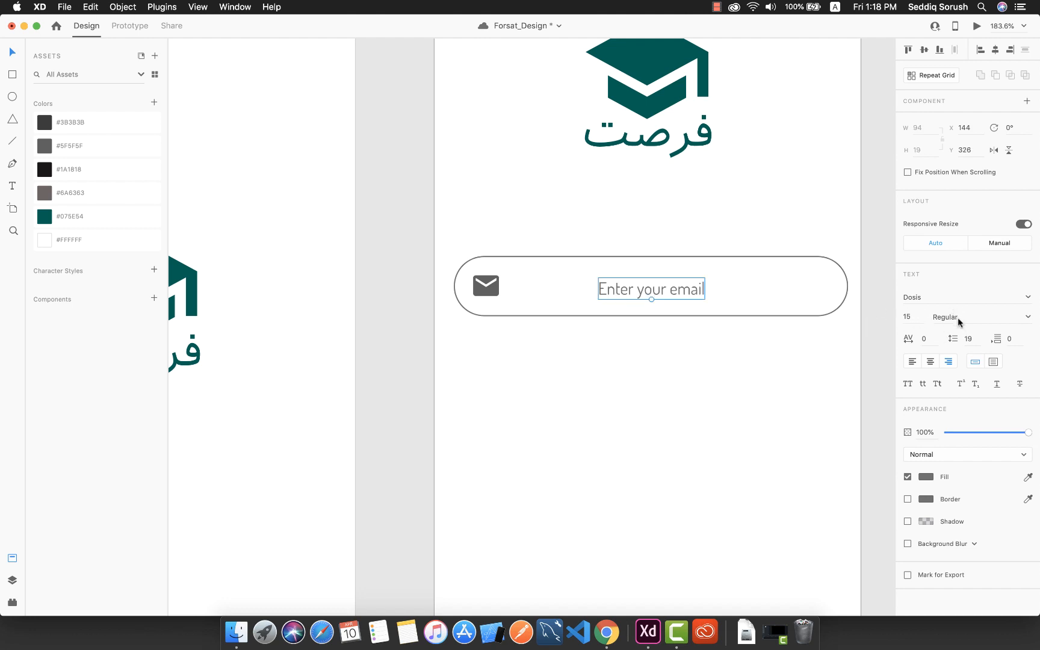
Step: Set the email placeholder to Light weight at size 18 and place it directly beside the envelope icon
click(1028, 319)
click(951, 353)
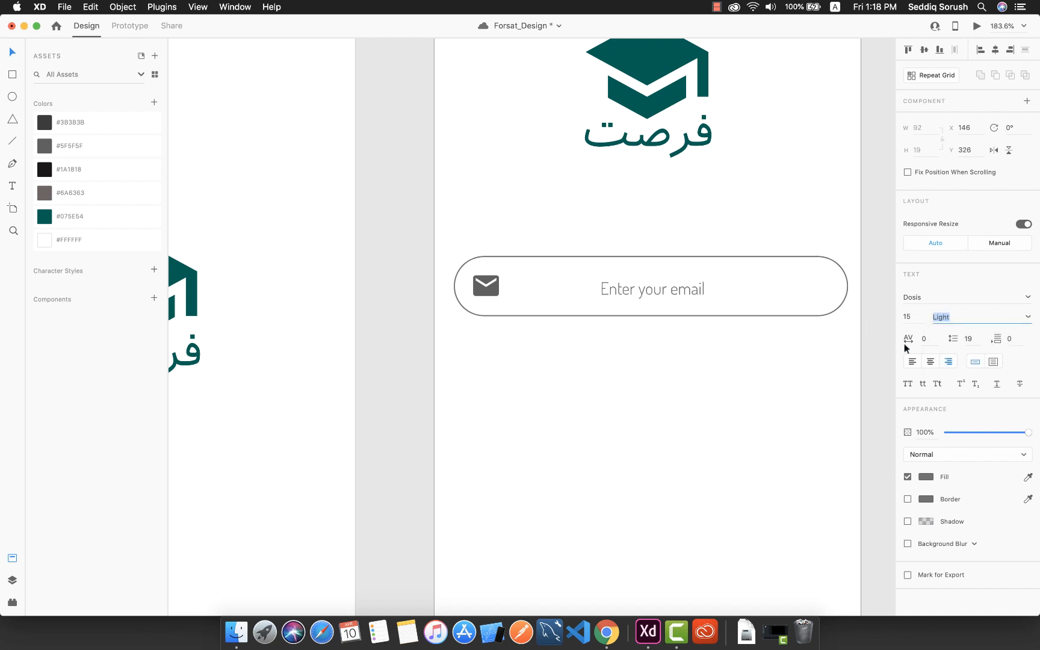
drag(669, 291, 572, 291)
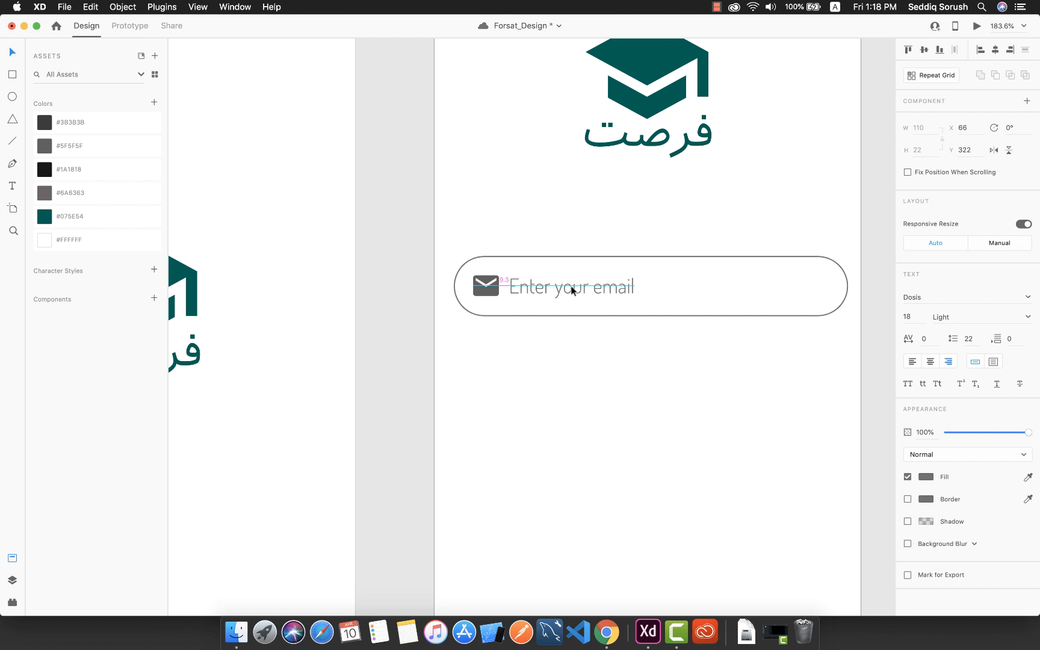
Step: Duplicate the complete email field, including its icon and placeholder, directly below the original at Y 372
click(625, 335)
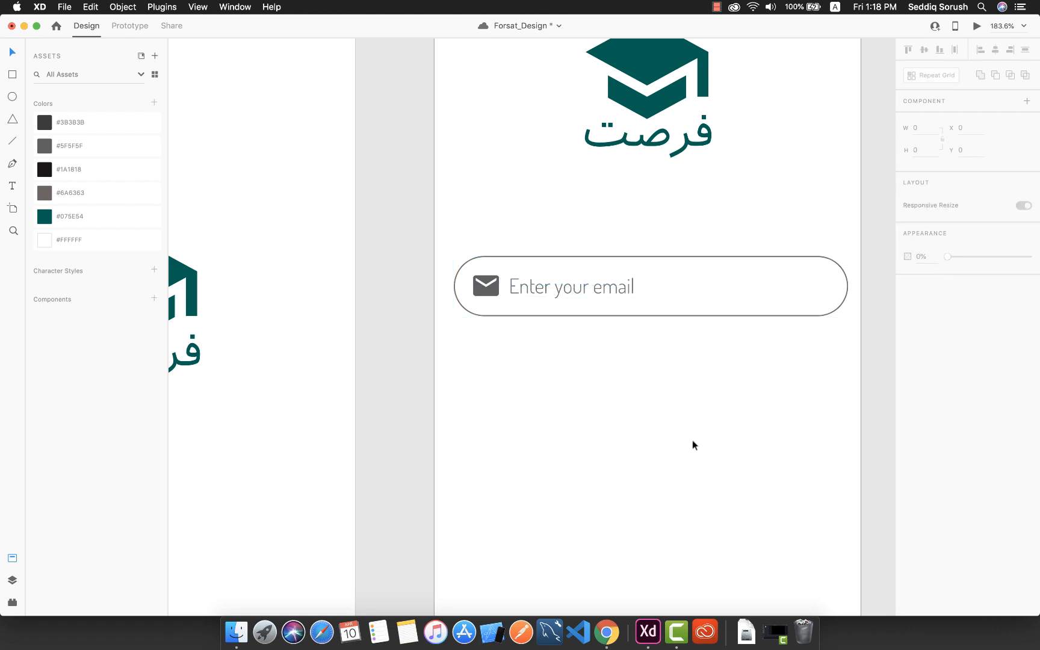
drag(834, 451, 445, 207)
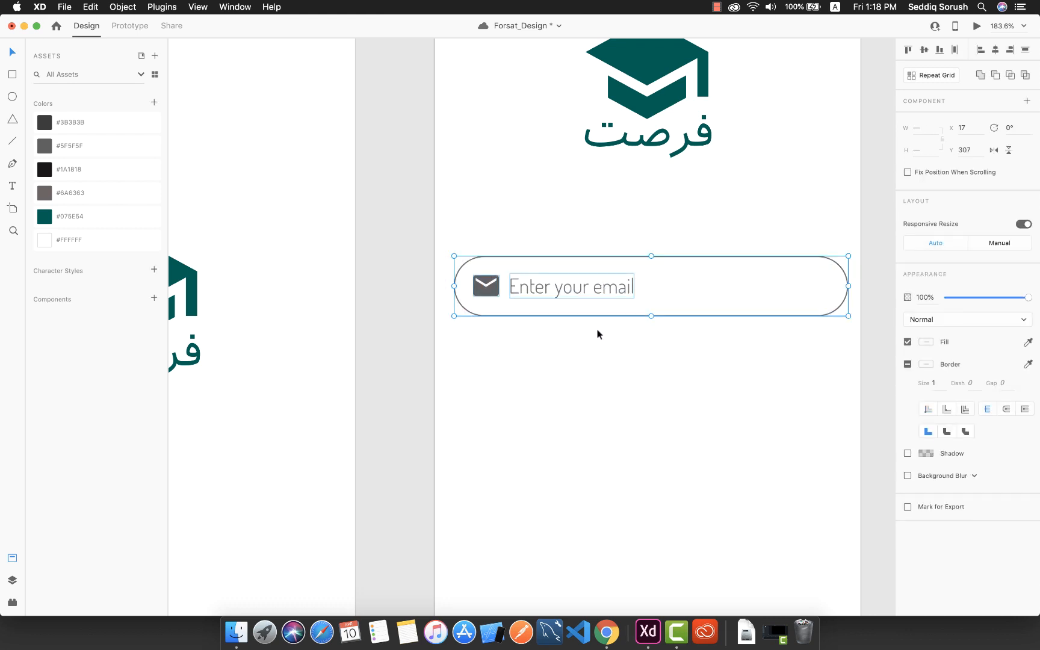
drag(578, 289, 580, 359)
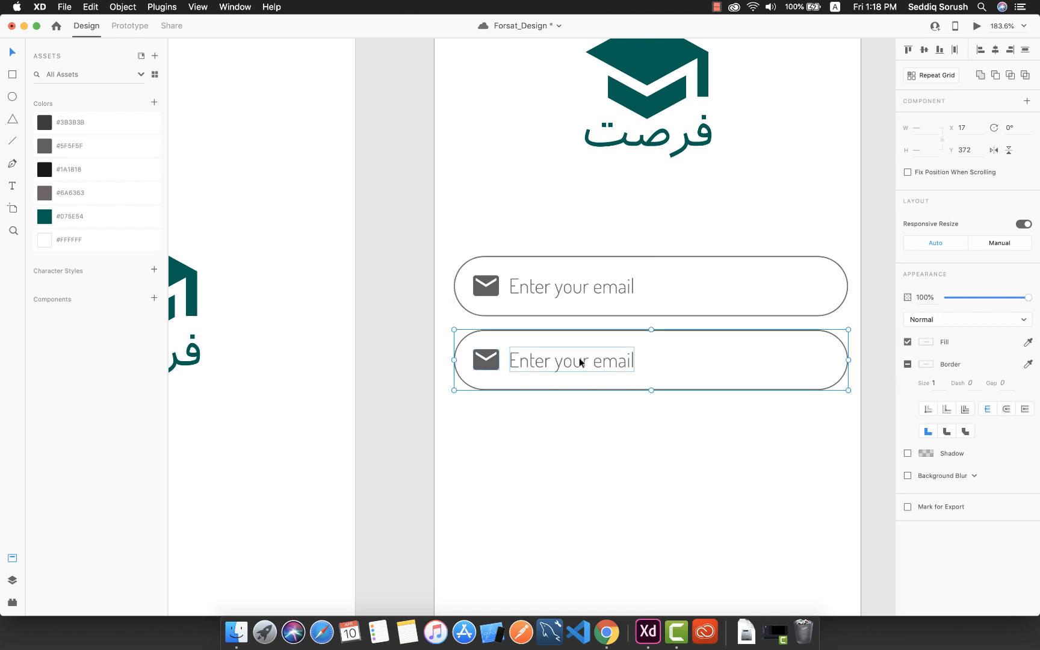
Step: Change the duplicated field's placeholder to "Enter your password" and realign it beside the icon at X 66
double_click(621, 368)
double_click(617, 358)
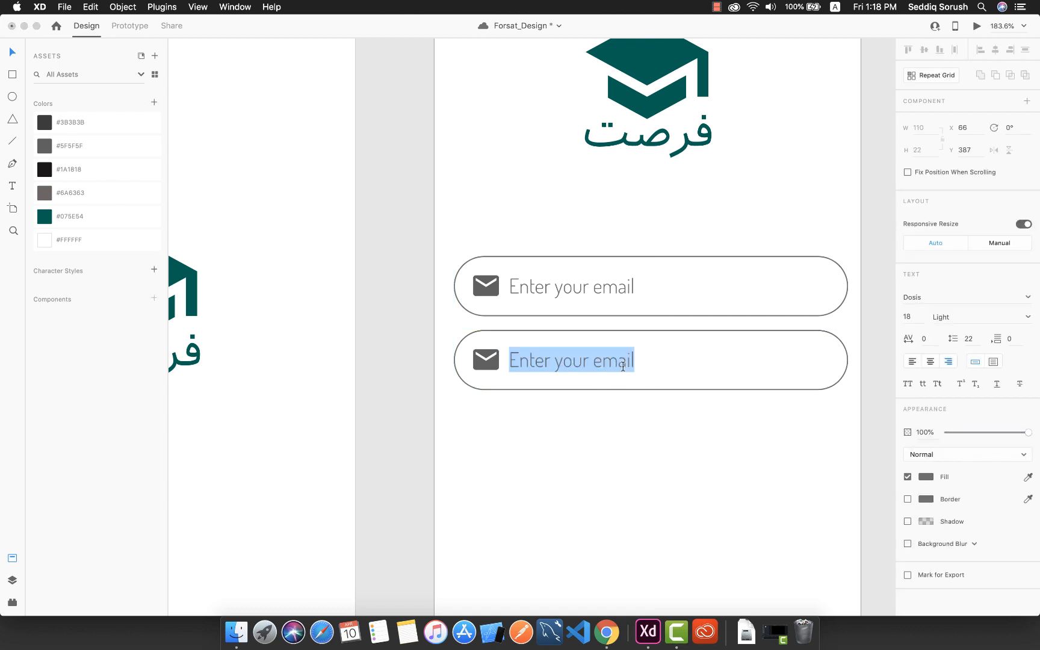
click(619, 360)
key(BackSpace)
key(BackSpace)
key(BackSpace)
key(BackSpace)
key(BackSpace)
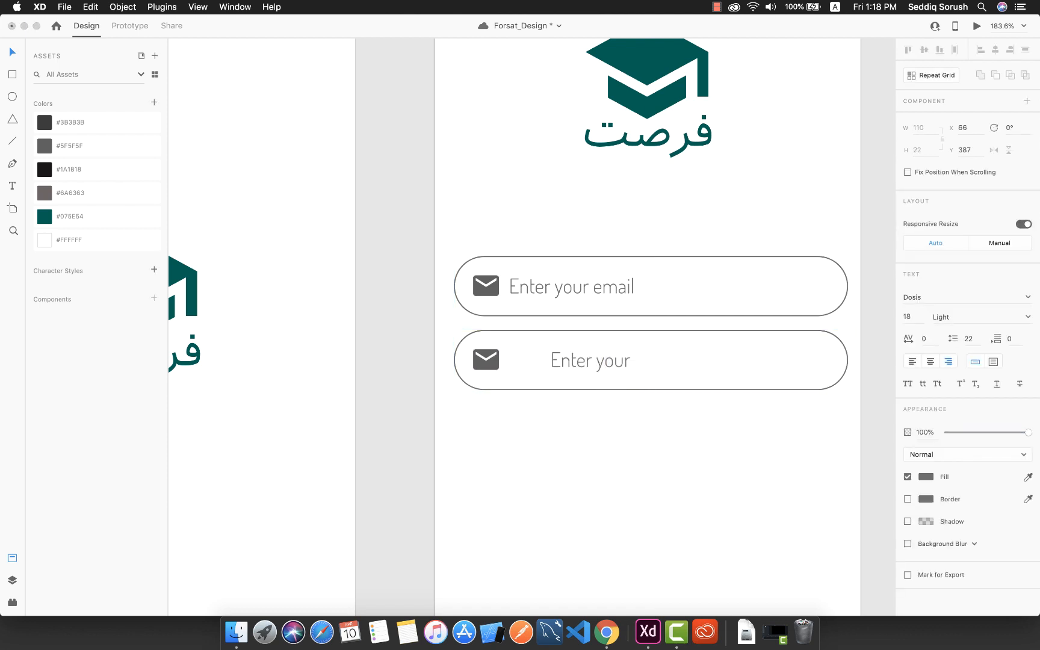
text(password)
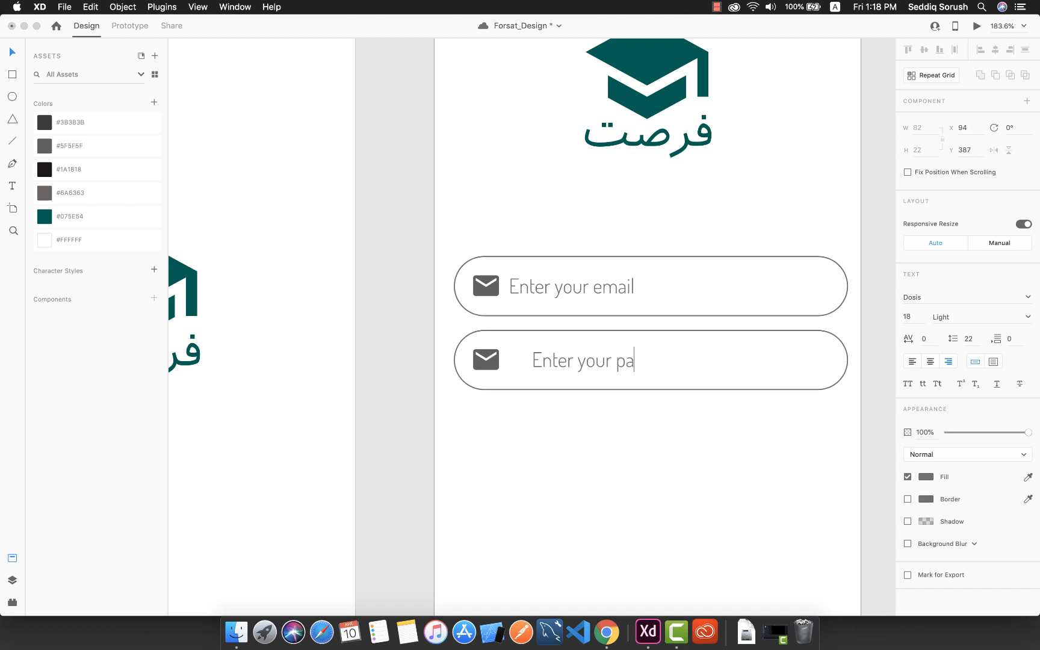
key(Escape)
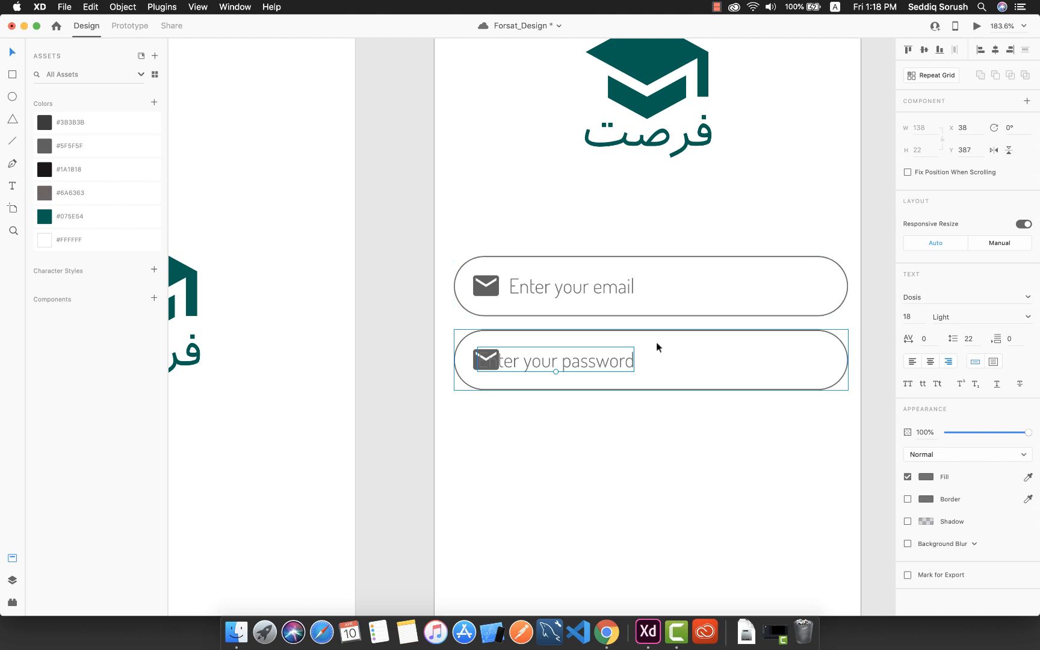
drag(550, 363, 581, 360)
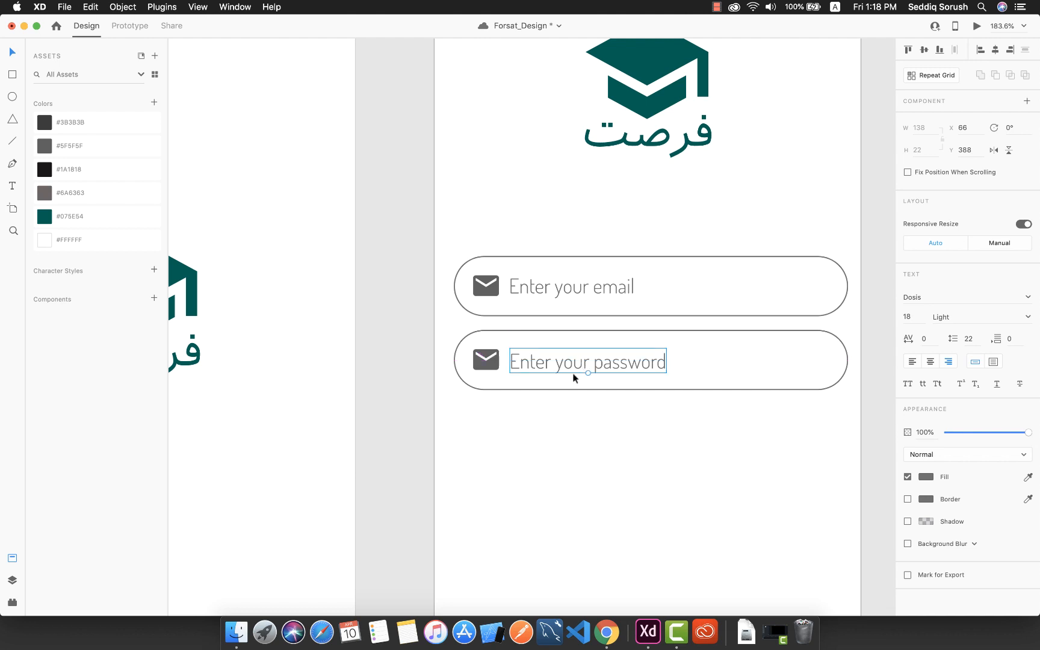
click(579, 377)
Step: Search the Icons 4 Design plugin for "lock" and insert the solid Material lock icon
click(494, 365)
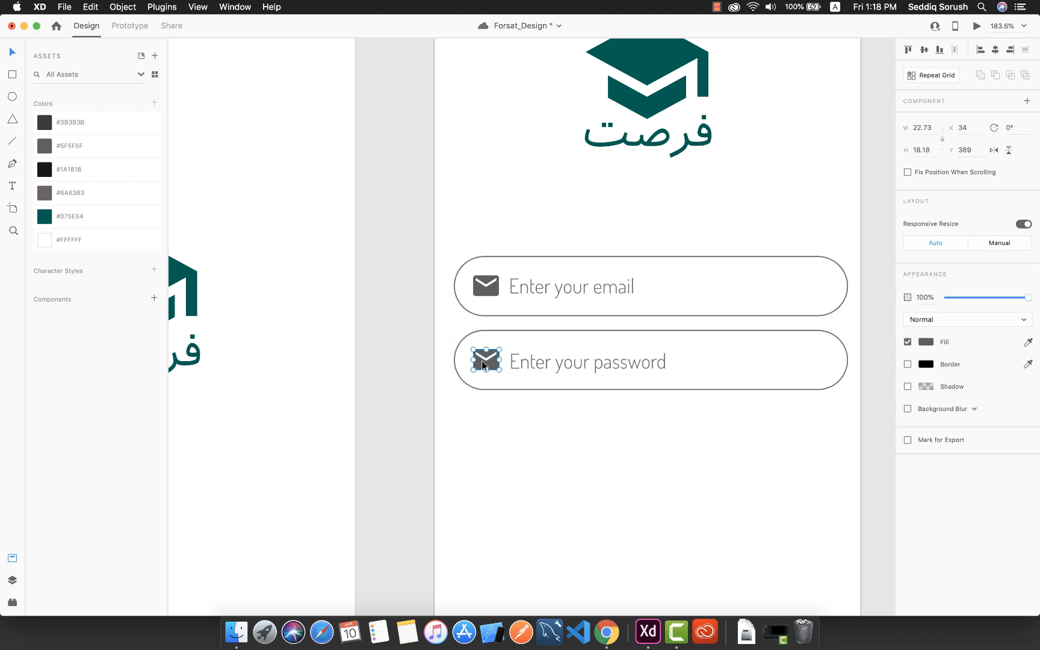
click(12, 604)
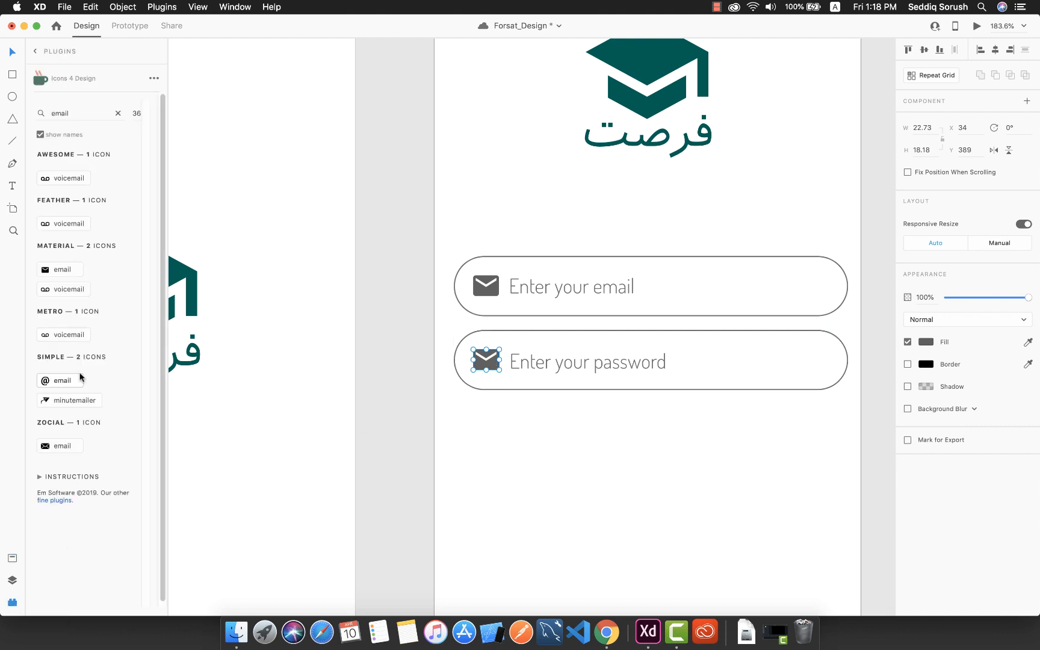
double_click(66, 113)
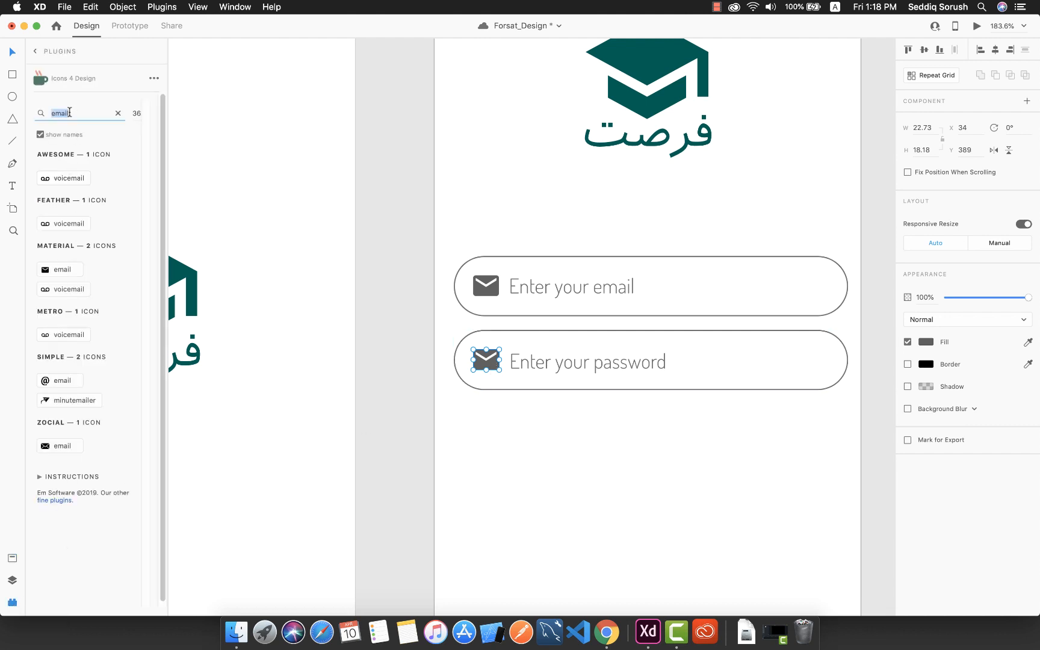
click(58, 52)
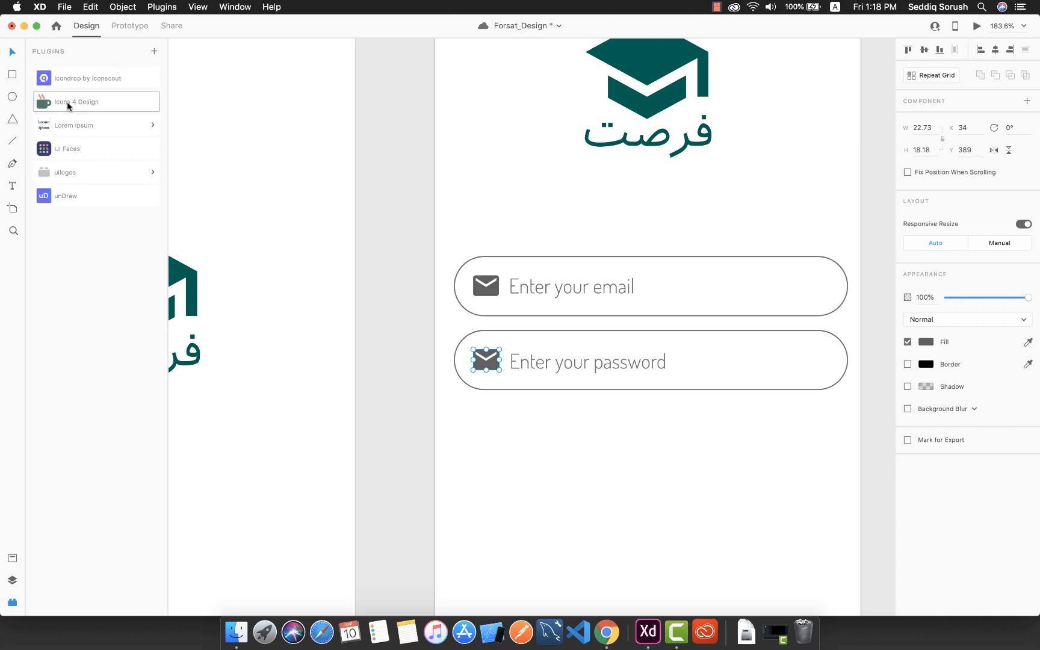
click(71, 102)
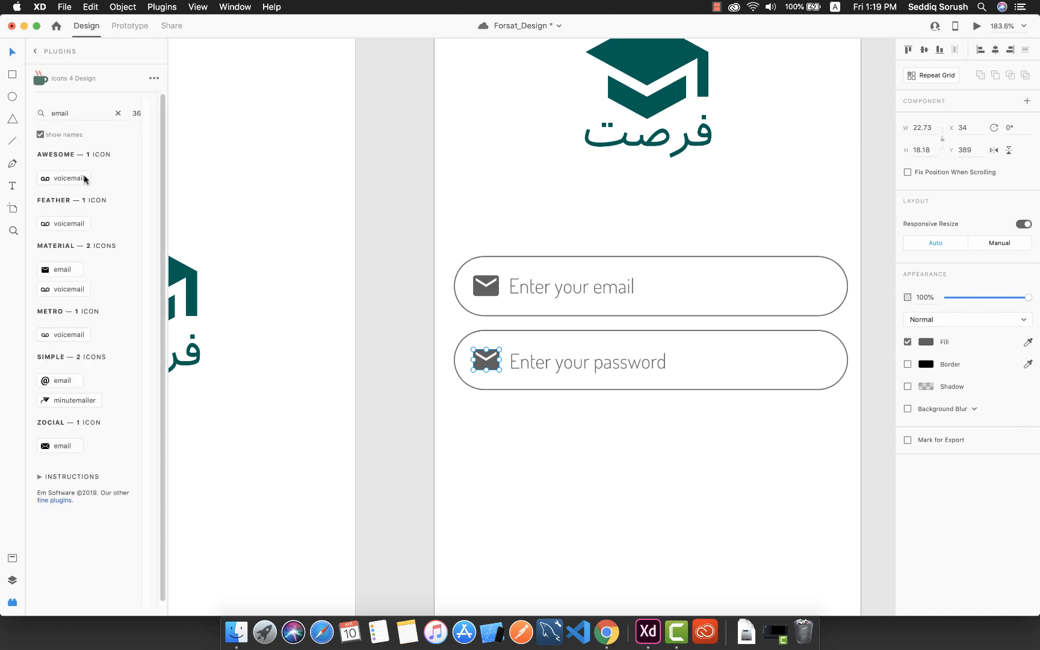
double_click(61, 114)
text(lock)
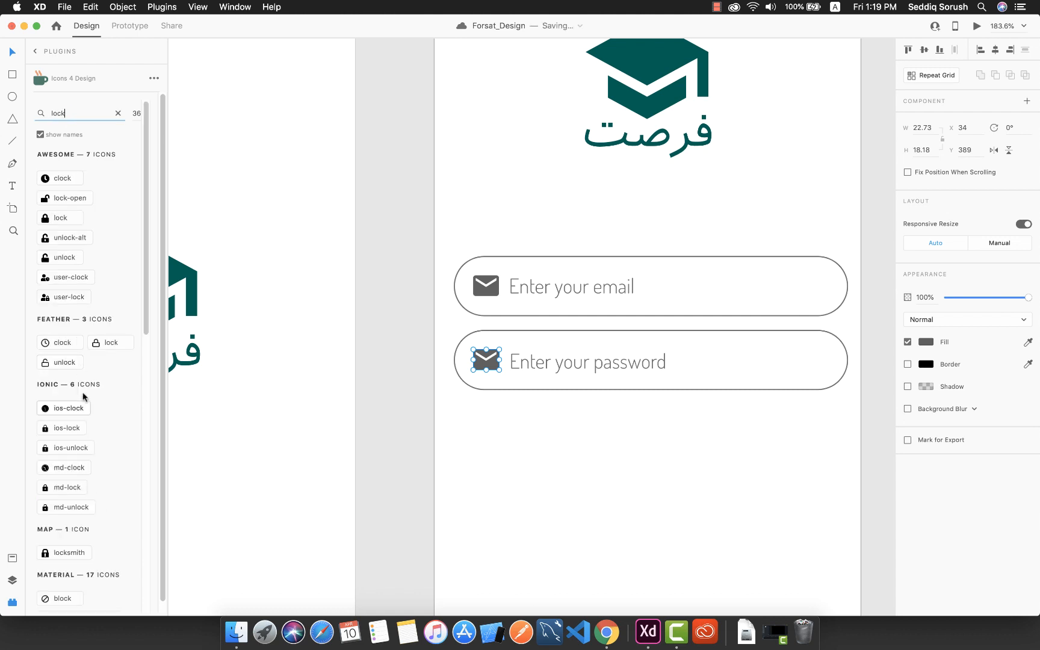
scroll(91, 470, down, 1)
scroll(91, 472, down, 5)
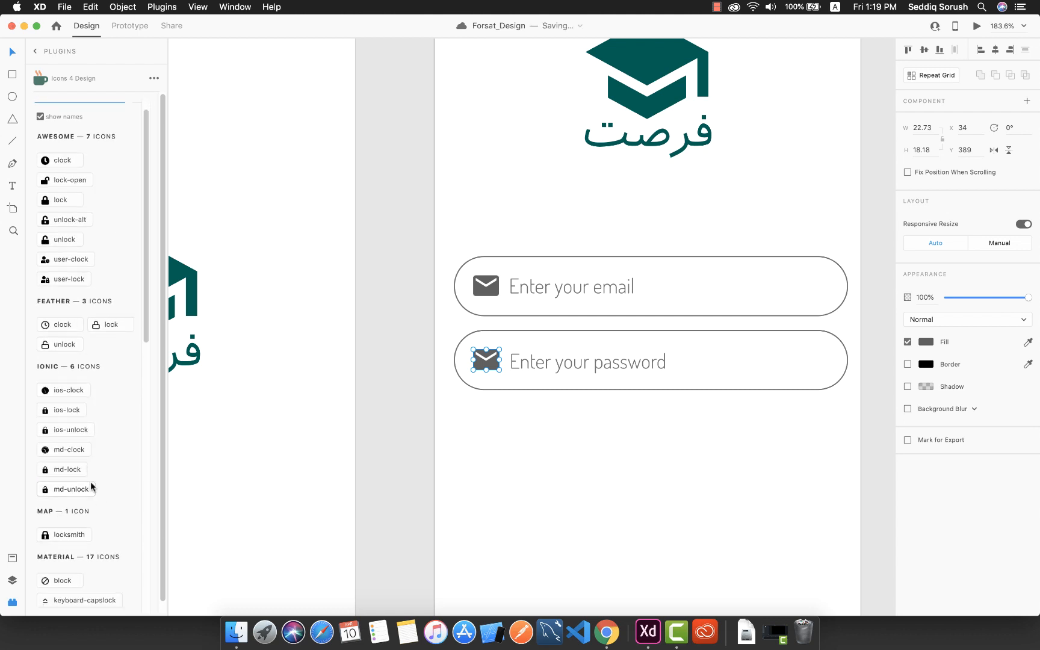
scroll(91, 485, down, 6)
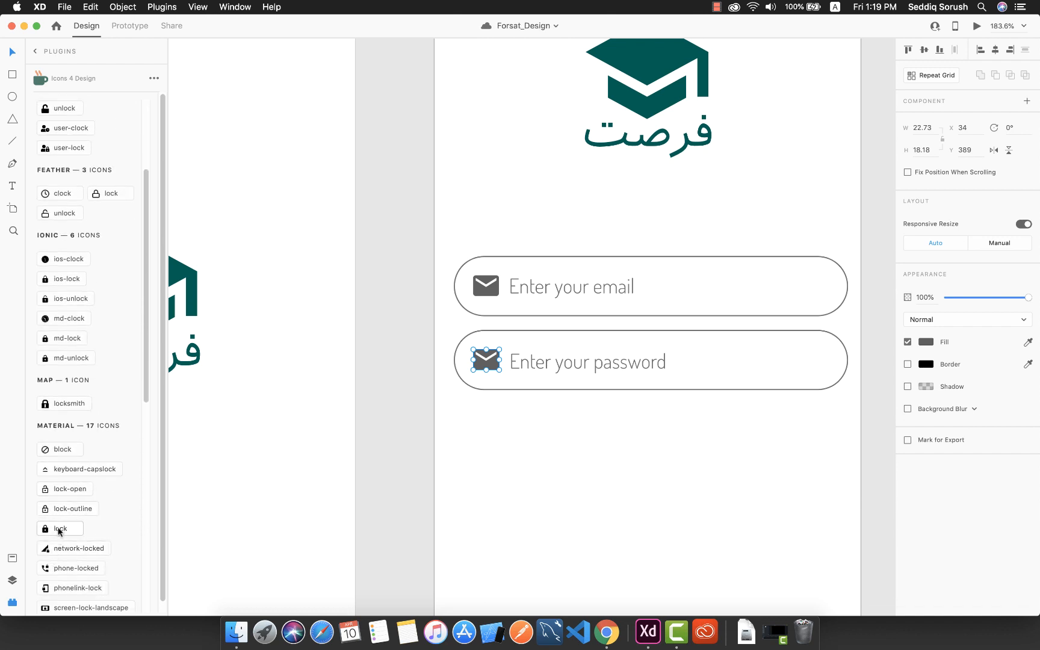
click(58, 530)
Step: Delete the envelope icon from the password field and put the lock icon in its place at about 18 × 24
click(482, 365)
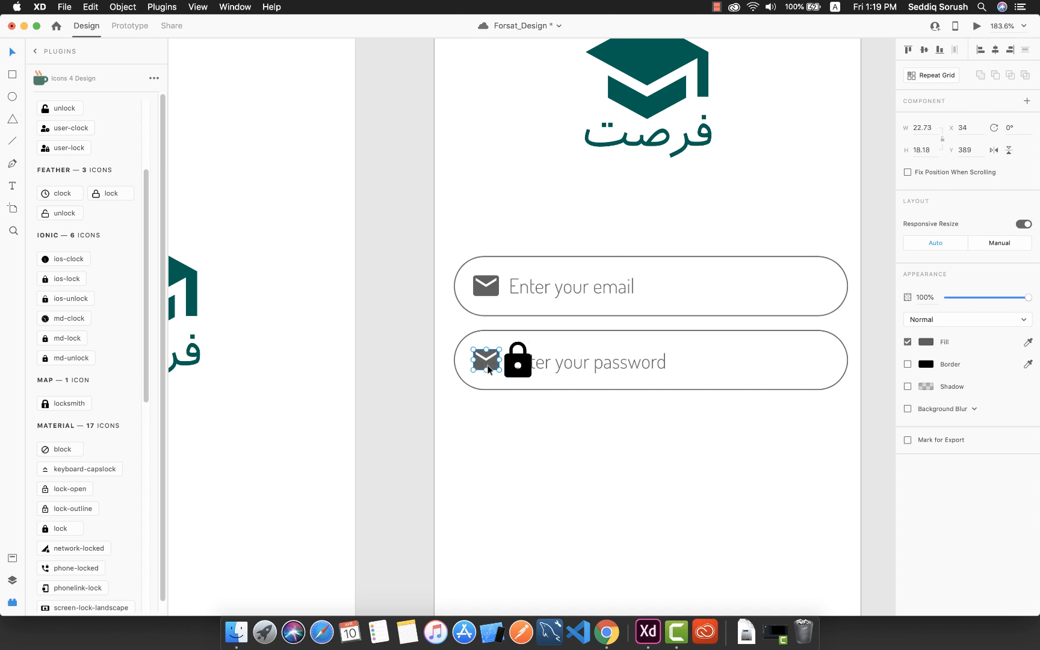
key(Delete)
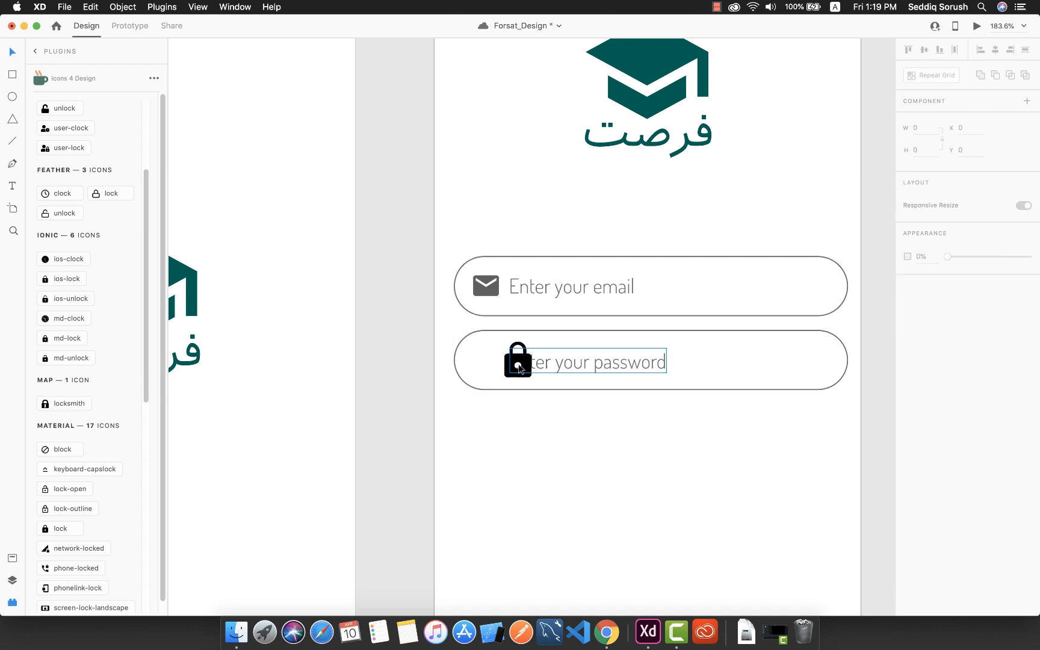
click(512, 370)
drag(525, 364, 492, 367)
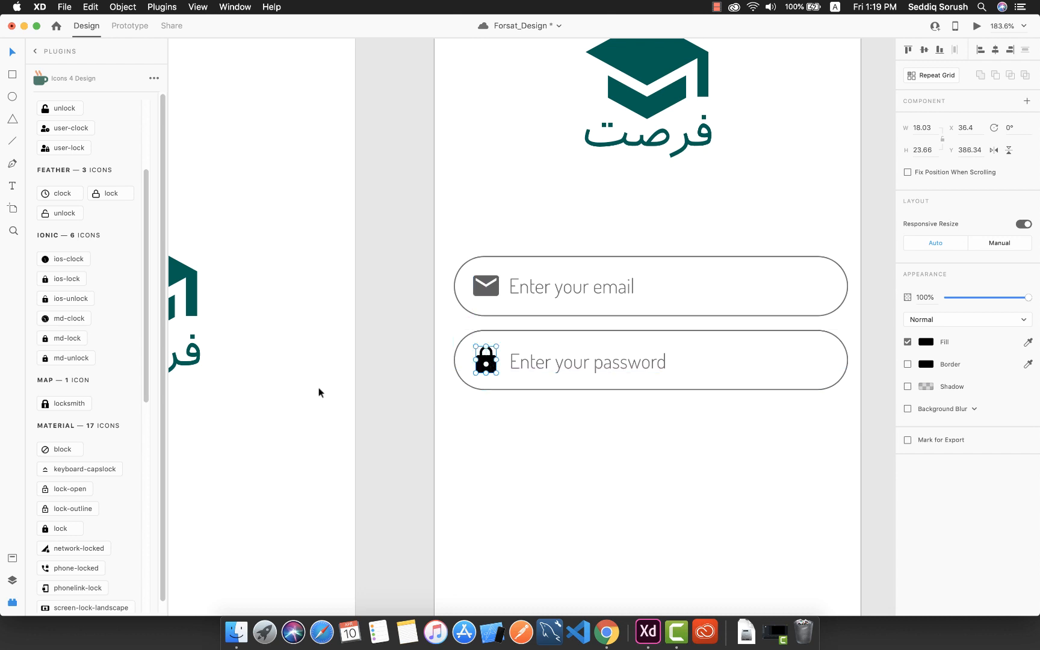
Step: Fill the lock icon with the saved colour #5F5F5F
click(12, 557)
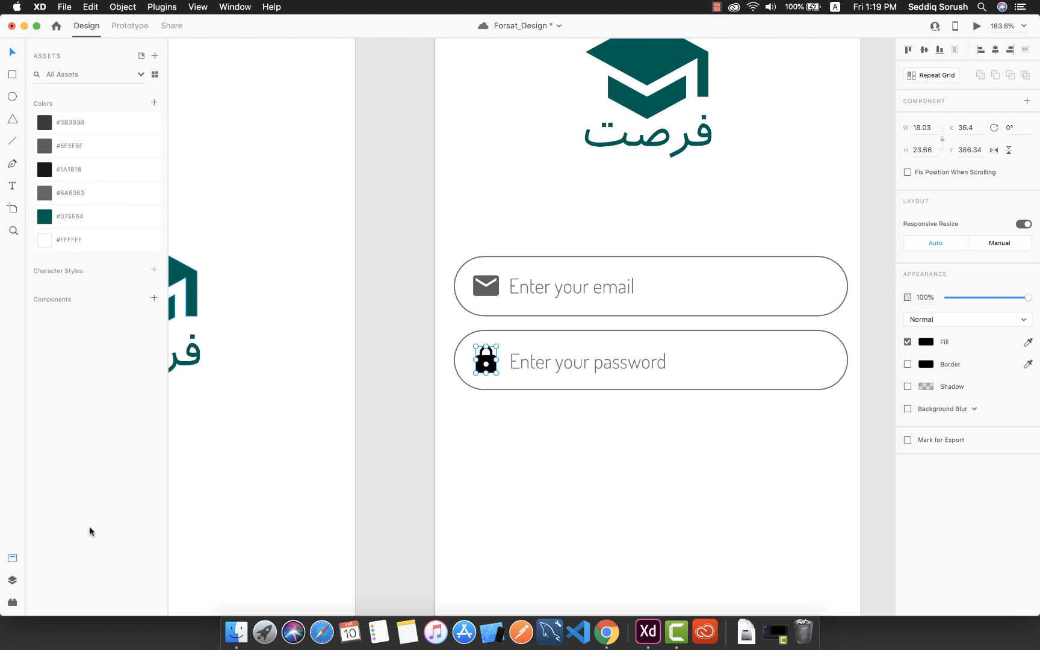
click(68, 153)
click(626, 466)
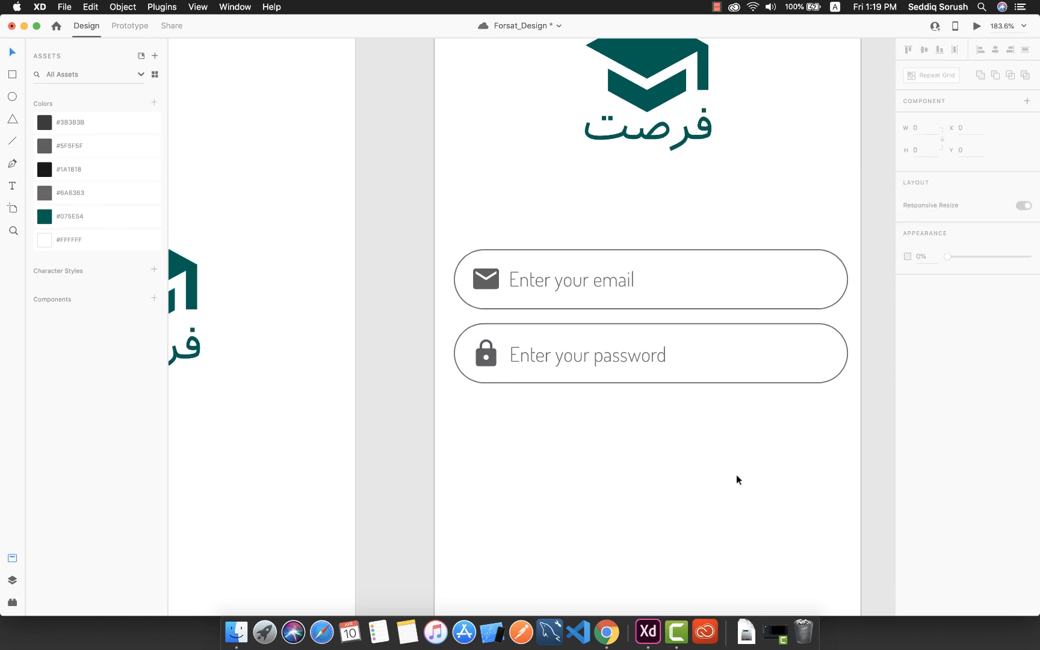
Step: Preview the login screen with both input fields, then close the preview
scroll(736, 475, down, 2)
scroll(736, 475, down, 4)
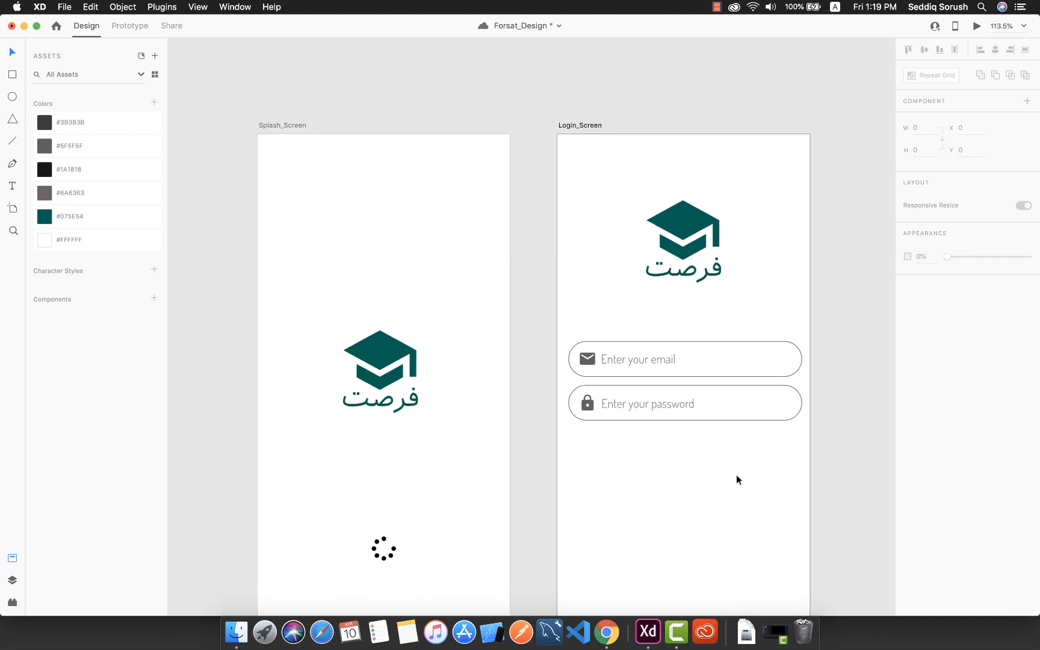
scroll(736, 480, down, 3)
scroll(736, 480, right, 3)
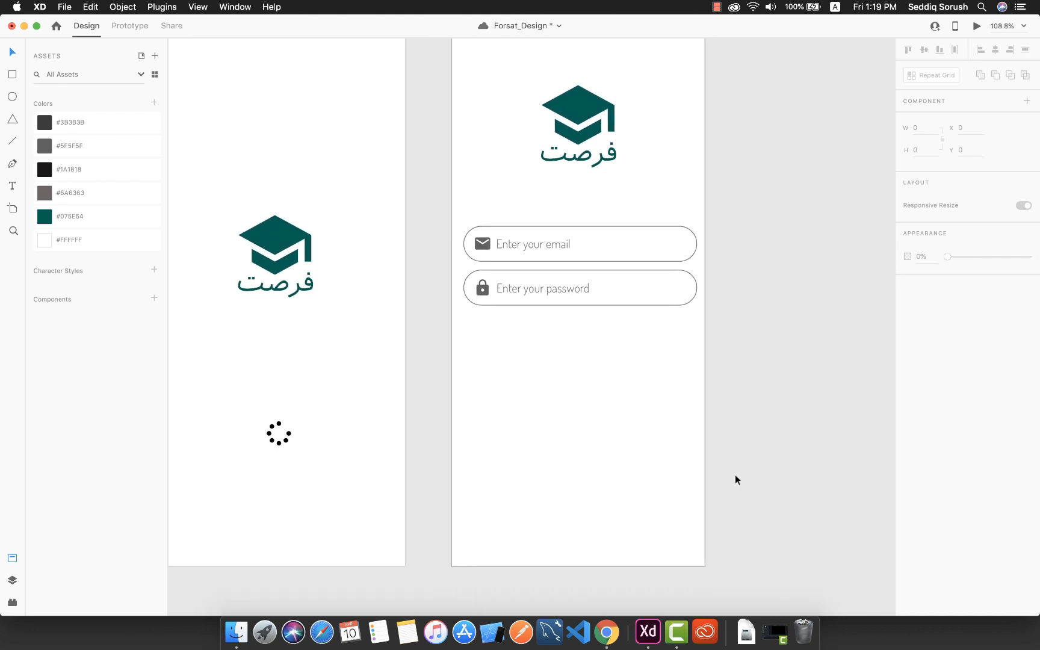
click(978, 26)
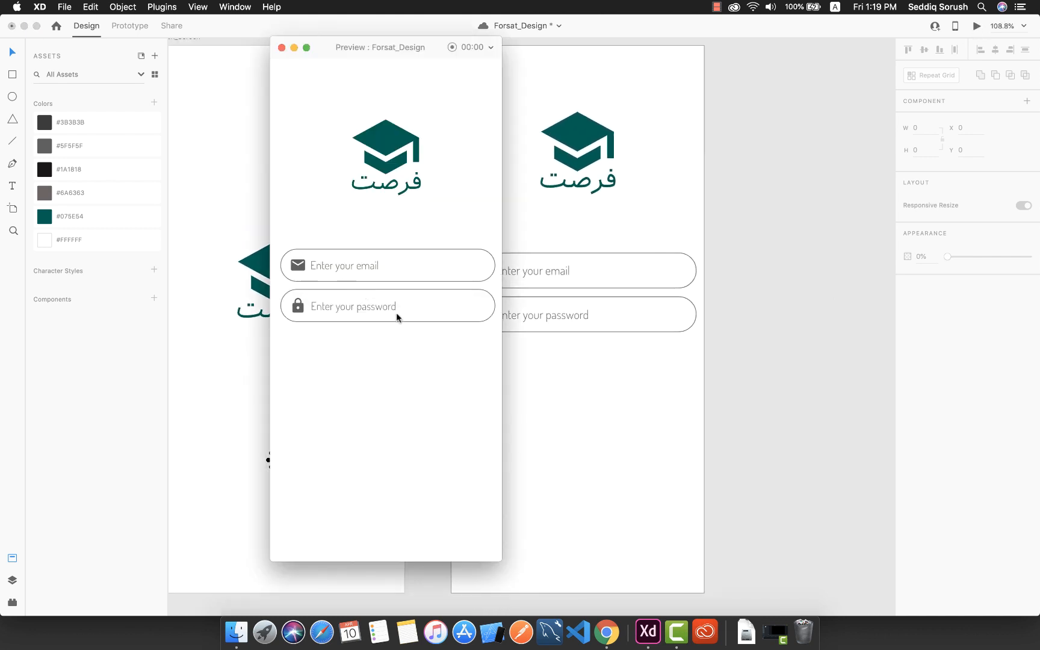
click(281, 47)
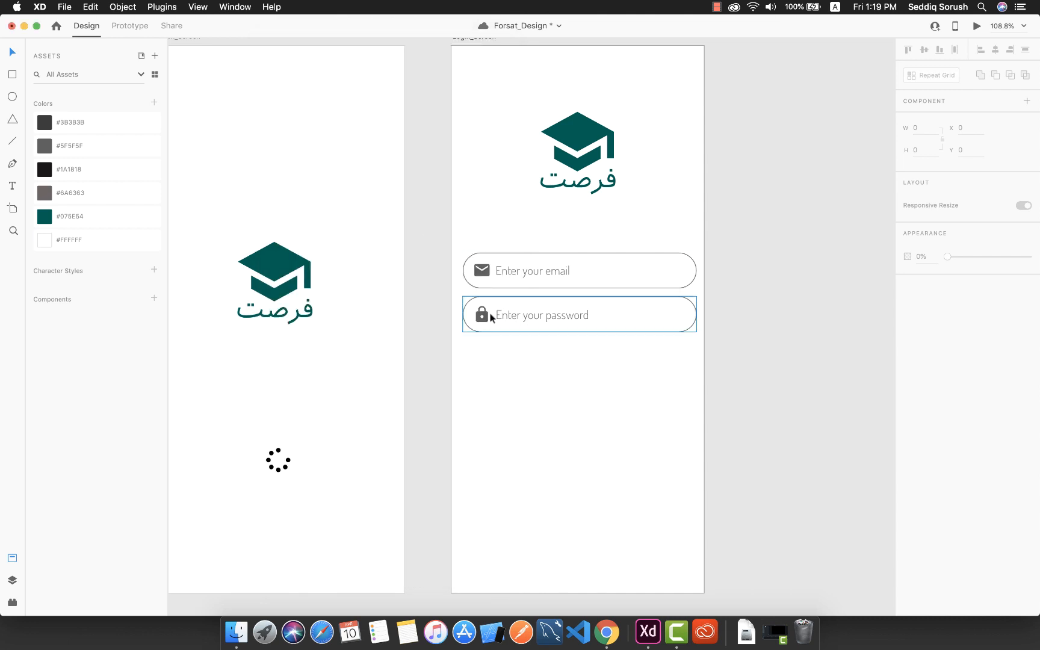
Step: Duplicate the password field's rounded rectangle below it at Y 487 and fill the copy with the saved colour #075E54
click(680, 325)
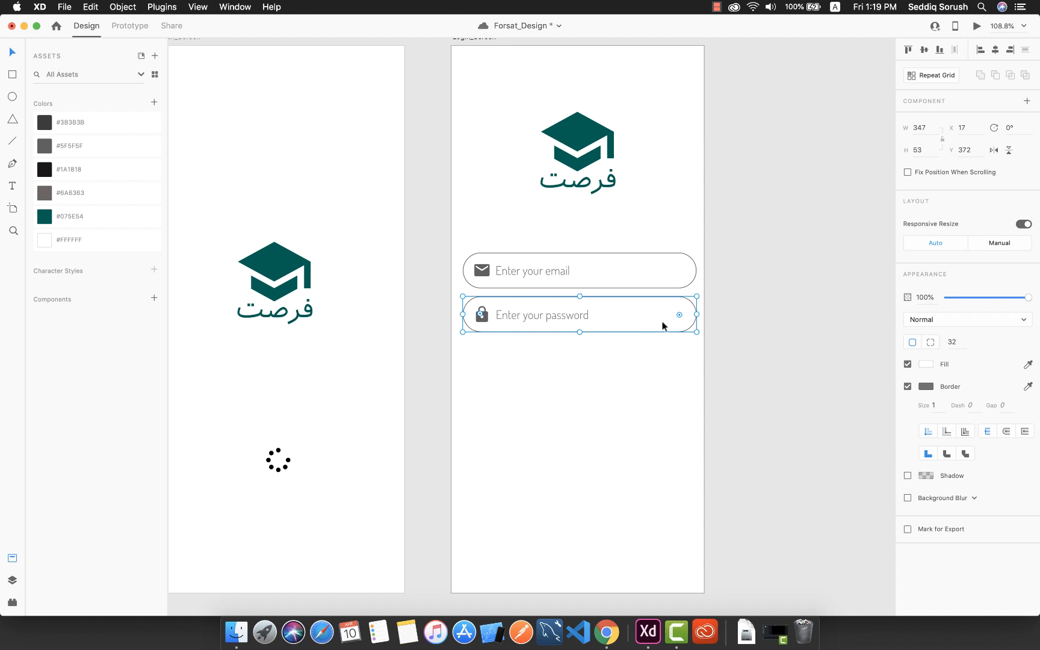
drag(662, 326, 661, 400)
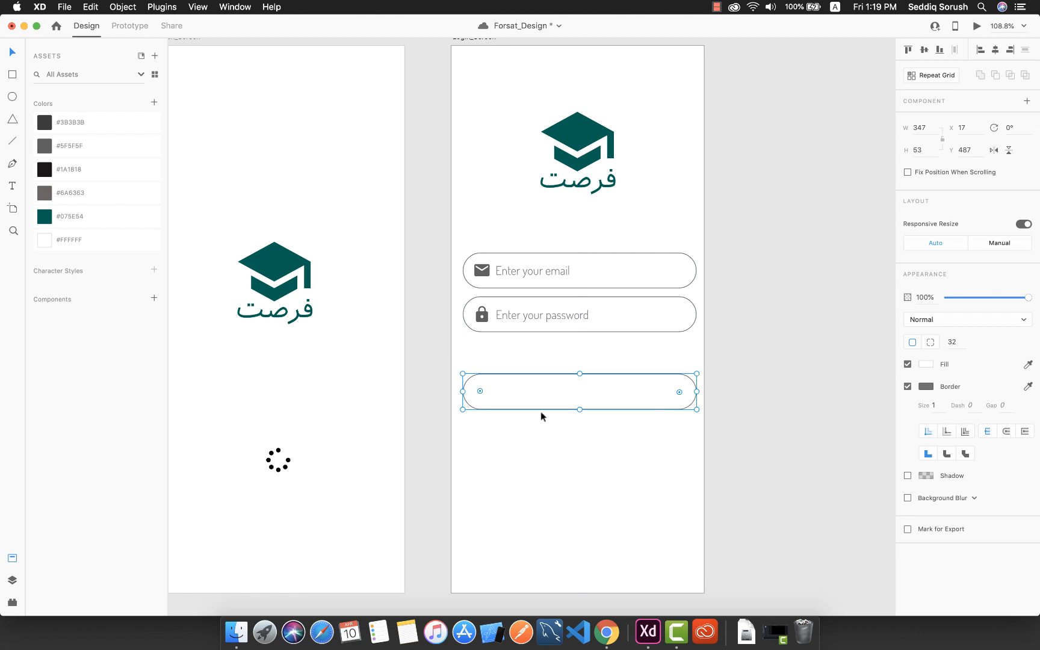
click(74, 217)
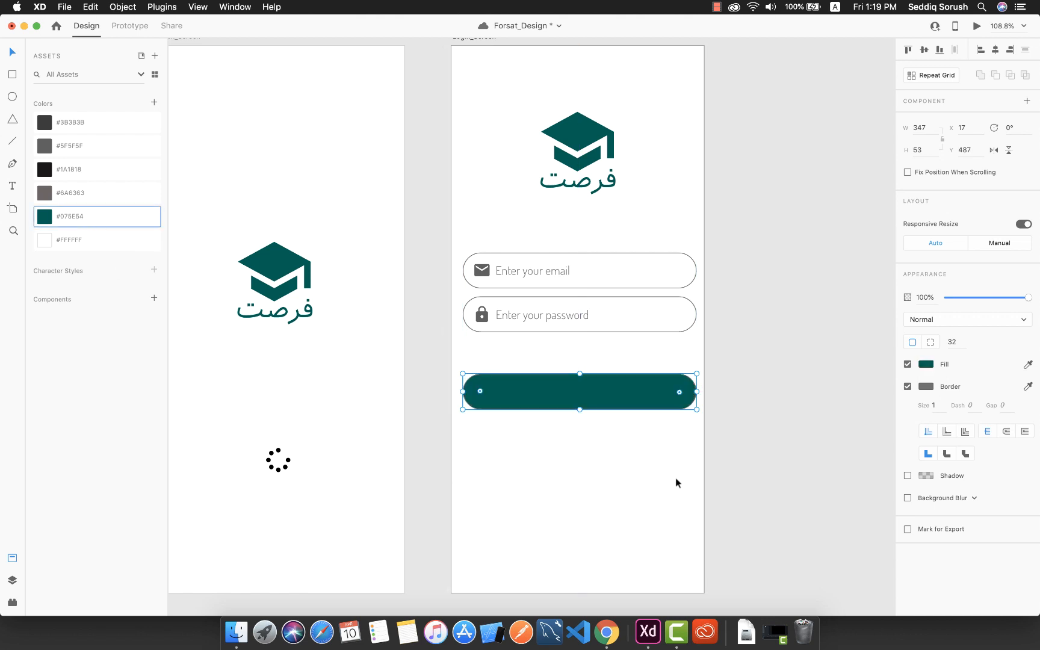
click(561, 455)
click(562, 395)
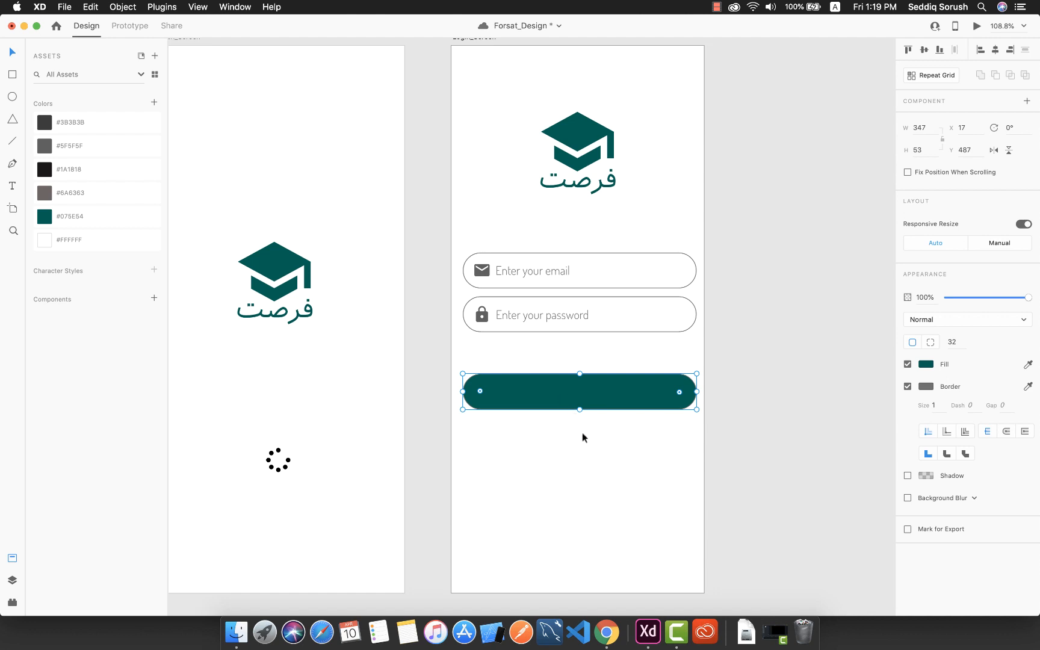
drag(575, 396, 573, 387)
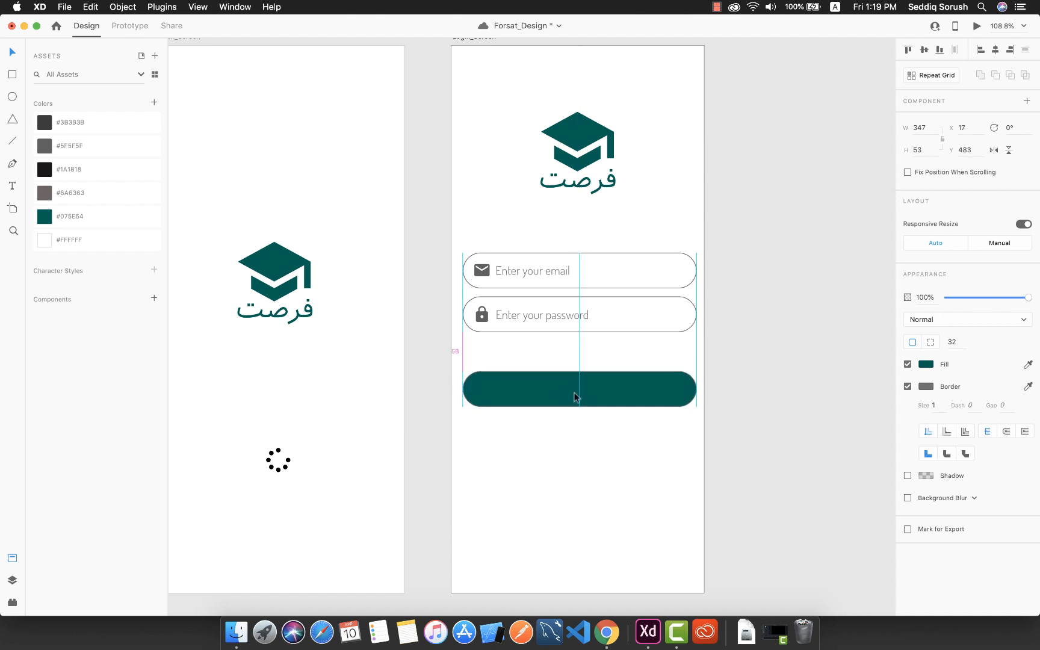
key(ctrl+z)
click(573, 455)
click(568, 383)
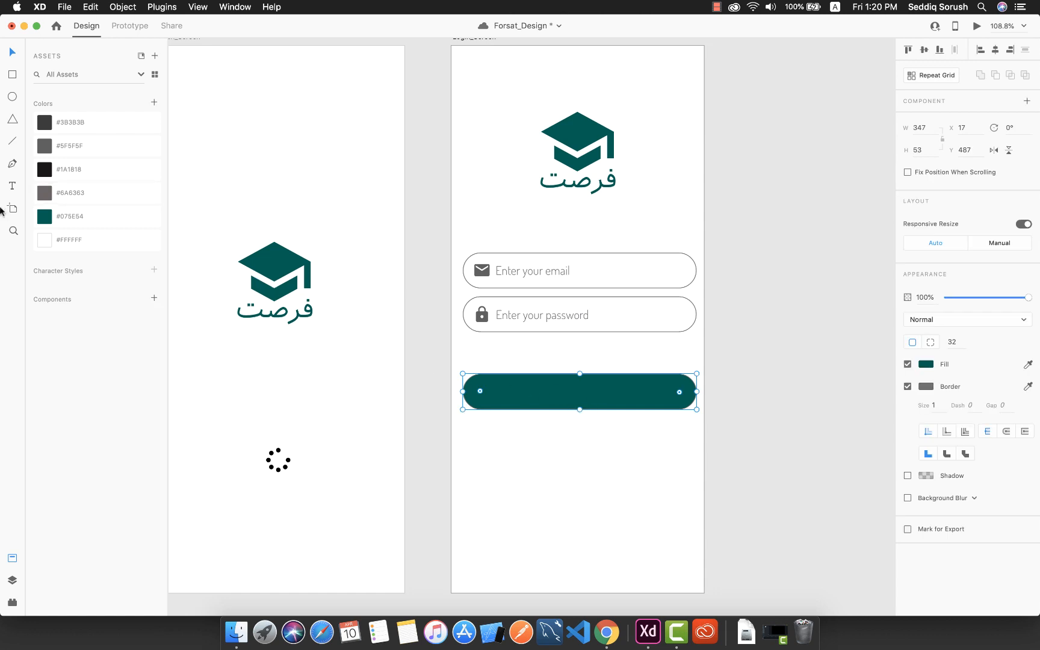
Step: Add the text "Sign In" below the green button on the login screen
click(12, 185)
click(527, 453)
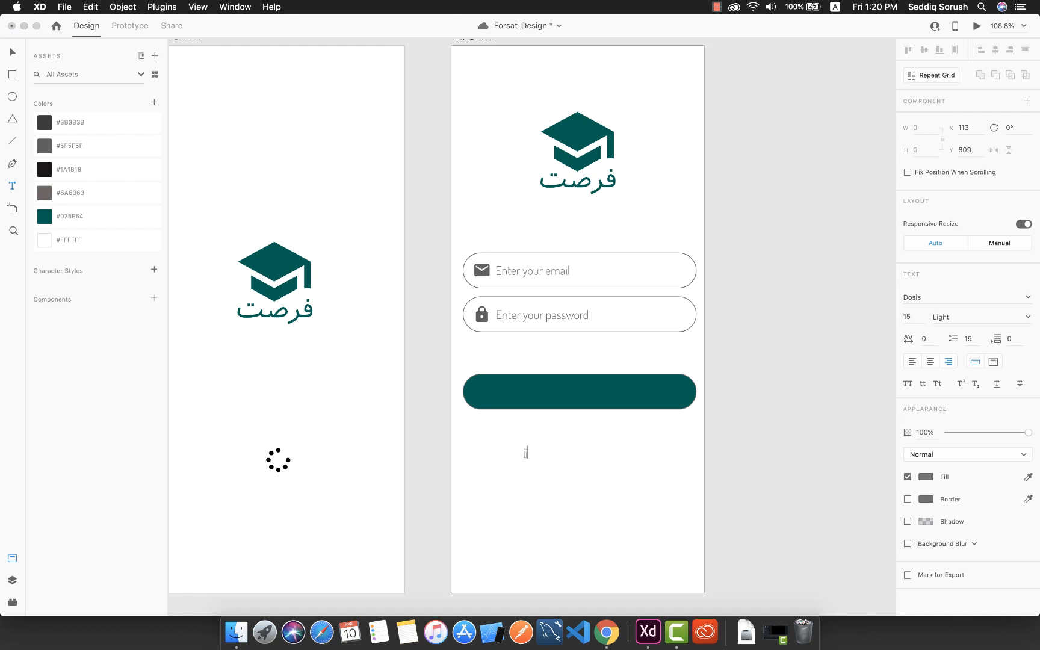
text(Sign In)
key(Escape)
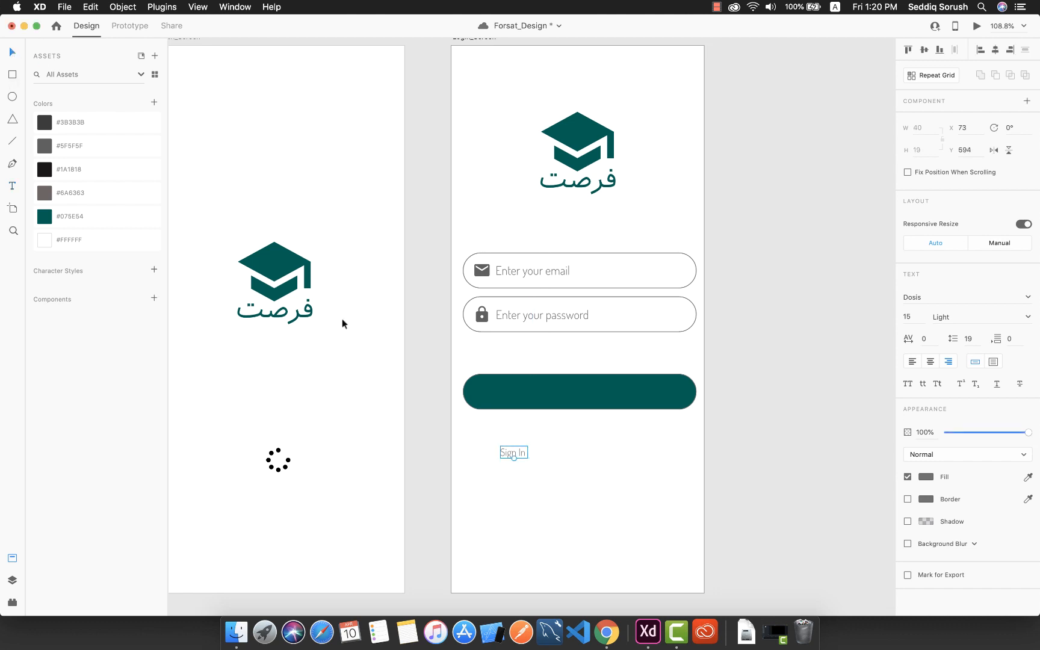
Step: Move the "Sign In" text onto the green button, colour it white and enlarge it to font size 38
drag(514, 453, 576, 393)
drag(575, 396, 575, 410)
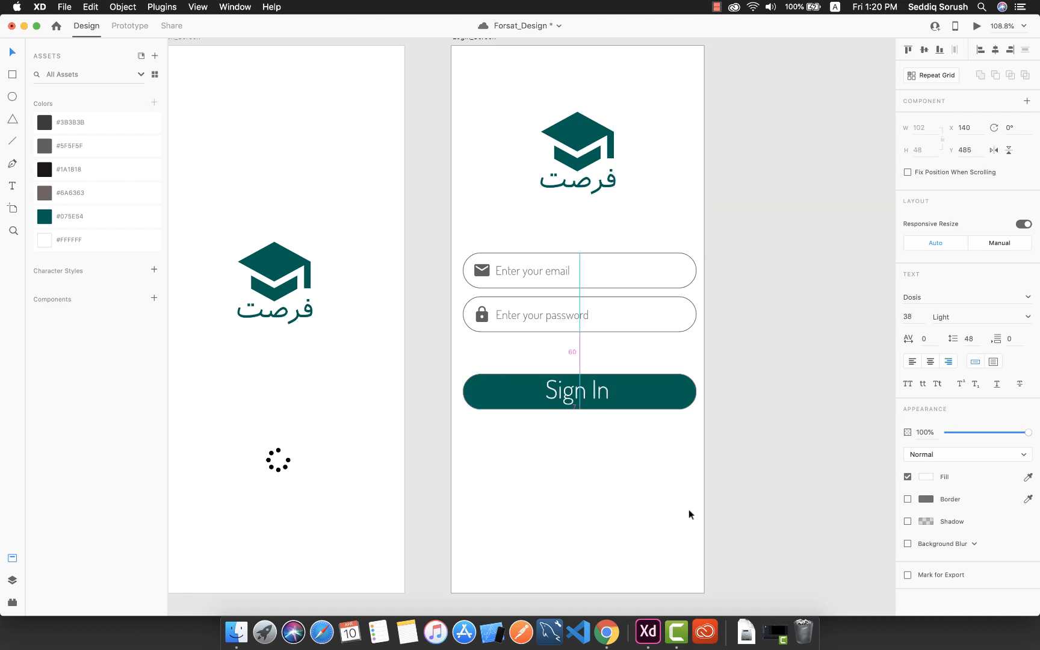
click(499, 503)
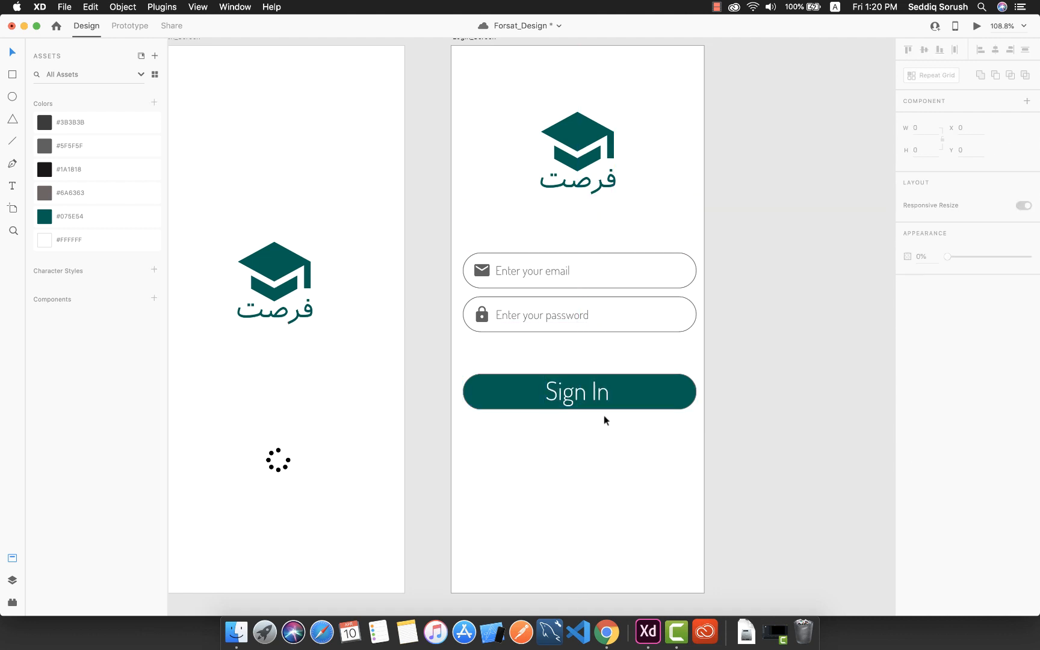
Step: Reduce the "Sign In" label's font size to 30
click(581, 403)
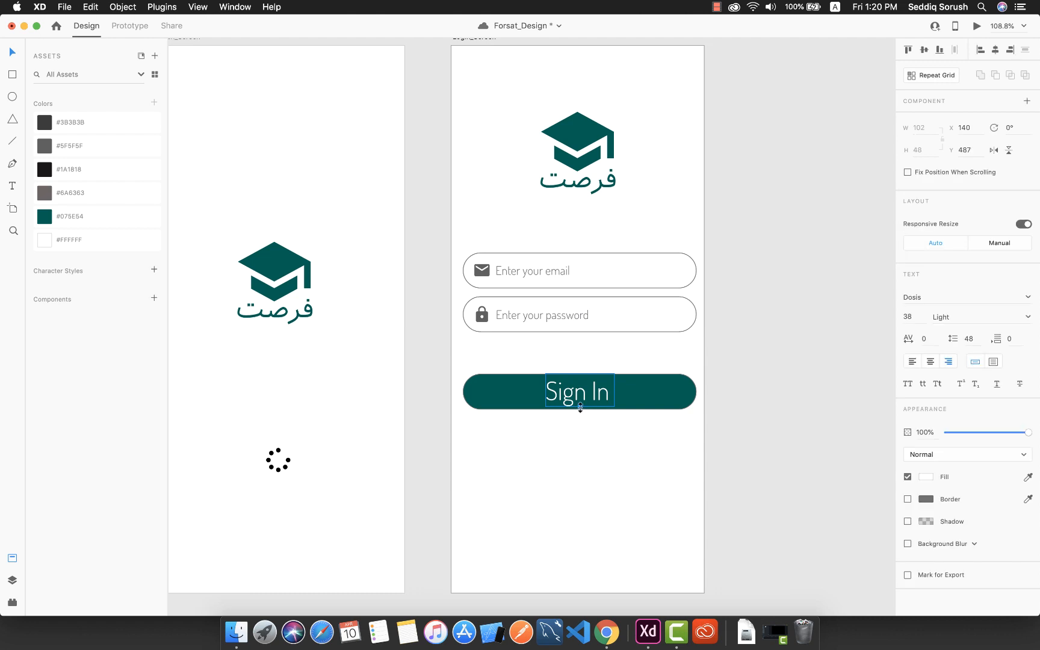
drag(580, 407, 576, 394)
click(911, 315)
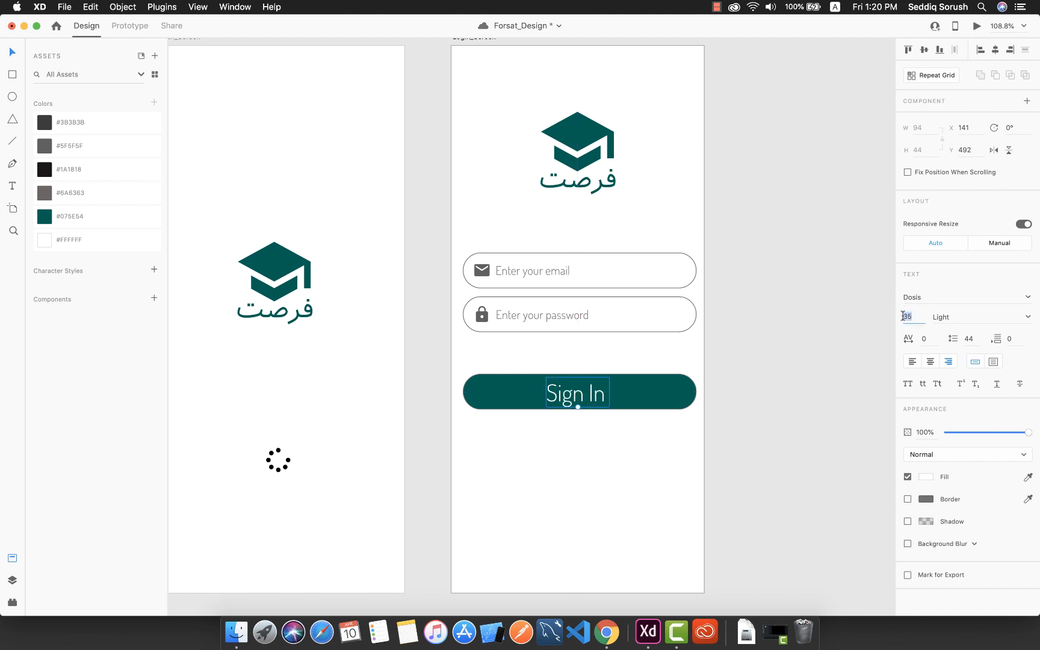
text(3)
key(Return)
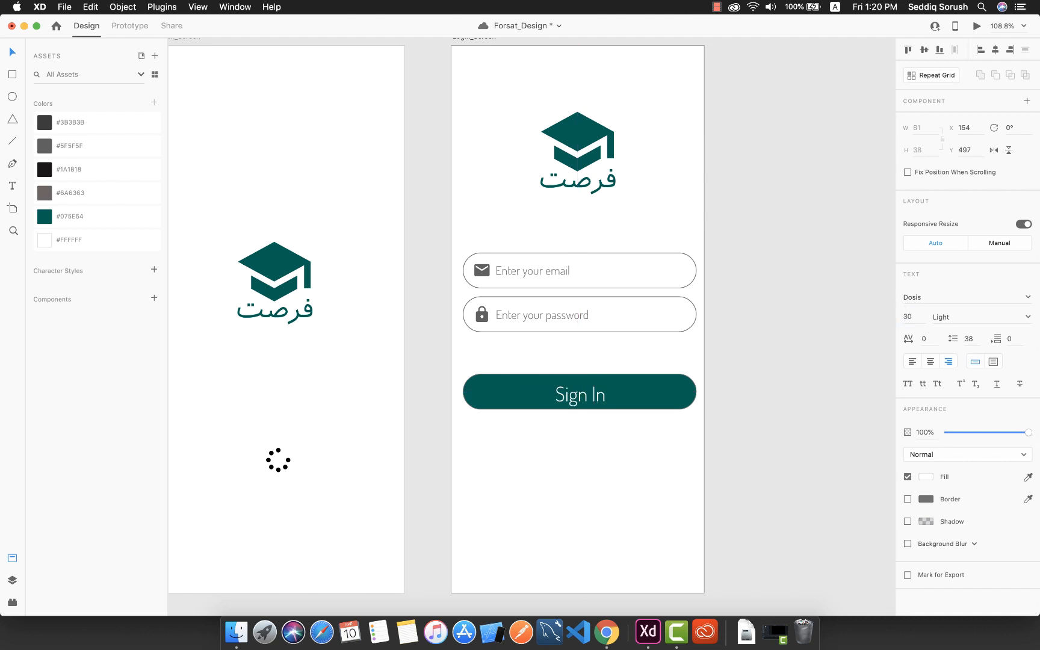
Step: Set the "Sign In" label to SemiBold with centred text alignment, keeping it centred on the green button
click(1030, 317)
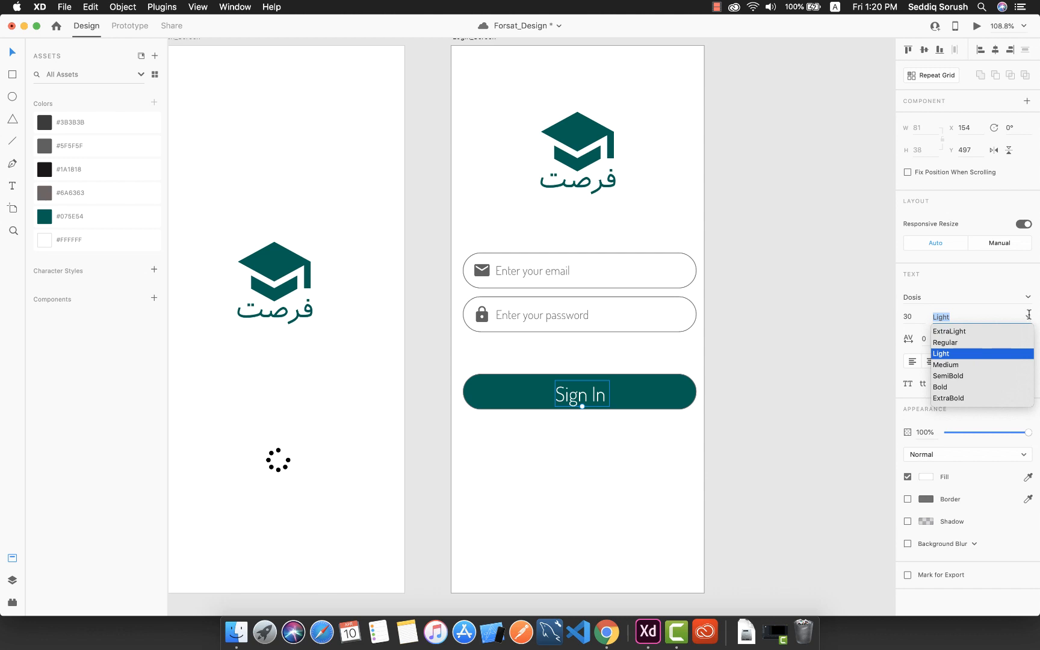
click(953, 374)
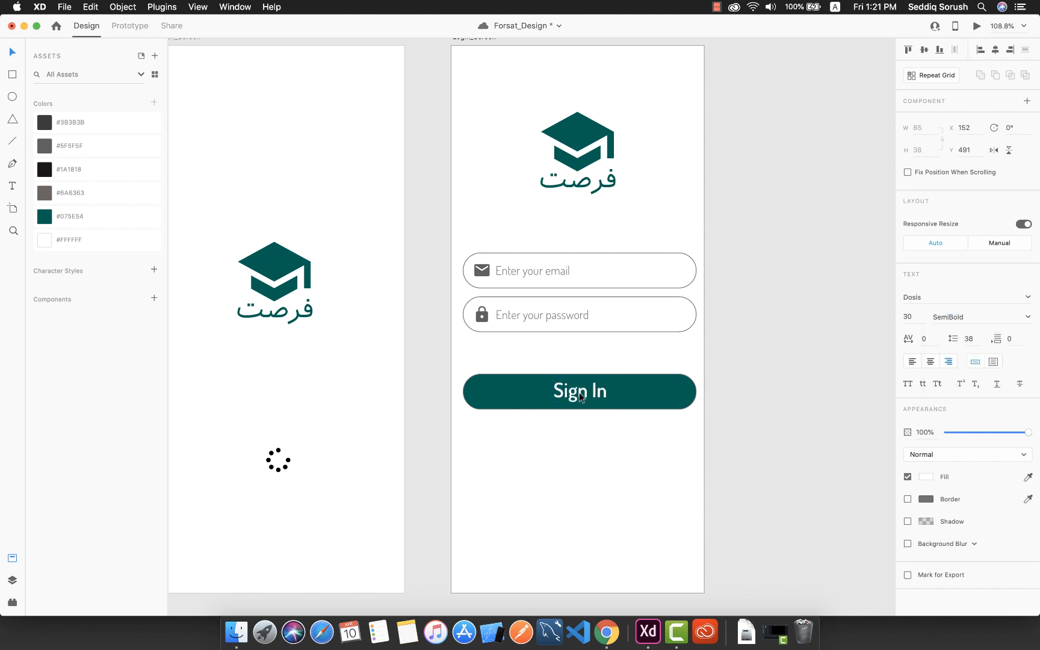
click(606, 443)
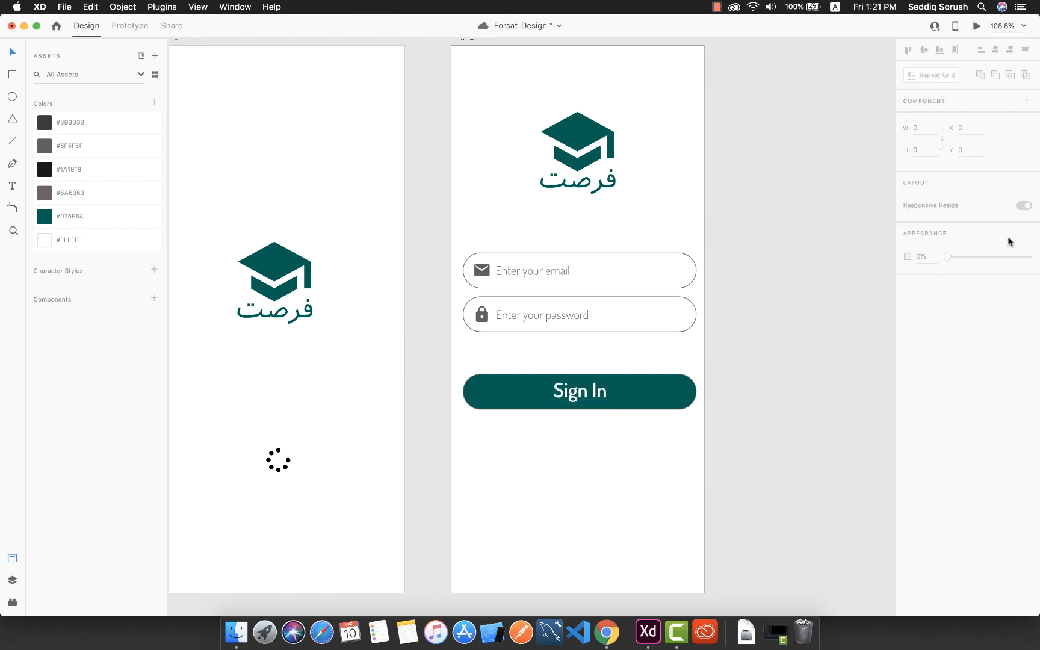
click(581, 393)
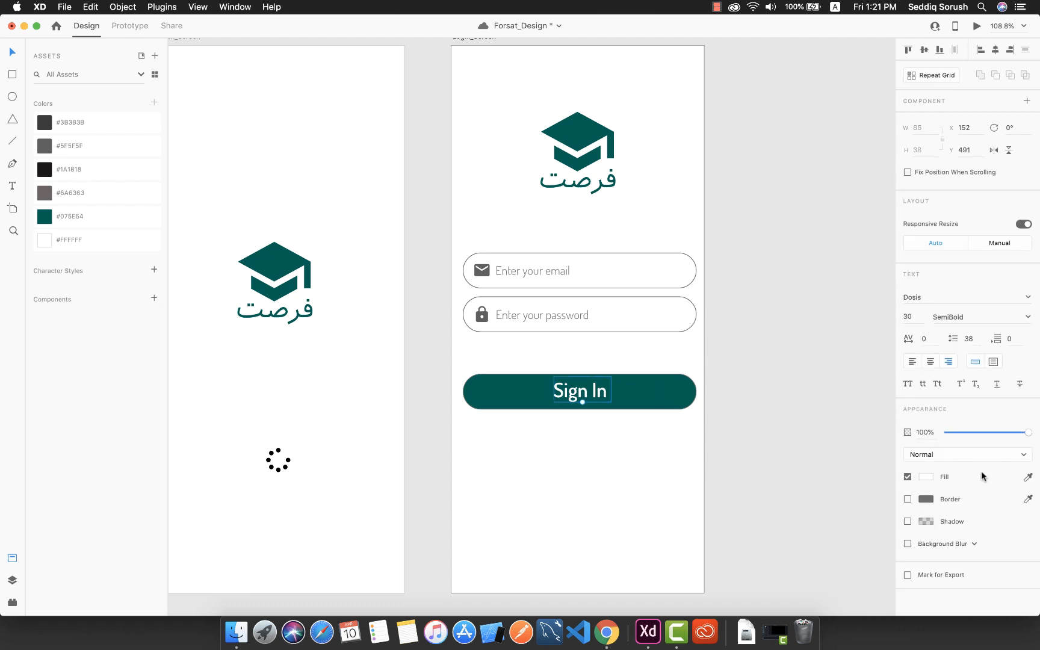
click(930, 362)
click(619, 458)
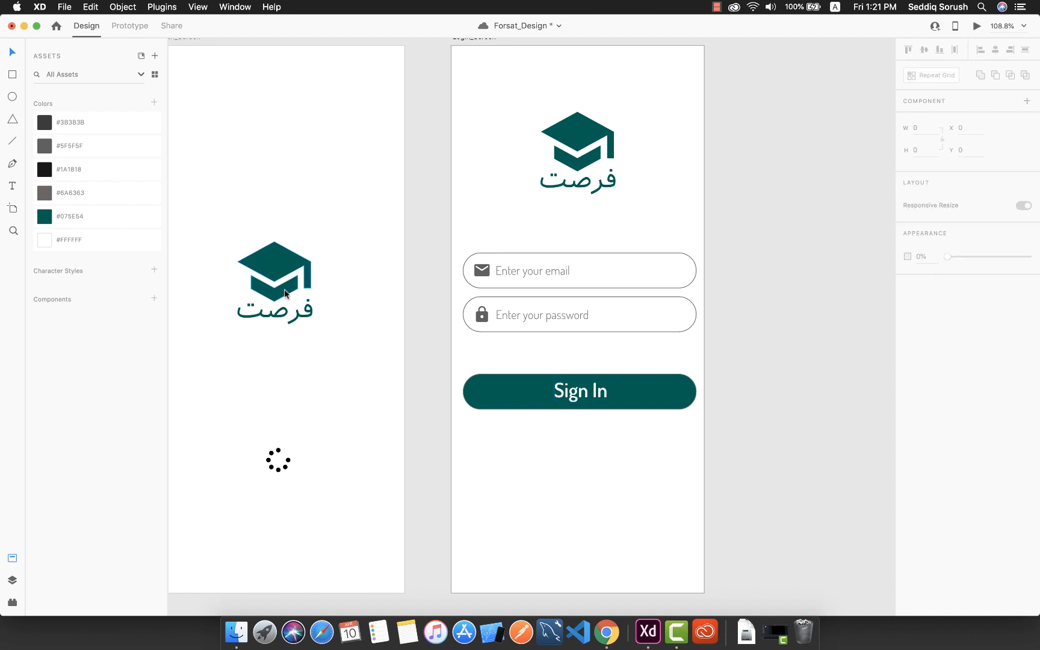
Step: Add the placeholder text "Pdf" on the green button, before the "Sign In" label
click(12, 184)
click(489, 392)
text(fdf)
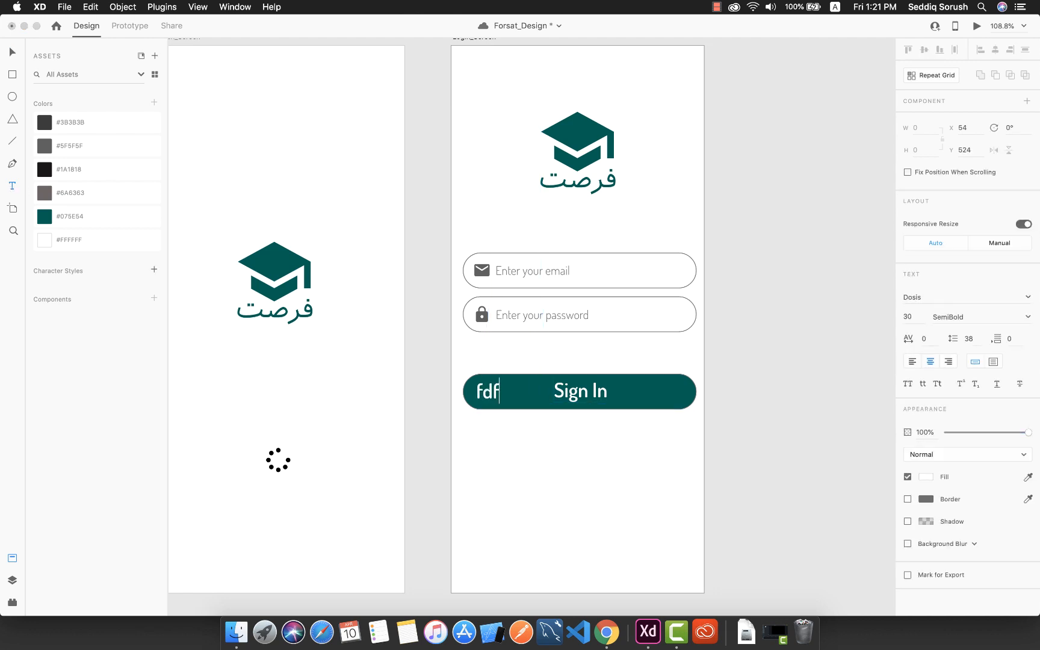
key(Escape)
Step: Give the placeholder text a #0F0E0E border and a #080808 fill
click(926, 499)
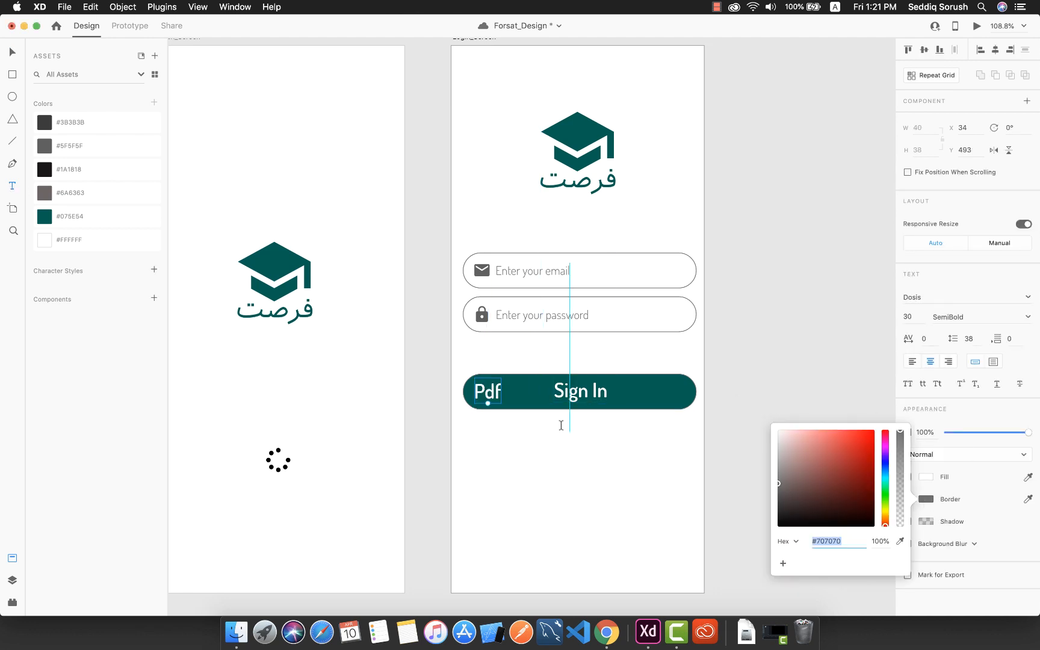
click(784, 520)
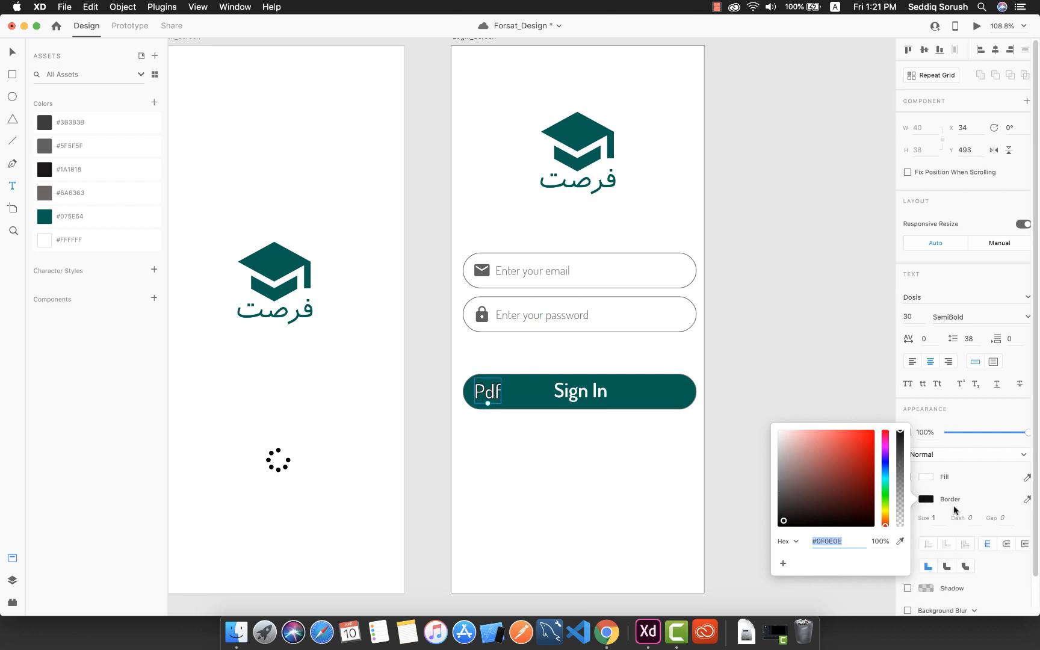
click(926, 477)
click(783, 501)
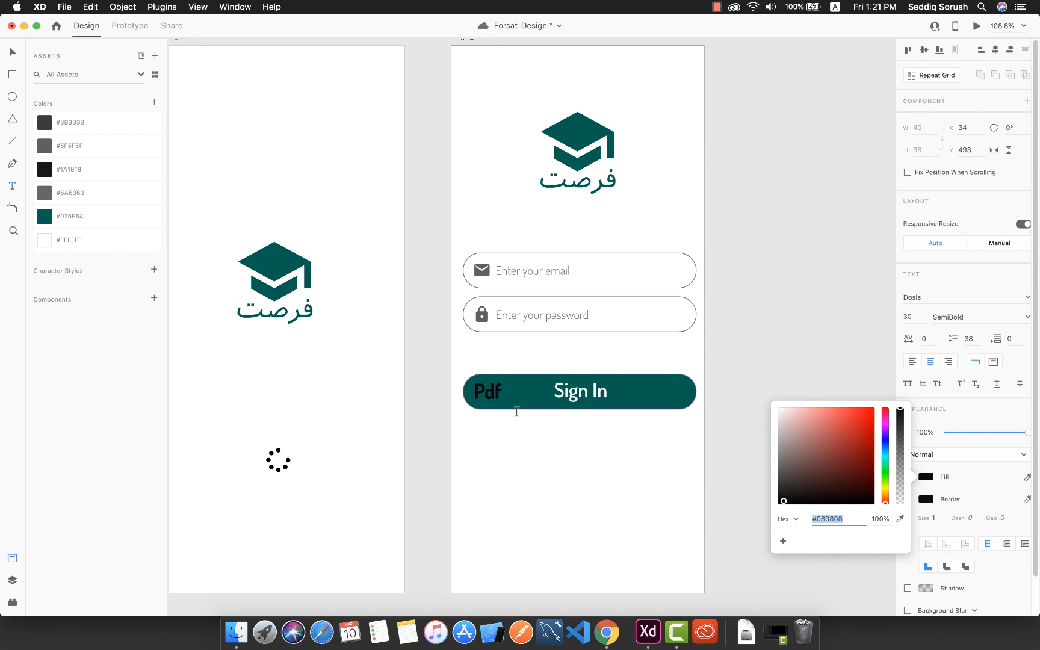
Step: Move the placeholder text below the green button and replace its wording with "Don't have an account ?"
double_click(486, 391)
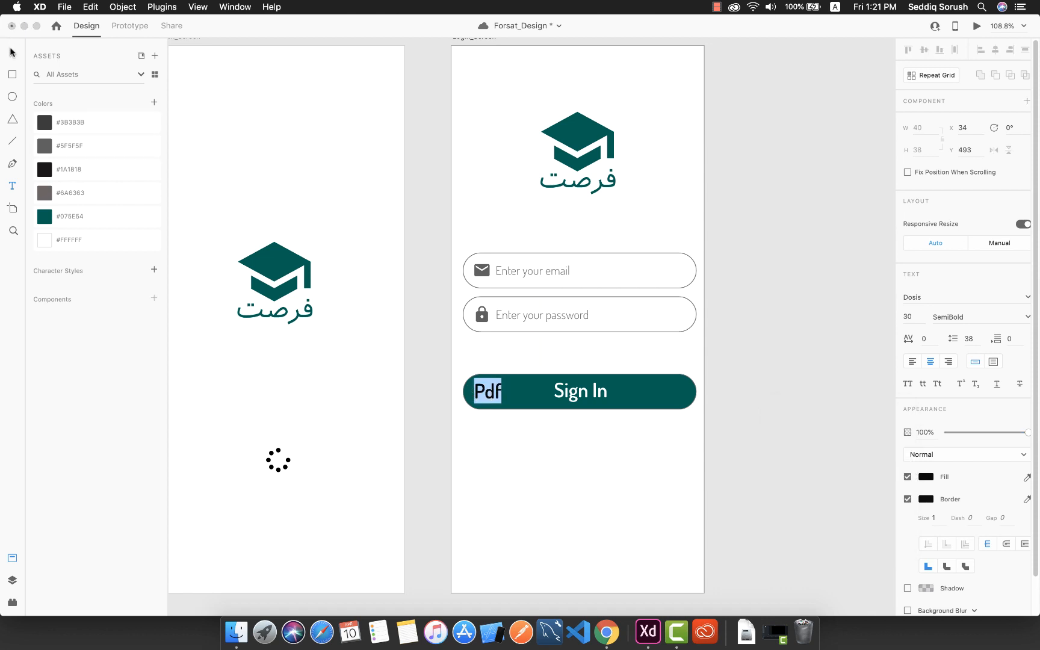
key(Escape)
drag(489, 395, 511, 440)
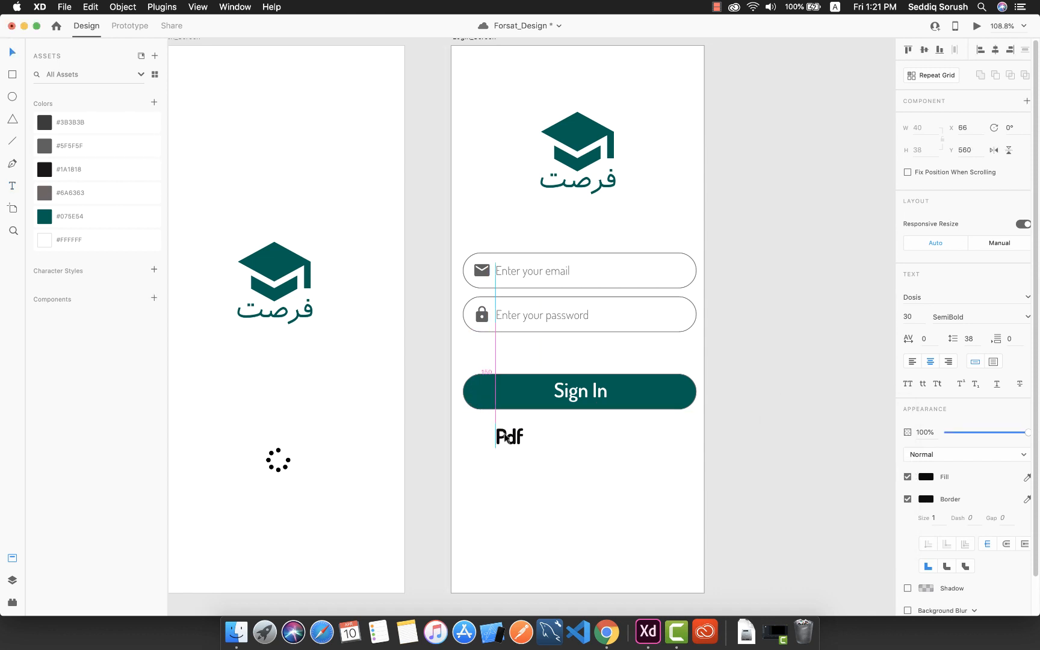
double_click(509, 441)
text(Dont)
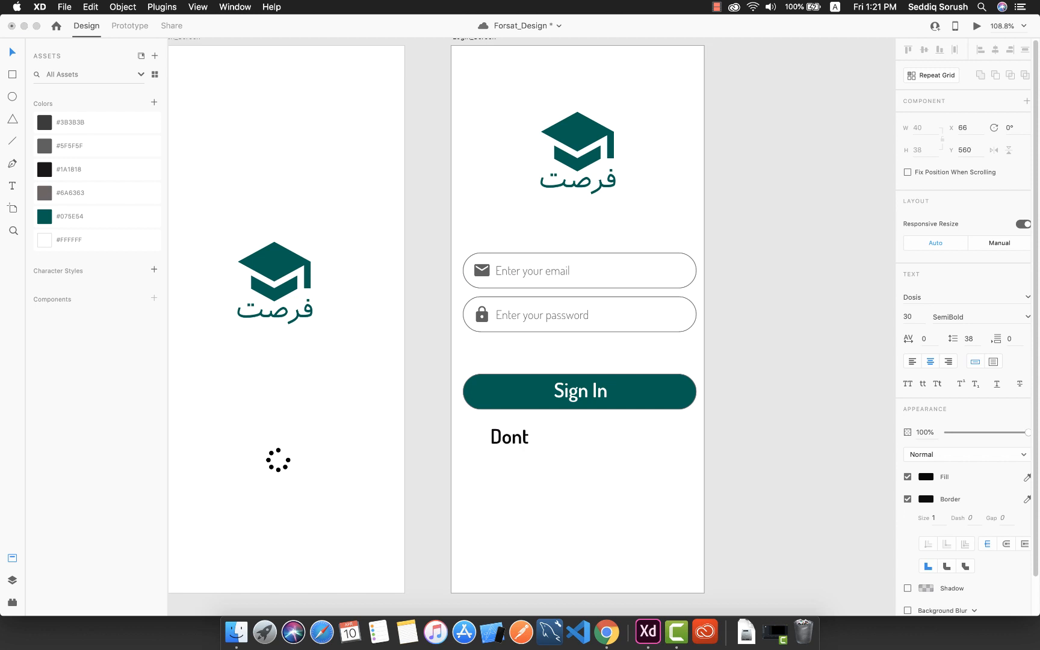
key(BackSpace)
text('t h)
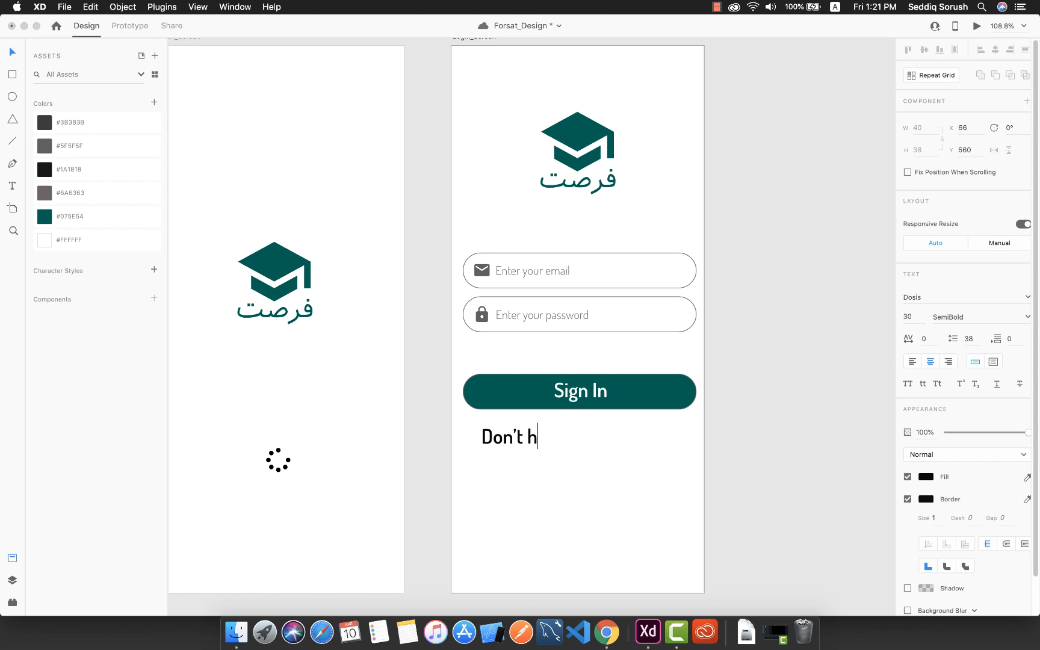
text(ave an account)
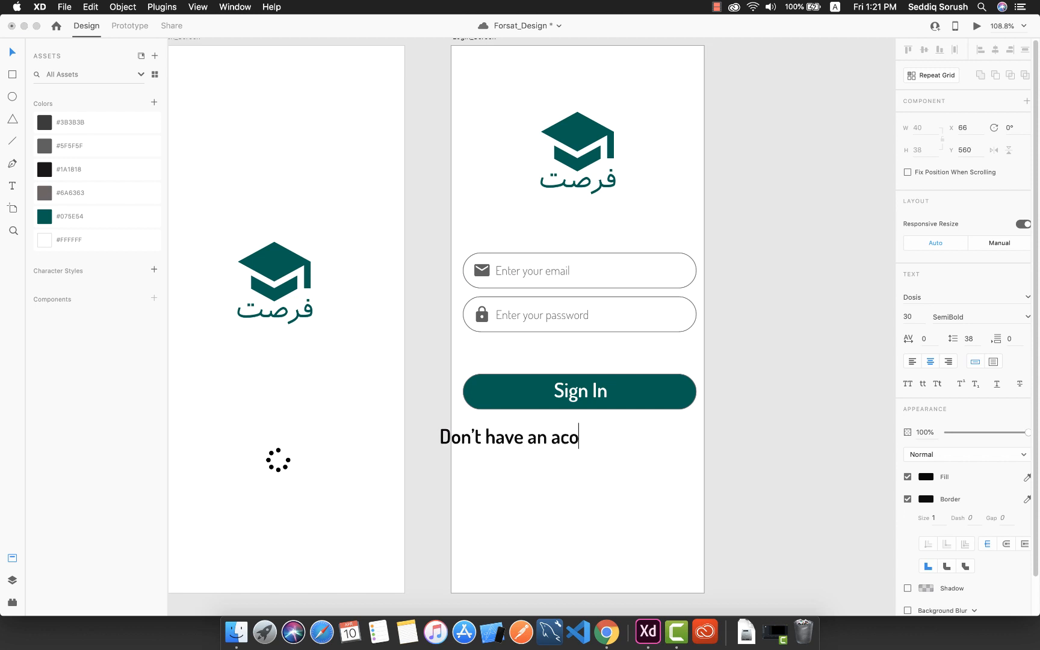
text( ?)
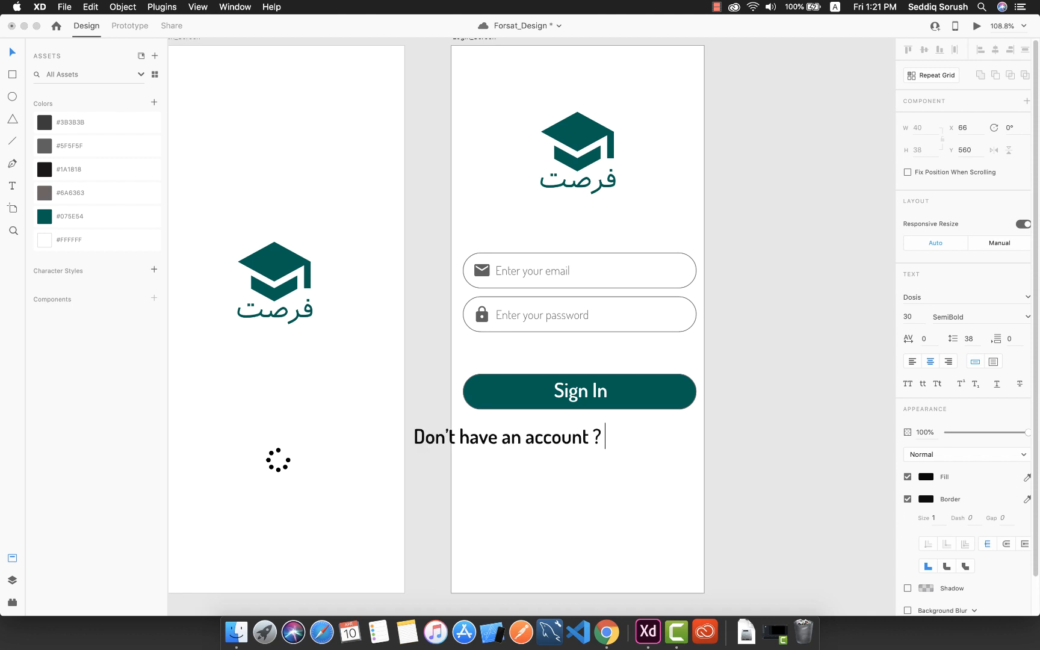
key(Escape)
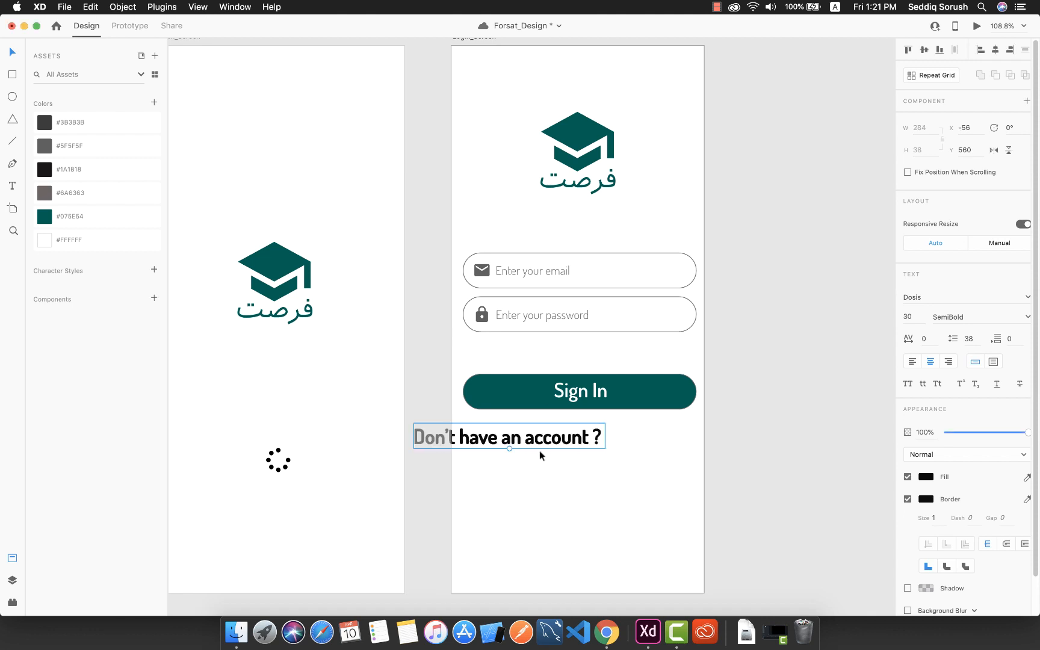
Step: Set the account question to Regular weight, fill it with the saved colour #3B3B3B and turn off its border
click(1028, 317)
click(951, 345)
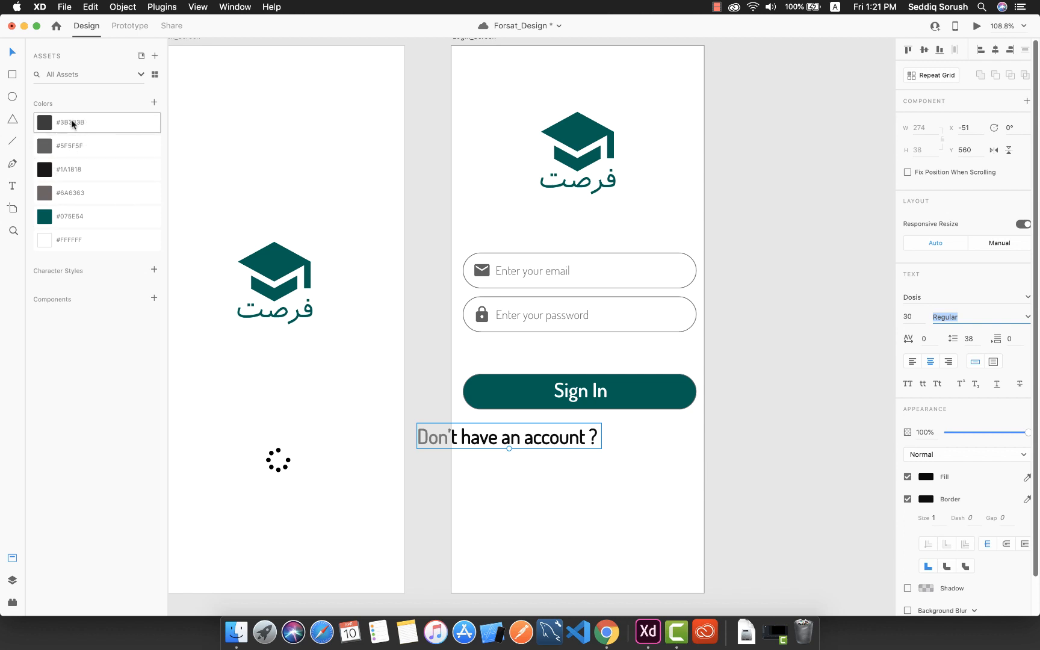
click(78, 172)
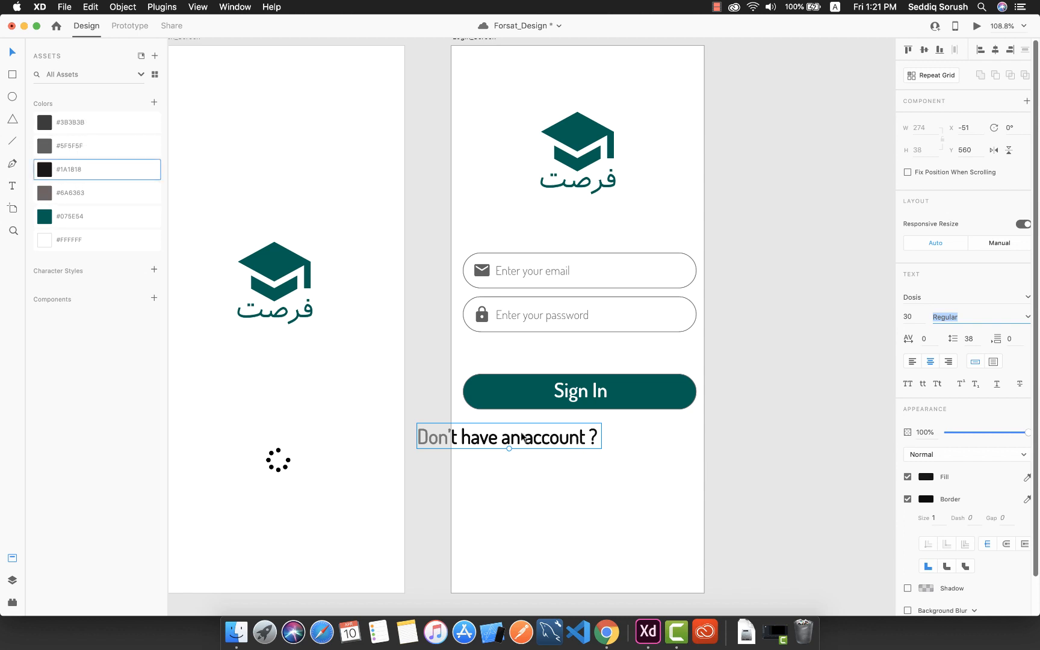
click(76, 126)
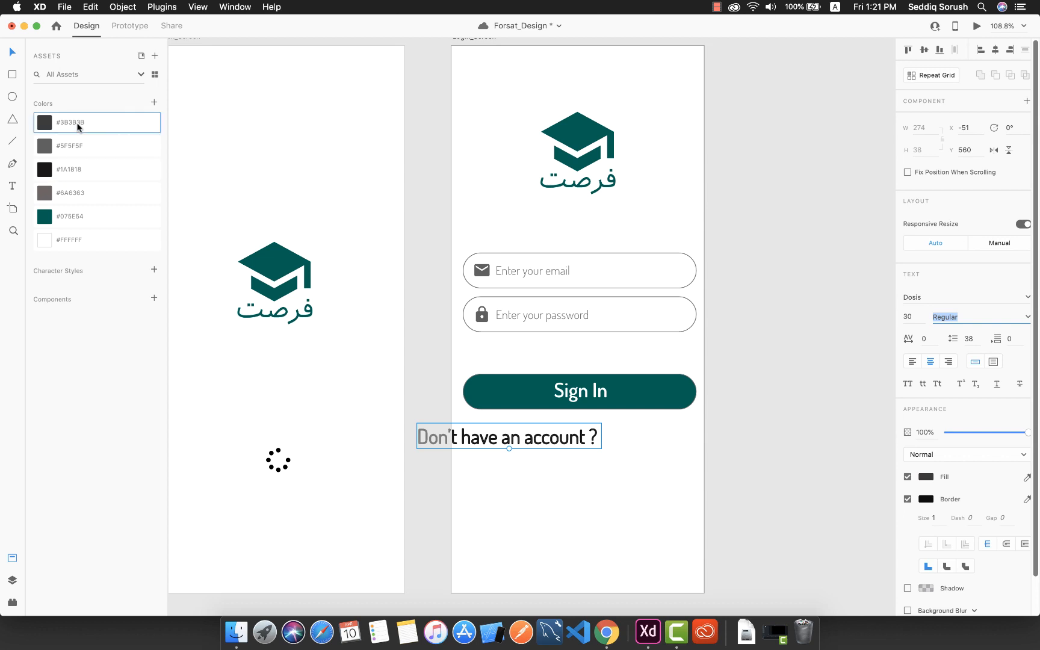
click(907, 499)
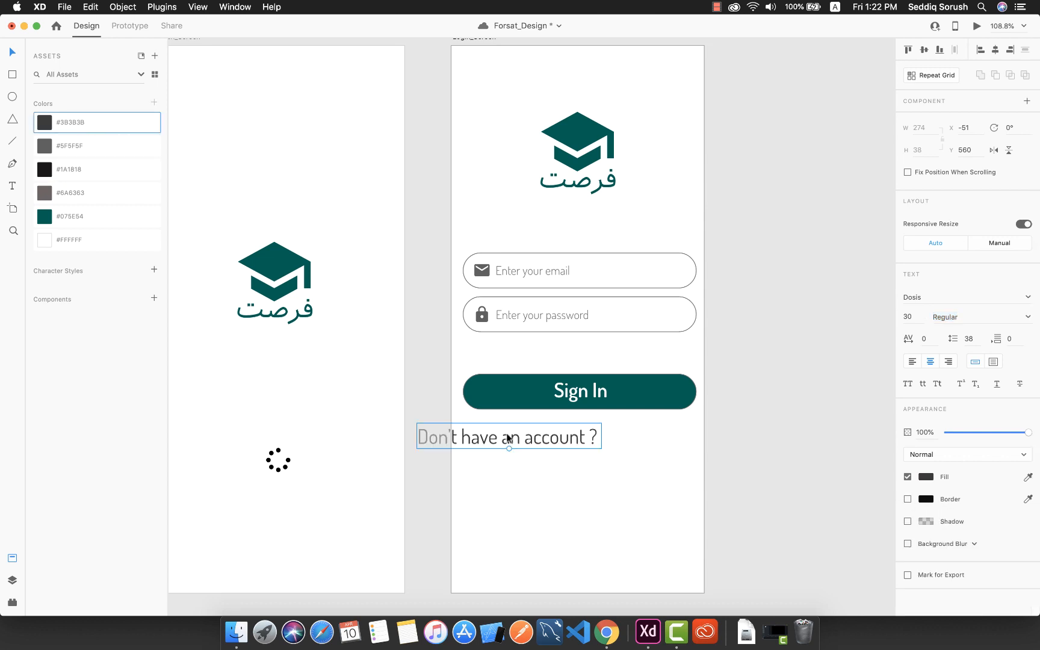
Step: Shrink the account question and position it just beneath the "Sign In" button, inside the artboard
drag(509, 438, 576, 430)
click(573, 447)
click(567, 430)
click(574, 449)
click(579, 429)
click(613, 458)
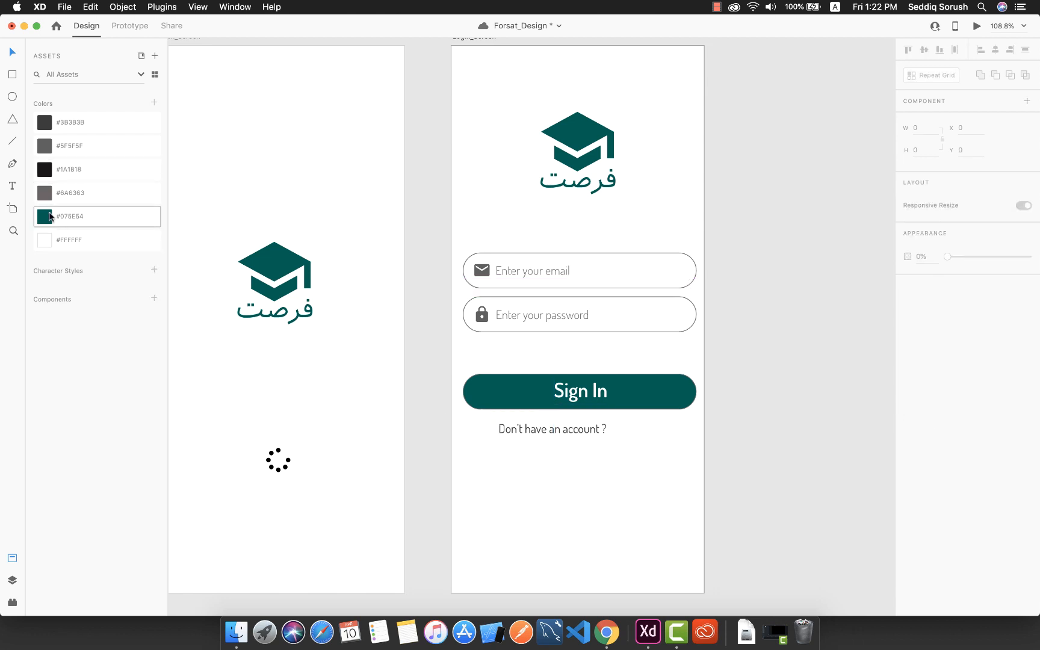
Step: Add the text "Sign Up" after the account question and set its weight to Medium
click(12, 186)
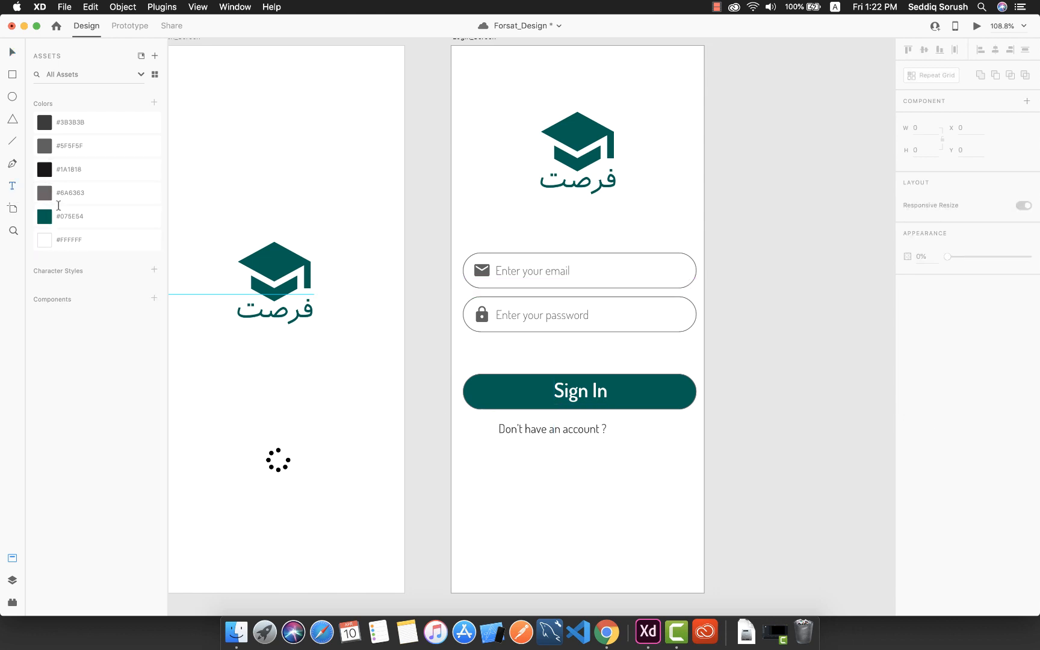
click(641, 433)
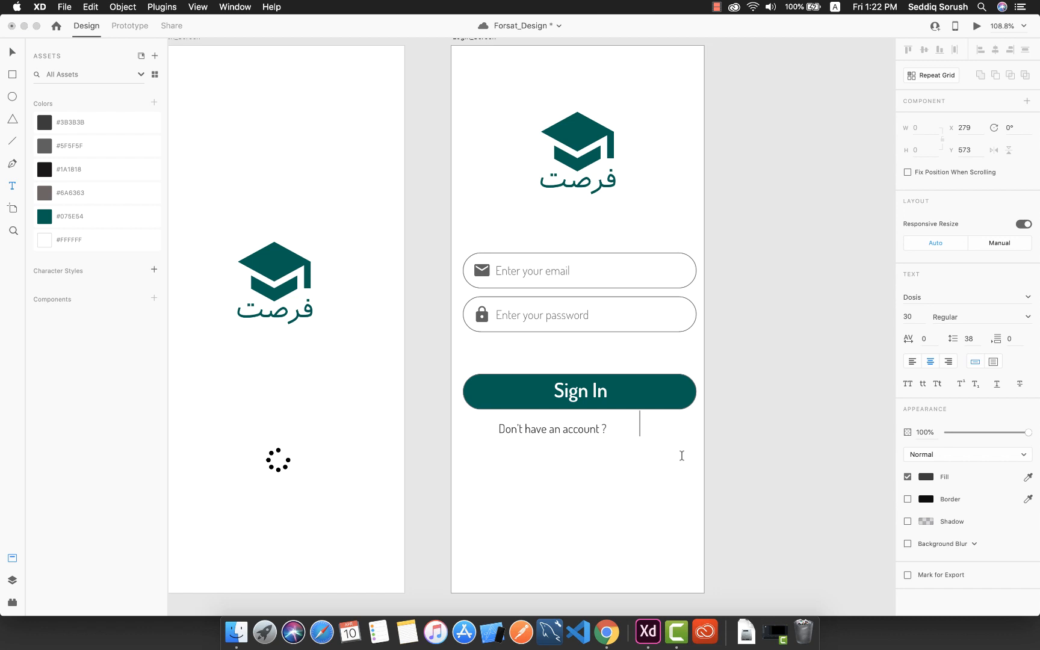
text(Sing)
key(BackSpace)
key(BackSpace)
text(gn Up)
key(Escape)
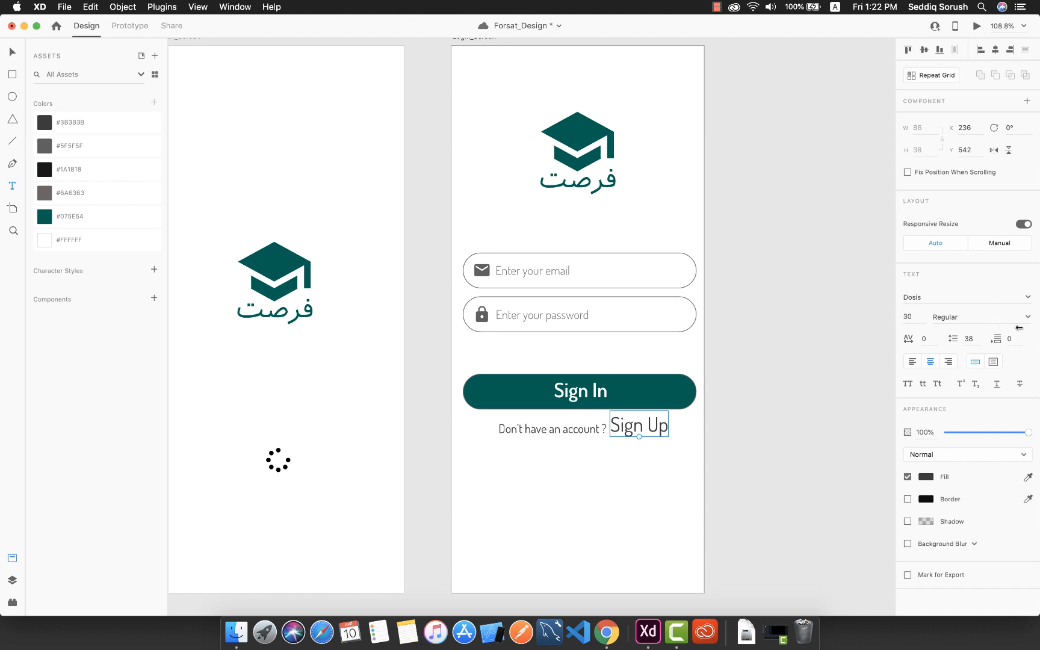
click(1026, 317)
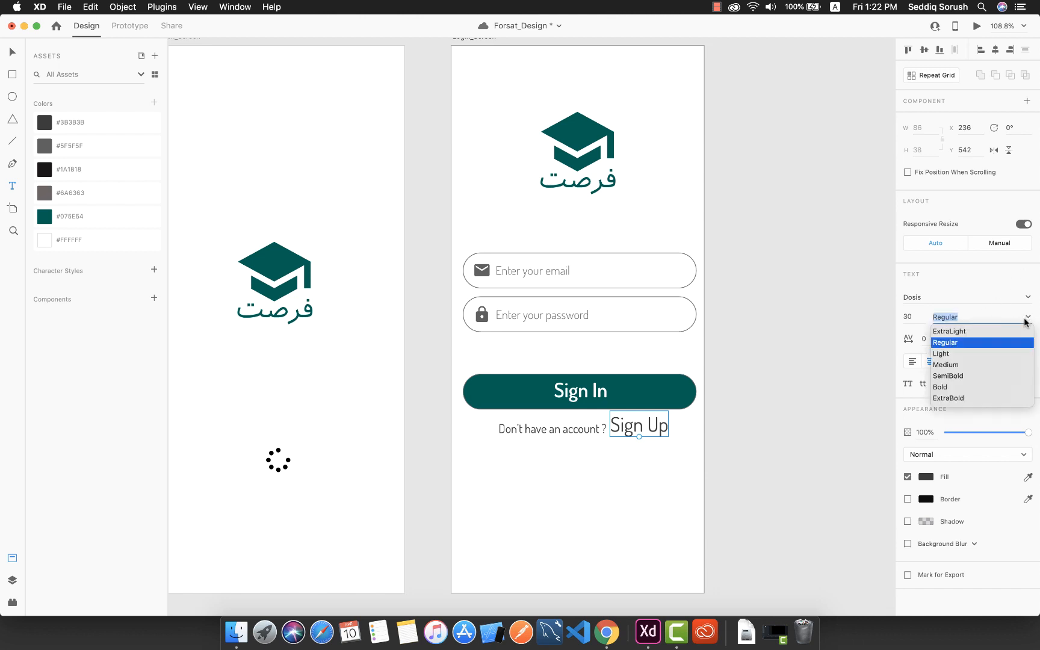
click(956, 364)
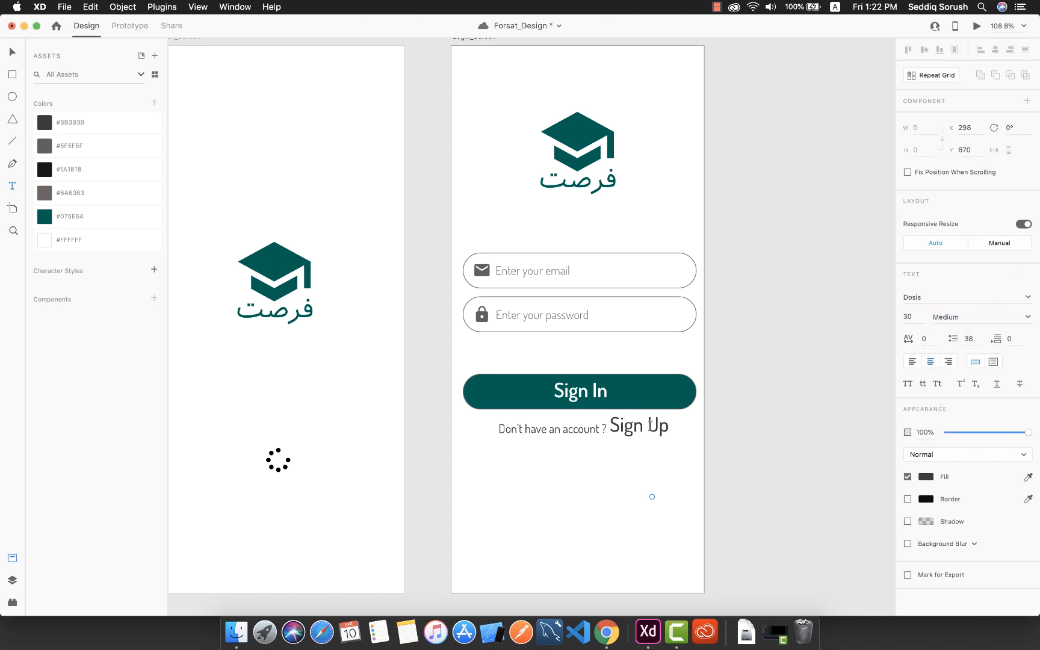
Step: Shrink "Sign Up" to size 26 beside the account question and move both texts a little lower beneath the green button
key(Escape)
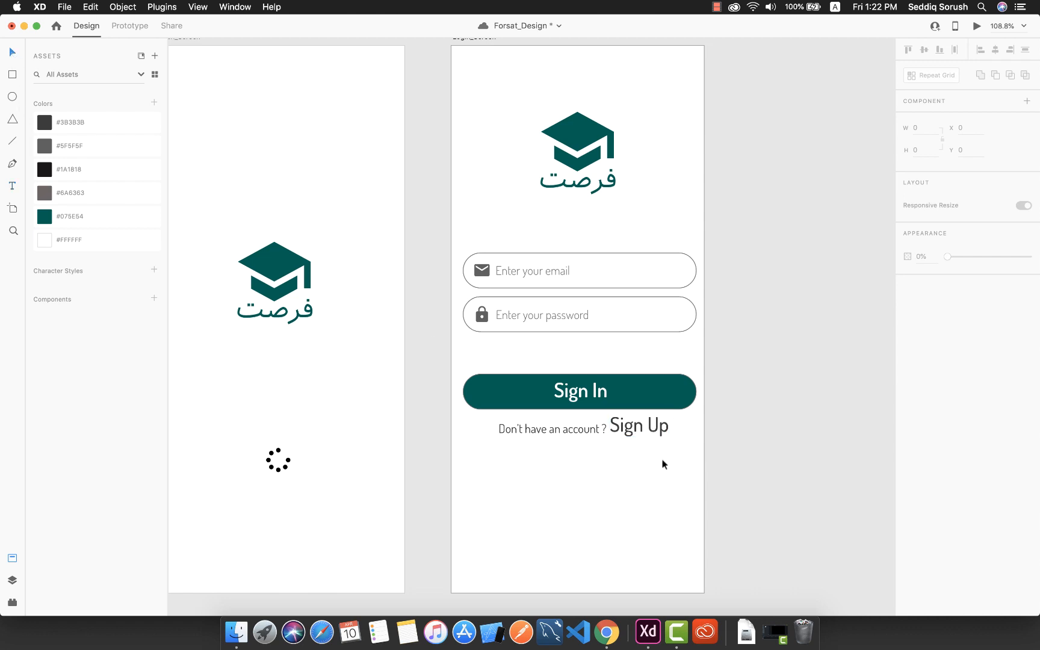
drag(638, 431, 648, 434)
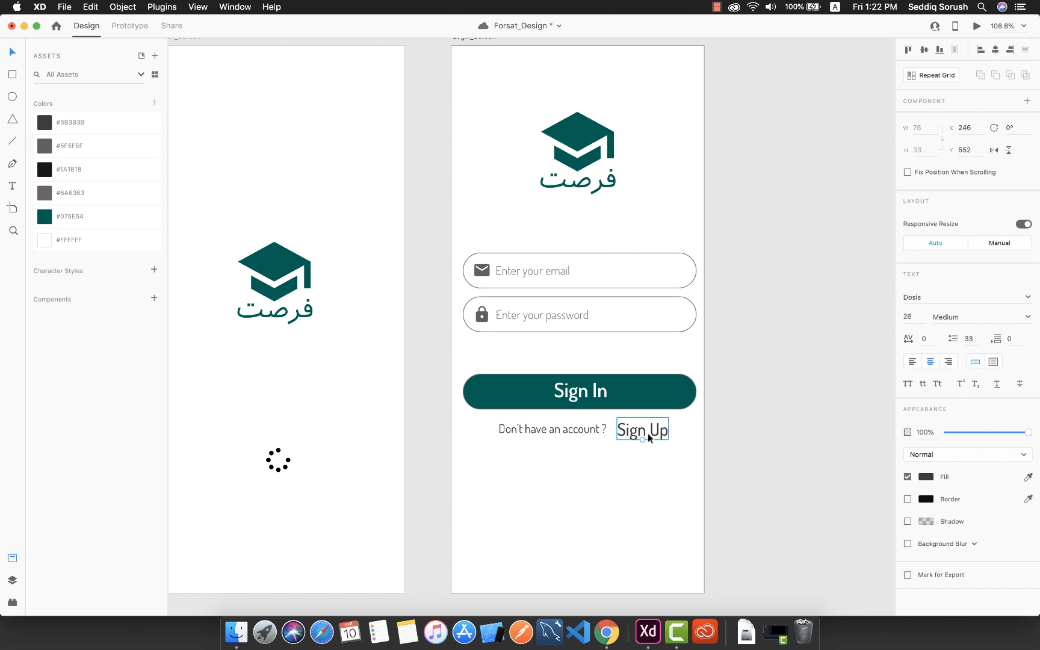
drag(580, 432, 580, 440)
drag(657, 431, 655, 441)
click(645, 467)
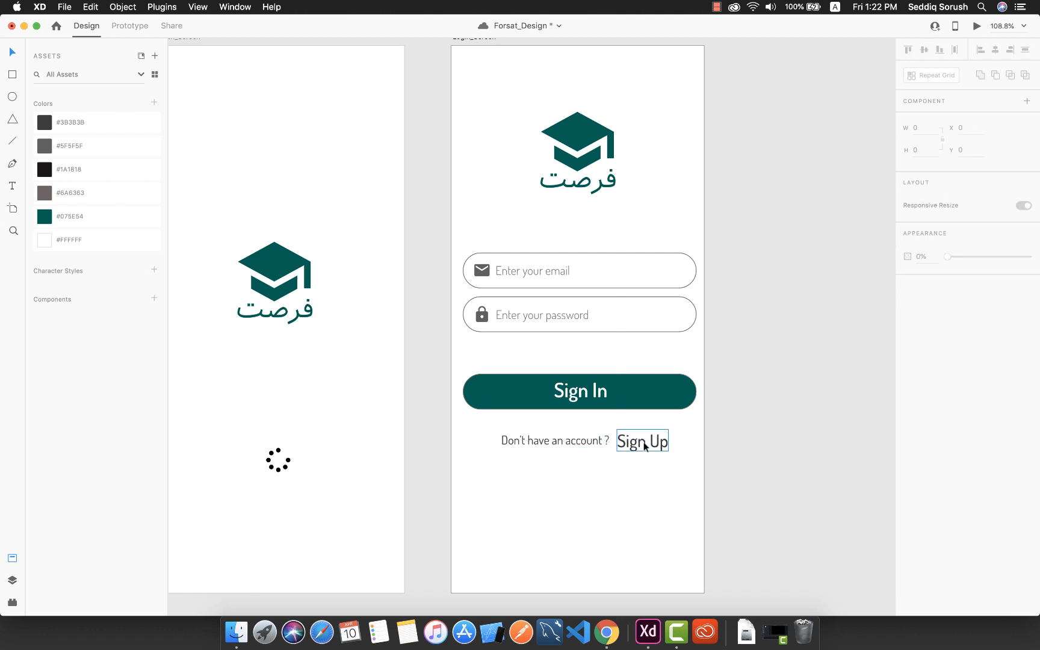
Step: Fill "Sign Up" with the saved green #075E54 and make the text slightly smaller
click(644, 445)
click(47, 215)
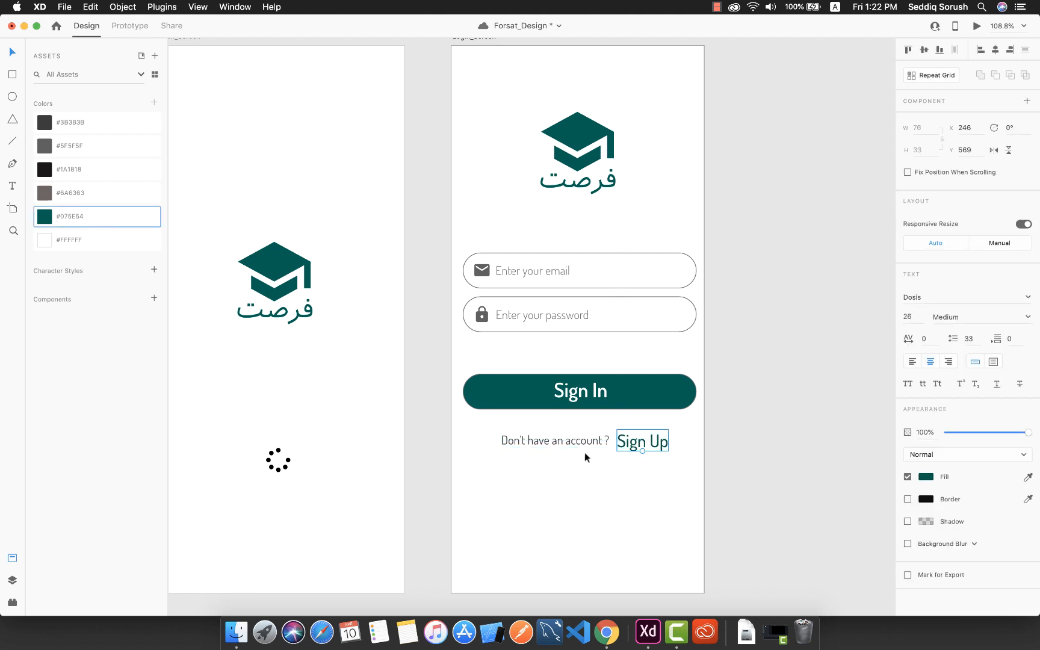
click(585, 454)
click(650, 444)
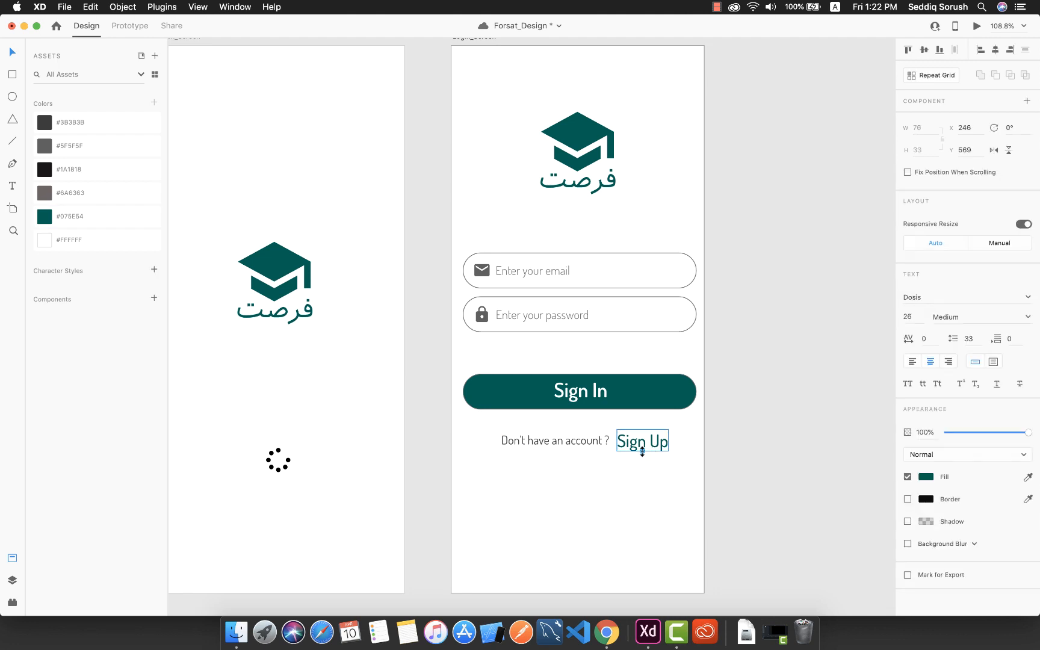
drag(642, 451, 642, 445)
click(638, 474)
Step: Align the account question with "Sign Up" and shift both together towards the artboard's right edge, to about X 109, Y 582
drag(574, 446, 580, 448)
click(654, 481)
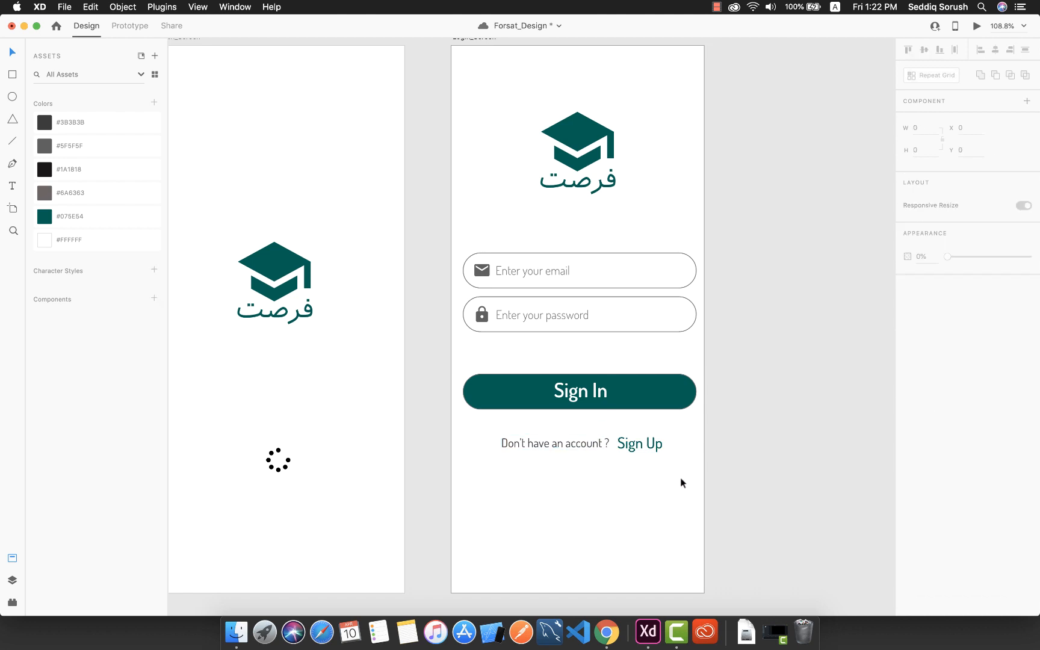
drag(679, 478, 497, 434)
drag(593, 446, 618, 447)
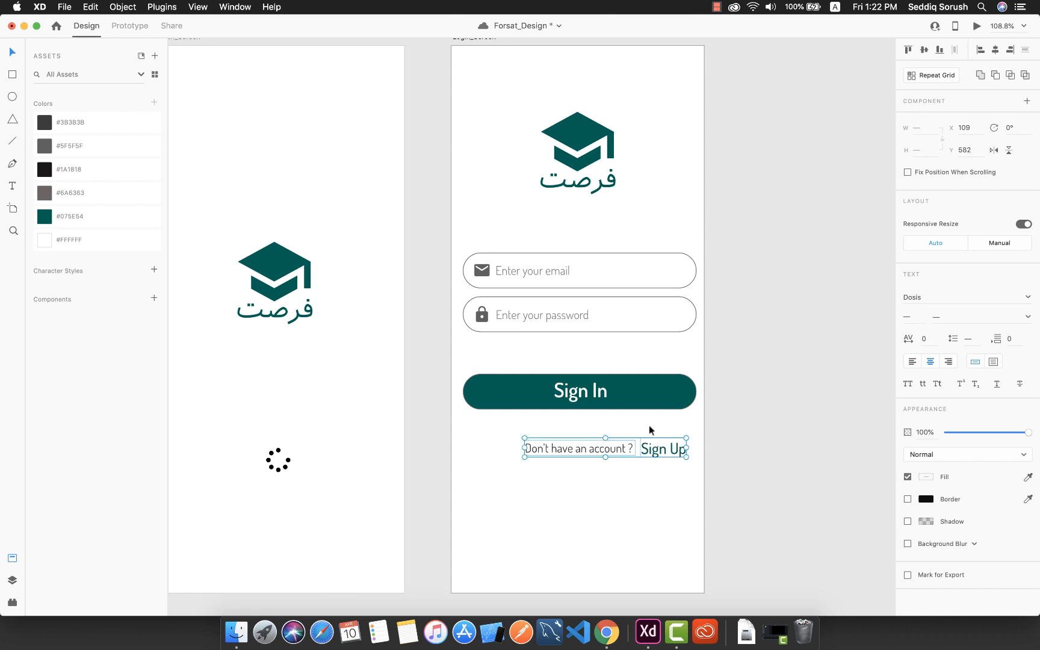
click(676, 422)
drag(684, 420, 469, 206)
drag(681, 425, 521, 97)
drag(586, 130, 585, 143)
key(super+z)
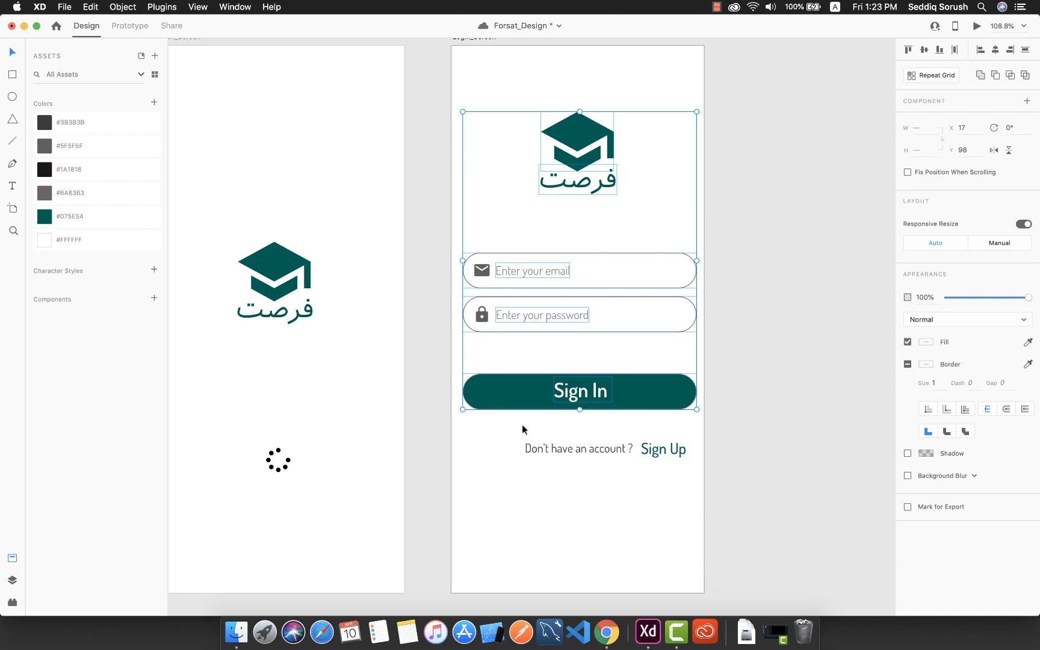
Step: Move the logo, both input fields with their icons and the Sign In button down together to about Y 120
drag(694, 429, 438, 123)
drag(565, 146, 568, 161)
click(583, 506)
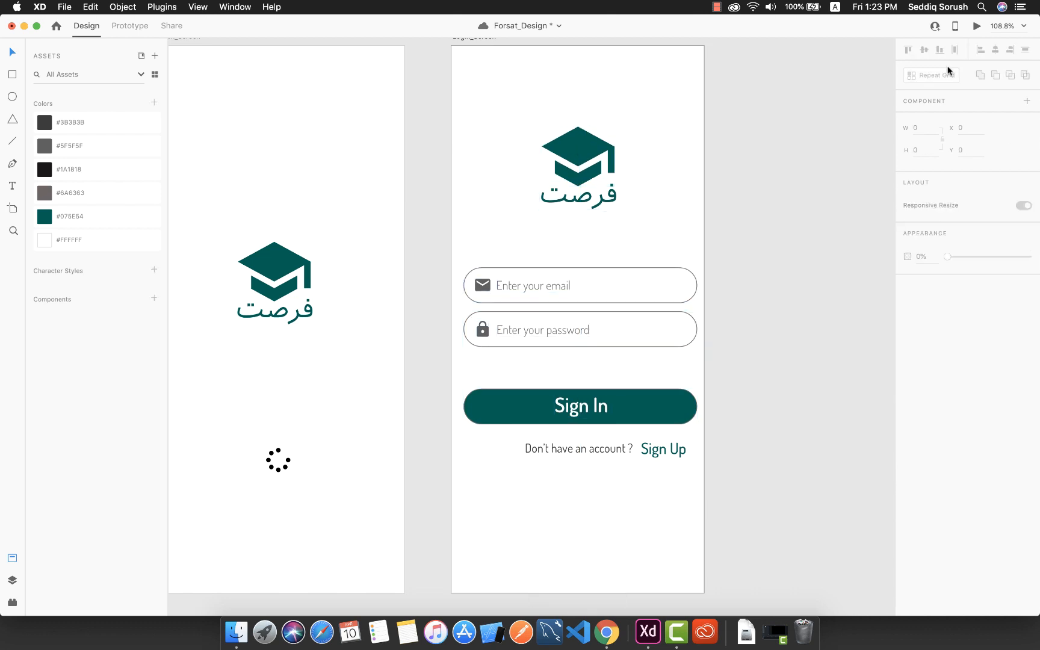
Step: Preview the login screen and close the preview window
click(977, 27)
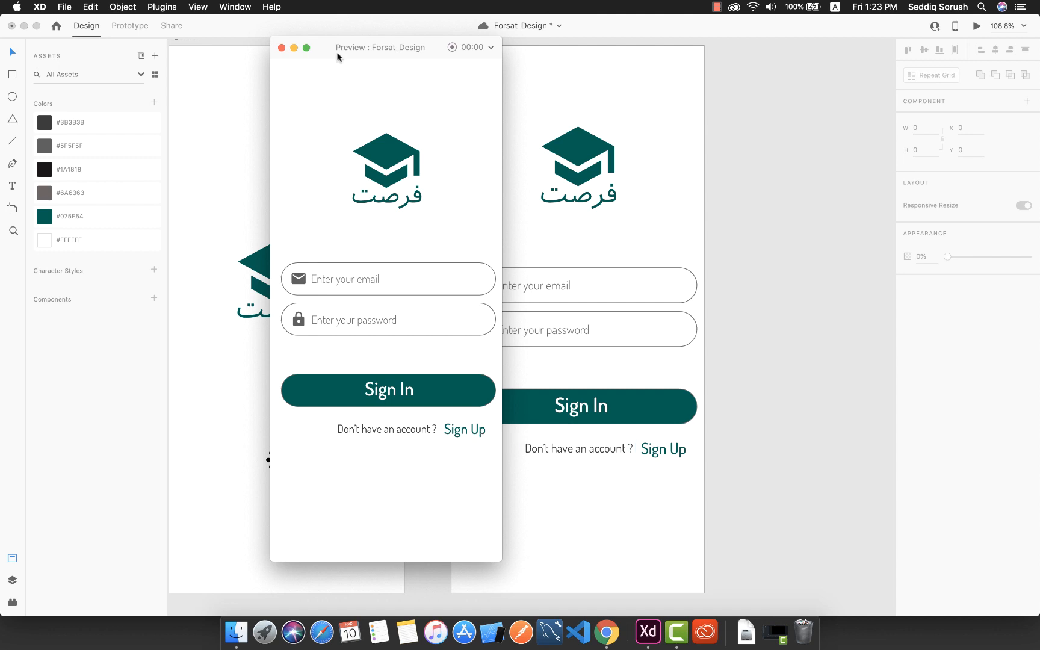
drag(323, 48, 324, 46)
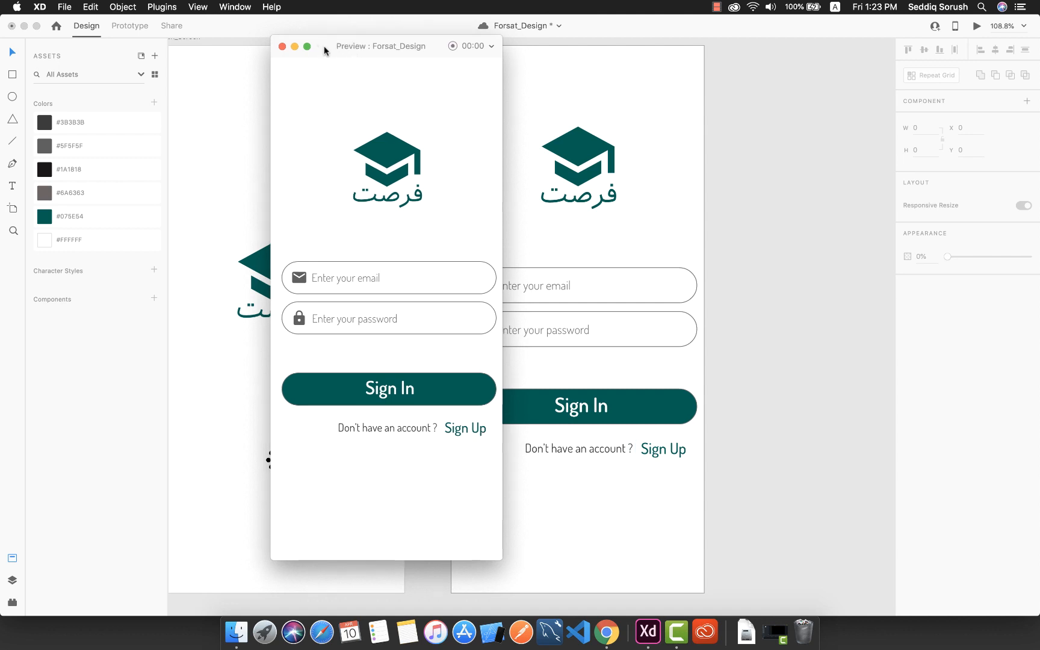
click(283, 47)
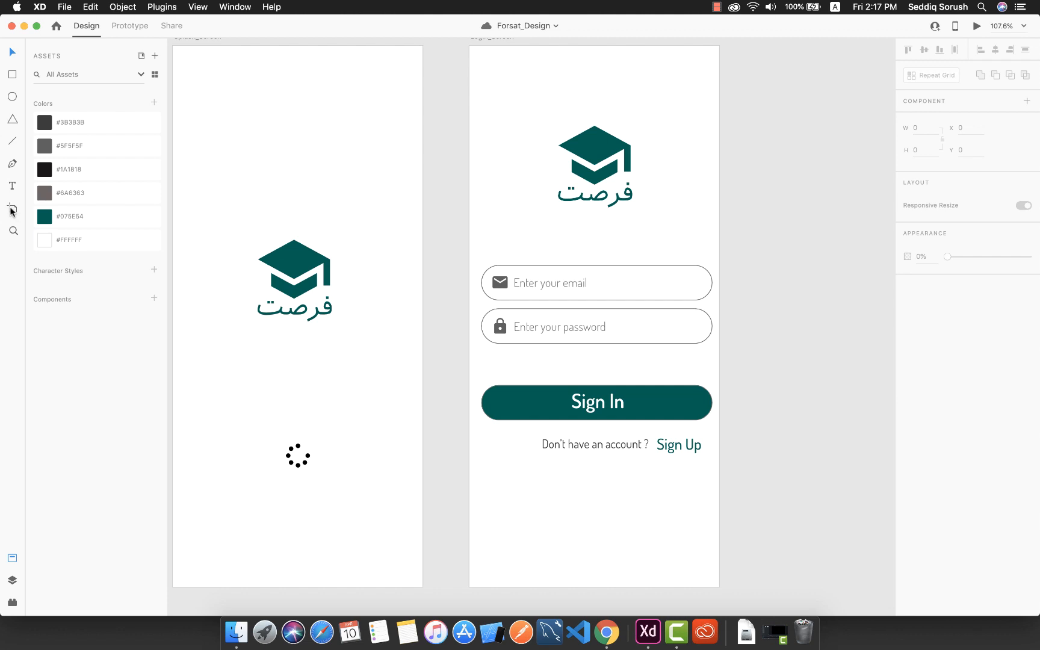
Step: Add a new 375 × 812 iPhone X/XS/11 Pro artboard below the splash screen
click(12, 211)
scroll(599, 350, down, 5)
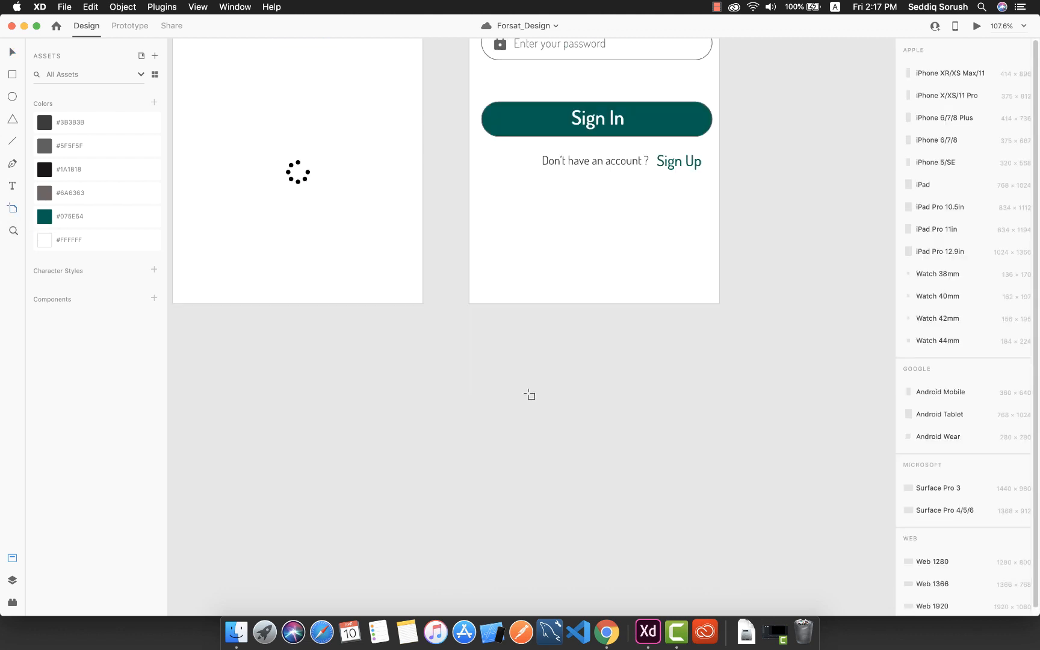
scroll(529, 395, down, 2)
click(510, 297)
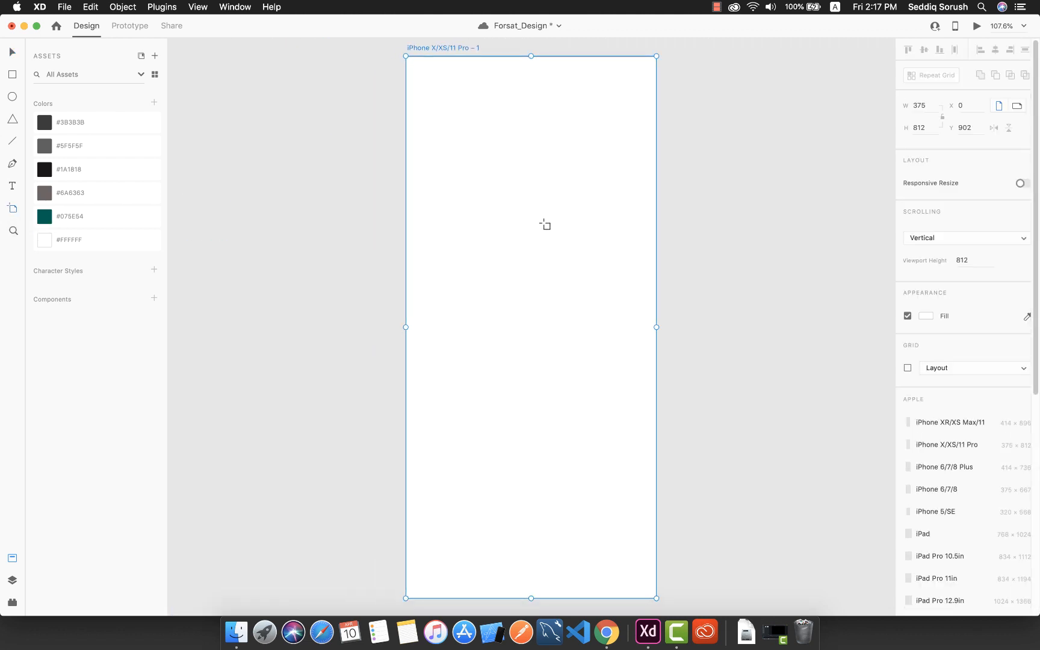
Step: Rename the new artboard as Register_Screen
scroll(471, 320, up, 4)
double_click(447, 305)
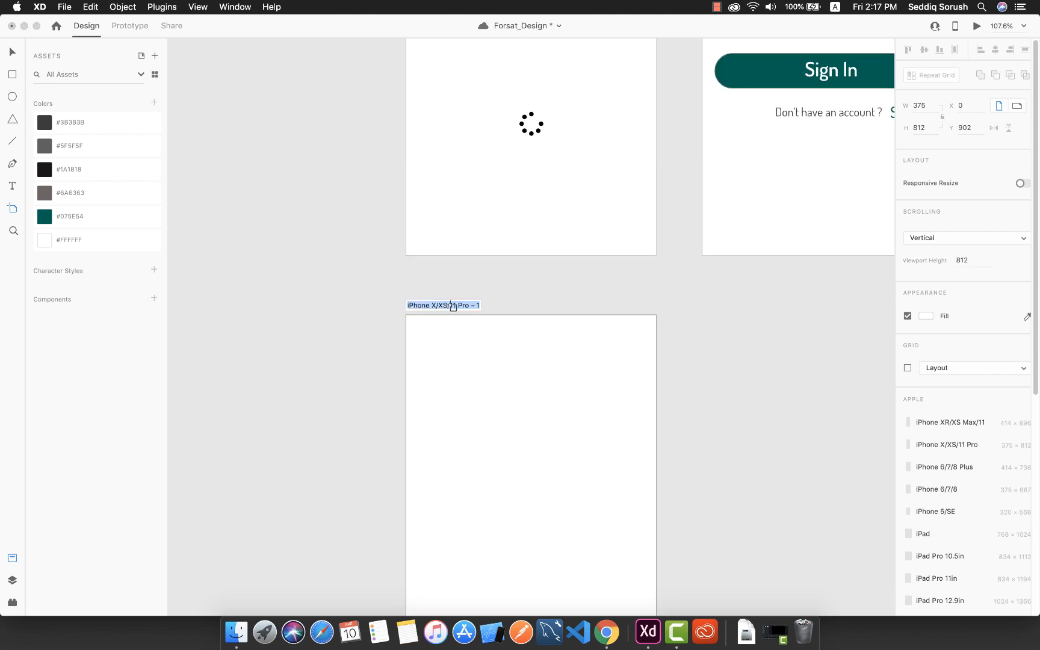
text(Register_Screen)
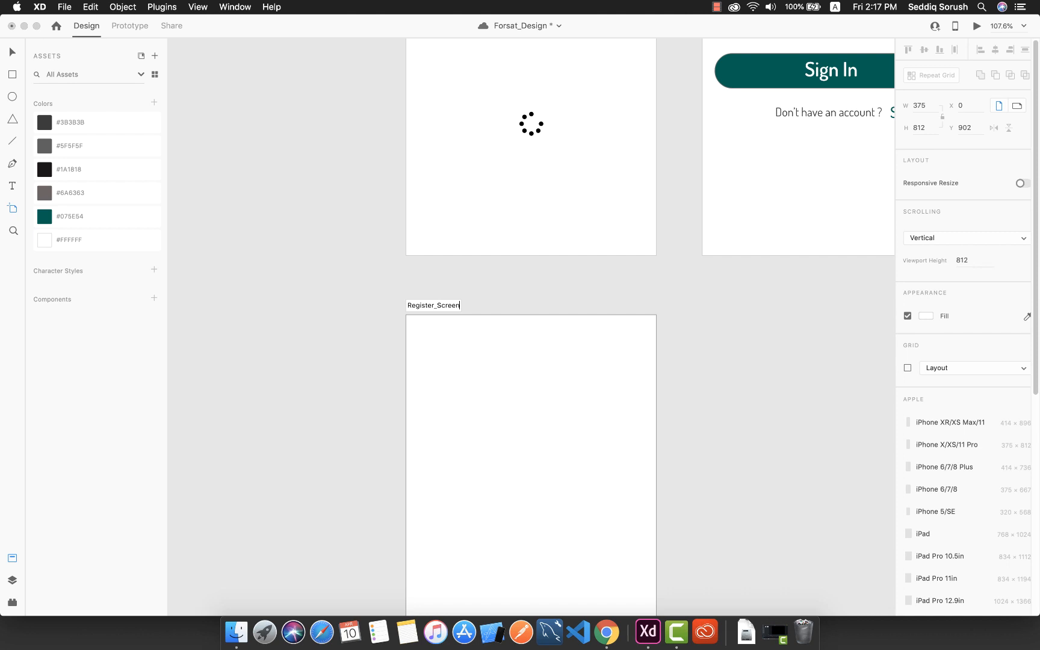
key(Return)
click(13, 54)
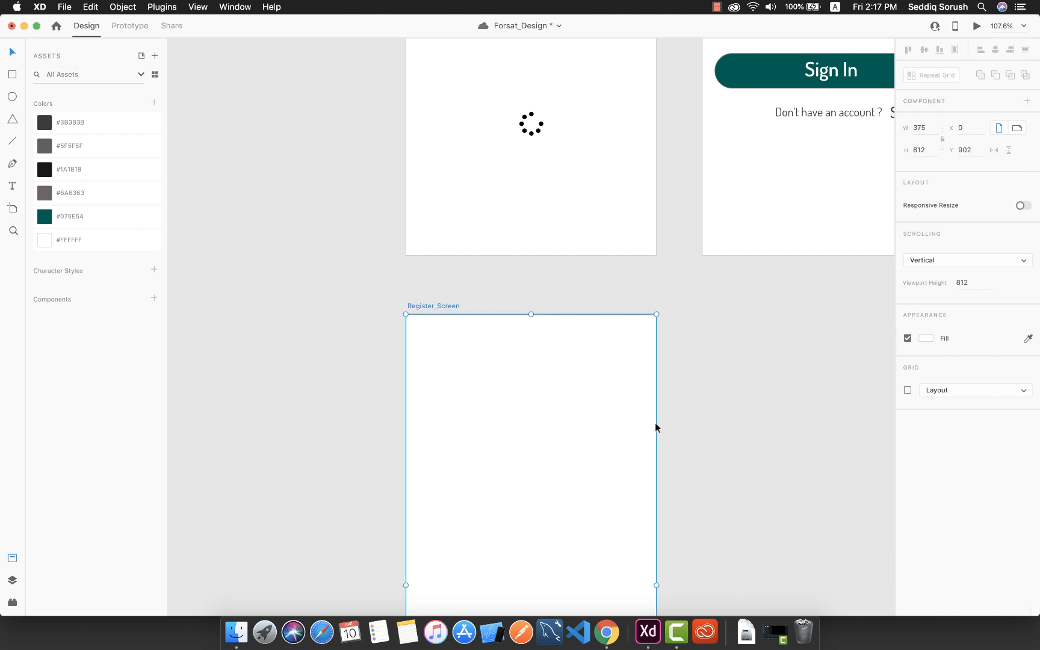
Step: Move the Register_Screen artboard directly beneath Login_Screen, to about X 445, Y 919
key(super+0)
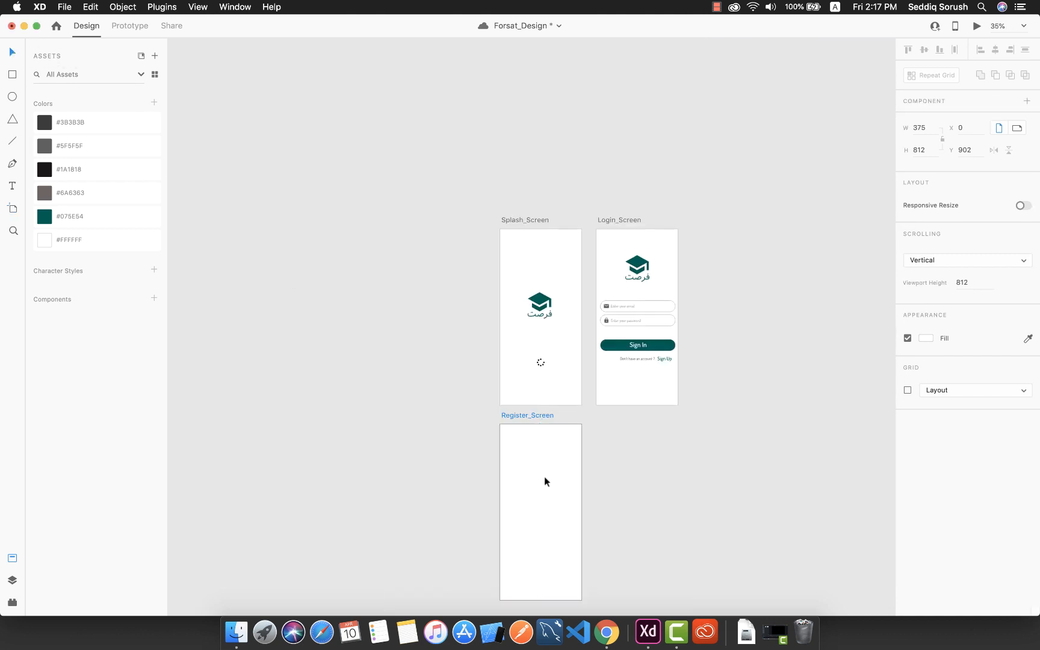
drag(544, 461, 646, 466)
scroll(646, 461, right, 4)
scroll(645, 461, down, 3)
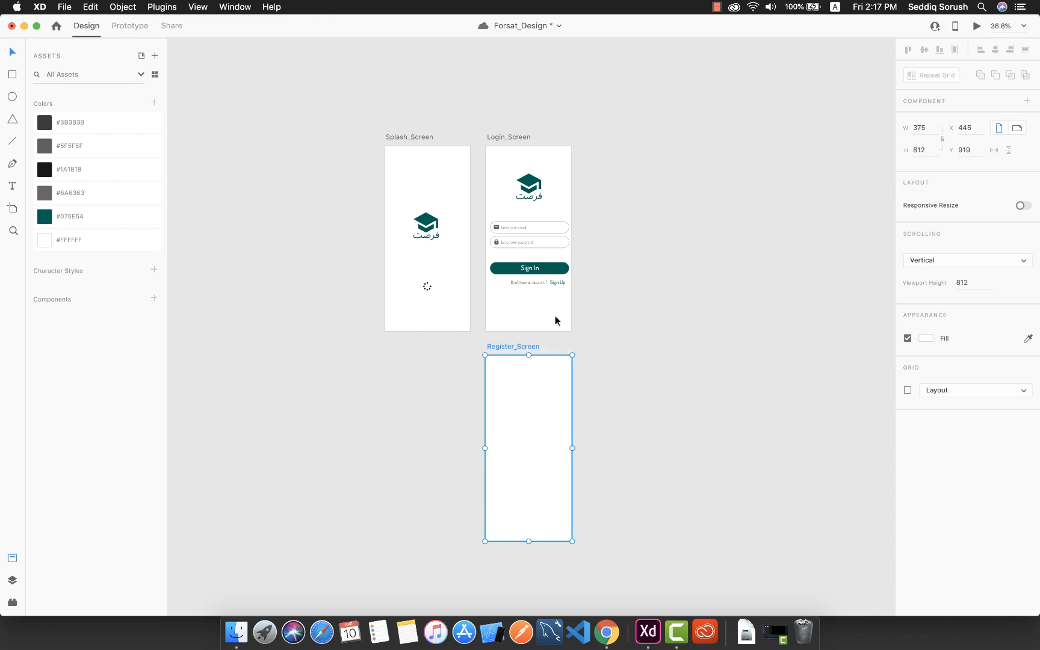
Step: Copy the whole content of Login_Screen into Register_Screen
scroll(555, 316, down, 2)
scroll(554, 319, up, 5)
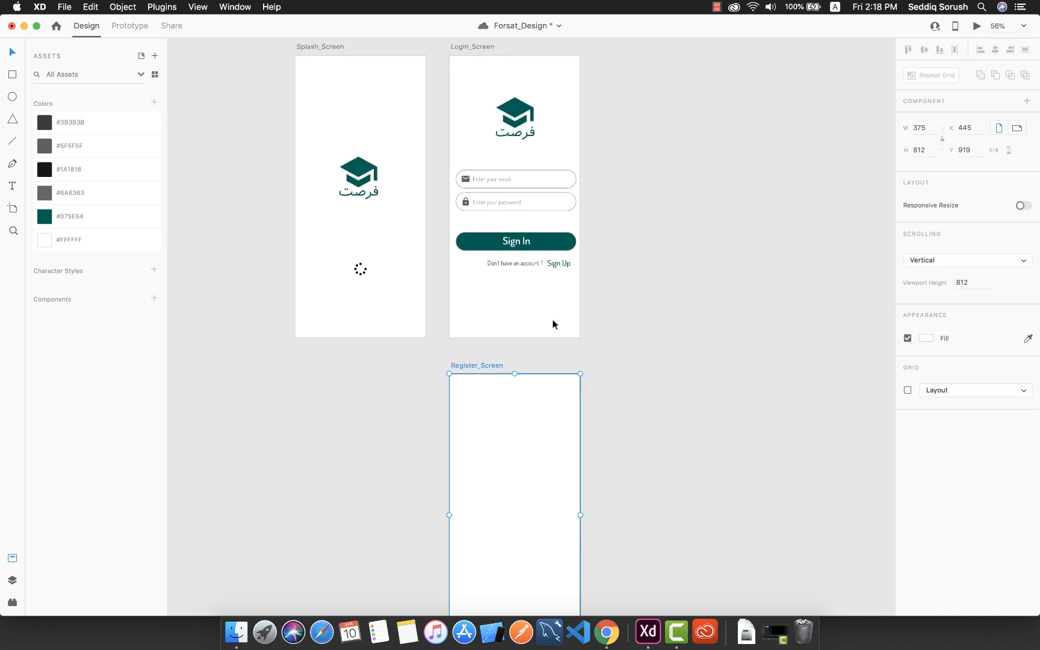
click(561, 304)
drag(571, 293, 473, 90)
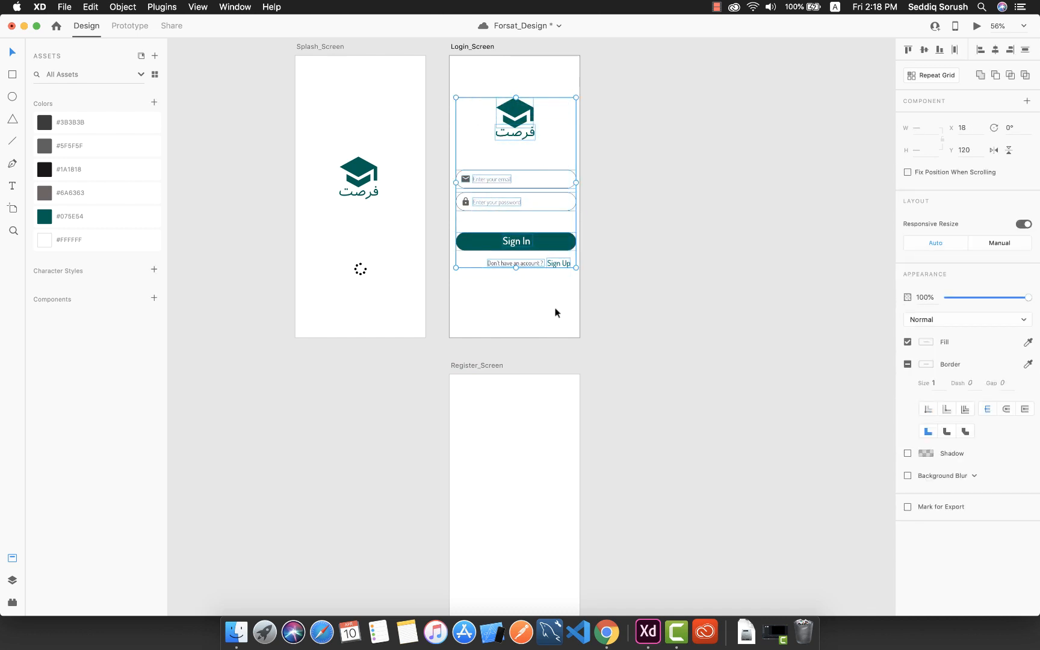
drag(565, 305, 412, 85)
drag(519, 114, 520, 240)
scroll(516, 433, down, 5)
click(521, 445)
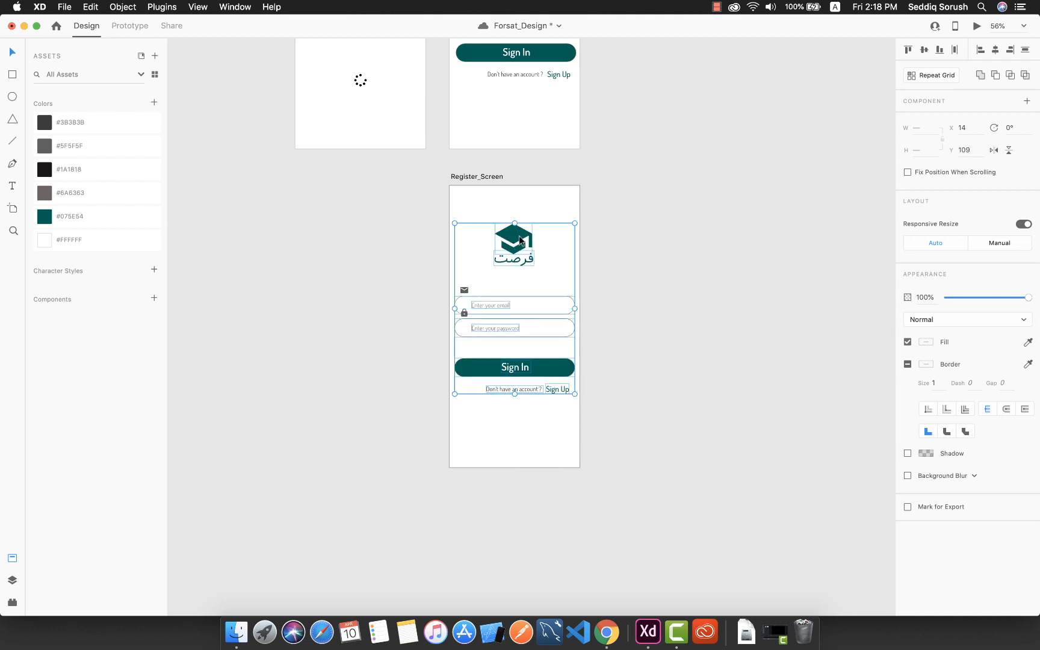
Step: Undo the move that left the field icons behind, and shift all the copied content down together on Register_Screen
click(533, 427)
drag(563, 428, 473, 323)
key(super+z)
click(554, 427)
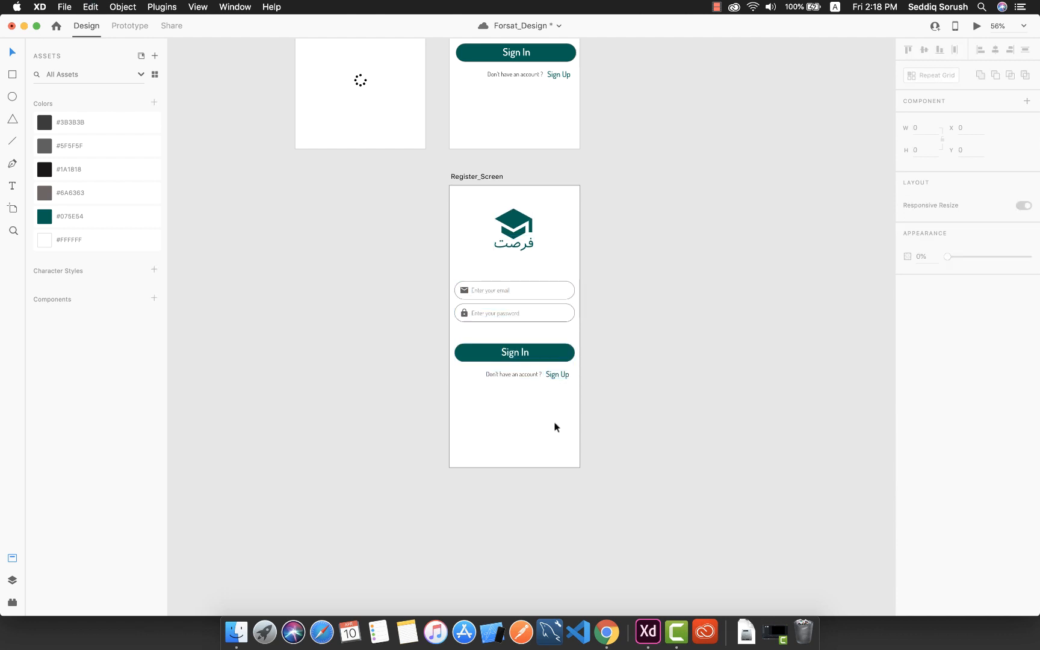
drag(612, 427, 311, 193)
drag(512, 225, 509, 261)
click(681, 381)
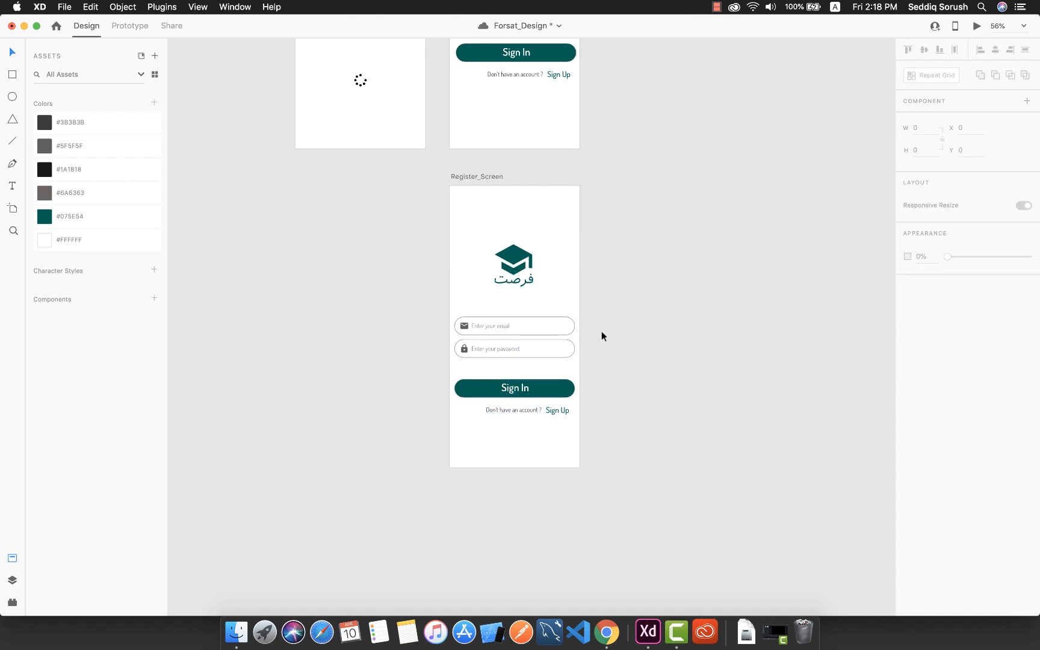
Step: Move the logo and email field up to about Y 56 on Register_Screen and bring the mail icon back into the field
drag(601, 330, 519, 227)
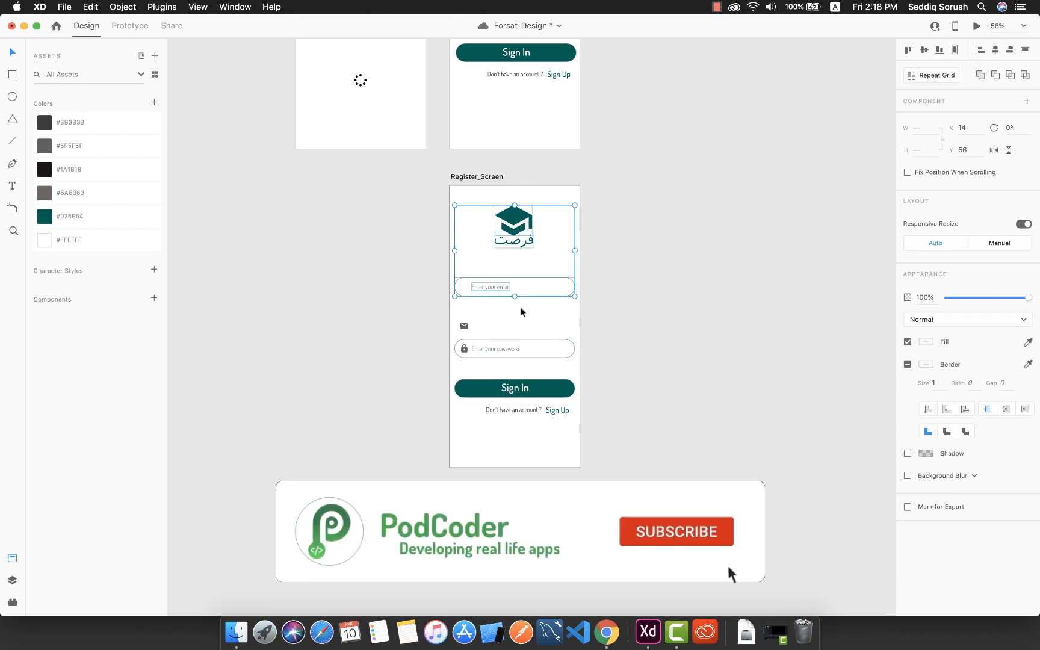
click(571, 321)
drag(464, 325, 463, 290)
Step: Duplicate the email field with its icon and place the copy just below the original
drag(579, 317, 411, 260)
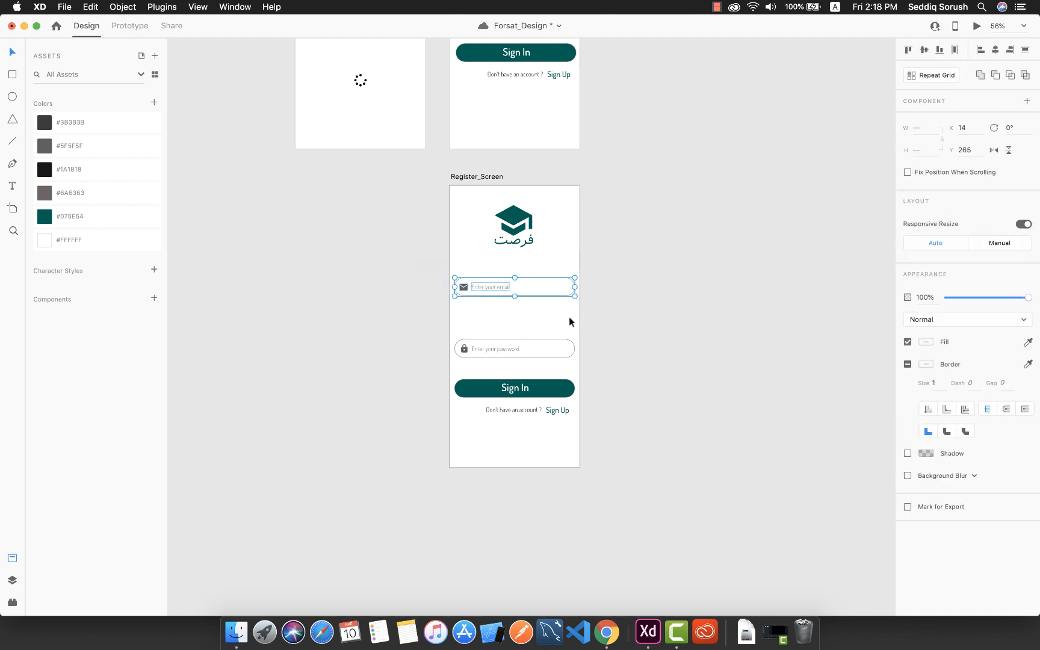
mouse_move(548, 295)
mouse_down()
mouse_move(539, 290)
mouse_move(539, 309)
mouse_up()
click(540, 332)
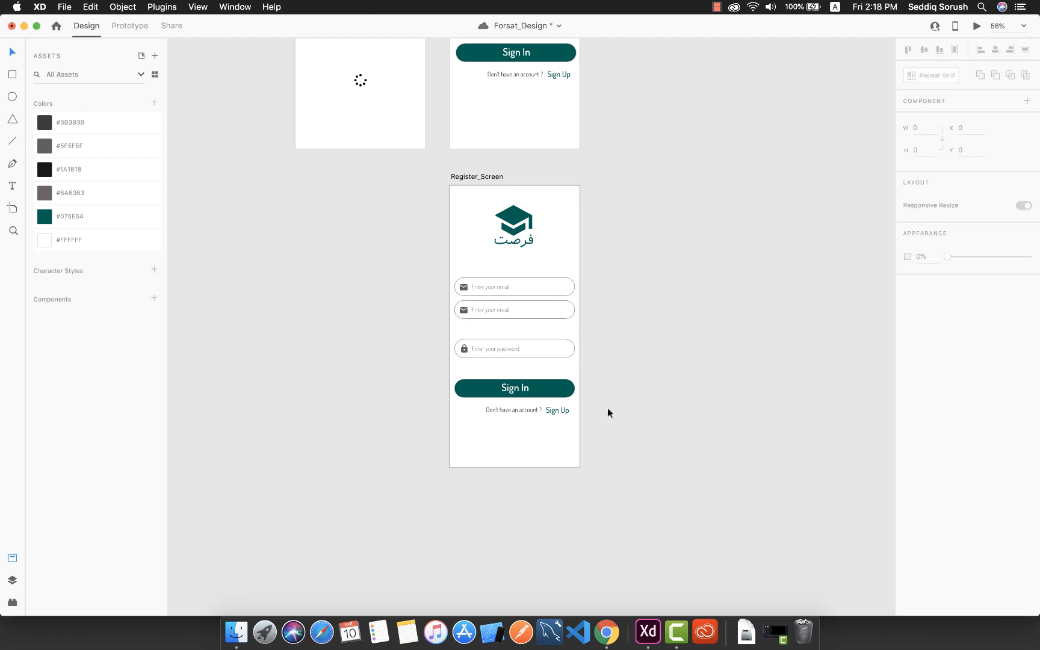
Step: Move the password field, Sign In button and sign-up prompt up together to about Y 397, closing the gap below the duplicated field
drag(604, 439, 448, 334)
drag(507, 350, 509, 335)
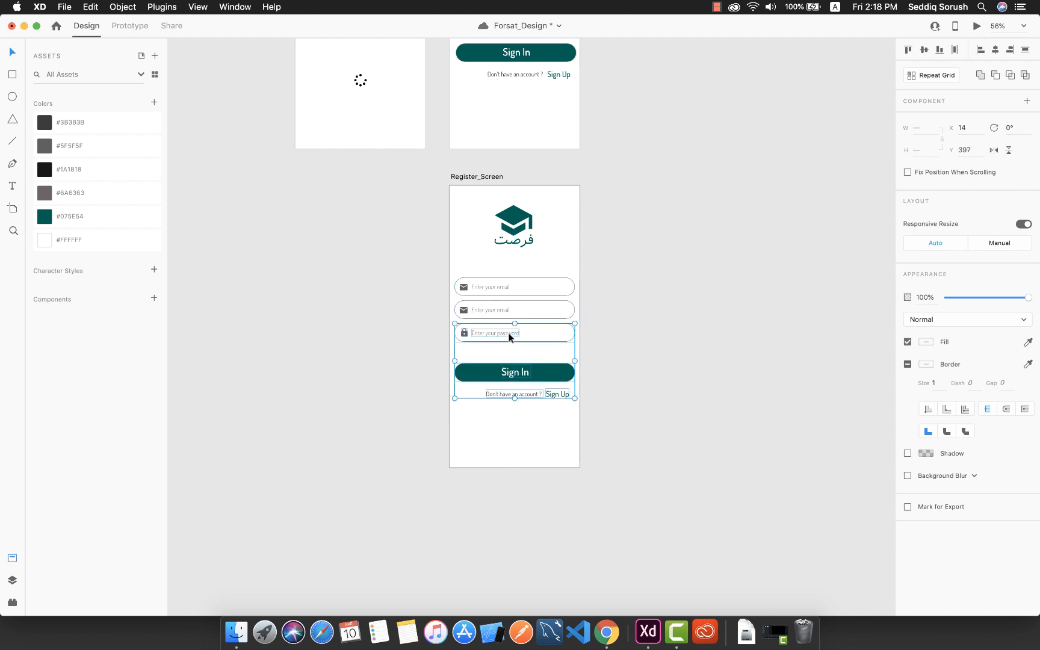
click(620, 427)
Step: Select the mail icon in Register_Screen's first field and search the Icons 4 Design plugin for "user"
scroll(568, 425, up, 5)
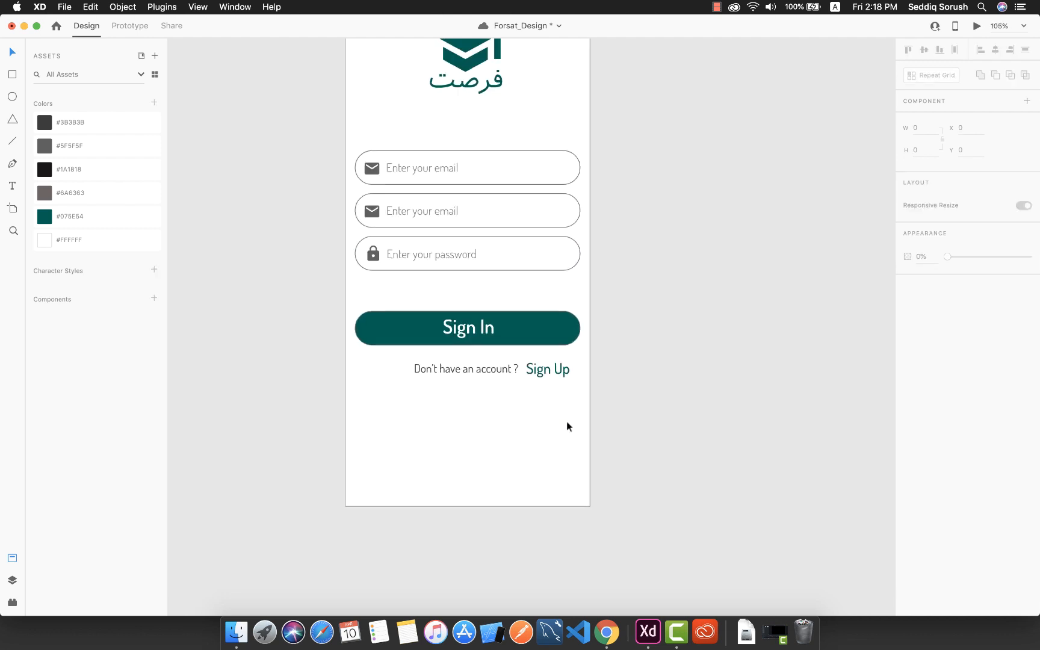
scroll(567, 422, up, 5)
scroll(566, 422, left, 3)
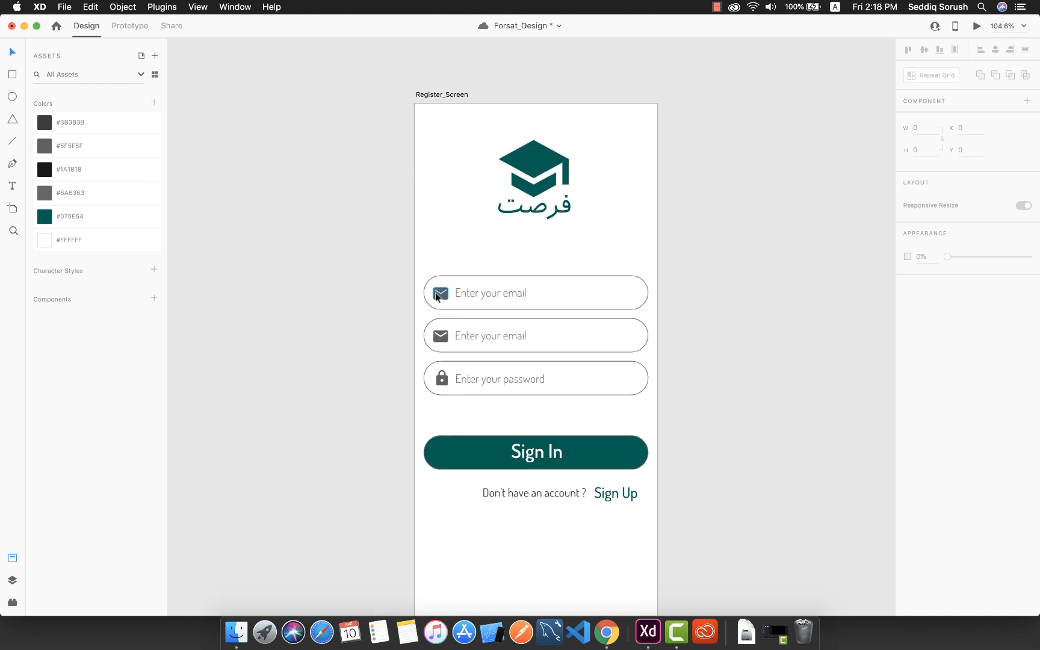
click(439, 295)
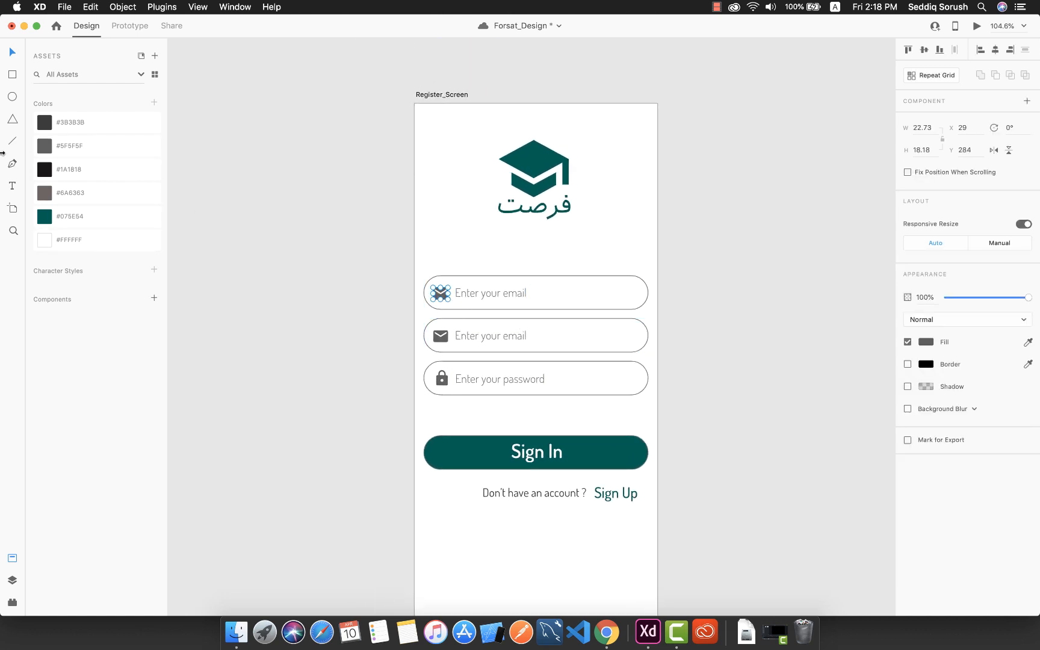
click(12, 602)
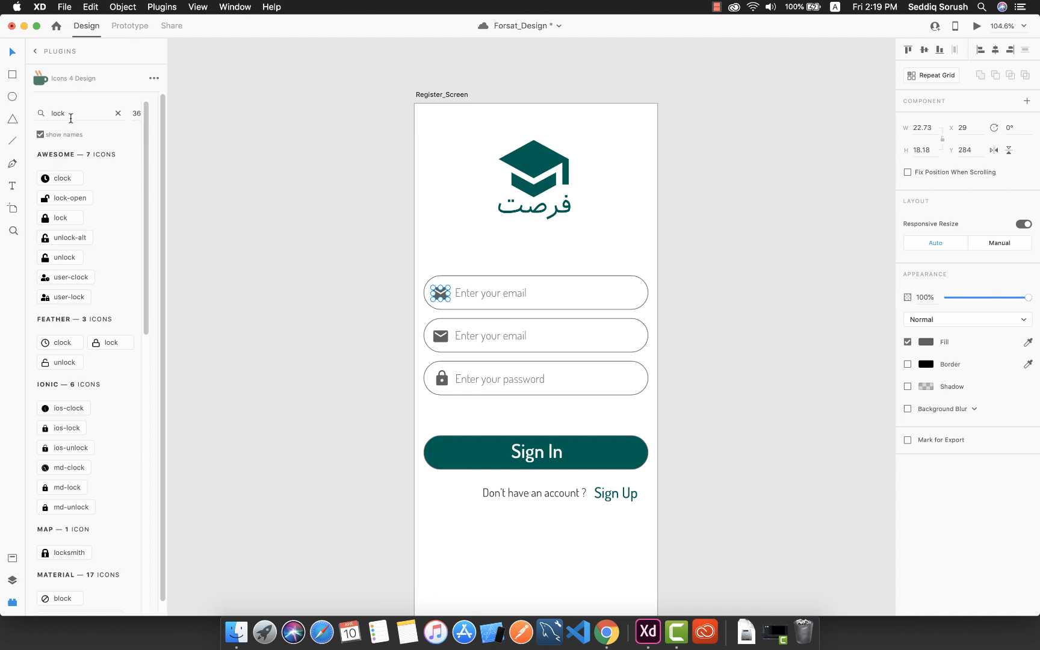
double_click(70, 116)
text(user)
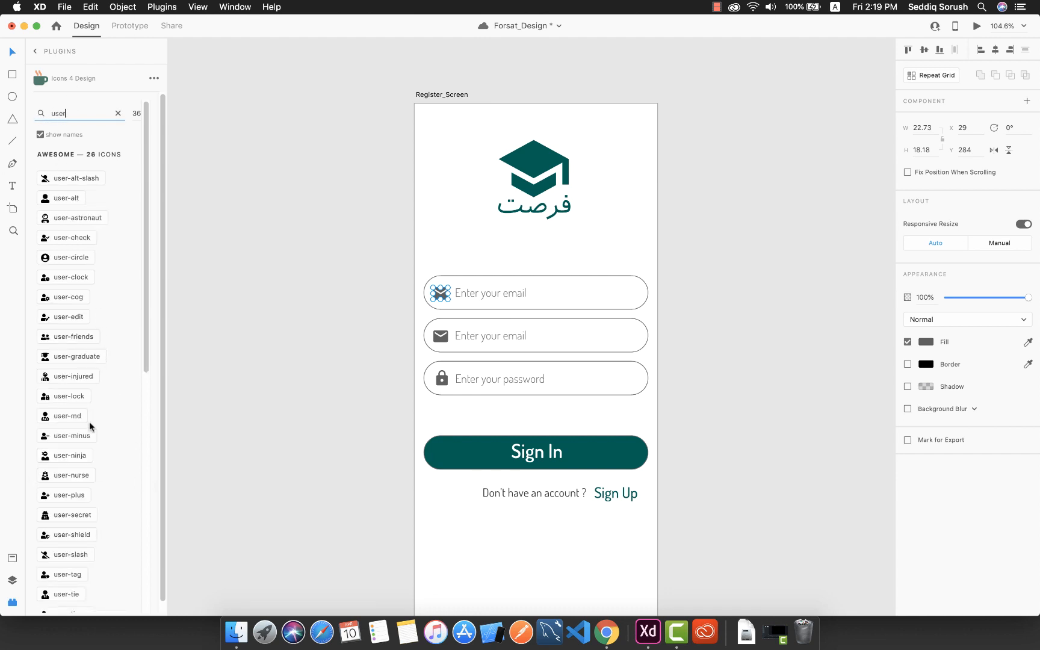
Step: Place the Metro "user" icon in Register_Screen's first field and delete that field's mail icon
scroll(118, 531, down, 5)
scroll(118, 537, down, 15)
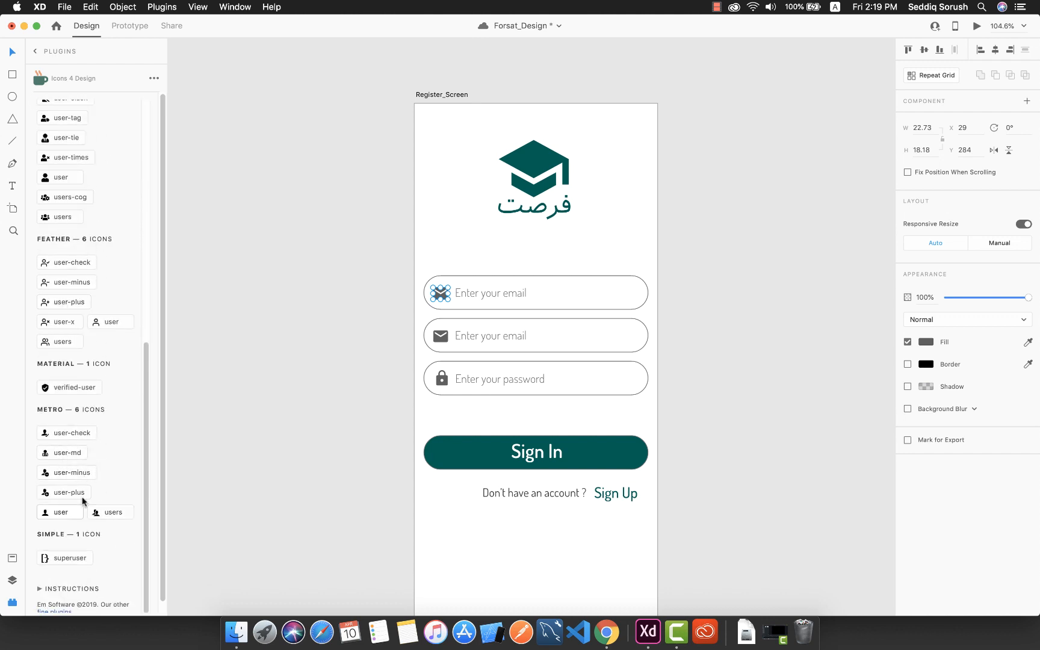
drag(45, 516, 473, 304)
key(Delete)
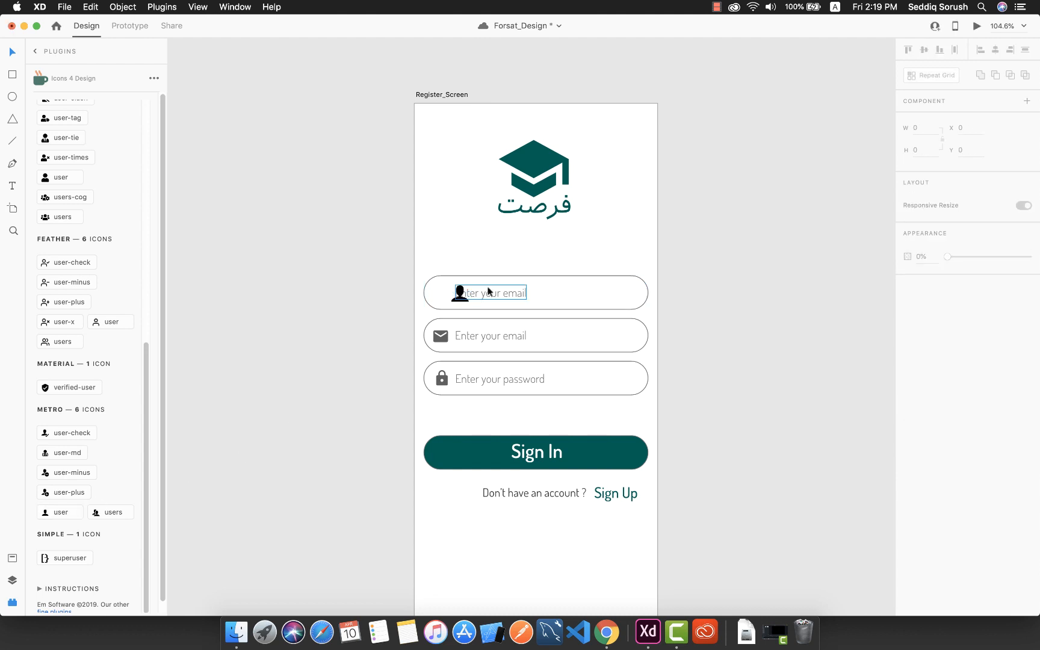
Step: Move the user icon to the start of Register_Screen's first field, before the placeholder text, at about X 27, Y 279
click(459, 300)
drag(464, 299, 464, 299)
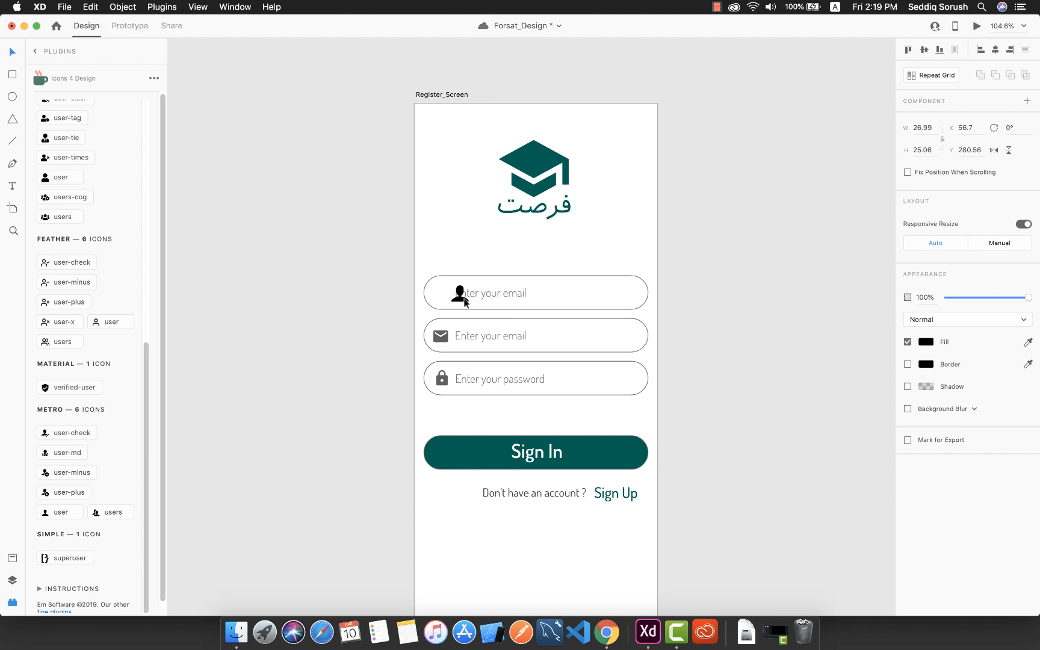
click(459, 303)
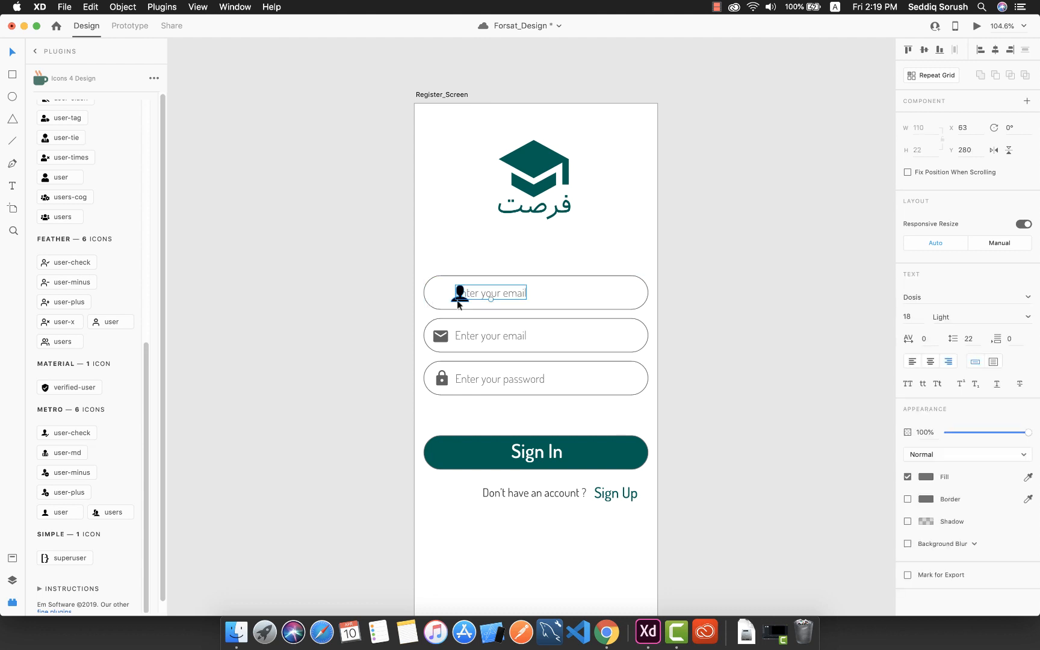
click(460, 302)
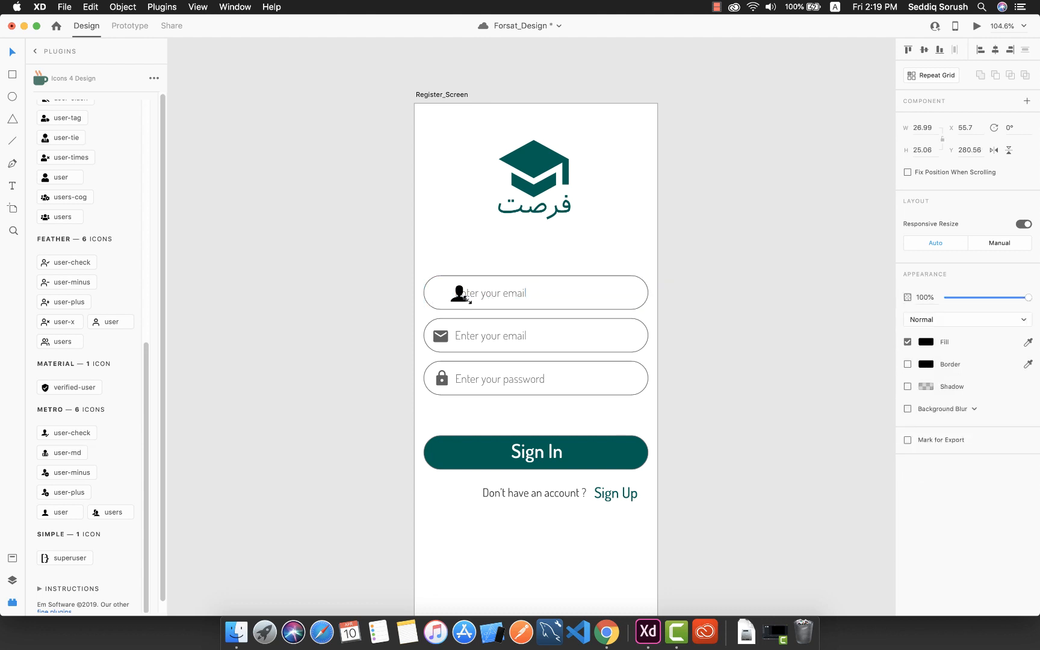
mouse_move(468, 299)
mouse_down()
mouse_move(453, 300)
mouse_move(467, 298)
mouse_up()
key(Right)
key(Left)
key(Down)
key(Up)
key(Down)
click(501, 357)
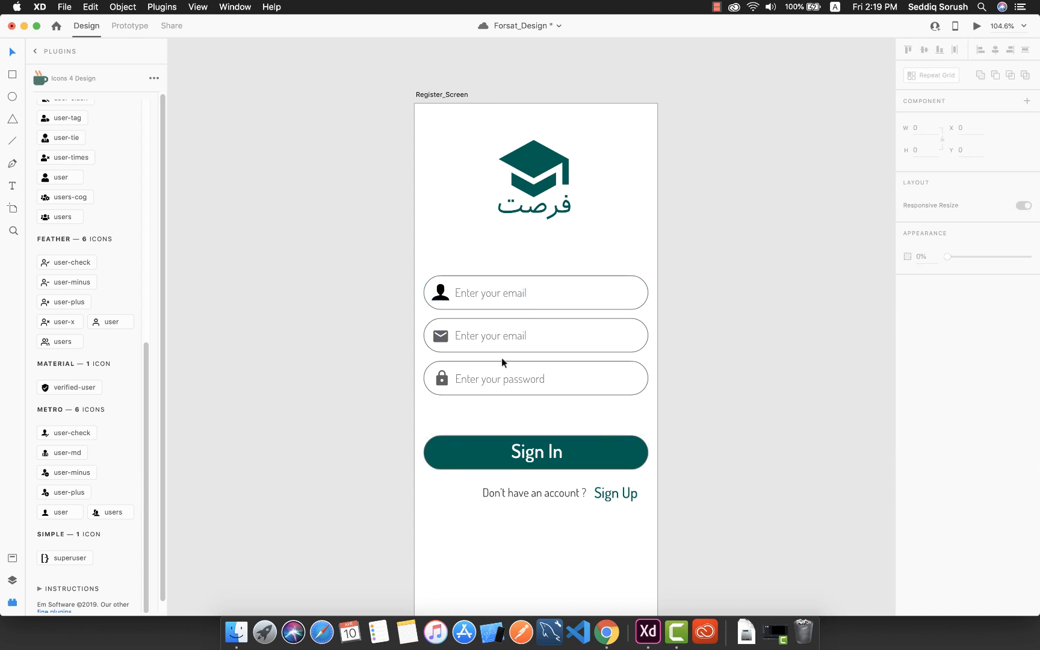
Step: Shrink the user icon to about 22 × 21 and position it at about X 32, Y 281, centred above the lock icon
click(450, 297)
scroll(473, 347, up, 5)
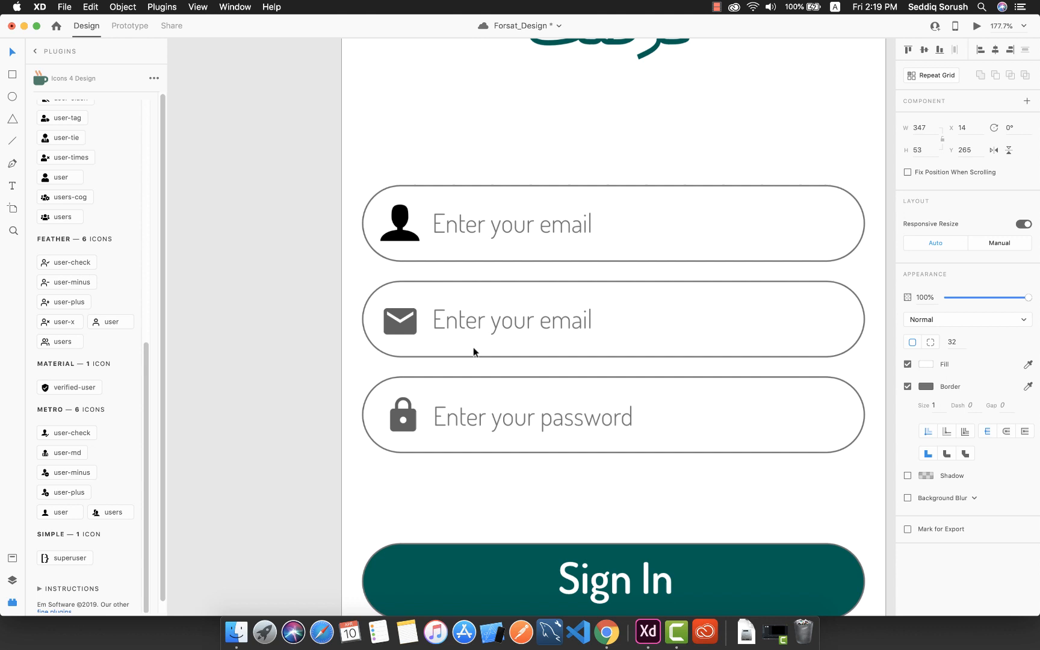
double_click(416, 243)
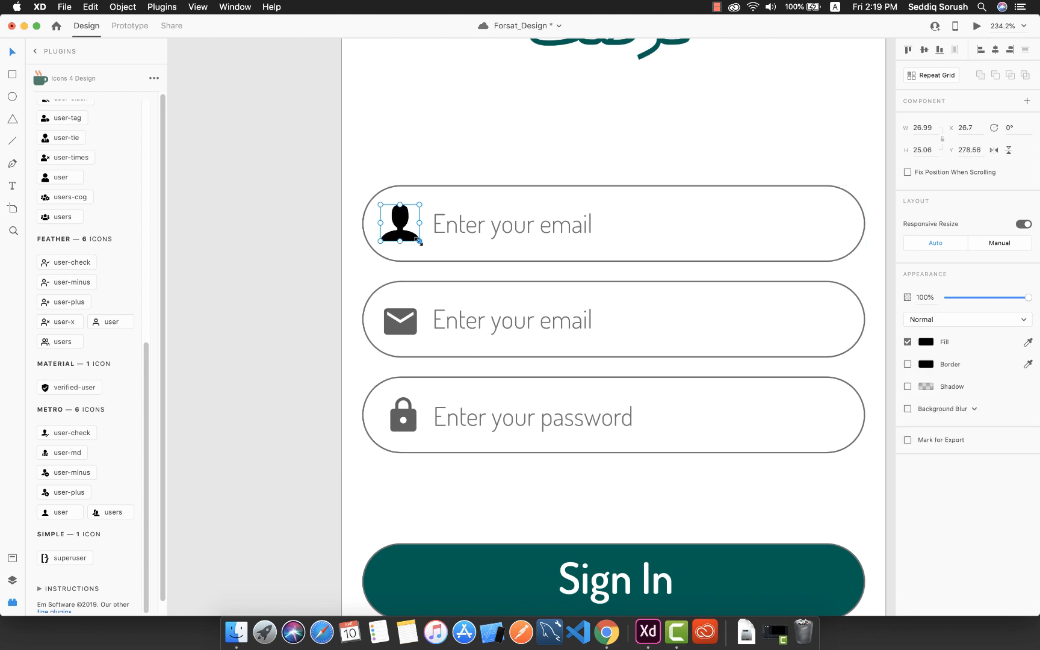
drag(418, 242, 414, 235)
key(Right)
key(Right)
key(Right)
key(Right)
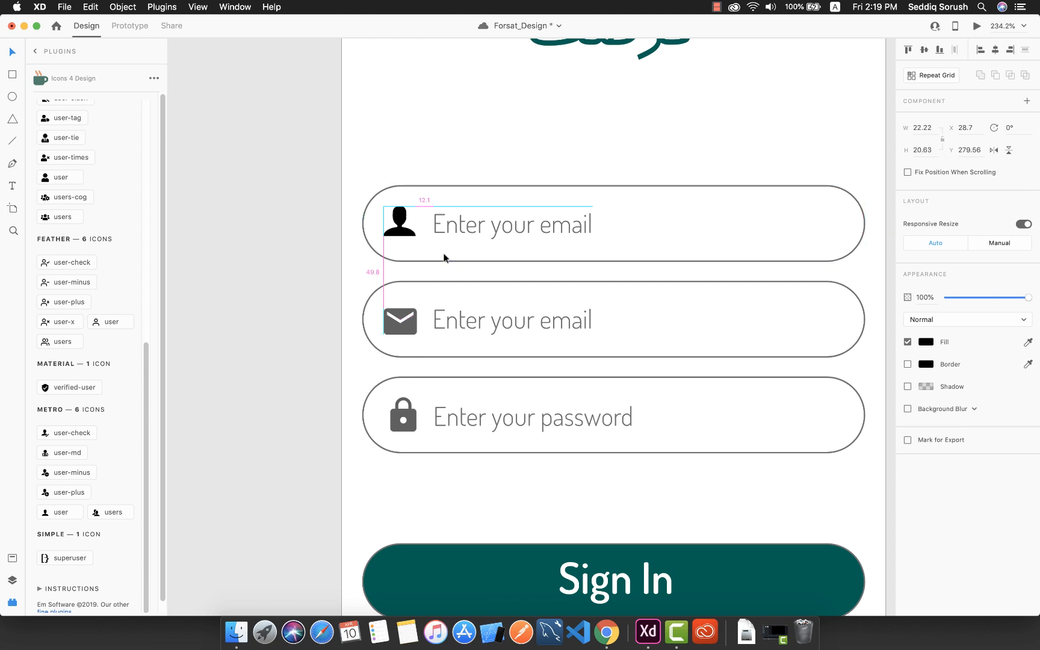
key(Down)
key(Down)
key(Right)
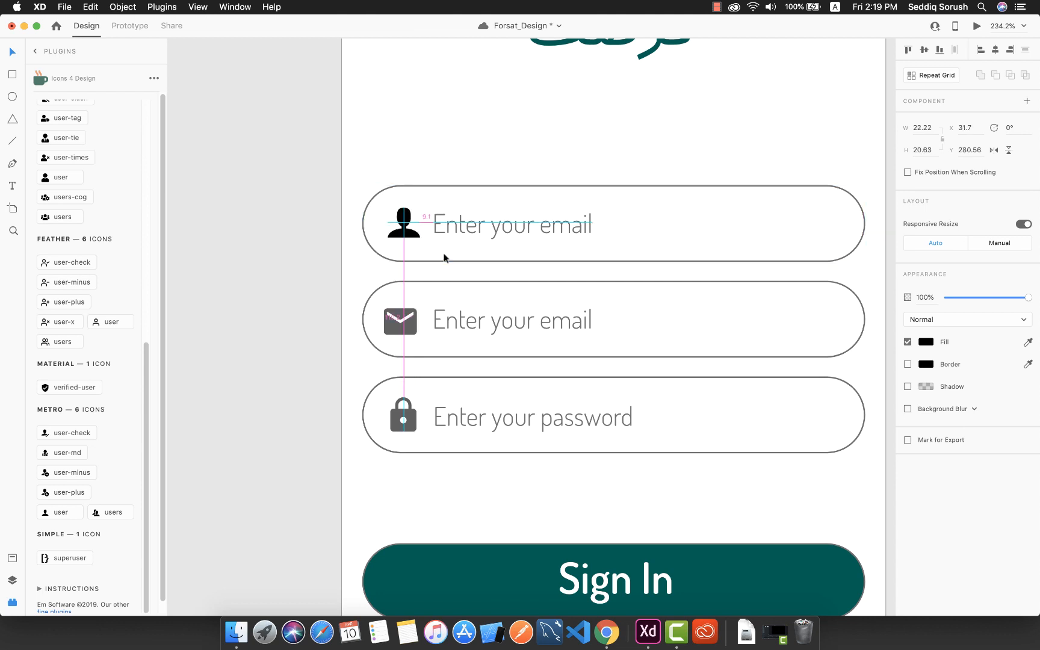
Step: Recolour the user icon with the saved grey #5F5F5F
click(13, 558)
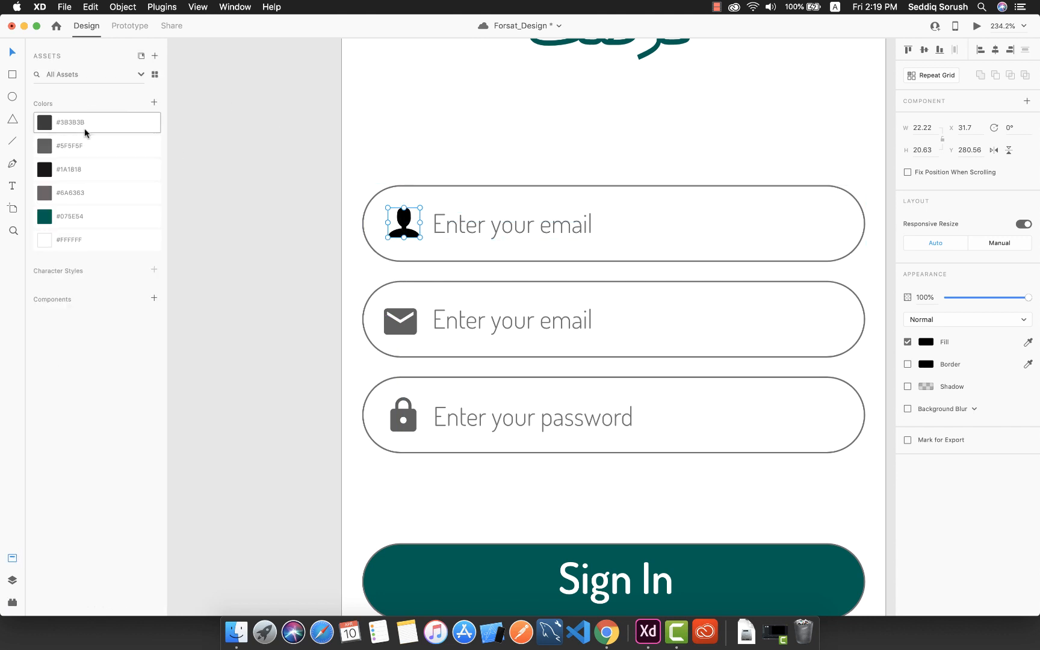
click(78, 149)
click(552, 267)
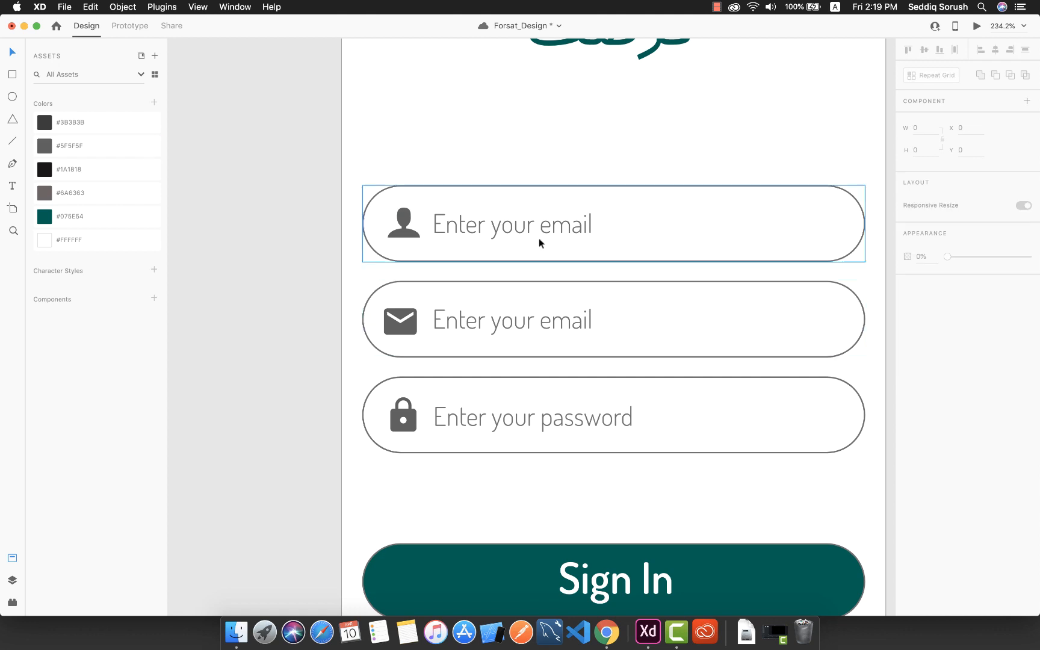
Step: Change the first field's placeholder to "Enter your full name" and align its start with the placeholders below
double_click(559, 227)
click(560, 227)
double_click(563, 226)
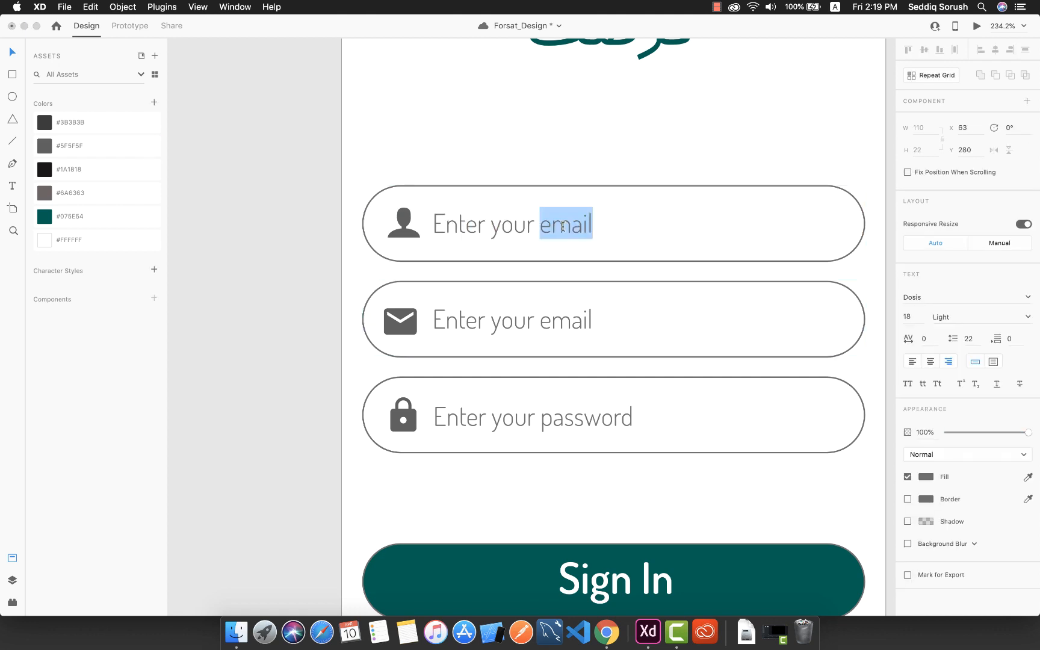
text(full name)
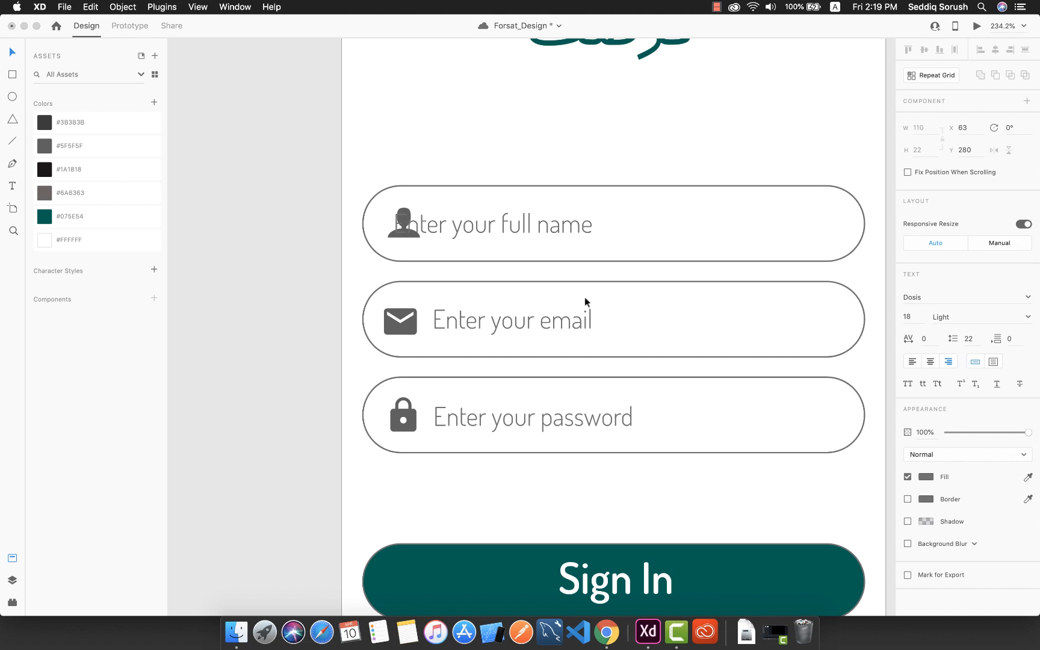
key(Escape)
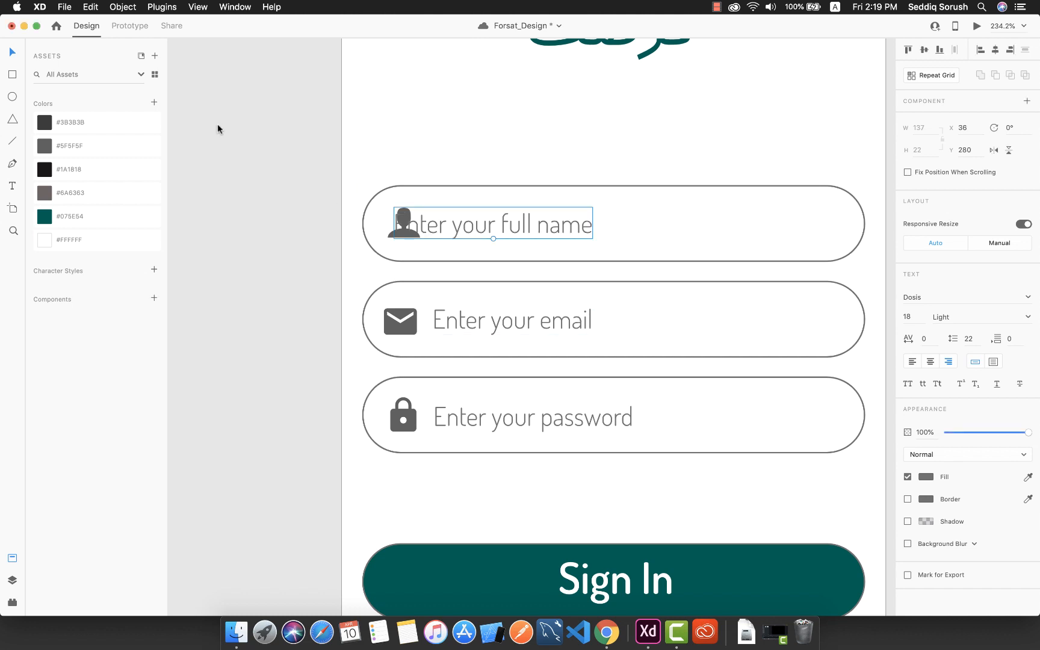
drag(511, 226, 549, 222)
click(576, 325)
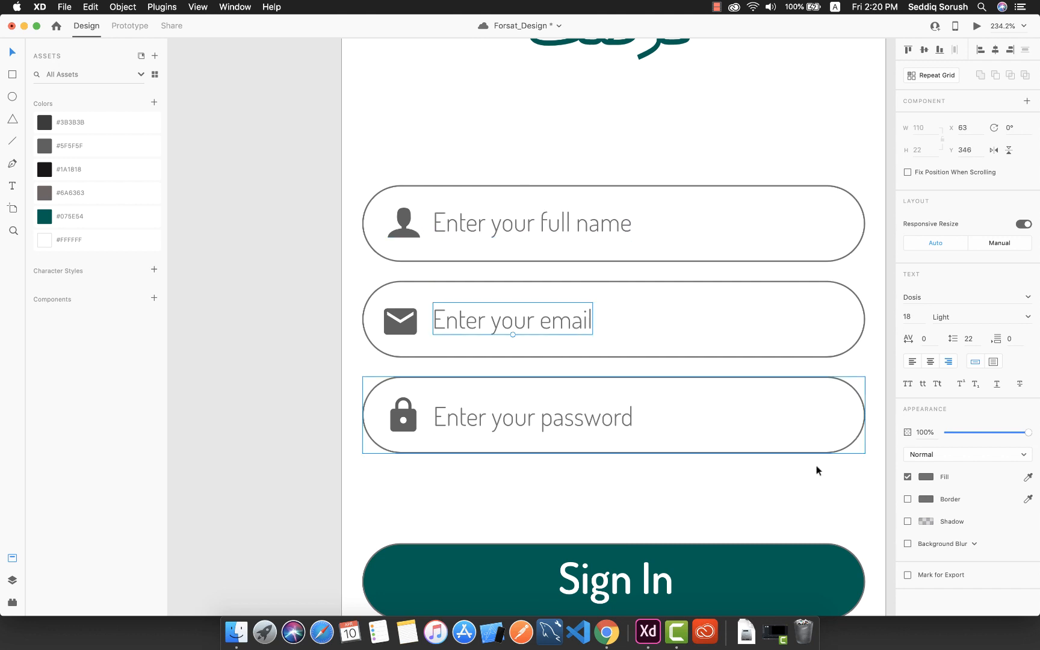
Step: Add an iPhone X/XS/11 Pro artboard beside Login_Screen at X 890, Y 0 and name it Home_Screen
scroll(642, 484, down, 5)
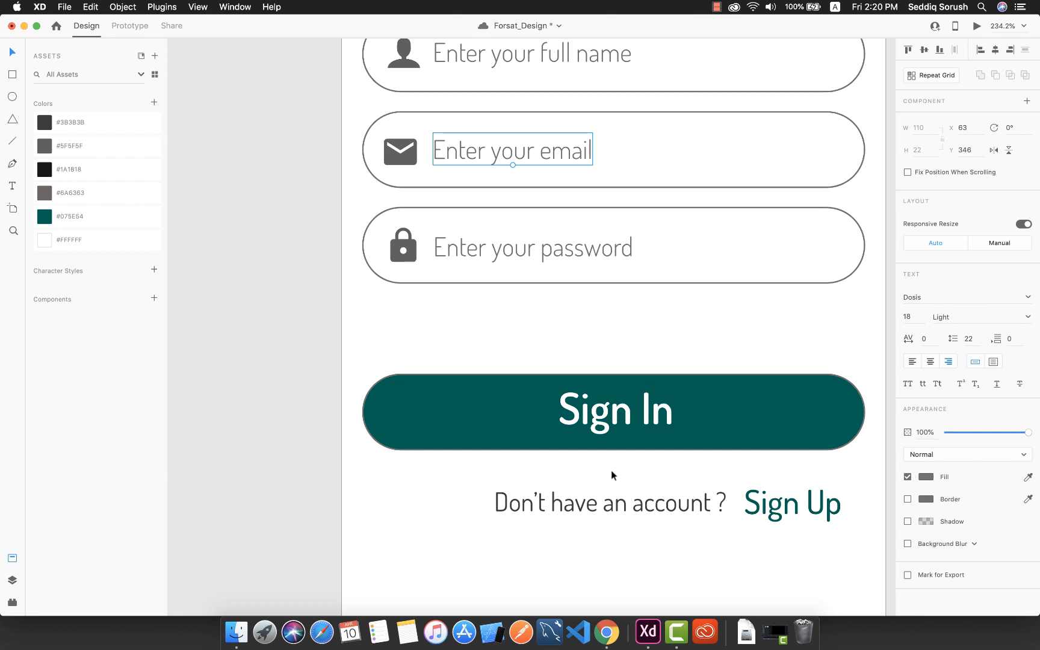
scroll(612, 473, down, 10)
scroll(611, 471, down, 4)
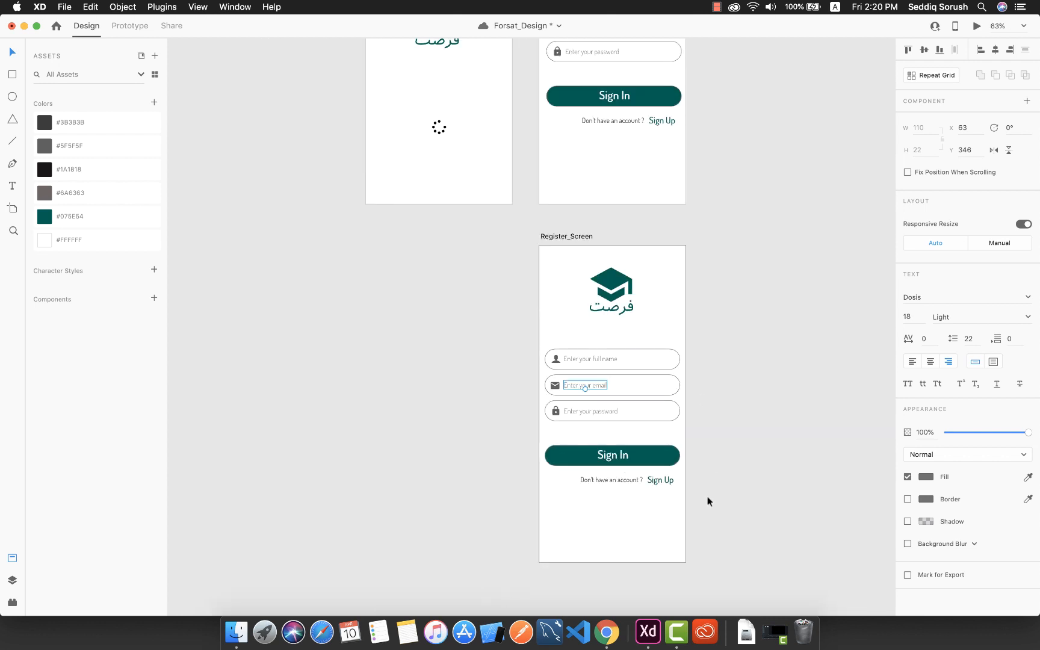
scroll(706, 496, up, 2)
scroll(706, 459, right, 4)
scroll(706, 464, up, 1)
scroll(705, 464, left, 1)
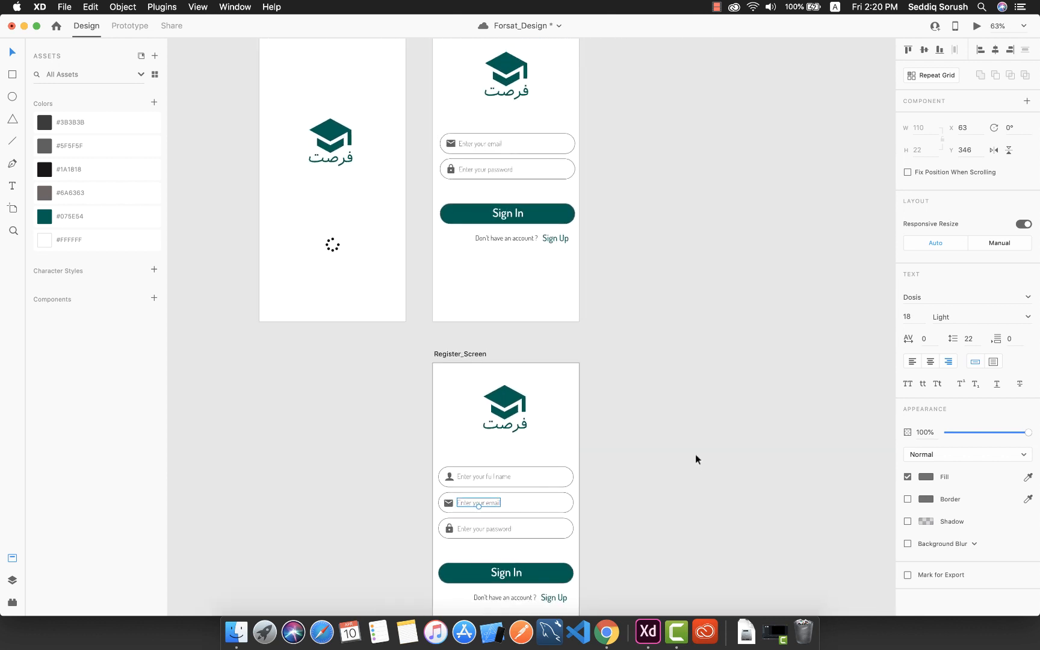
scroll(696, 454, down, 3)
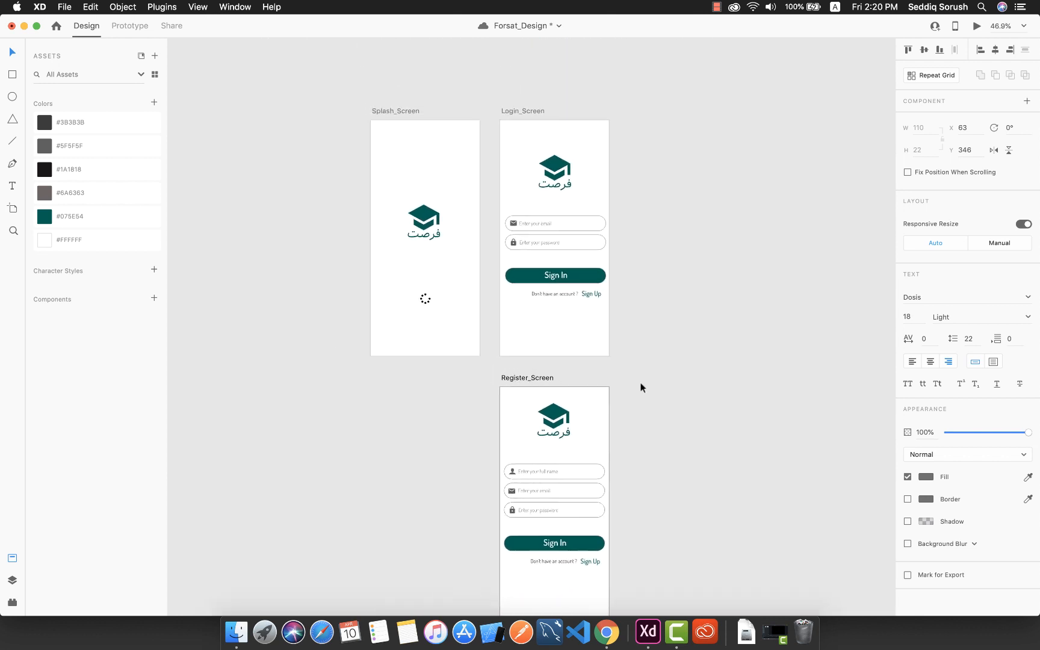
click(12, 208)
click(655, 137)
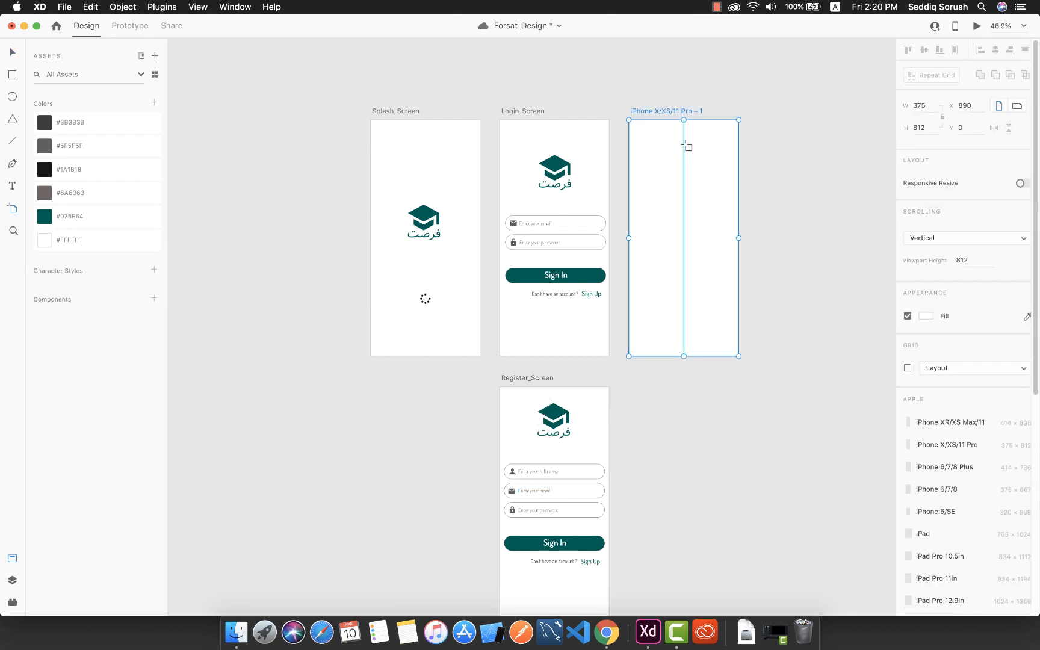
double_click(663, 111)
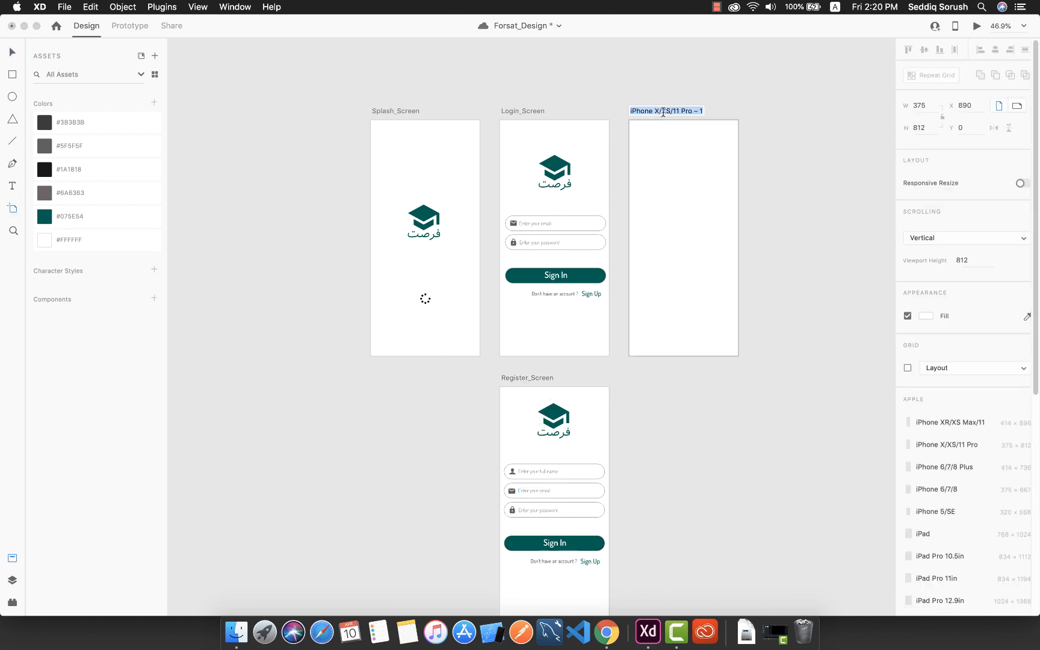
text(Home_Screen)
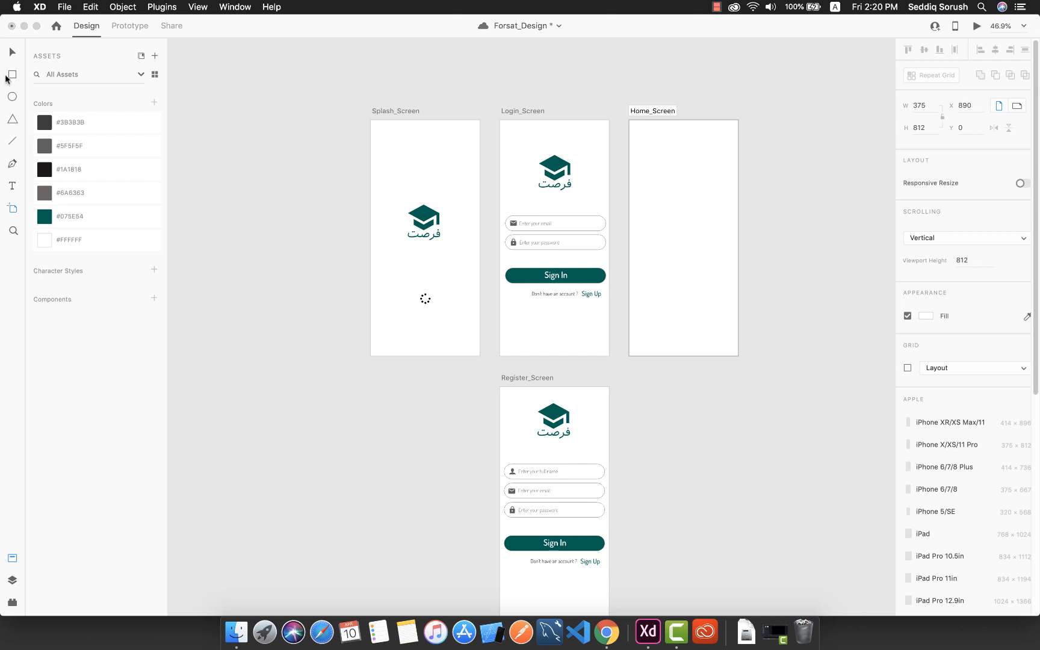
click(13, 52)
scroll(718, 357, right, 12)
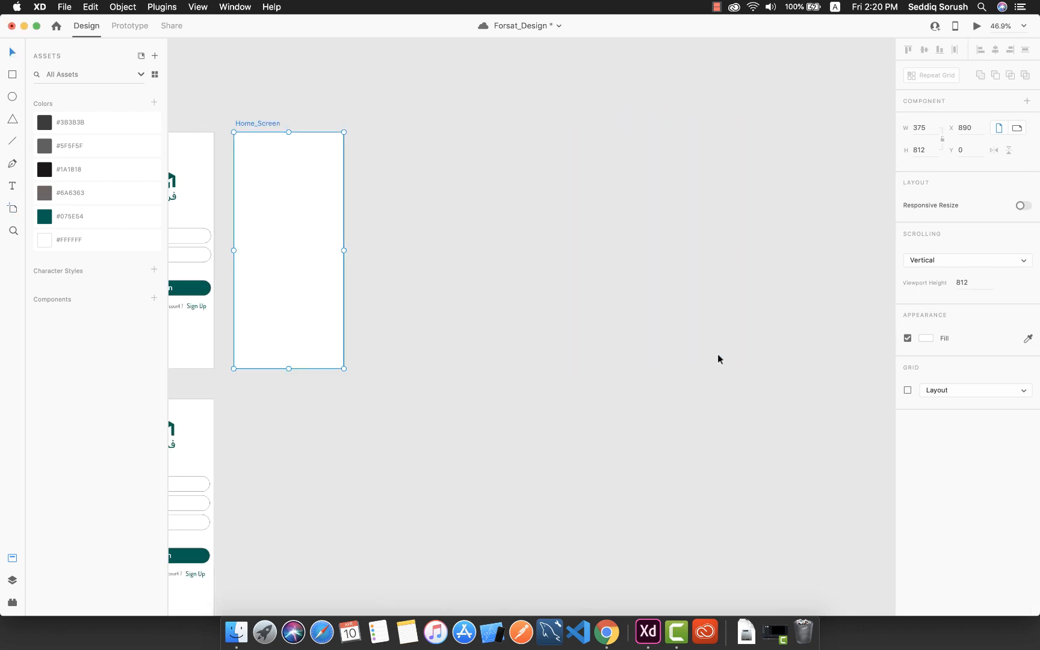
Step: Switch to the Forsat reference document, preview its Home_page, scroll through the layout, and return to Forsat_Design
key(ctrl+Right)
scroll(618, 310, up, 2)
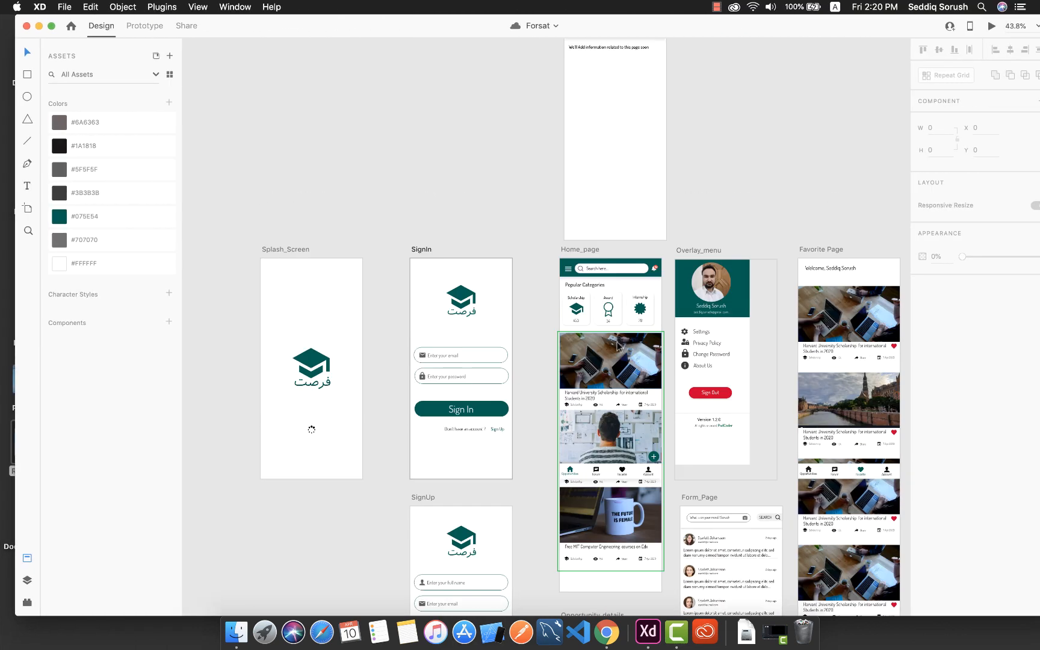
click(643, 284)
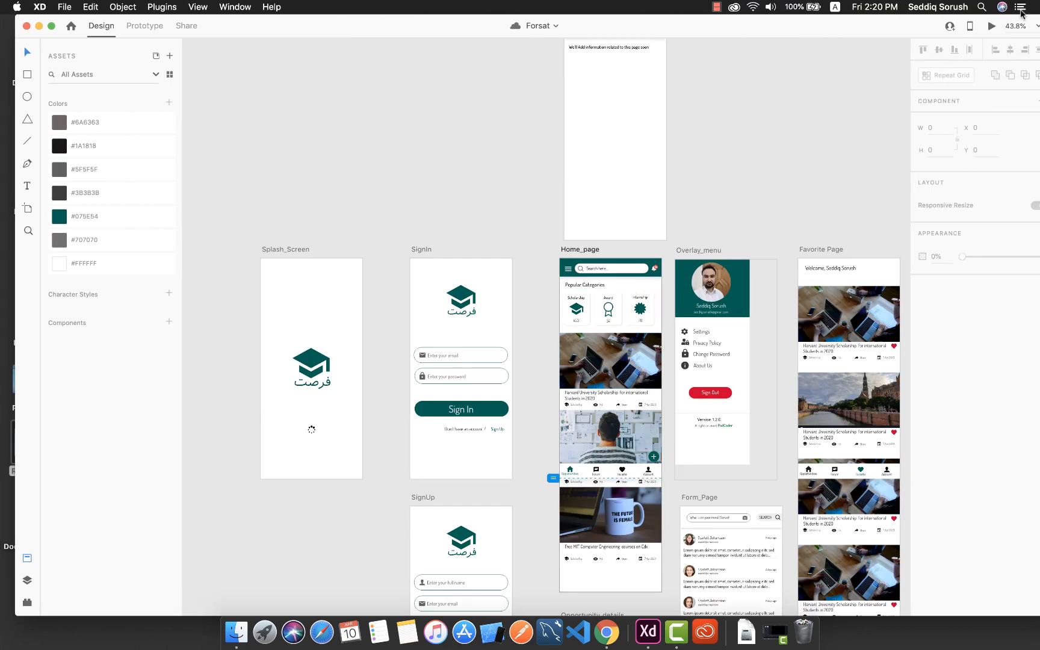
click(992, 27)
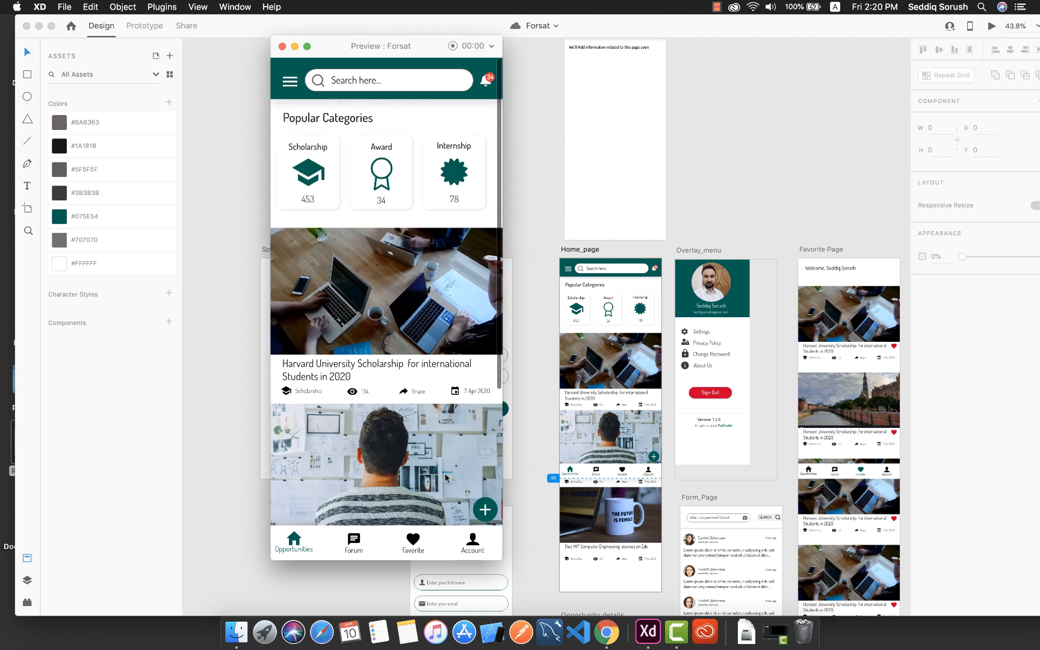
scroll(397, 305, down, 5)
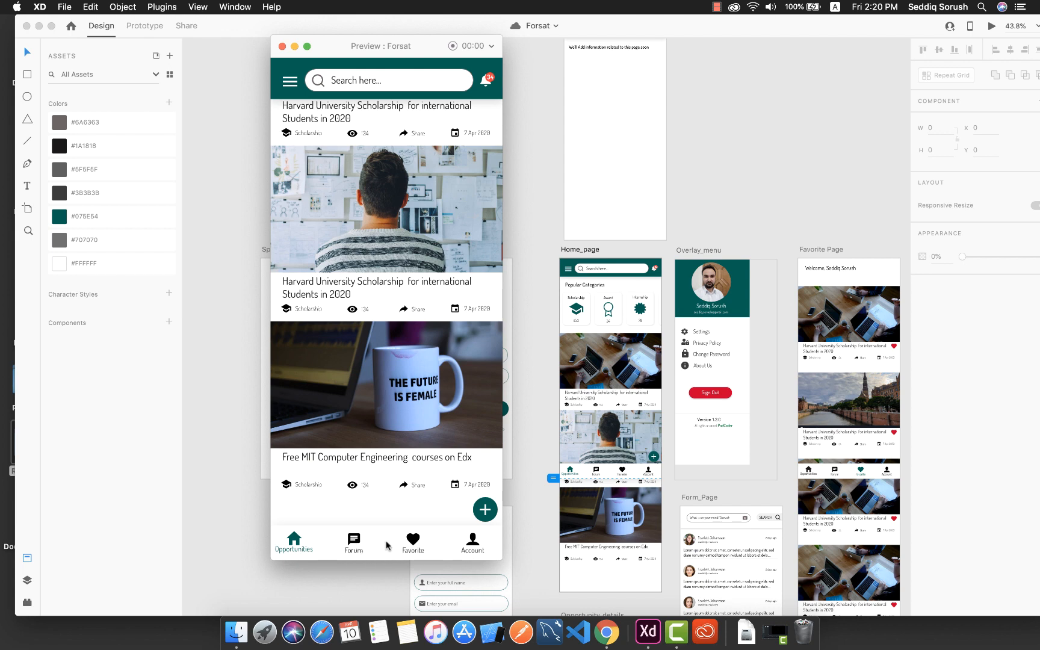
key(ctrl+Left)
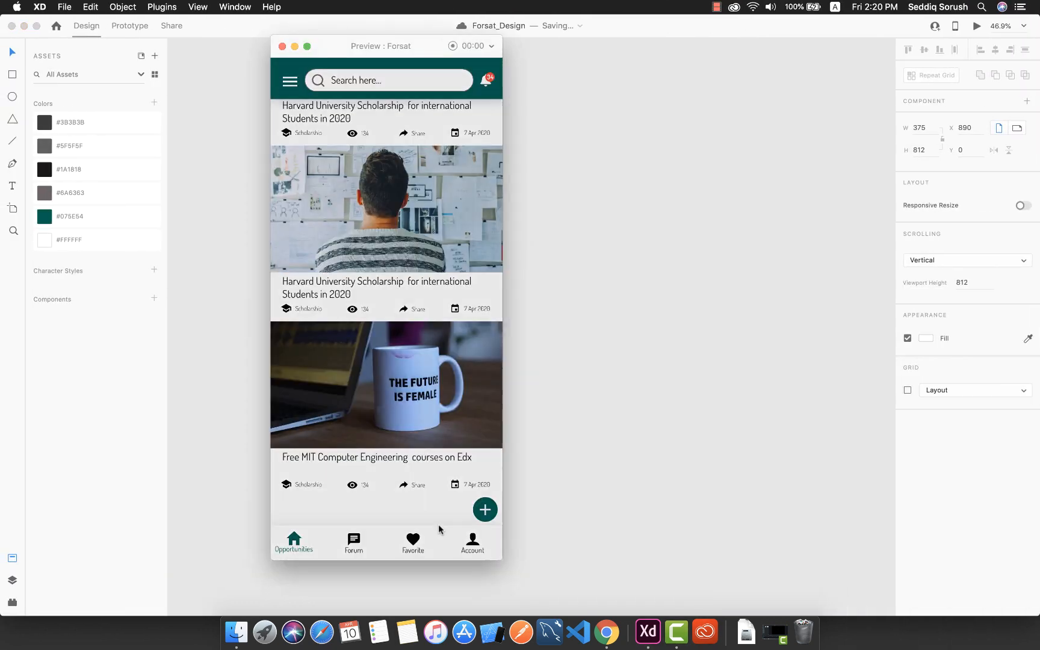
click(282, 46)
key(ctrl+Right)
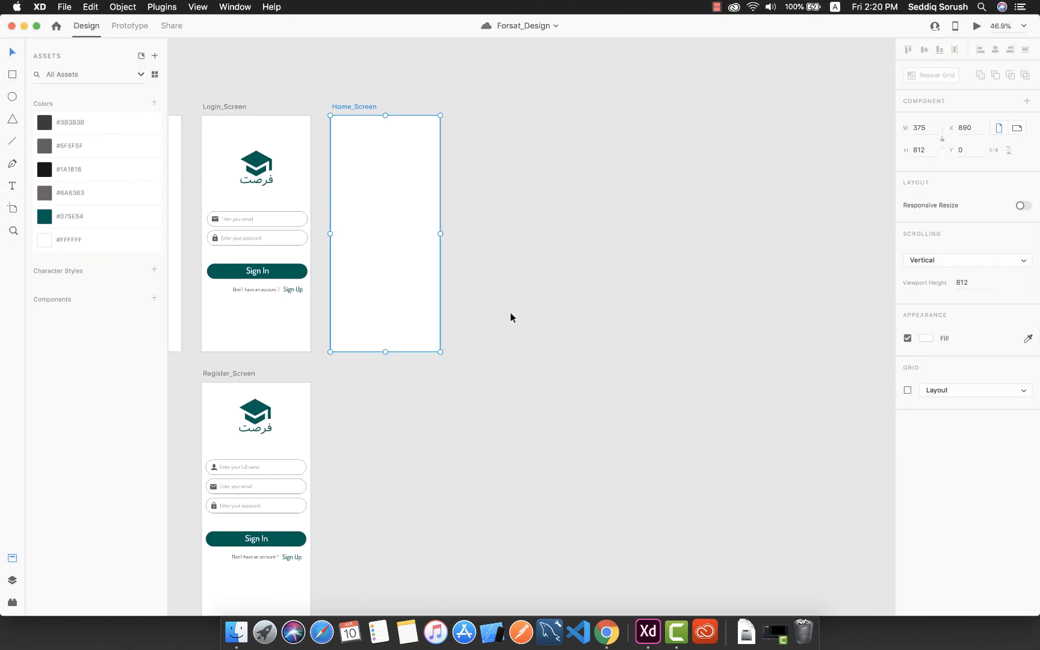
Step: Draw a 375-wide rectangle across the top edge of Home_Screen at X 0, Y 0 and set its height to 56
scroll(510, 312, left, 8)
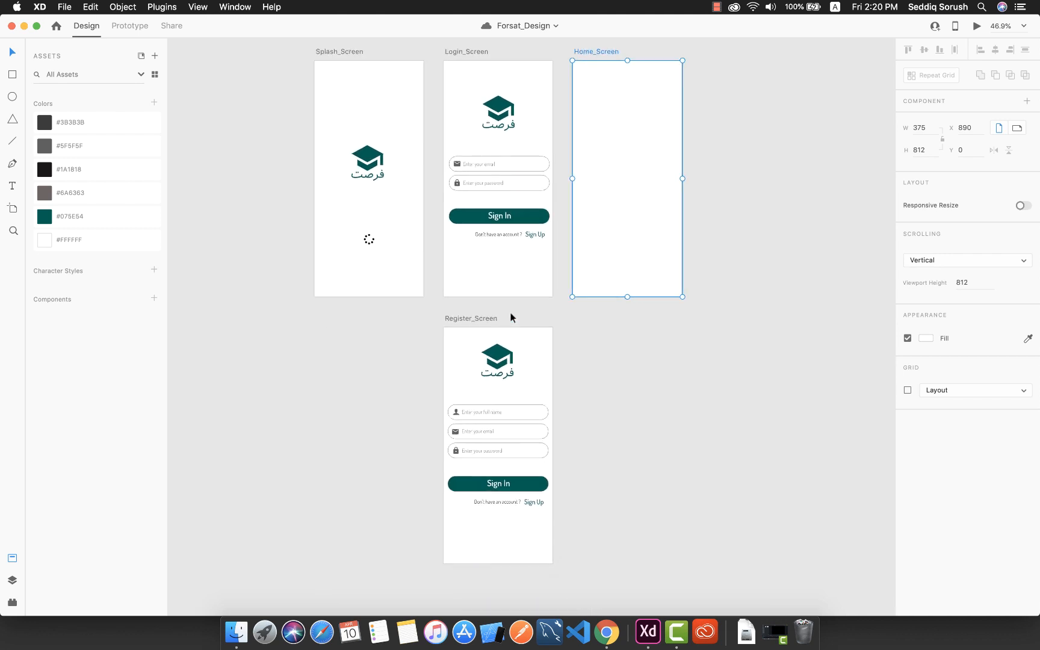
scroll(585, 417, up, 1)
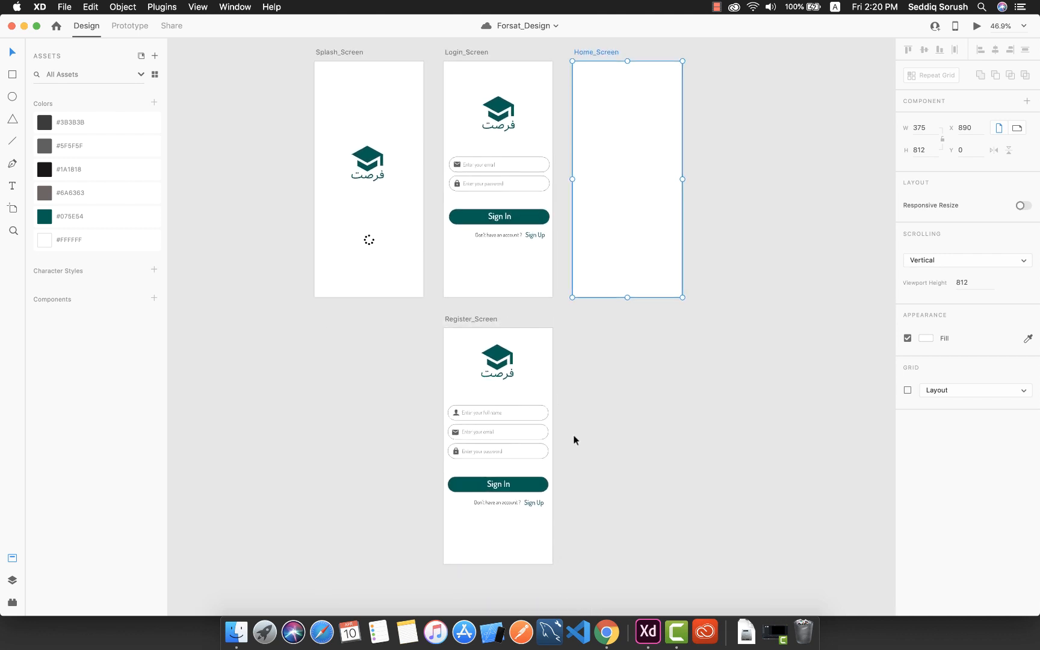
scroll(639, 439, up, 5)
scroll(636, 302, up, 10)
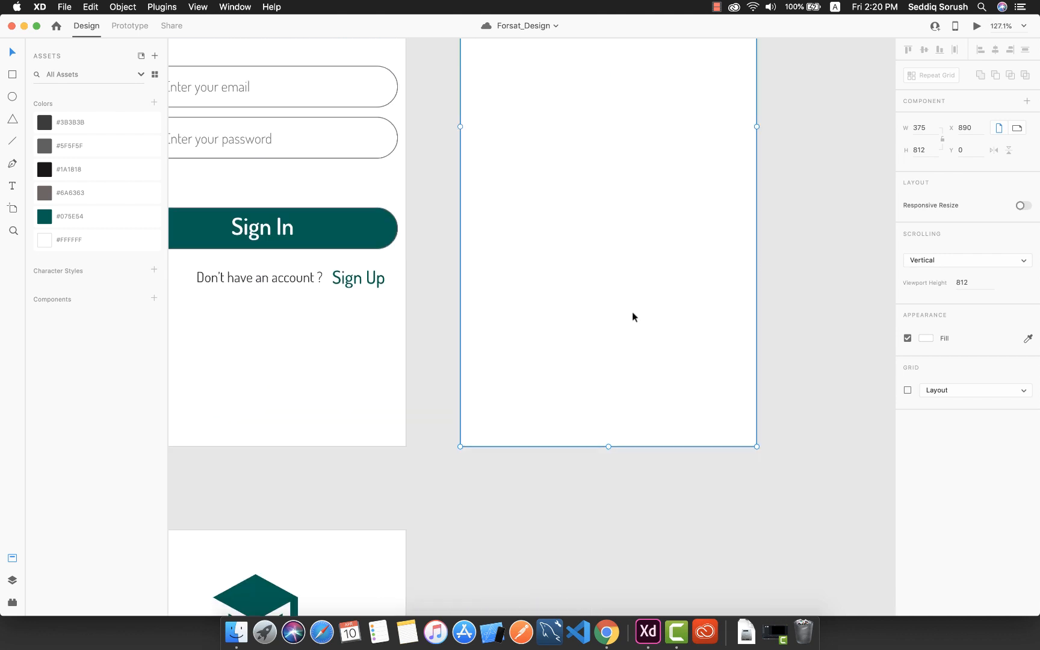
scroll(631, 318, down, 1)
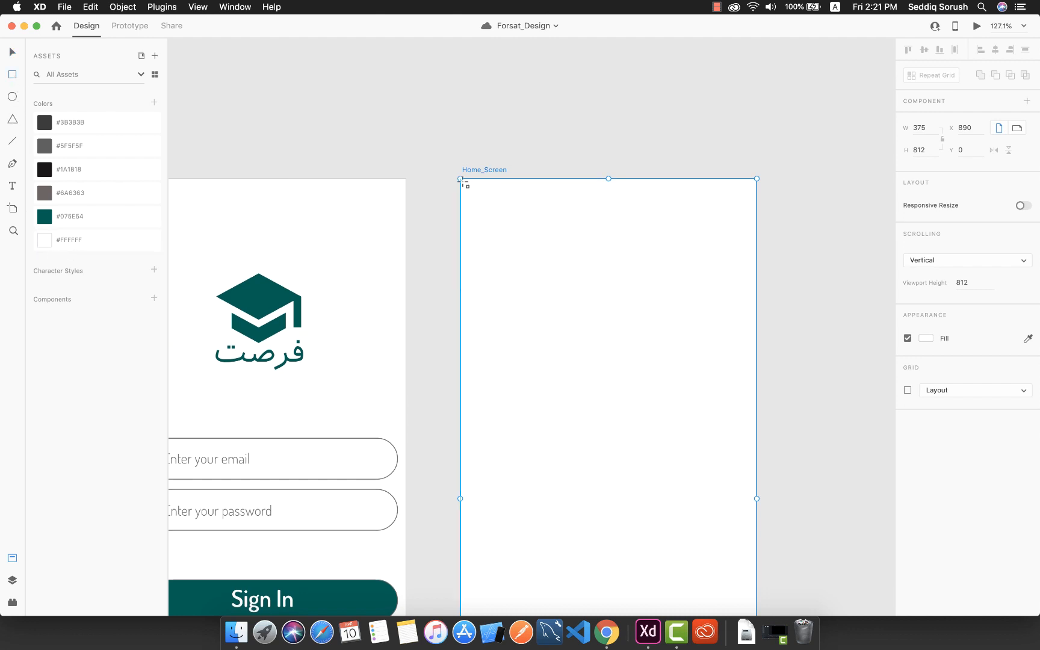
drag(464, 178, 757, 224)
drag(464, 220, 459, 222)
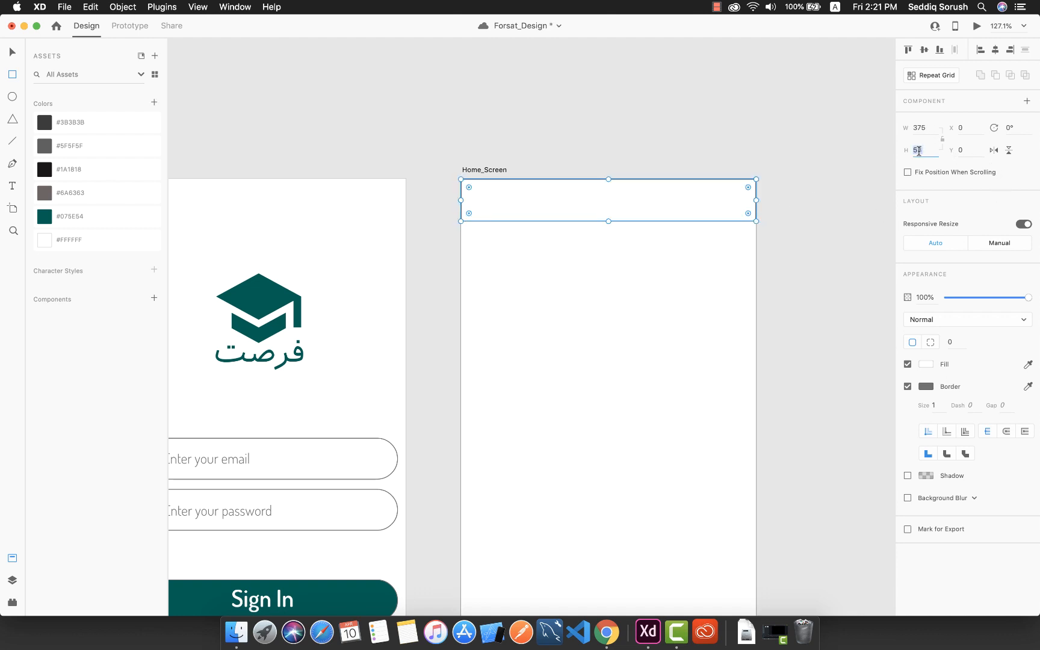
text(56)
key(Return)
Step: Fill the header rectangle on Home_Screen with the saved green #075E54 and lock it in place
click(65, 216)
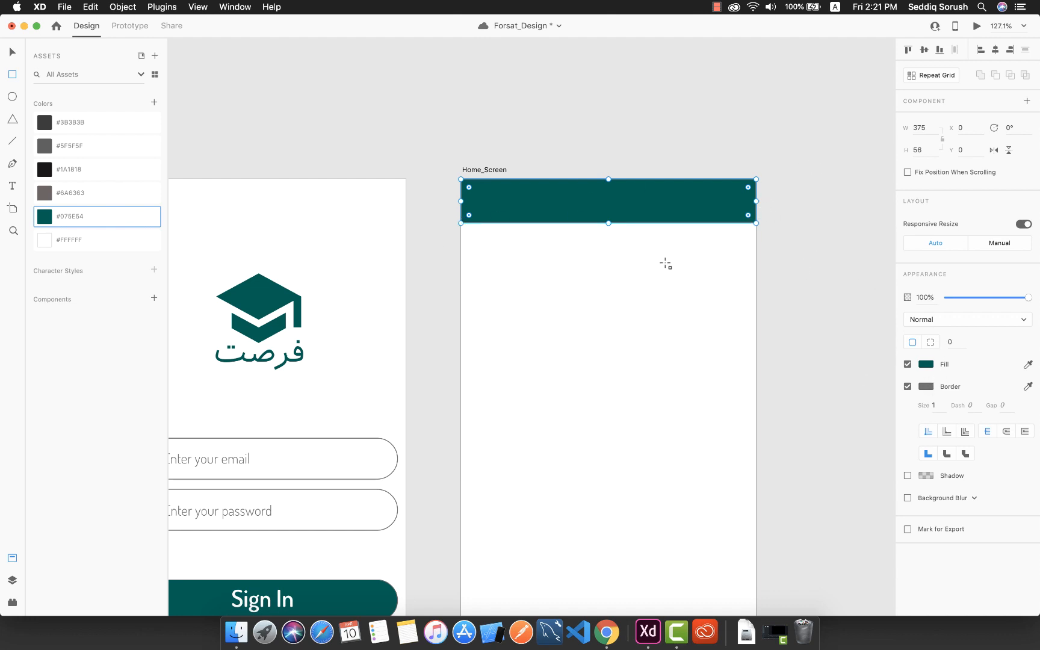
right_click(581, 195)
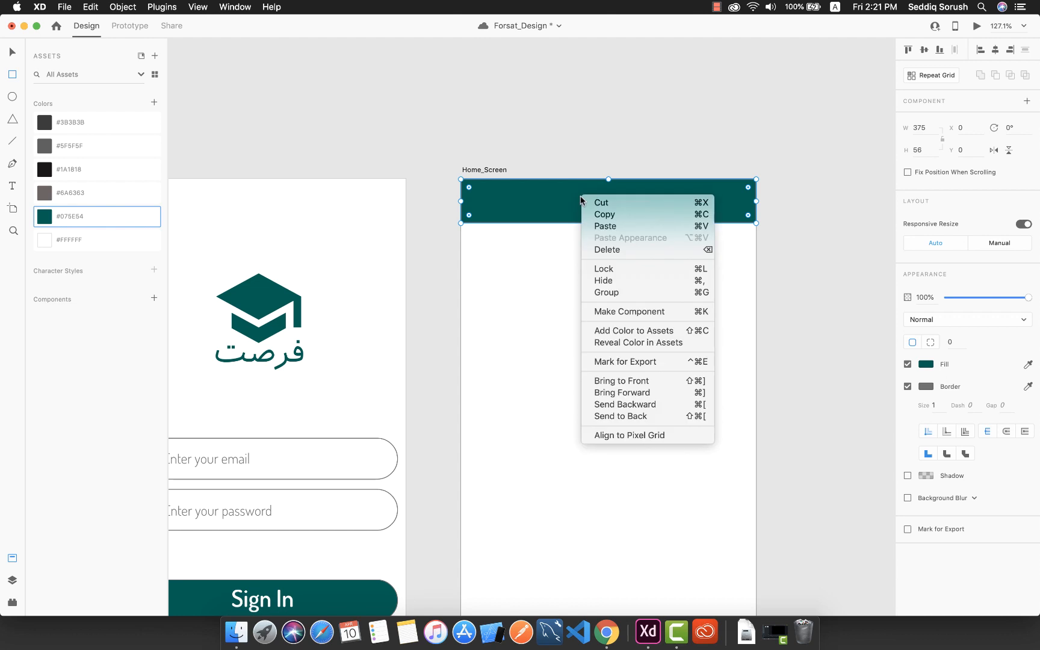
click(618, 269)
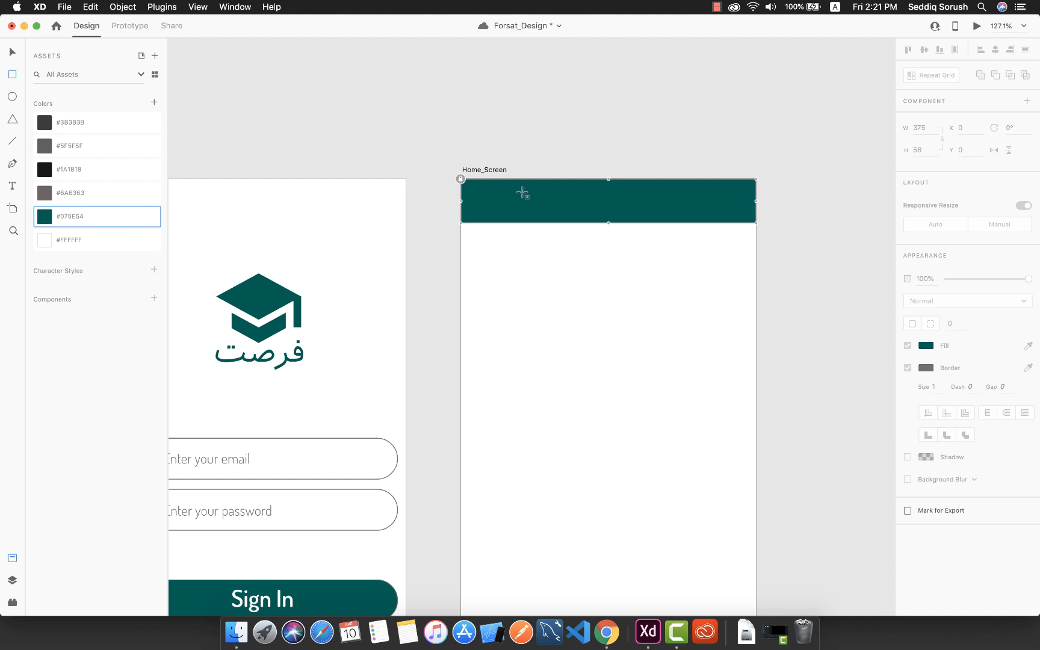
Step: Draw a white rectangle inside the green header bar and adjust it to about 262 by 37 at X 57, Y 12
drag(522, 192, 714, 220)
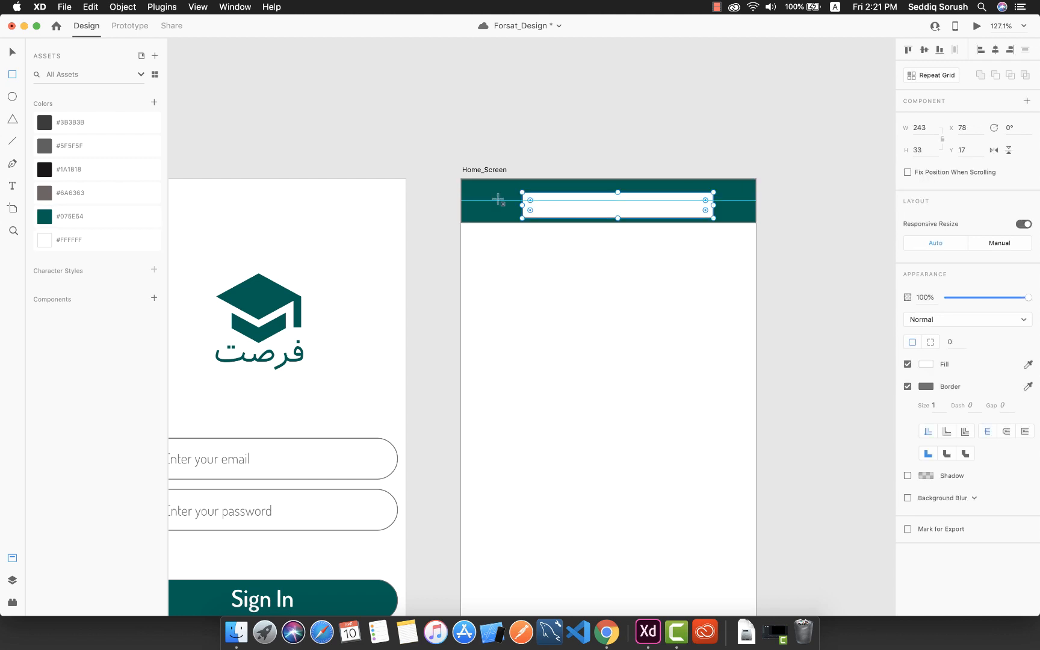
drag(610, 207, 593, 206)
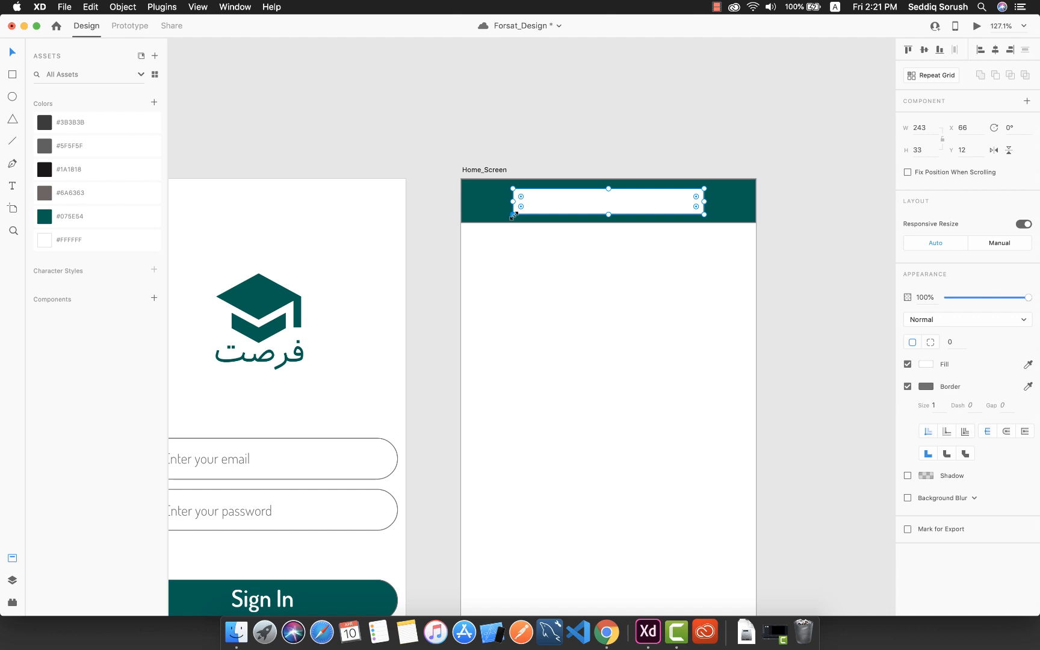
mouse_move(511, 215)
mouse_down()
mouse_move(495, 215)
mouse_move(527, 214)
mouse_move(483, 214)
mouse_move(511, 214)
mouse_move(499, 202)
mouse_up()
drag(596, 207, 608, 217)
Step: Round the white header rectangle's corners to a radius of 19 so its ends form full semicircles
scroll(550, 296, up, 5)
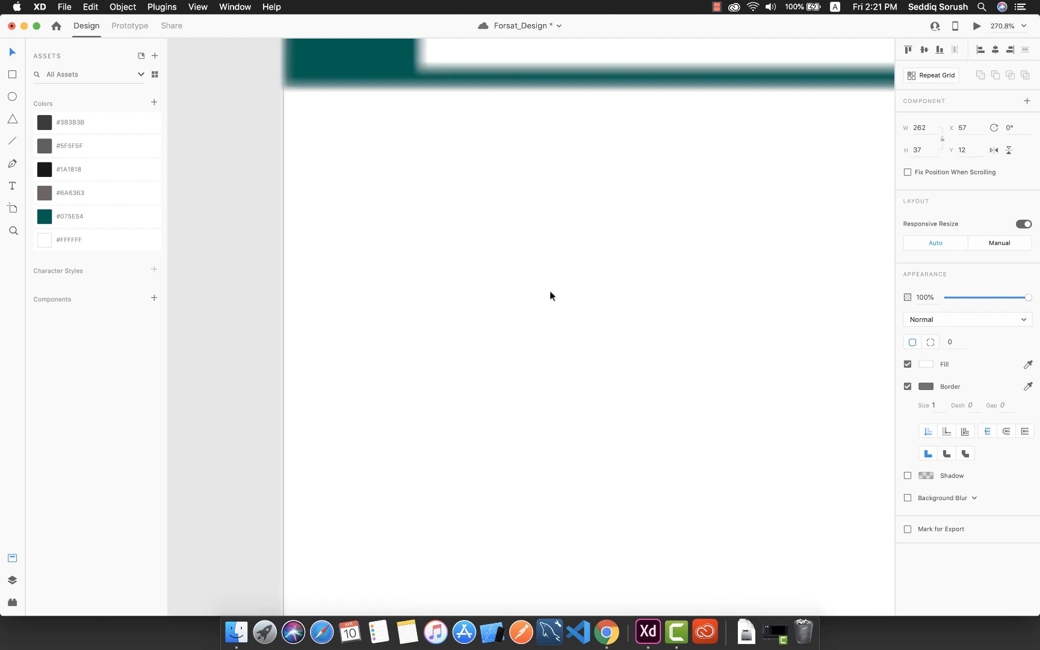
scroll(550, 293, up, 2)
scroll(550, 293, up, 4)
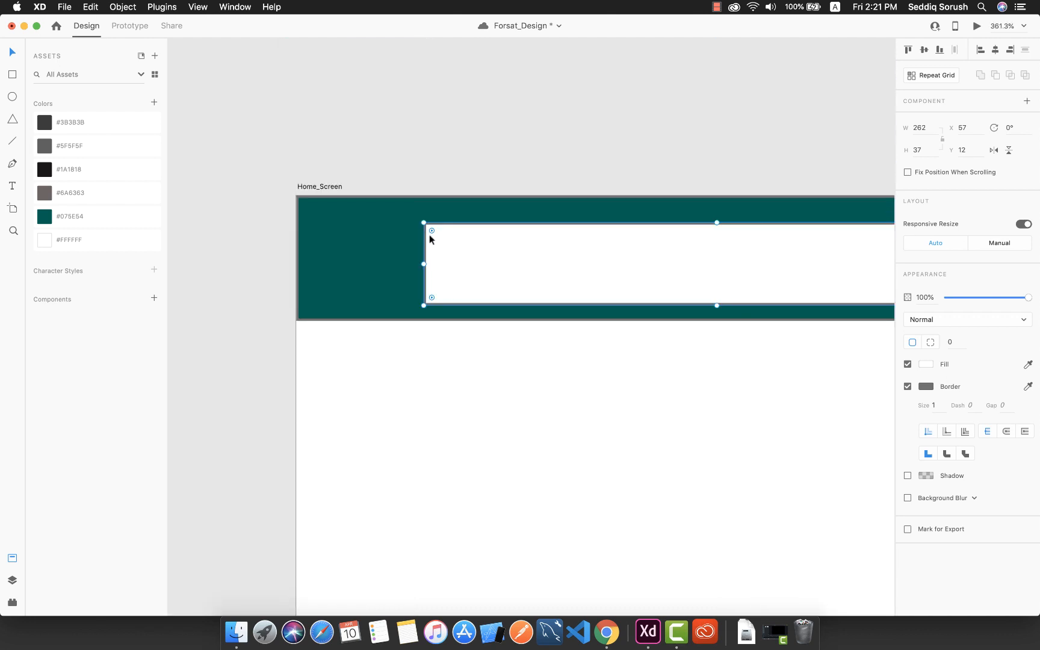
drag(431, 231, 519, 255)
scroll(554, 288, down, 4)
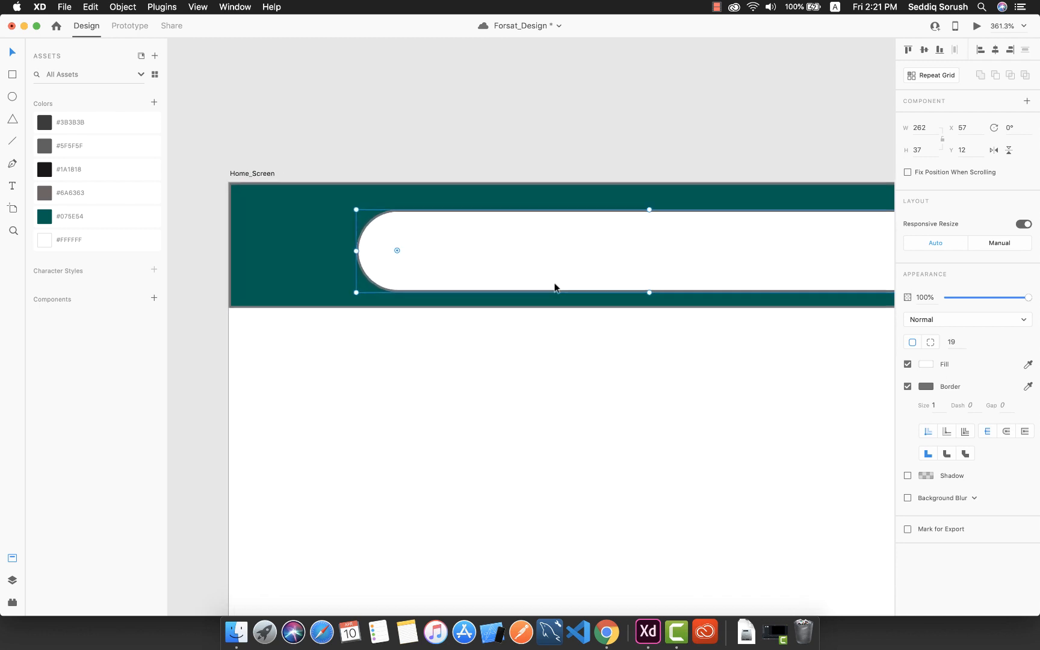
Step: Remove the border from the white rounded search bar in the Home_Screen header
click(556, 288)
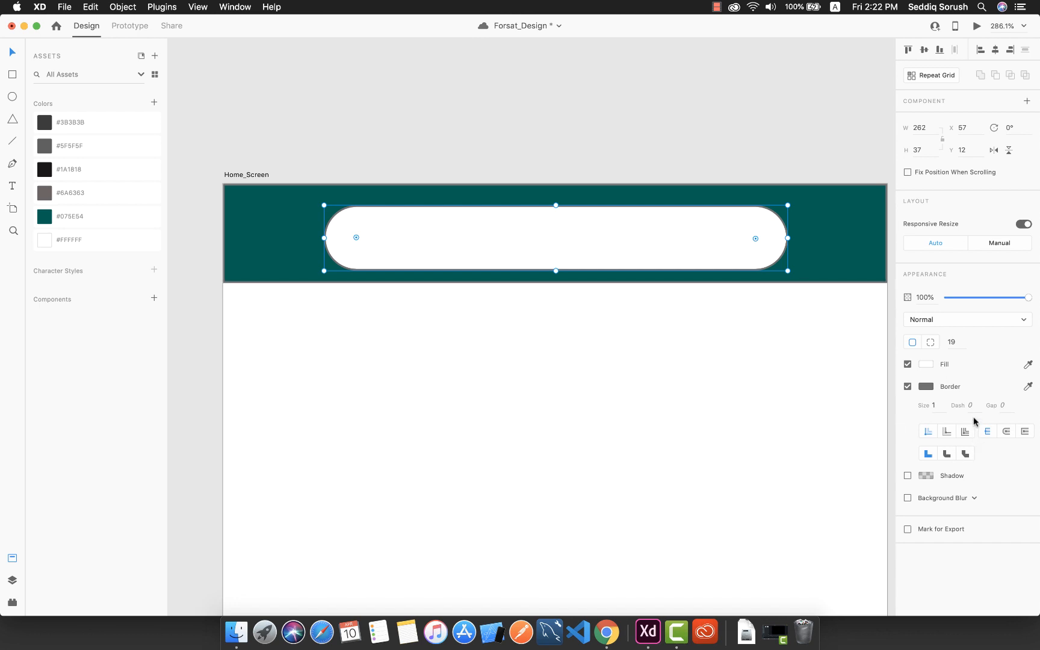
click(908, 387)
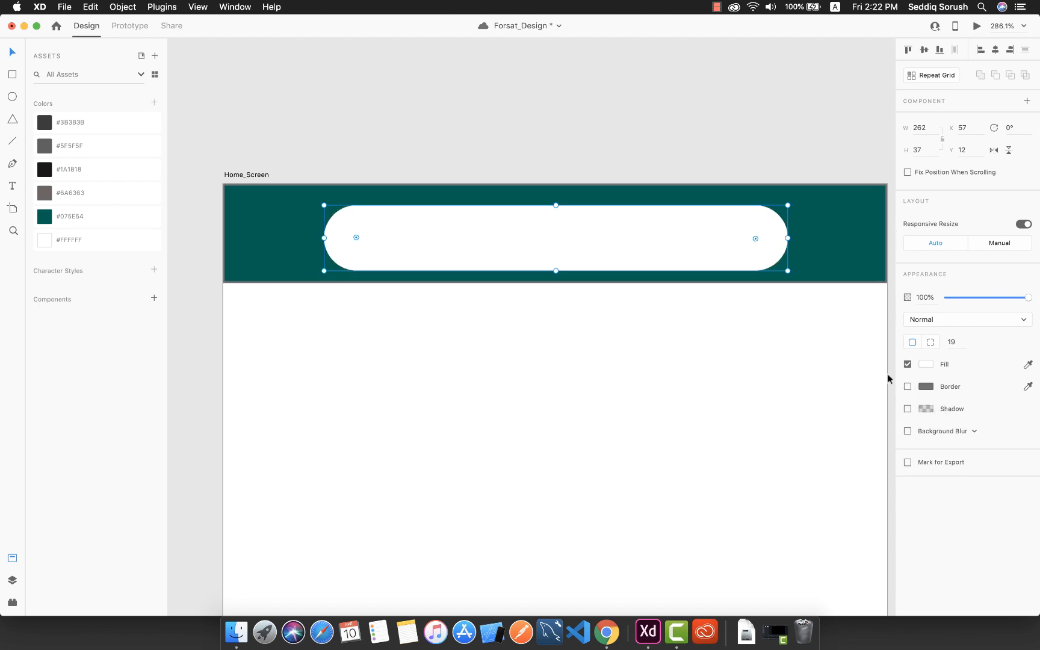
click(908, 387)
click(908, 386)
scroll(604, 461, down, 3)
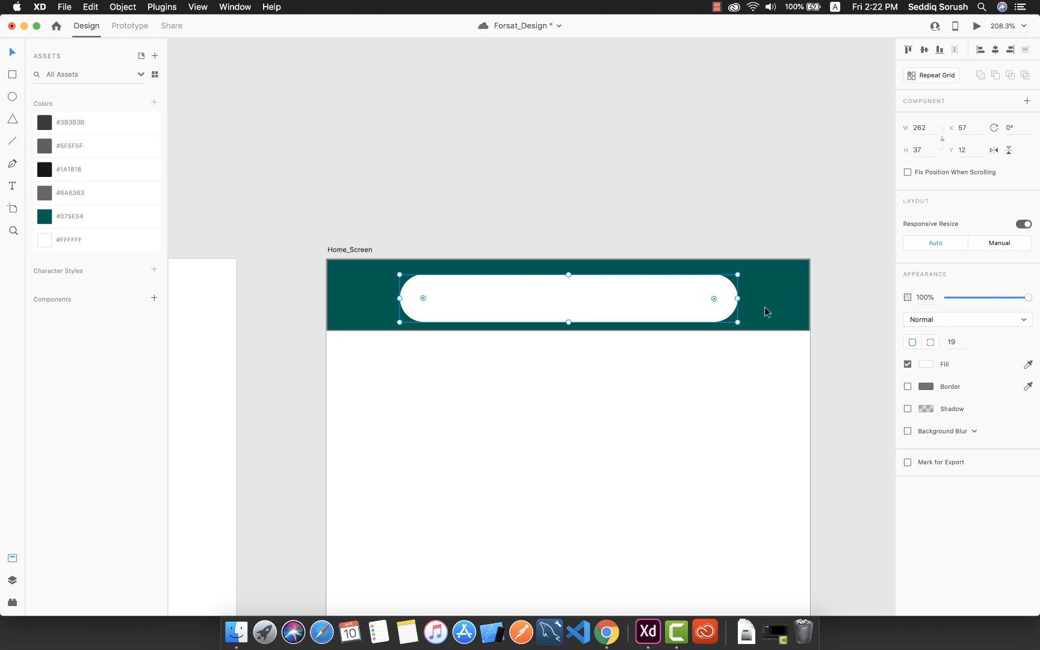
Step: Find "menu" in the Icons 4 Design plugin, insert the Material menu icon and place it at the header's left end
click(12, 602)
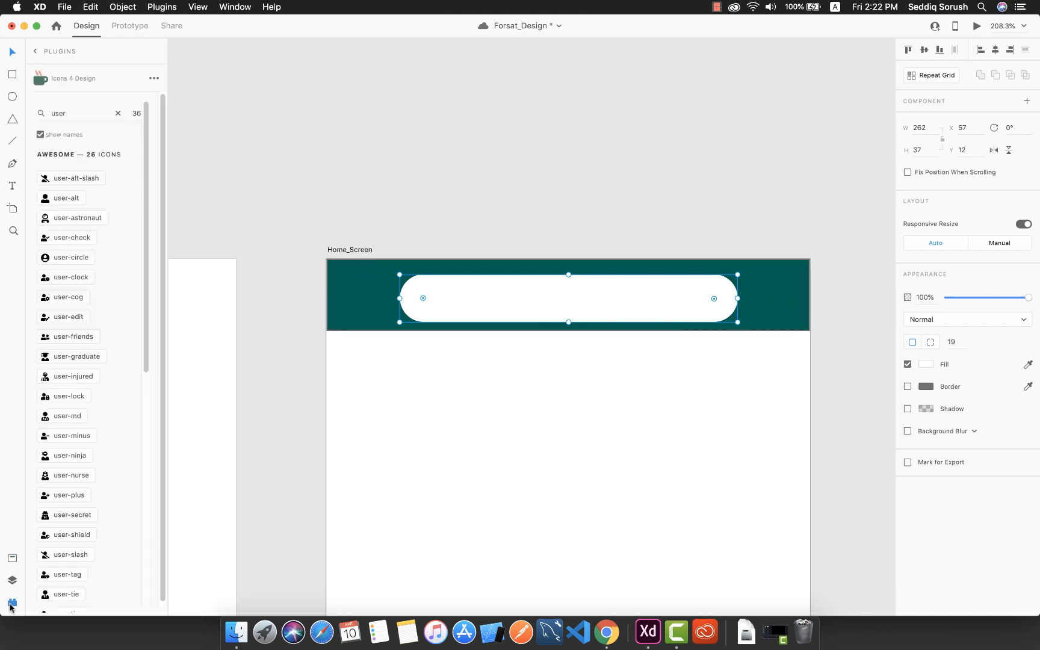
click(65, 115)
text(menu)
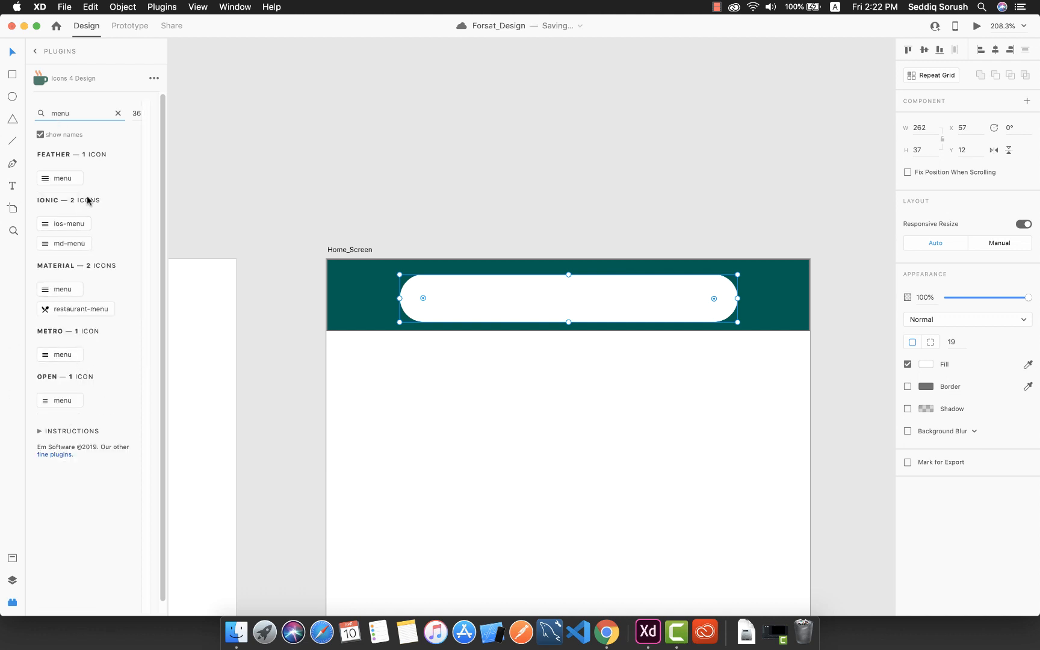
click(64, 290)
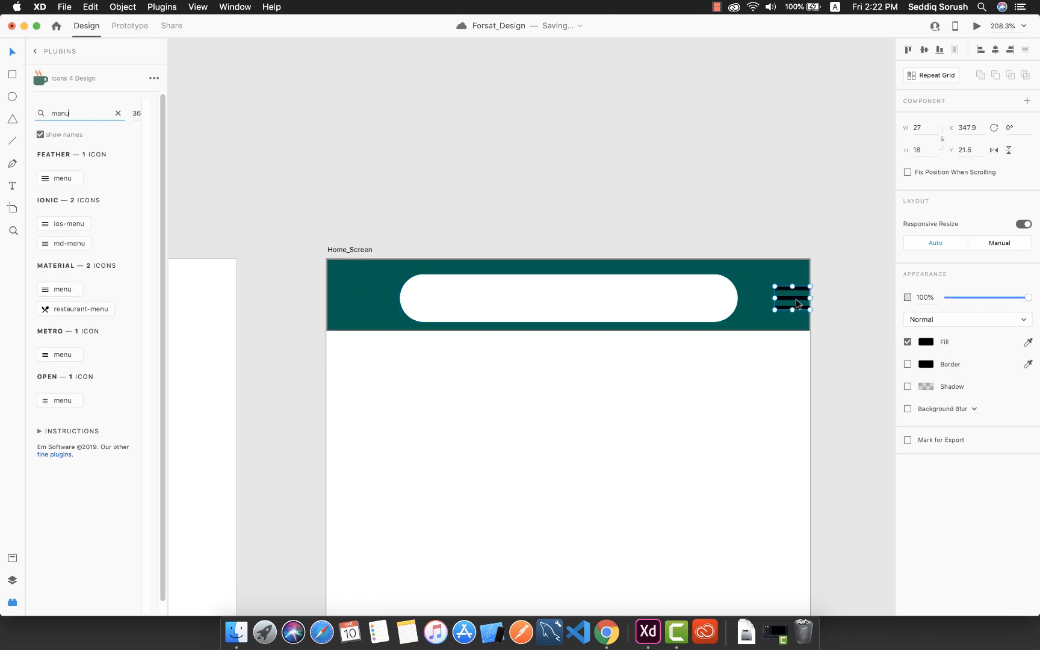
drag(795, 300, 369, 301)
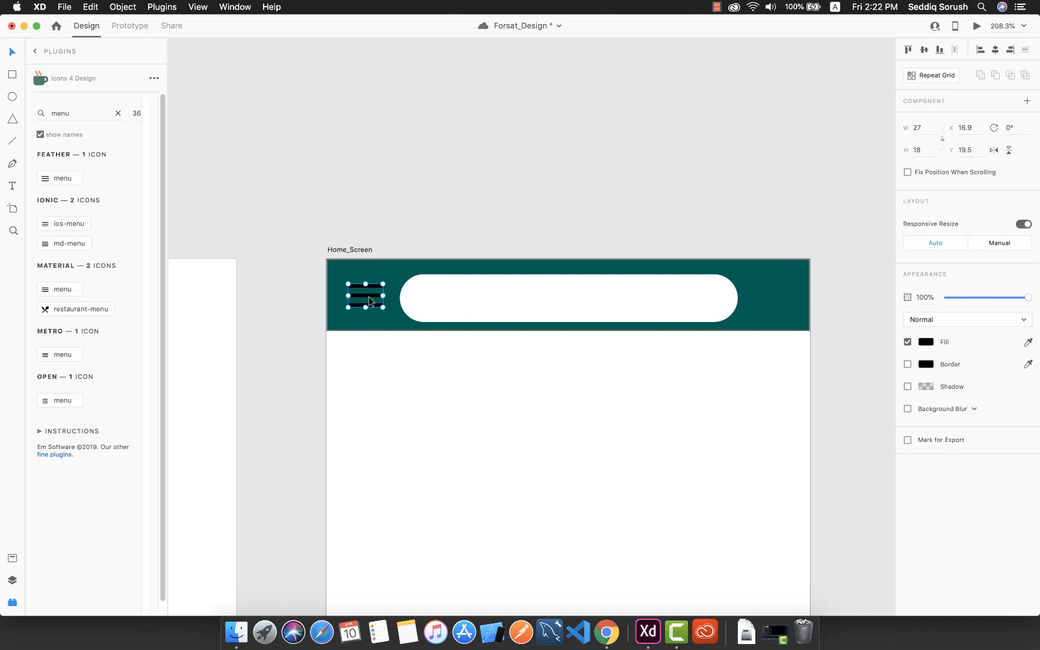
Step: Narrow the white search bar to about 236 px from its left end and reposition it at about X 70, Y 10
click(482, 304)
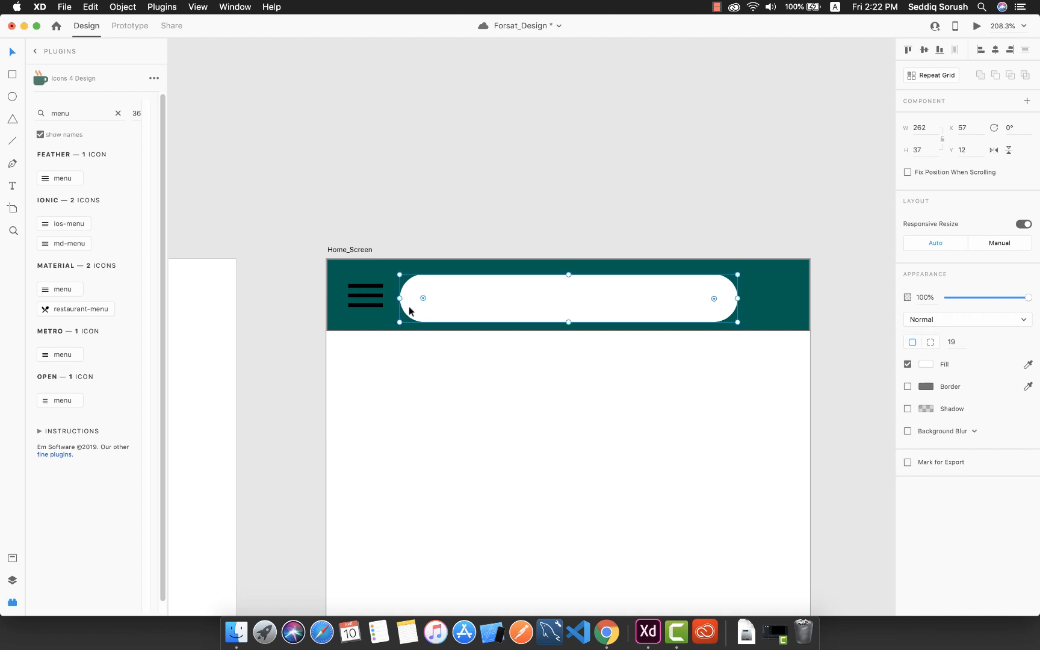
drag(400, 299, 434, 301)
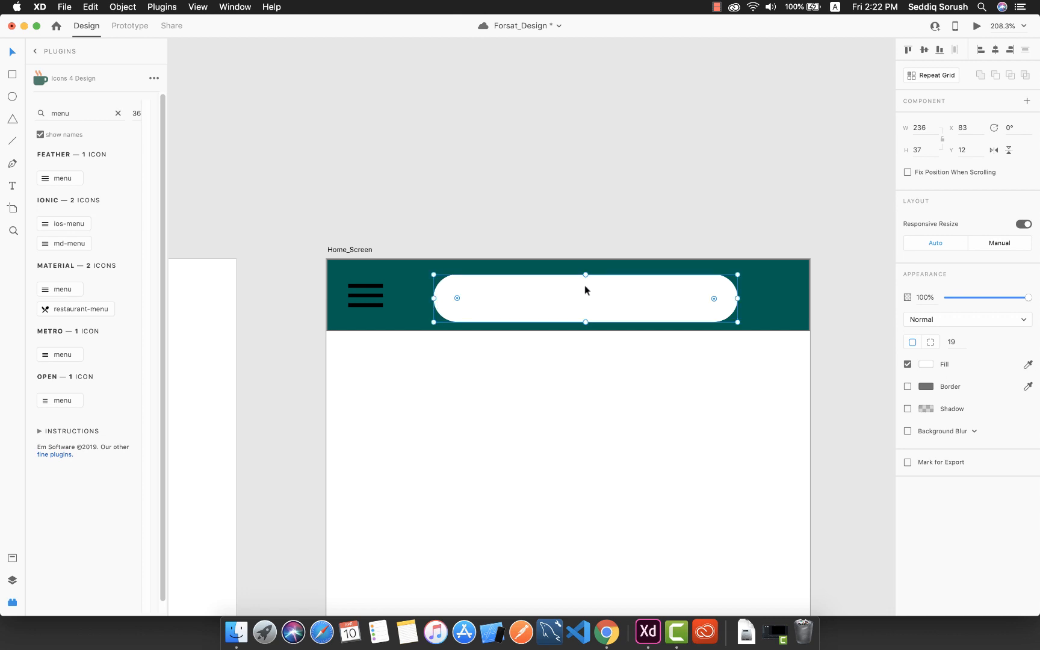
drag(583, 290, 571, 293)
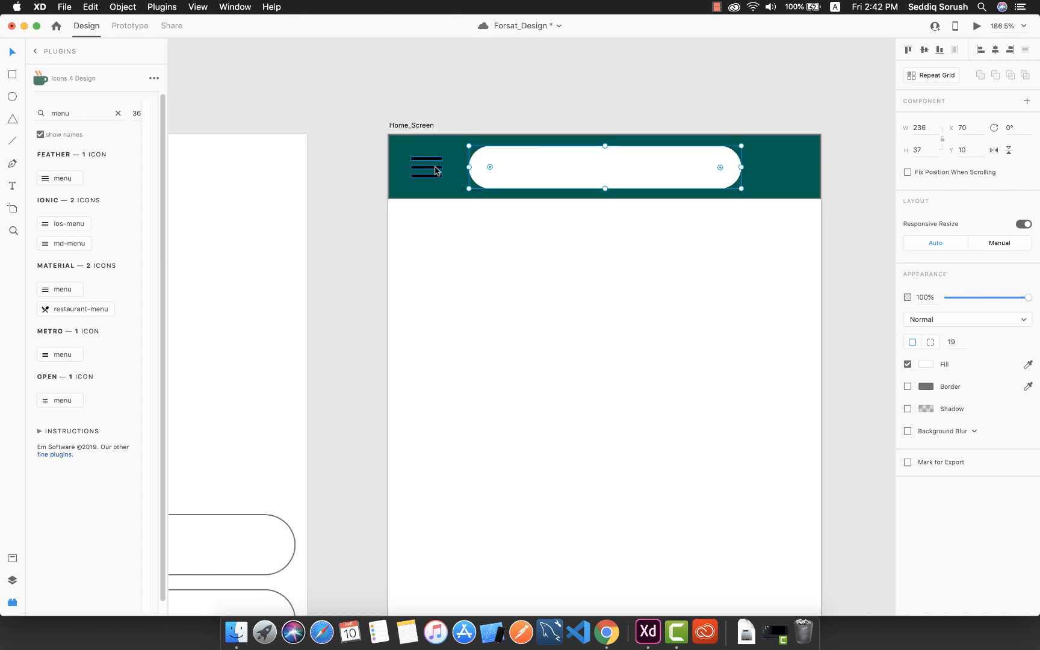
Step: Set the header menu icon's fill to white, #FFFFFF
click(434, 167)
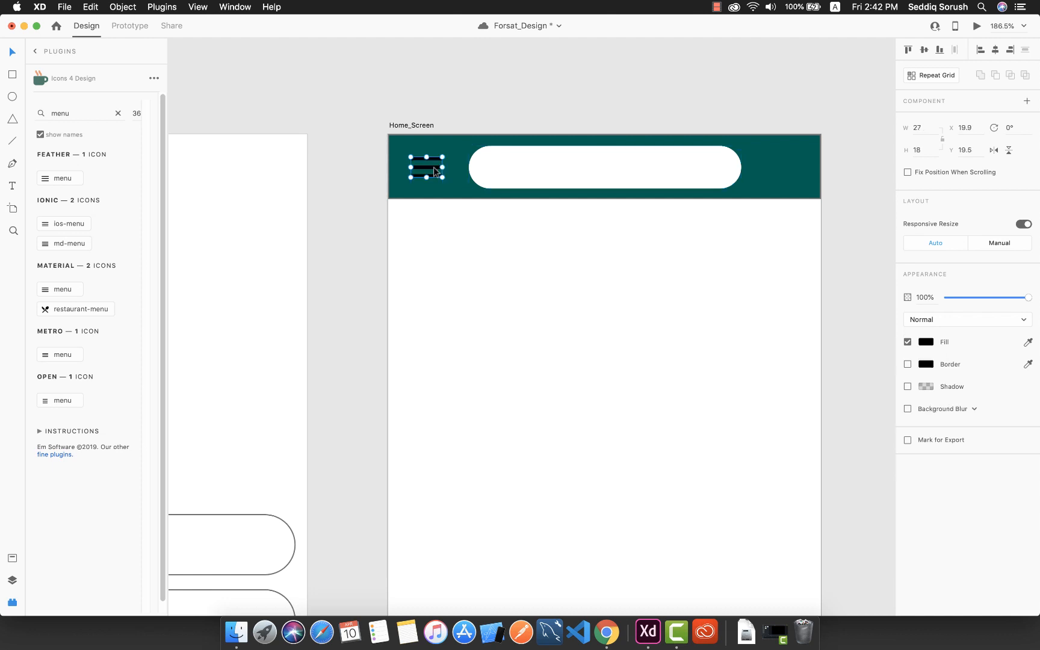
click(926, 341)
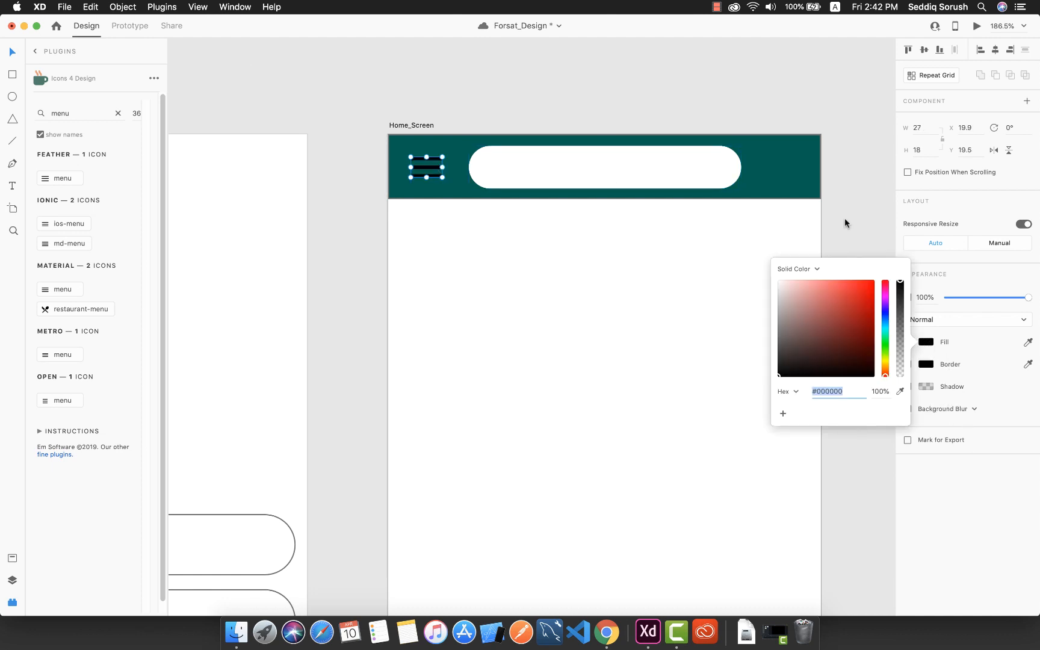
drag(783, 313, 777, 285)
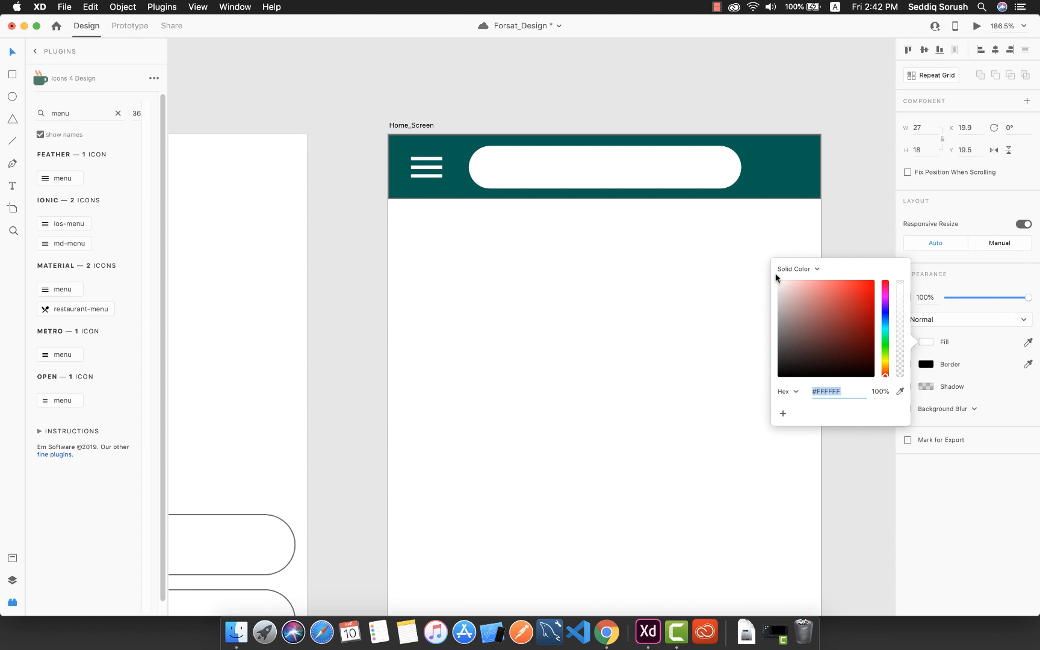
click(699, 248)
Step: Find "bell" in the icon plugin, insert the Awesome bell and fit it right of the search bar at about 24 × 27 px
click(558, 172)
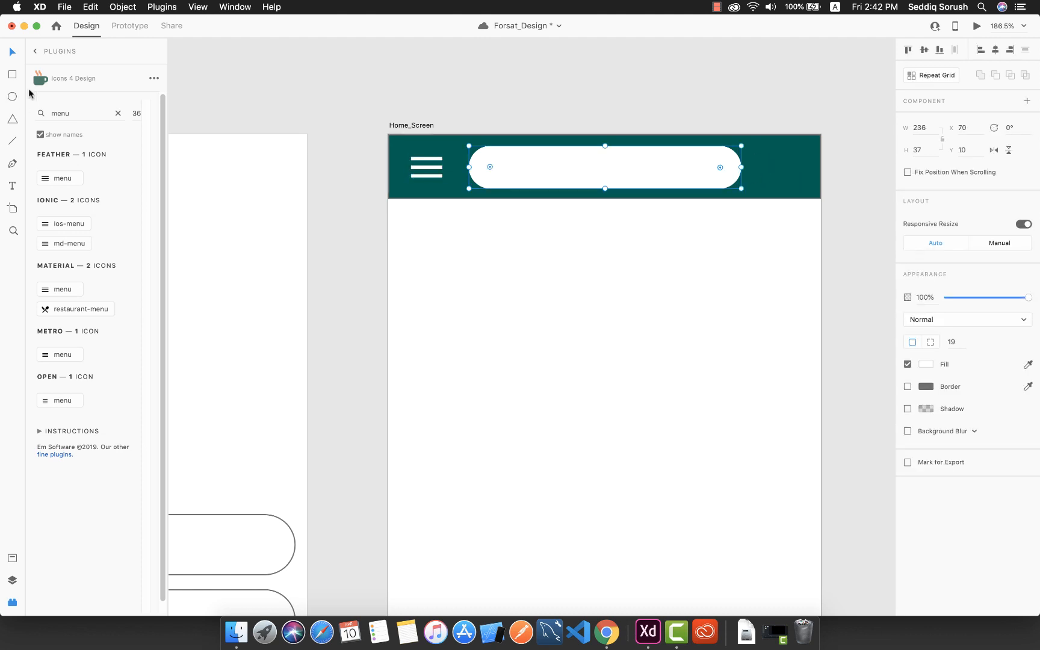
double_click(60, 114)
text(bell)
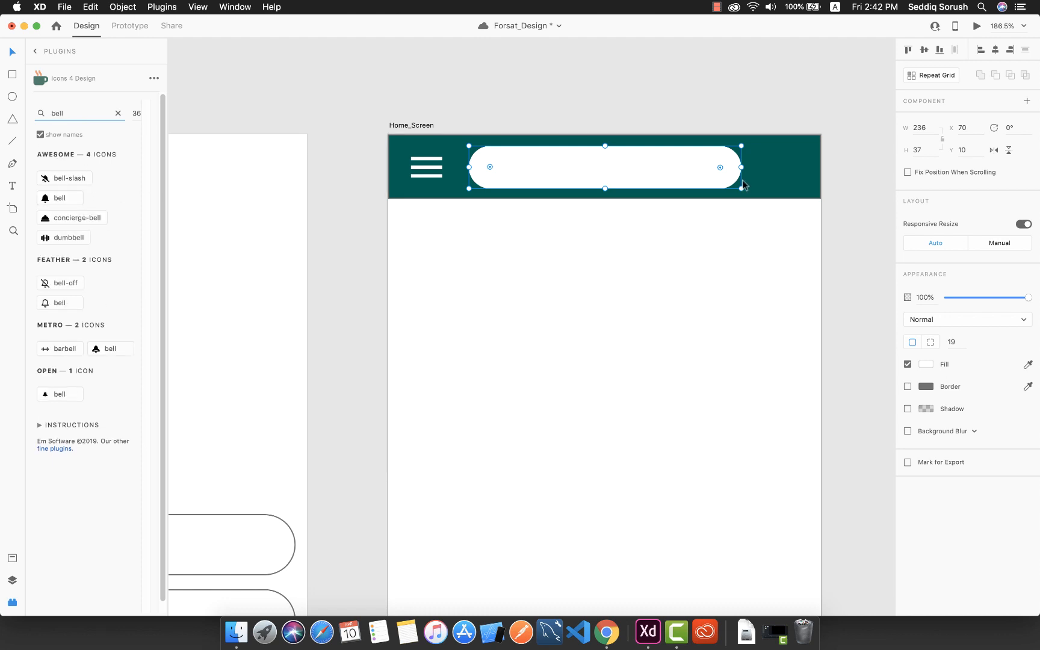
click(66, 197)
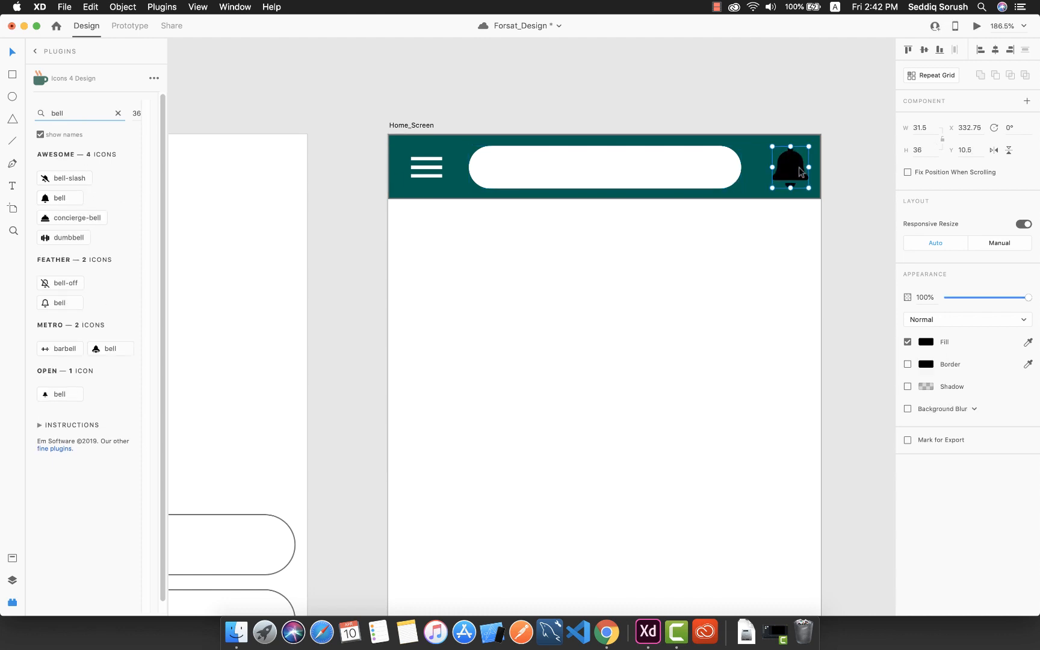
drag(802, 172, 778, 168)
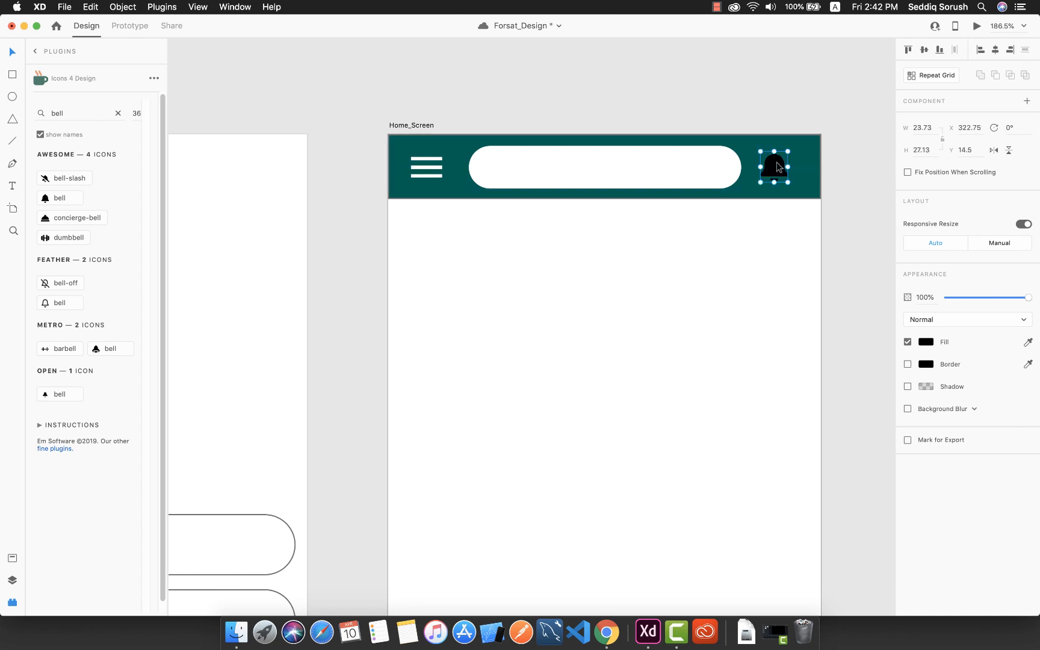
Step: Set the bell icon's fill to white, #FFFFFF, and deselect it
click(925, 341)
click(784, 289)
drag(785, 290, 777, 267)
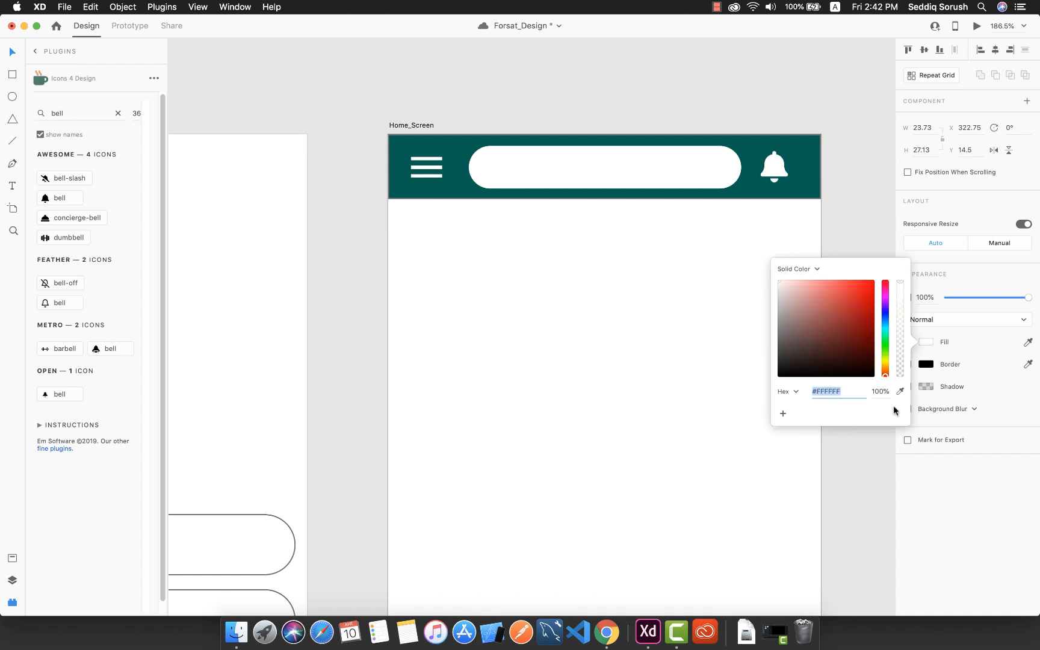
click(674, 334)
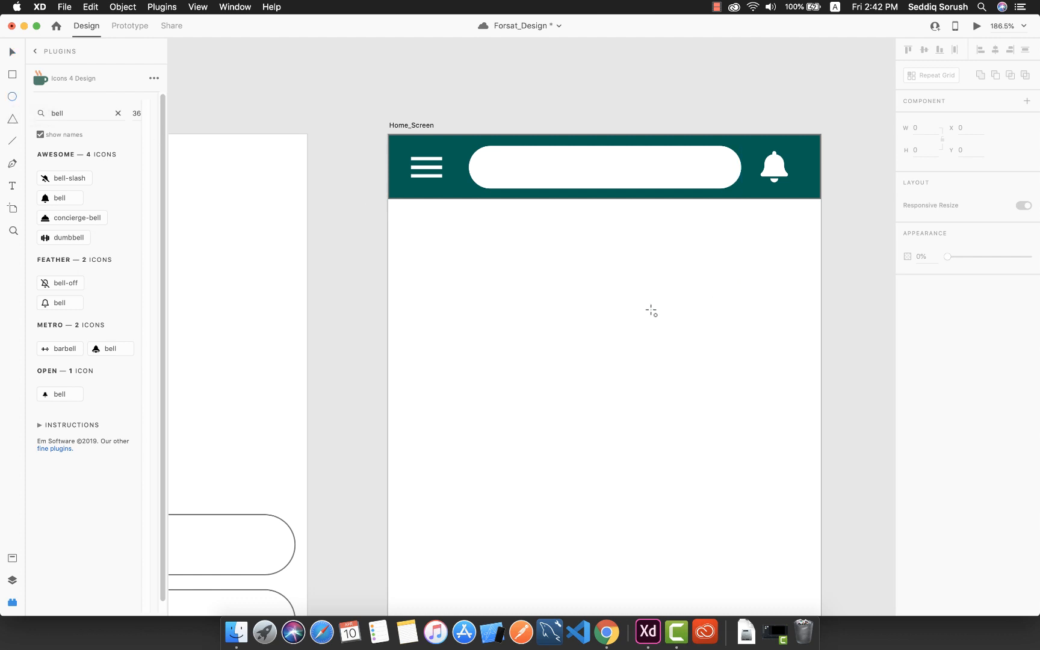
Step: Draw a circle about 25 px across in the blank area below the header and fill it with red #FC5454
drag(657, 303, 691, 332)
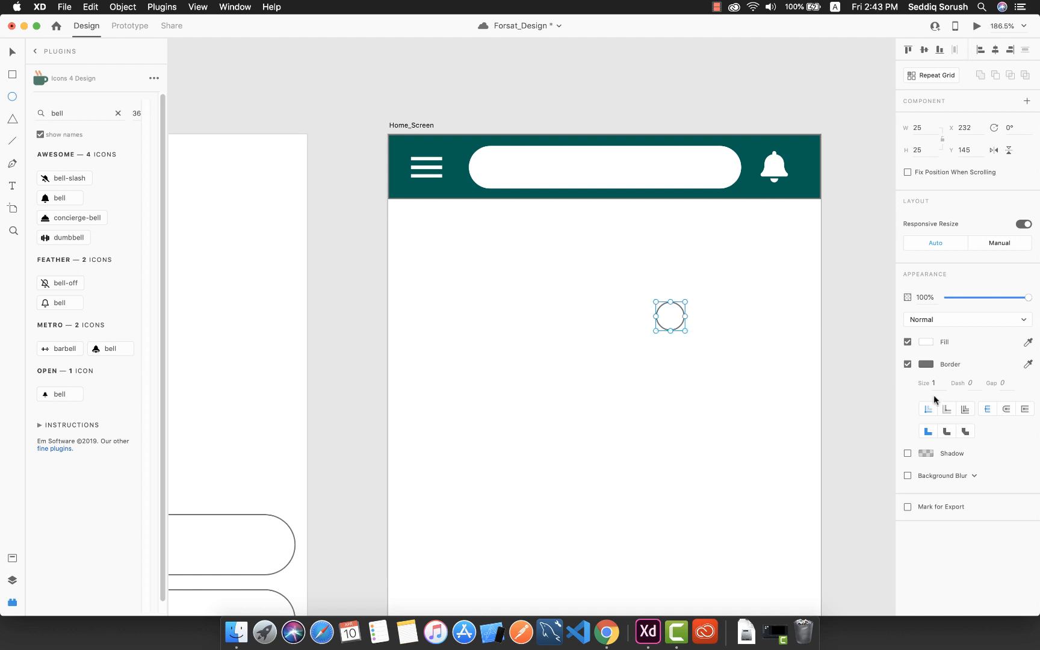
click(927, 343)
click(841, 281)
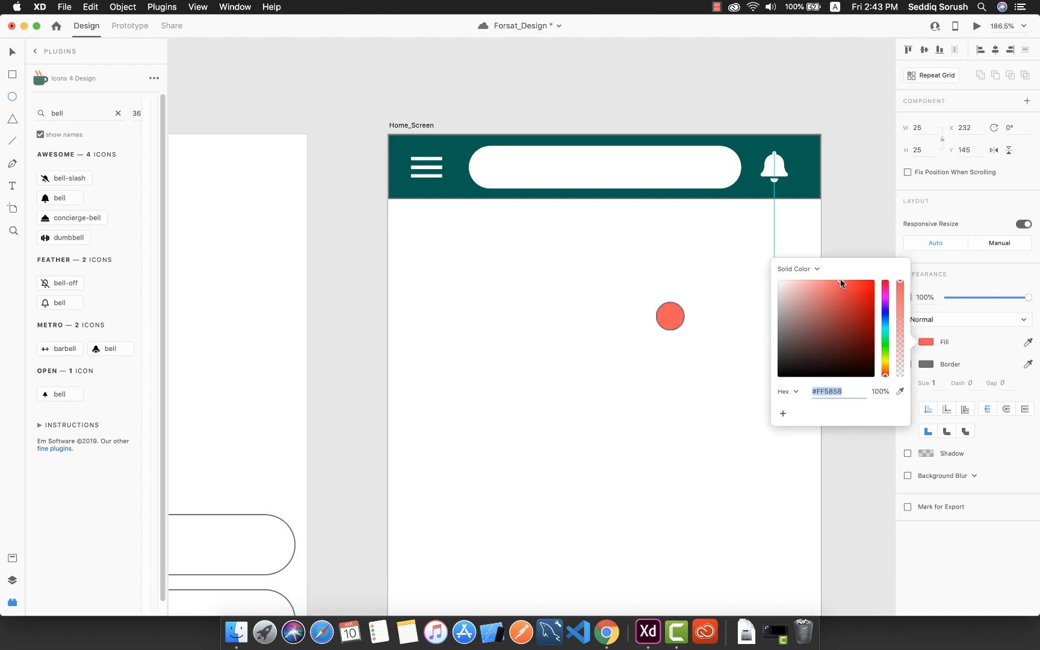
mouse_move(842, 281)
mouse_down()
mouse_move(840, 290)
mouse_move(842, 281)
mouse_up()
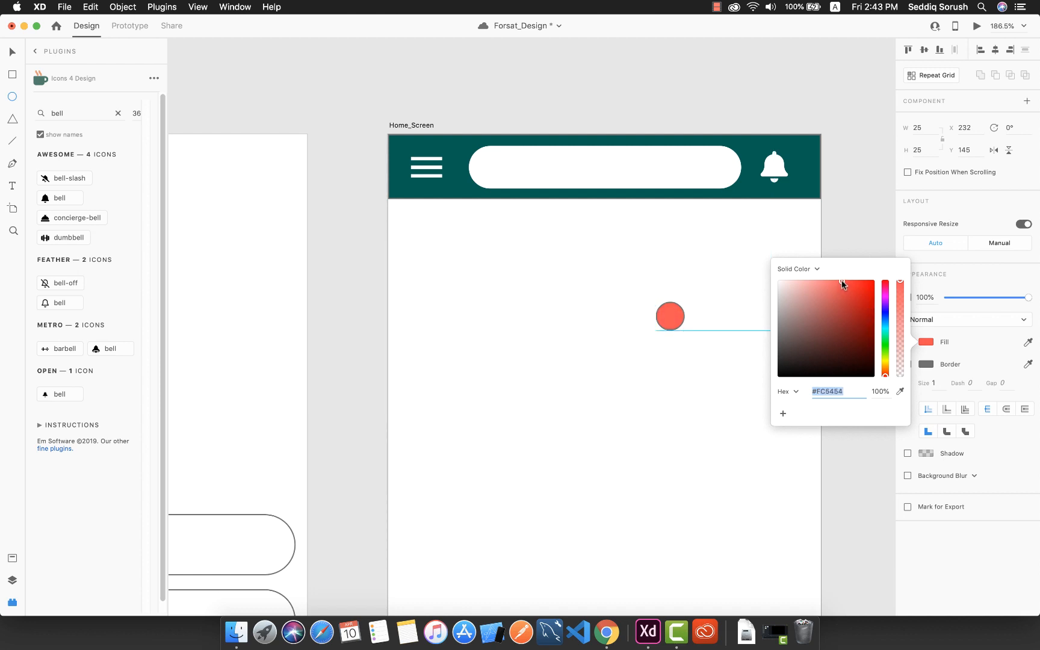
Step: Remove the border from the red circle
click(920, 366)
click(920, 371)
click(908, 365)
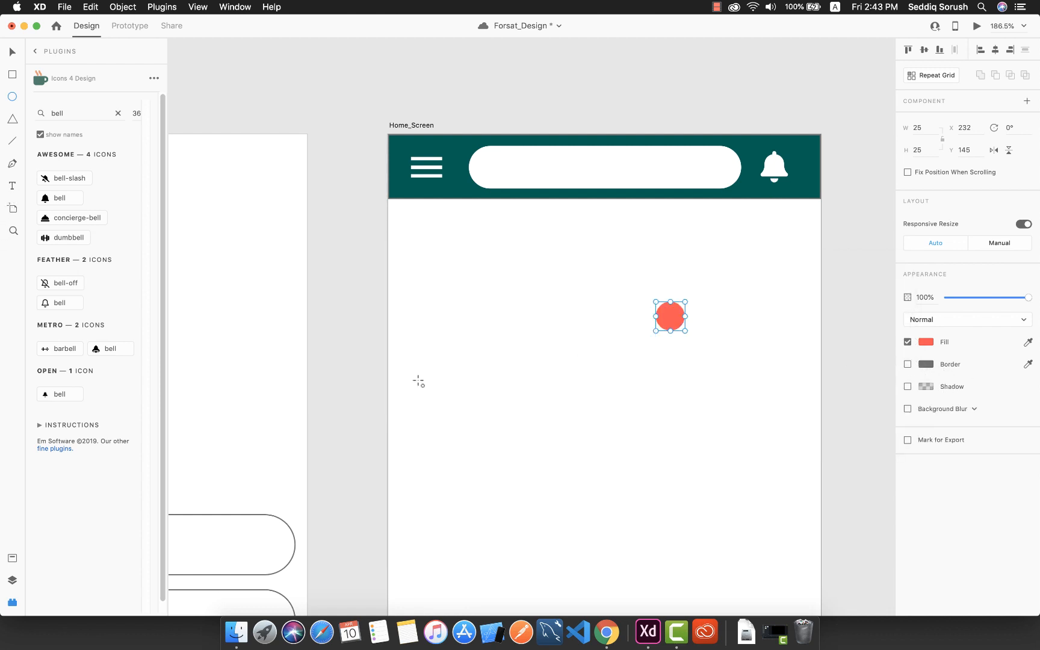
Step: Add the text "34" over the red circle and move it to the circle's middle
scroll(651, 461, up, 5)
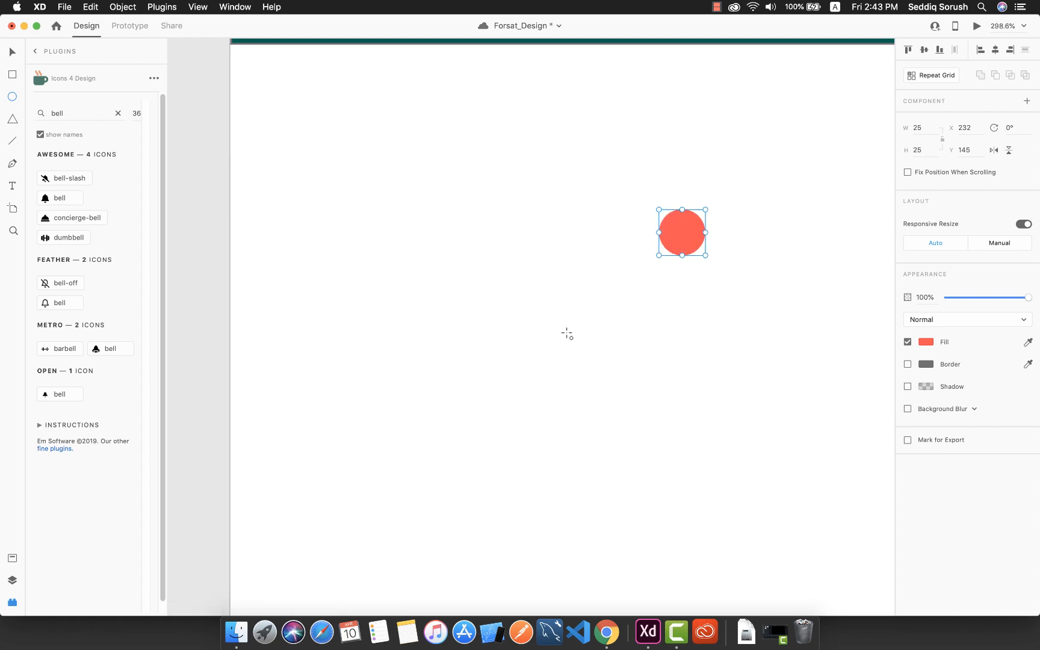
click(12, 185)
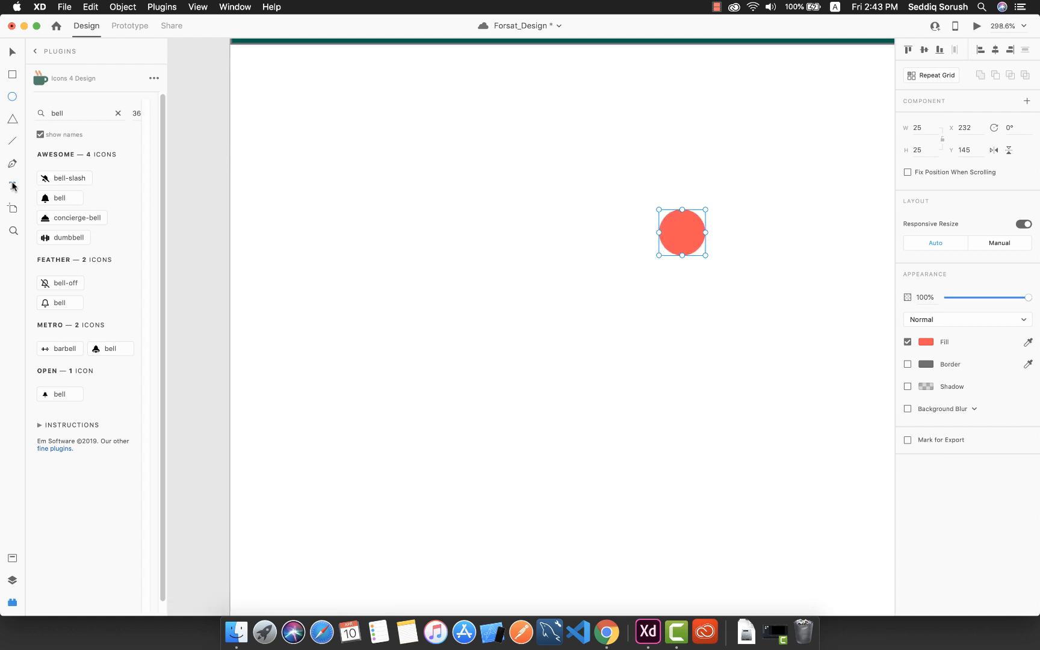
click(680, 234)
text(34)
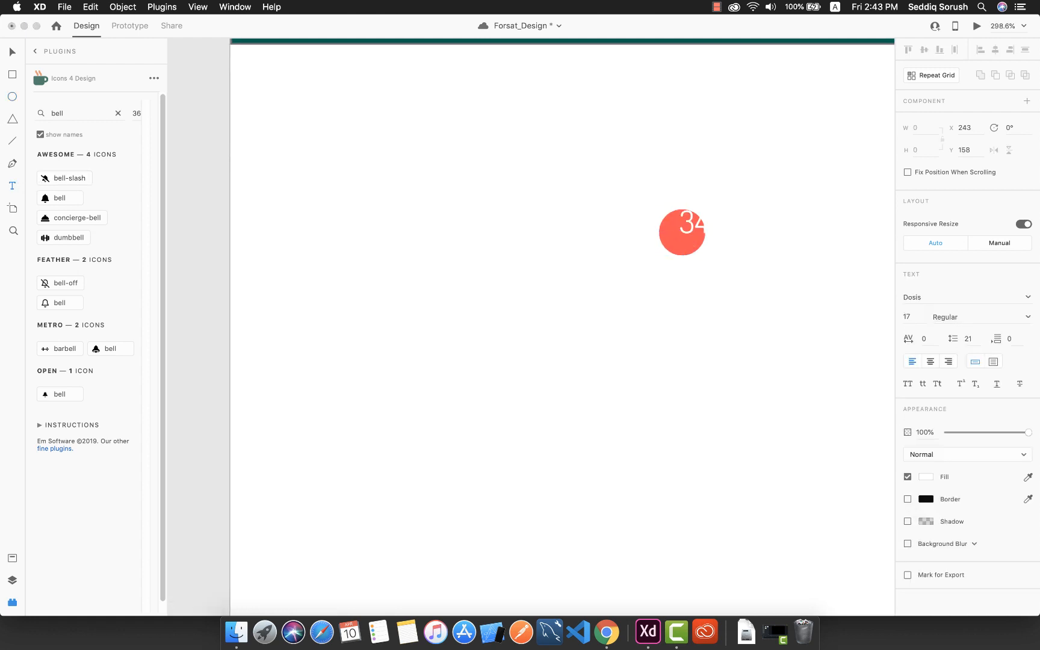
click(13, 54)
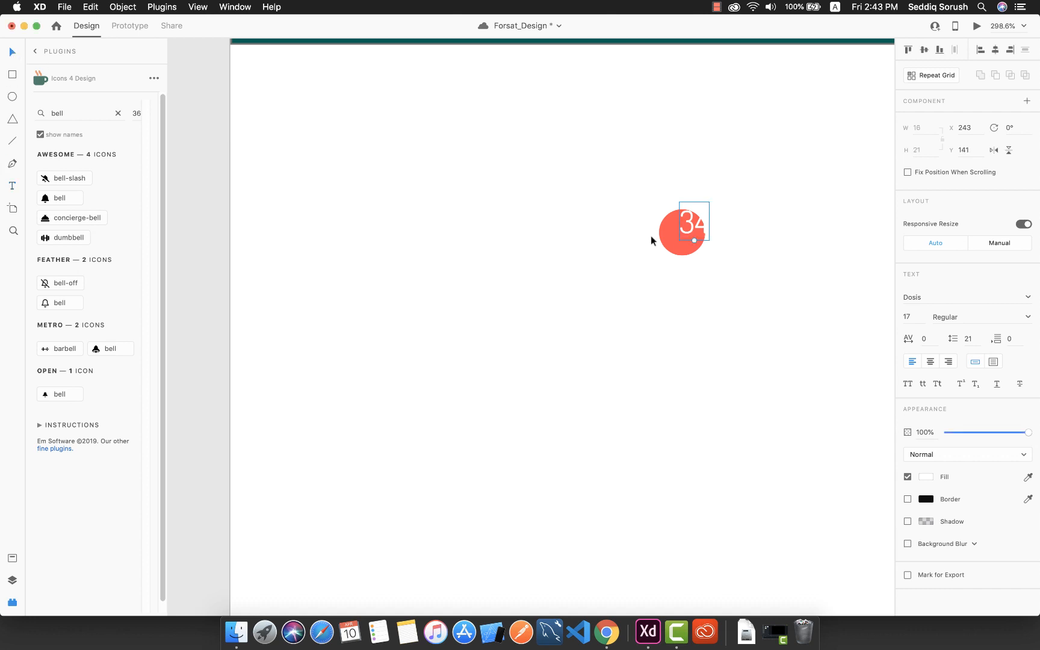
drag(692, 227, 681, 234)
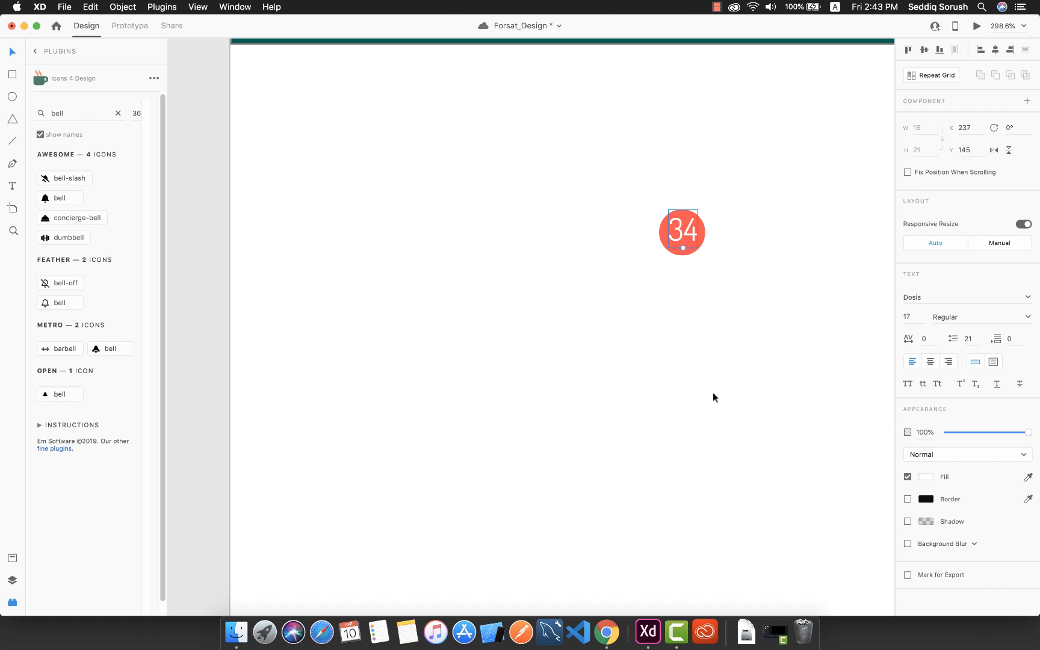
Step: Shift the "34" text slightly down to center it vertically in the red circle, and deselect it
scroll(713, 391, down, 10)
scroll(712, 392, up, 5)
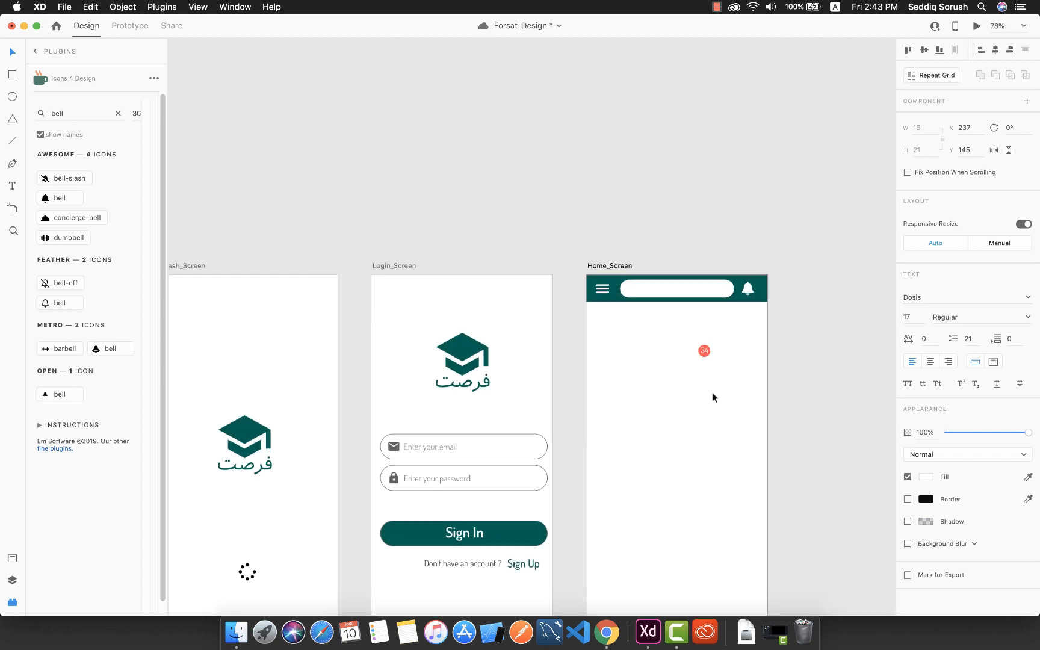
scroll(711, 392, up, 8)
scroll(711, 389, down, 4)
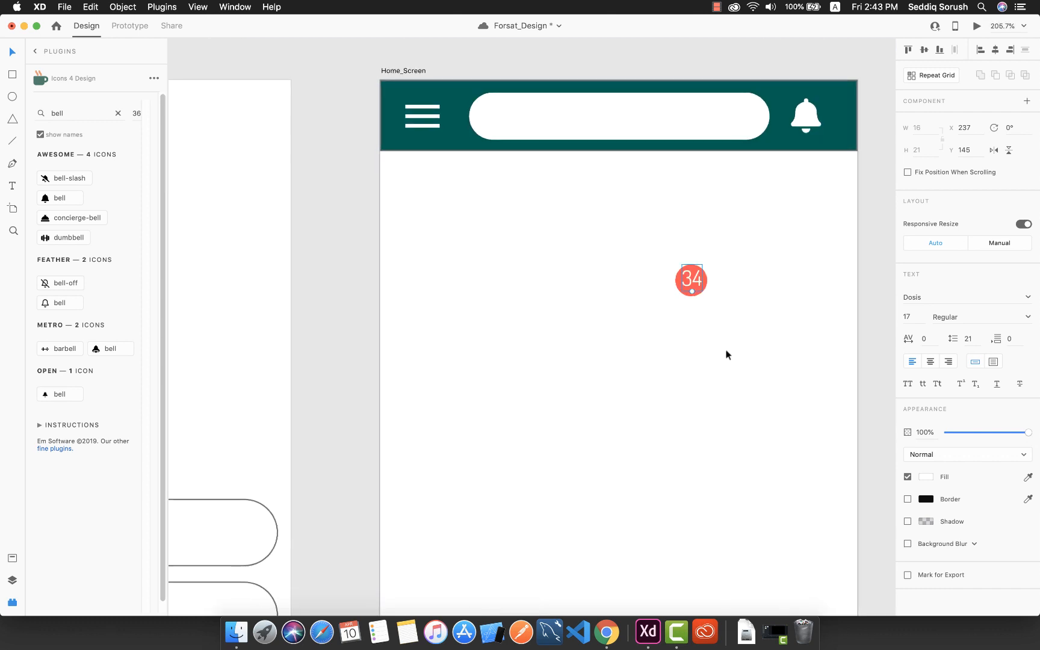
drag(693, 279, 693, 281)
click(747, 314)
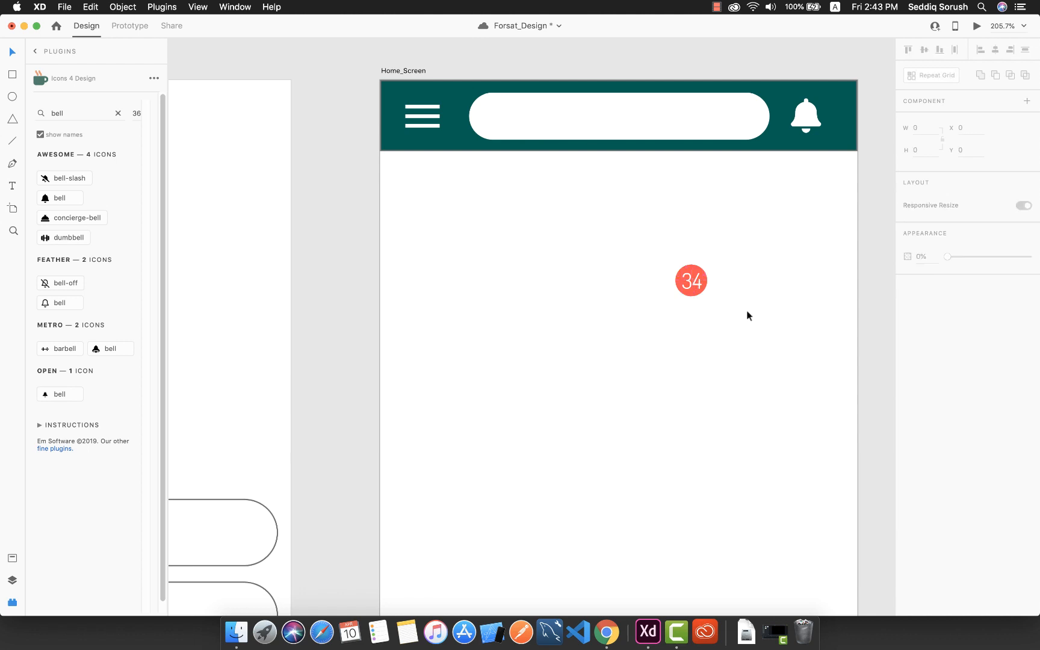
Step: Scale down the red circle and its "34" text together, and refit the number inside the smaller circle
drag(767, 325, 611, 242)
drag(692, 281, 731, 271)
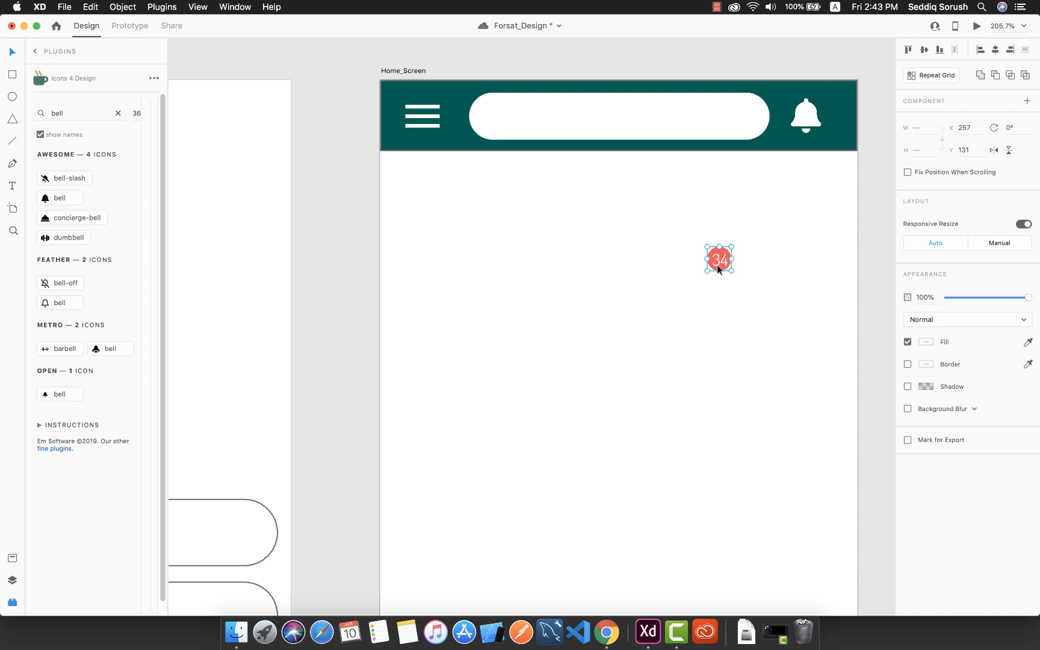
double_click(722, 264)
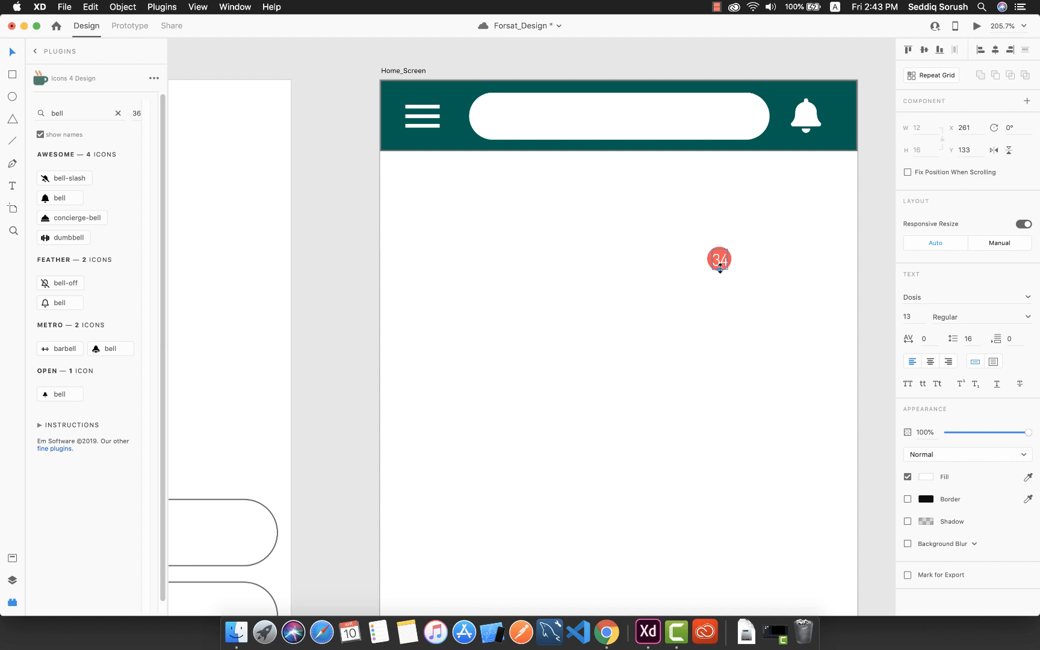
drag(720, 268, 717, 261)
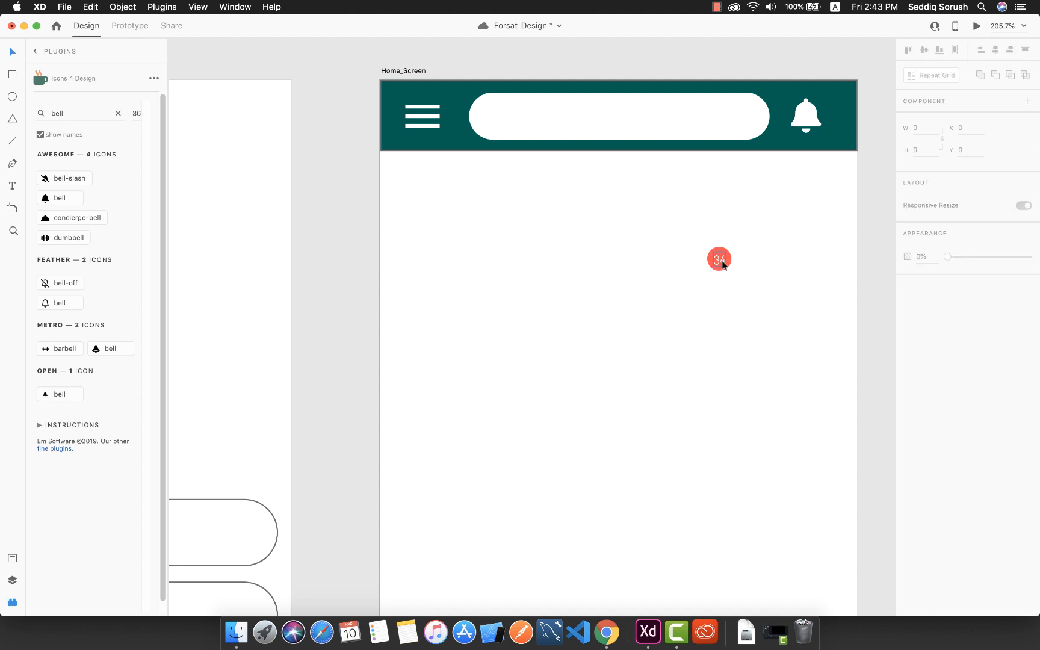
key(Up)
Step: Move the circle and its "34" text together onto the bell icon's upper-right corner, and save the document
drag(770, 295, 622, 226)
drag(726, 253, 827, 108)
click(794, 224)
key(super+s)
scroll(757, 301, right, 5)
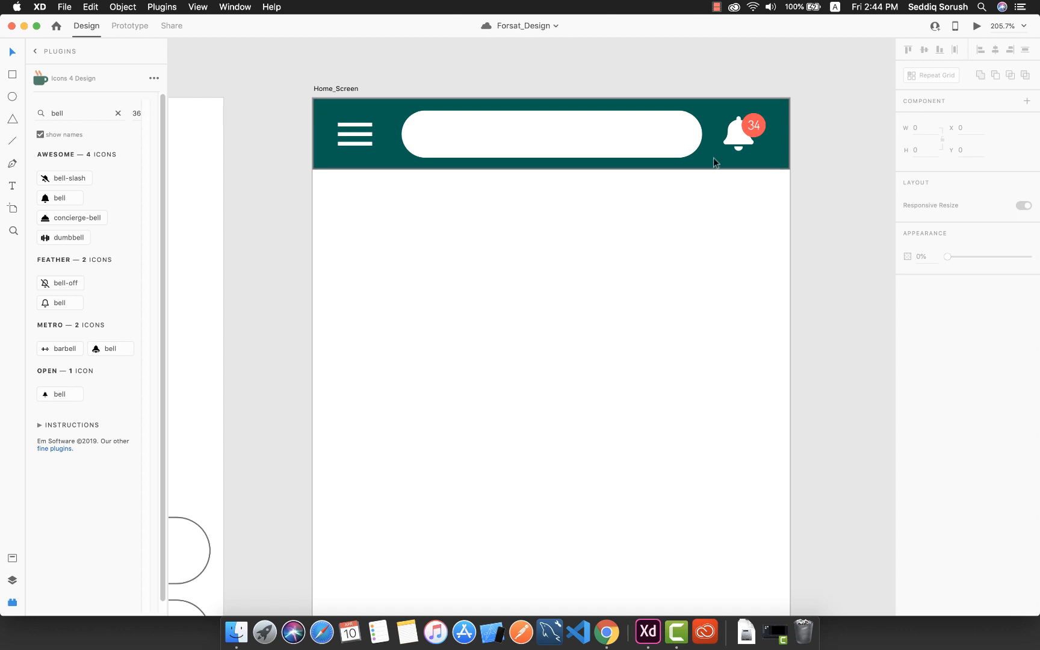
Step: Unlock the green header rectangle, remove its border and give it a drop shadow with X 0, Y 3 and blur 6
click(776, 167)
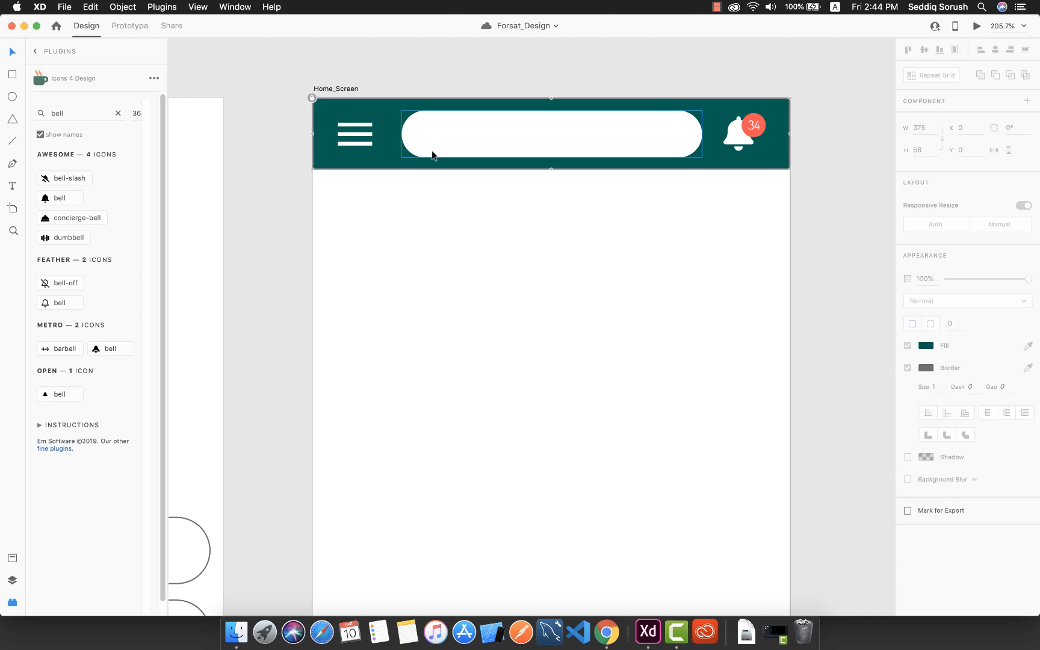
click(311, 98)
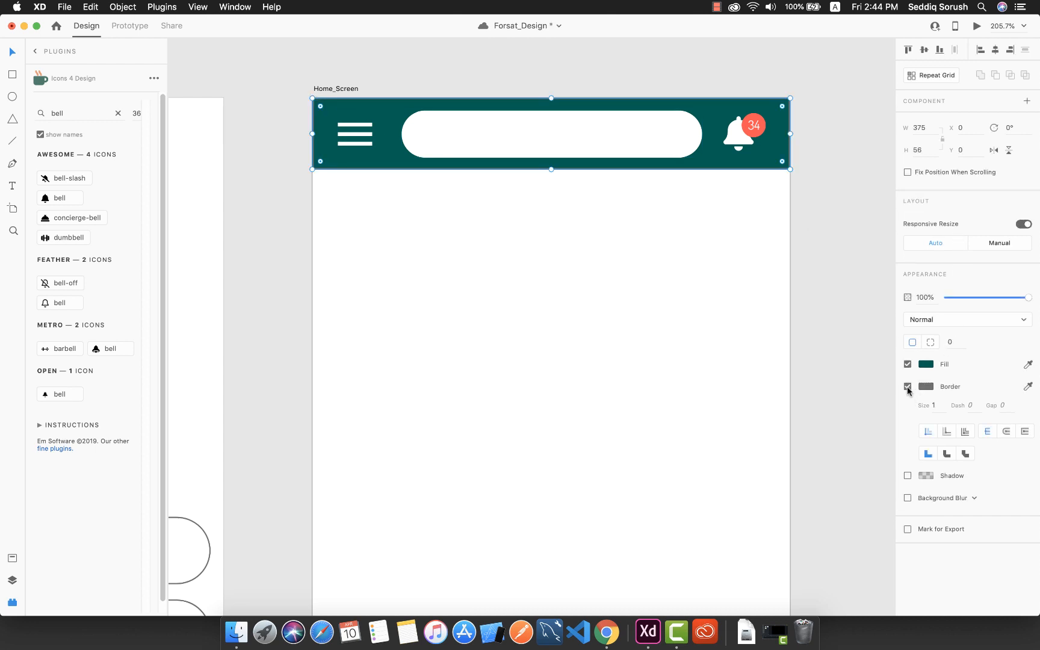
click(909, 387)
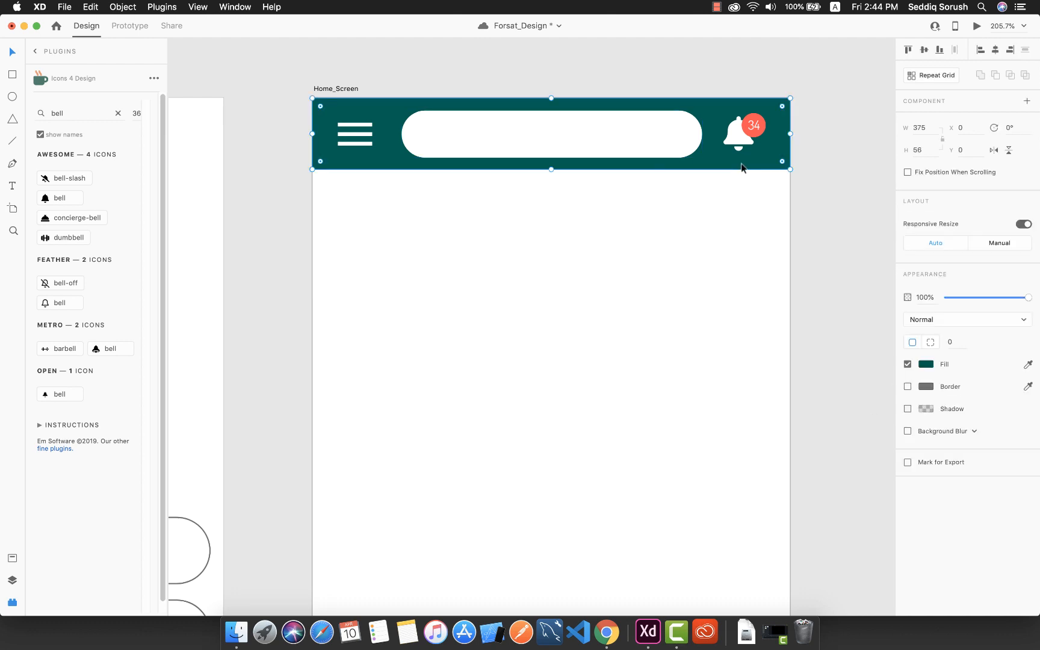
click(907, 408)
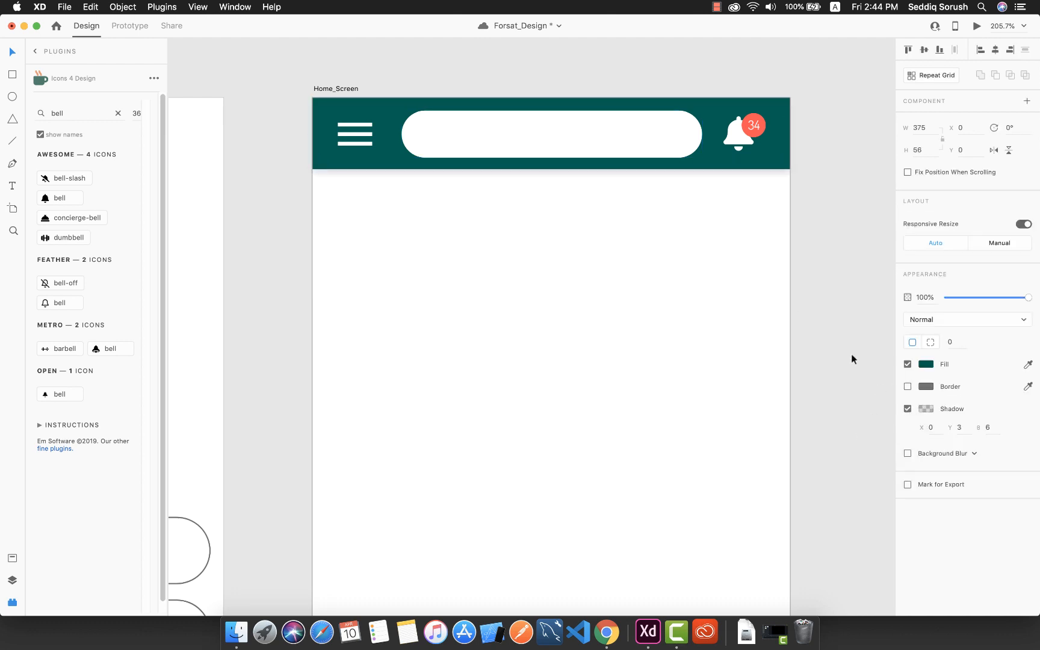
scroll(628, 368, down, 1)
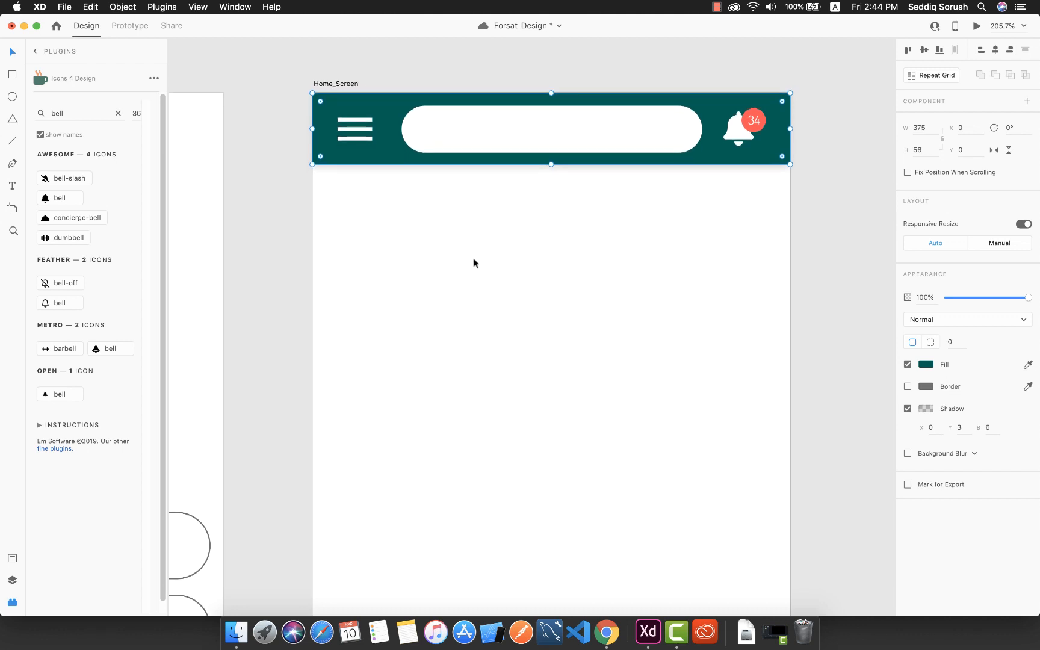
Step: Find "search" in the icon plugin, insert the Feather search icon and place it 20 × 20 inside the search bar's left end
double_click(63, 113)
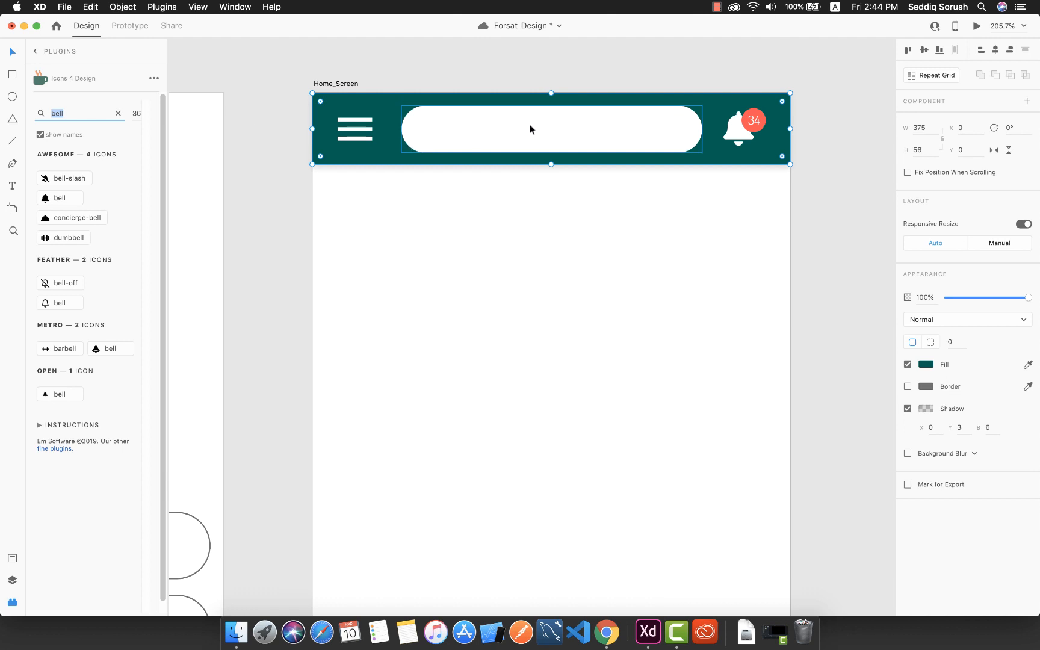
text(search)
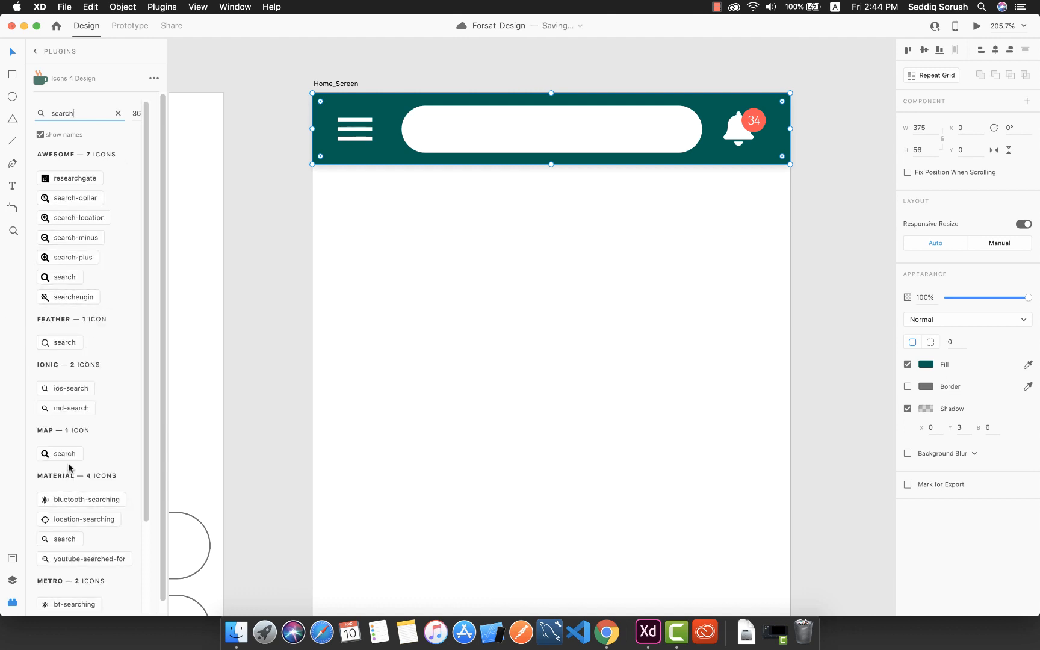
scroll(83, 472, down, 1)
scroll(83, 472, down, 2)
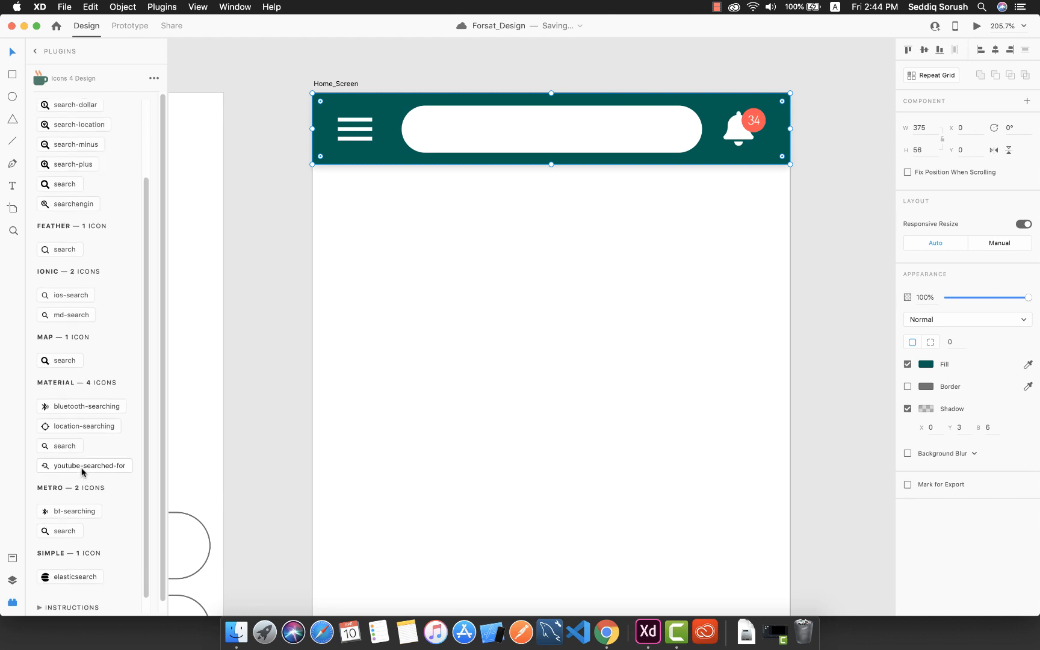
scroll(83, 472, up, 1)
click(63, 274)
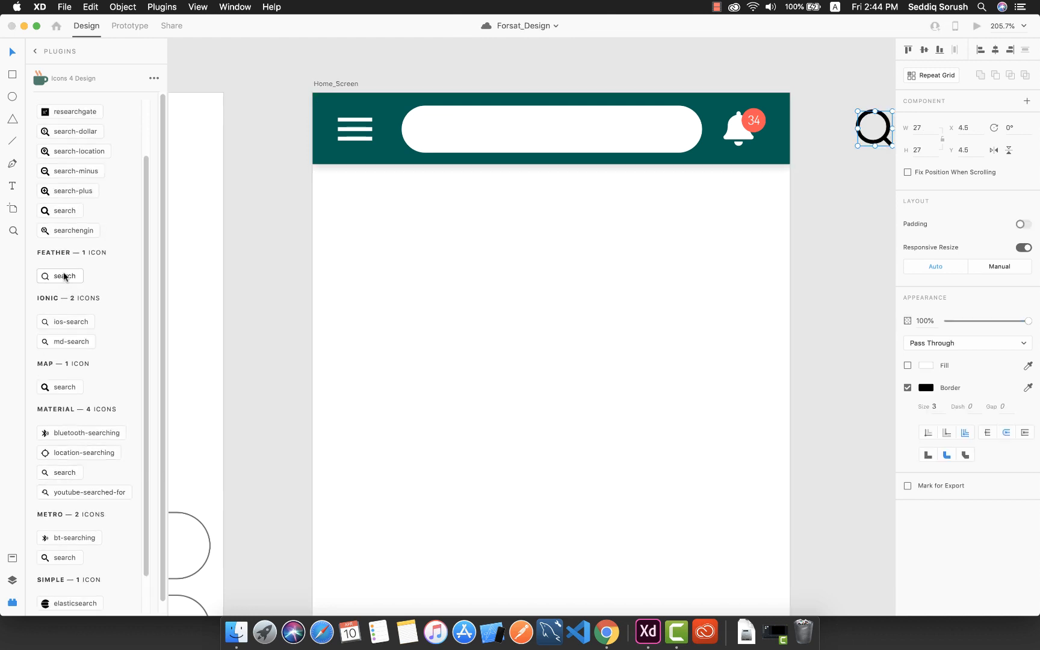
drag(869, 145, 444, 143)
click(478, 184)
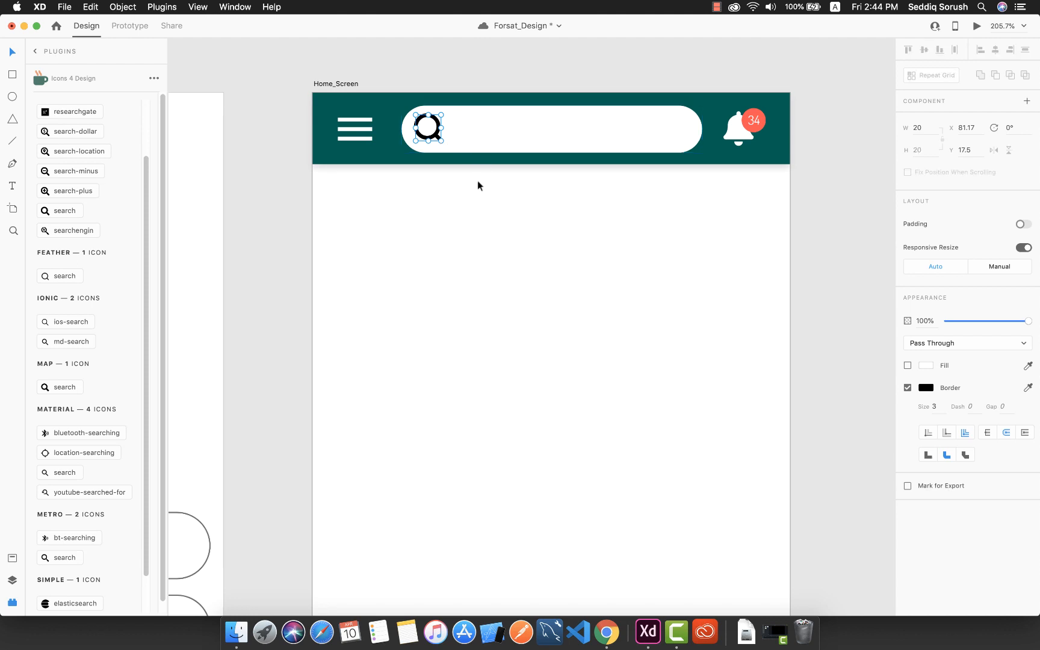
click(435, 134)
double_click(435, 135)
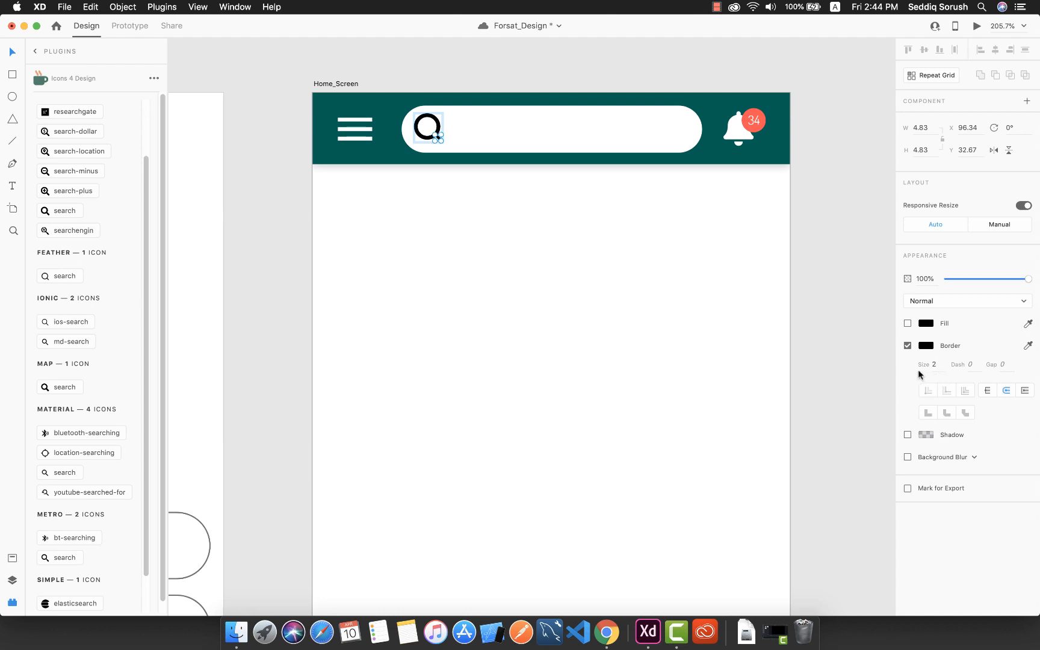
click(445, 245)
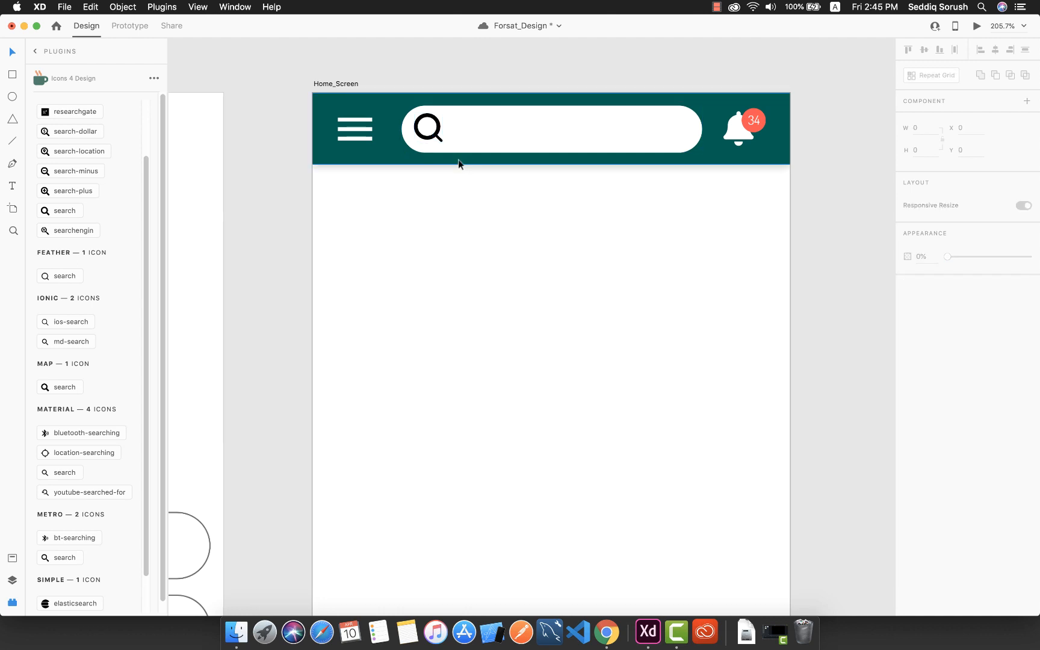
key(super+z)
Step: Set the border size of the whole search icon group to 2 and deselect it
click(443, 129)
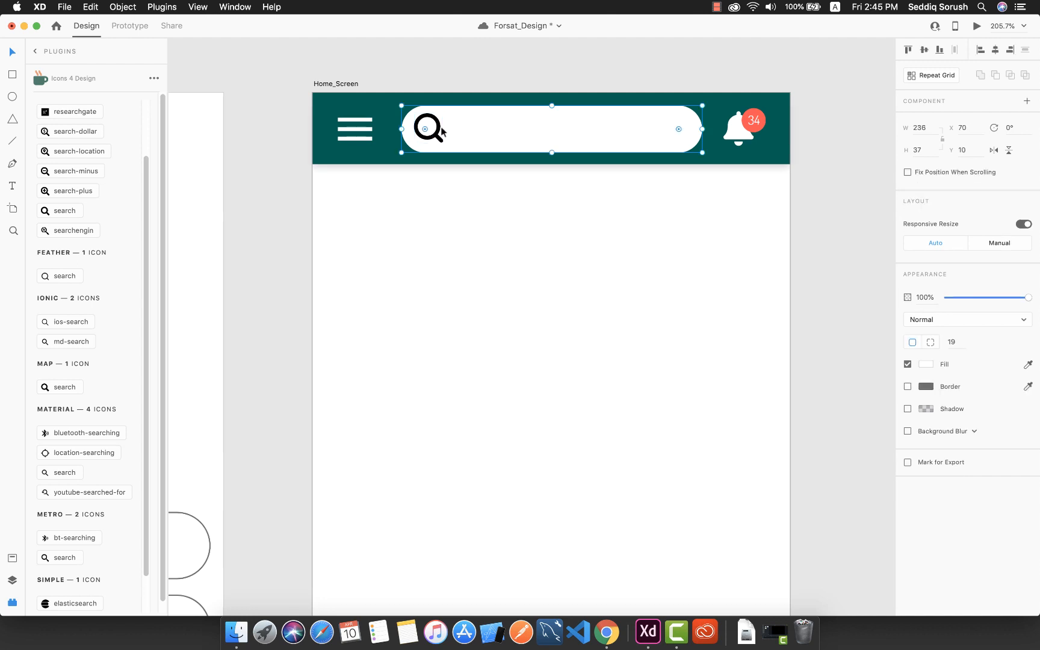
click(440, 128)
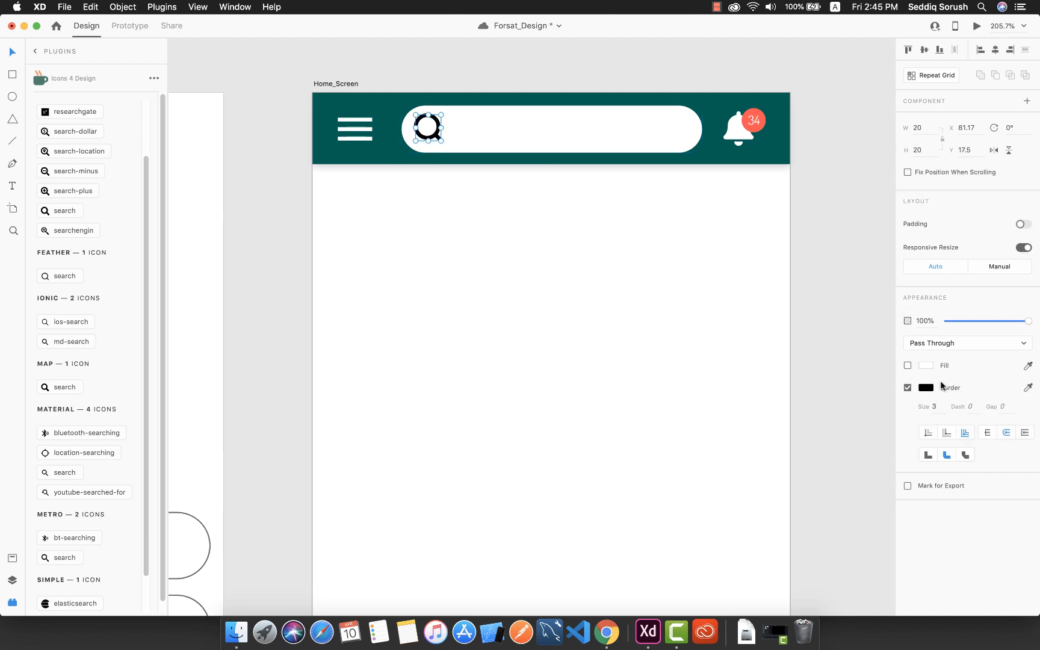
key(Return)
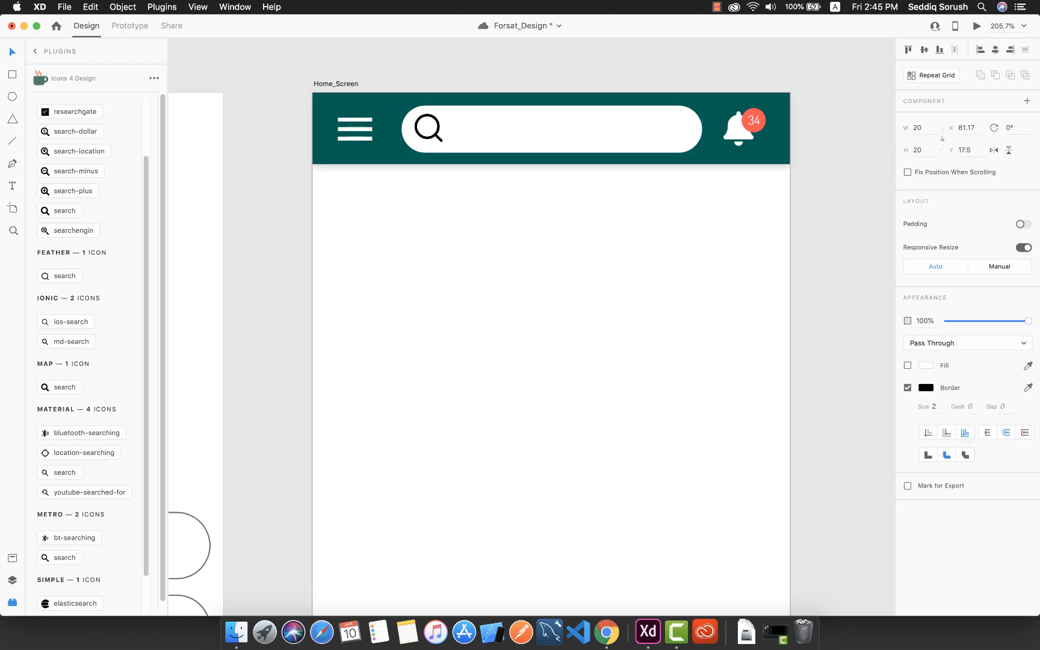
click(458, 176)
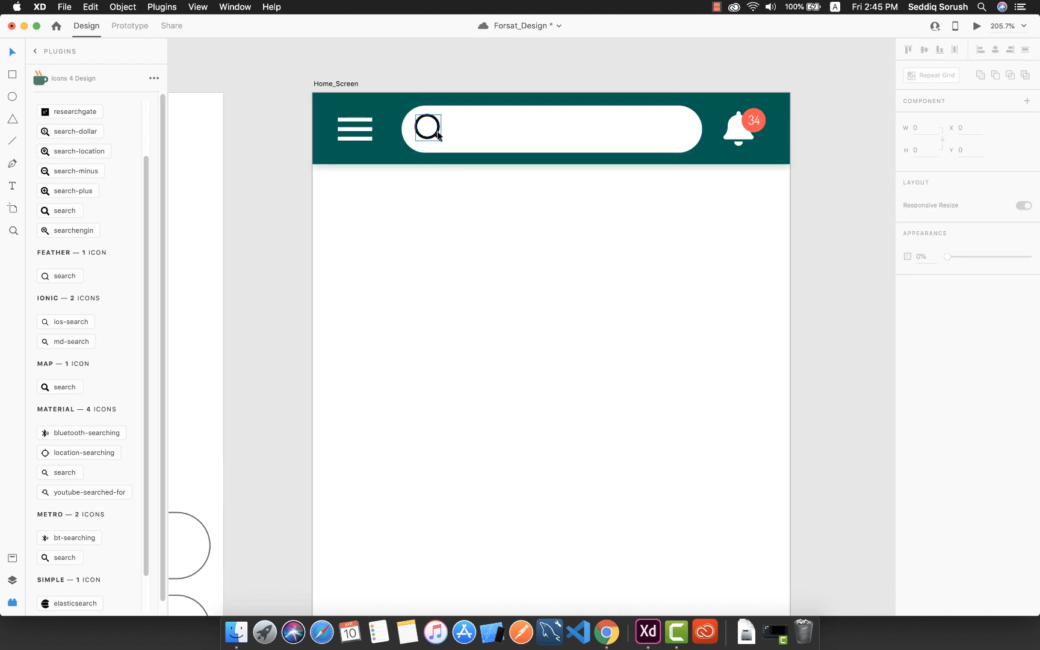
Step: Recolor the search icon's border with the saved gray #5F5F5F from the document's color assets
click(439, 135)
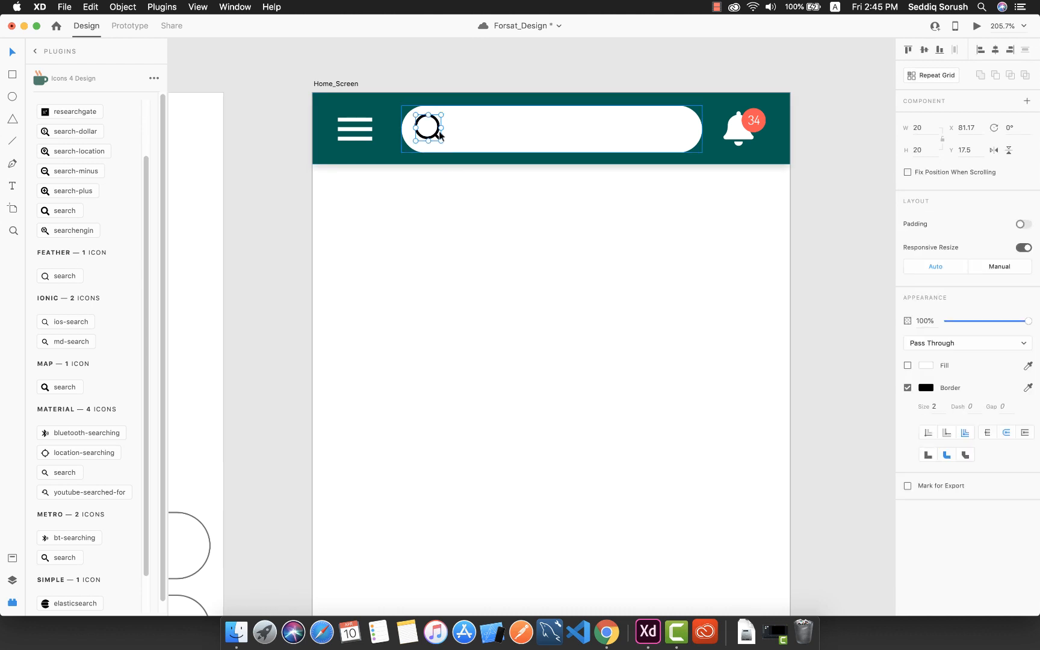
click(12, 558)
click(77, 150)
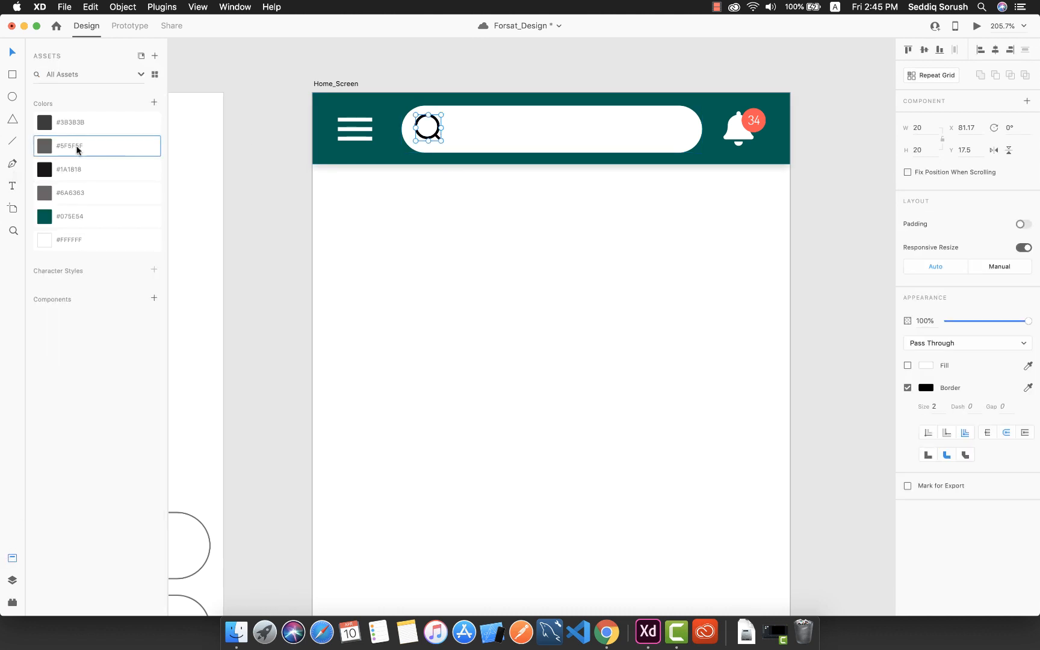
double_click(79, 148)
key(super+c)
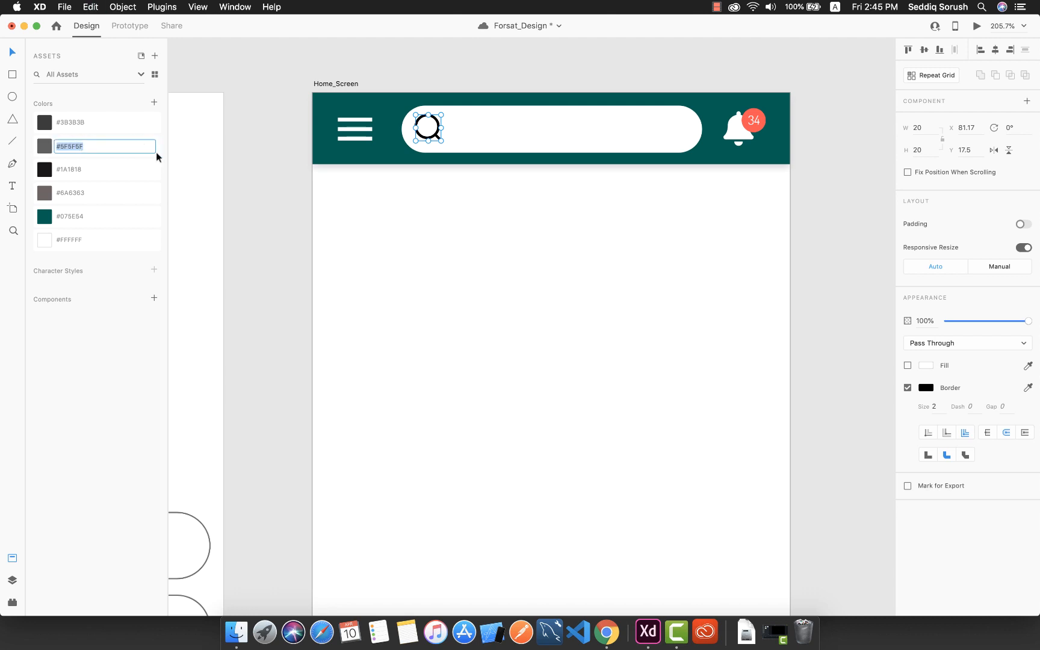
click(435, 137)
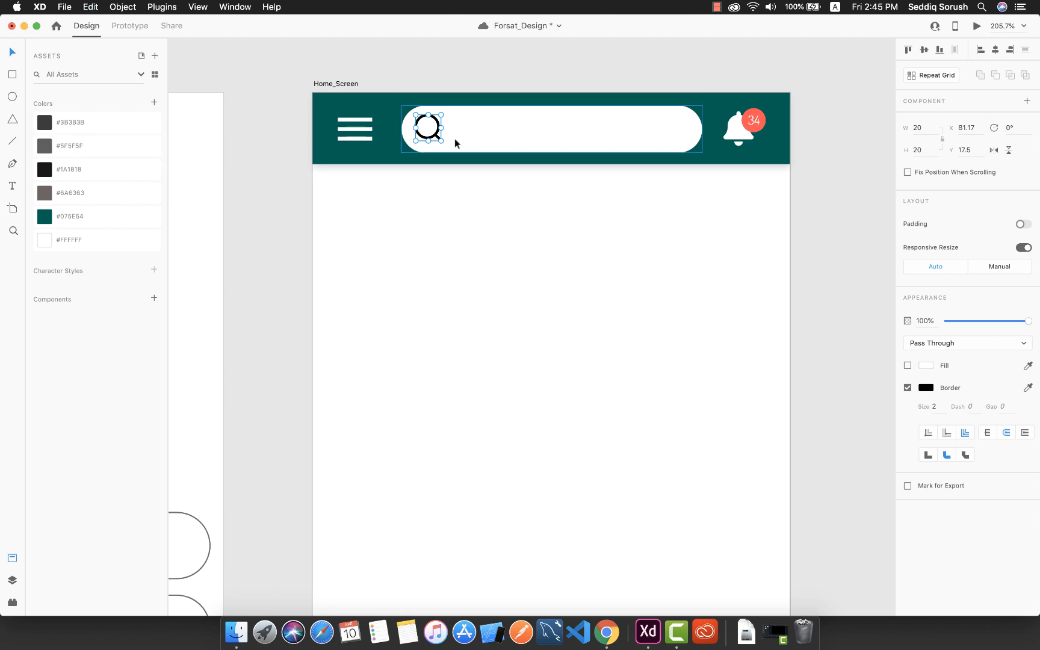
click(926, 389)
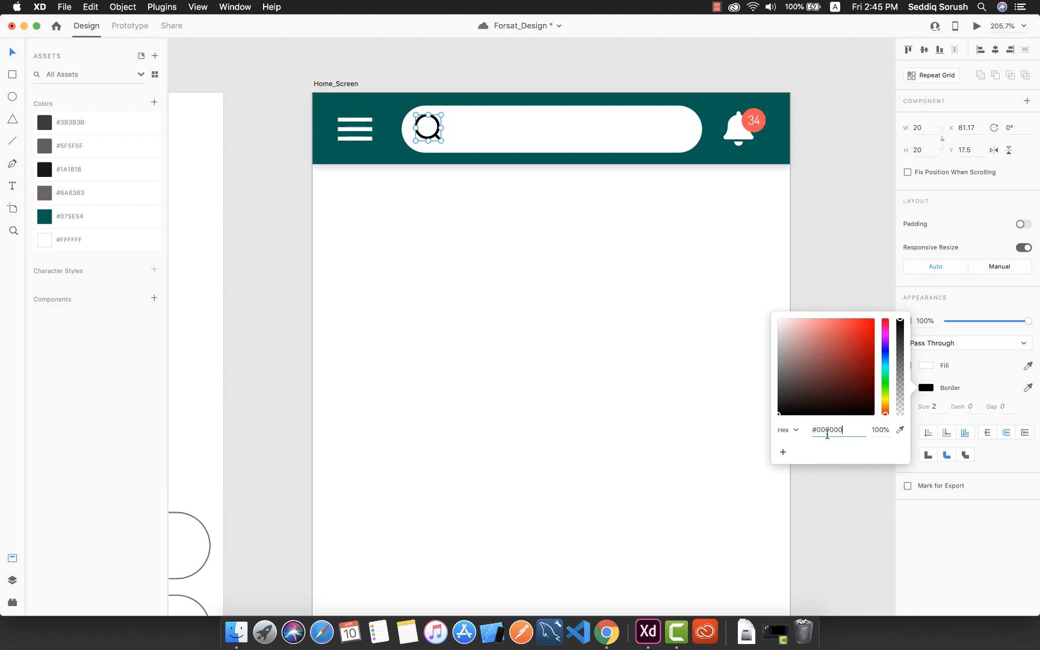
click(828, 431)
key(super+v)
key(Return)
click(580, 355)
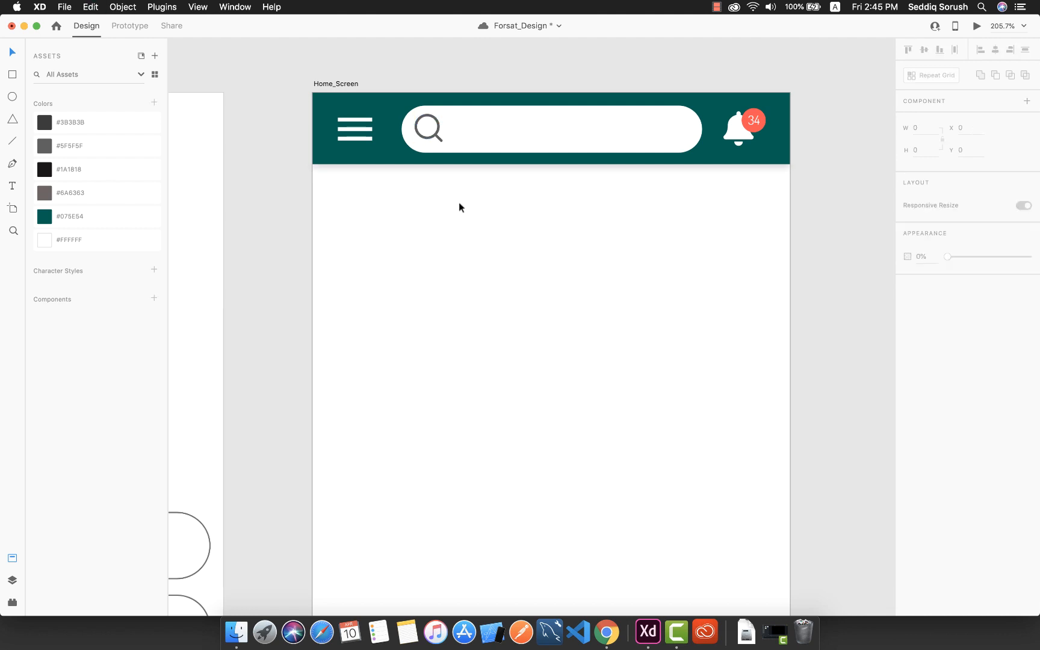
Step: Nudge the search icon slightly down to center it vertically in the search bar, and deselect it
click(439, 137)
drag(437, 133, 438, 140)
click(495, 239)
click(515, 229)
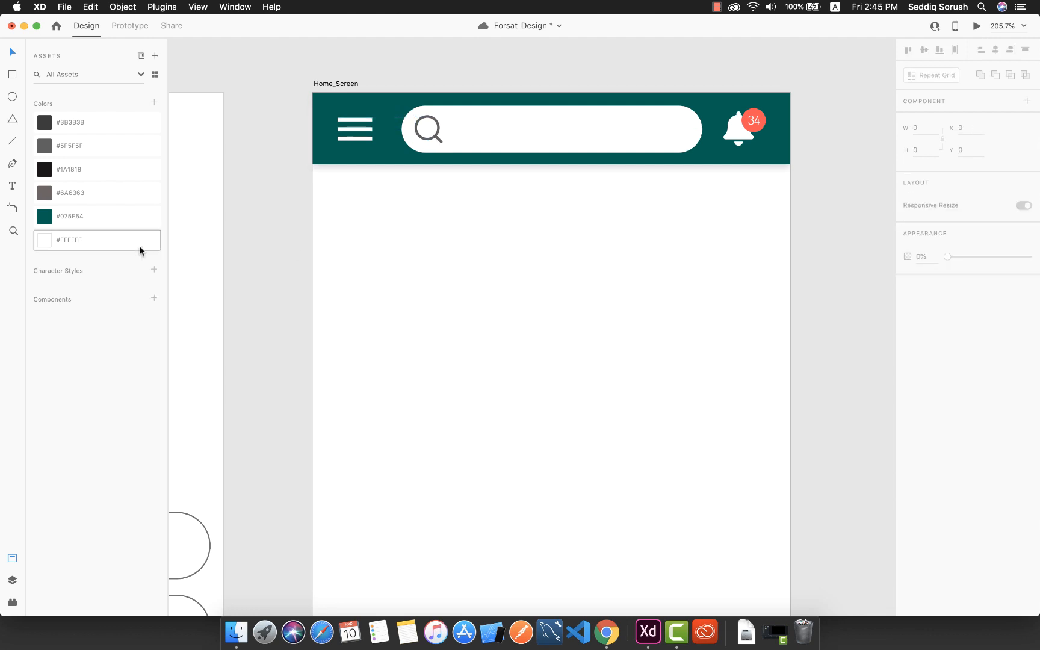
Step: Add the placeholder text "Fd" on the green header beside the bell icon
click(13, 186)
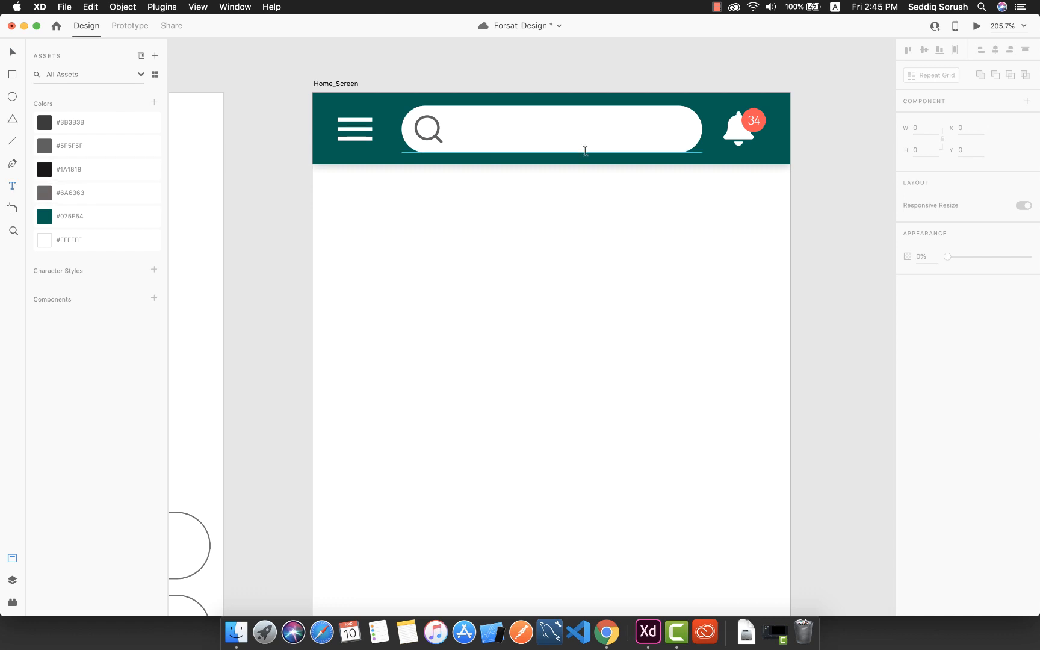
click(452, 132)
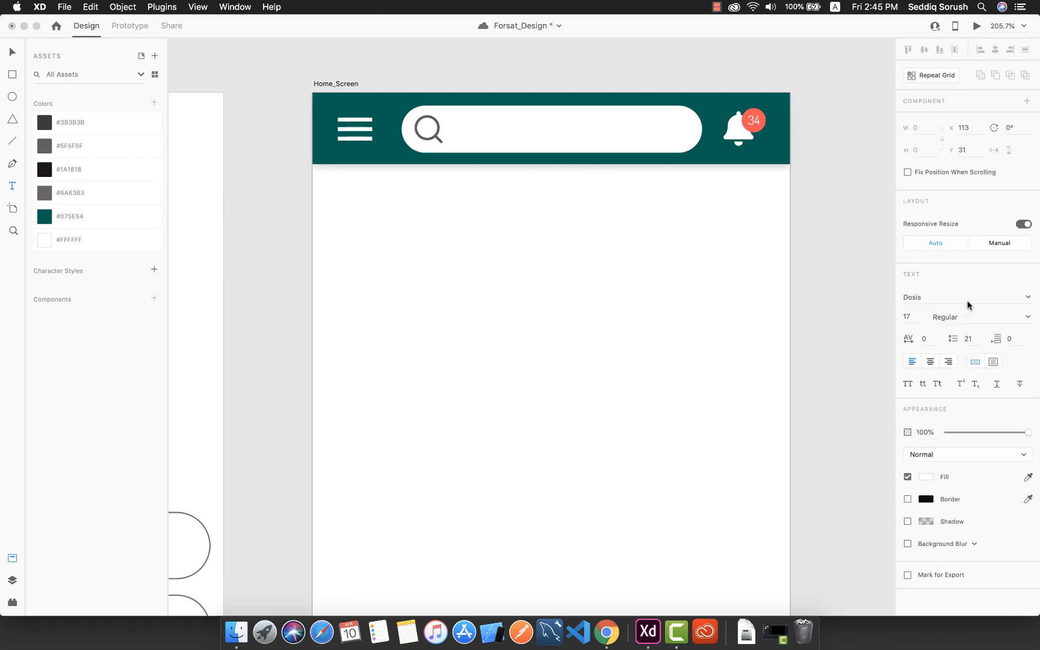
click(924, 485)
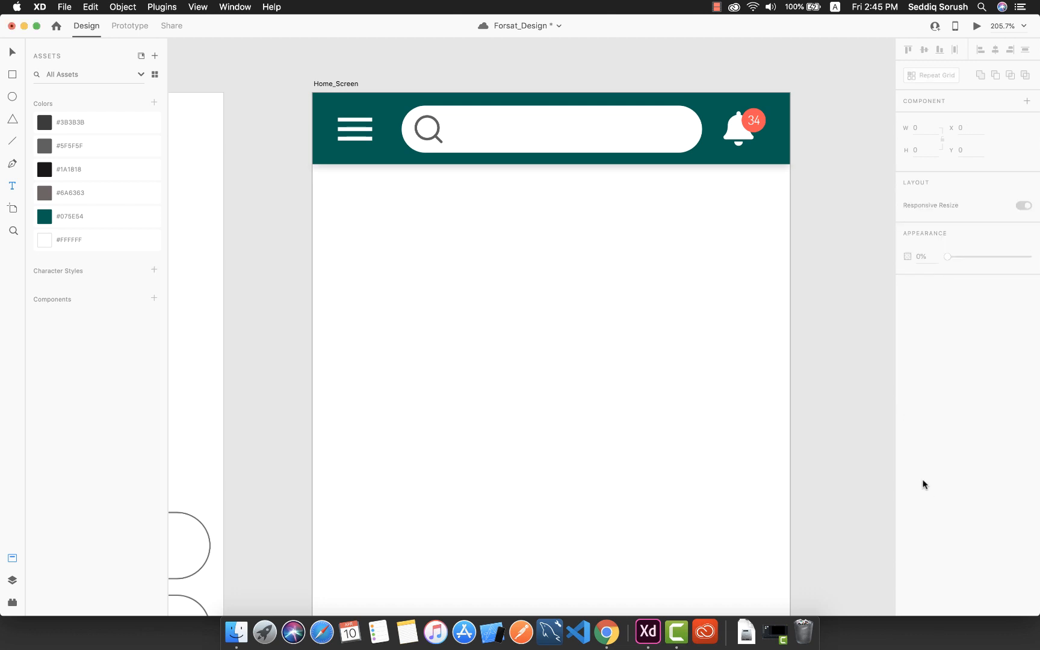
click(712, 150)
text(Fd)
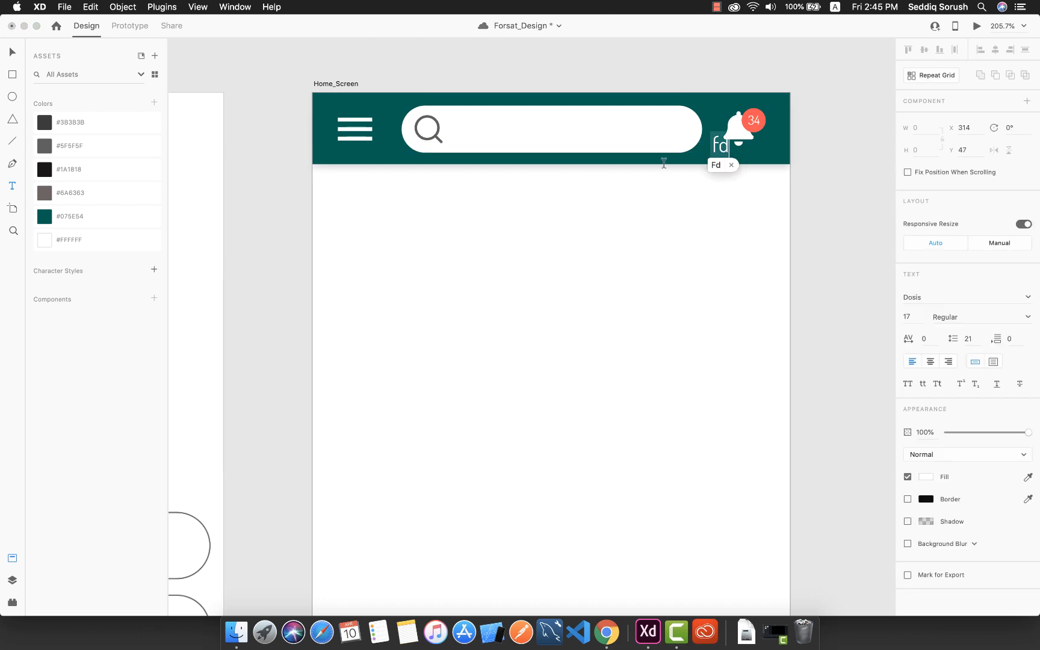
click(10, 54)
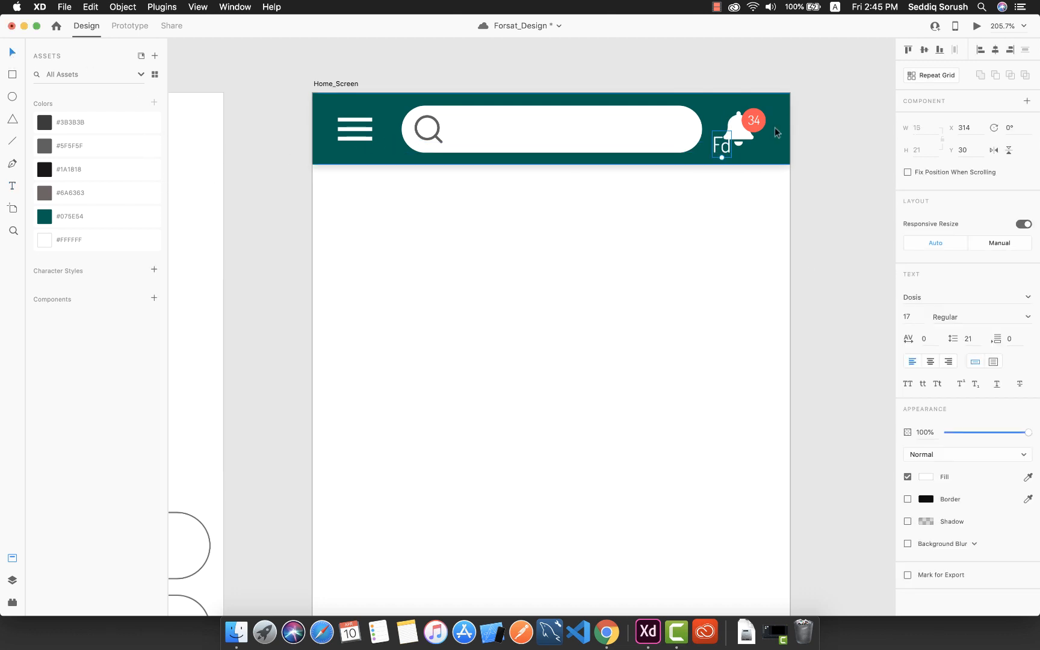
Step: Change the fill of the "Fd" text to black and finish editing the text
double_click(721, 147)
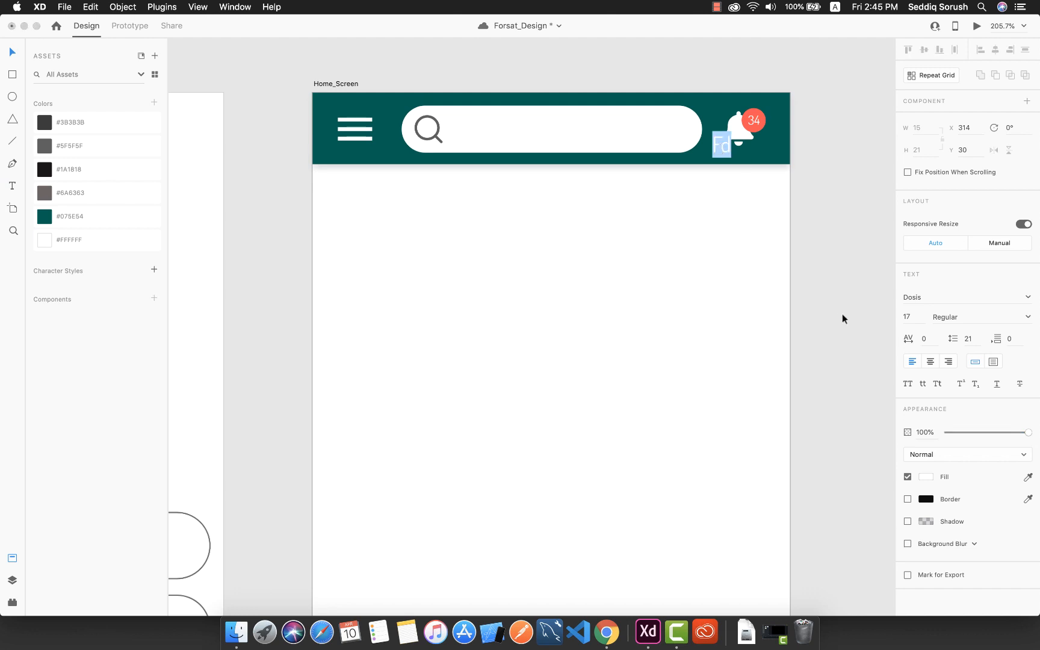
click(927, 477)
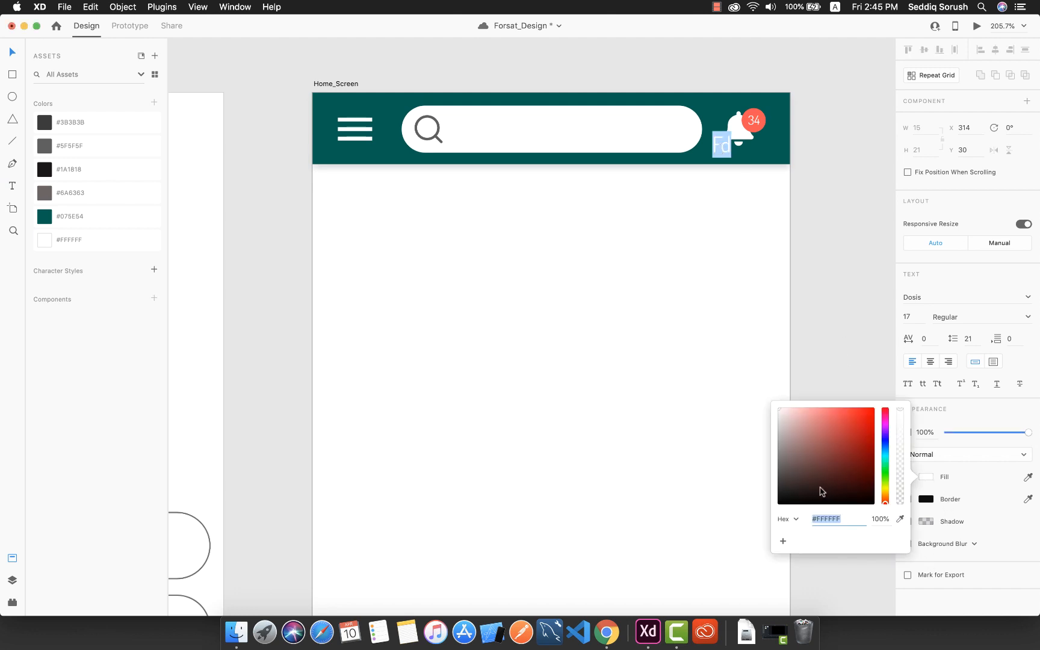
click(833, 496)
click(723, 146)
click(724, 151)
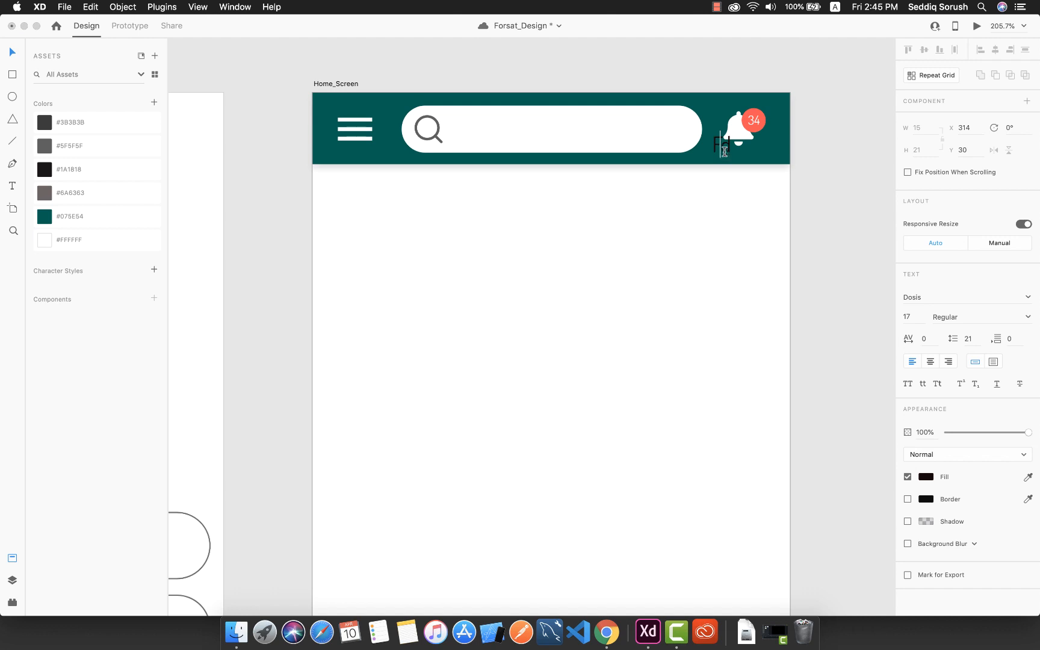
click(715, 147)
key(Escape)
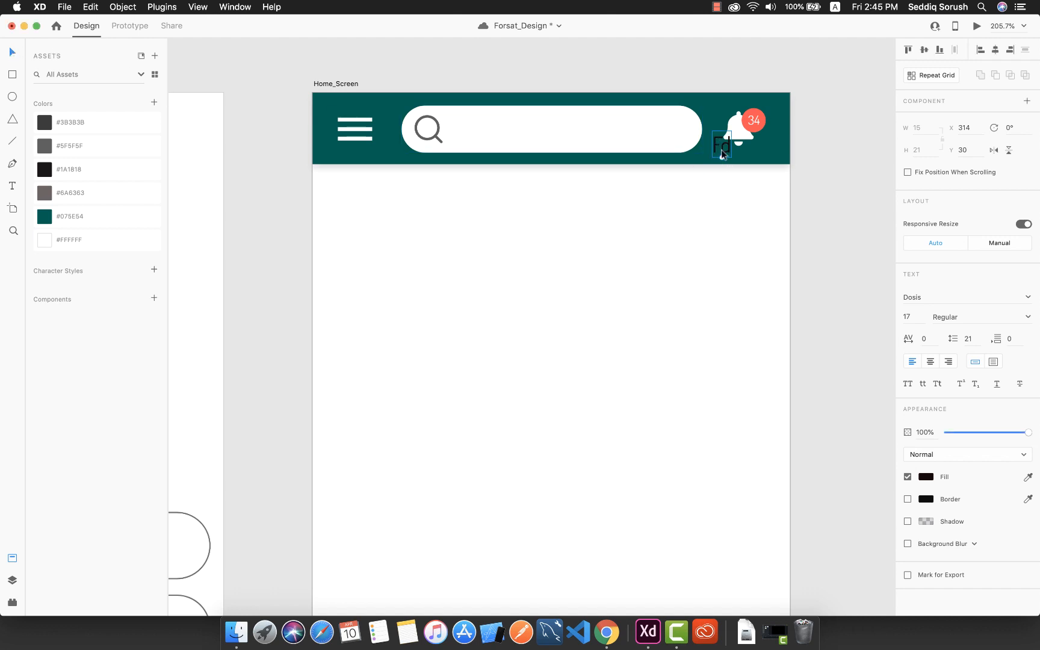
Step: Move the "Fd" text into the search bar beside the search icon and replace its wording with "Search here"
drag(721, 152, 456, 128)
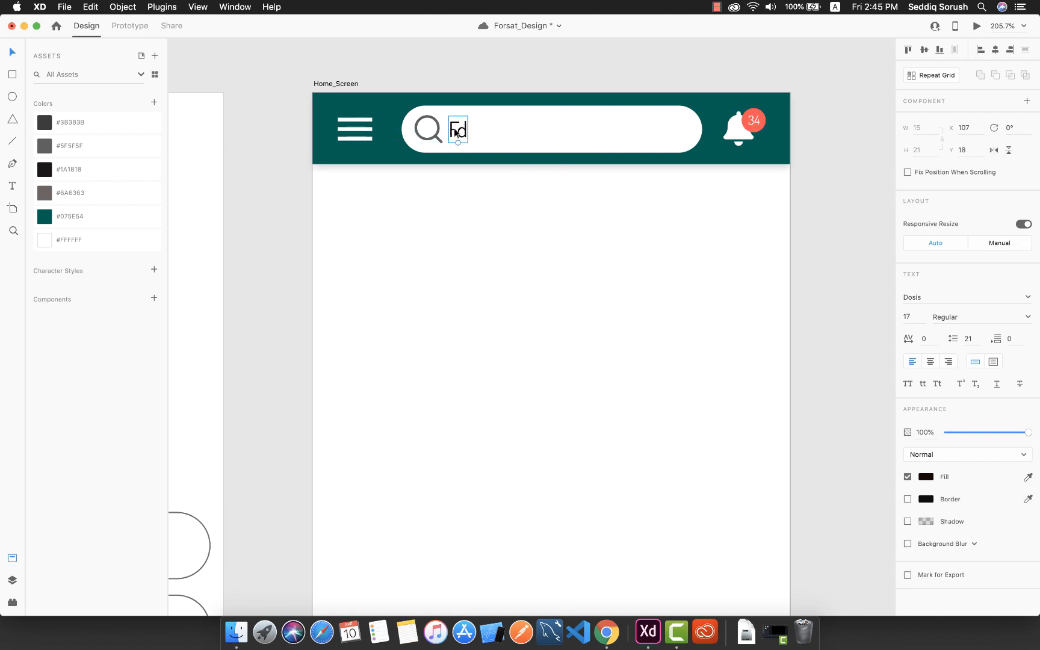
double_click(456, 128)
text(E)
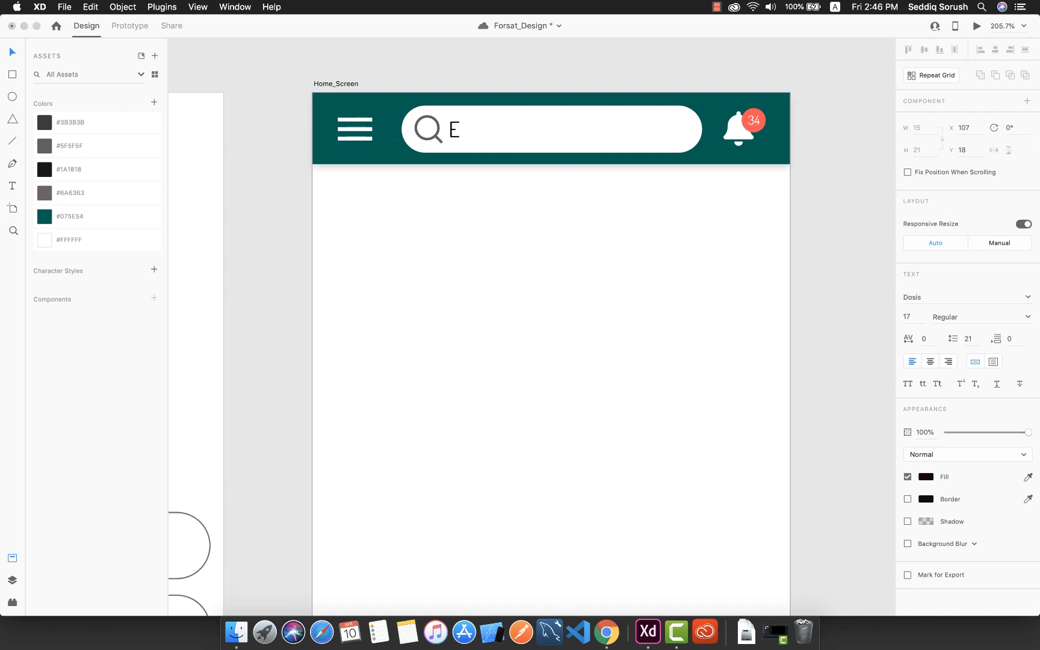
text(SEar)
key(BackSpace)
key(BackSpace)
text(earch here)
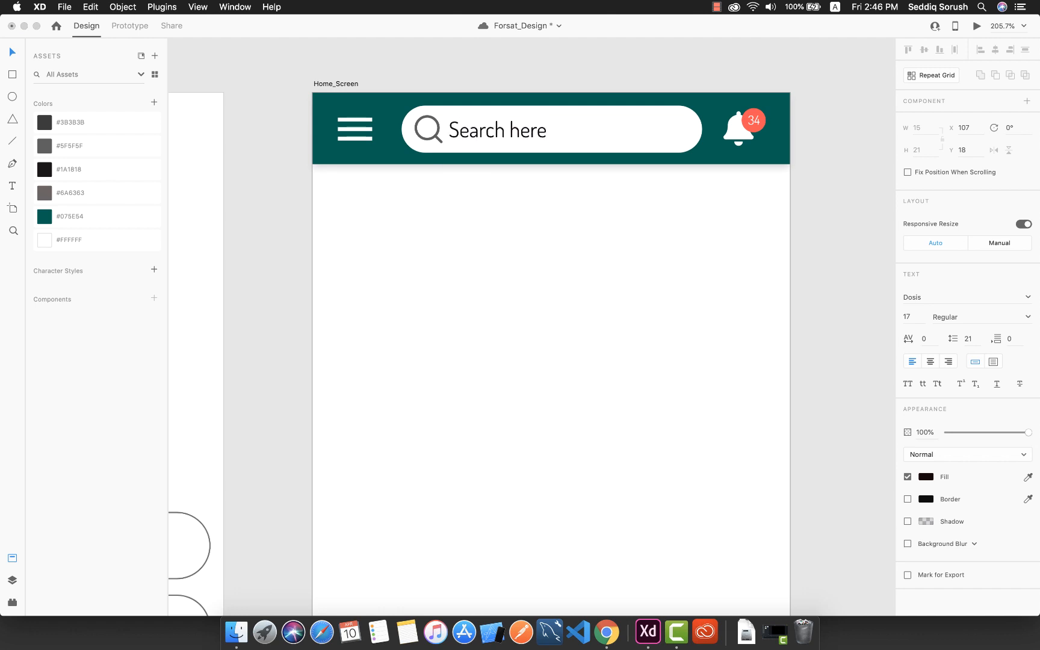
Step: Complete the placeholder text as "Search here..." and nudge it slightly away from the search icon
text(...)
key(Escape)
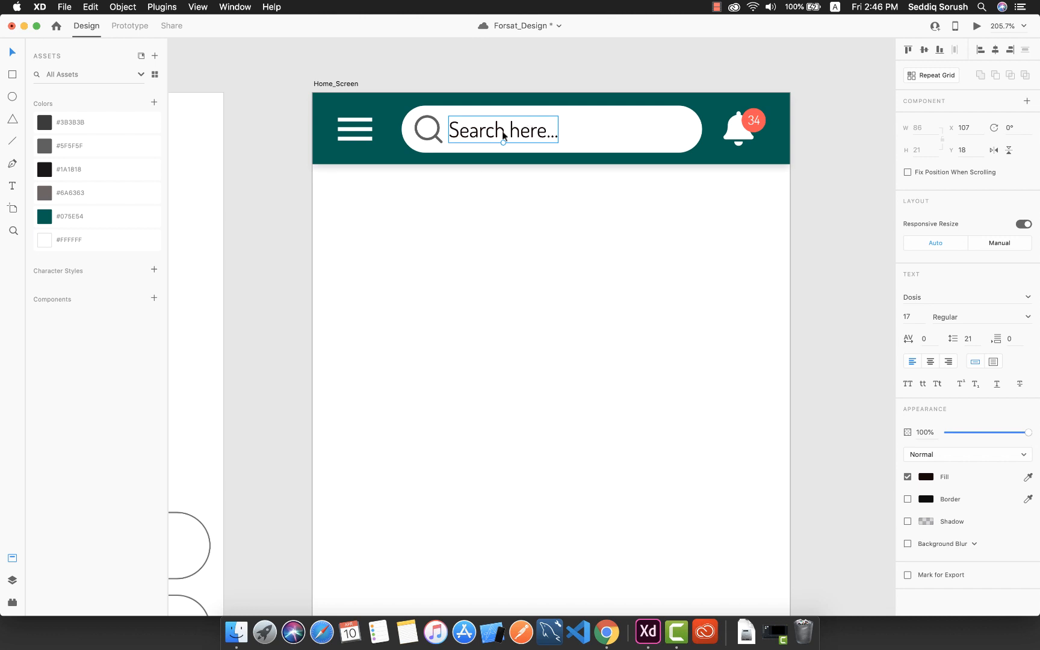
drag(502, 132, 508, 133)
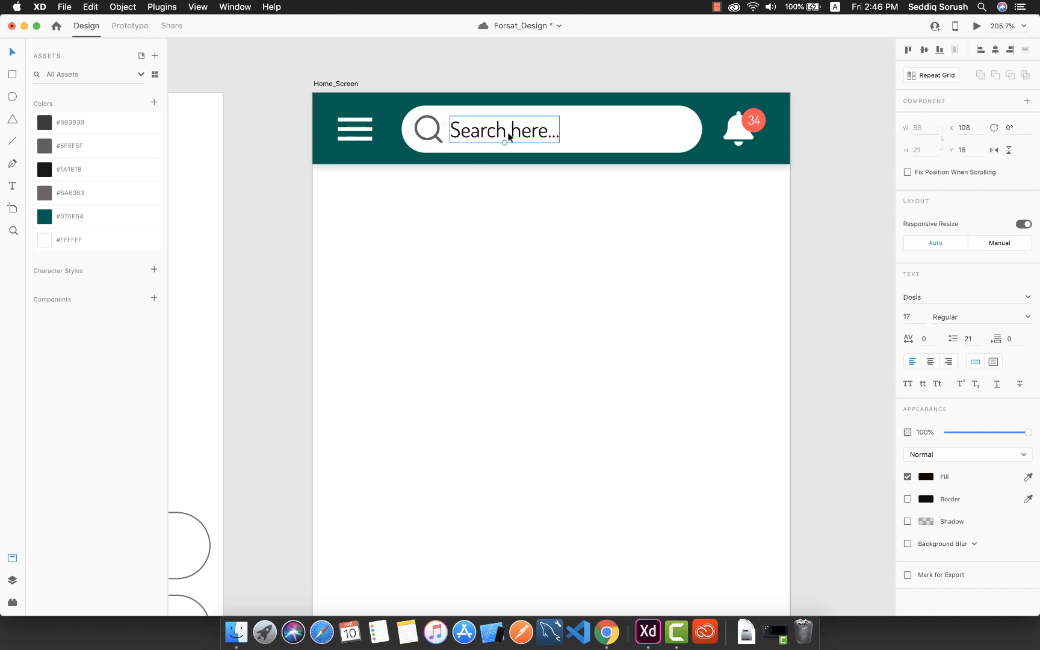
click(565, 191)
Step: Apply the saved colour #5F5F5F to the "Search here..." text and save the document
click(488, 131)
click(84, 147)
click(557, 244)
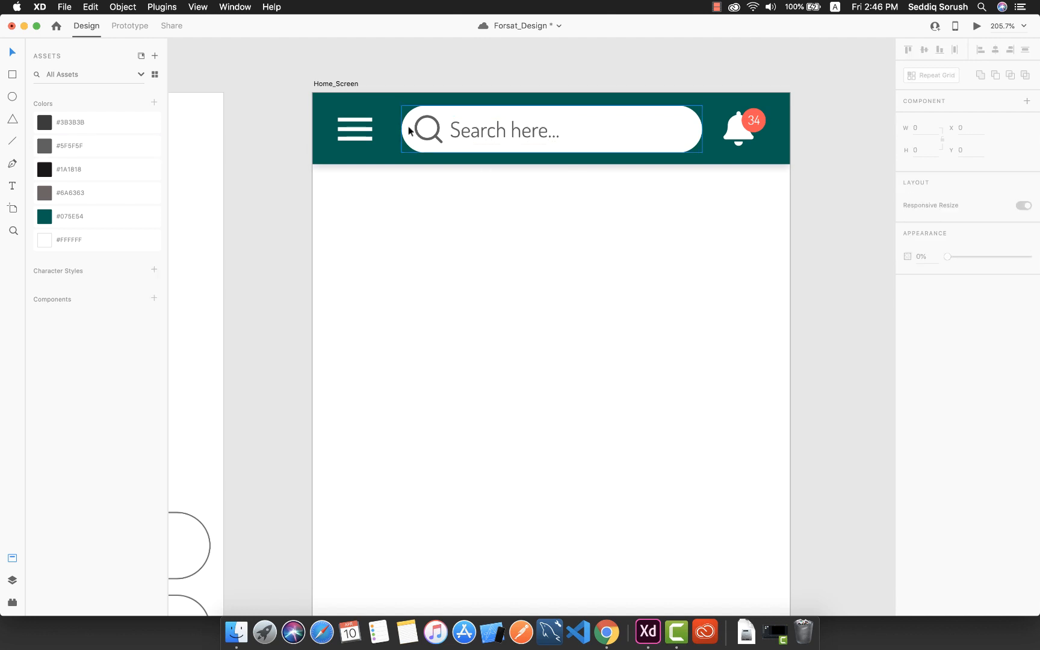
click(425, 136)
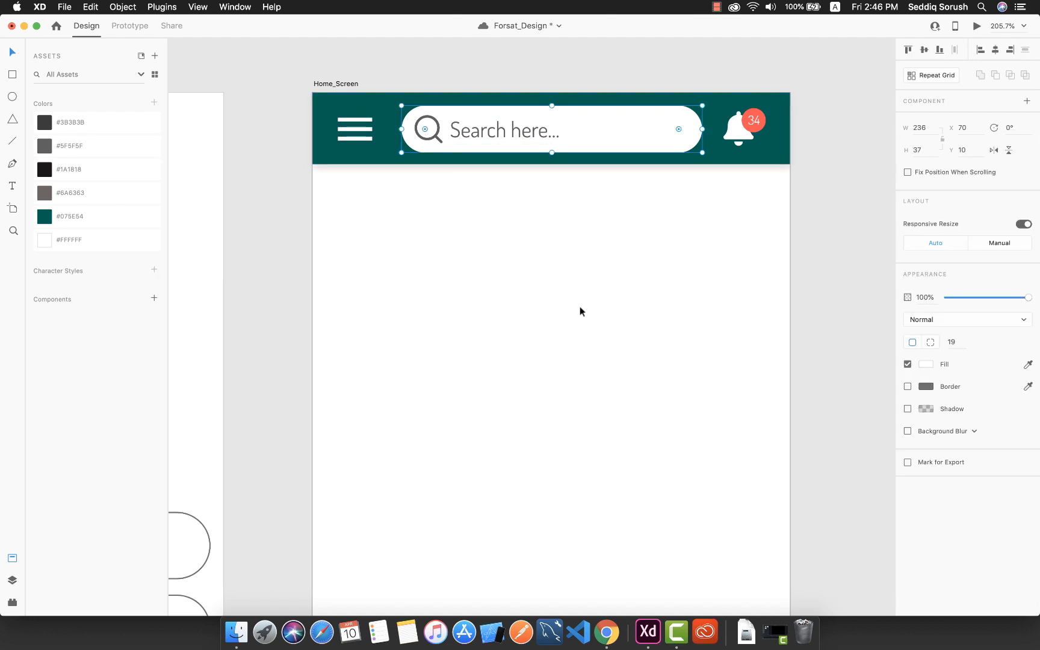
key(super+s)
Step: Draw a 375 by 56 rectangle and place it flush with the bottom edge of the Home_Screen artboard
scroll(574, 429, down, 10)
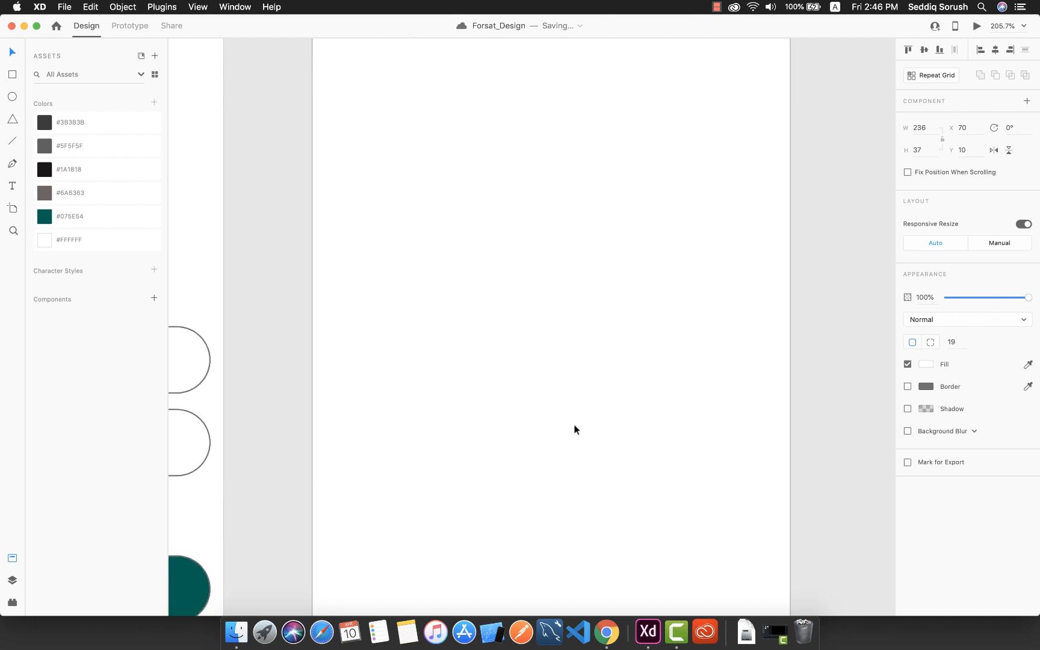
scroll(566, 428, up, 1)
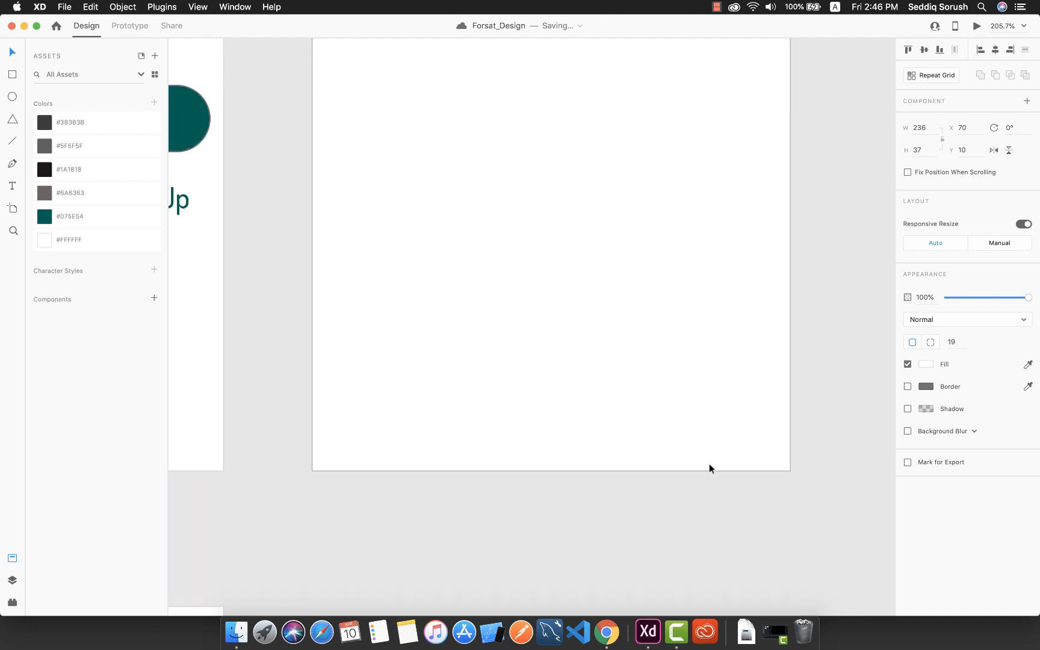
scroll(589, 403, down, 5)
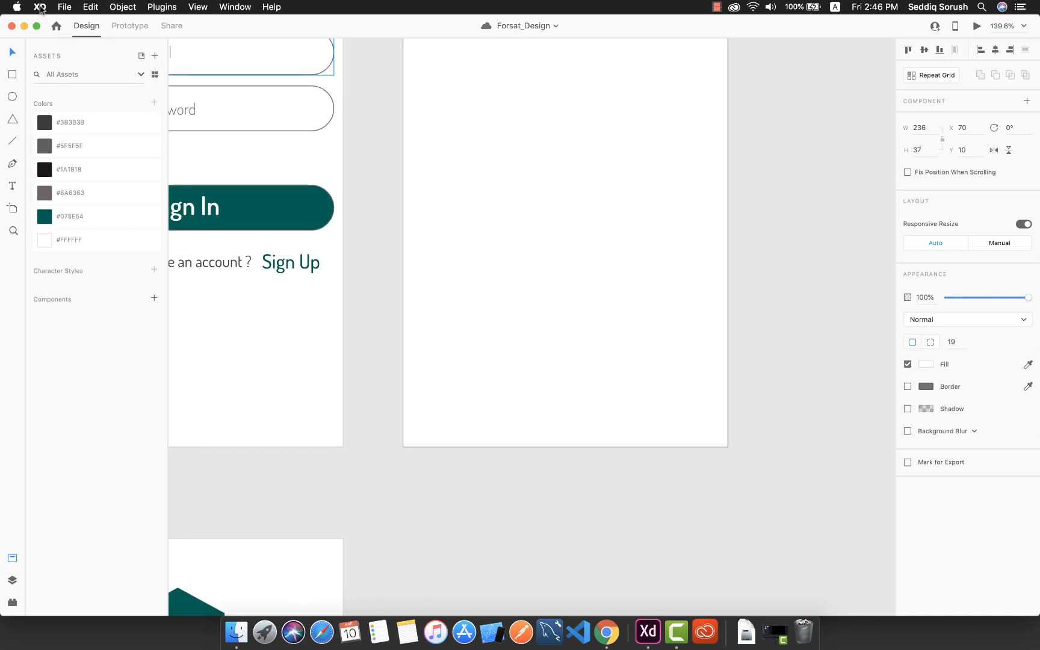
click(12, 75)
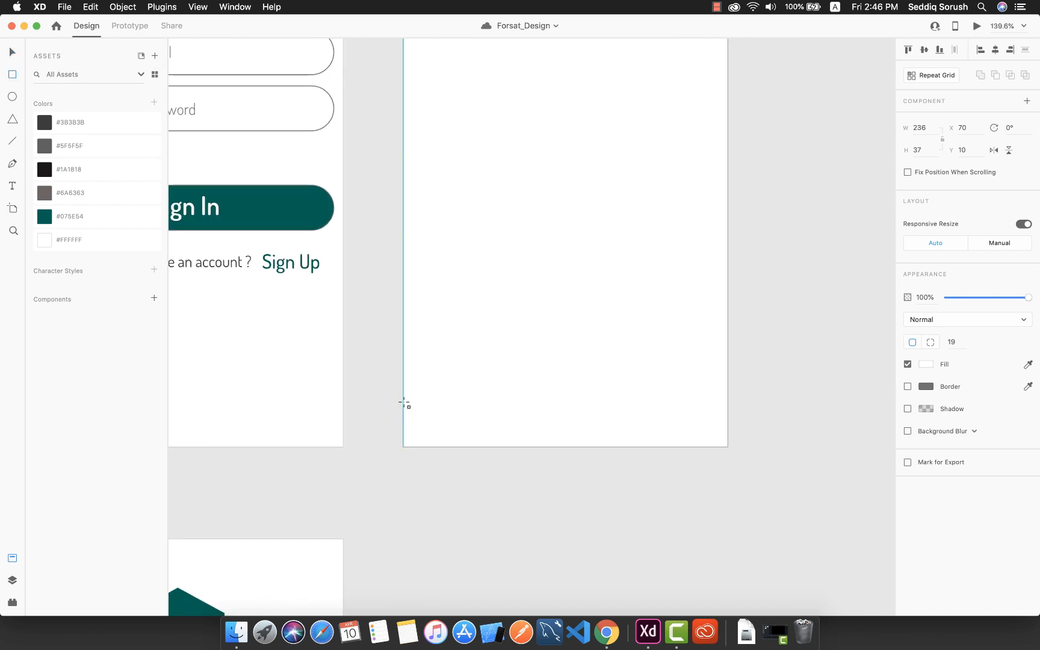
drag(404, 402, 726, 446)
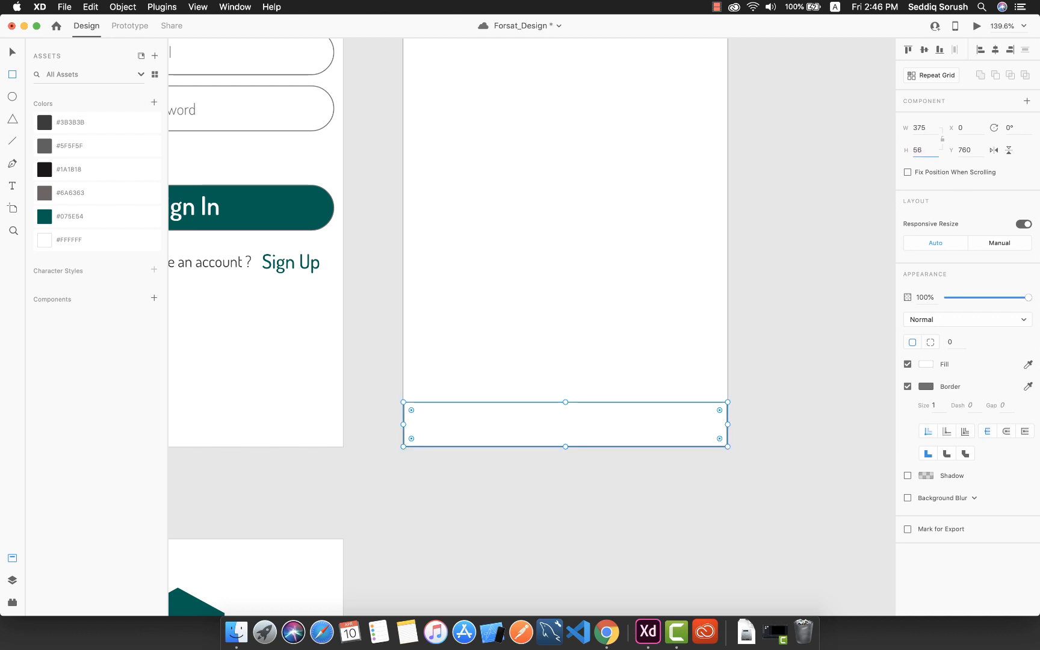
key(Return)
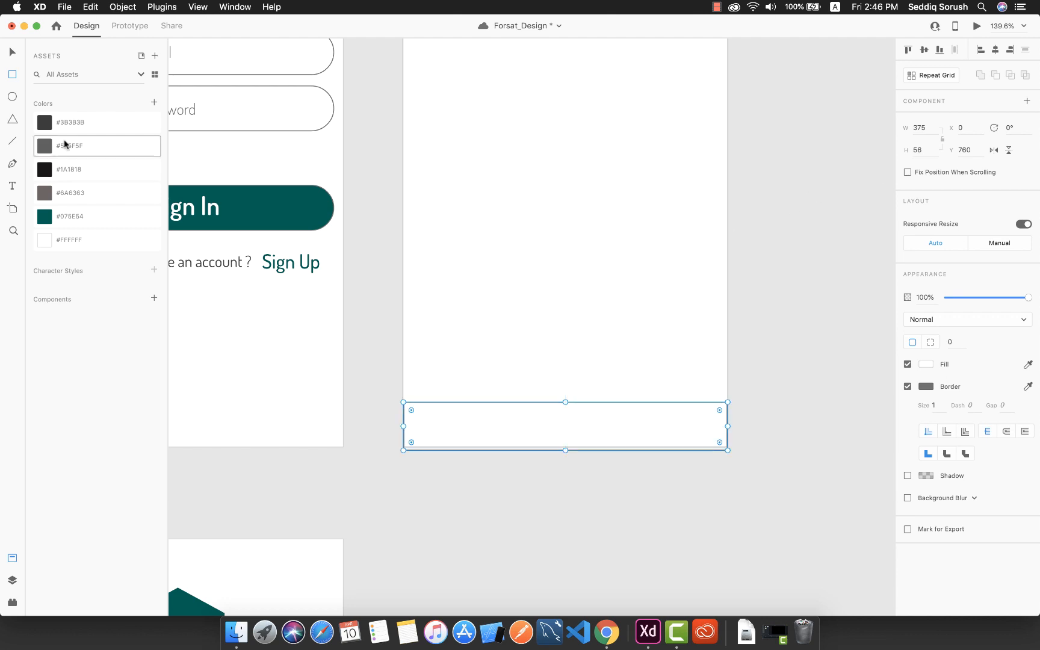
click(13, 53)
drag(551, 433, 551, 430)
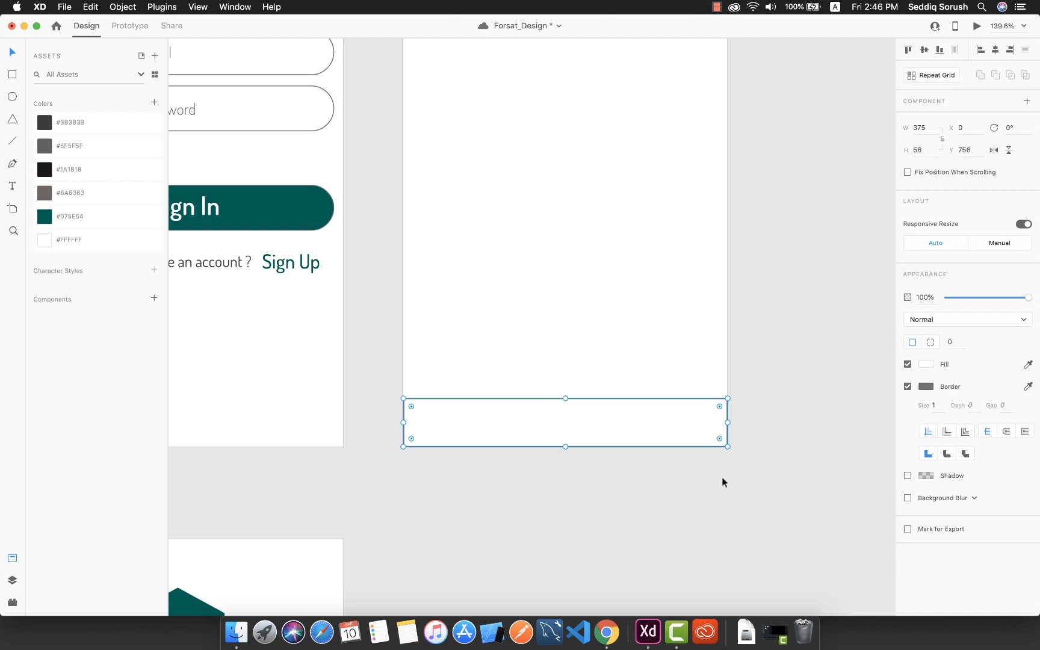
Step: Remove the bottom rectangle's border and give it a shadow with Y offset 4 and blur 10
scroll(715, 477, down, 3)
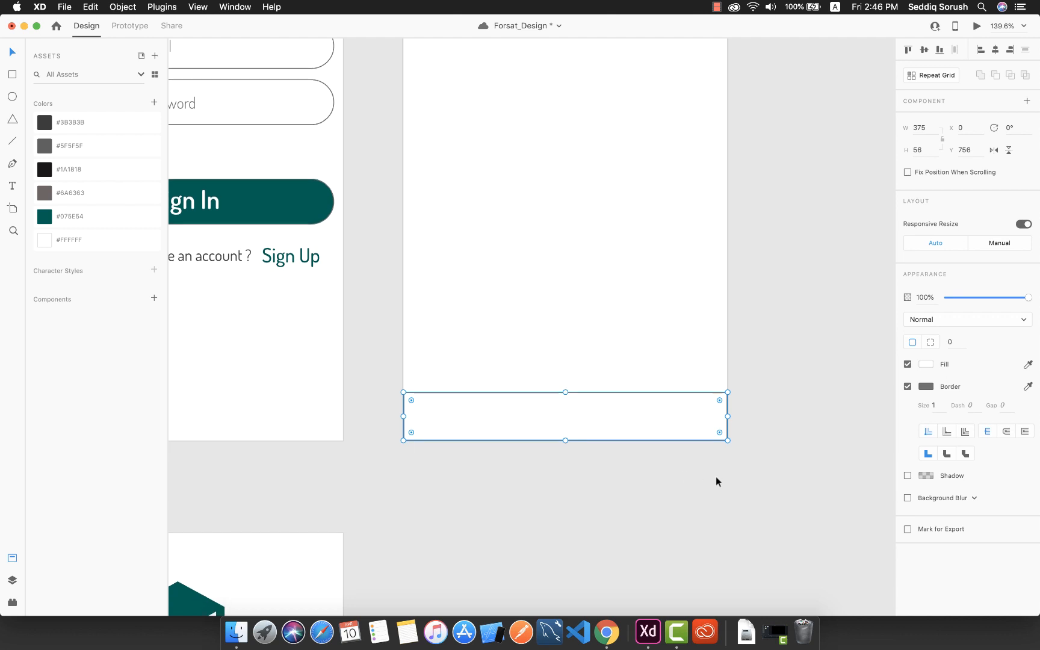
click(907, 387)
click(907, 409)
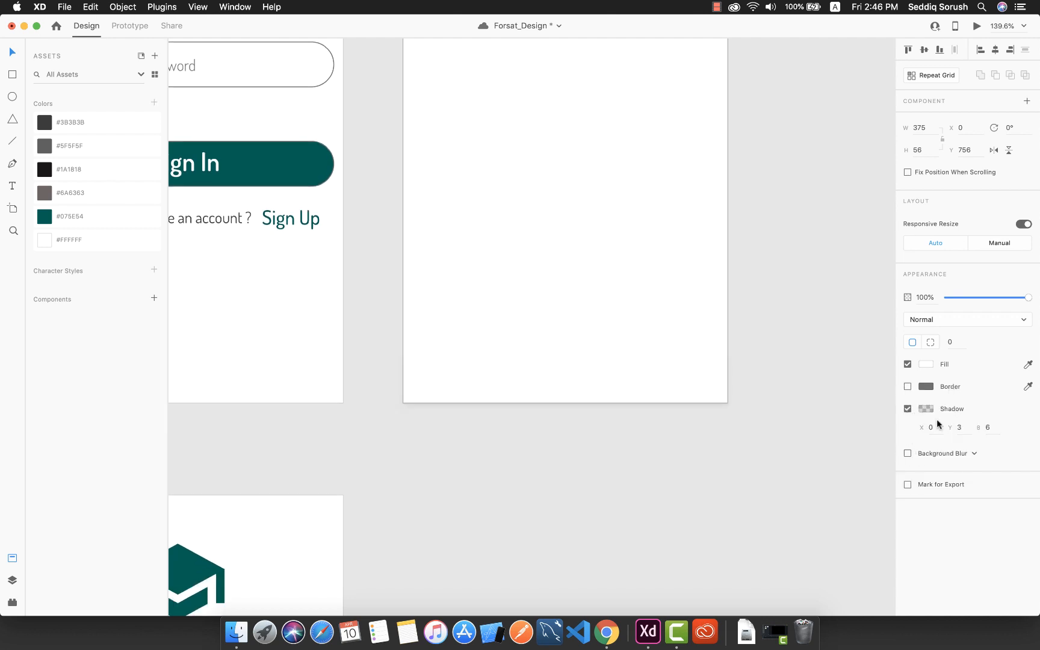
click(960, 427)
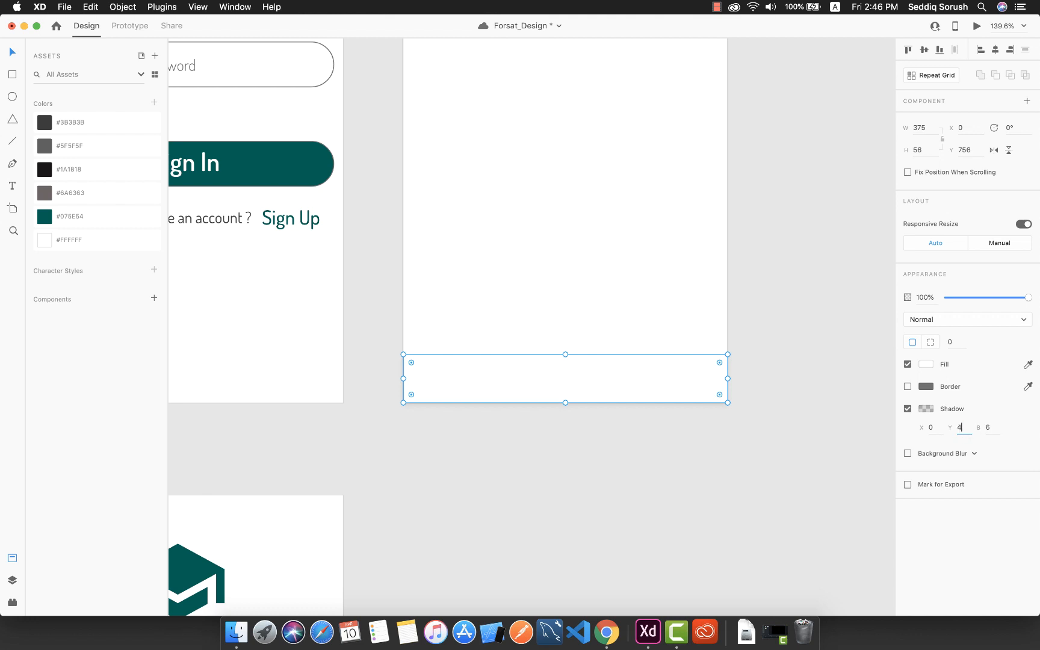
click(989, 428)
text(10)
key(Escape)
click(819, 378)
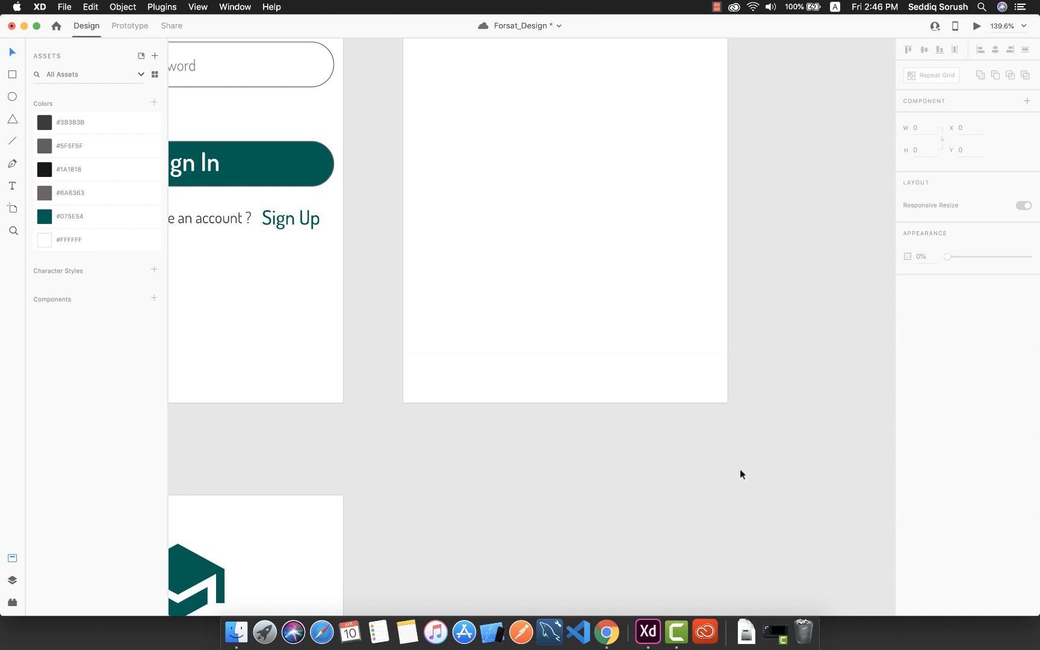
Step: Open the Icons 4 Design plugin
scroll(663, 516, up, 3)
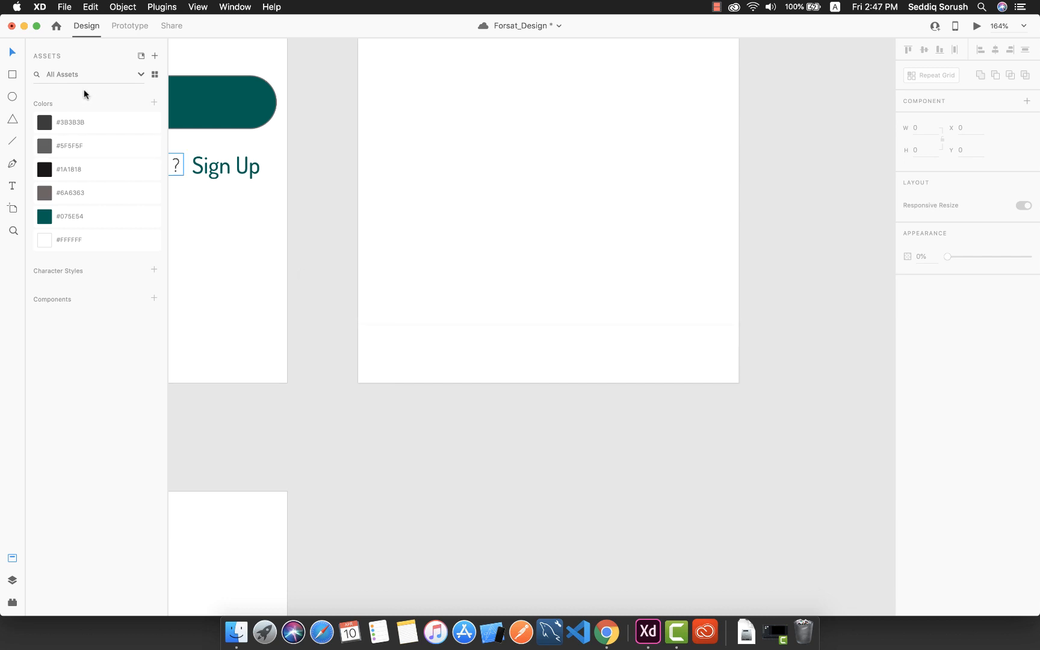
click(7, 603)
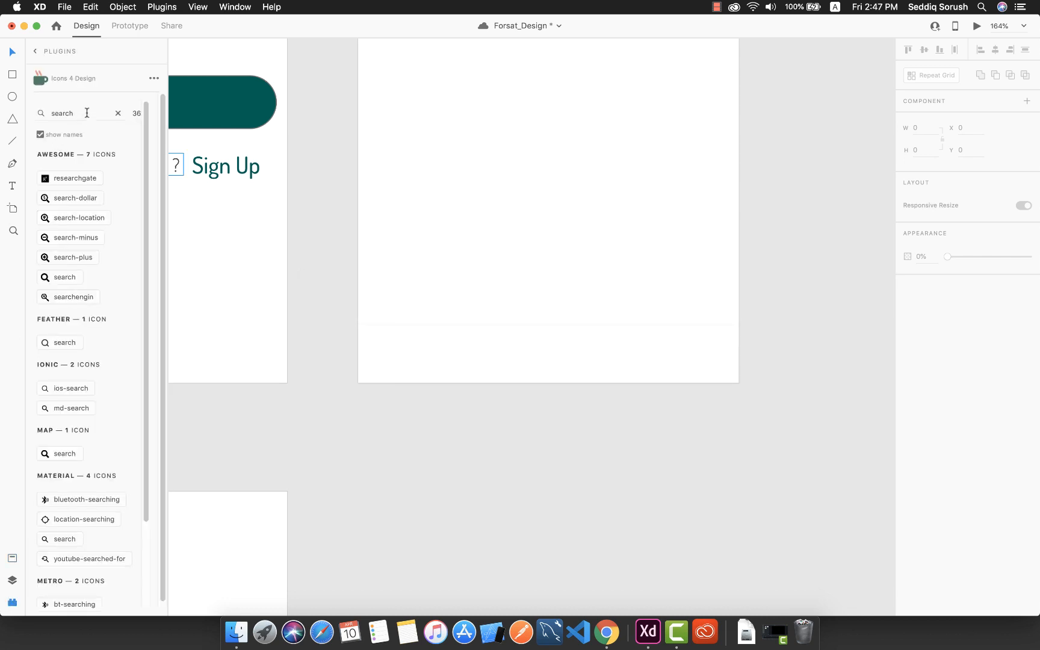
double_click(59, 112)
mouse_move(59, 112)
mouse_down()
mouse_move(160, 121)
mouse_move(57, 132)
mouse_up()
double_click(59, 112)
text(home)
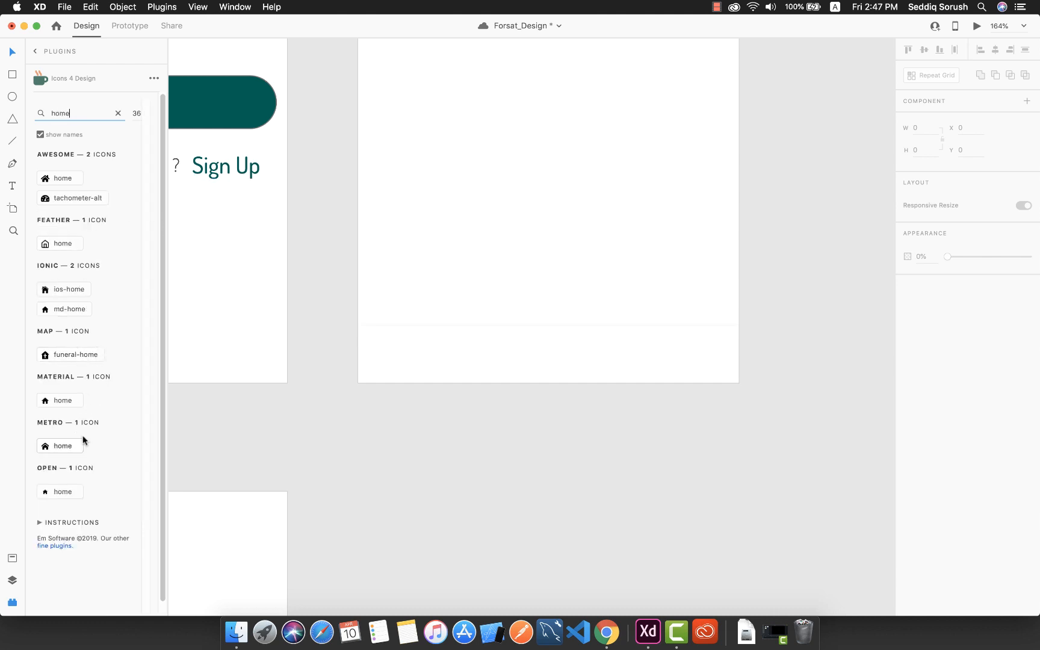
click(60, 400)
key(super+a)
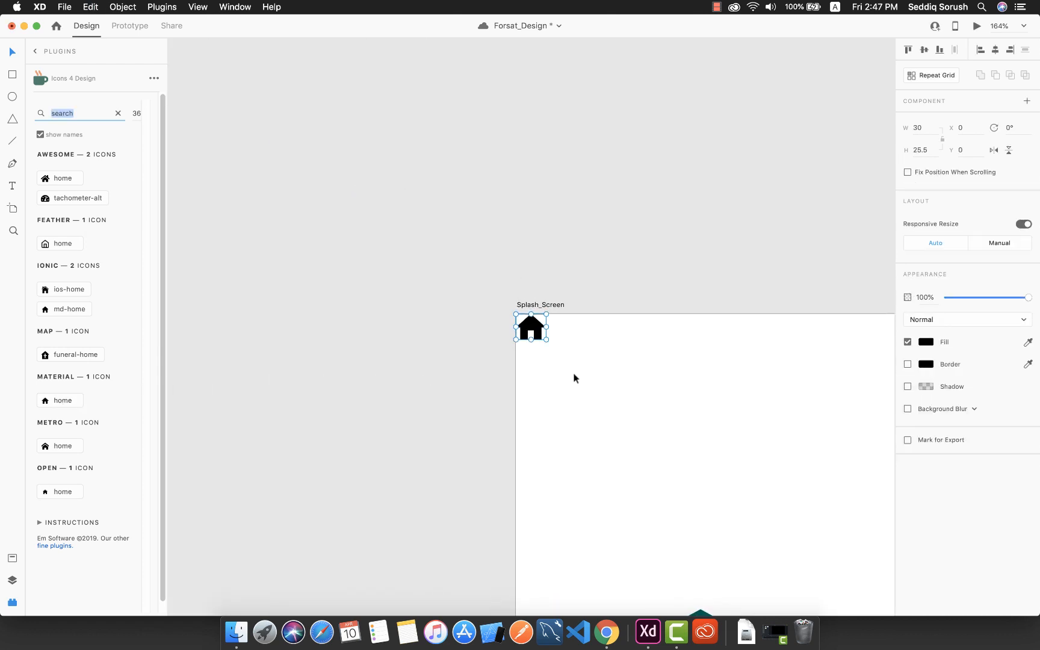
text(search)
key(super+z)
Step: Search the icon plugin for "home" and insert the Material home icon with the Home_Screen bottom bar selected
scroll(615, 397, down, 15)
scroll(615, 397, right, 10)
scroll(614, 399, down, 5)
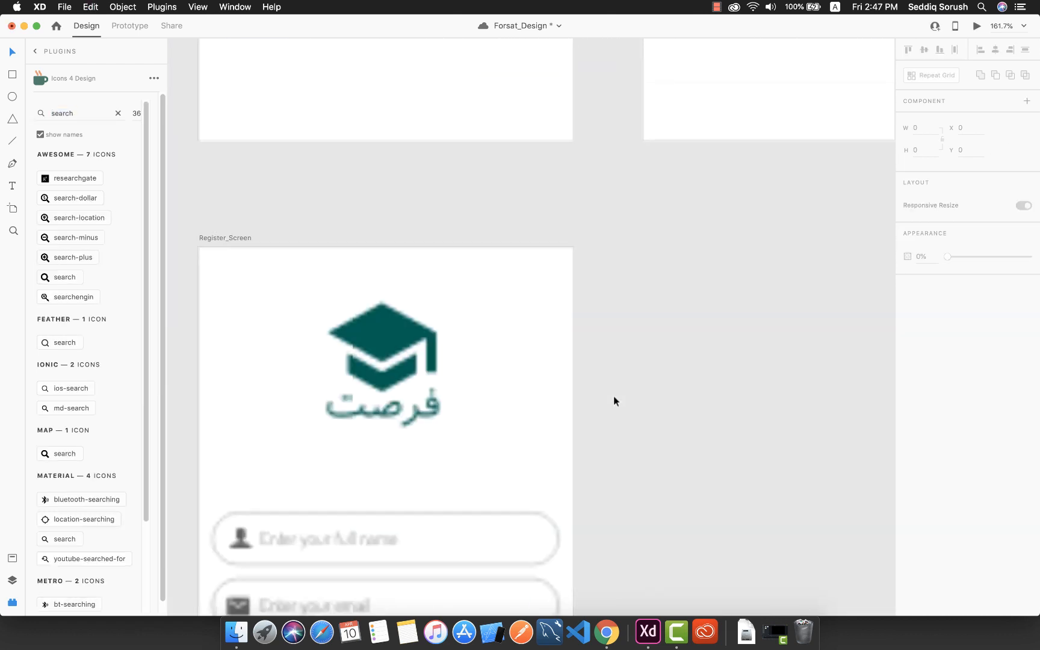
scroll(612, 396, right, 10)
scroll(623, 406, up, 1)
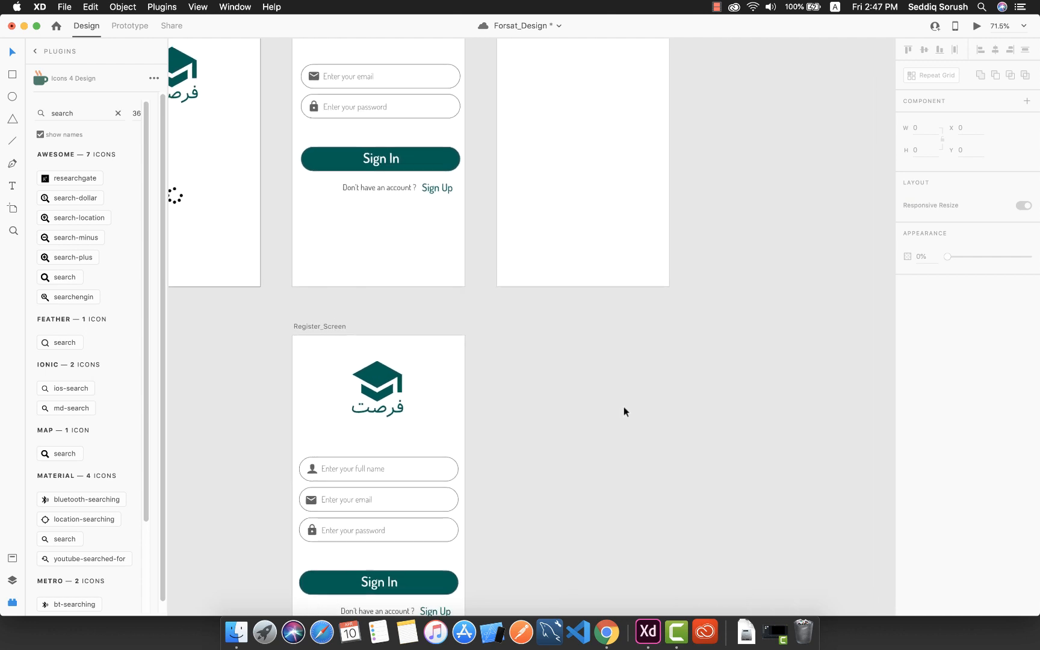
scroll(623, 406, up, 5)
scroll(600, 499, up, 3)
scroll(585, 480, up, 10)
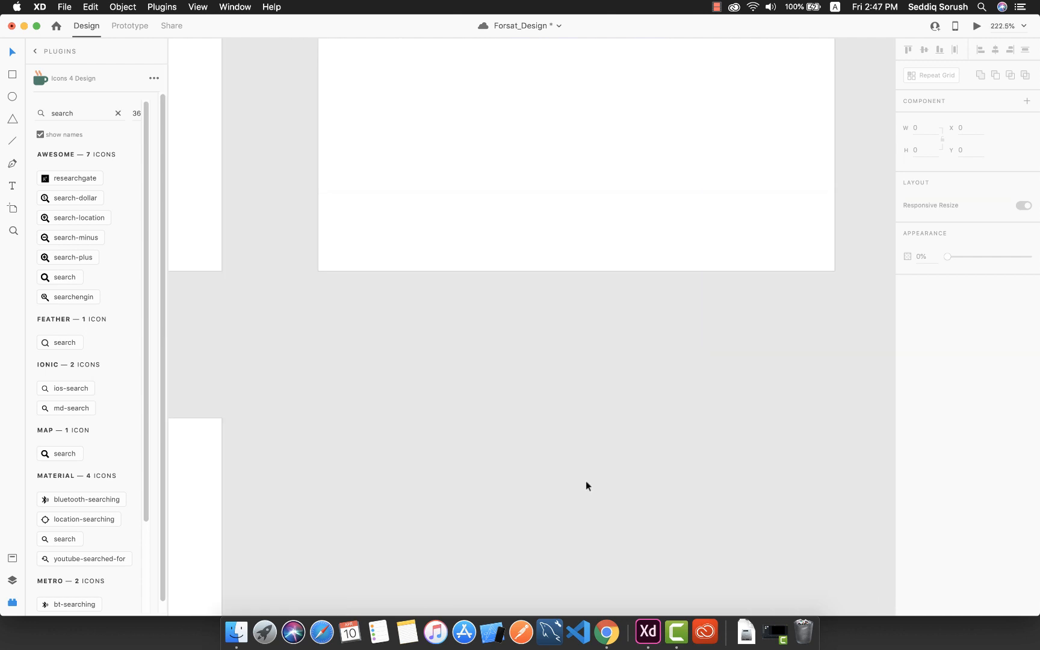
click(382, 260)
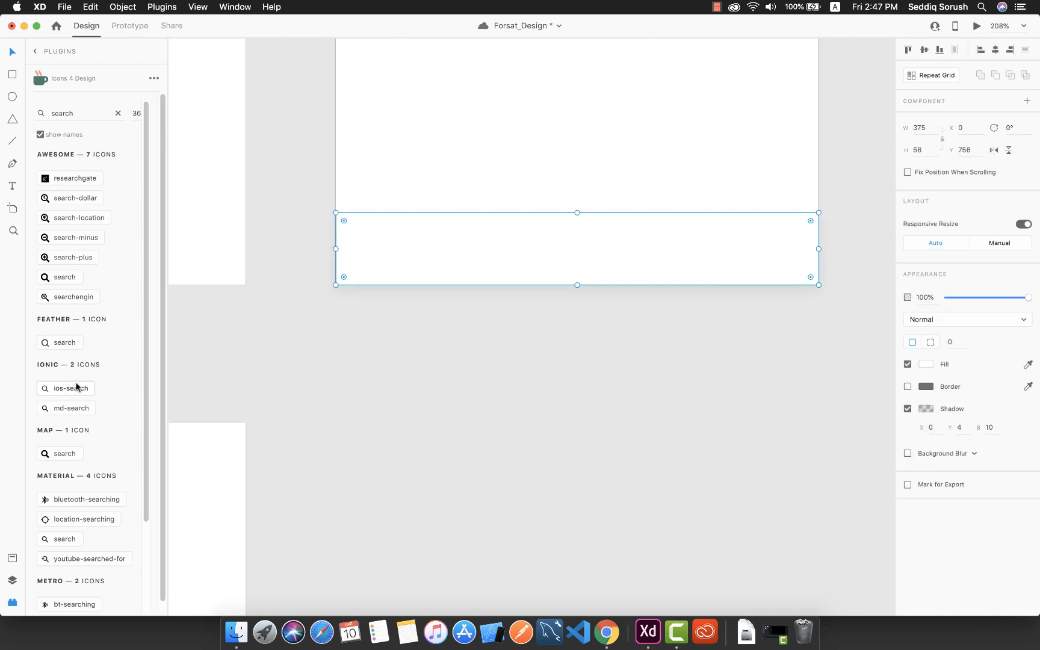
click(78, 113)
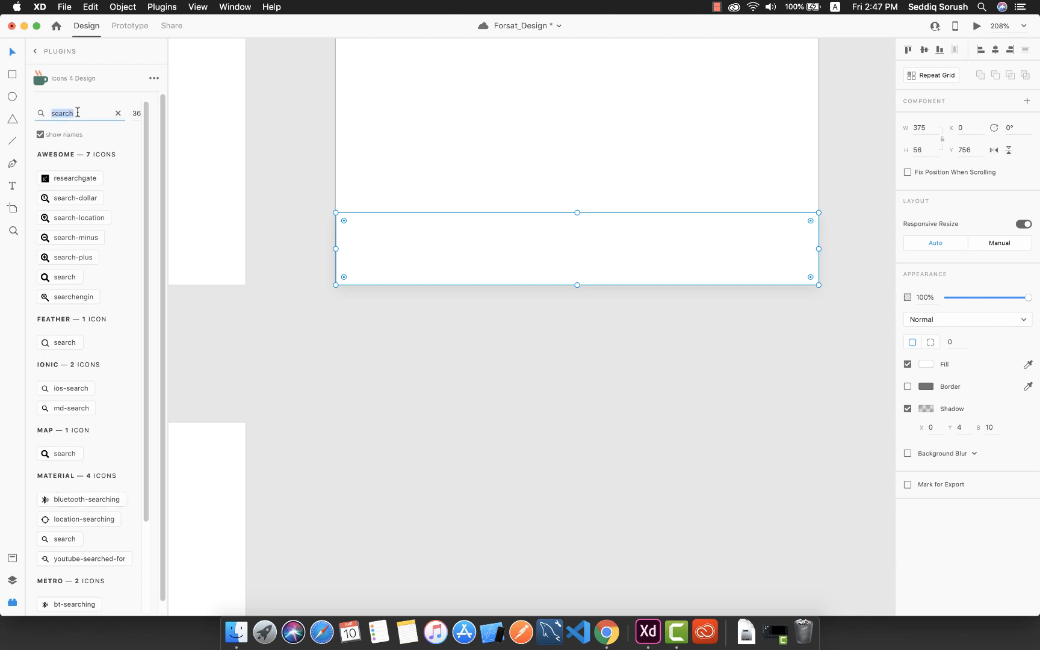
text(home)
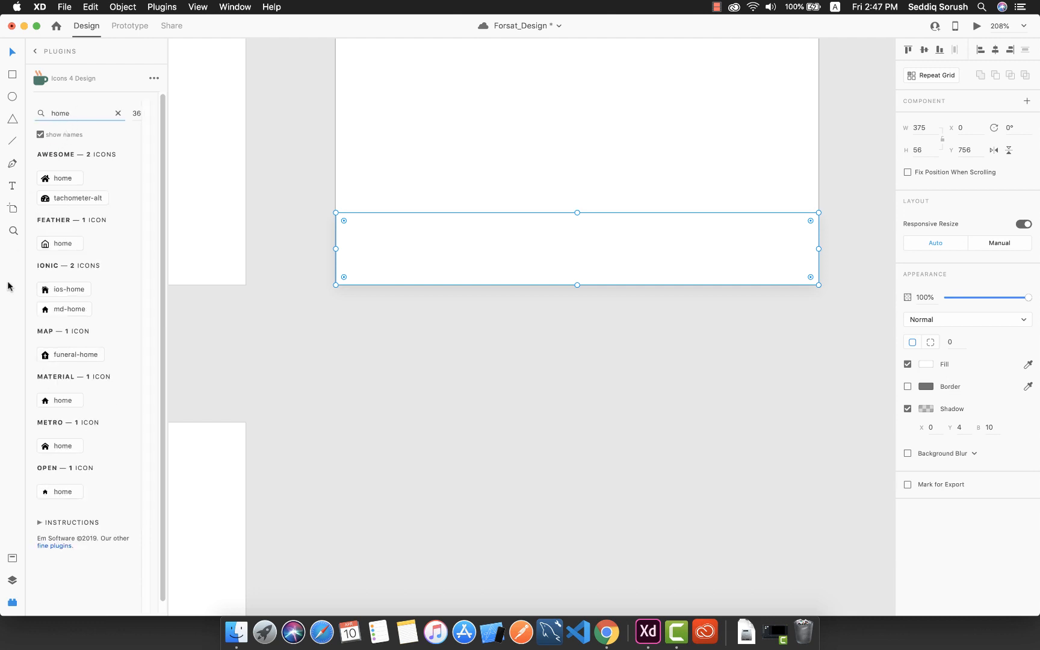
click(64, 400)
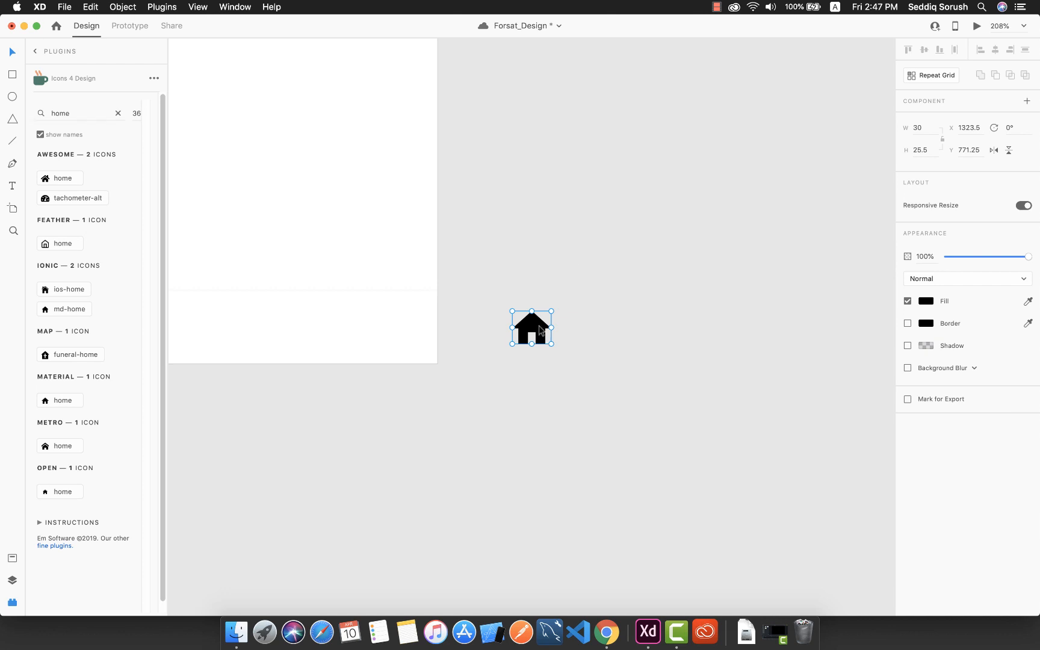
Step: Move the home icon to the left end of the bottom bar and shrink it to about 23 by 20
drag(540, 331, 282, 323)
scroll(288, 315, left, 10)
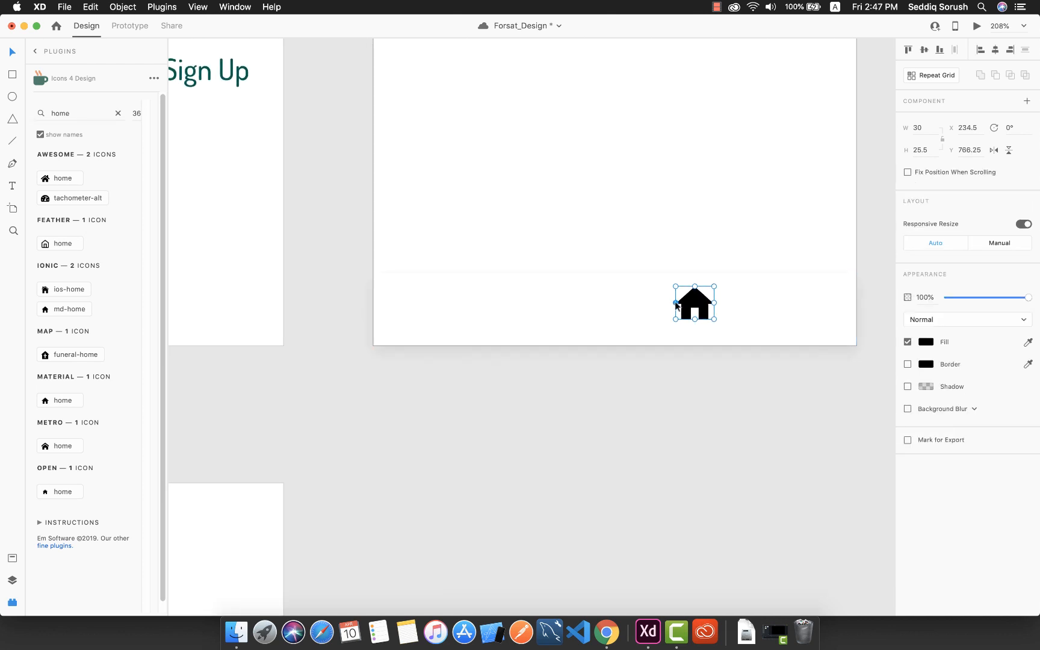
drag(676, 305, 430, 308)
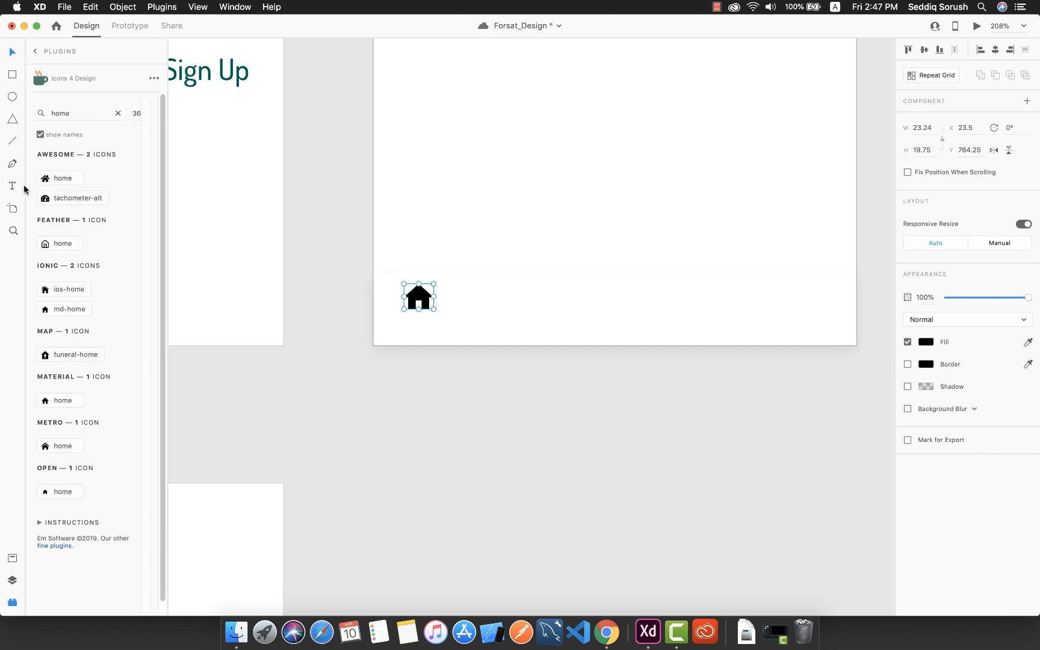
Step: Add the label "Opportunities" below the home icon in the bottom bar
click(407, 327)
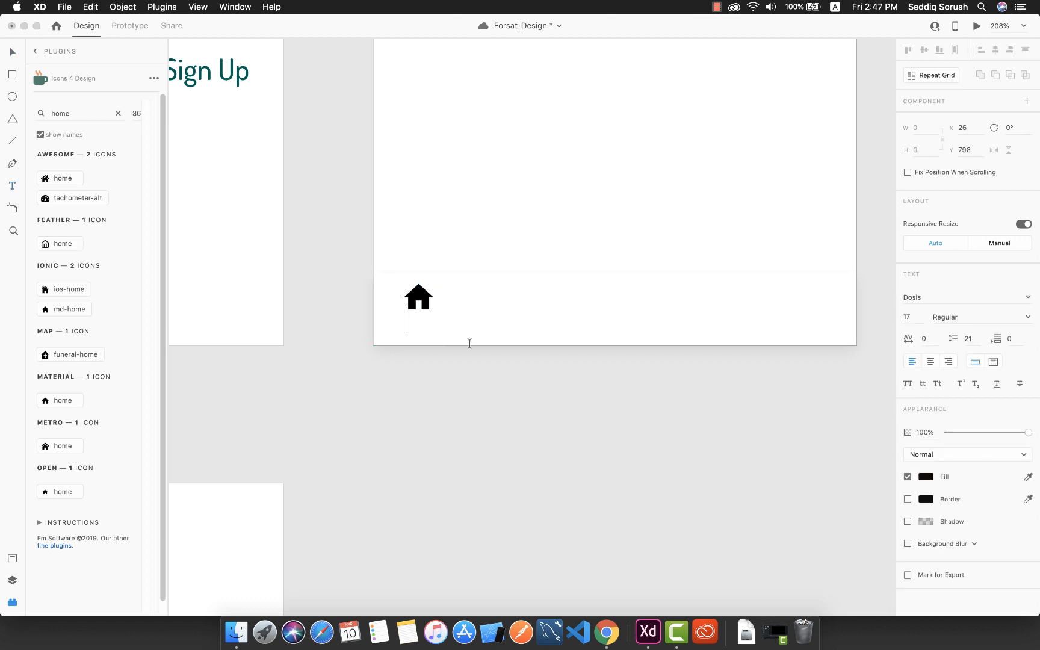
text(Opportunite)
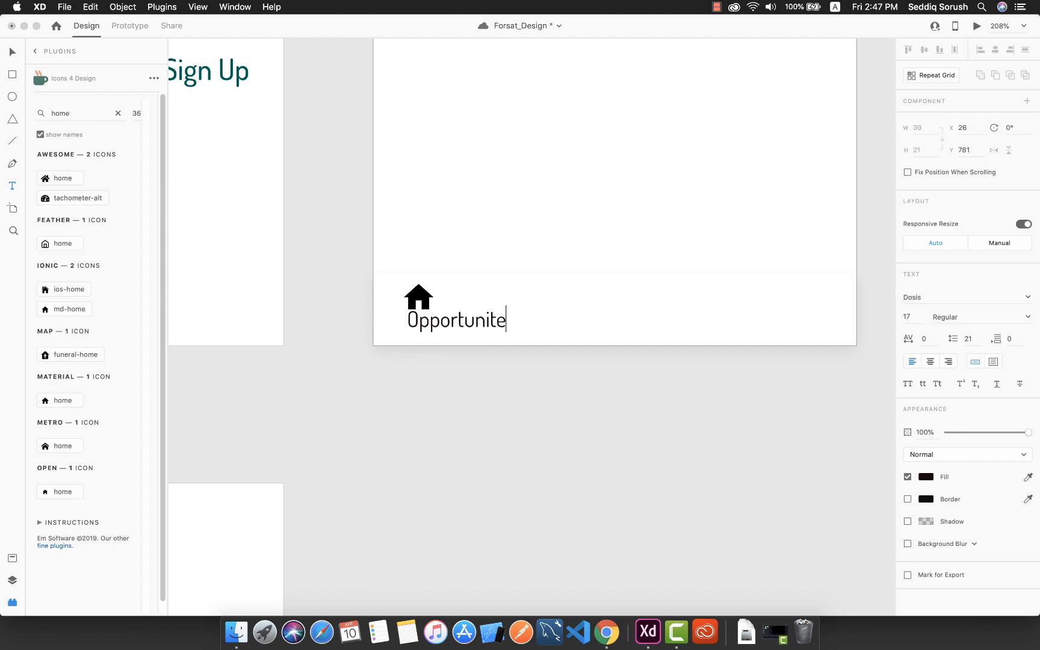
key(BackSpace)
text(ies)
key(Escape)
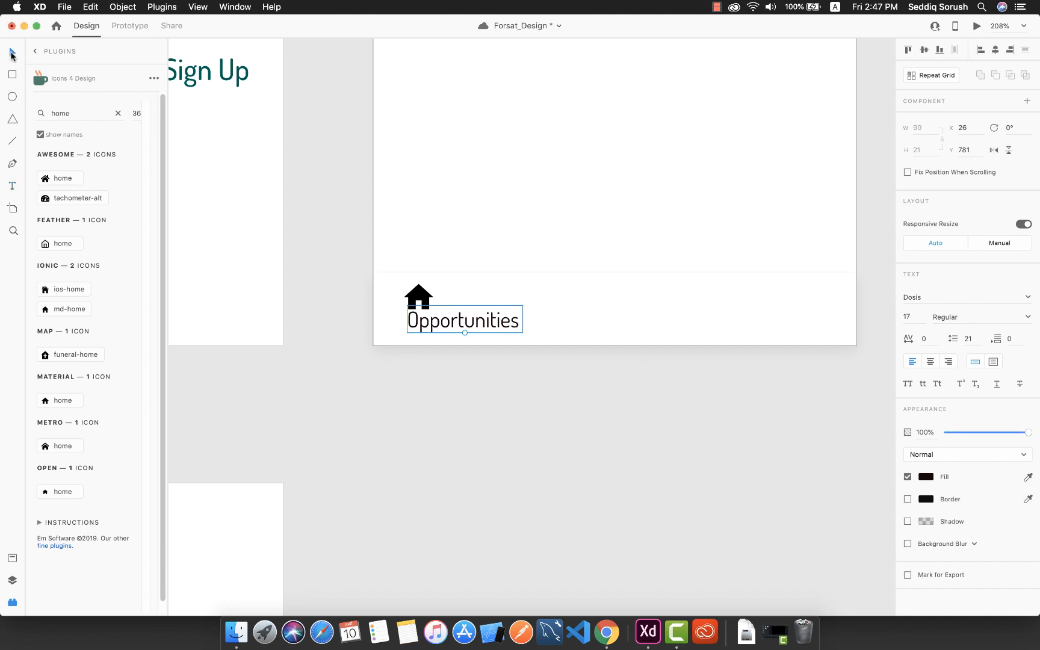
Step: Reduce the "Opportunities" label to size 13 and centre the home icon above it
drag(453, 323, 440, 295)
click(512, 341)
click(464, 325)
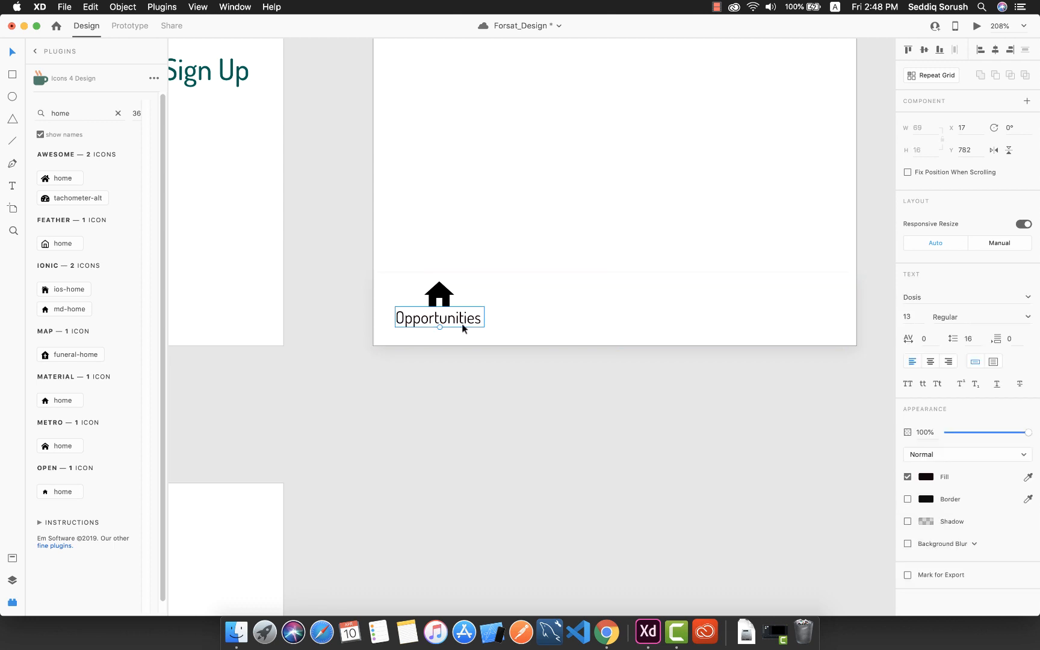
Step: Lock the bottom bar's background rectangle and select the "Opportunities" label
click(540, 300)
right_click(561, 292)
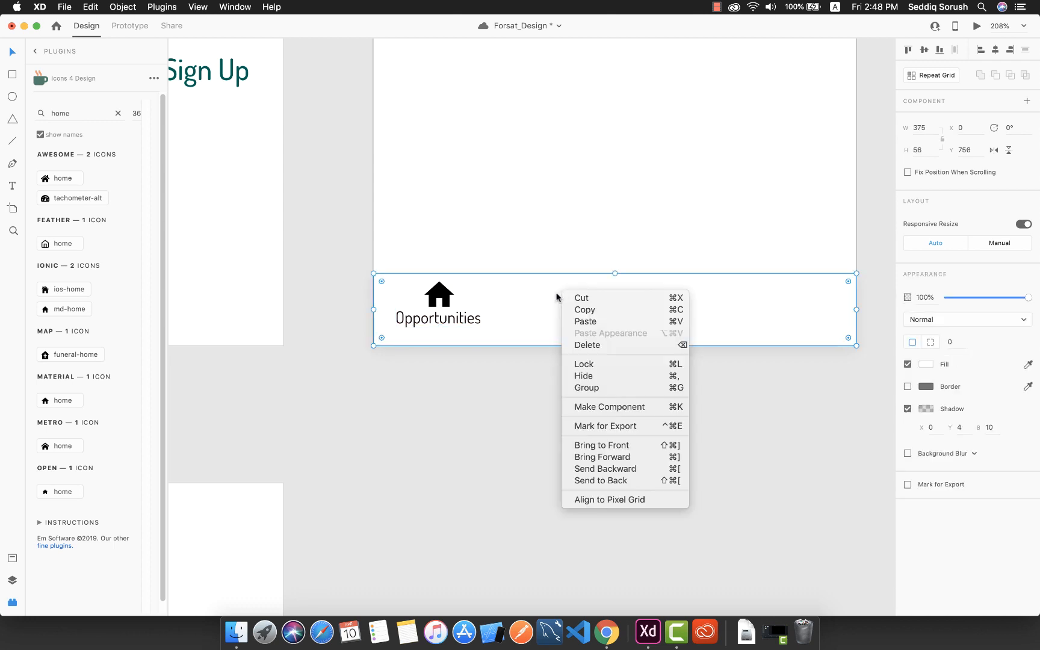
click(600, 365)
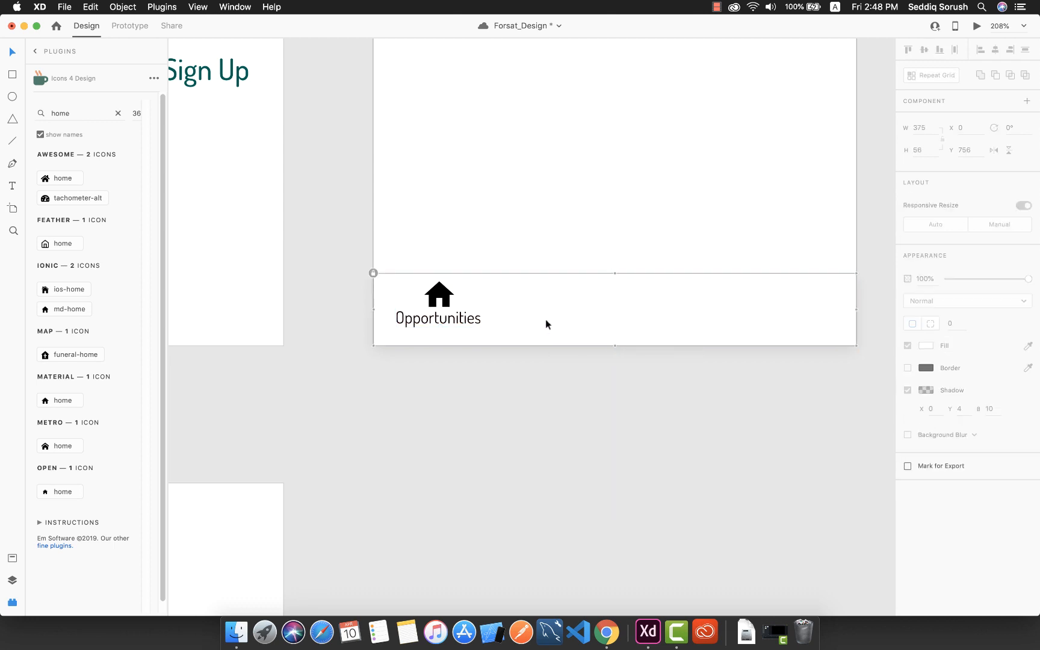
click(452, 316)
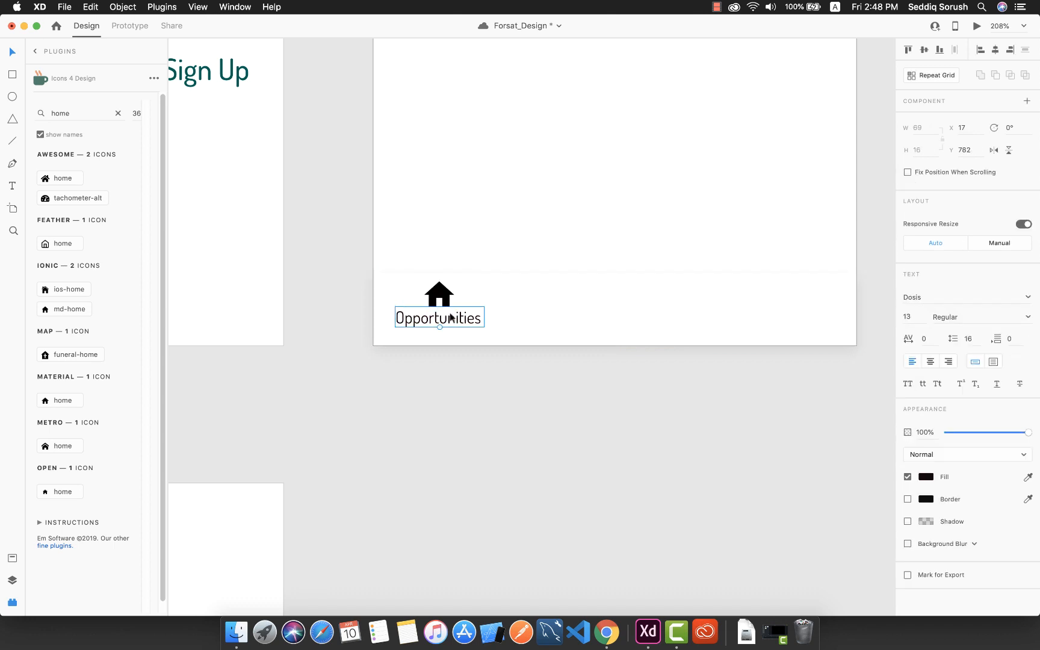
Step: Duplicate the home icon with its "Opportunities" label three times across the bottom bar to make four items
click(438, 295)
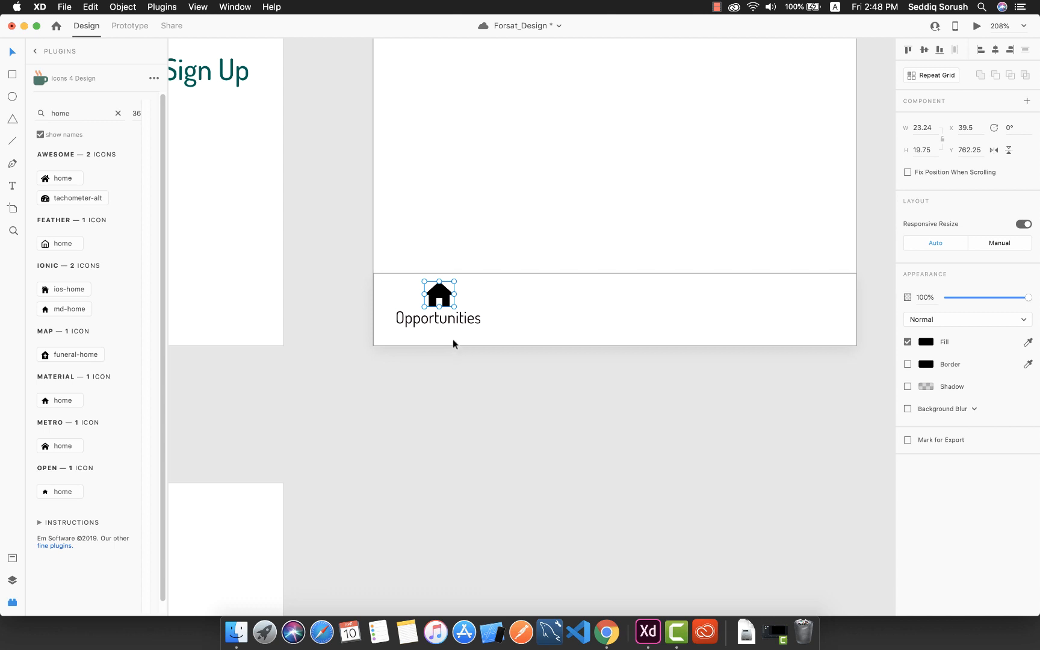
shift+click(456, 317)
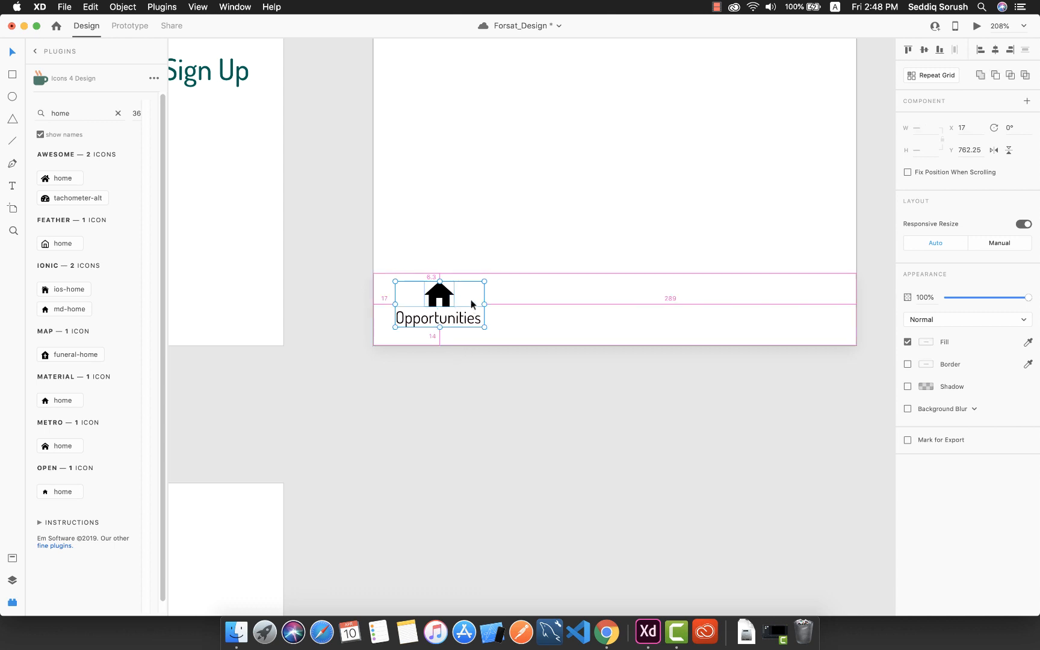
click(472, 301)
click(474, 323)
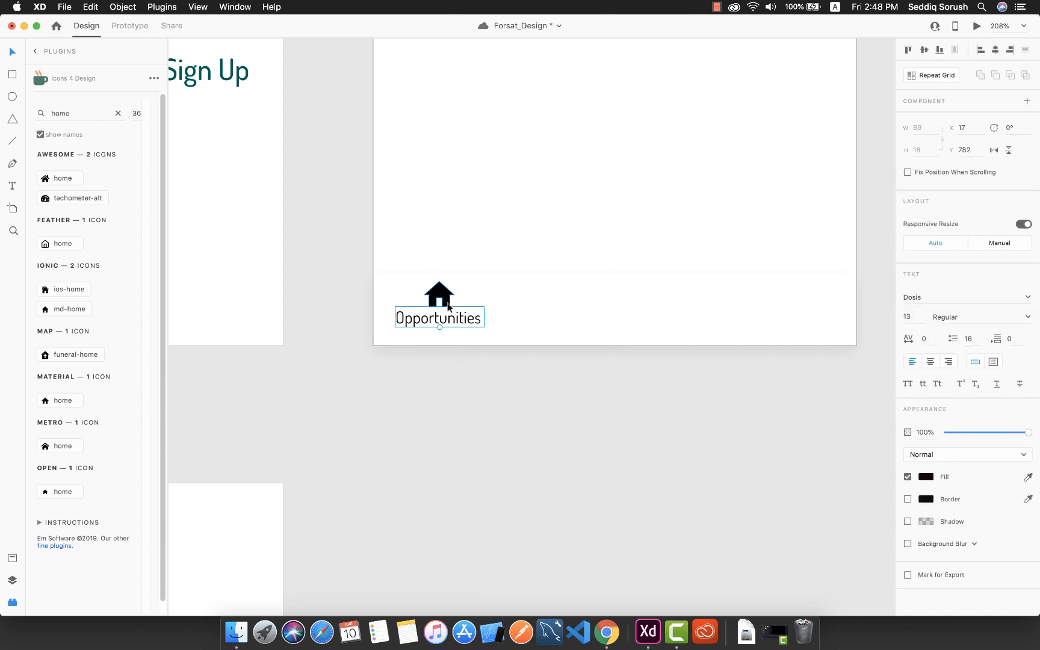
shift+click(439, 295)
drag(476, 319, 810, 325)
Step: Change the labels of the three copied bottom bar items to "Forum", "Favorites" and "Account"
double_click(570, 321)
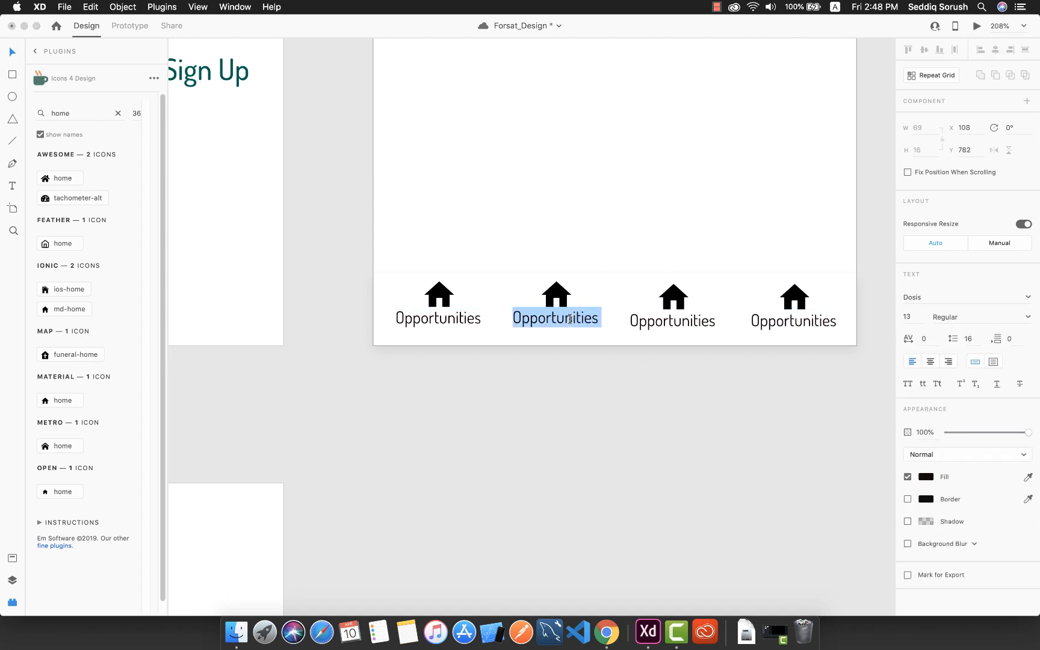
text(Form)
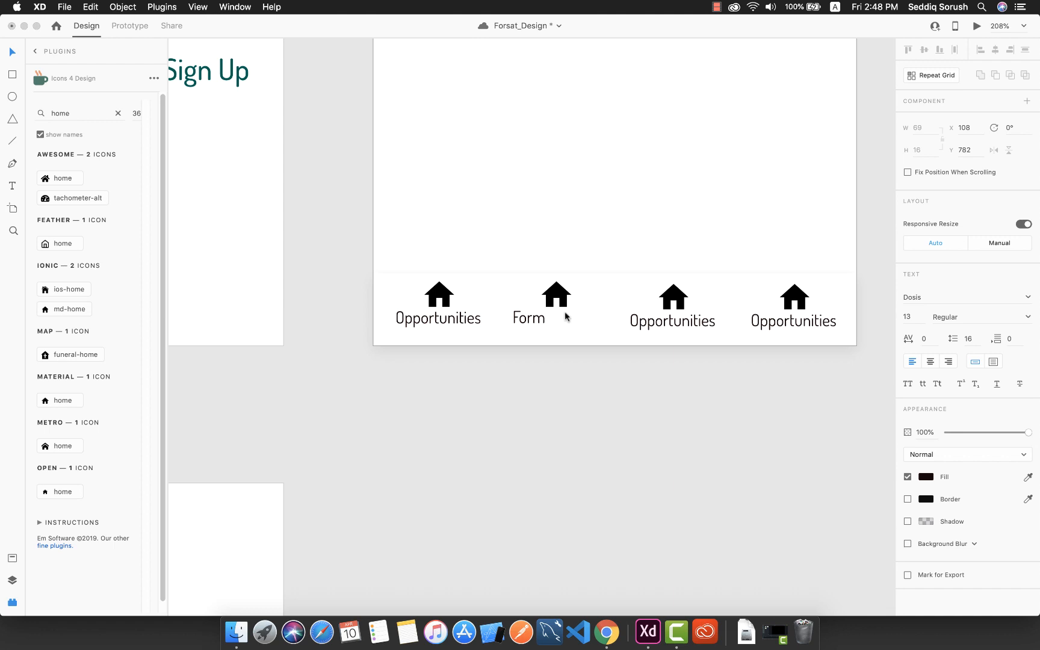
key(BackSpace)
text(um)
double_click(630, 318)
text(F)
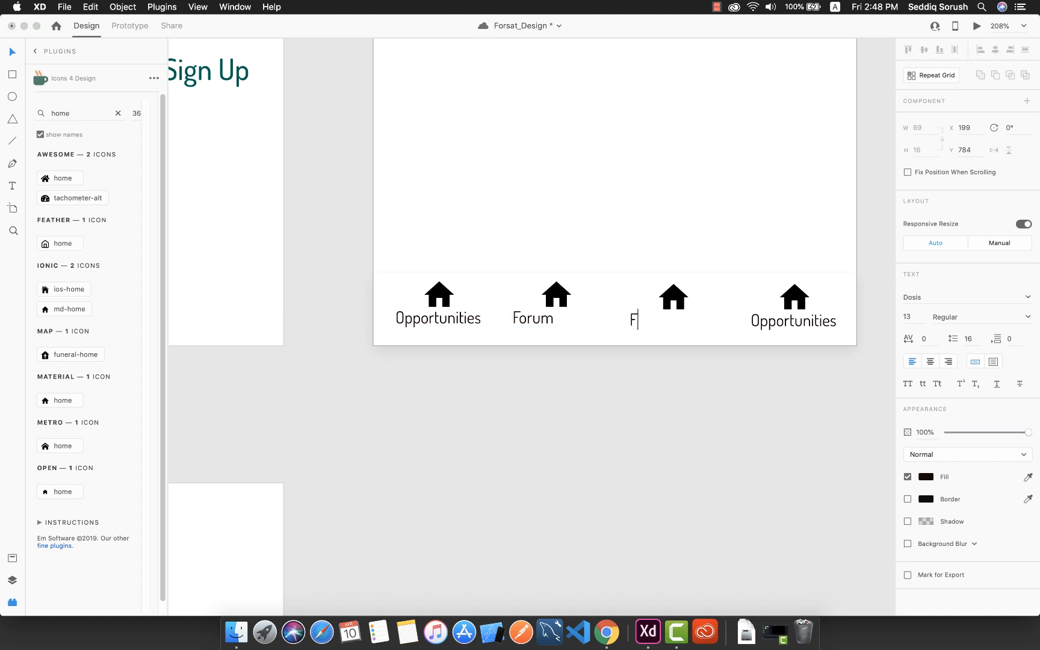
text(avorite)
text(tes)
double_click(804, 322)
text(A)
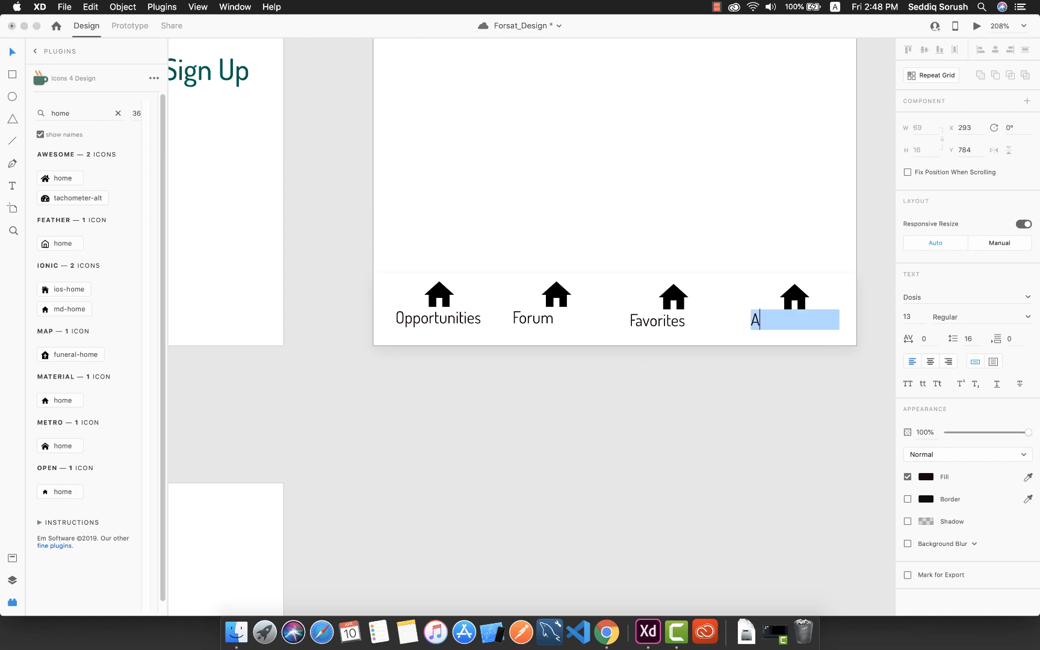
text(ccount)
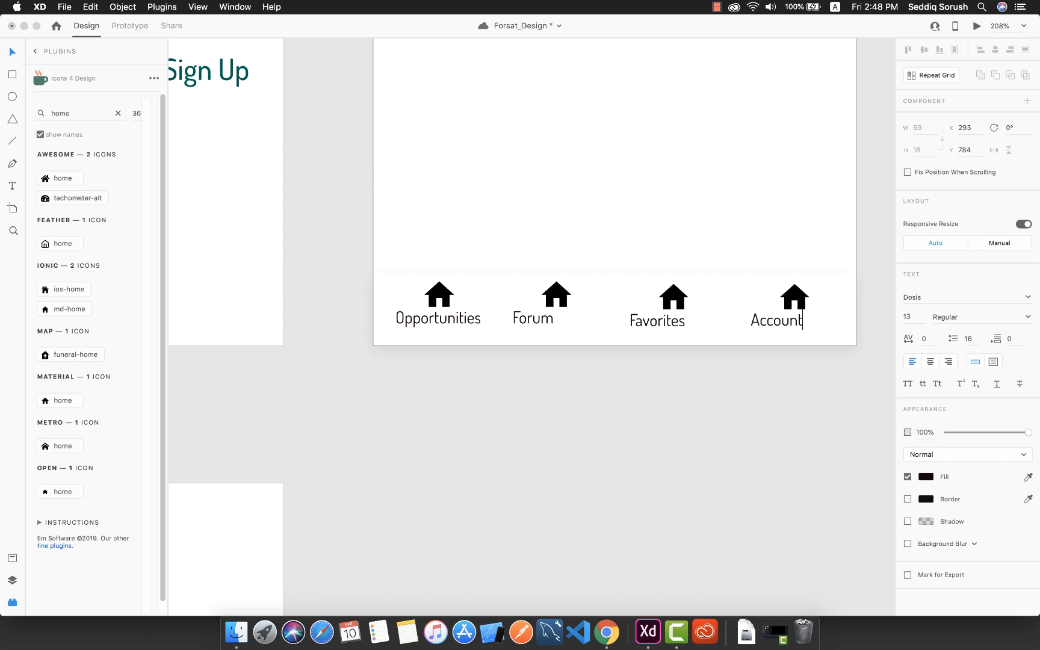
click(684, 338)
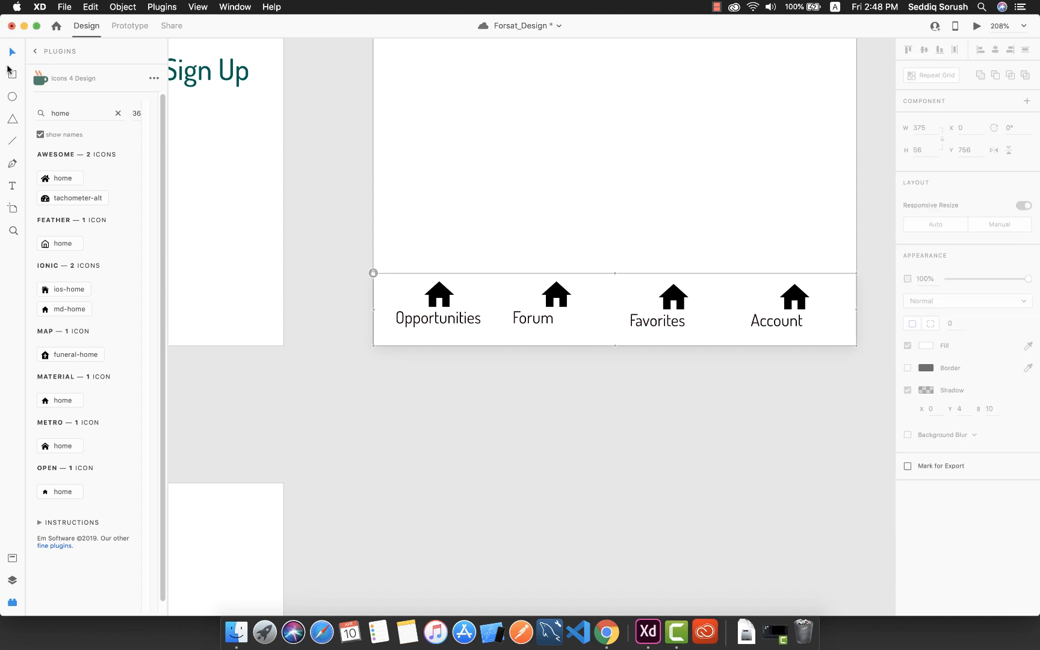
Step: Replace the home icon of the "Forum" item with the Material chat icon, shrunk and centred above the repositioned label
double_click(523, 330)
drag(541, 320, 548, 297)
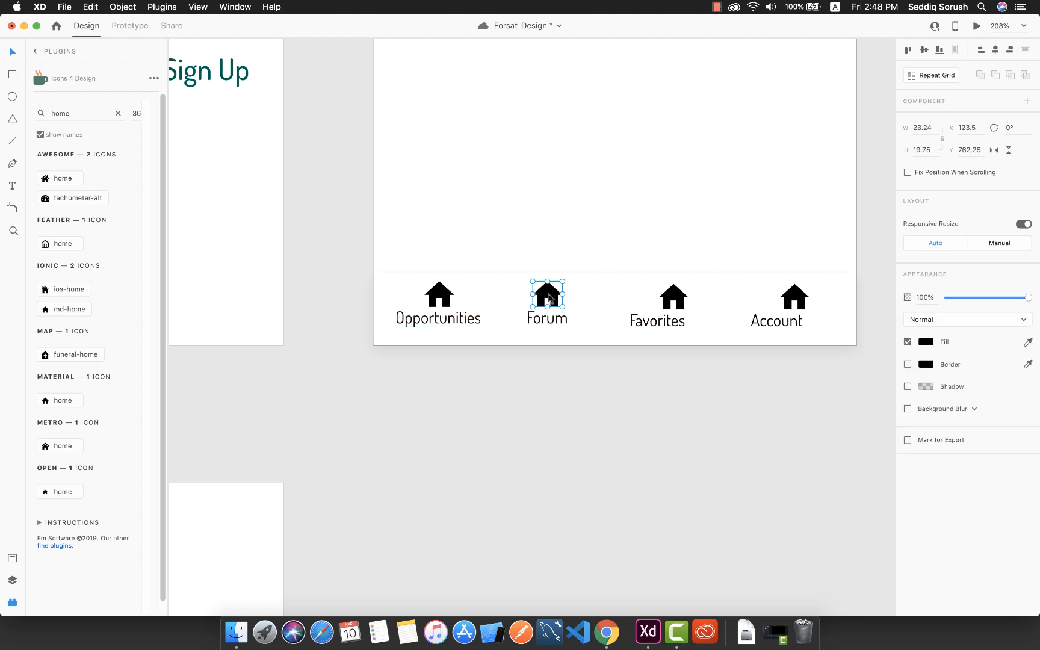
double_click(65, 119)
text(chat)
click(61, 428)
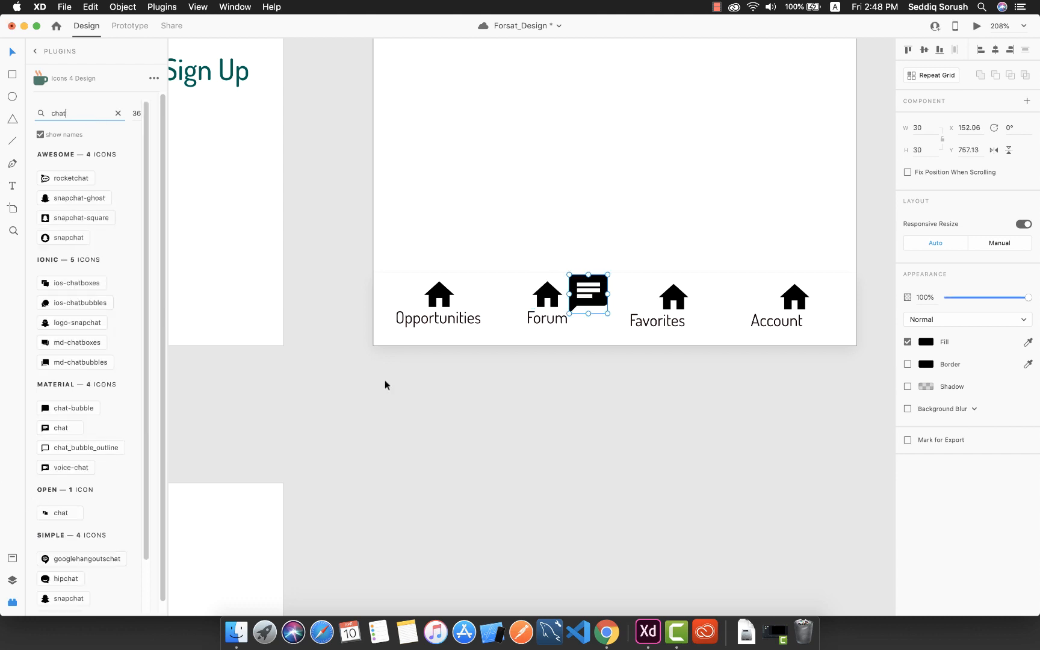
key(Delete)
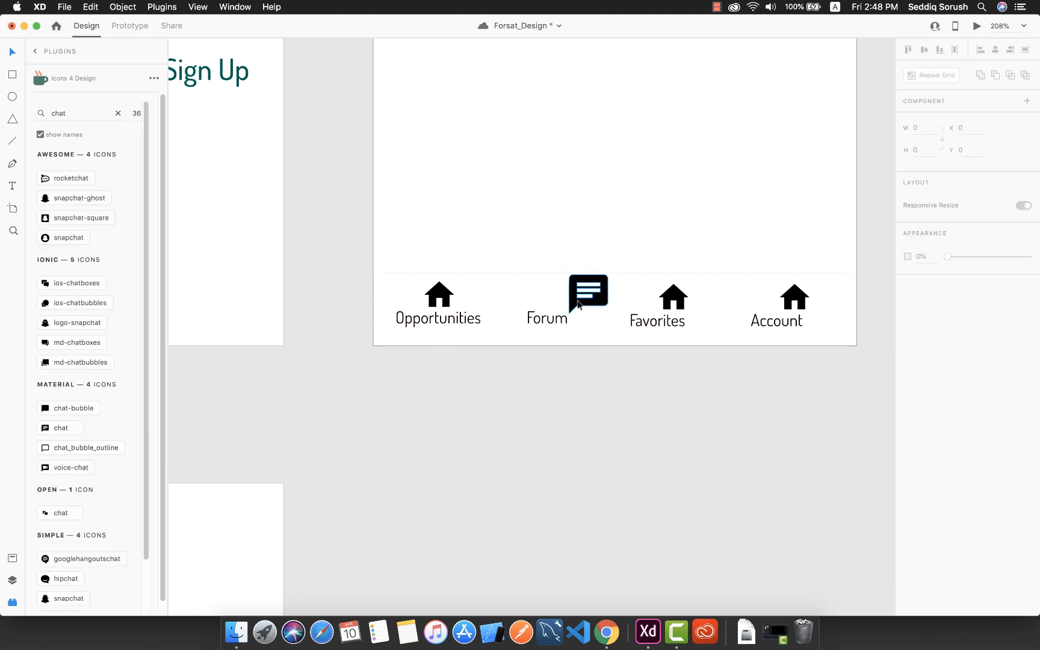
click(591, 307)
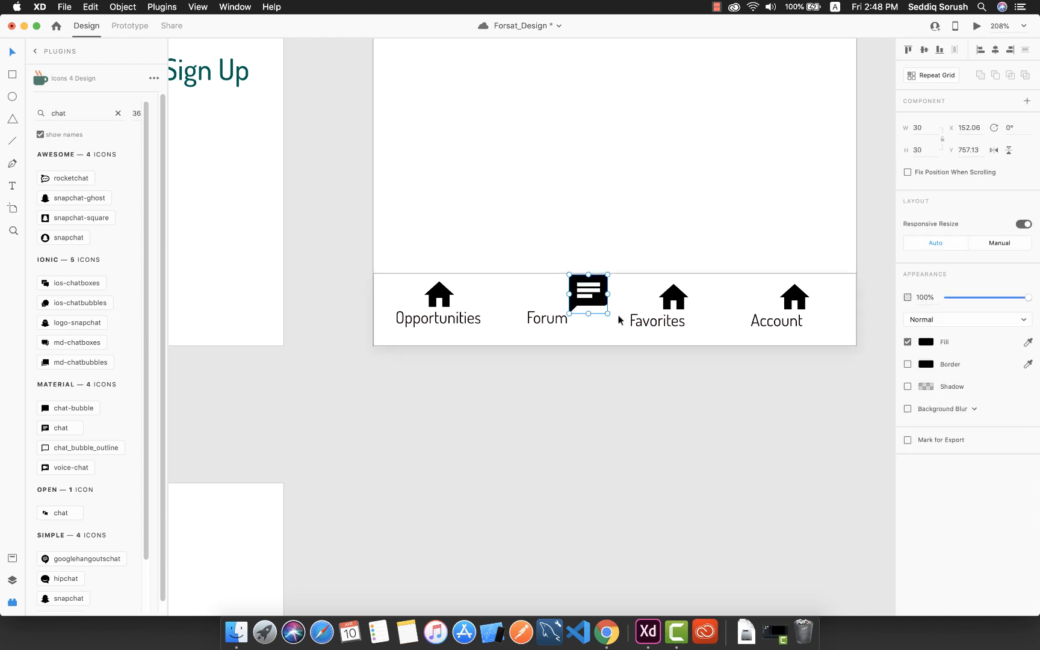
drag(607, 313, 555, 304)
click(615, 318)
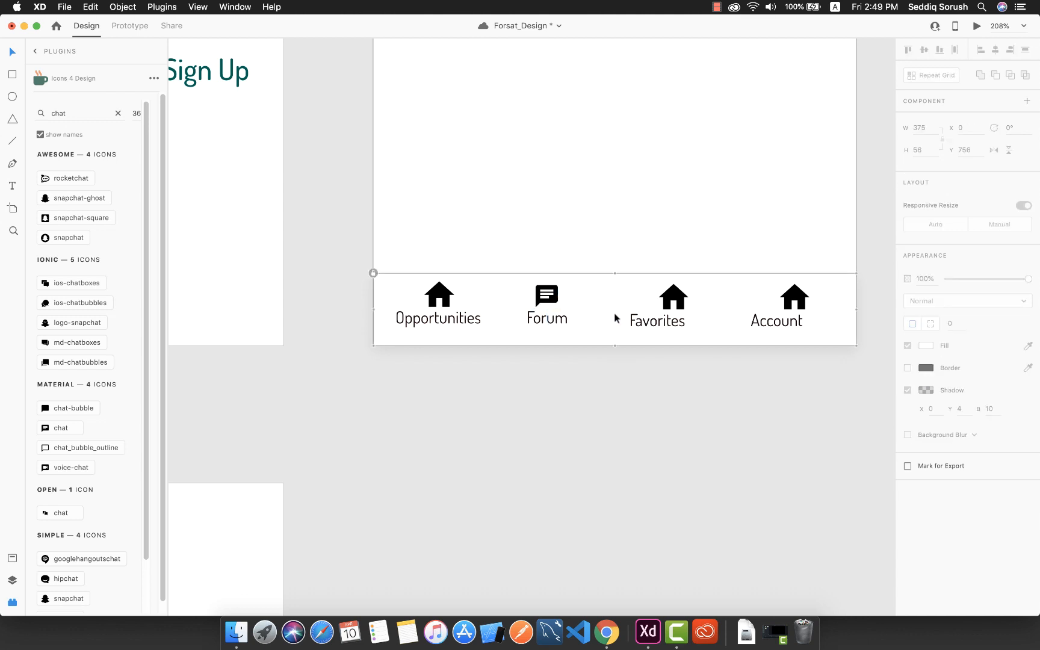
Step: Replace the home icon of the "Favorites" item with the Material favorite icon, shrunk to about 19 by 18 and centred above the label
click(673, 300)
double_click(65, 112)
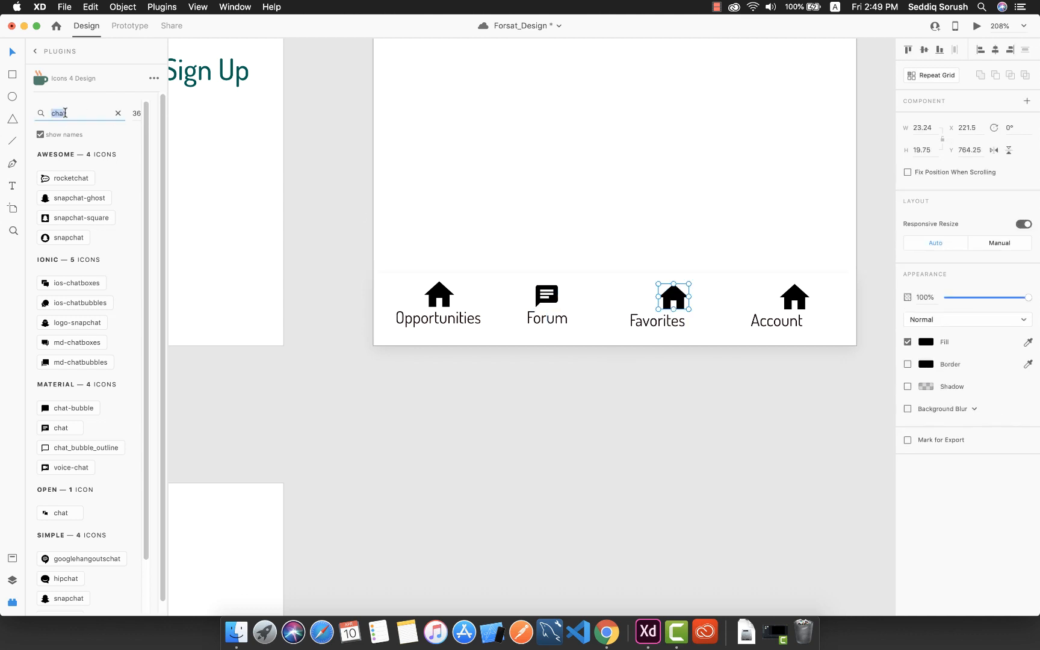
text(fav)
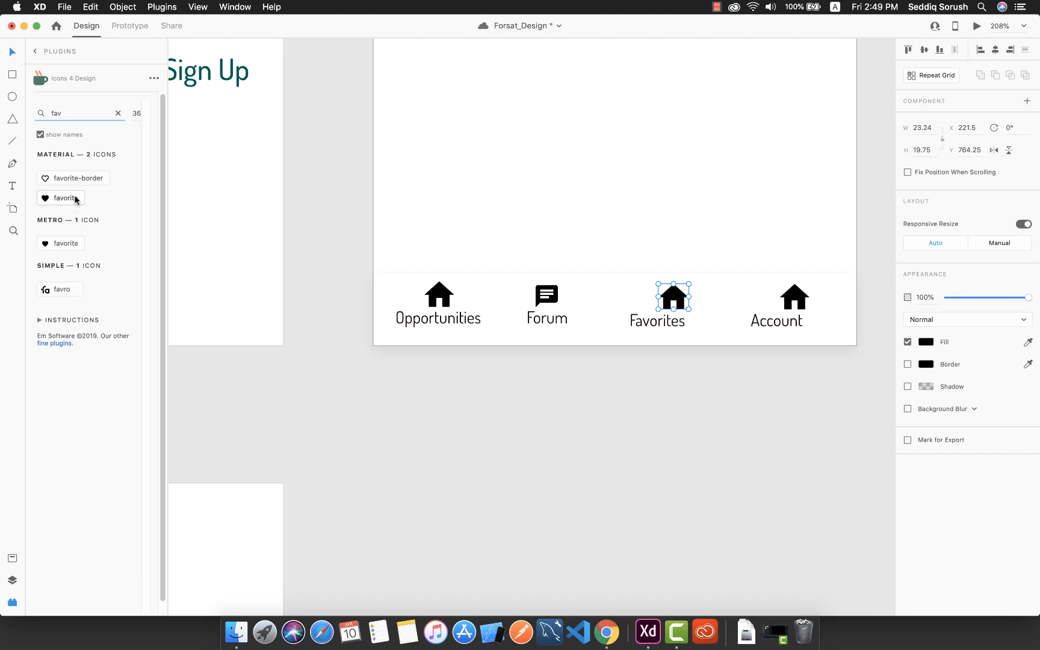
click(71, 199)
click(682, 300)
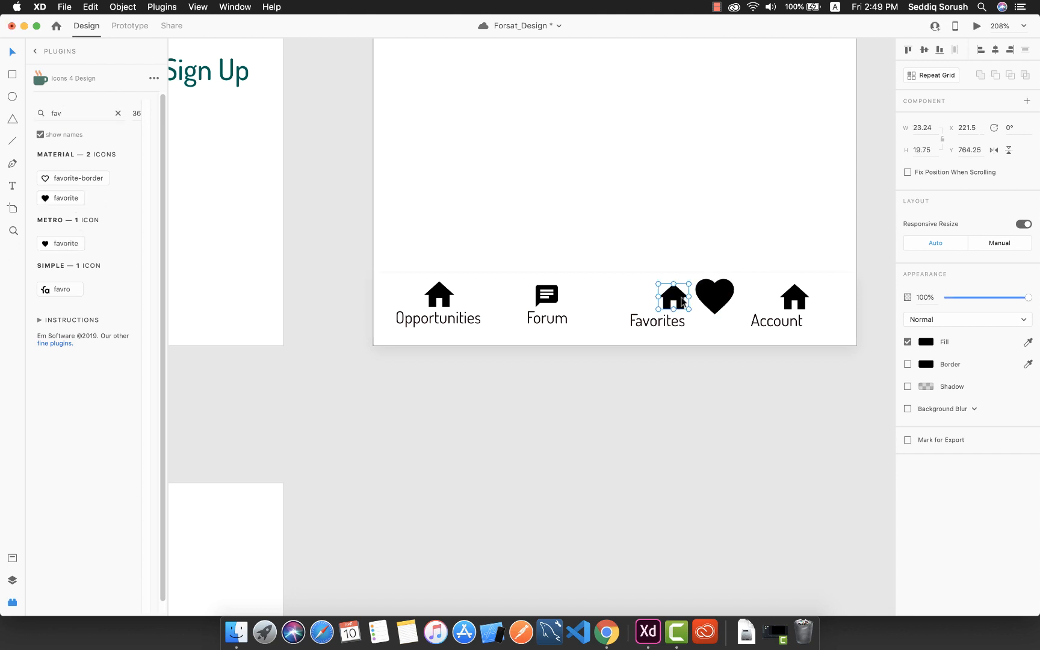
key(Delete)
click(714, 296)
drag(716, 295, 664, 293)
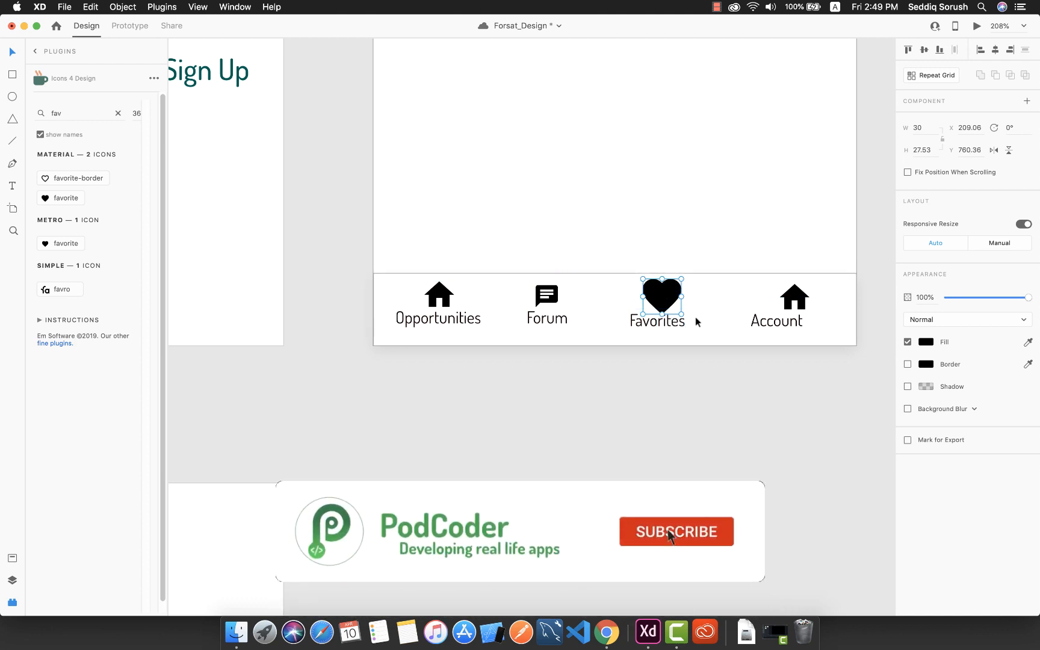
drag(682, 313, 660, 301)
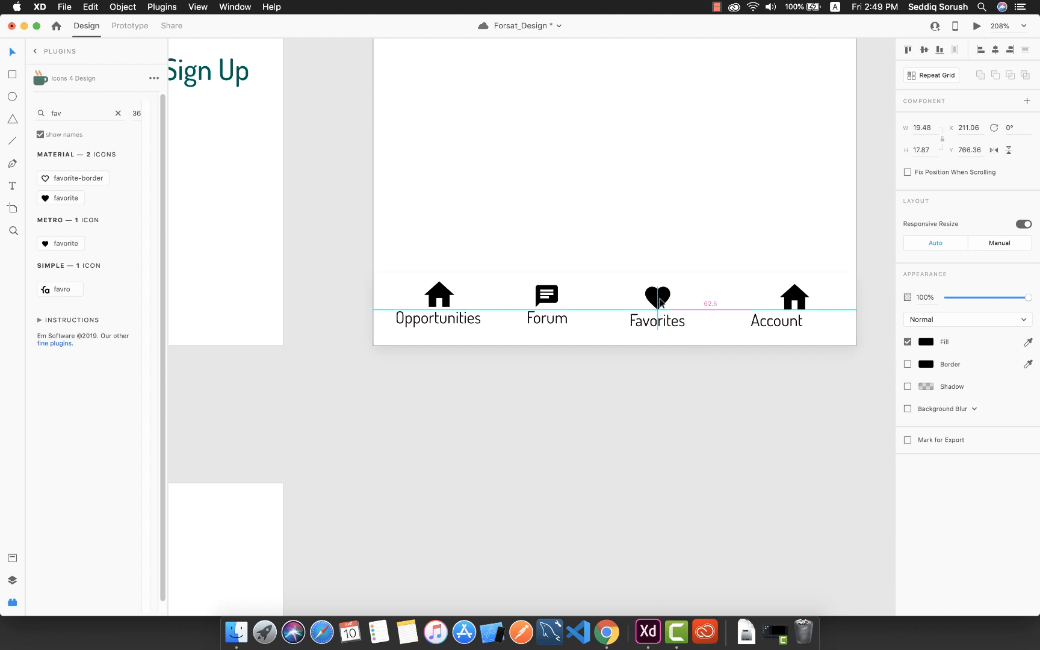
click(709, 312)
Step: Replace the home icon of the "Account" item with the Metro user icon, shrunk and centred above the label
click(793, 298)
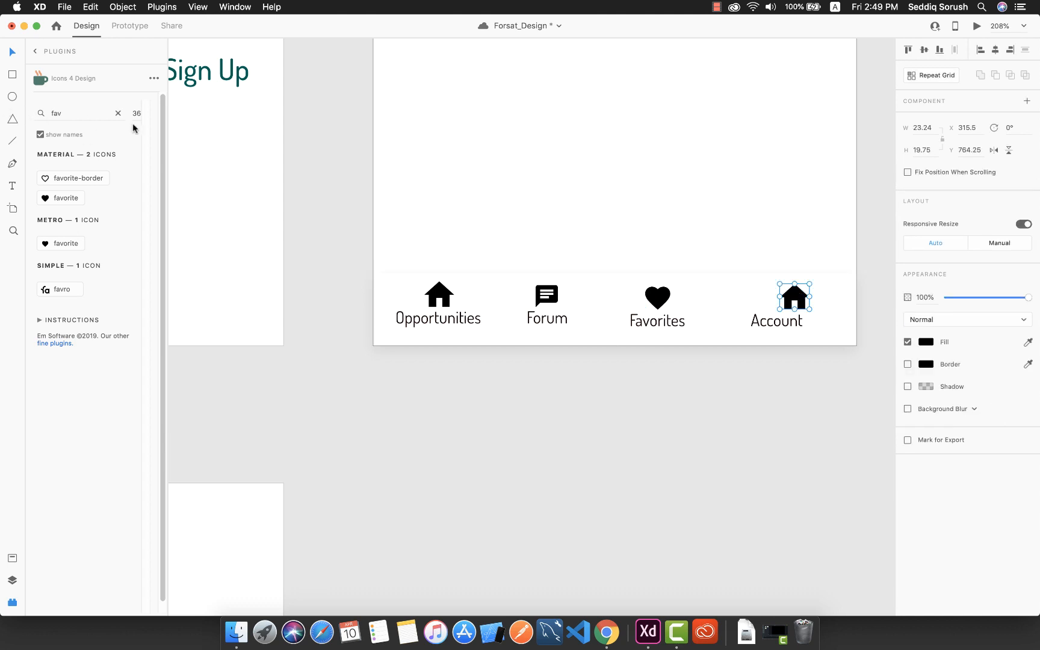
double_click(88, 114)
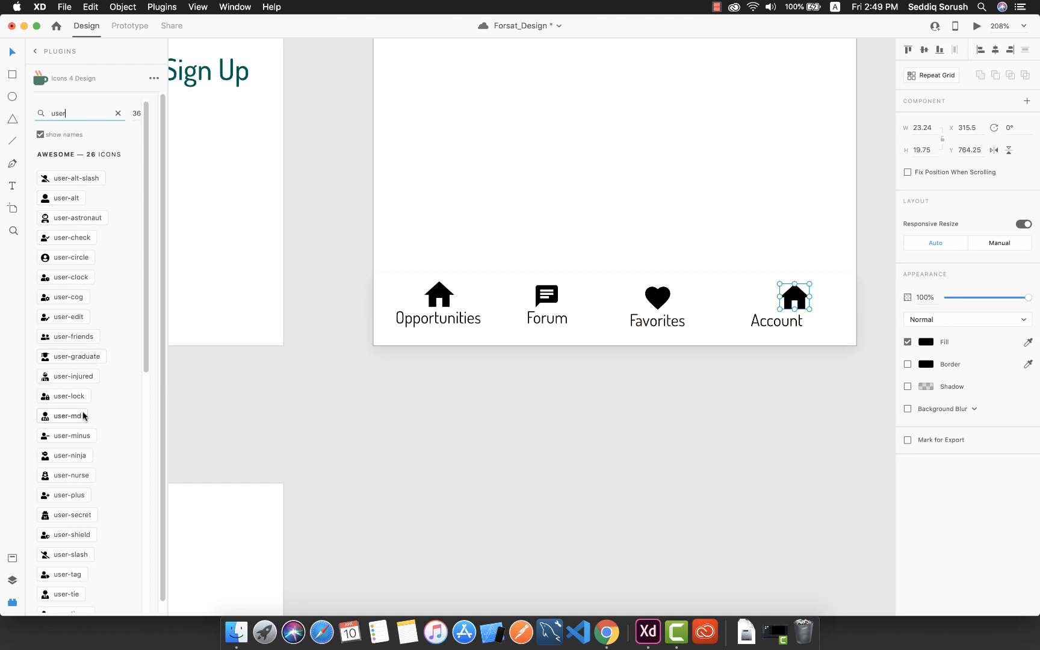
scroll(84, 485, down, 5)
scroll(88, 486, down, 7)
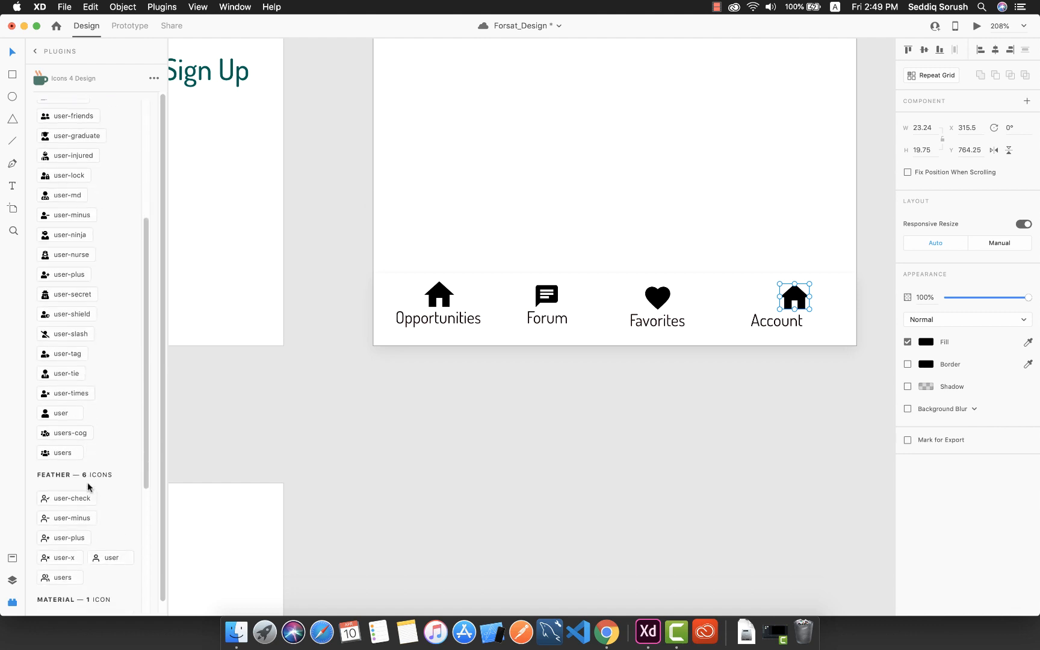
scroll(87, 491, down, 3)
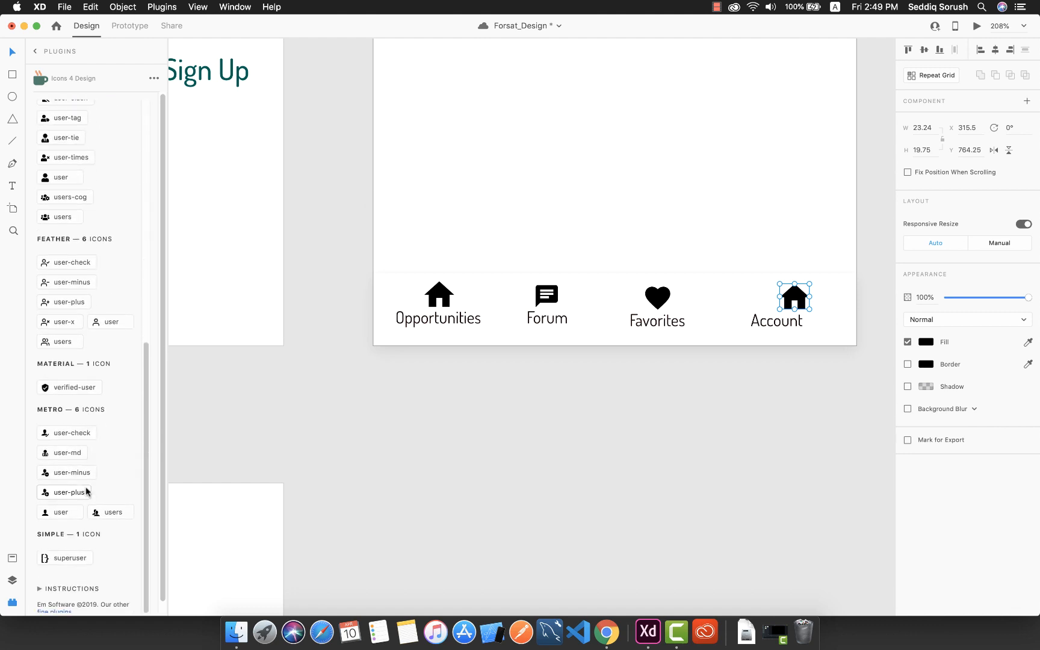
click(61, 512)
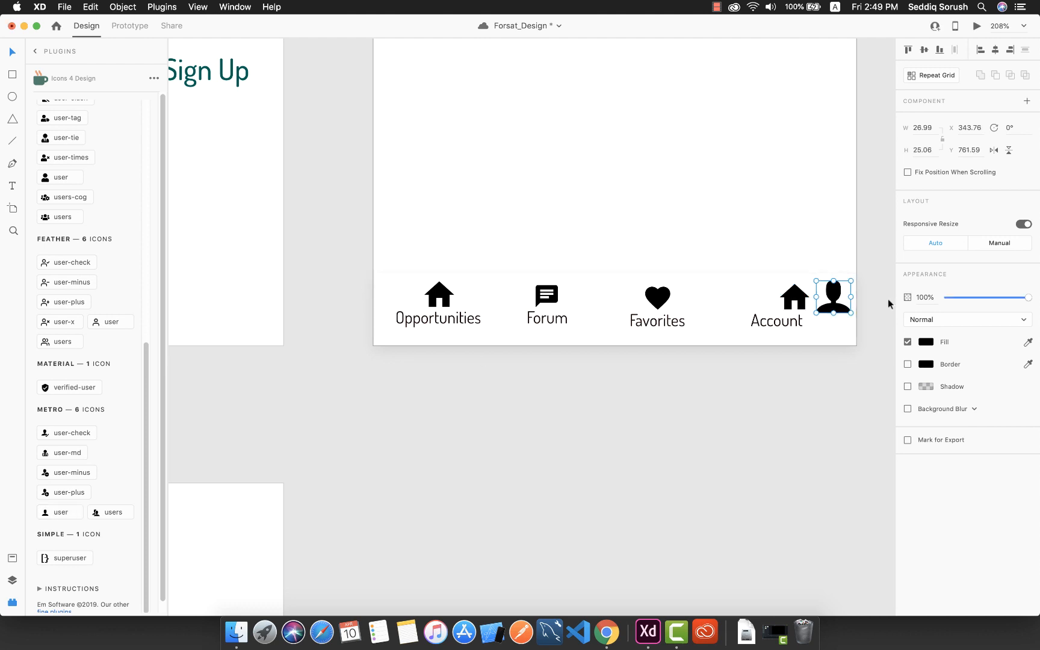
click(792, 301)
key(Delete)
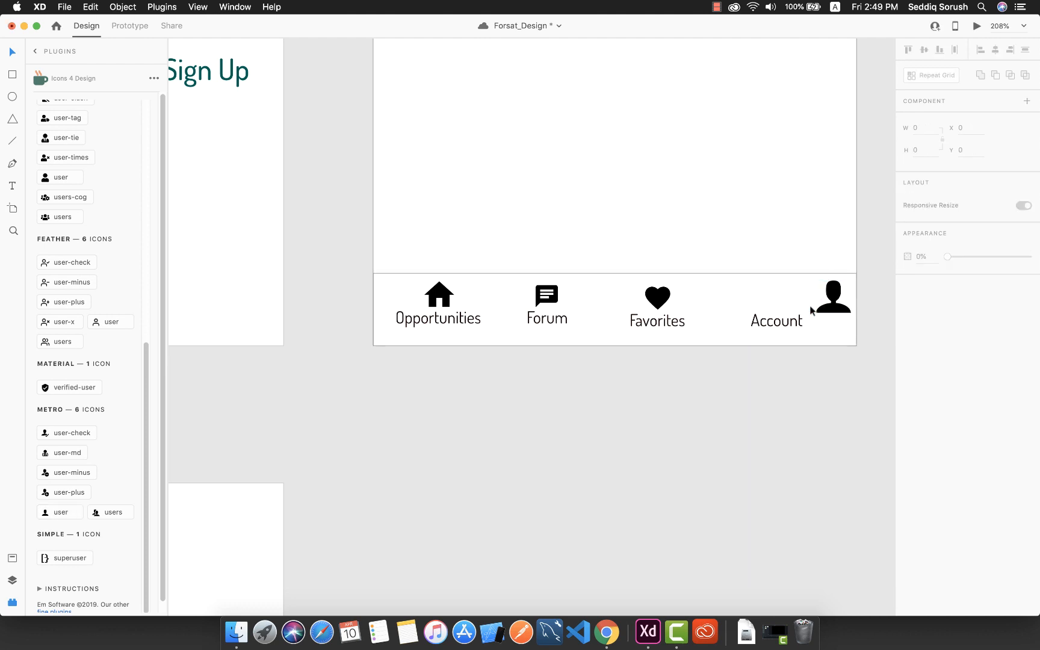
drag(833, 297, 778, 292)
click(793, 321)
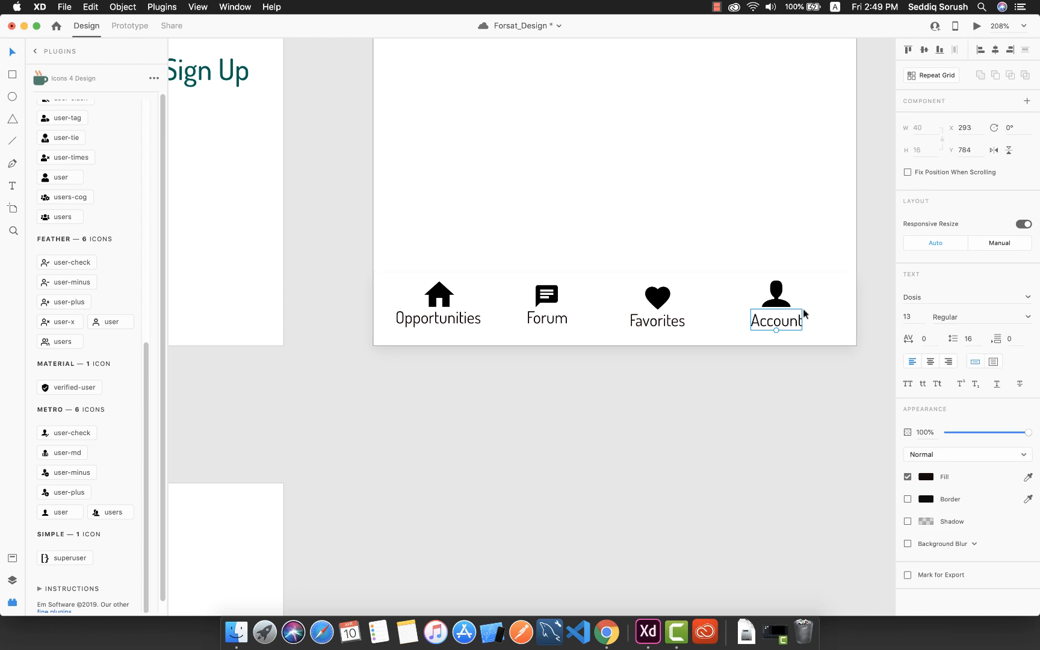
drag(777, 295, 778, 294)
Step: Shift the "Forum", "Favorites" and "Account" icon and label pairs to the right to spread the four items along the bottom bar
click(822, 331)
drag(821, 332, 795, 304)
click(704, 332)
drag(702, 333, 673, 296)
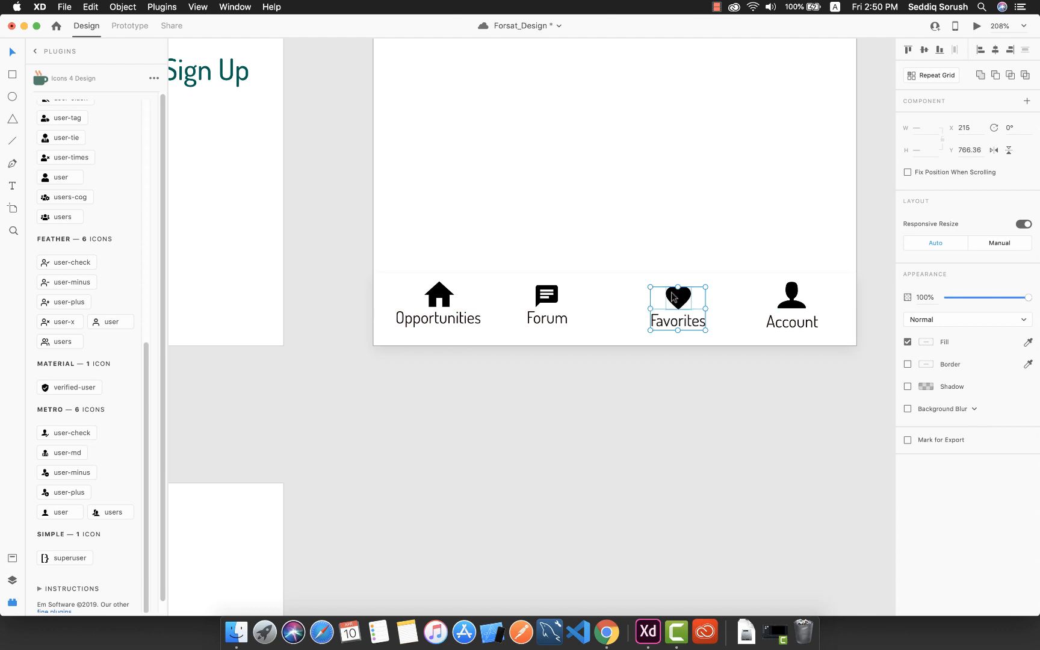
click(548, 296)
drag(548, 297, 561, 297)
drag(679, 301, 682, 299)
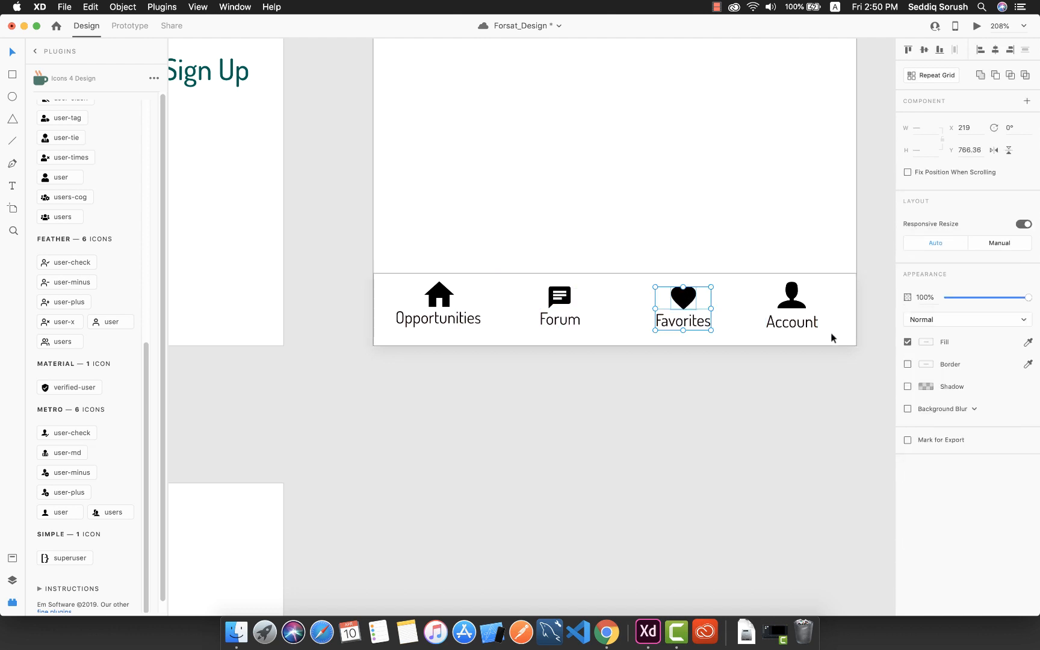
drag(836, 334, 808, 305)
click(498, 331)
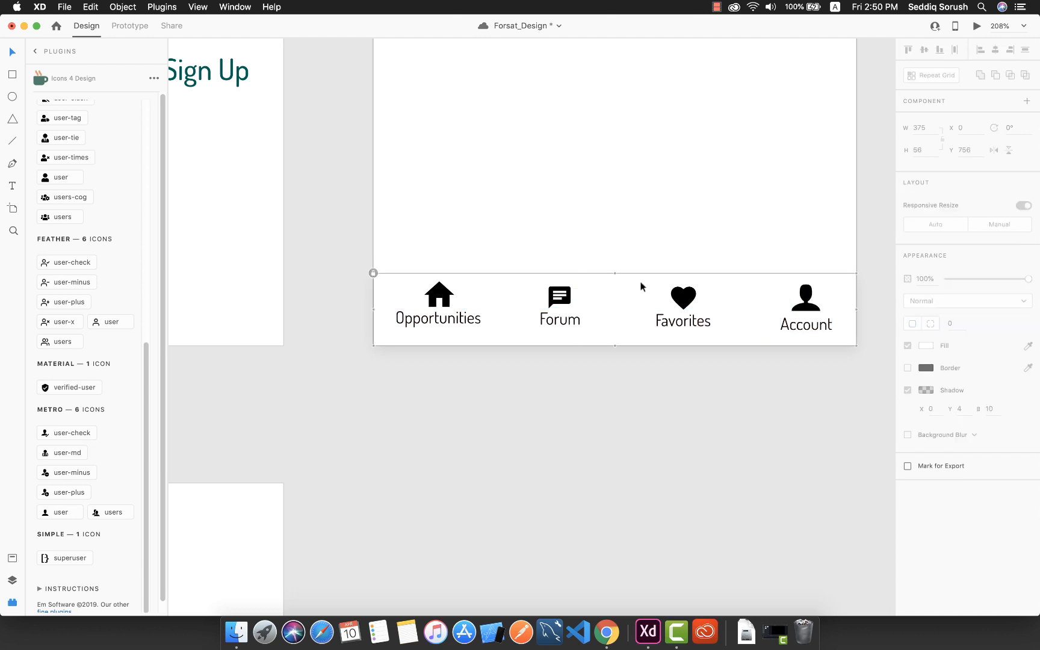
Step: Review the Home_Screen's header and bottom navigation bar alongside the other artboards
key(super+0)
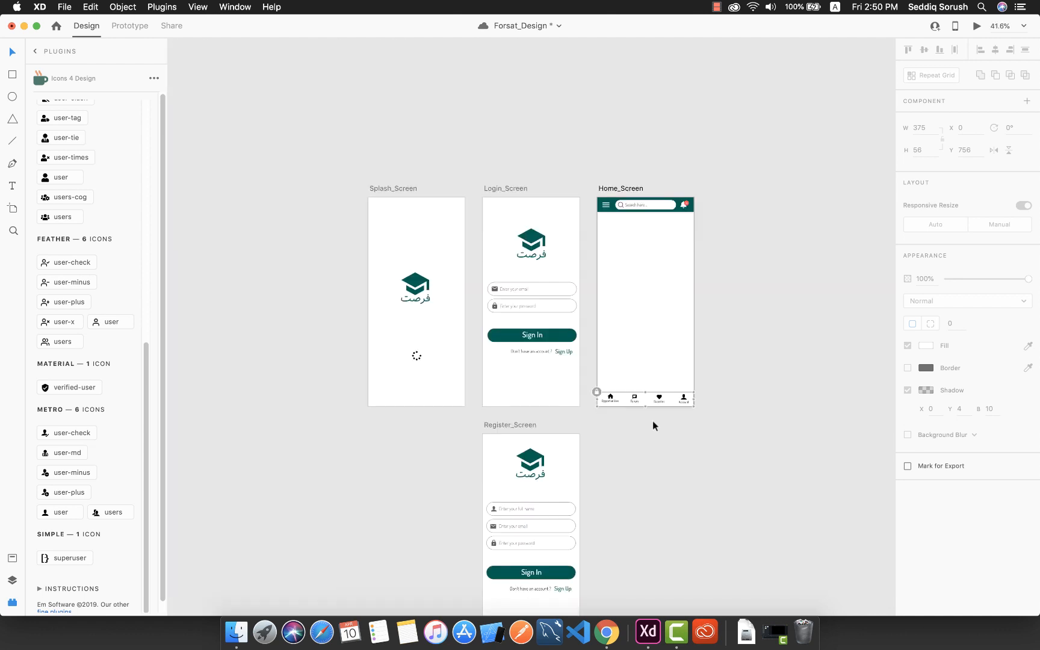
scroll(653, 421, up, 1)
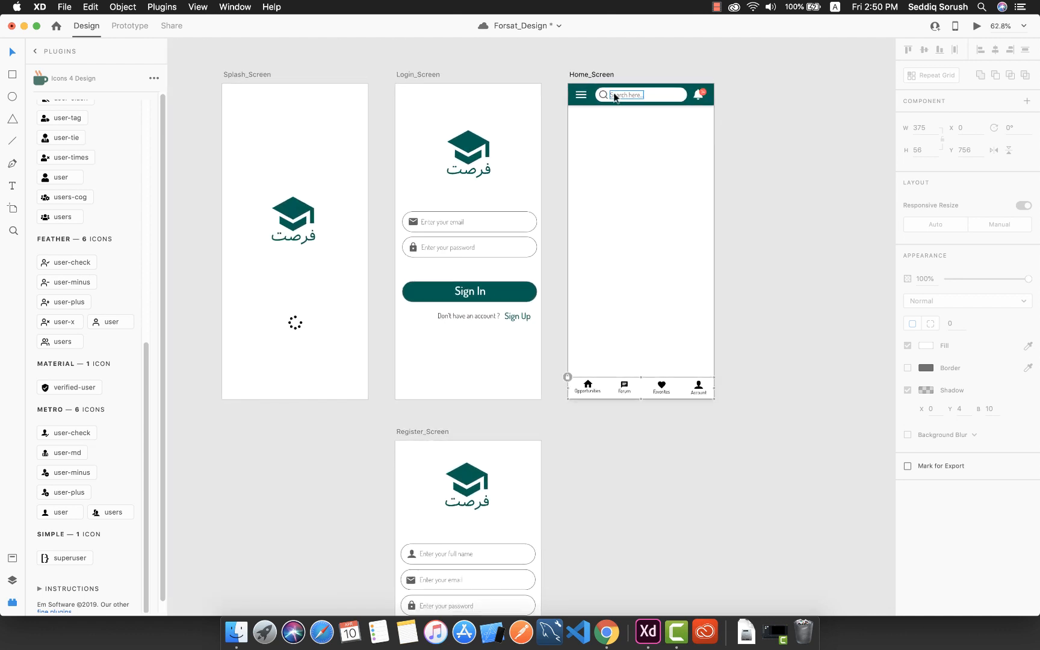
scroll(656, 440, up, 2)
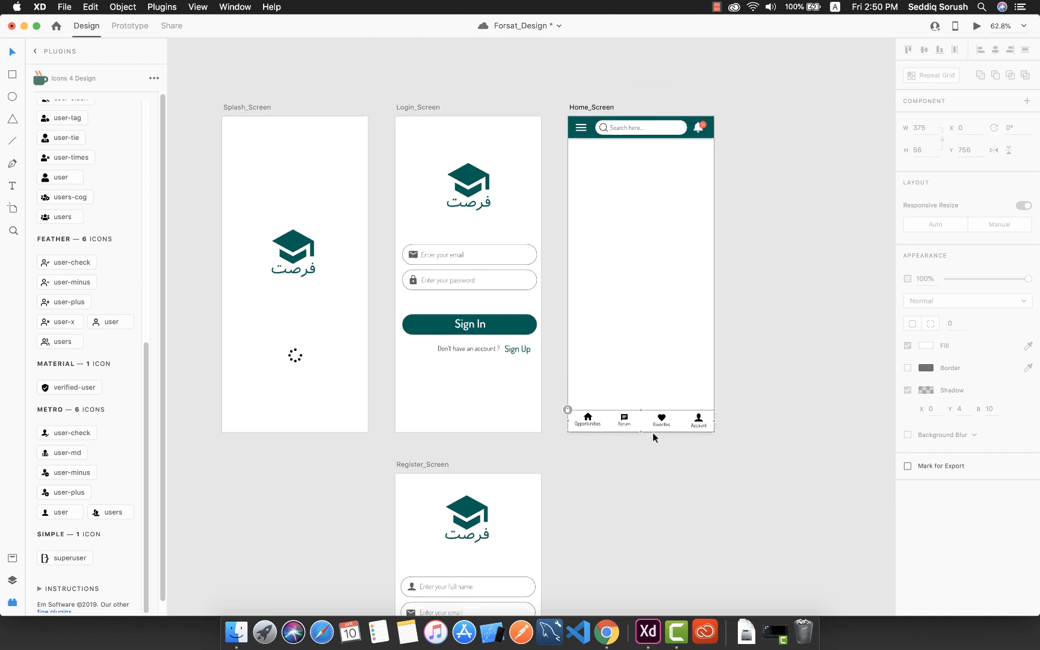
scroll(663, 351, down, 1)
scroll(663, 355, up, 3)
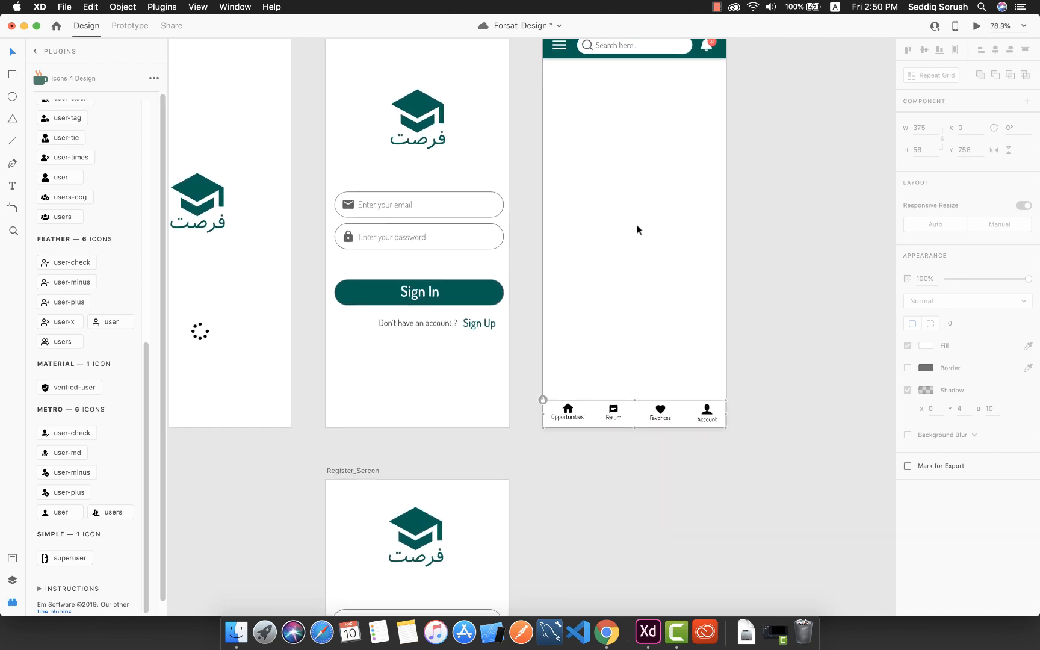
scroll(634, 233, up, 1)
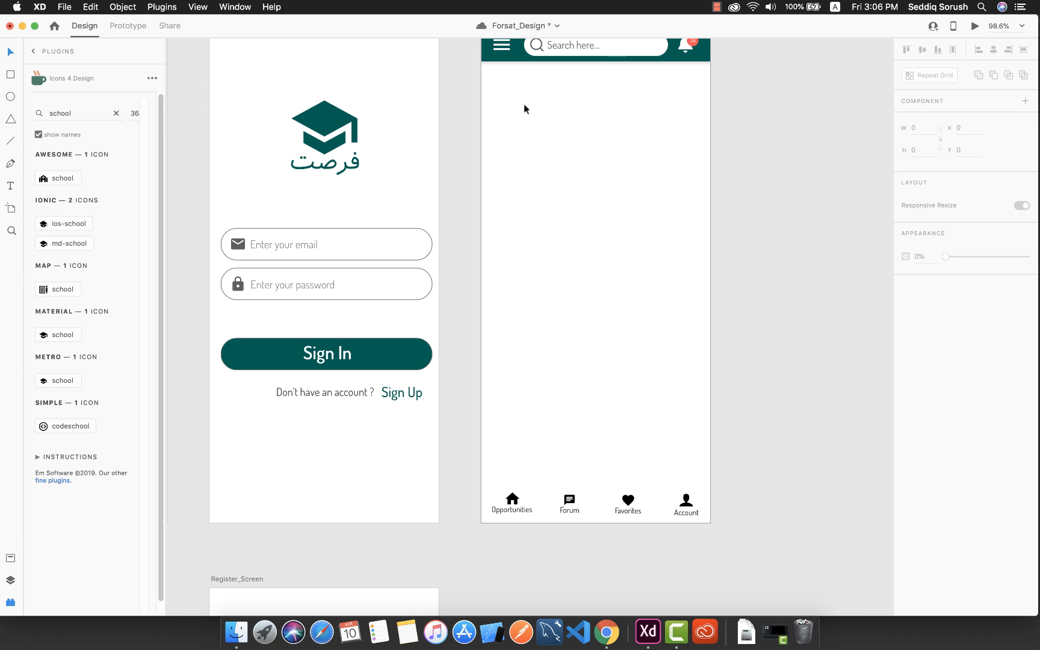
Step: Preview the finished Forsat reference design to examine its home screen content layout, and return to the Forsat_Design document
key(ctrl+Right)
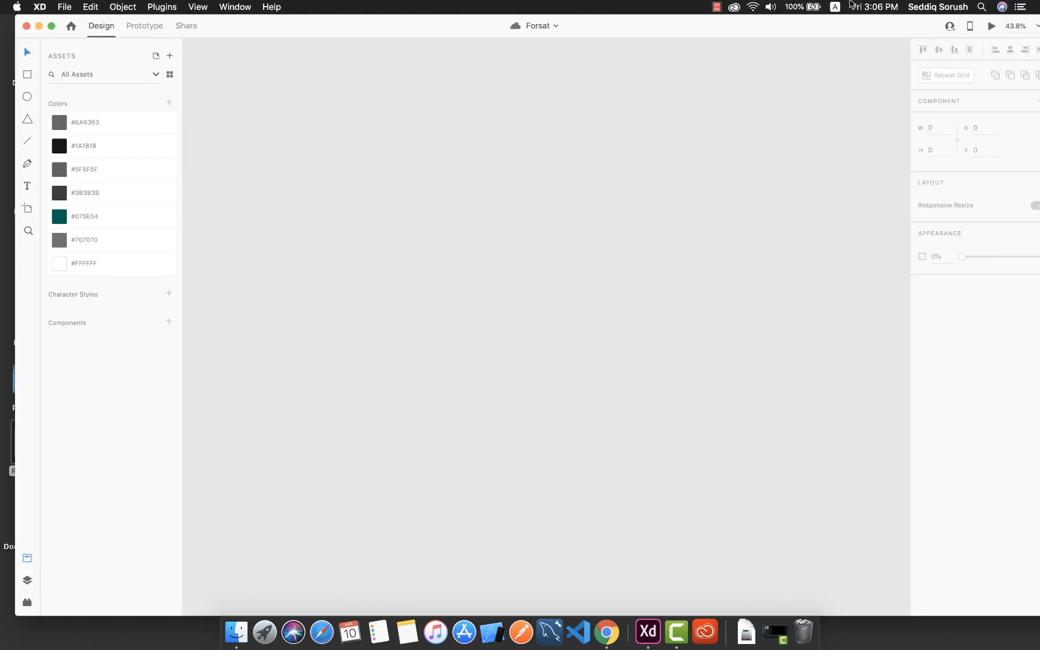
click(991, 26)
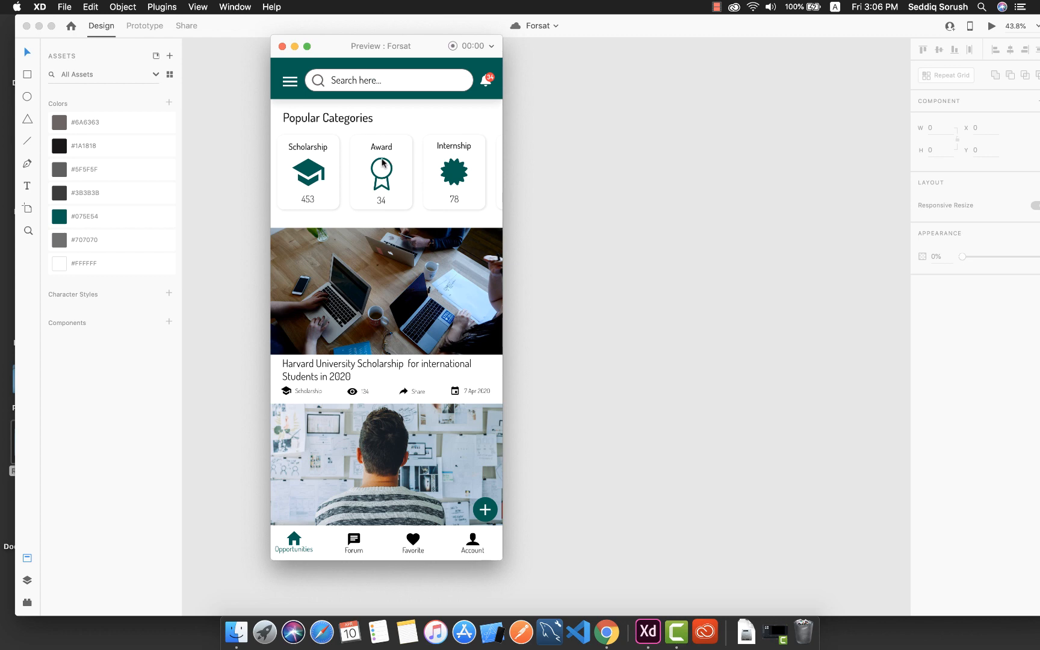
key(ctrl+Left)
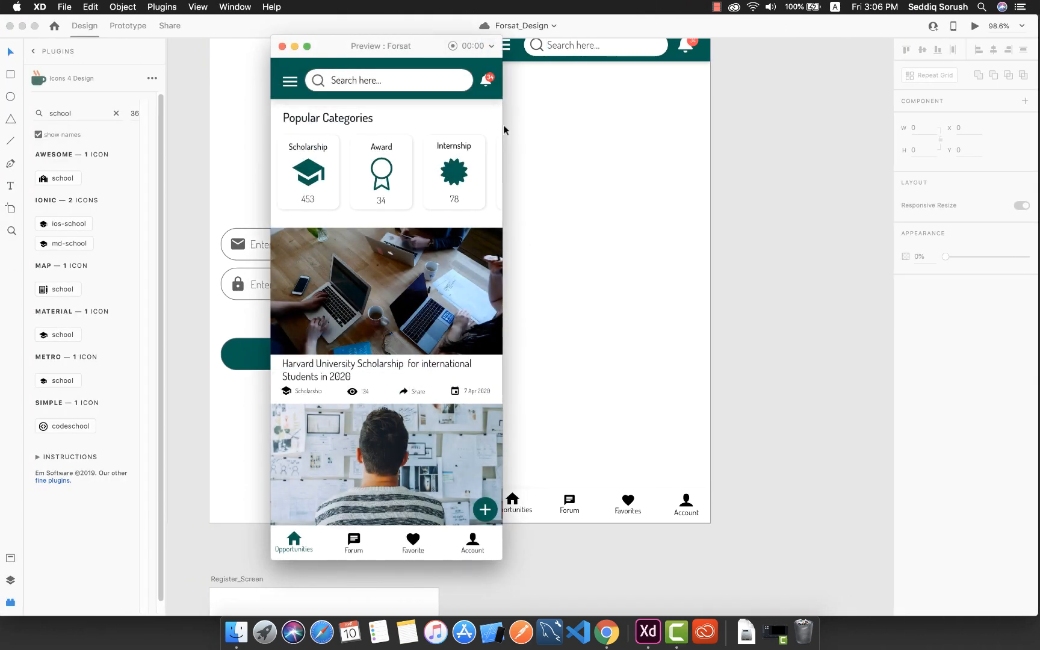
click(281, 47)
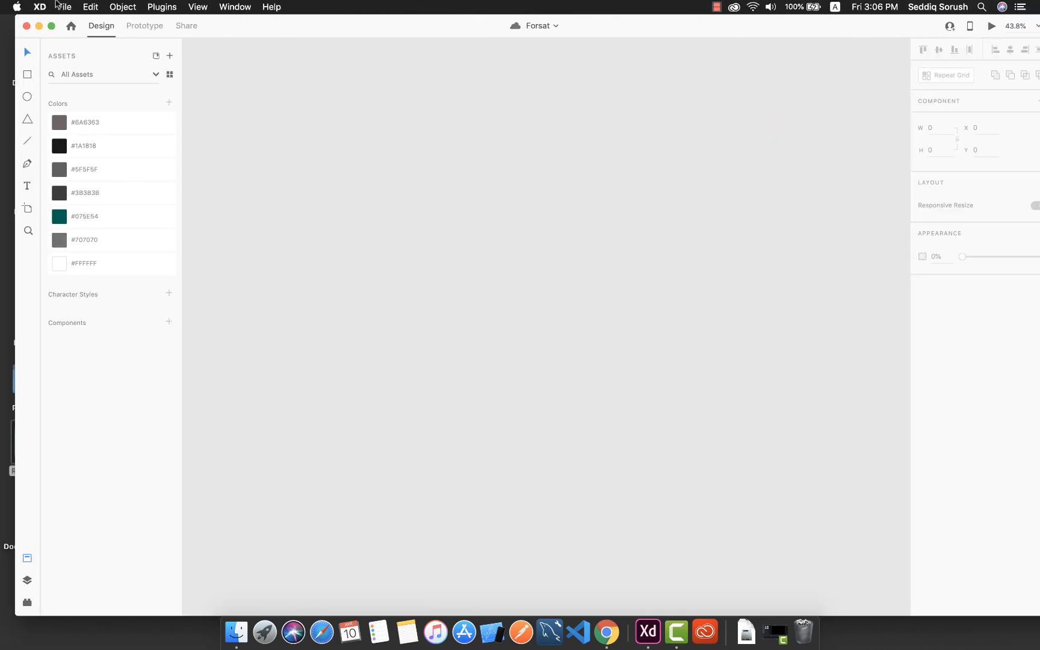
key(ctrl+Left)
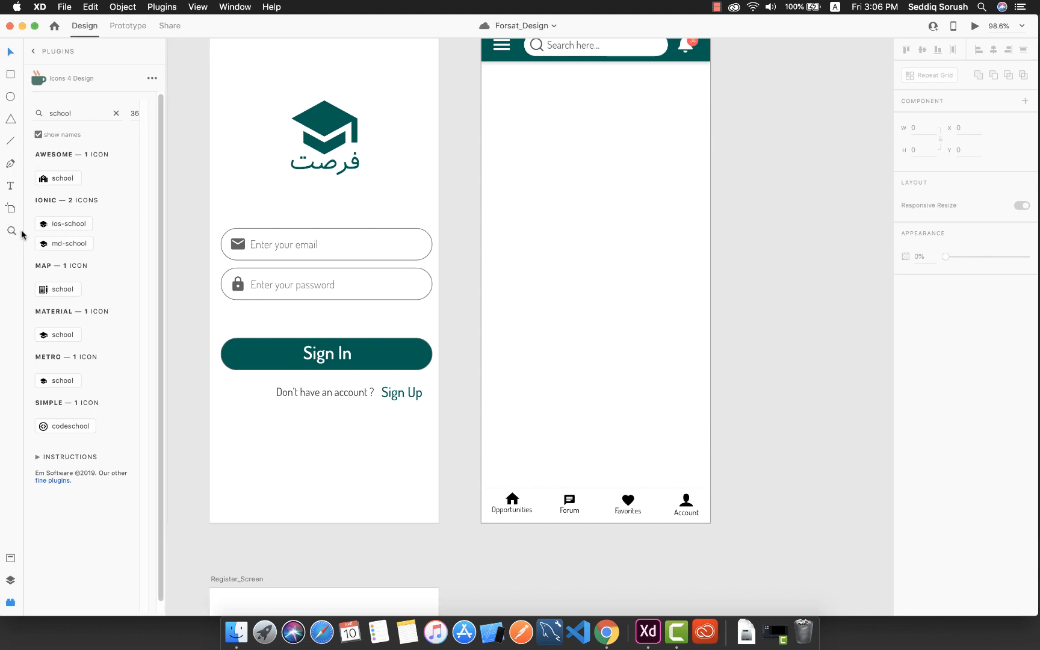
click(10, 186)
click(499, 79)
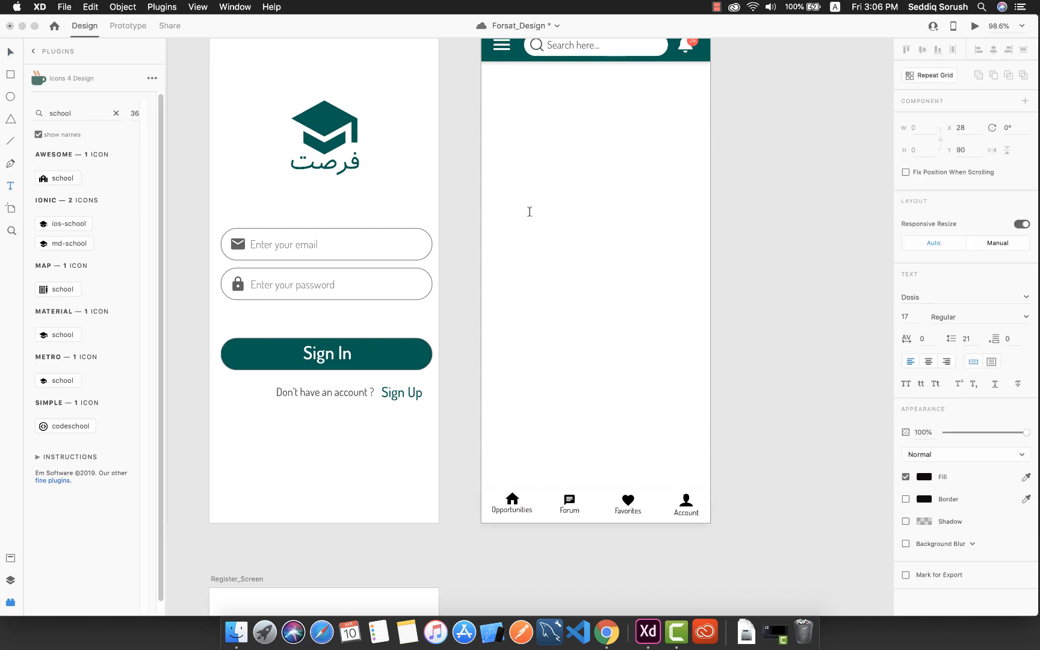
key(Escape)
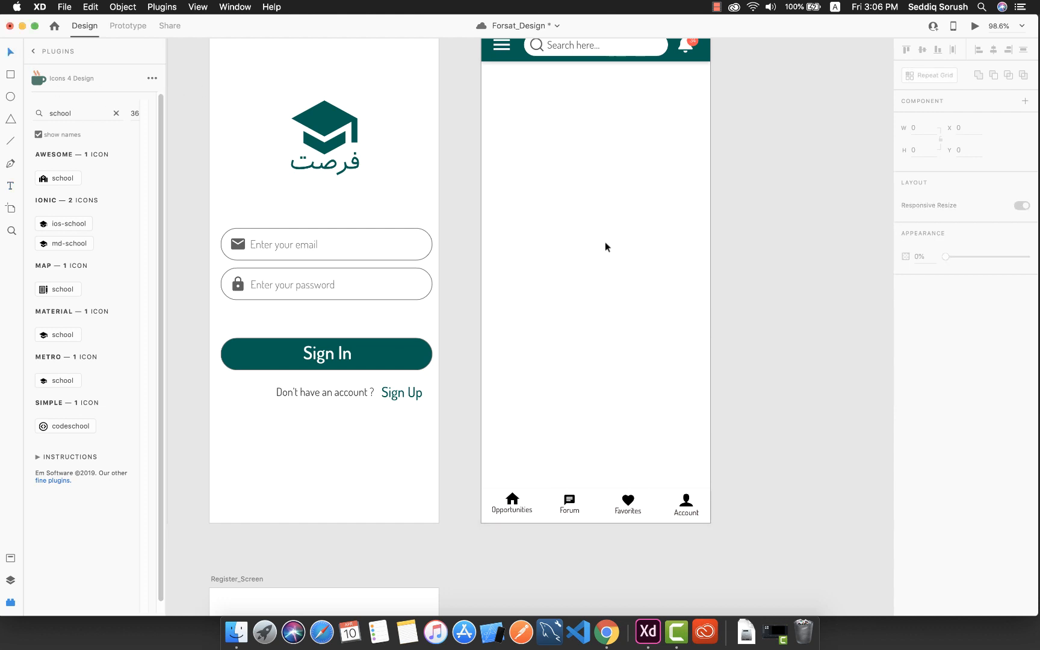
Step: Add the heading text "Popular Categories" just below the search header of the Home_Screen, near its left edge at about X 18
scroll(590, 240, up, 5)
scroll(590, 239, up, 5)
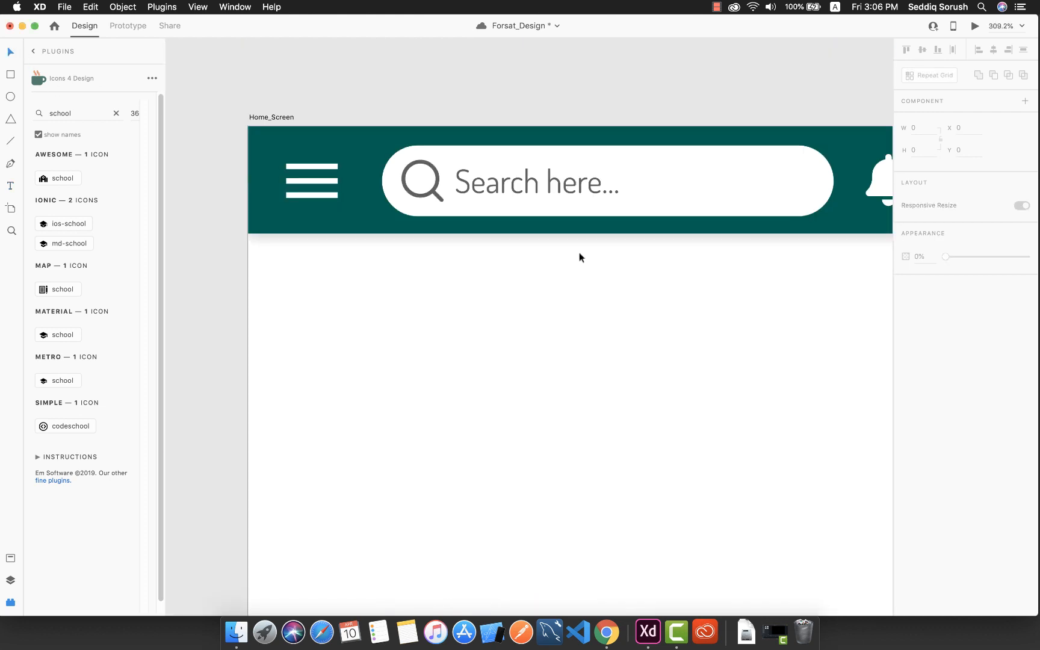
scroll(455, 299, down, 2)
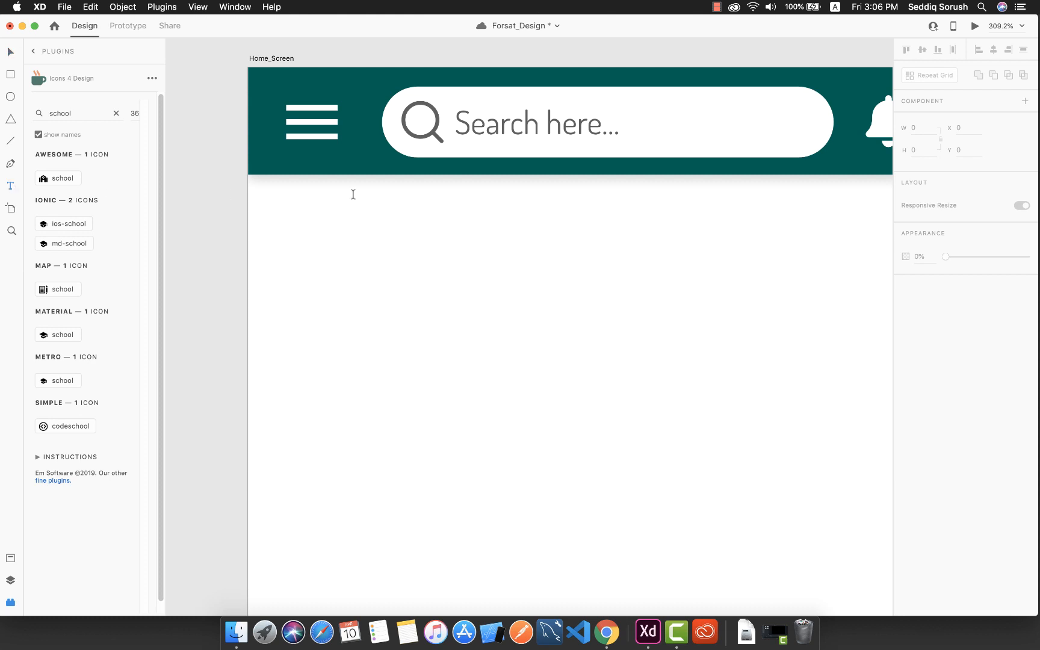
click(284, 231)
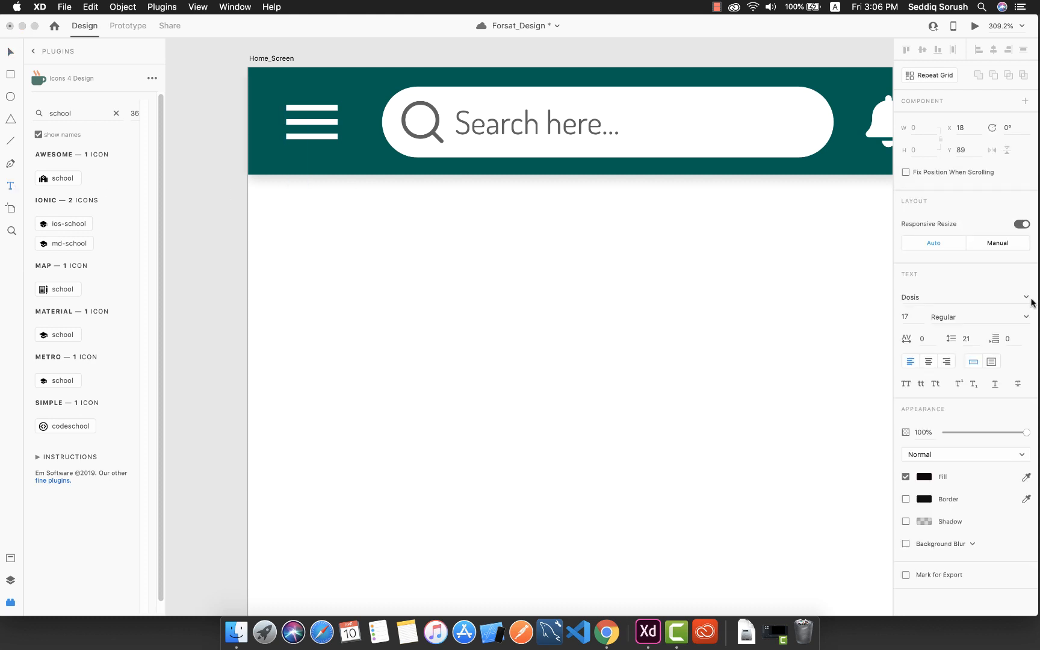
text(Popula)
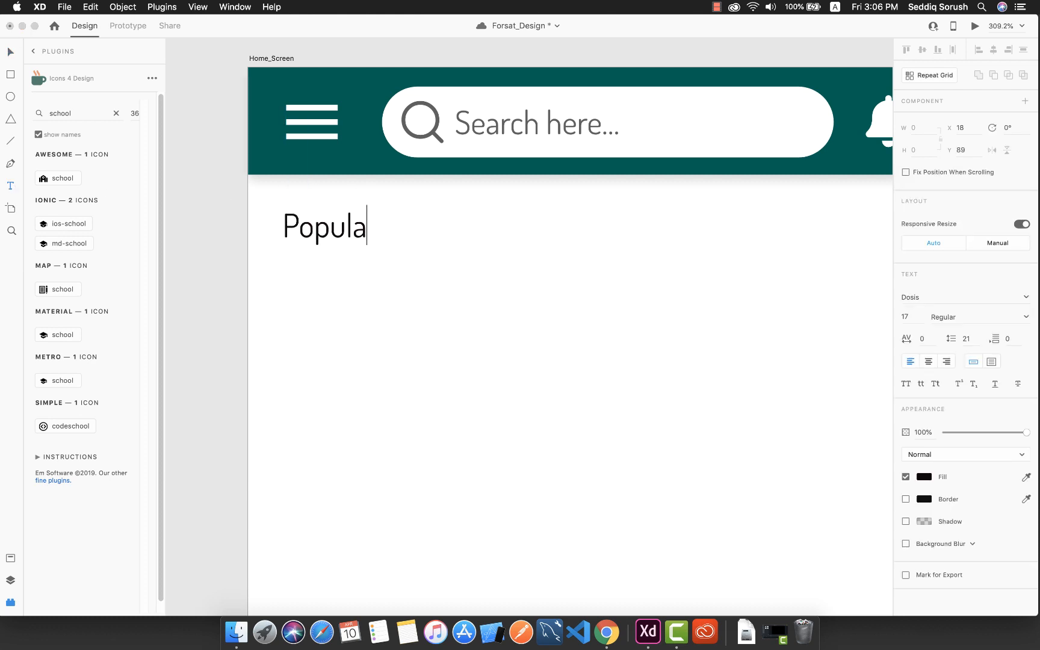
text(r Categories)
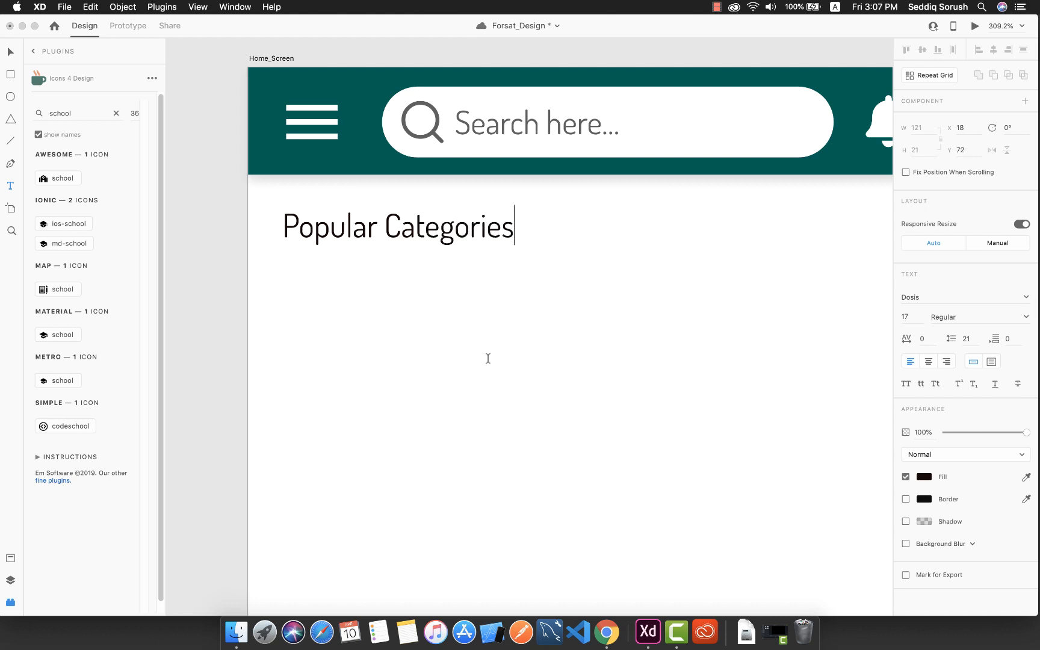
key(Escape)
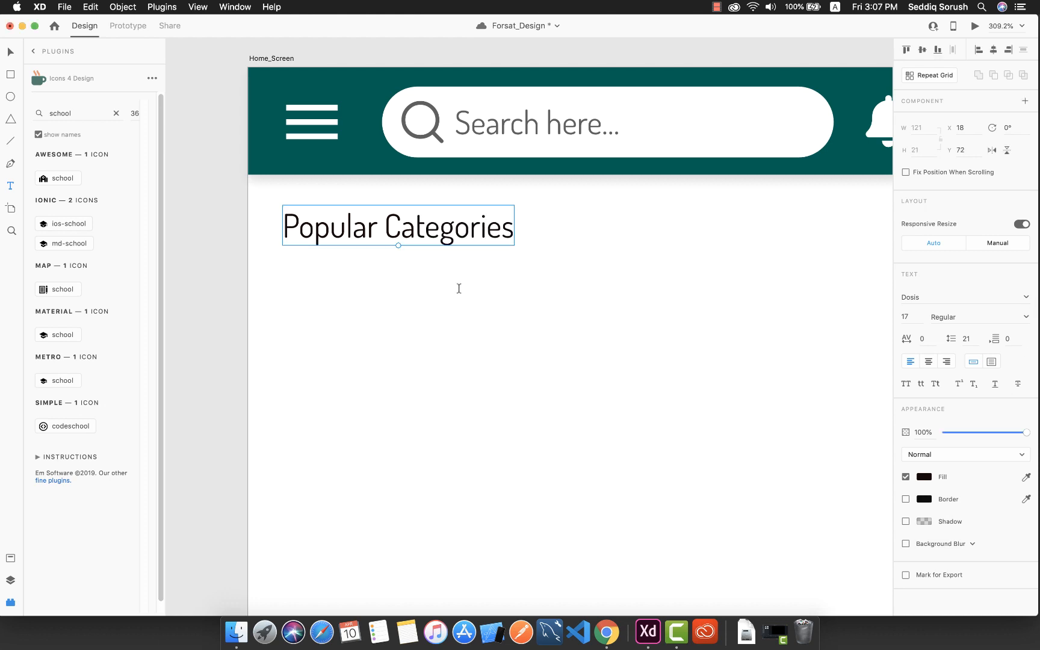
Step: Set the "Popular Categories" heading to Medium weight and font size 20
click(1027, 317)
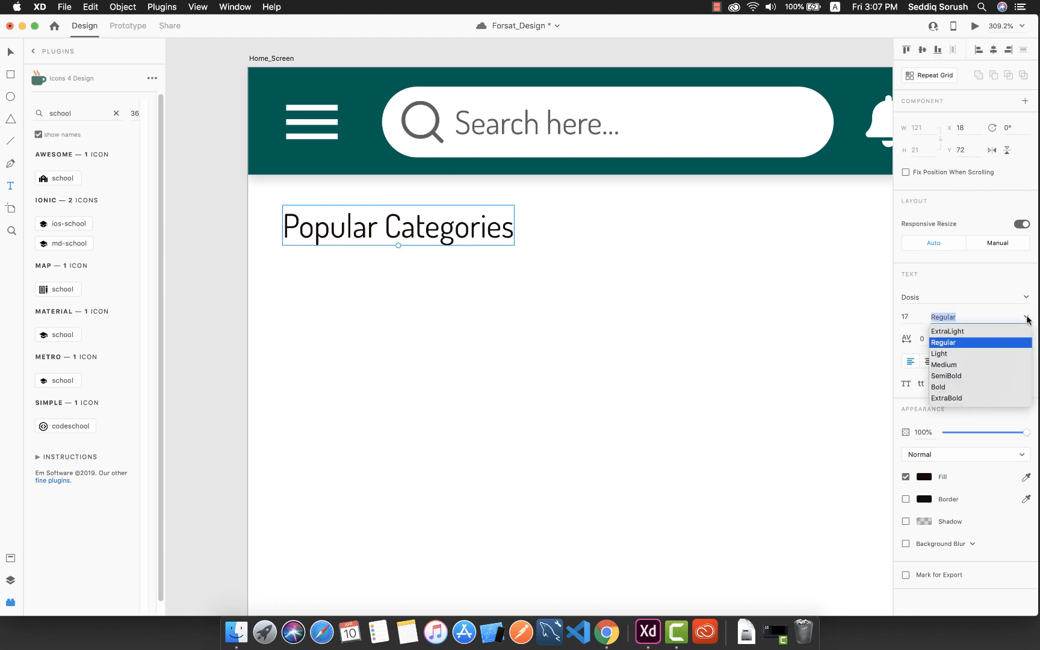
click(951, 365)
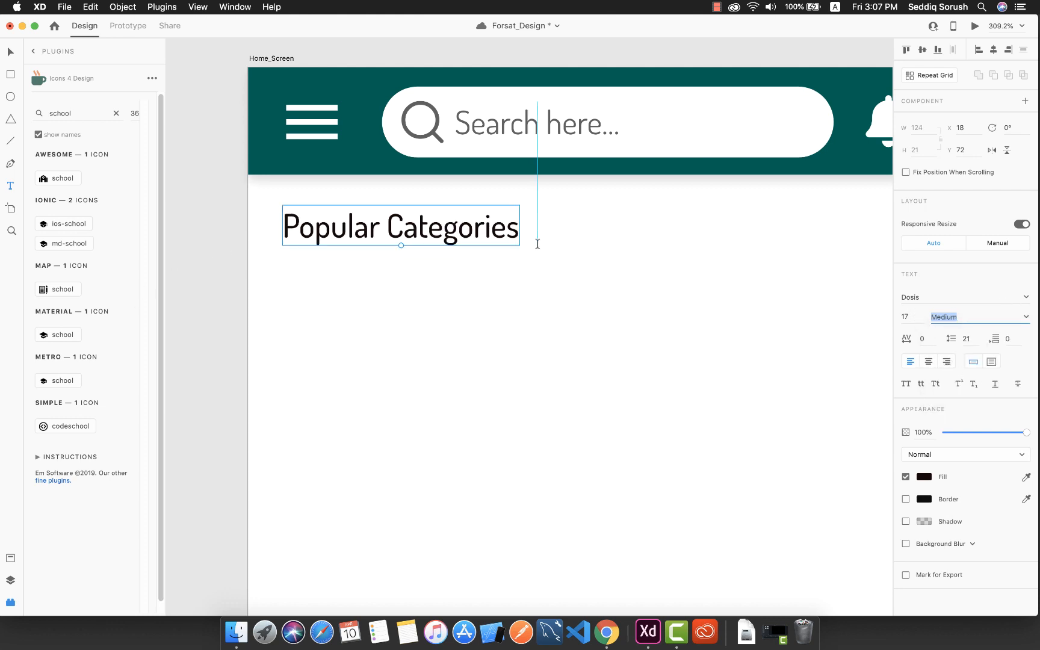
click(908, 316)
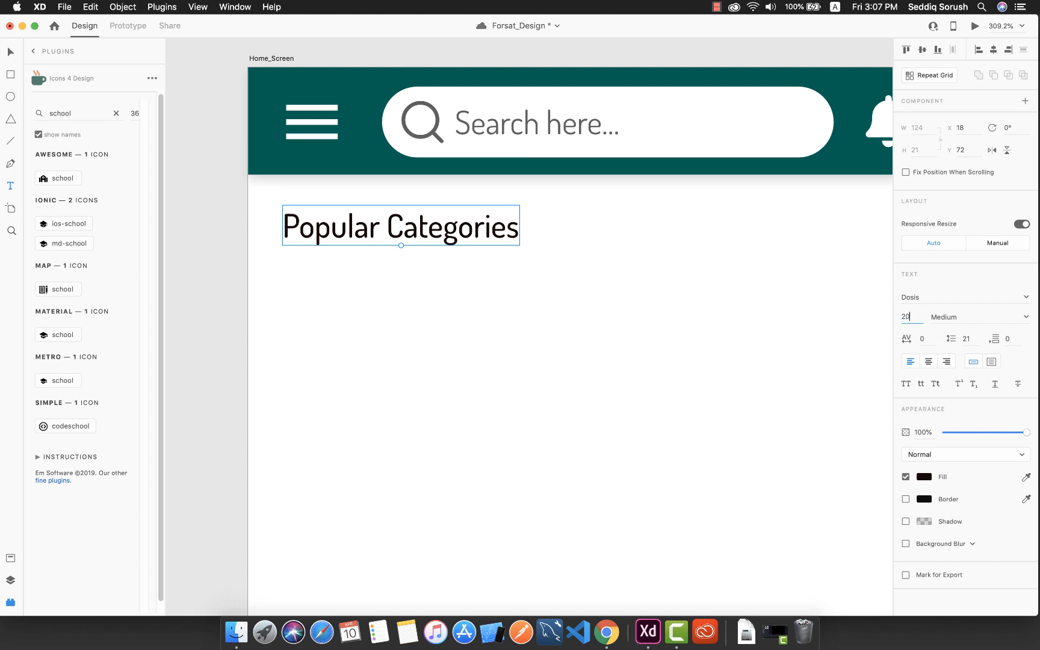
text(20)
key(Return)
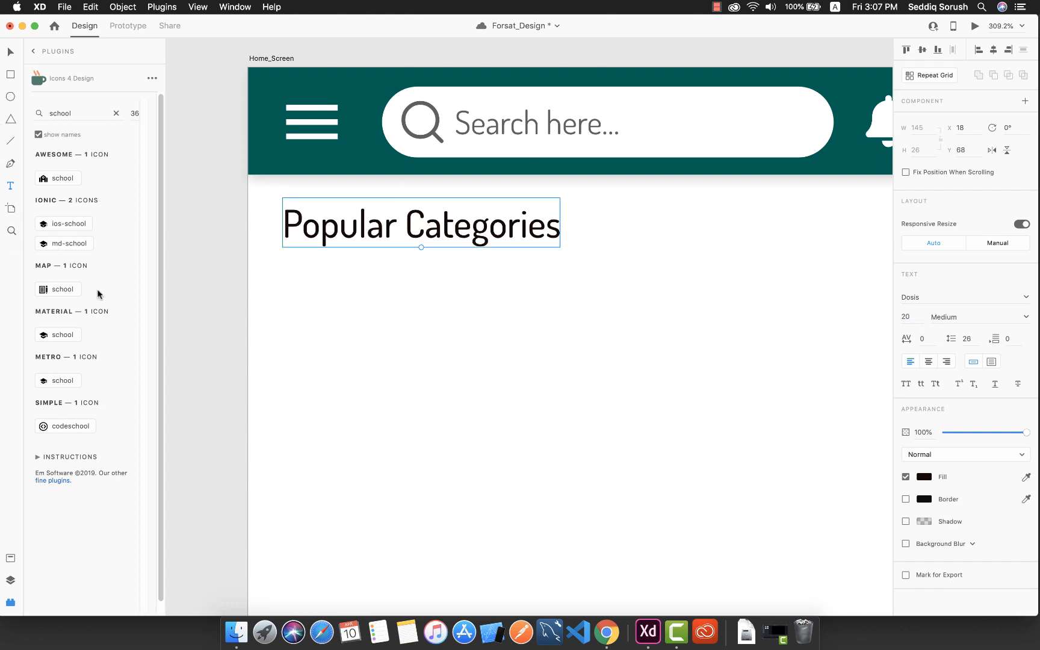
Step: Draw a card rectangle about 72 by 97 below the "Popular Categories" heading and round its corners to about 8
click(10, 75)
mouse_move(274, 284)
mouse_down()
mouse_move(297, 339)
mouse_move(476, 467)
mouse_move(449, 501)
mouse_move(415, 502)
mouse_move(416, 476)
mouse_move(426, 477)
mouse_move(411, 467)
mouse_up()
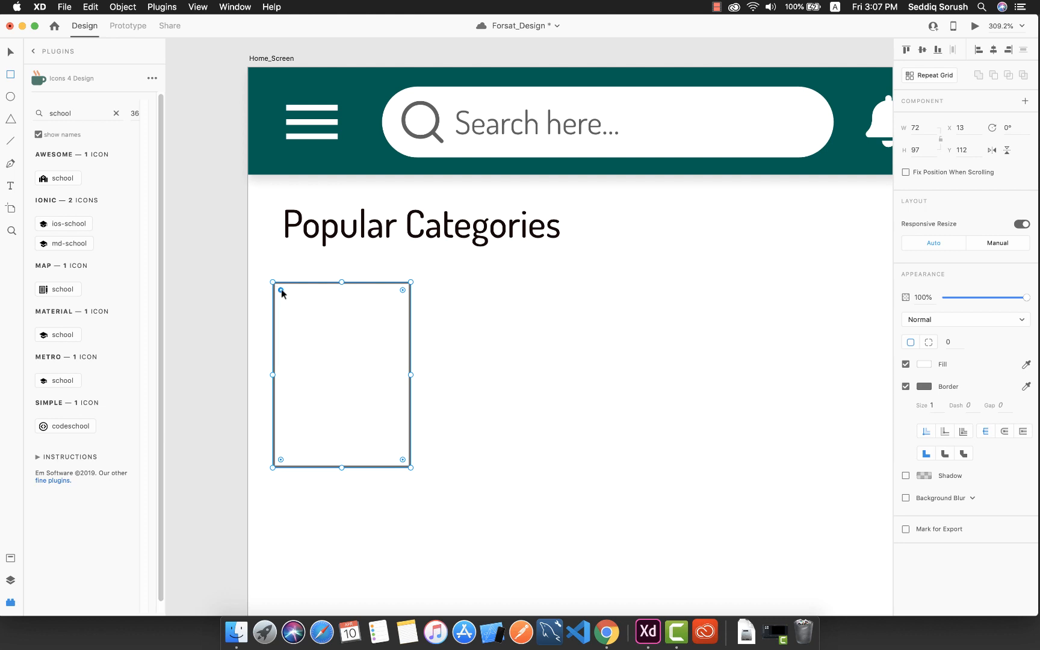
drag(281, 290, 288, 297)
scroll(742, 473, down, 2)
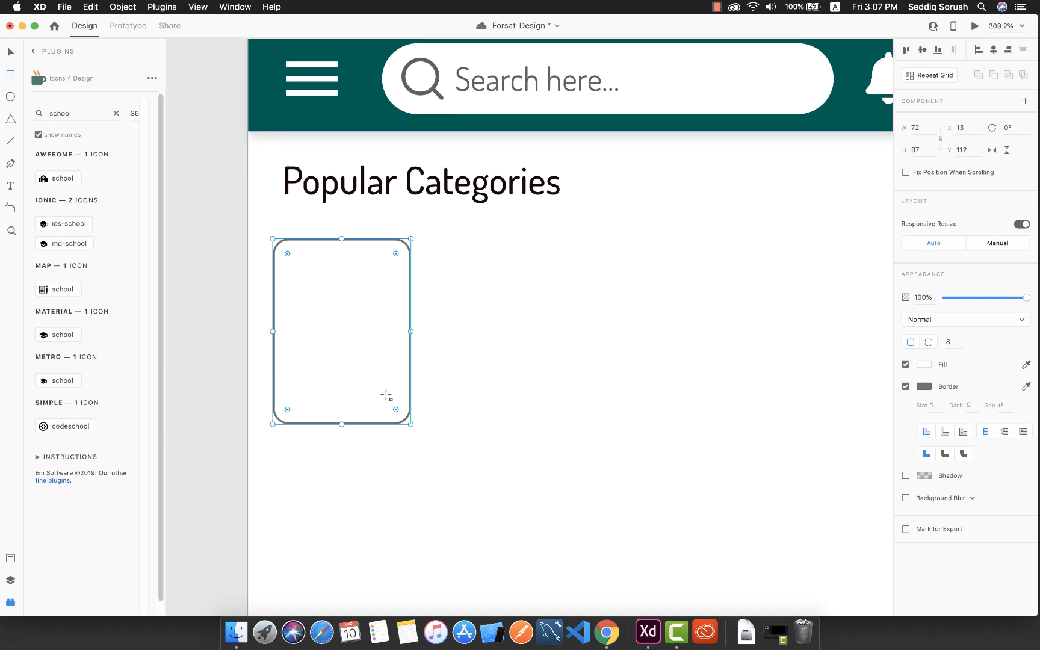
Step: Remove the card's border and give it a shadow with X 4, Y 4 and blur 15
click(906, 387)
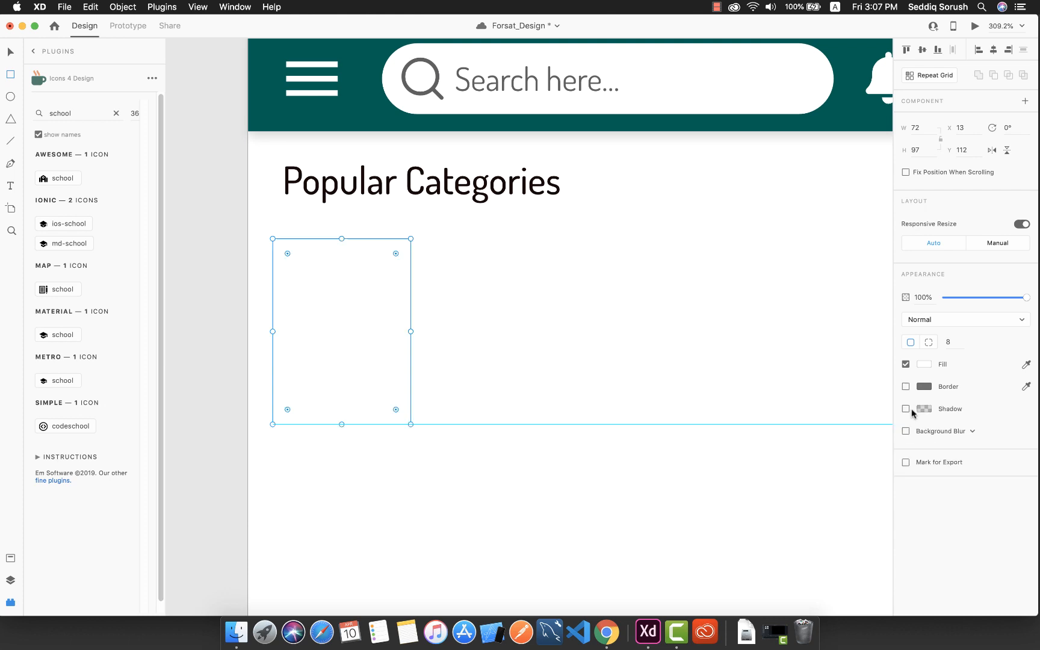
click(906, 410)
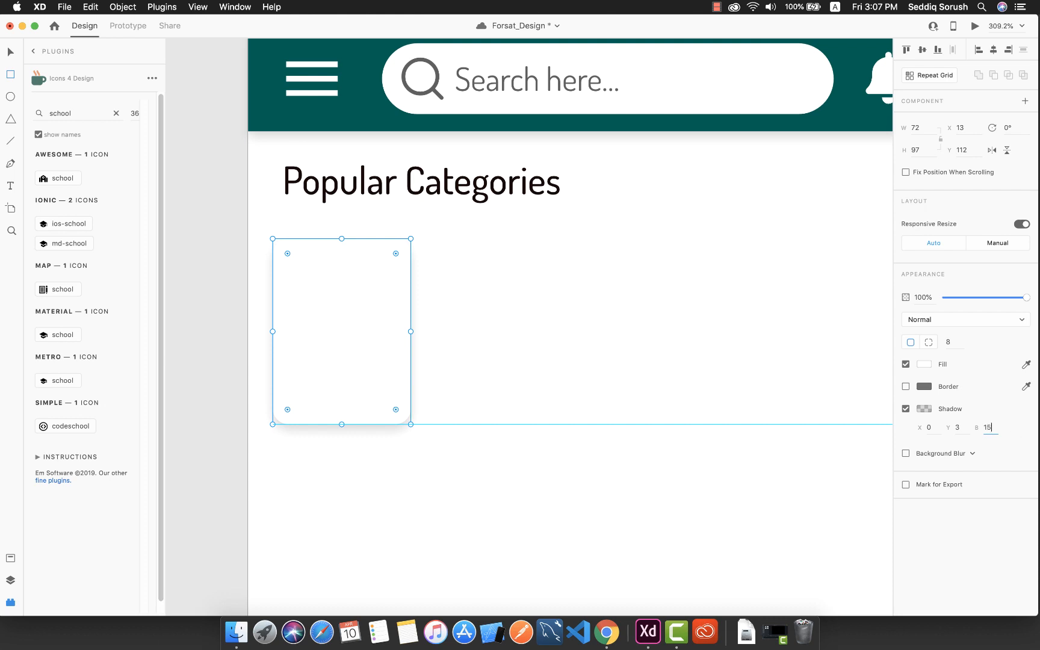
key(Return)
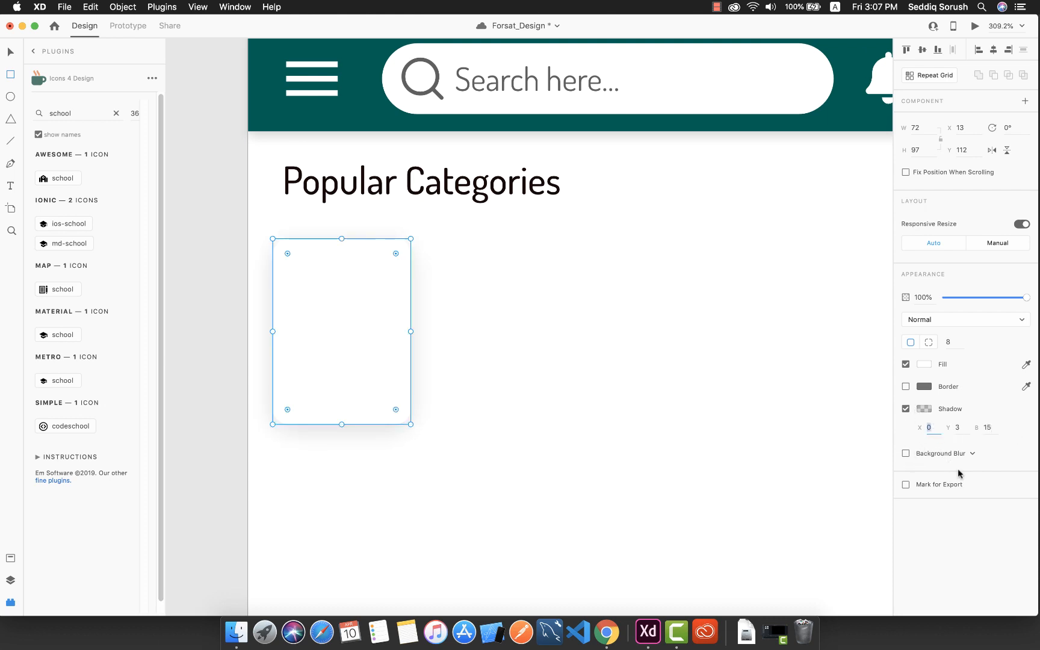
text(4)
click(960, 426)
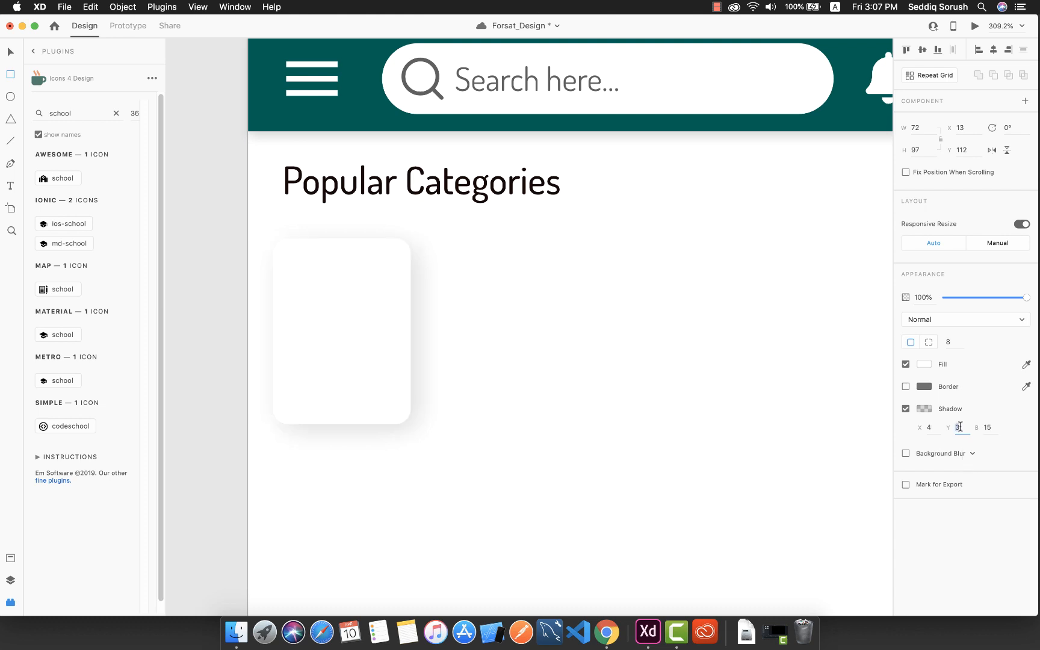
text(4)
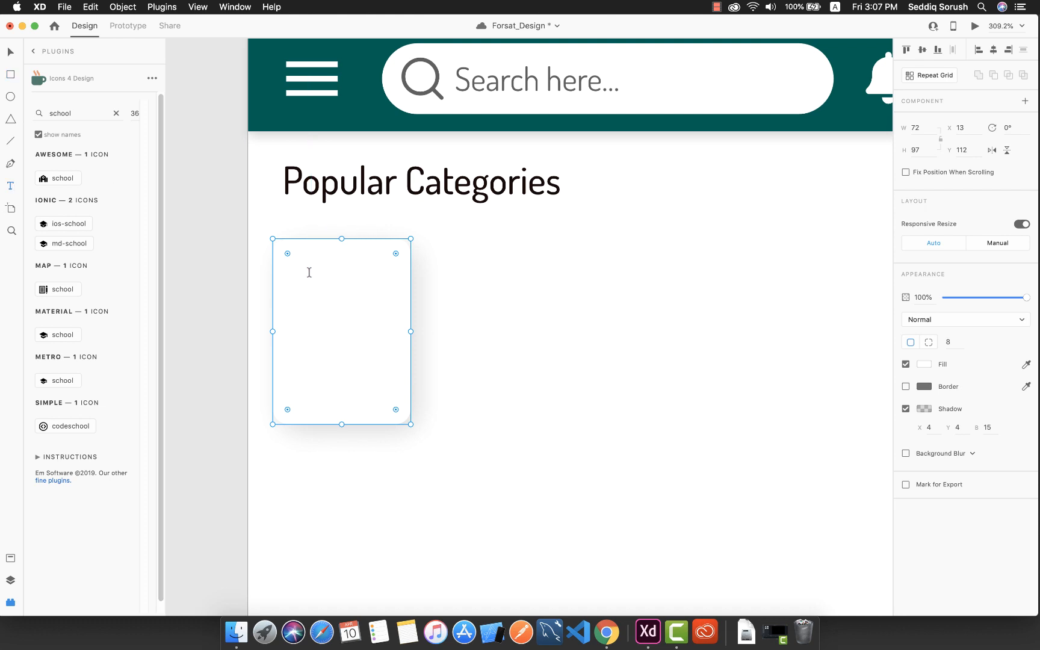
Step: Add the text "Scholarship" in the upper part of the card and shrink it to about size 10 so it fits inside
click(296, 265)
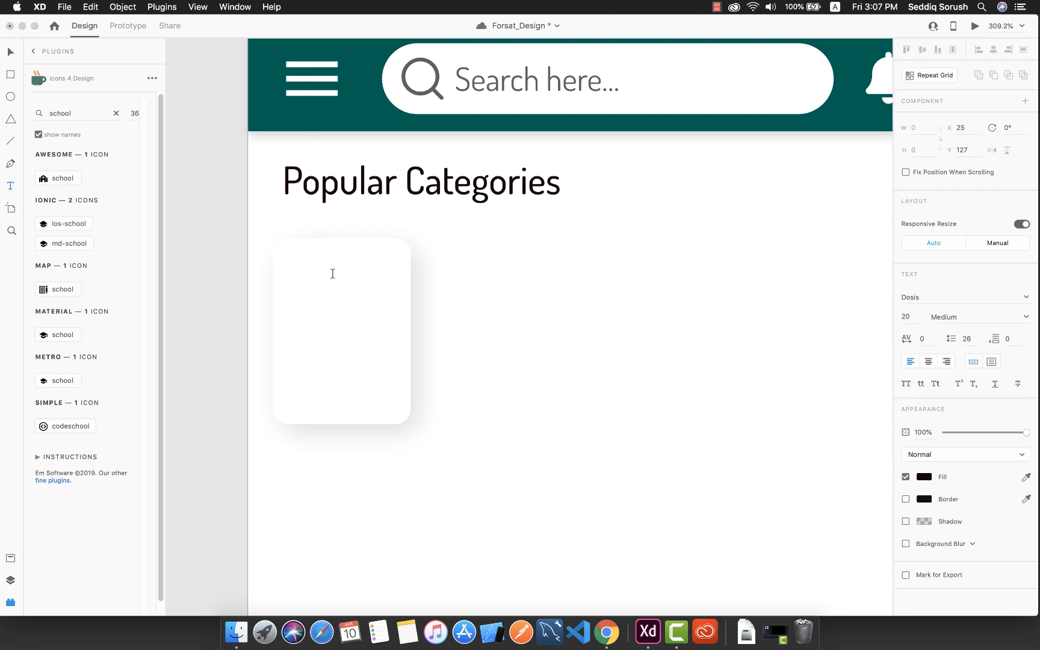
text(Scholar)
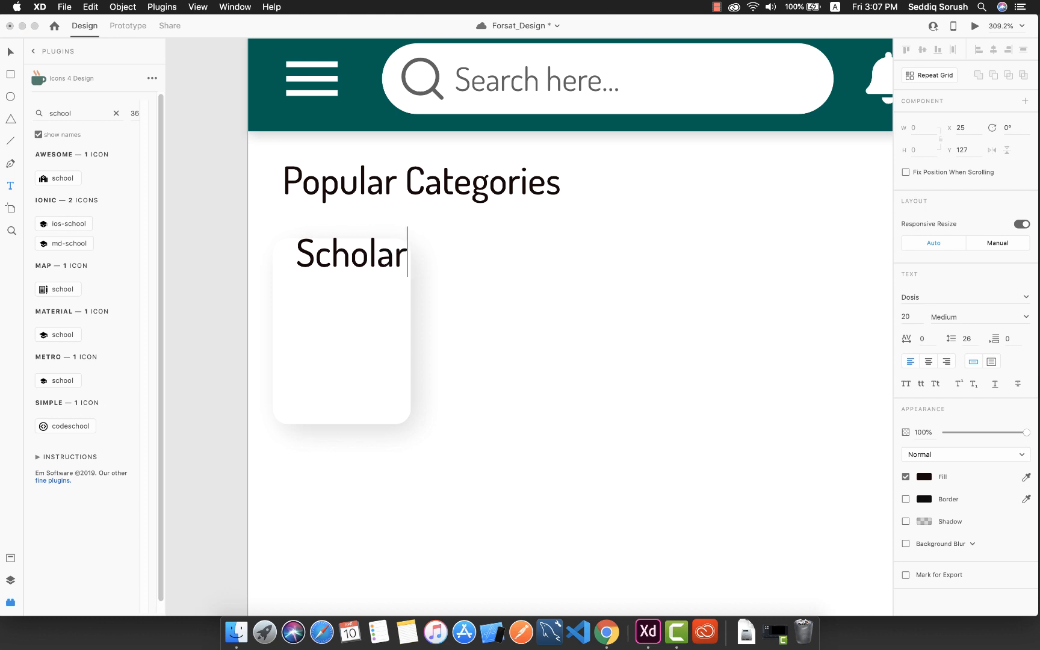
text(ship)
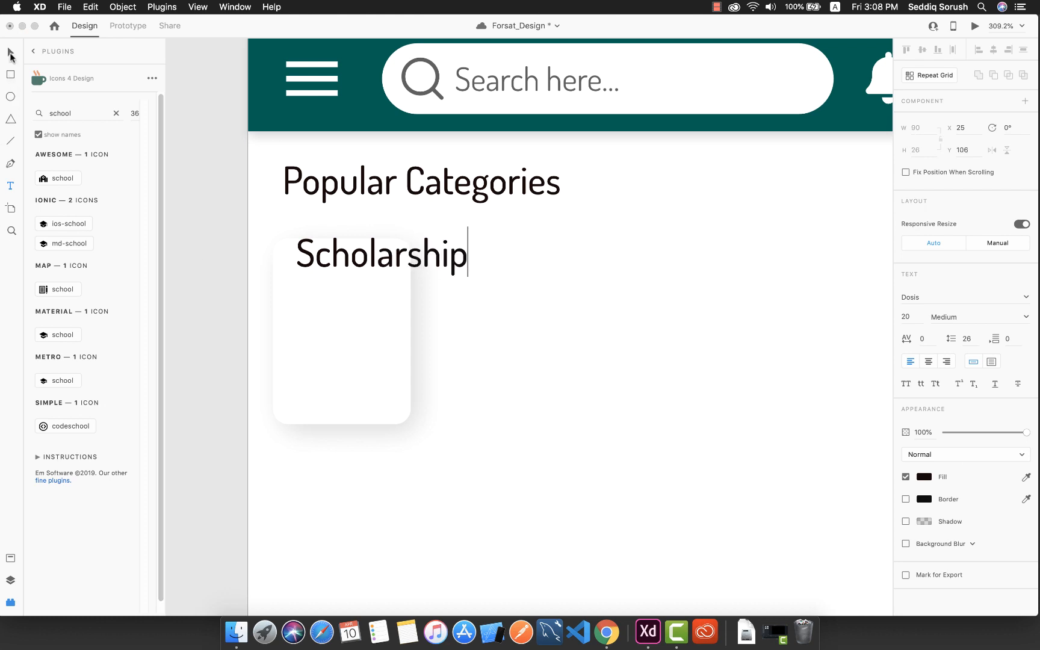
click(11, 56)
drag(382, 278, 344, 269)
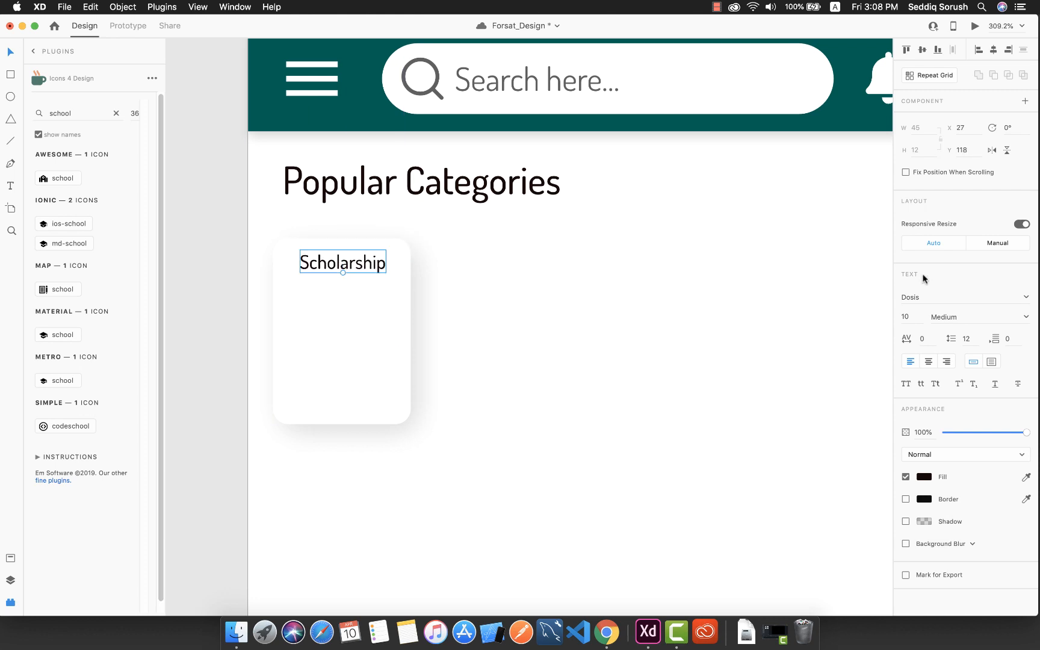
Step: Set the "Scholarship" label to Regular weight and size 12, and reposition it to about X 20, Y 117 in the card
click(1027, 316)
click(944, 342)
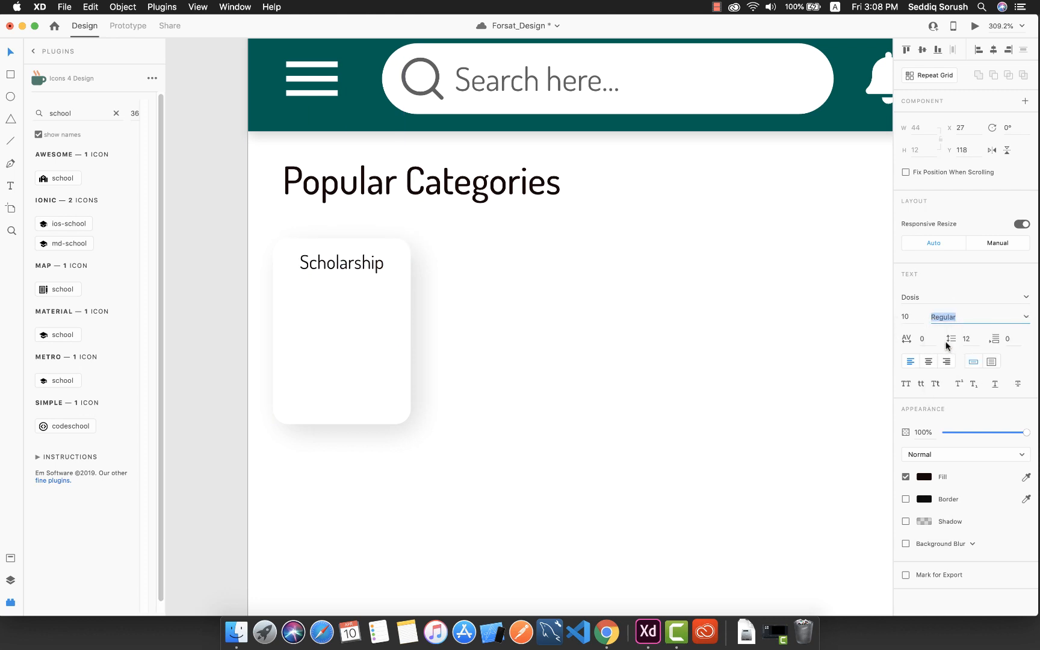
click(911, 316)
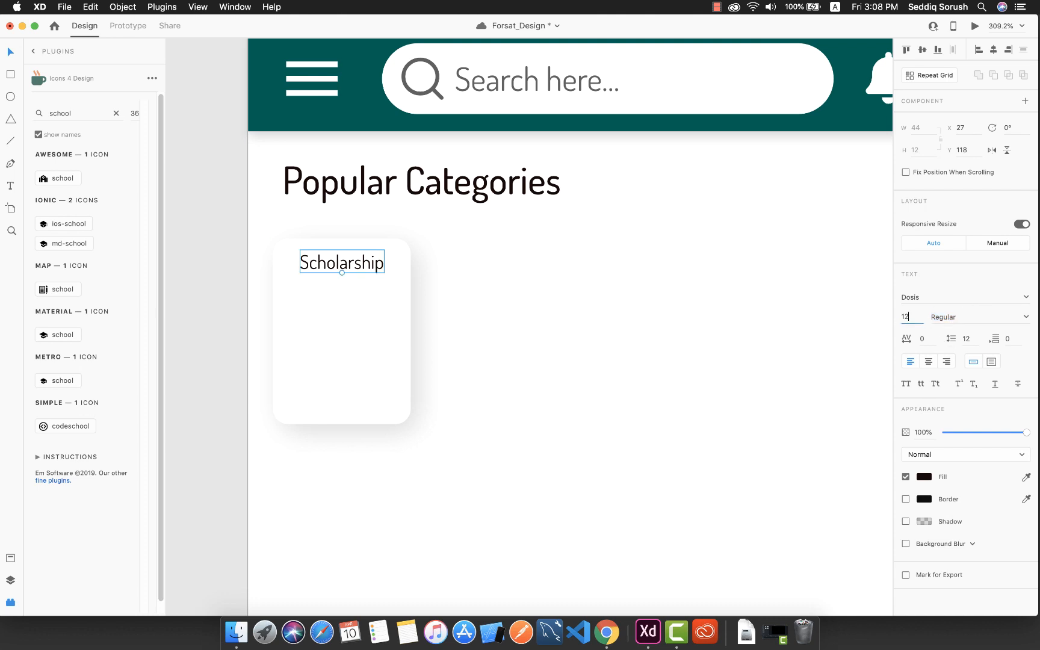
text(12)
key(Return)
drag(353, 266, 340, 269)
click(347, 303)
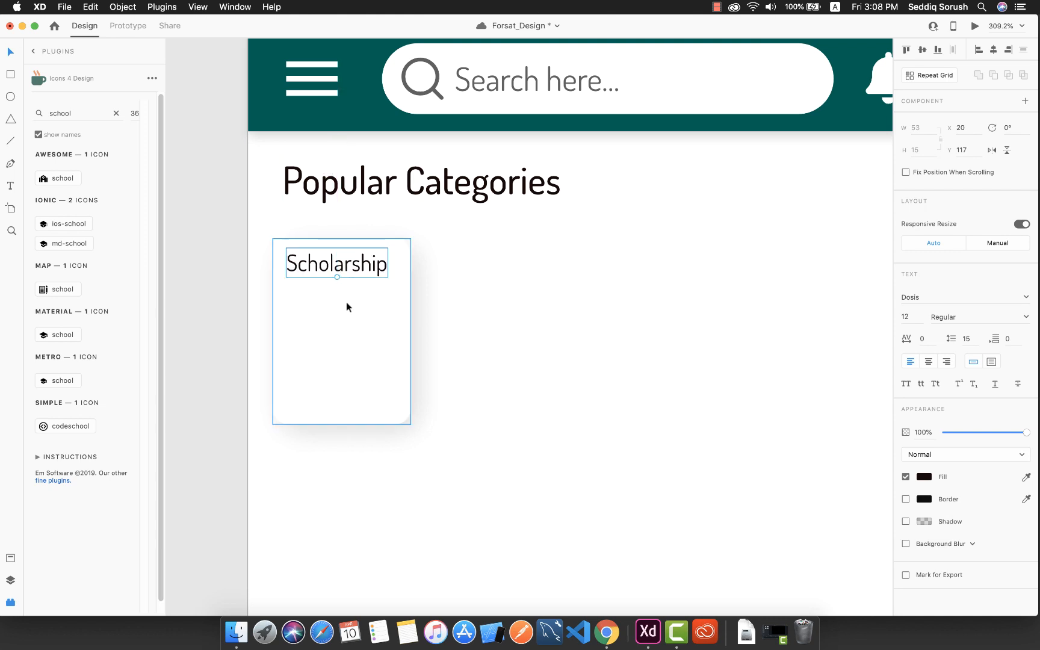
click(347, 269)
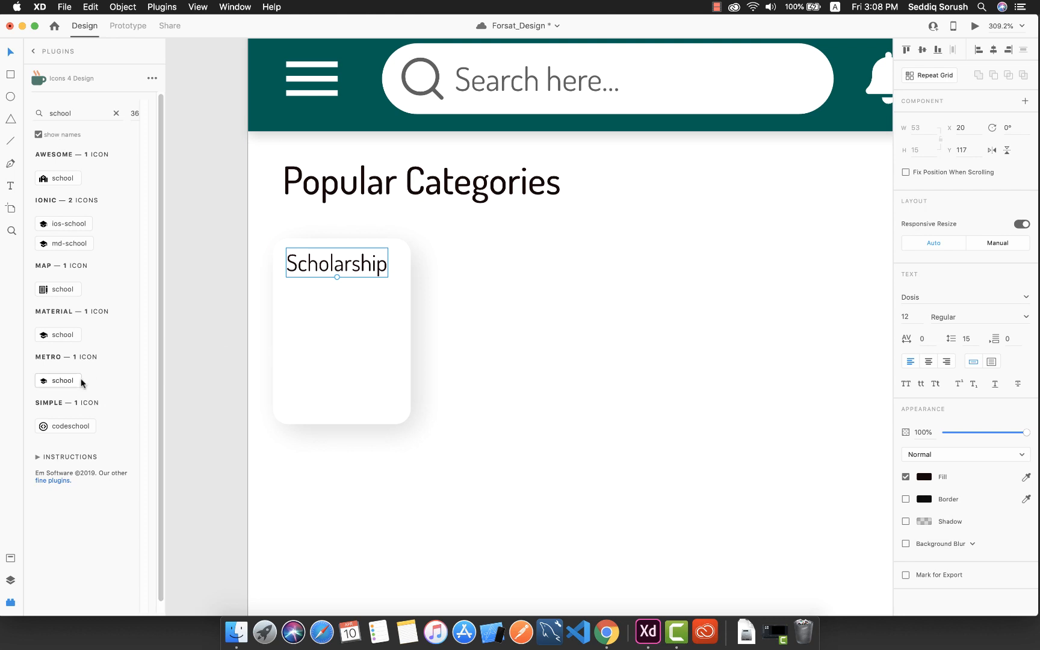
Step: Place the Metro school icon below the "Scholarship" label at about X 32, Y 149 and fill it with green #075E54
click(60, 380)
scroll(177, 368, up, 6)
drag(531, 328, 591, 379)
scroll(580, 592, down, 5)
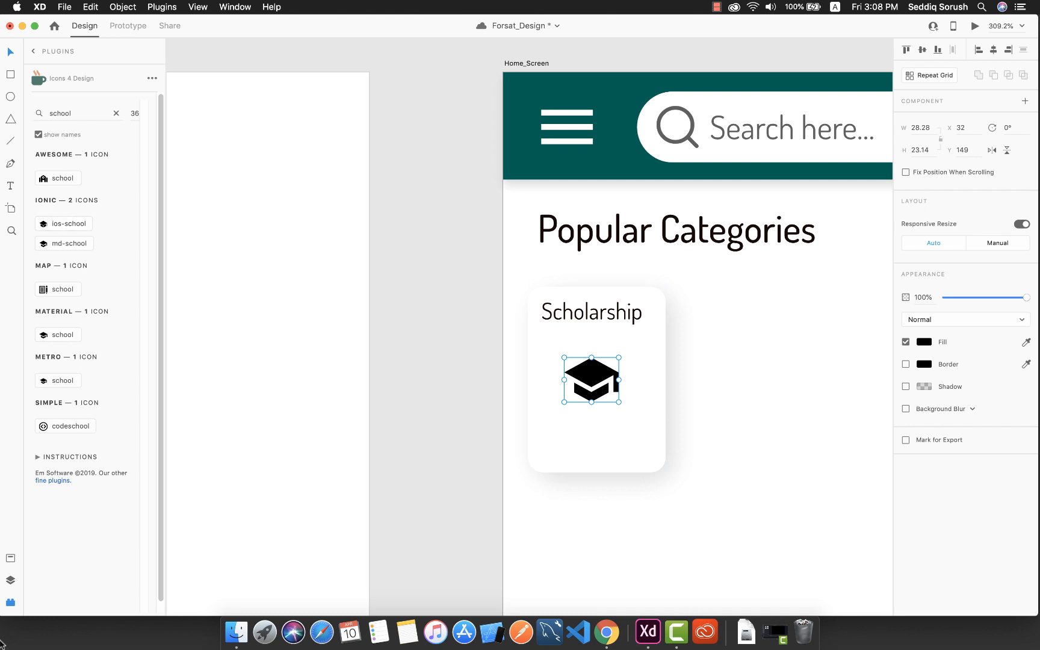
click(11, 557)
click(94, 221)
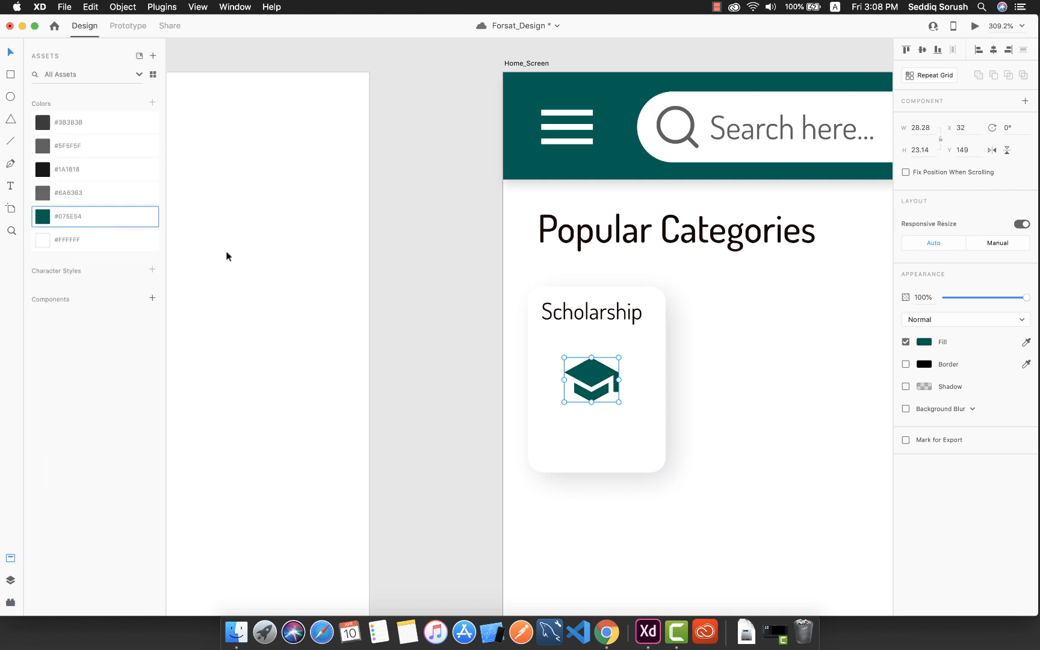
scroll(621, 497, down, 2)
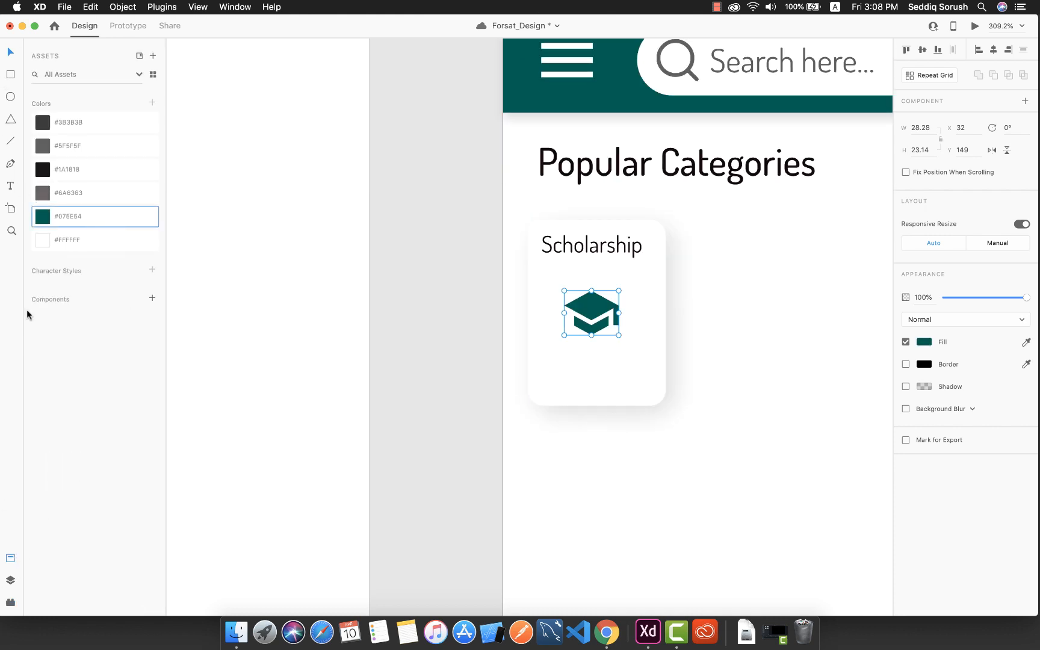
Step: Add the text "345" below the school icon at about X 38, Y 181 and set it to Light weight
click(10, 186)
click(560, 365)
text(345)
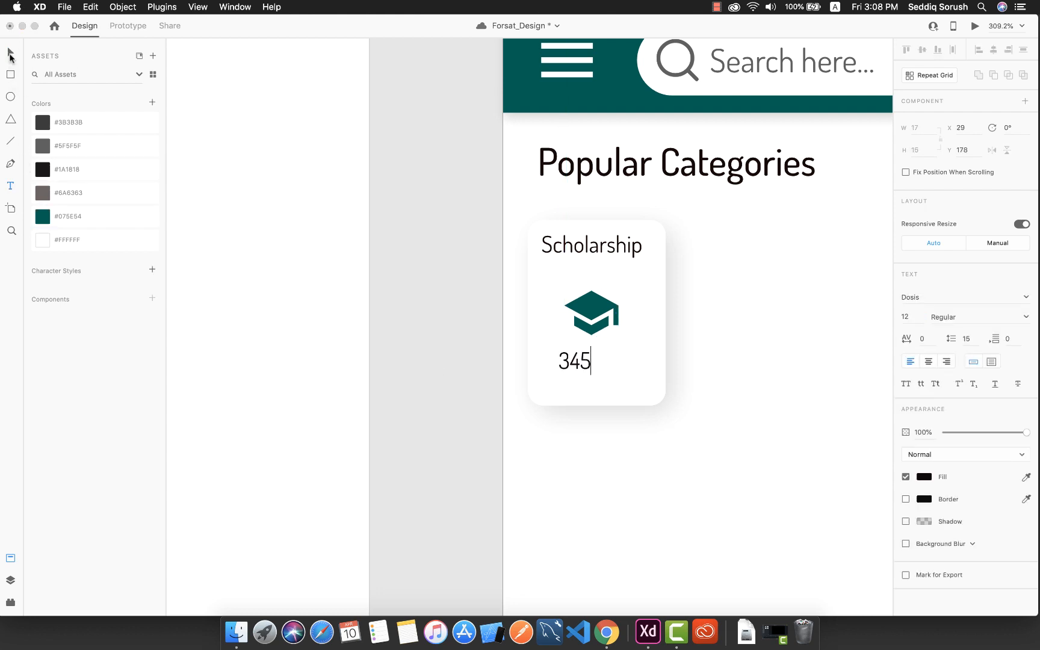
click(10, 52)
drag(580, 357, 597, 367)
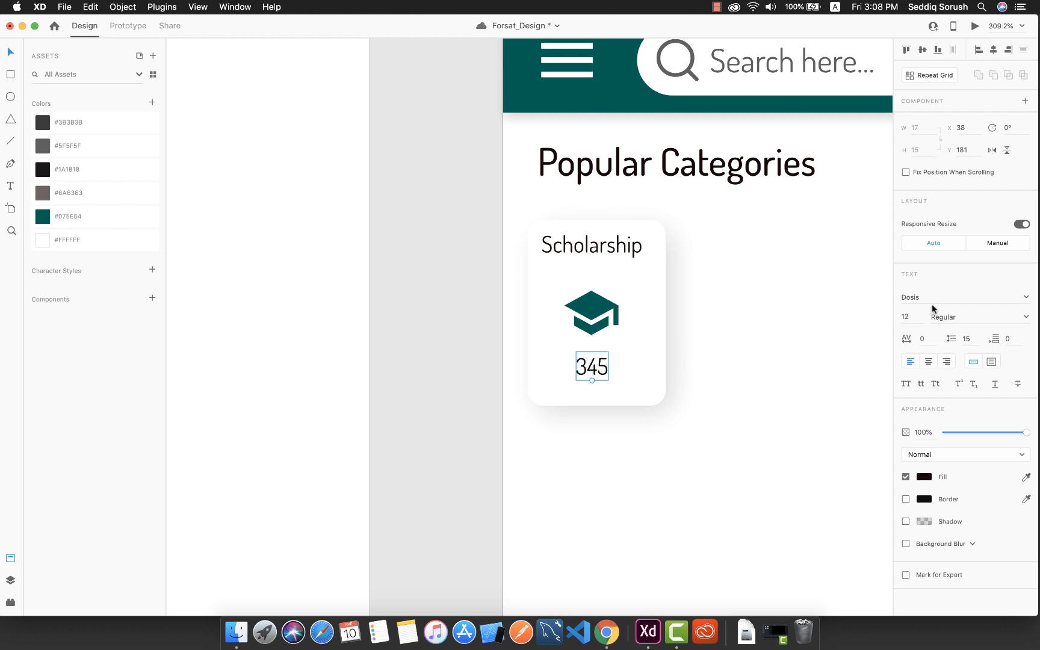
click(1026, 317)
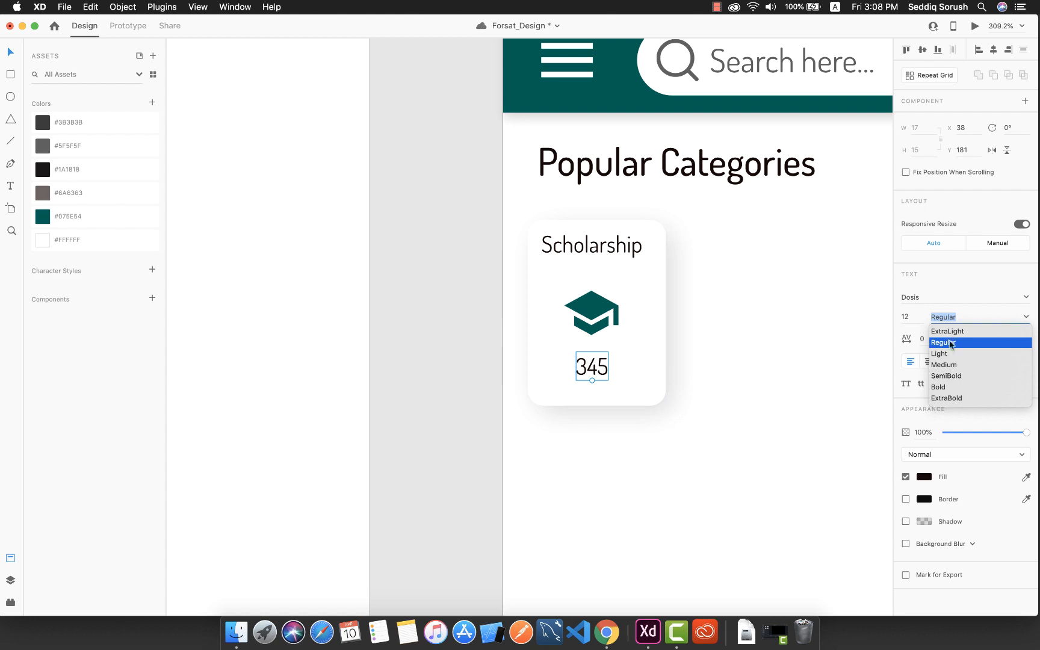
click(944, 354)
click(640, 394)
Step: Enlarge the card's school icon to about 38 × 31, and move the "345" and "Scholarship" texts slightly lower
double_click(604, 325)
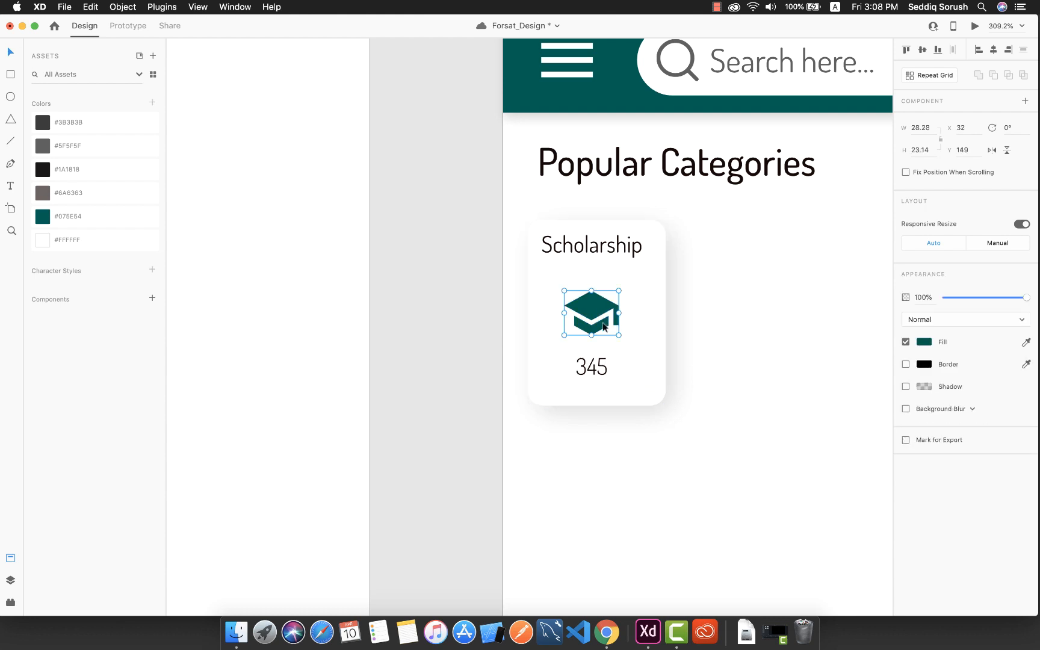
drag(616, 334, 636, 373)
drag(616, 322, 600, 310)
click(605, 369)
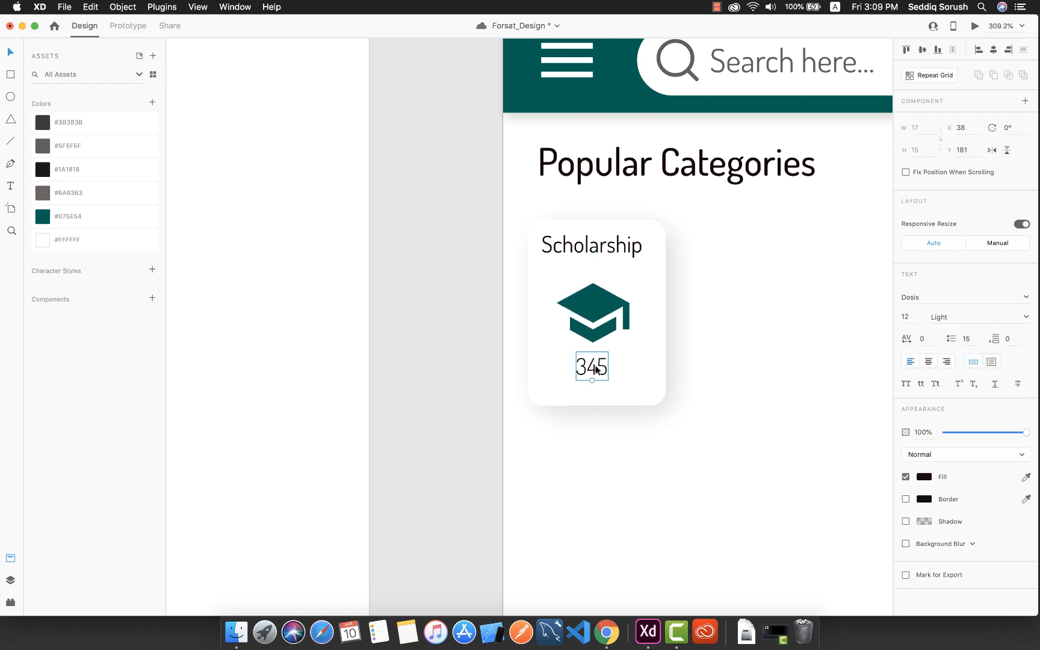
drag(596, 368, 596, 375)
click(592, 245)
drag(591, 245, 592, 249)
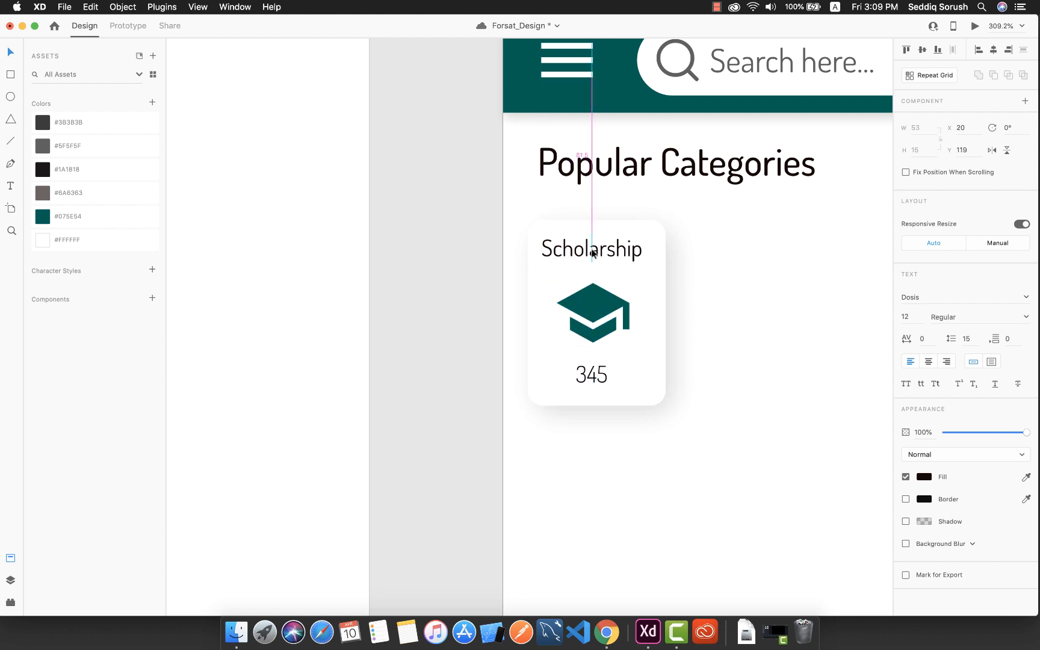
click(728, 380)
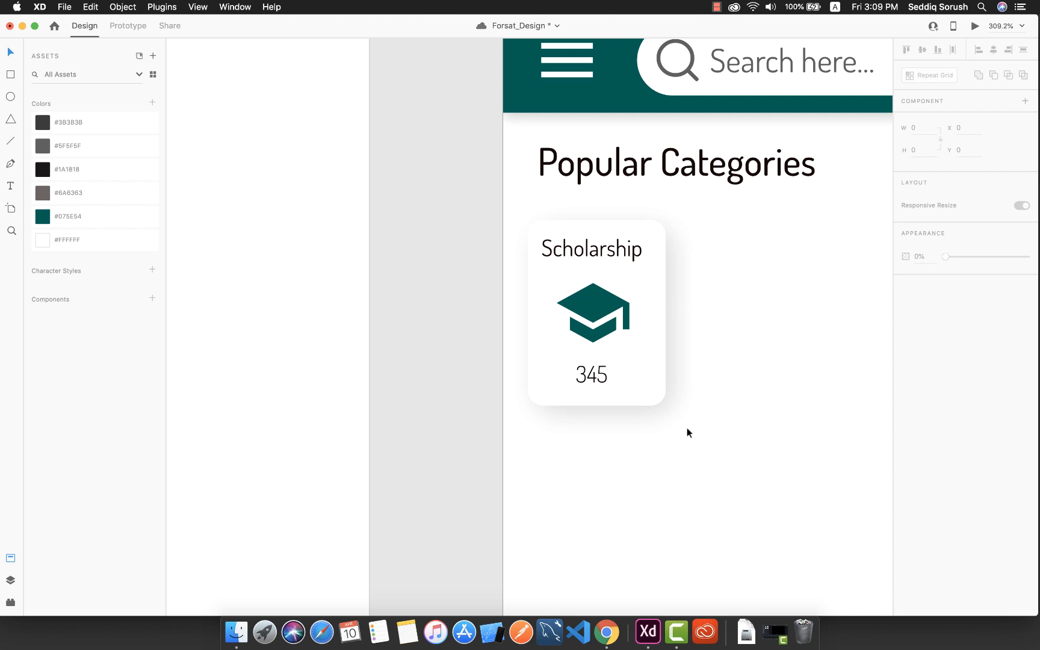
Step: Preview the Home_Screen to check the category card, and close the preview
scroll(686, 428, down, 1)
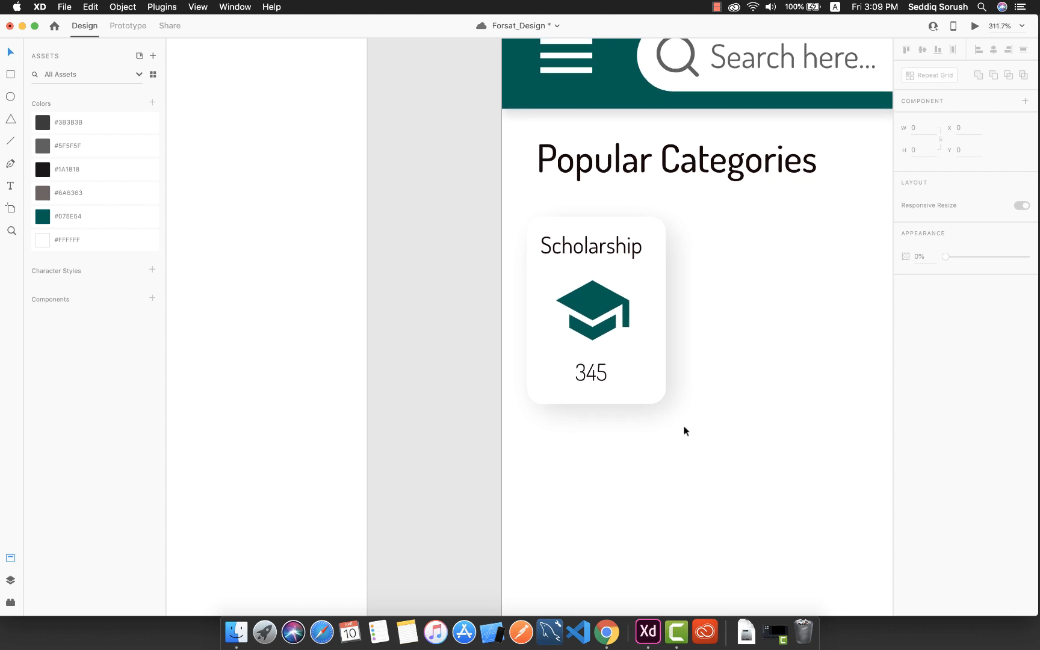
scroll(685, 431, down, 5)
scroll(753, 466, right, 5)
scroll(752, 467, down, 2)
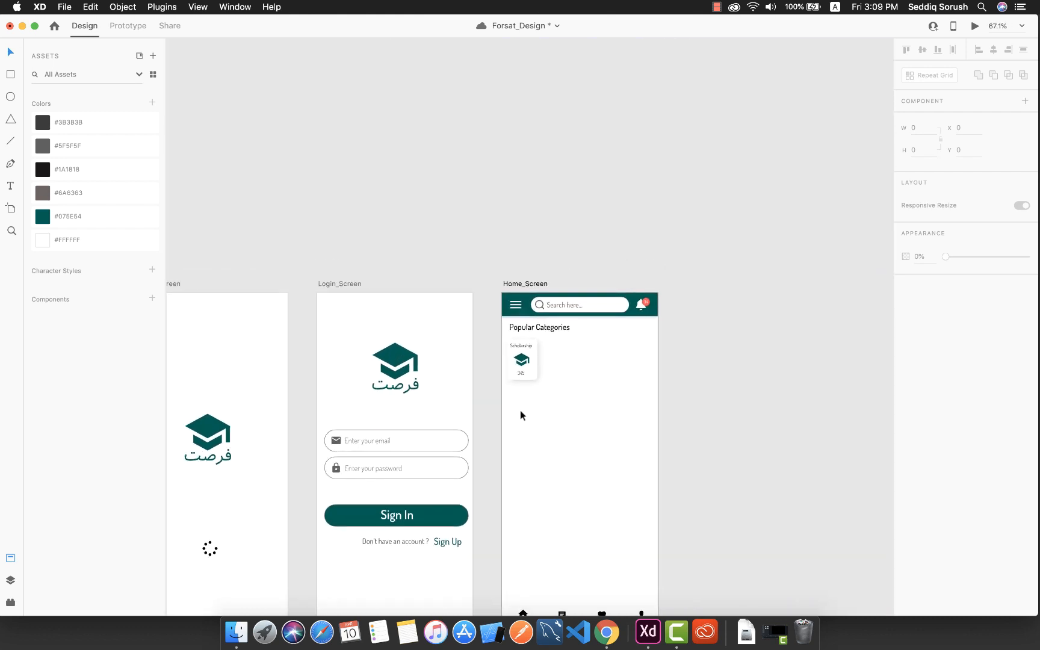
click(973, 26)
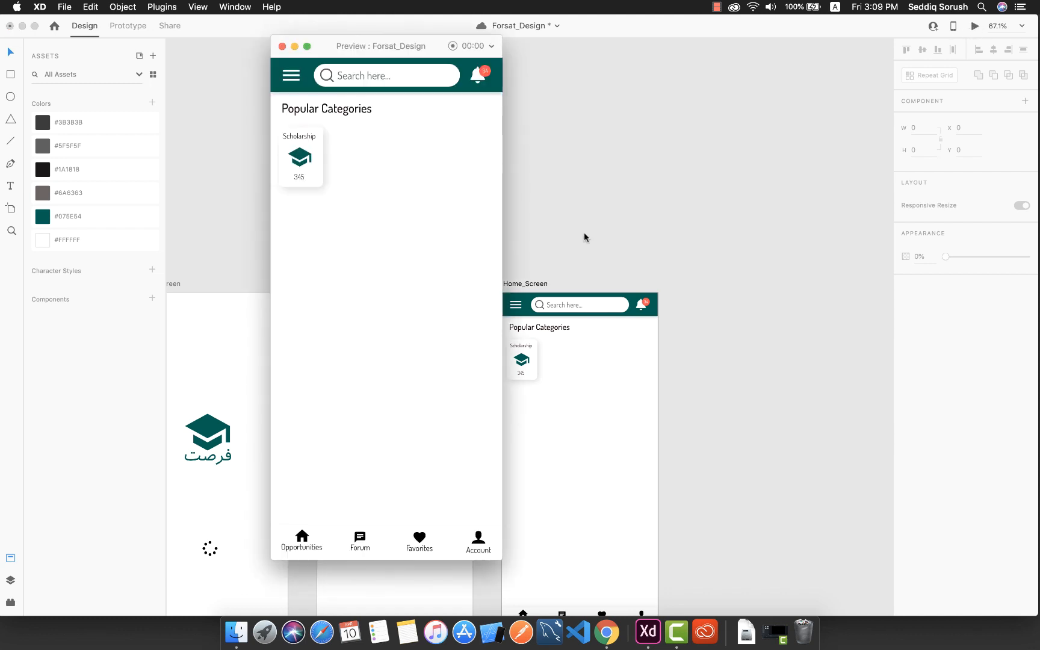
click(283, 46)
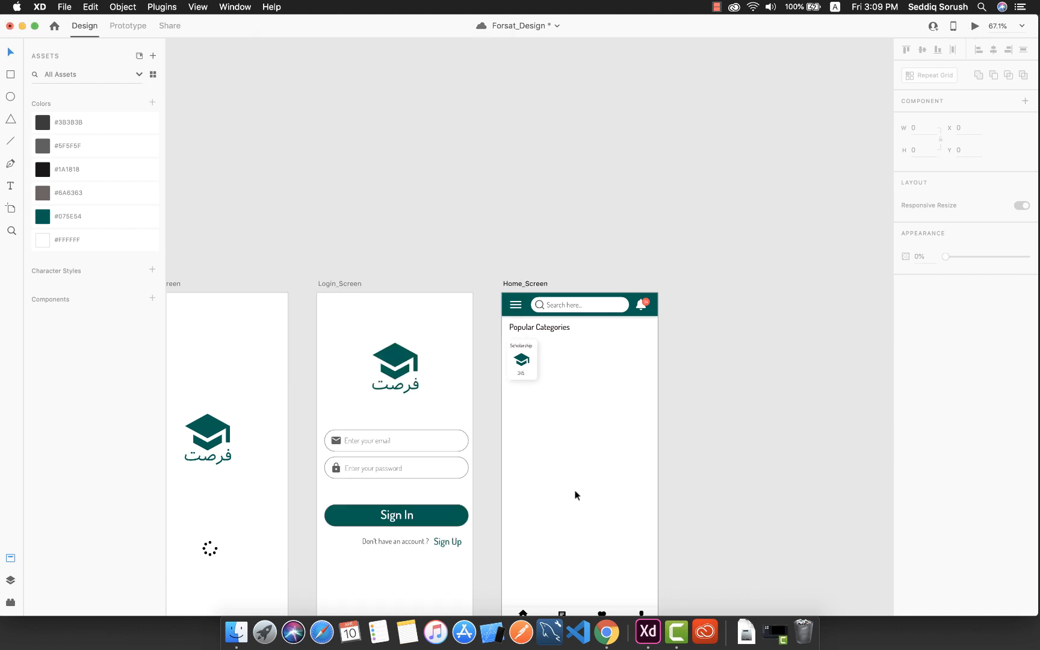
Step: Enlarge the category card's background to about 96 × 129
scroll(575, 494, up, 5)
click(450, 169)
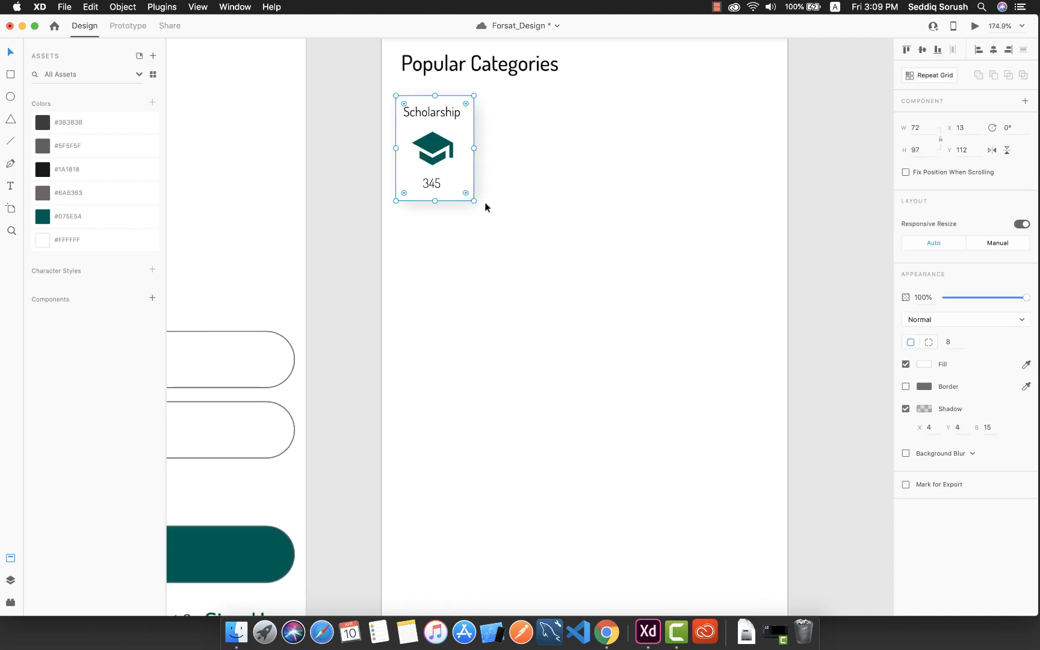
drag(474, 201, 499, 236)
Step: Move the "345" text near the card's lower edge and enlarge the school icon to about 54.6 × 44.68, centring it in the card
double_click(455, 153)
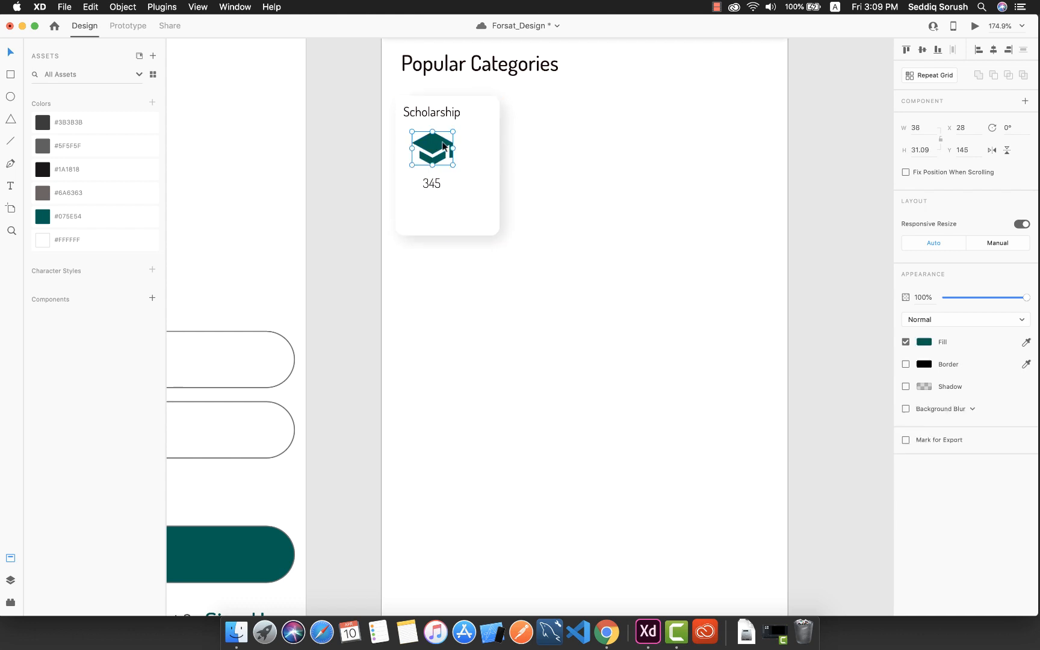
click(438, 184)
drag(433, 181, 443, 214)
click(449, 166)
drag(451, 165, 471, 212)
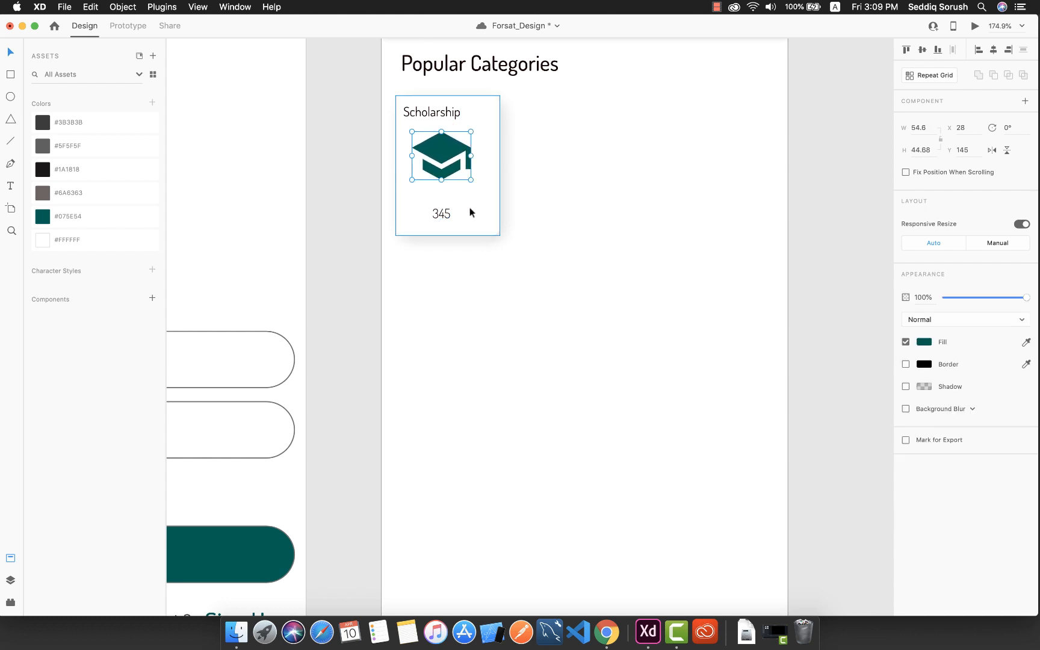
drag(453, 155, 453, 166)
Step: Enlarge the "Scholarship" label and centre it above the icon in the card
click(447, 112)
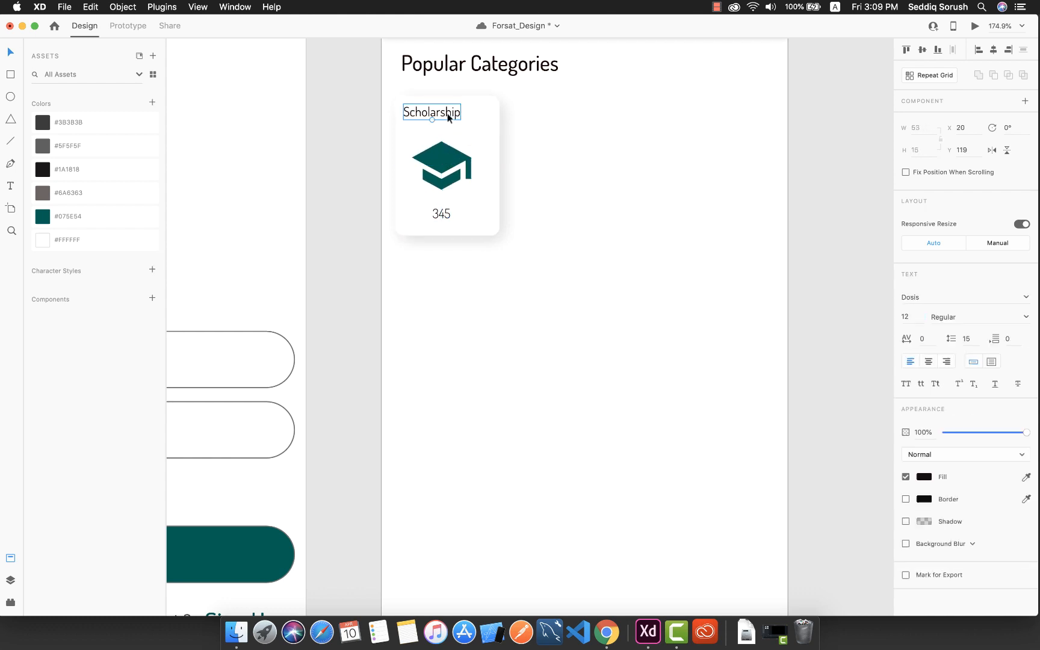
drag(431, 119, 444, 117)
click(450, 164)
click(455, 176)
click(590, 268)
scroll(588, 364, up, 2)
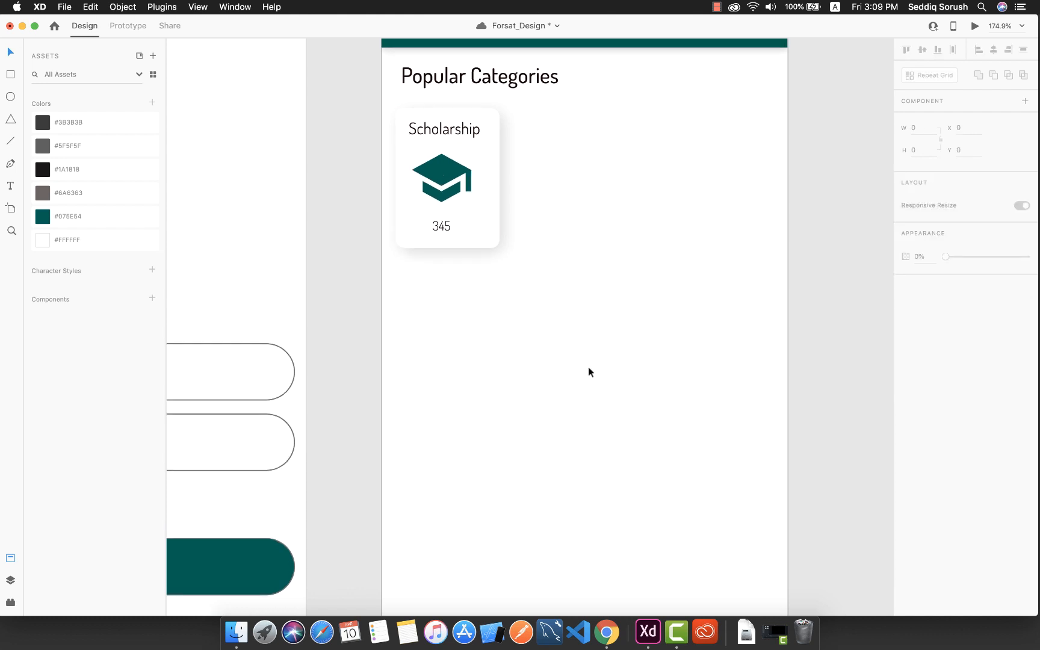
Step: Turn the whole card into a horizontal repeat grid of three cards about 345 wide, narrowing the gap between them
drag(545, 298, 390, 116)
click(532, 276)
drag(532, 280, 385, 116)
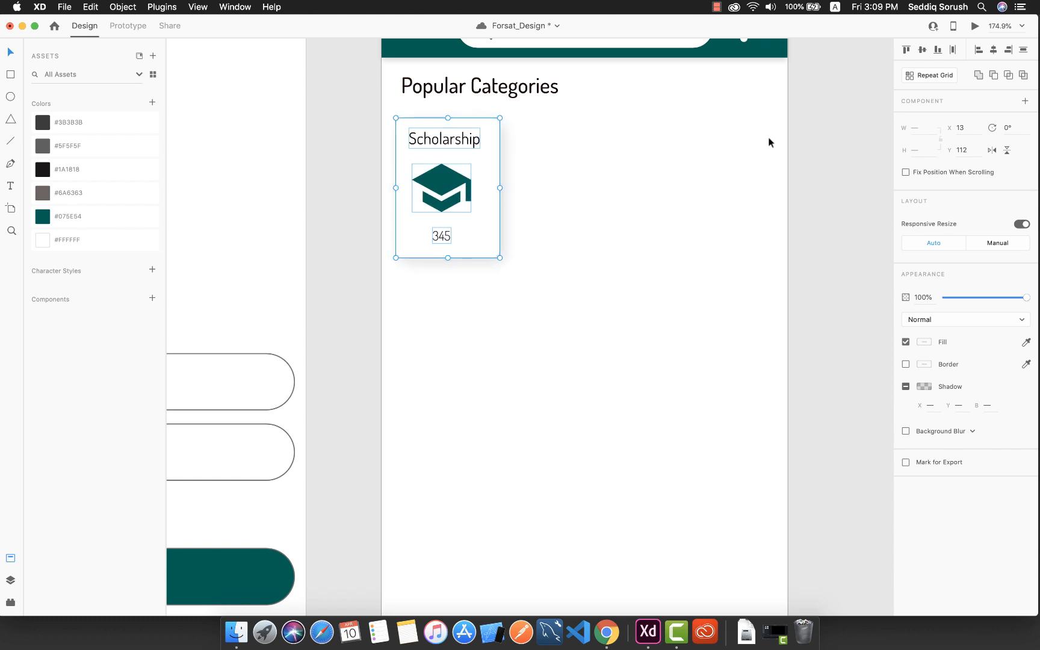
click(933, 76)
drag(528, 193, 846, 190)
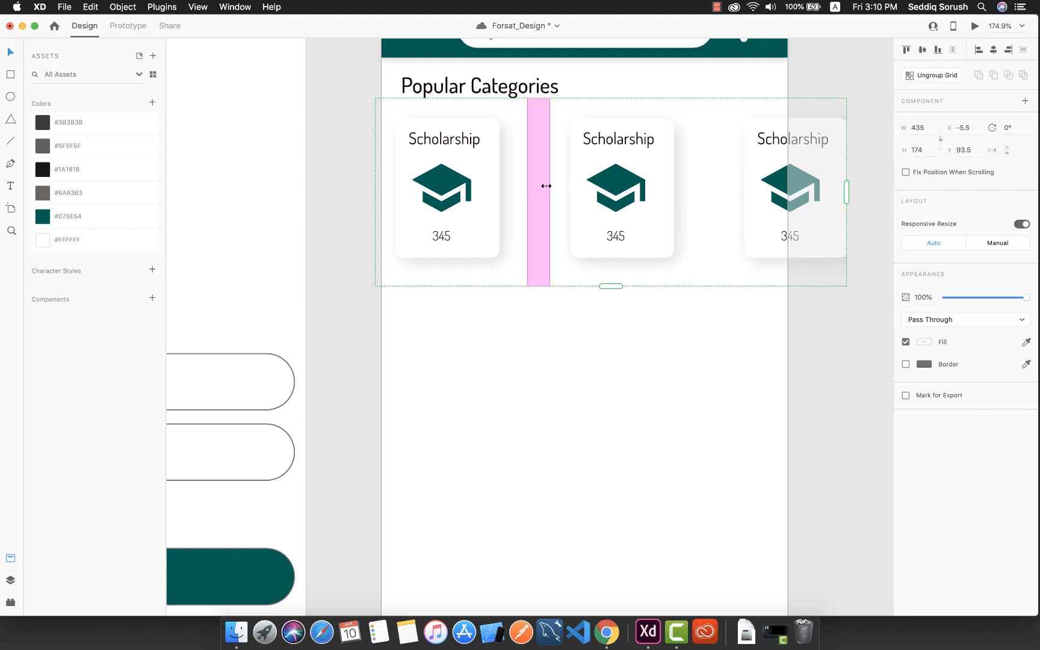
drag(545, 186, 492, 180)
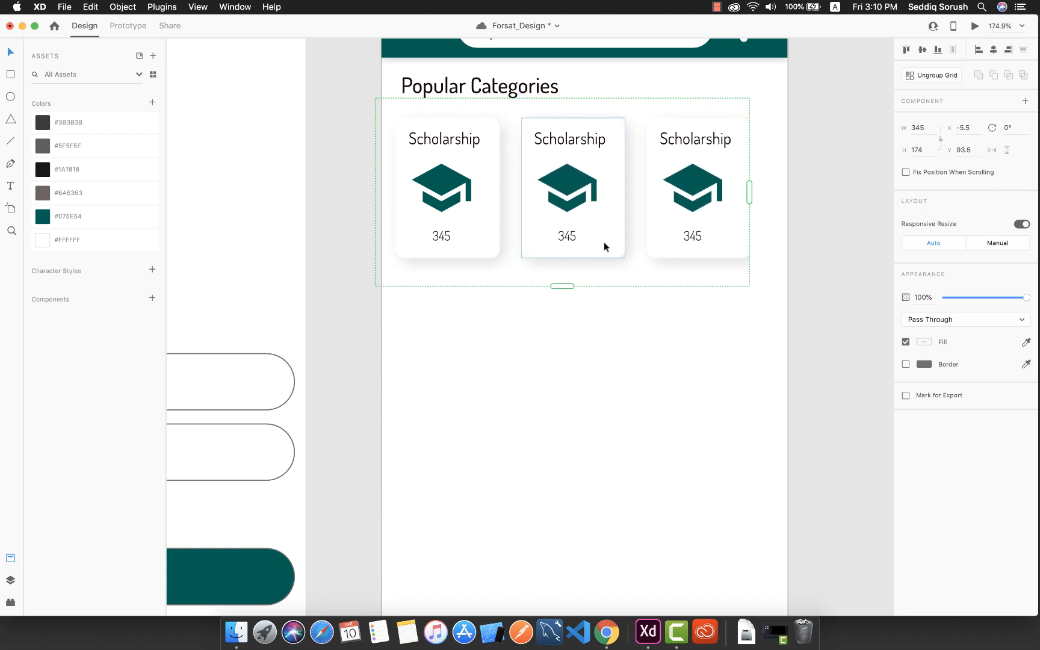
Step: Change the number in the second card to 4
double_click(562, 233)
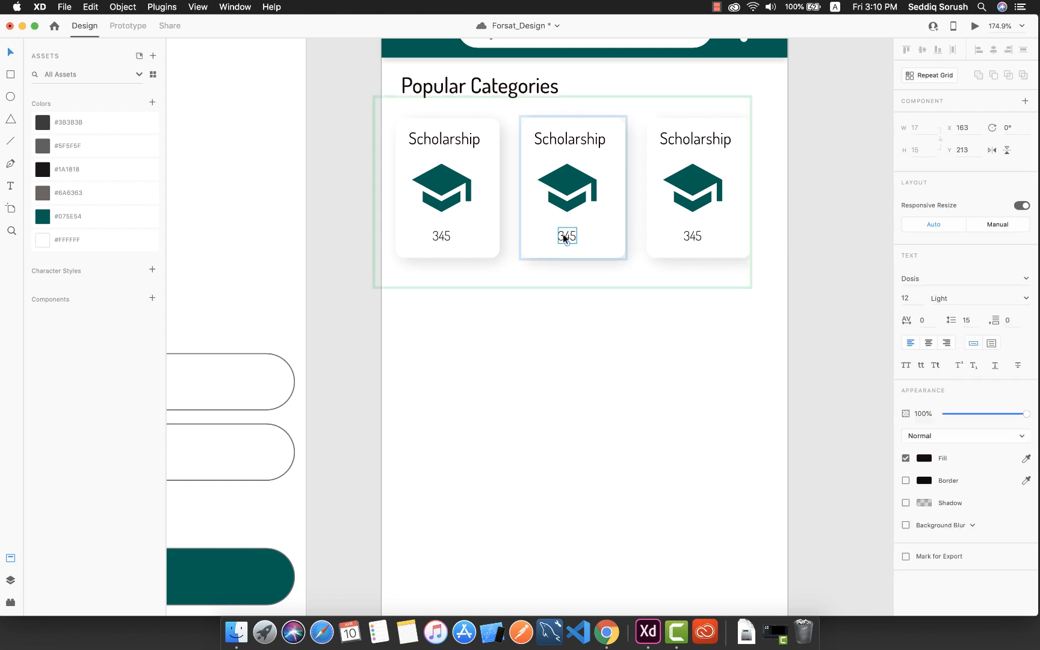
double_click(564, 234)
text(44)
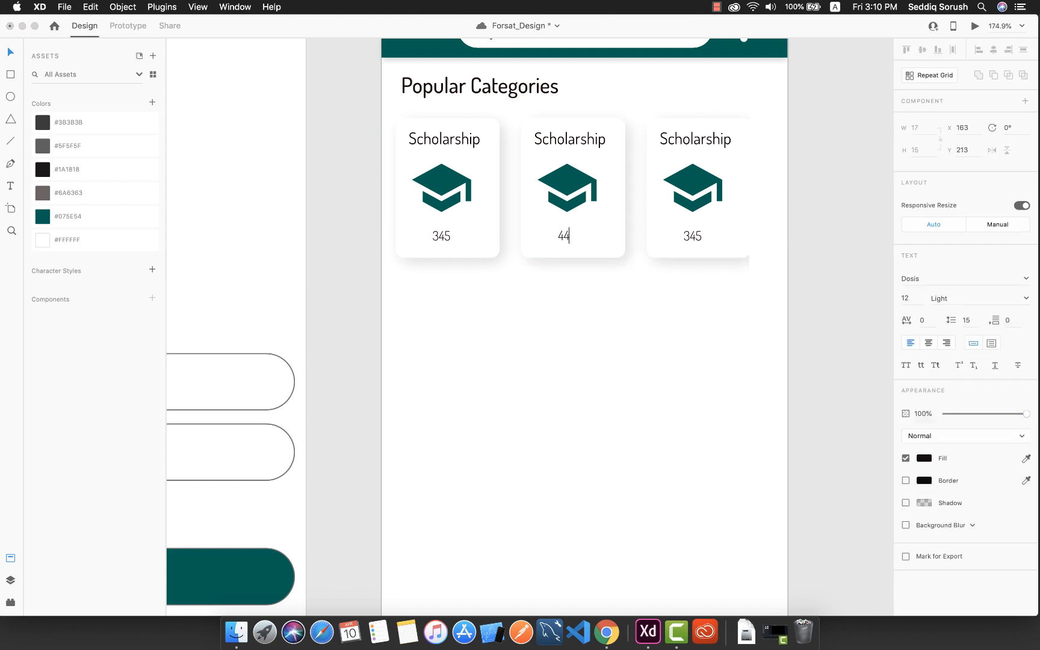
key(Return)
click(554, 312)
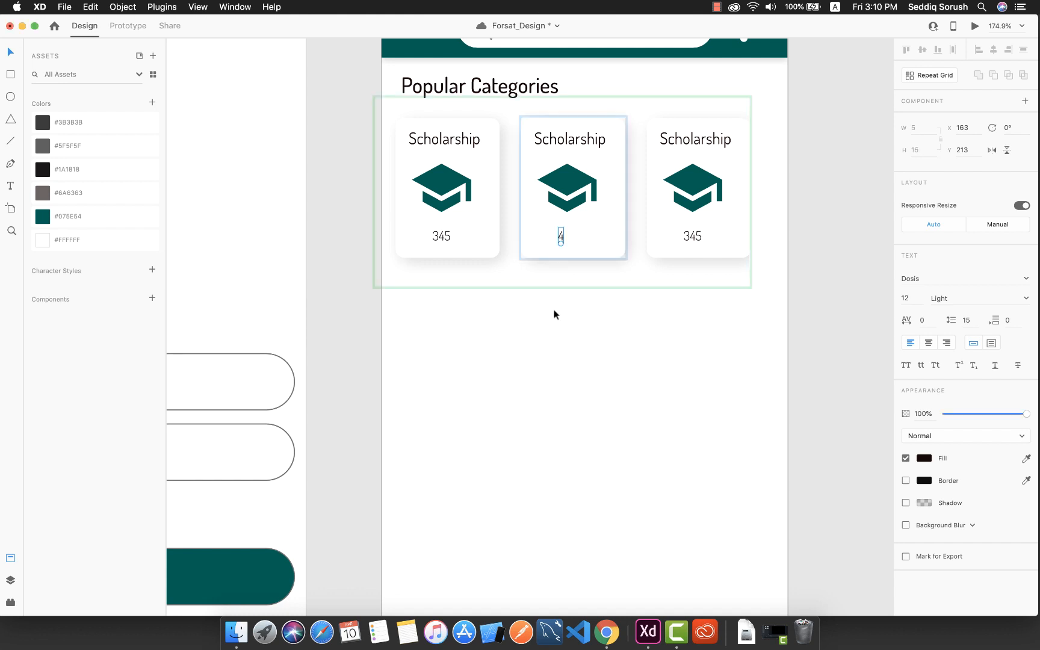
click(570, 235)
click(562, 235)
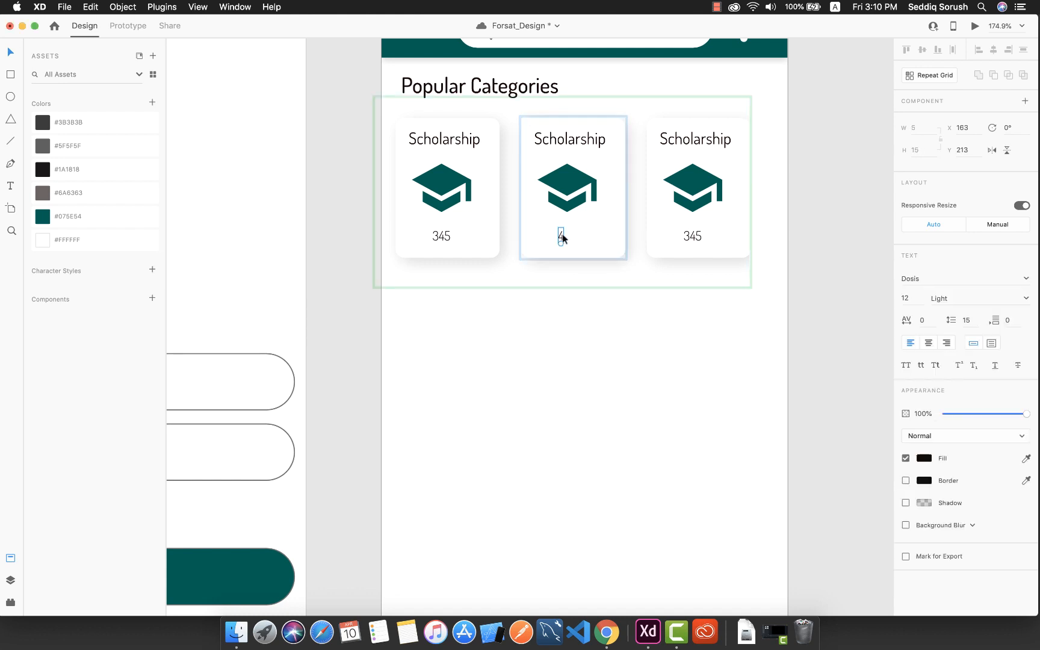
Step: Try to insert the Ionic ios-school icon into the second card and undo the insertion
click(576, 191)
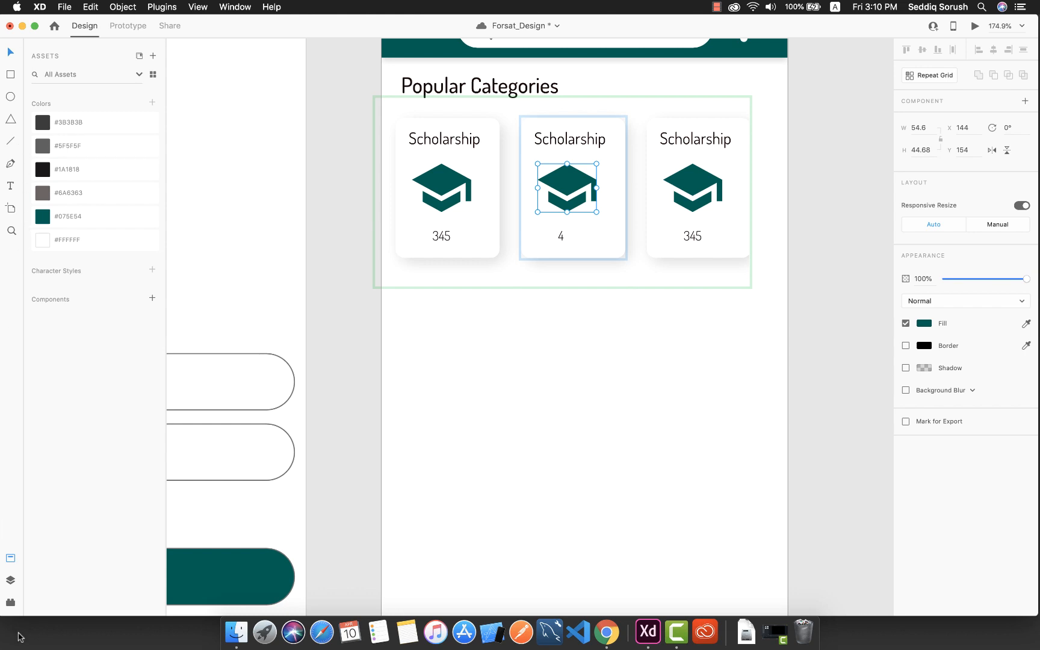
click(10, 602)
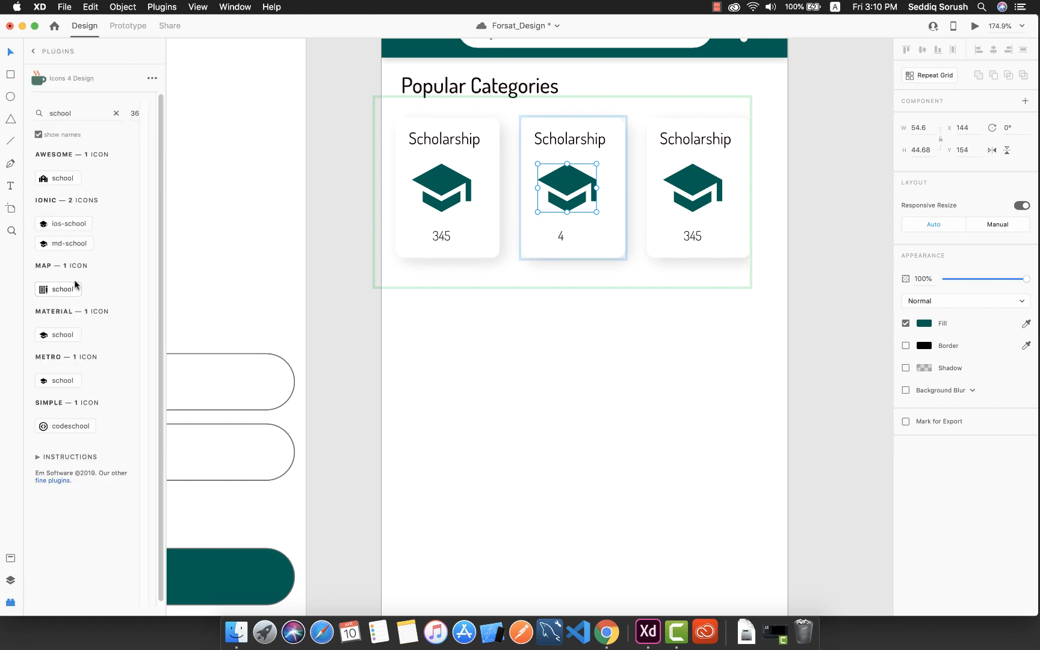
click(67, 225)
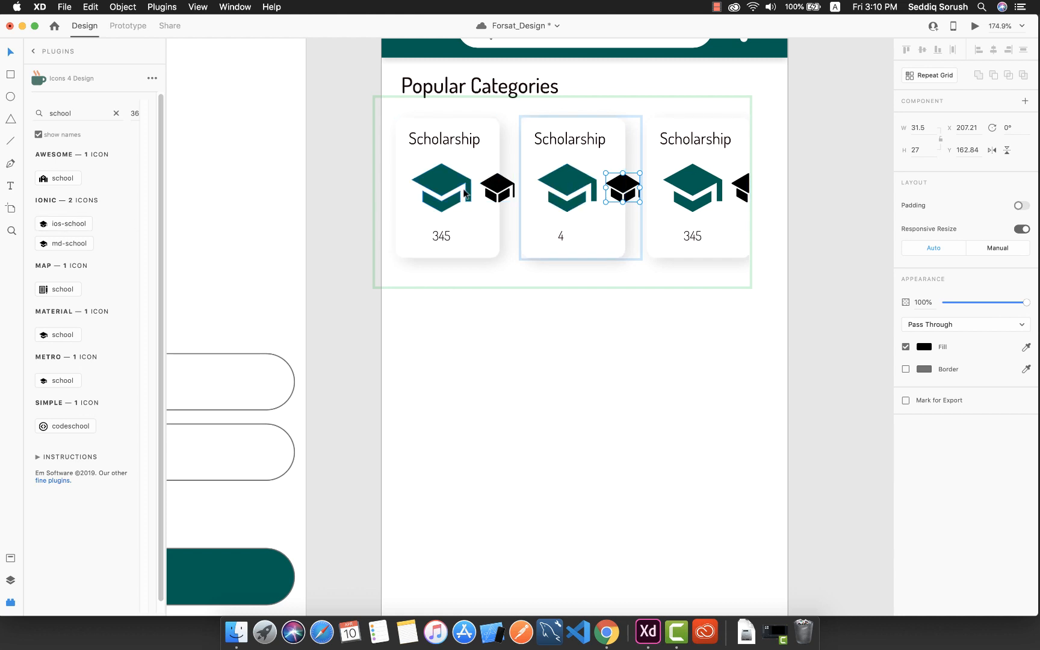
key(super+z)
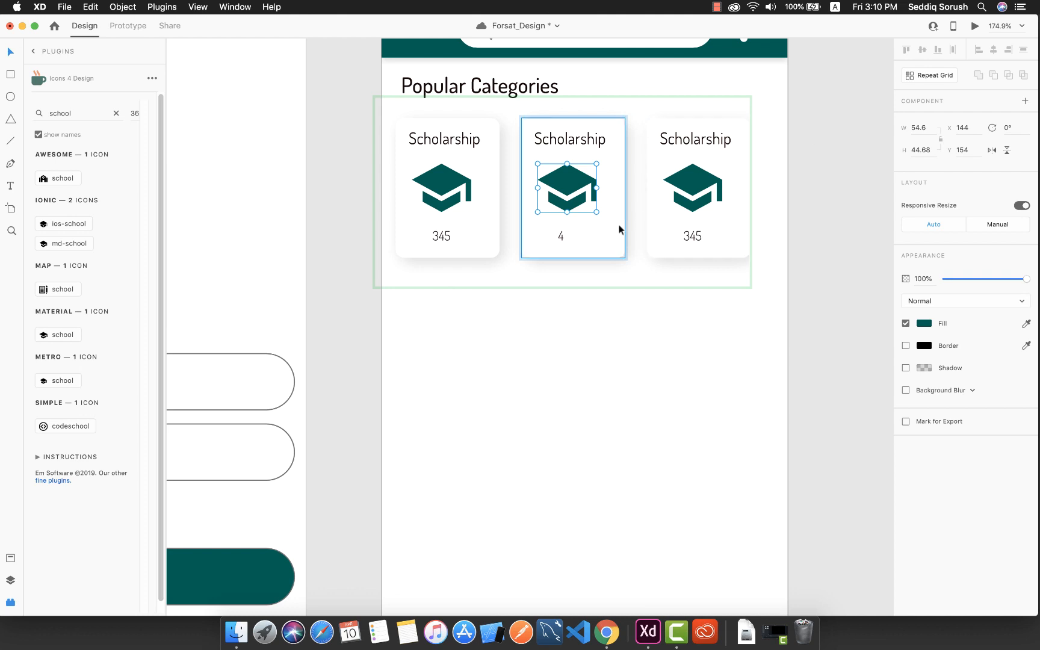
click(741, 262)
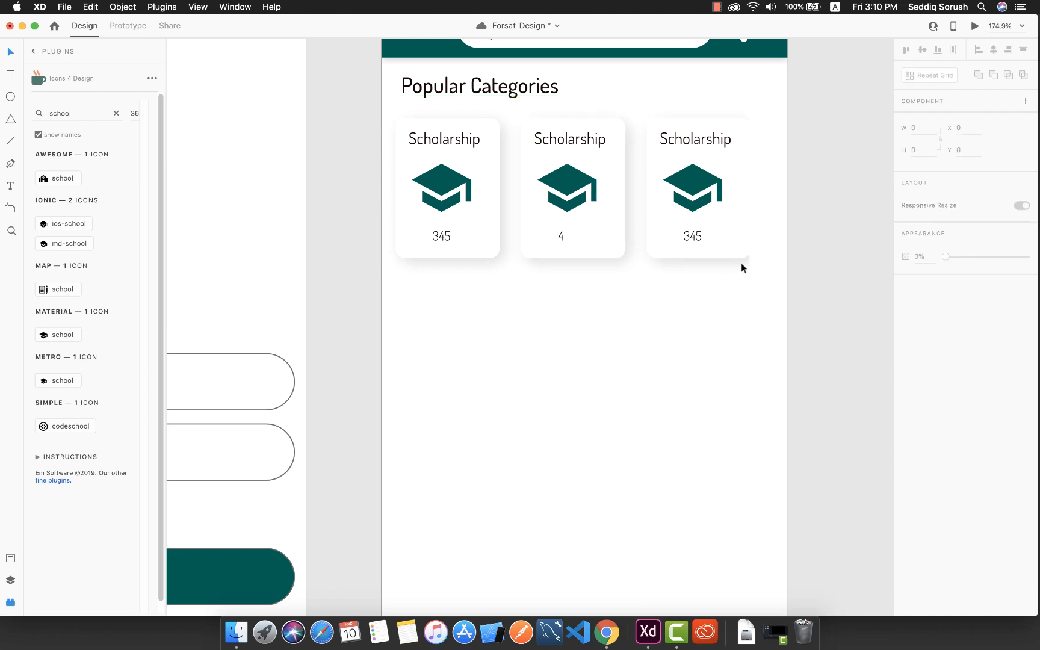
Step: Try ungrouping the repeat grid of cards and undo the ungrouping
click(692, 254)
click(935, 75)
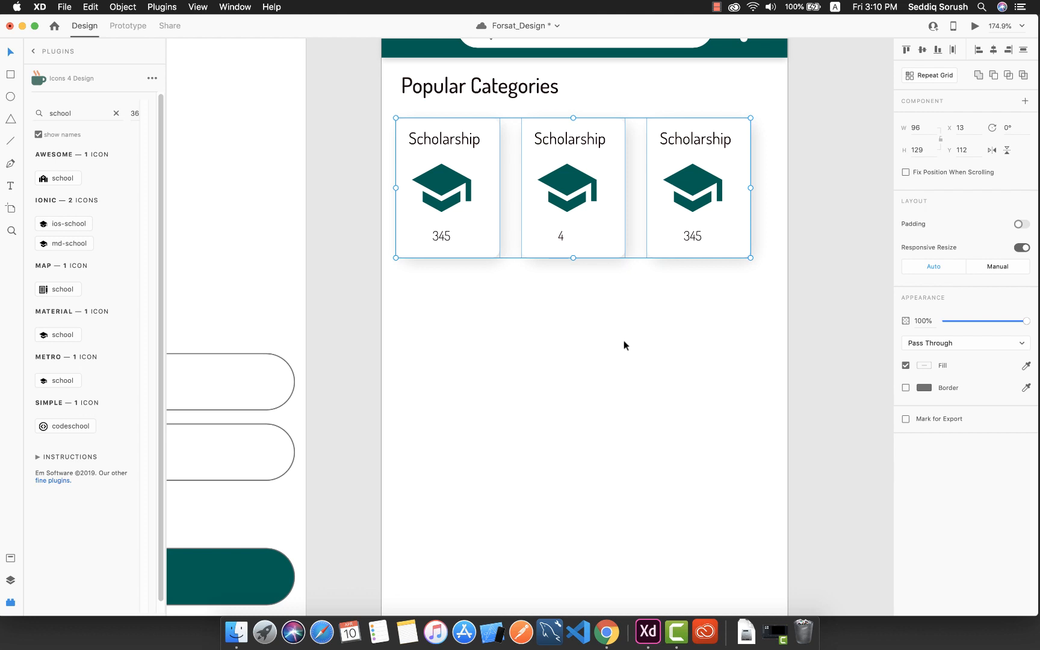
key(super+z)
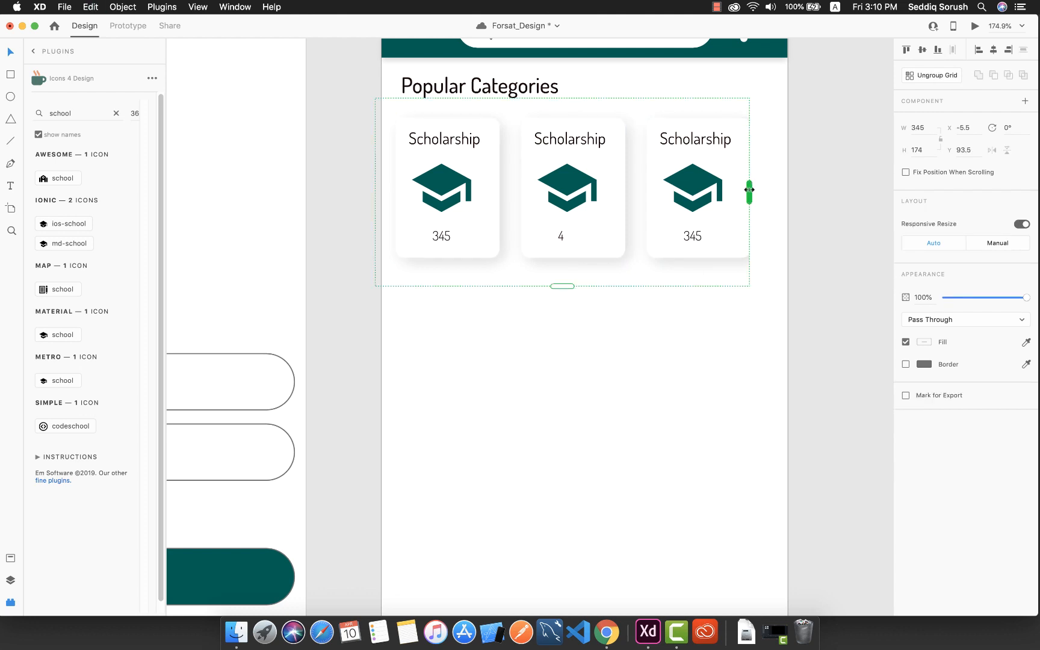
Step: Narrow the gap between the cards, extend the repeat grid past the artboard's right edge, and ungroup the grid
mouse_move(750, 189)
mouse_down()
mouse_move(859, 190)
mouse_move(762, 187)
mouse_up()
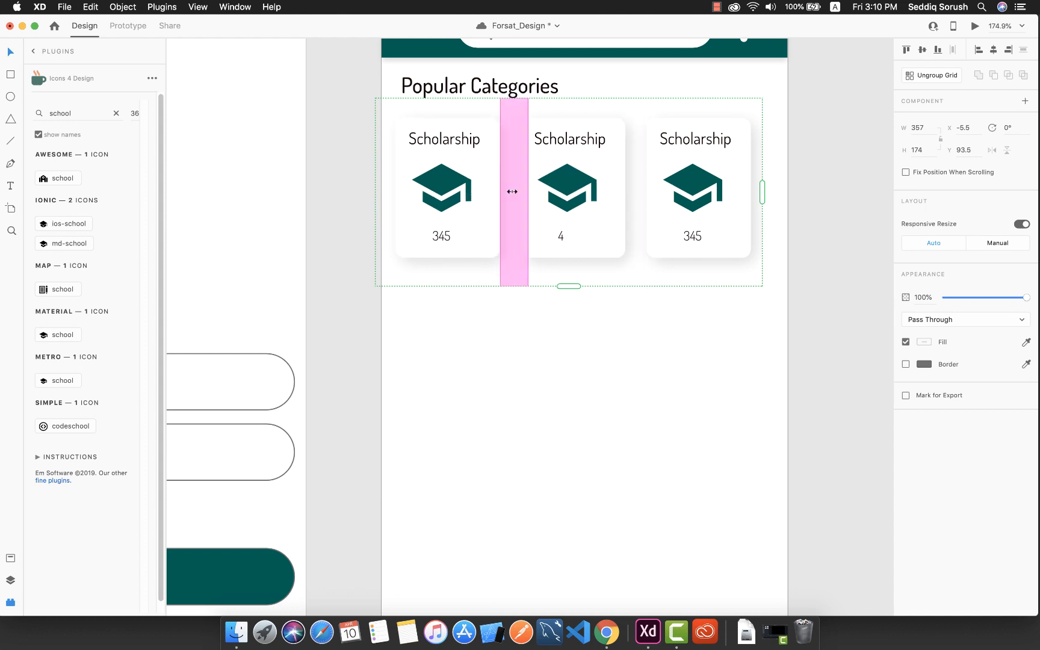
drag(512, 191, 502, 193)
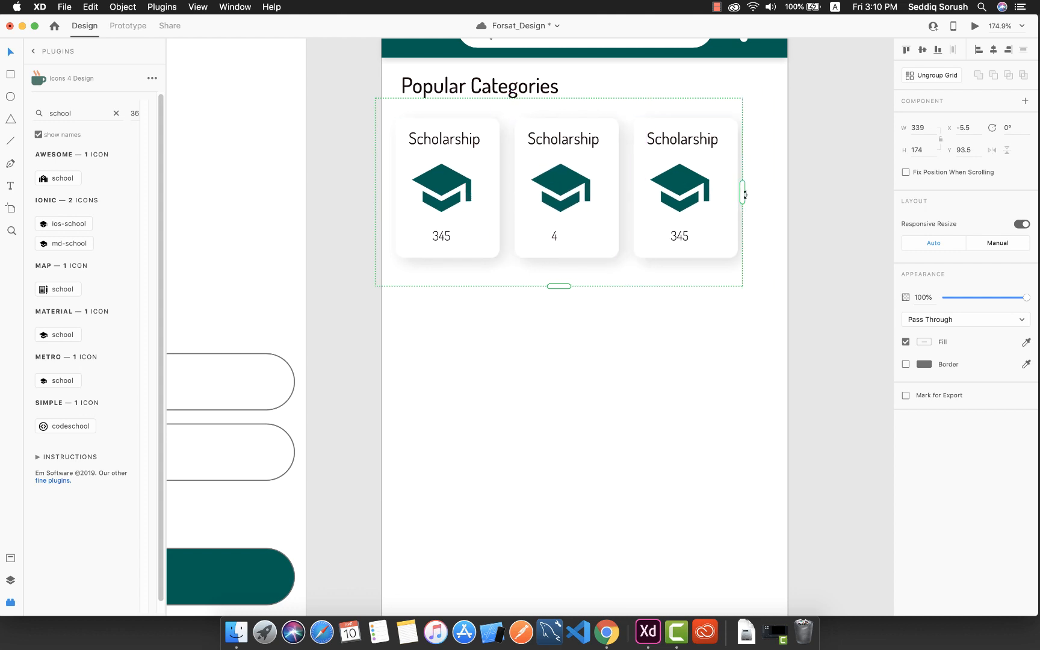
drag(745, 193, 868, 190)
click(937, 77)
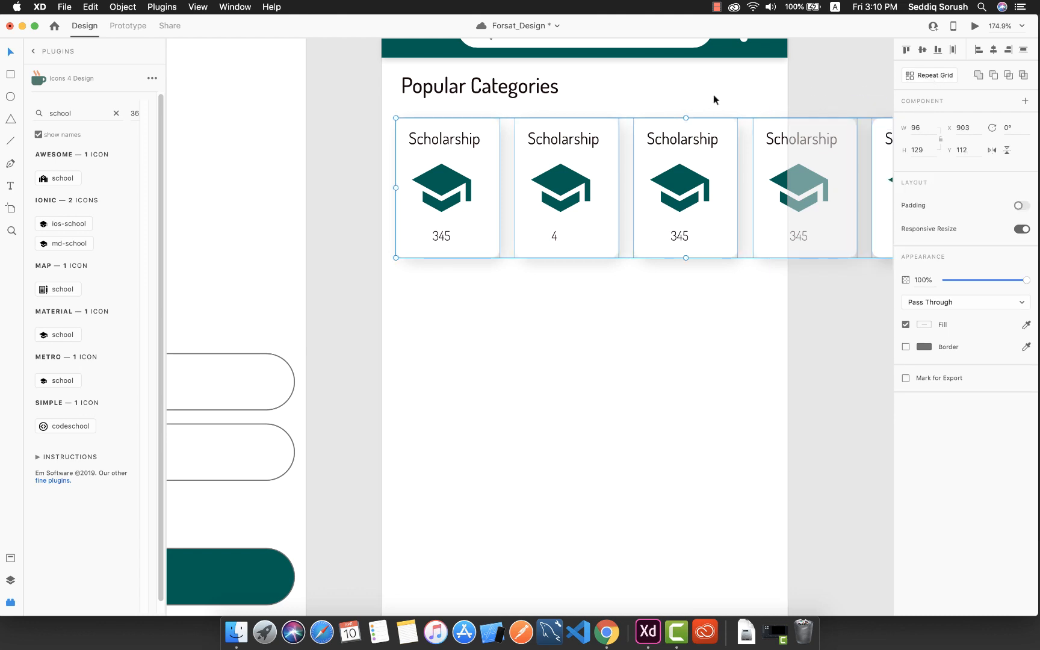
Step: Search the icon plugin for "awar" and insert the Feather award icon into the second category card
click(568, 198)
double_click(568, 197)
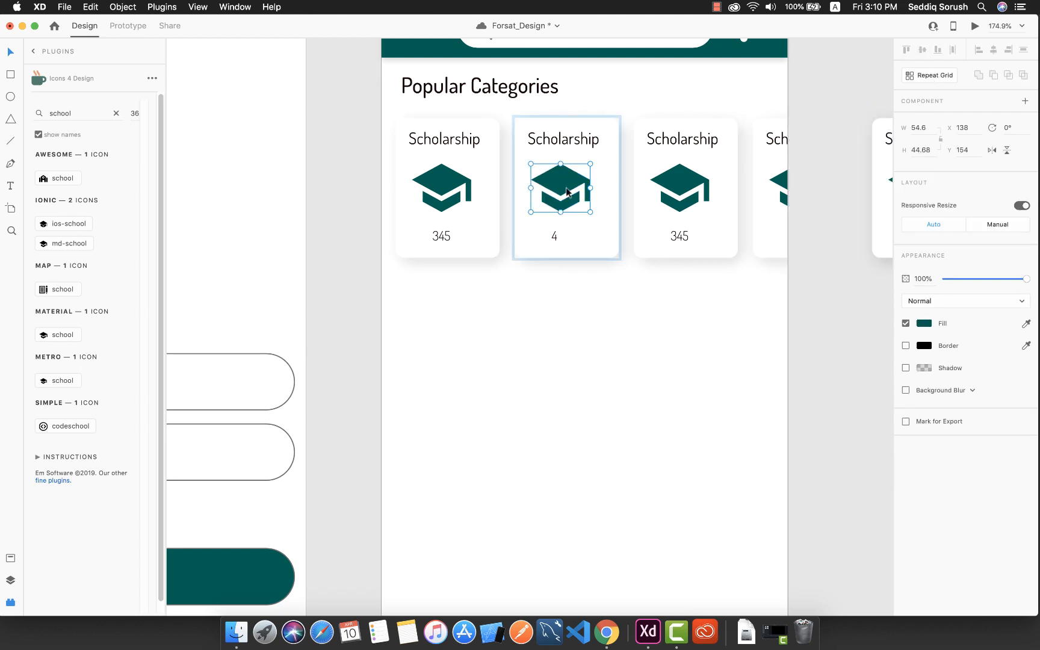
double_click(568, 193)
click(580, 240)
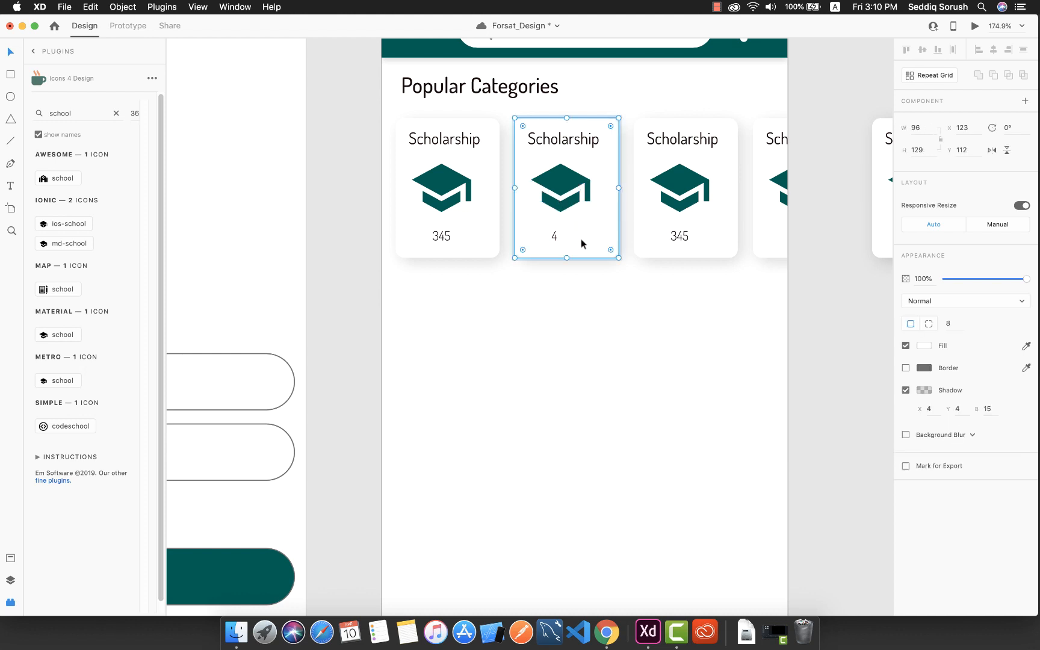
click(568, 202)
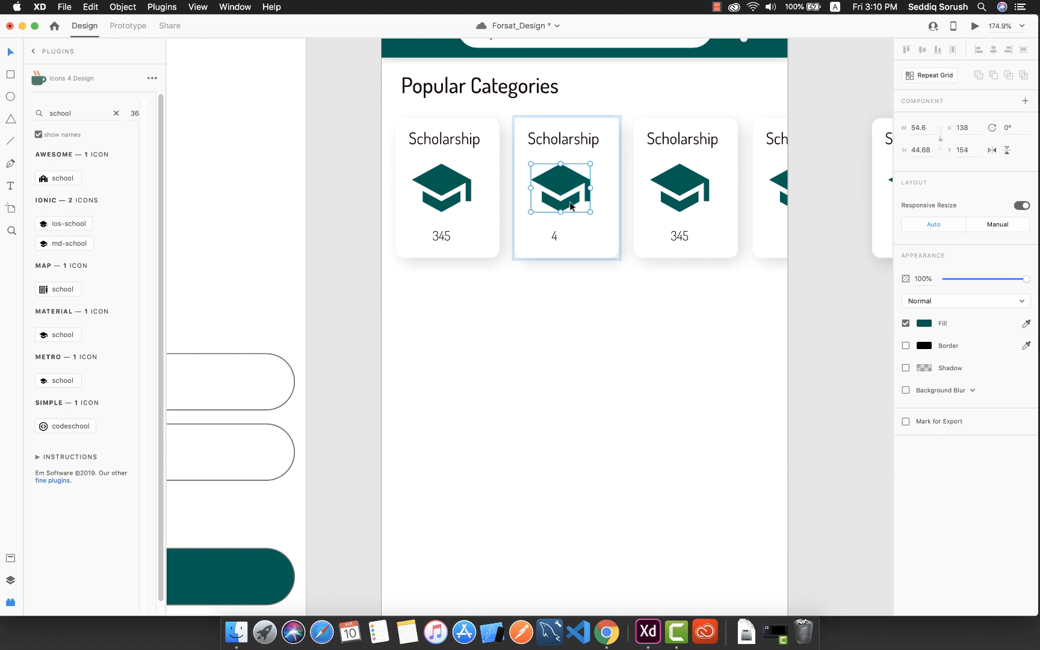
double_click(71, 113)
text(awar)
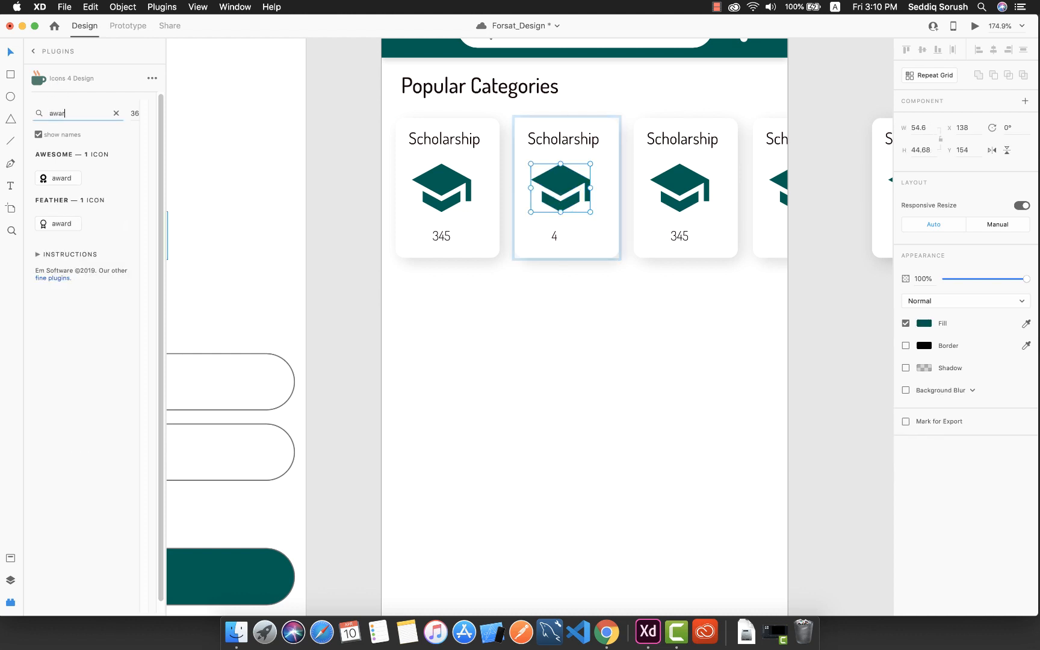
click(58, 223)
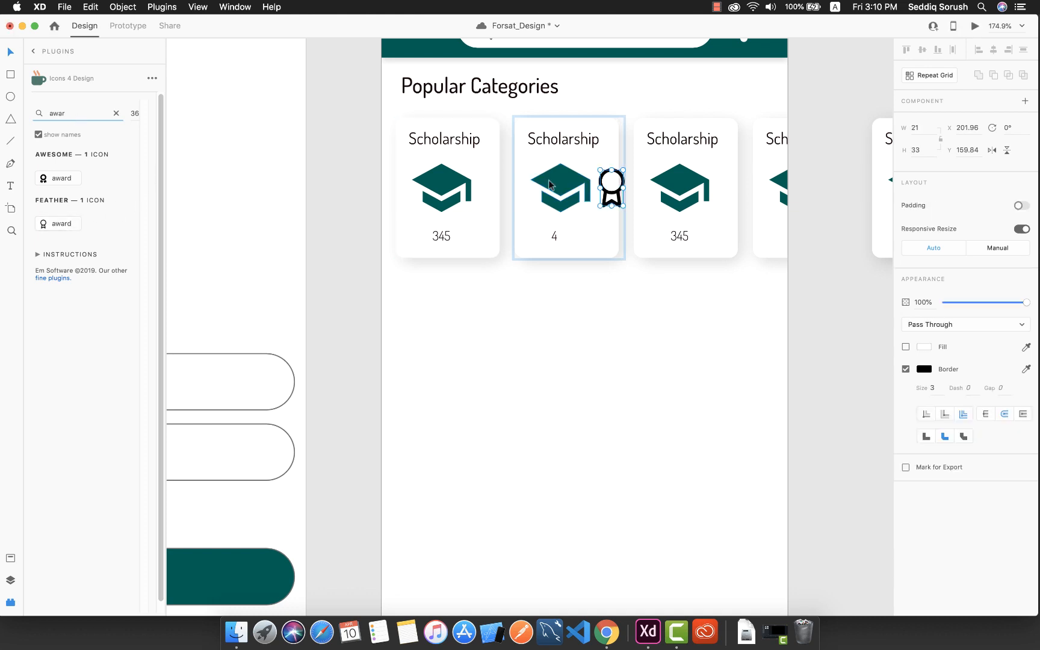
Step: Delete the graduation cap from the second card and place the award icon in its spot, enlarged to about 32 × 50
click(564, 208)
key(BackSpace)
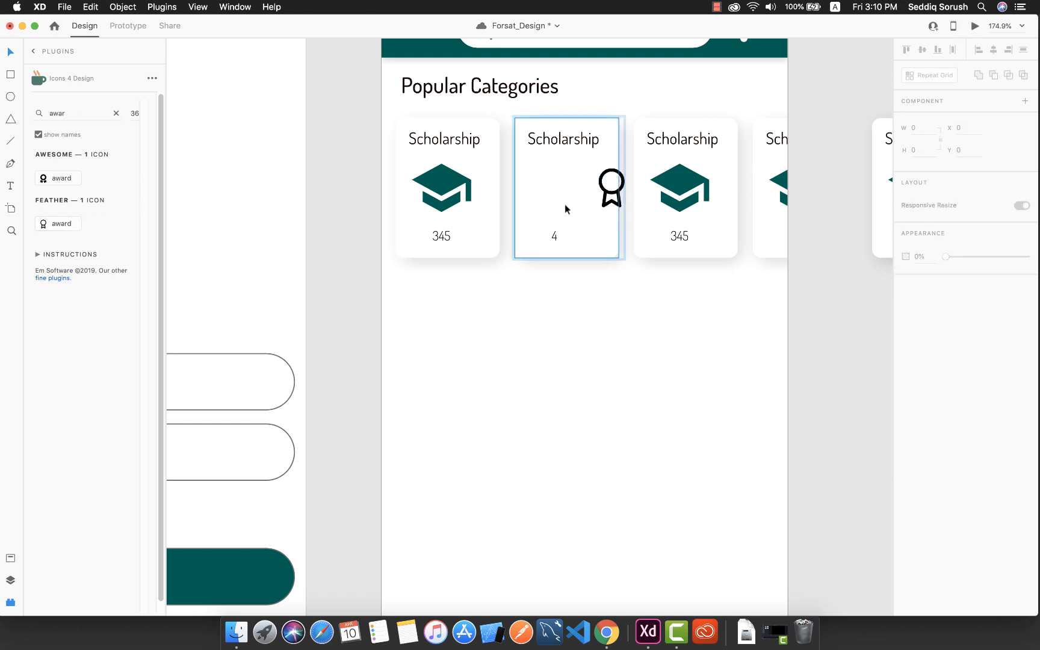
click(610, 193)
drag(609, 196, 570, 194)
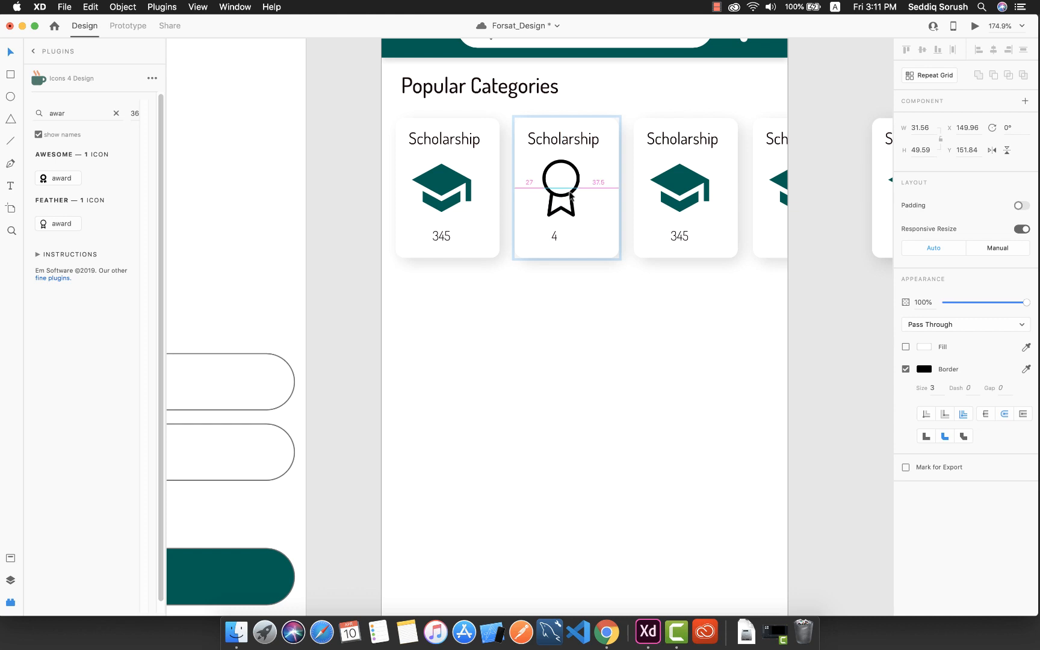
Step: Set the number in the second card to 345
click(560, 236)
double_click(558, 236)
double_click(555, 236)
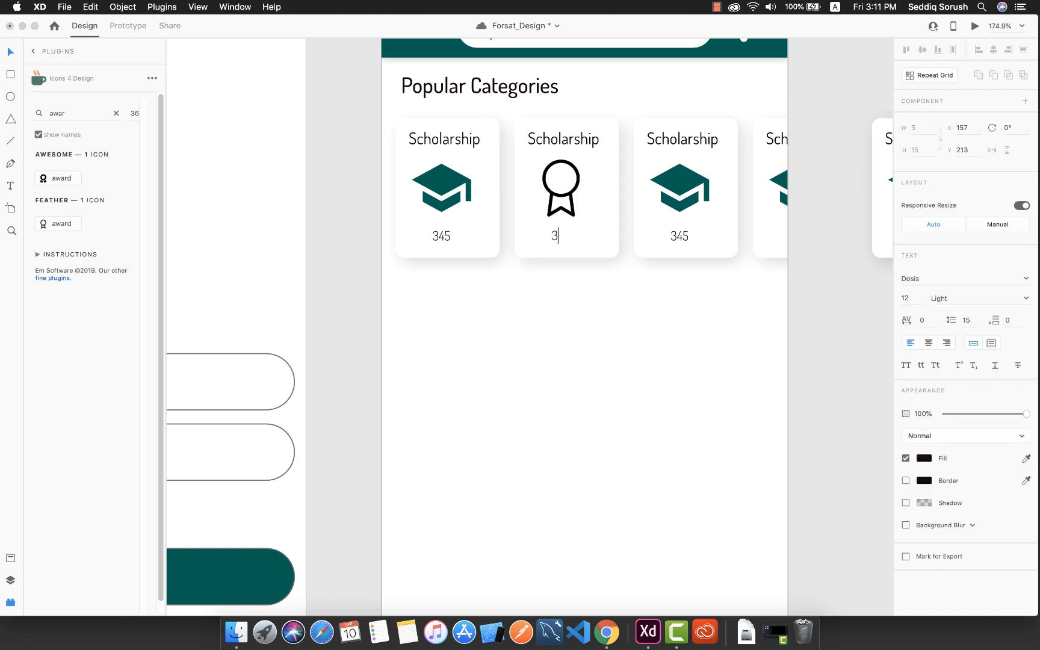
text(5)
click(590, 248)
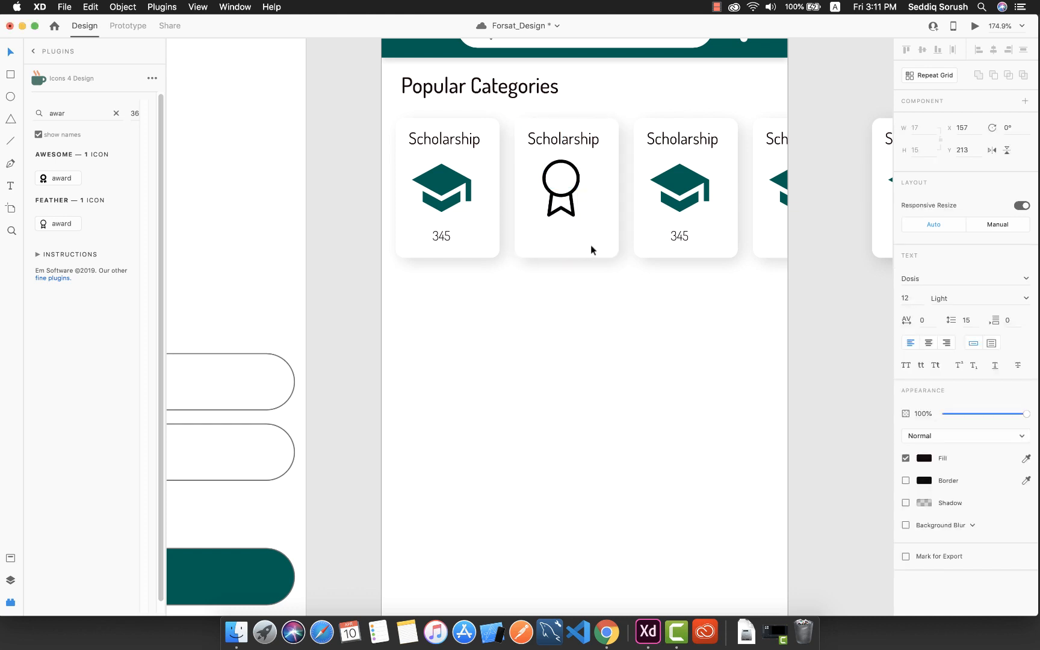
Step: Set the award icon's border colour to the saved green #075E54
click(569, 196)
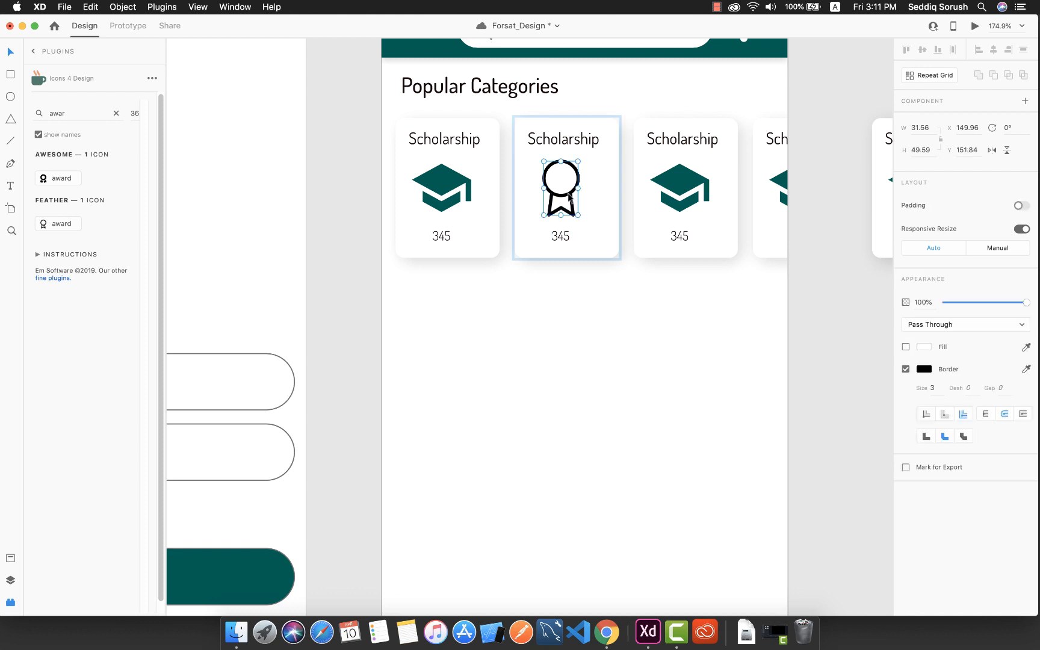
click(9, 563)
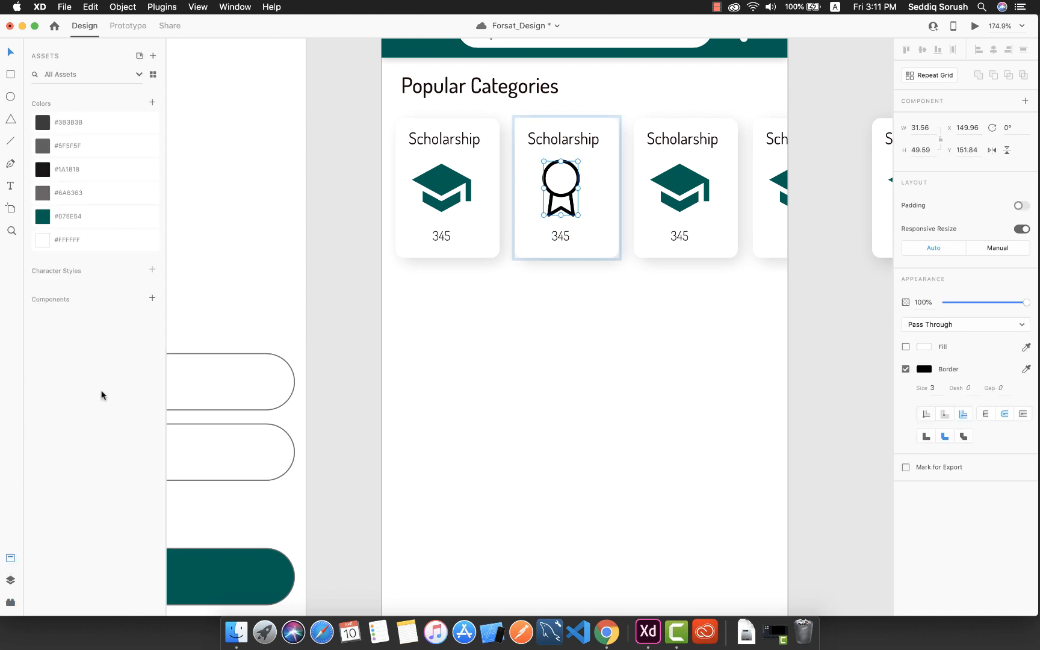
click(64, 240)
click(73, 218)
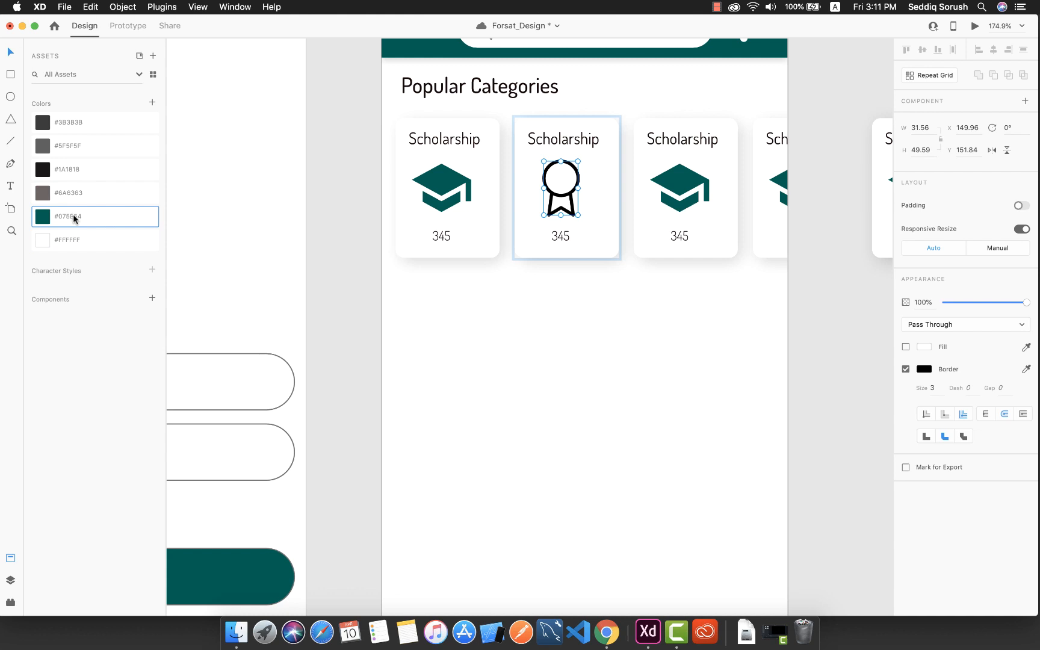
double_click(90, 218)
key(super+c)
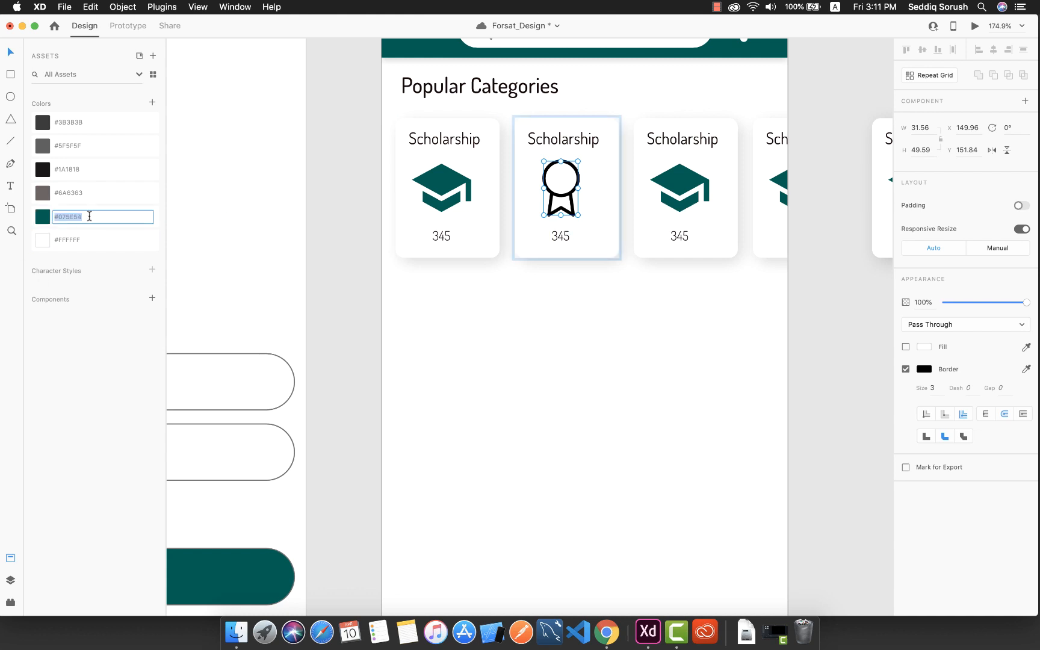
click(922, 371)
click(826, 410)
key(super+v)
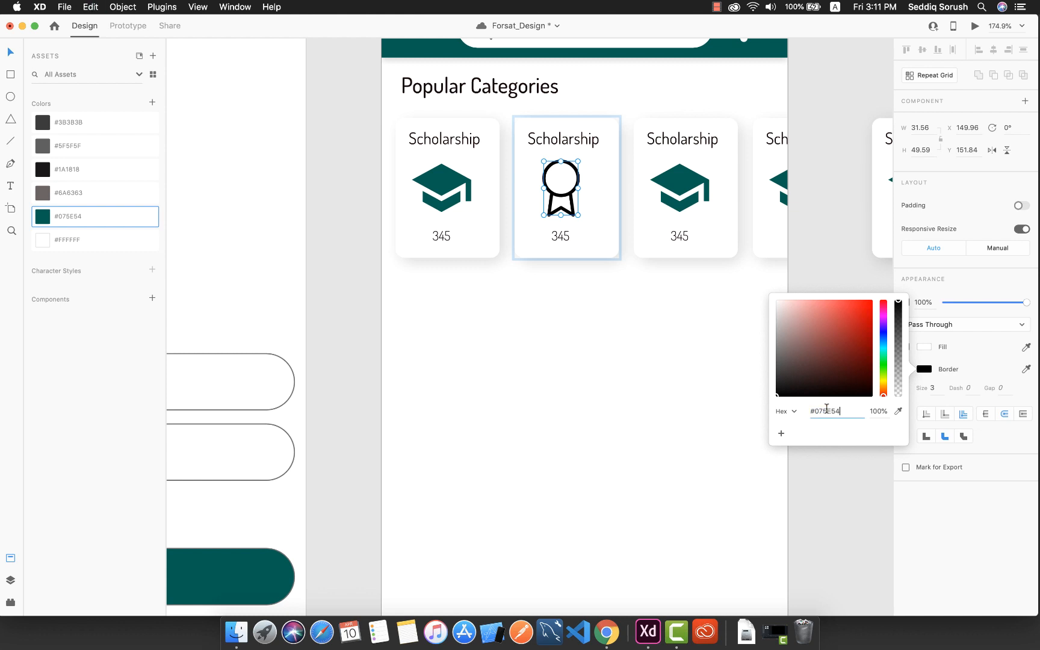
key(Return)
key(Escape)
key(Escape)
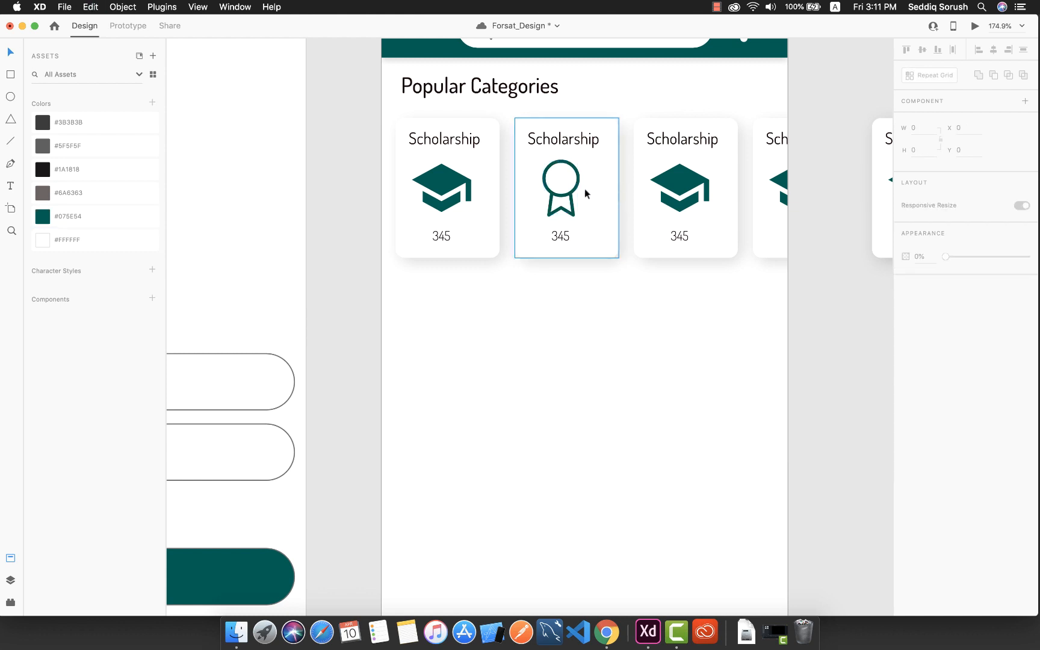
Step: Change the second card's title to "Award" and centre it above the award icon
double_click(572, 140)
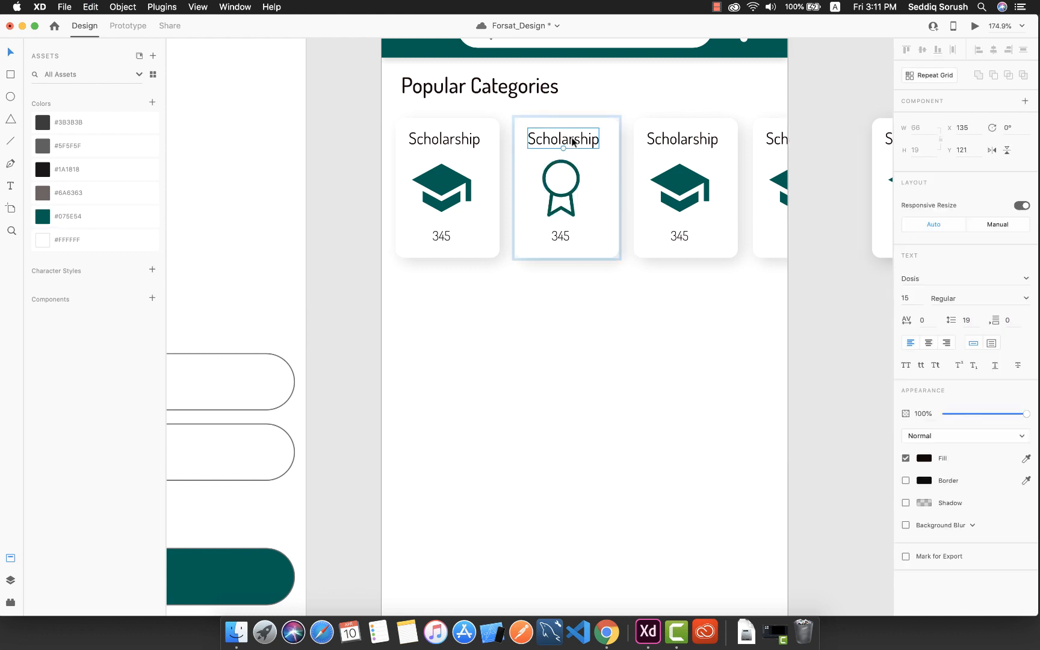
double_click(566, 141)
text(Award)
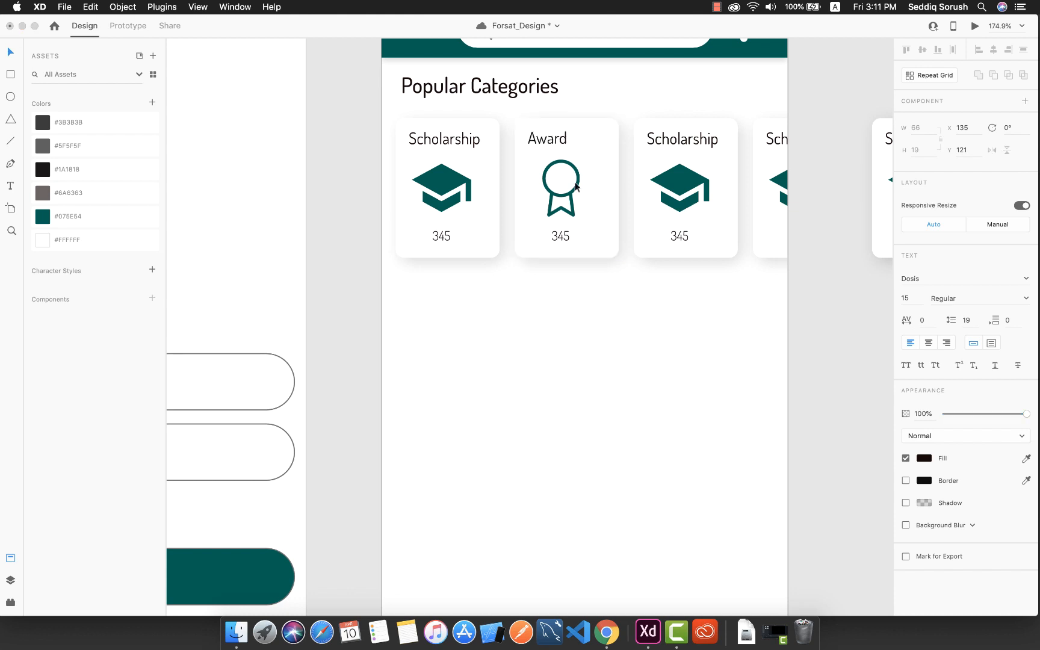
key(Escape)
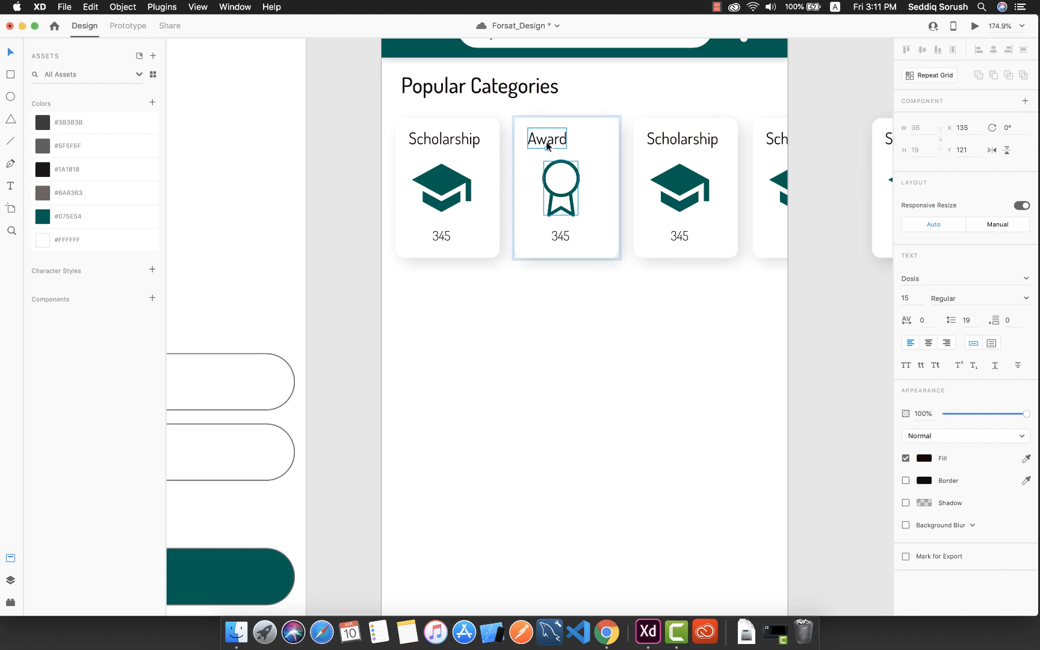
drag(554, 139, 568, 139)
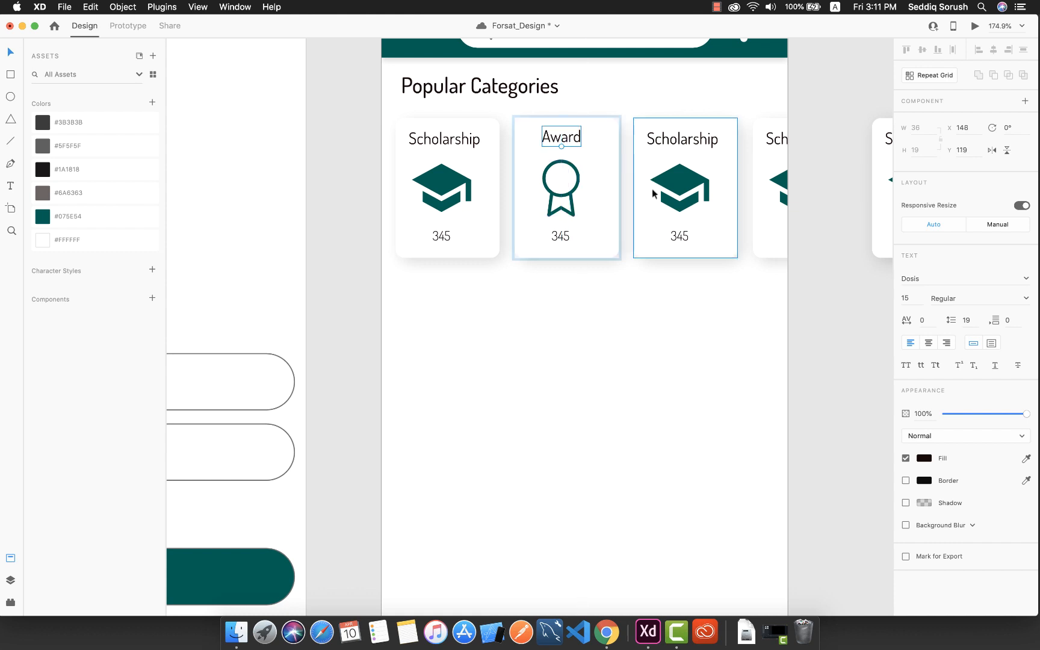
Step: Change the third card's title to "Fellowships"
click(656, 180)
double_click(680, 143)
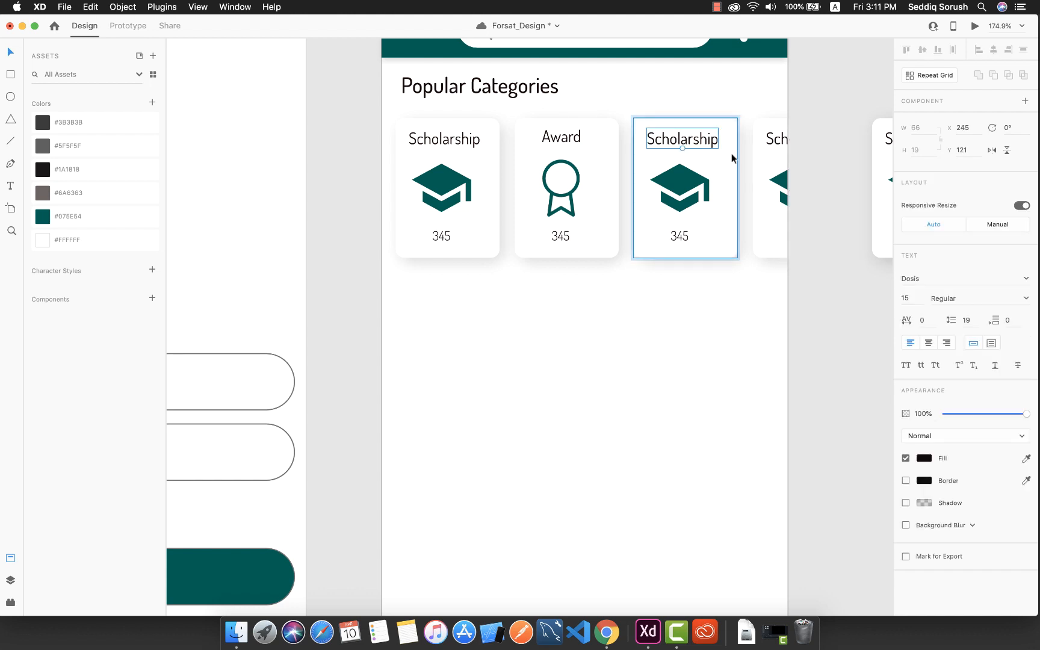
double_click(680, 138)
text(F)
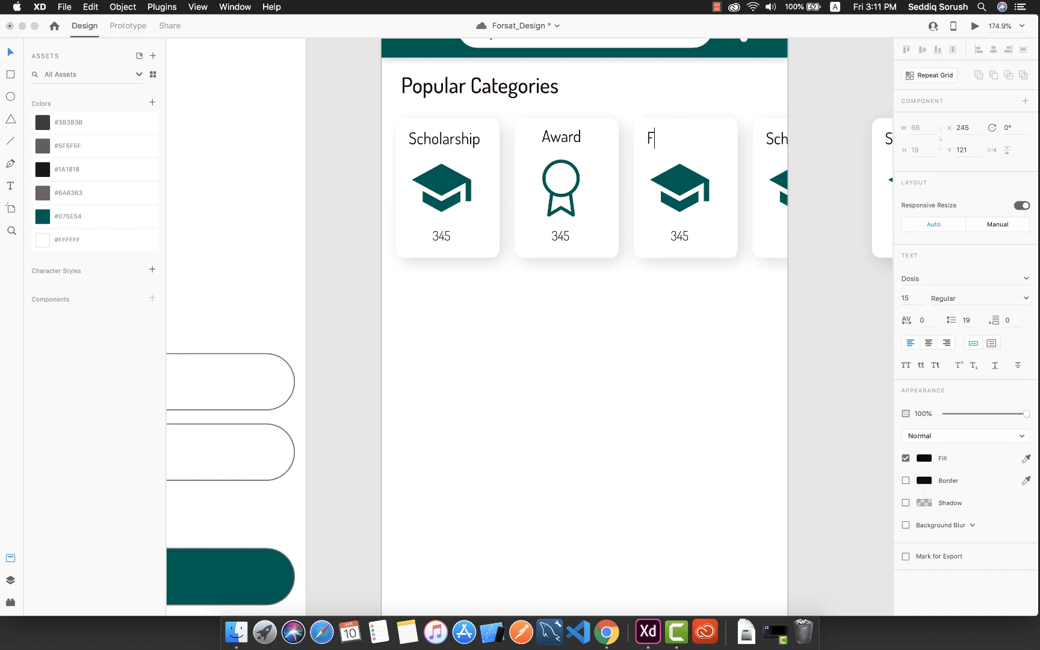
text(ellowships)
key(Escape)
key(Escape)
key(Escape)
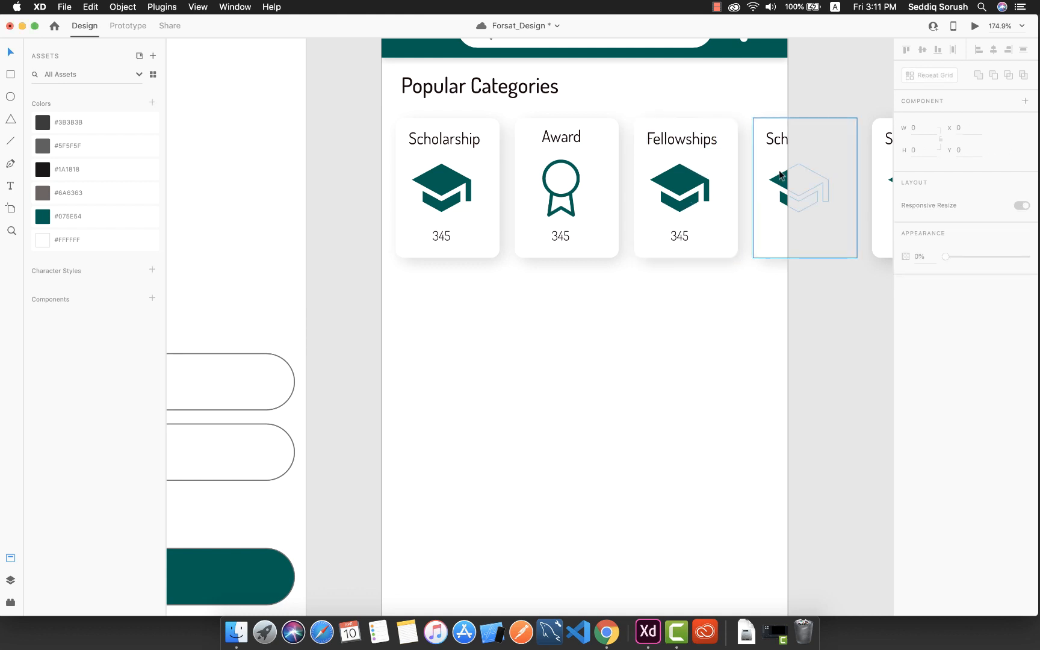
click(782, 136)
double_click(781, 137)
double_click(773, 138)
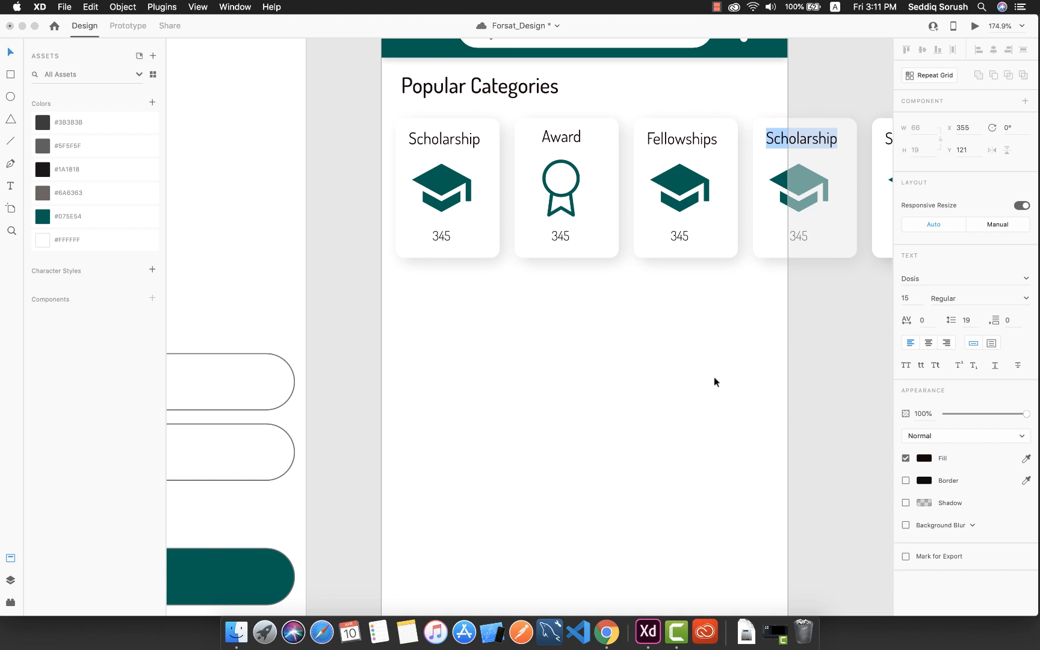
key(Escape)
Step: Preview the Home_Screen to check the row of category cards, and close the preview
scroll(674, 307, up, 2)
scroll(660, 364, up, 1)
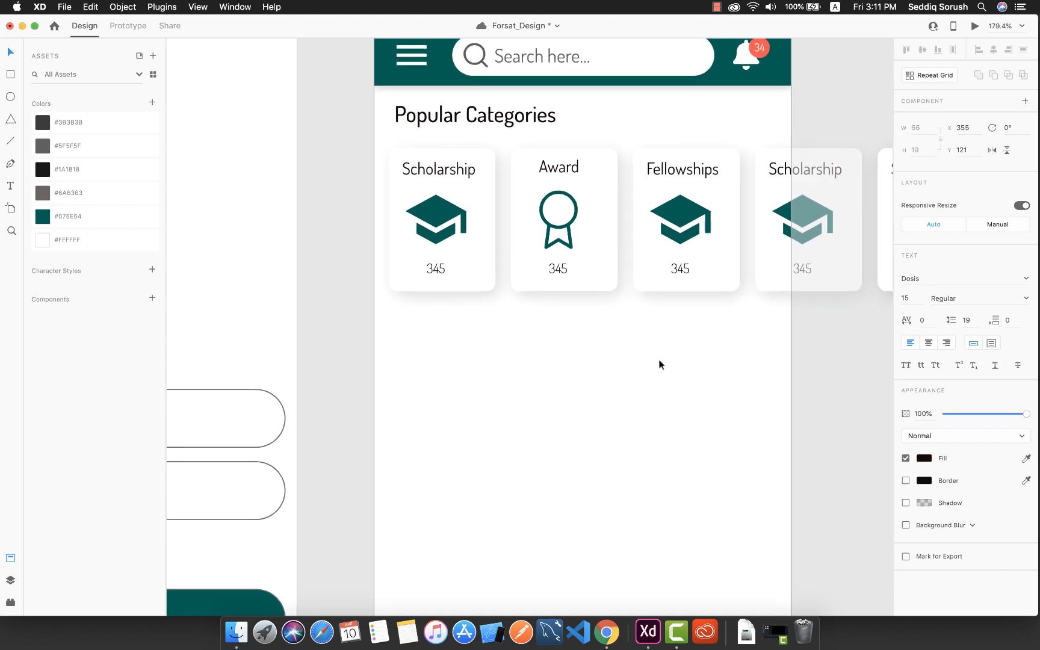
scroll(660, 364, down, 10)
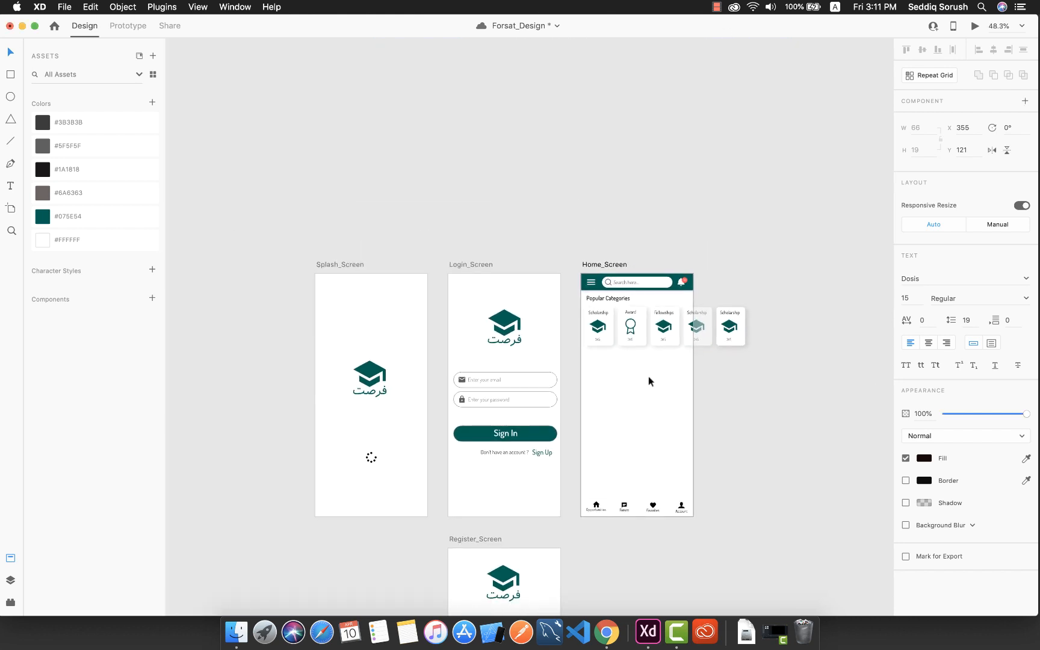
scroll(649, 376, up, 3)
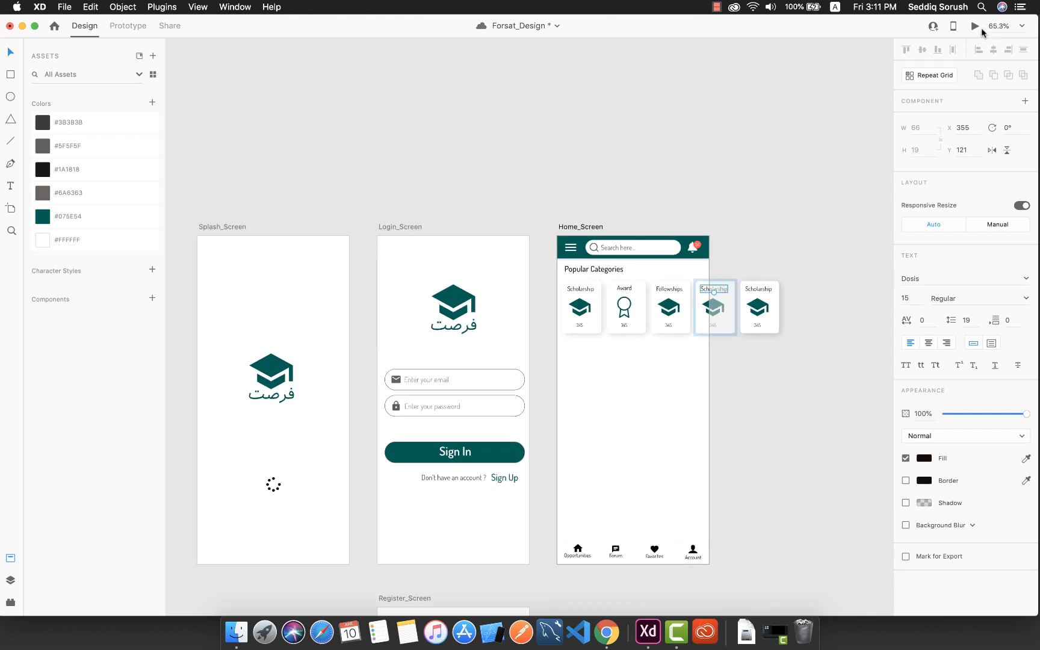
click(975, 27)
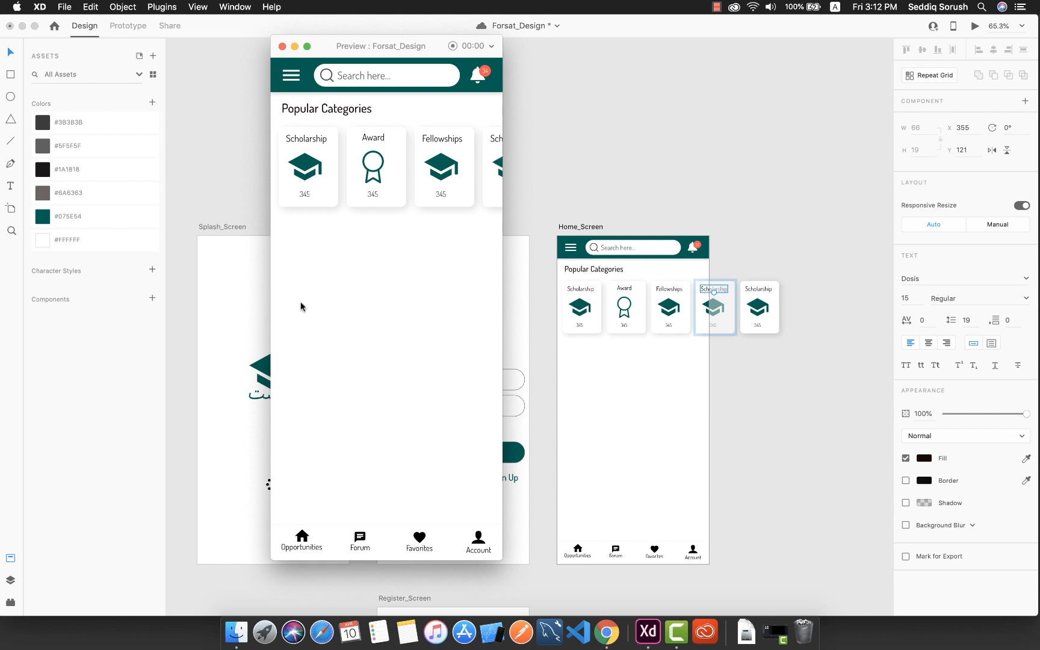
click(282, 46)
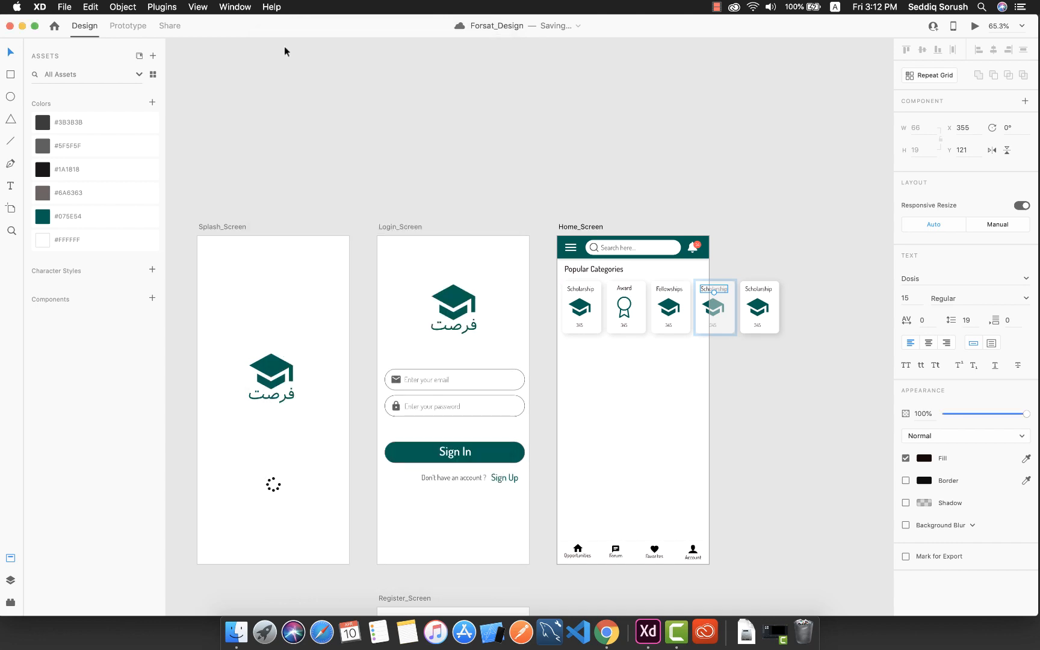
Step: Switch to the Forsat reference document, preview its home screen to examine the content below the category cards, and close the preview
scroll(643, 443, down, 5)
scroll(642, 442, down, 3)
scroll(642, 441, up, 6)
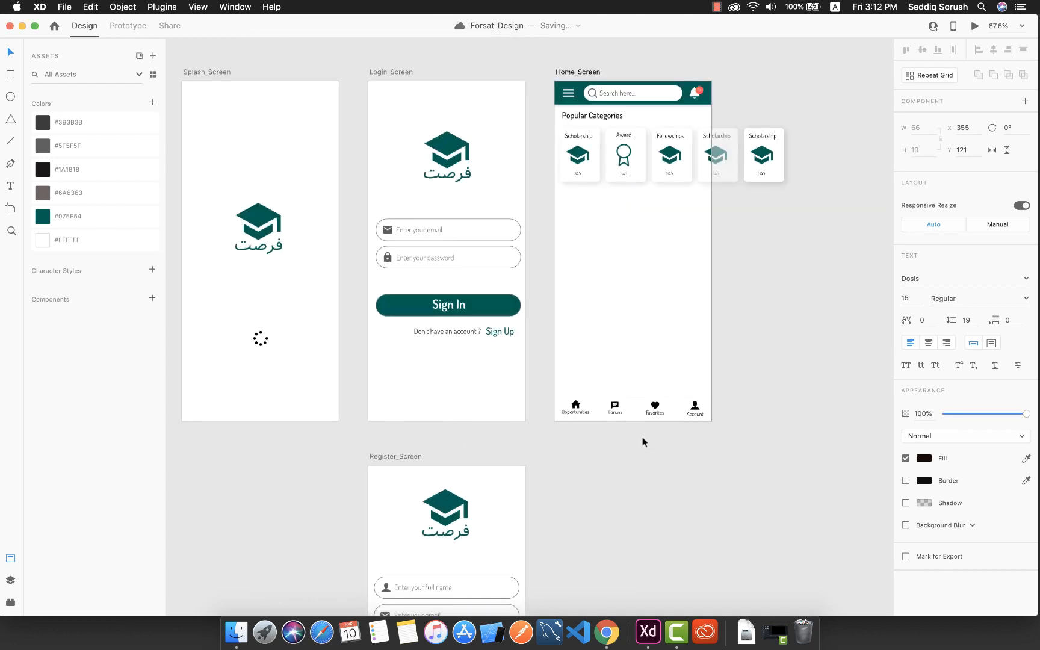
scroll(643, 442, down, 4)
key(ctrl+Right)
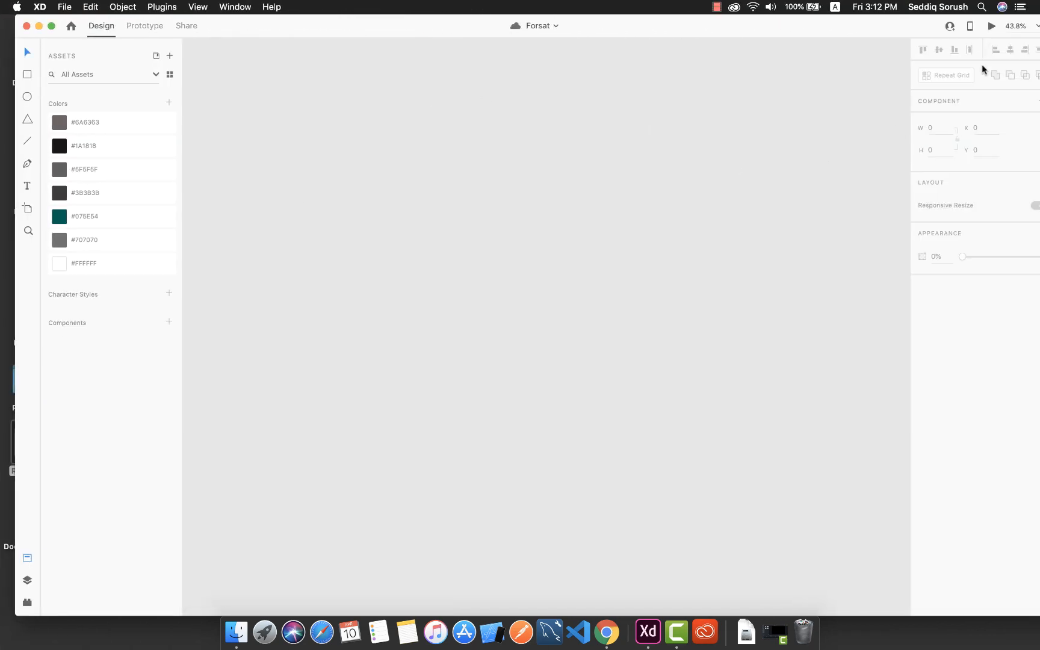
click(991, 26)
scroll(357, 306, down, 2)
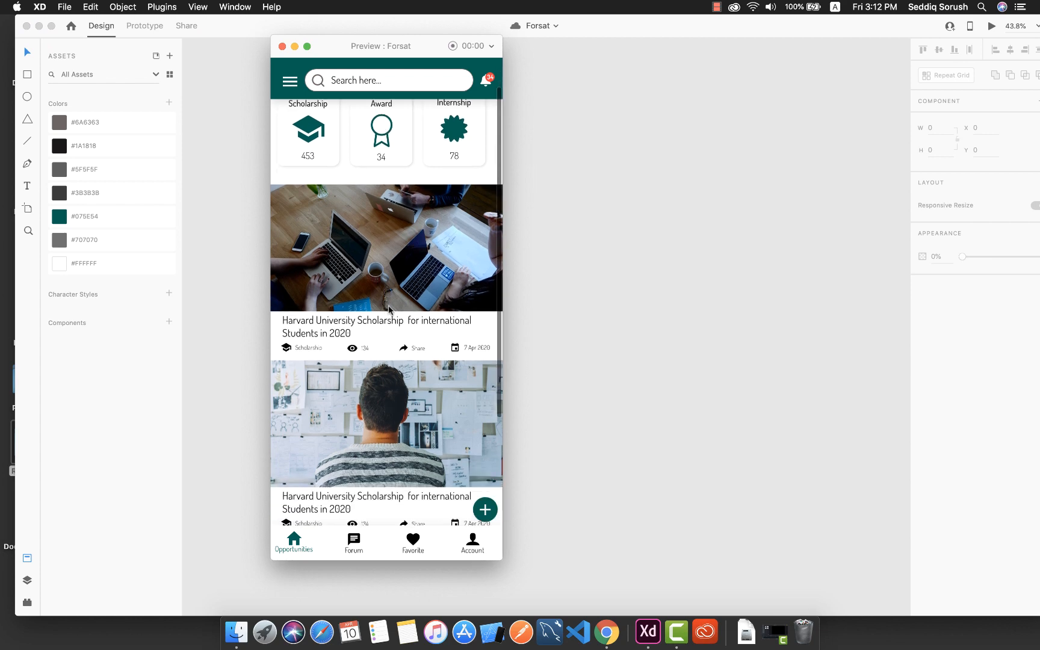
click(357, 306)
click(288, 77)
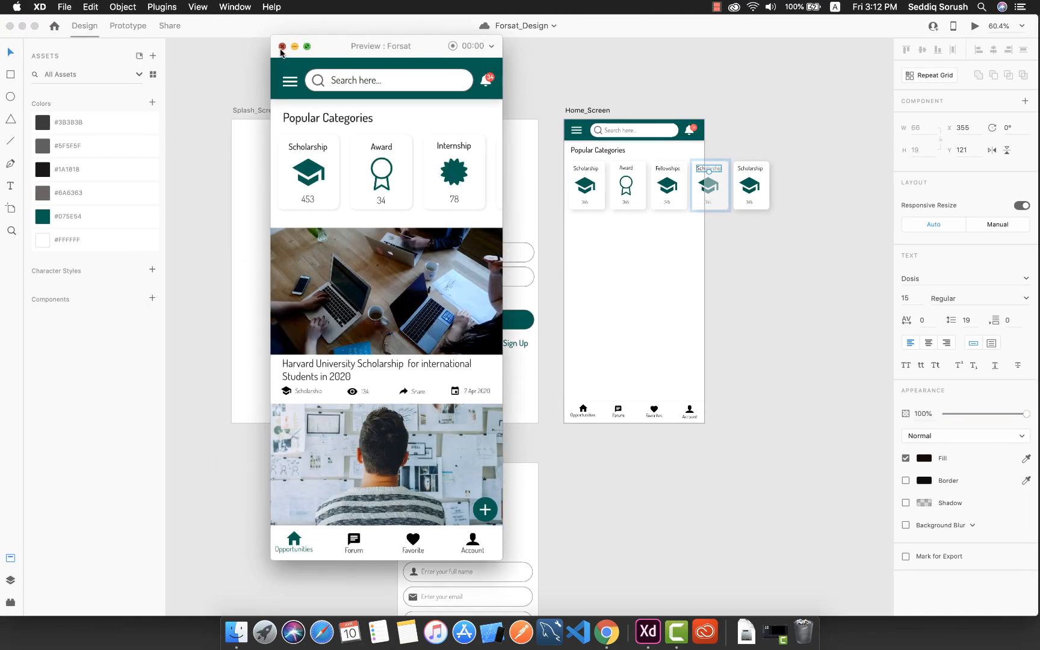
click(282, 46)
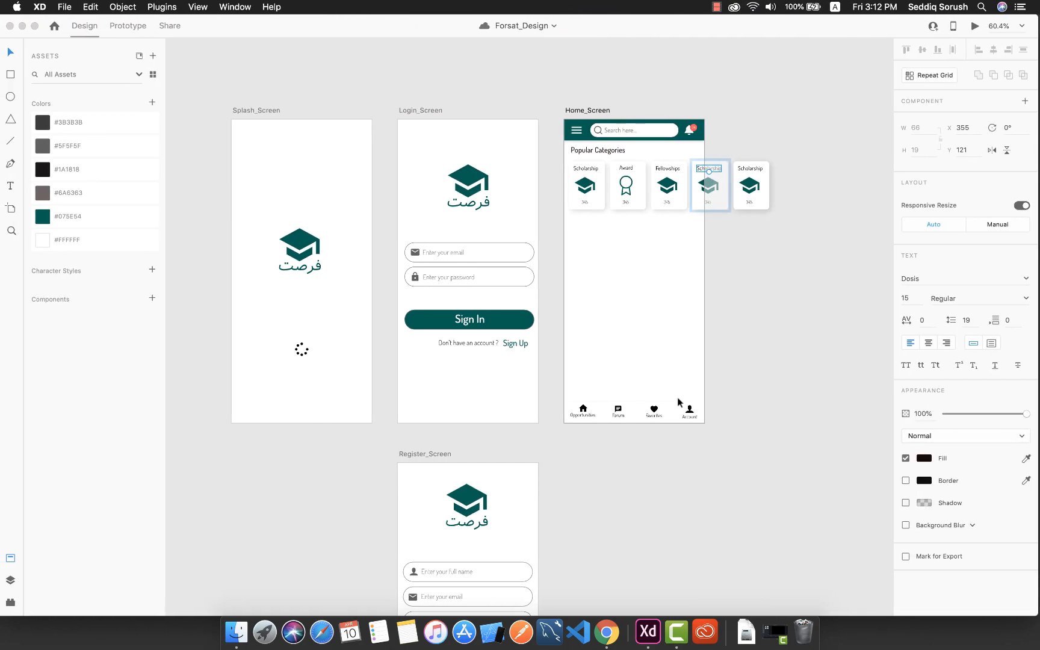
scroll(632, 392, up, 10)
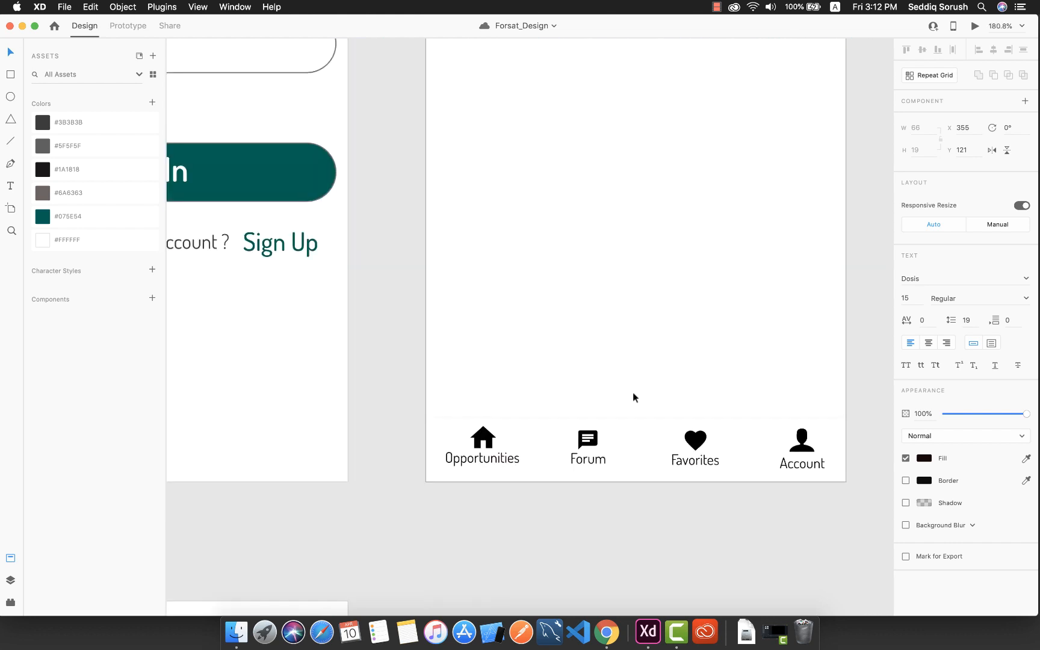
scroll(632, 391, down, 4)
scroll(632, 392, up, 5)
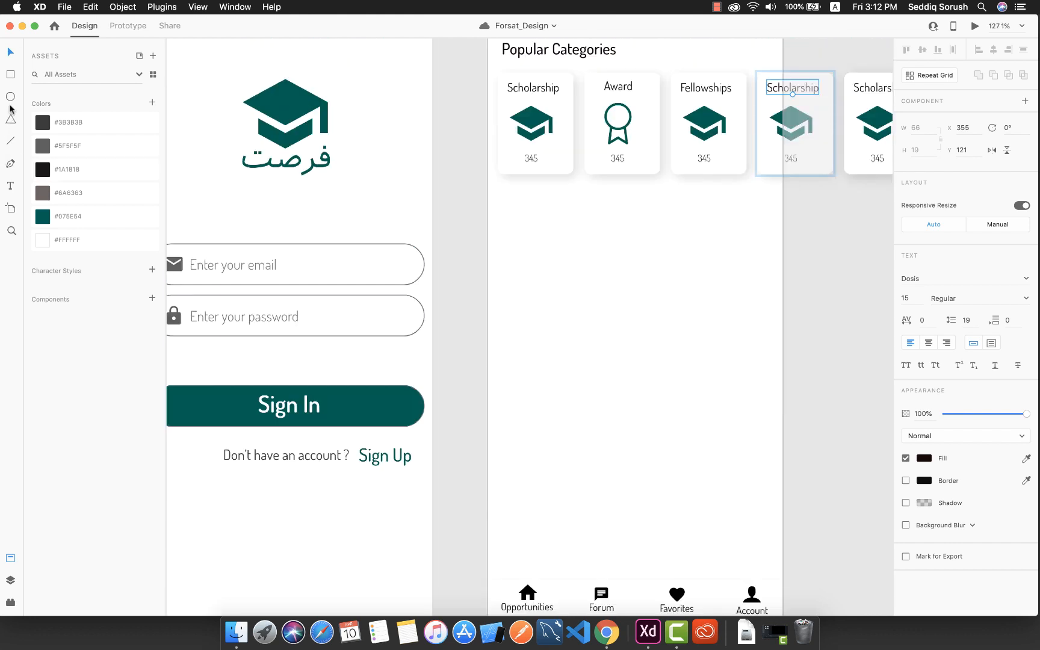
Step: Draw a full-width rectangle about 375 by 164 below the category cards on the Home_Screen
click(541, 238)
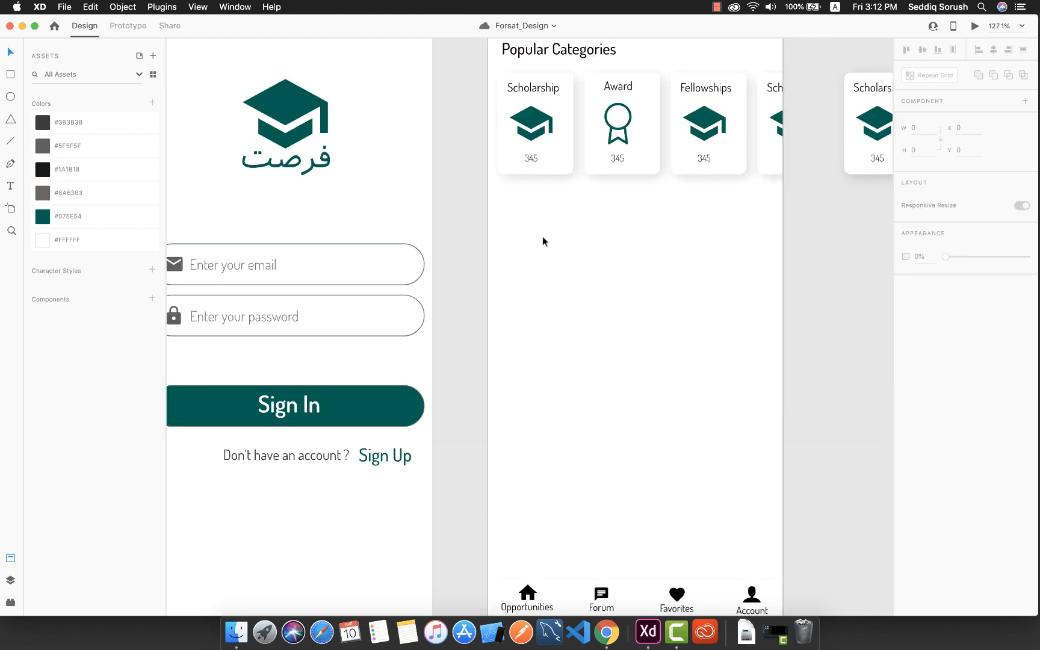
click(11, 75)
mouse_move(488, 194)
mouse_down()
mouse_move(534, 224)
mouse_move(784, 281)
mouse_move(783, 322)
mouse_up()
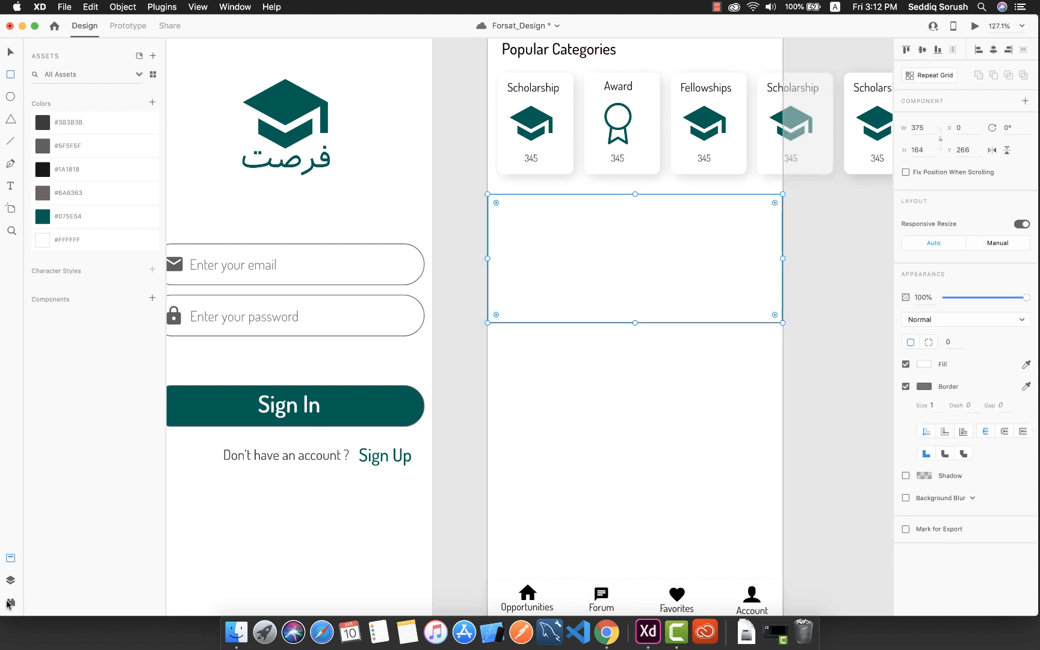
Step: Fill the rectangle with the photo of the red-threaded rakhi on light wood from the Icondrop by Iconscout plugin, imported as Comp Thumbnail
click(10, 603)
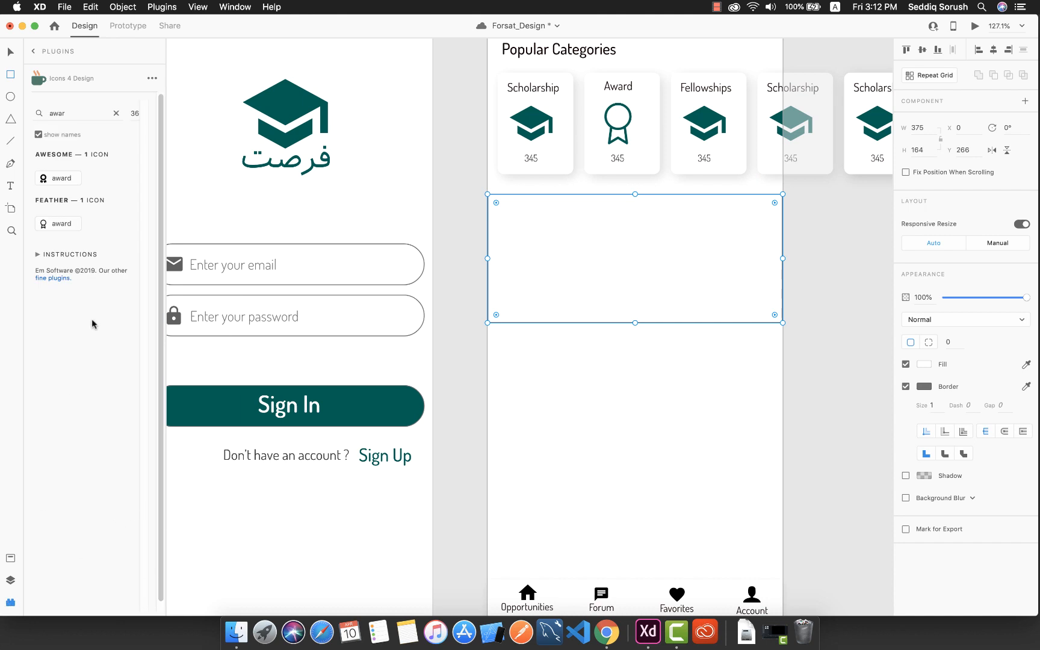
click(60, 51)
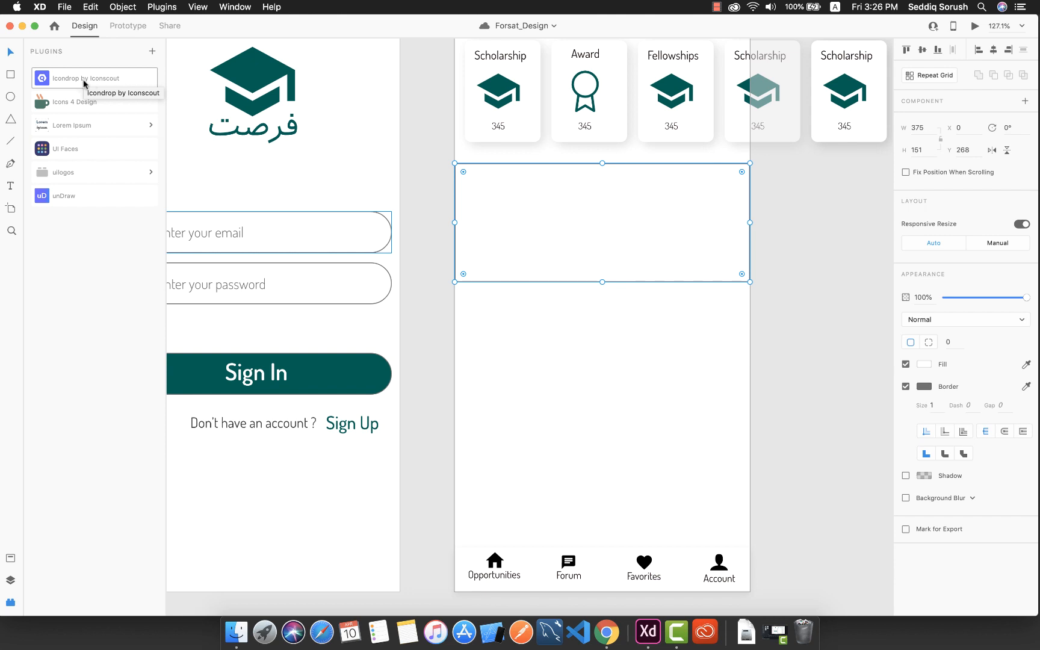
click(84, 83)
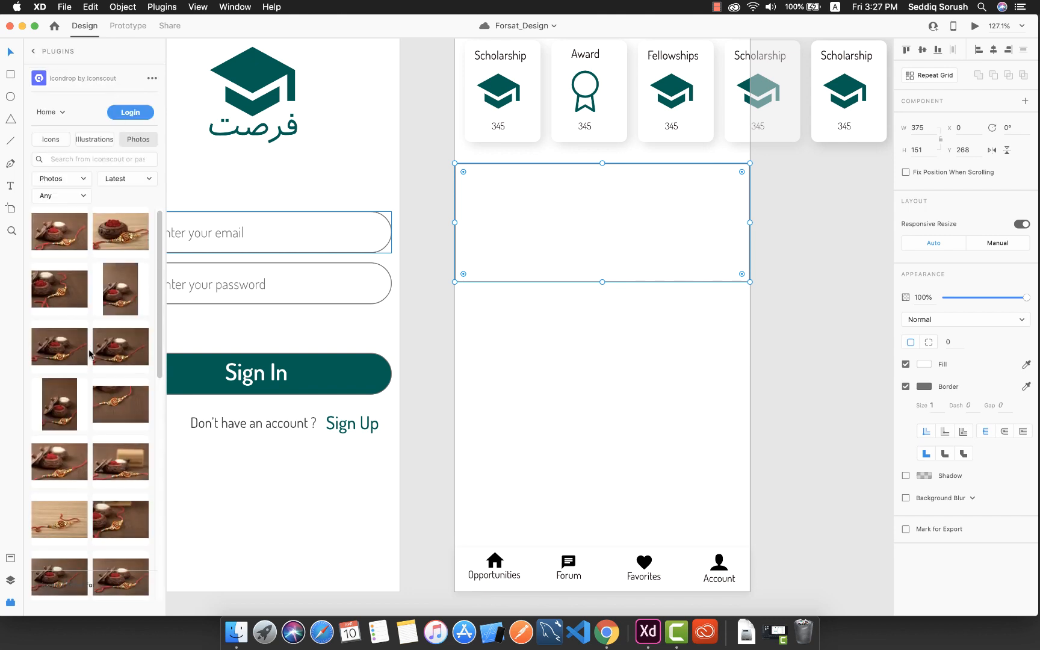
scroll(89, 358, down, 5)
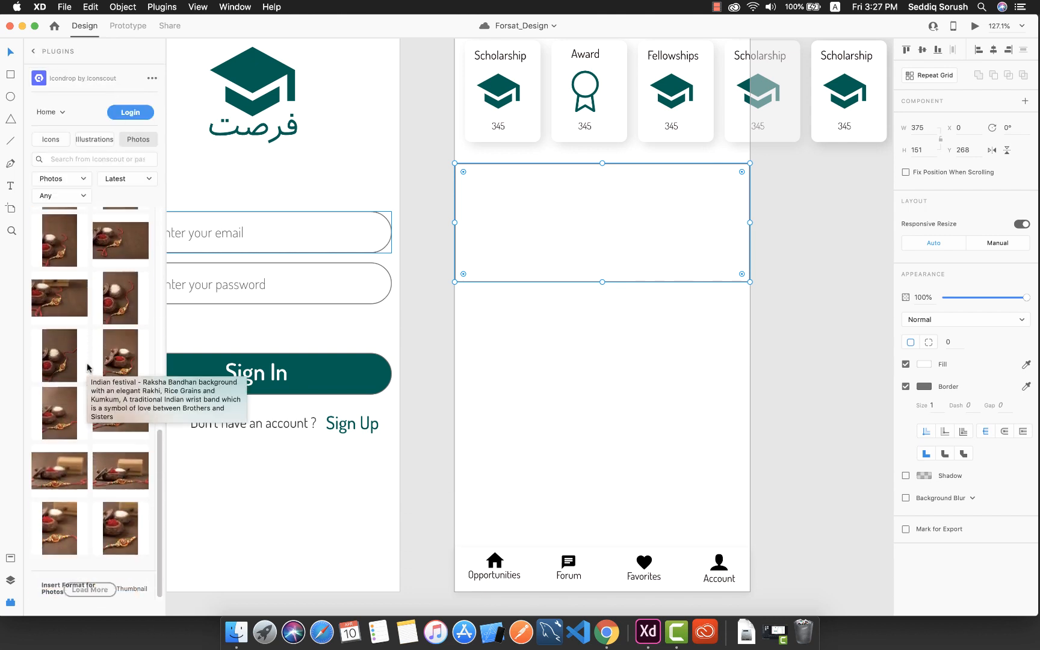
scroll(87, 367, up, 5)
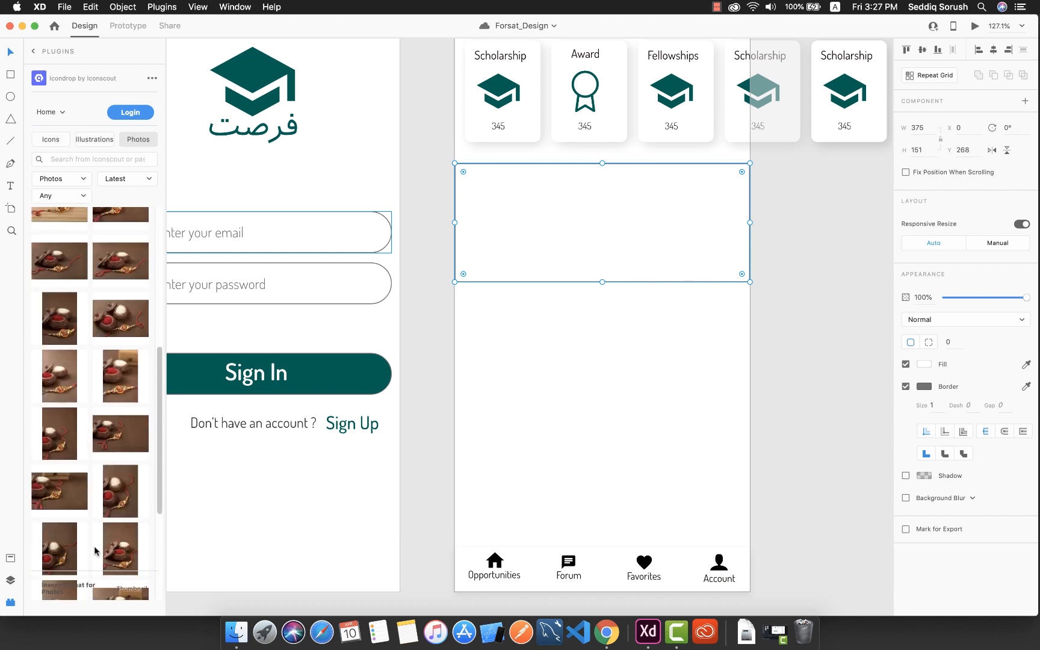
scroll(99, 490, down, 5)
scroll(99, 490, up, 3)
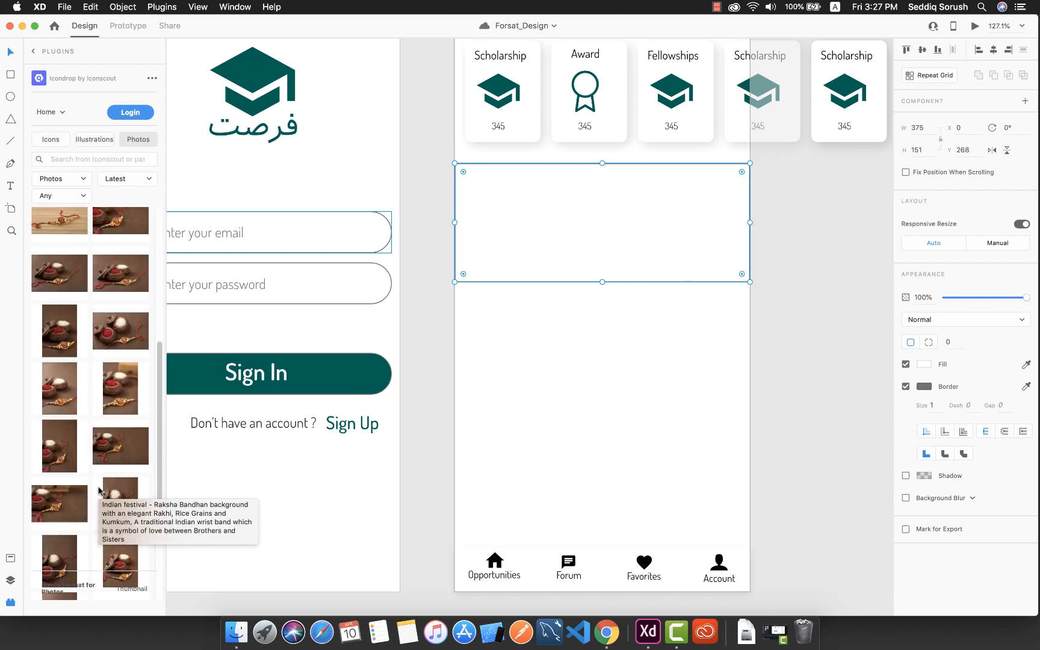
click(55, 232)
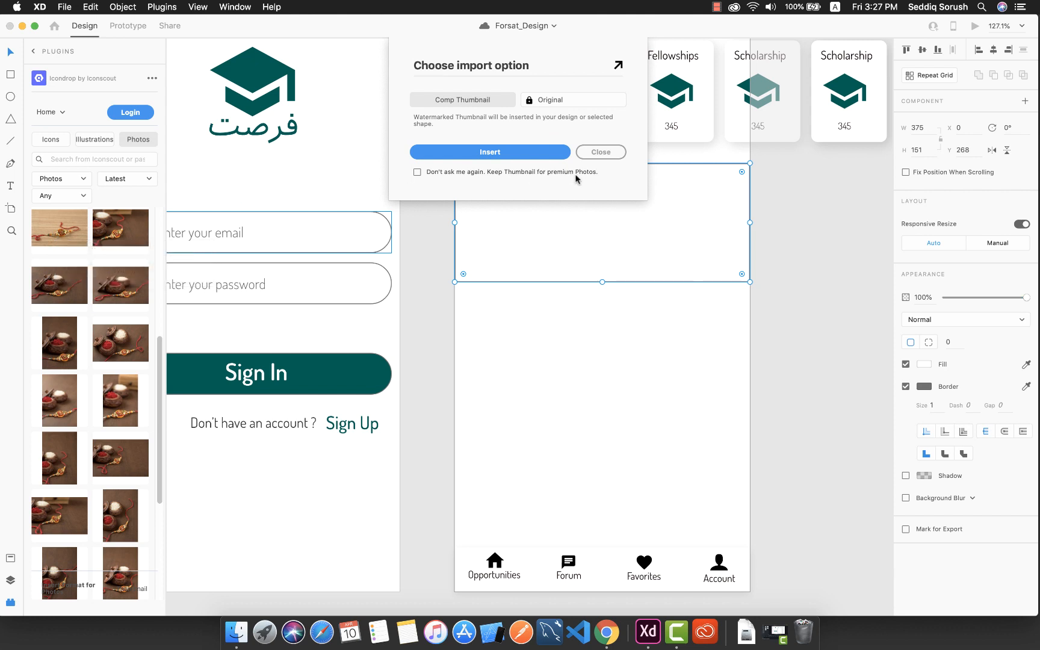
click(516, 153)
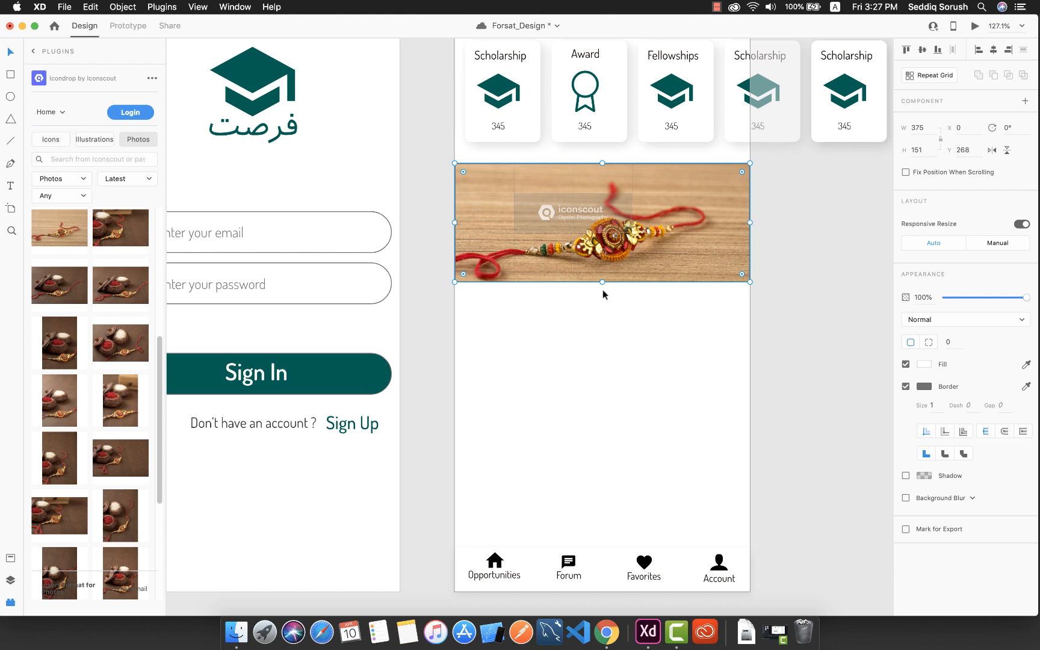
Step: Stretch the photo rectangle downward to a height of about 191
drag(601, 283, 599, 313)
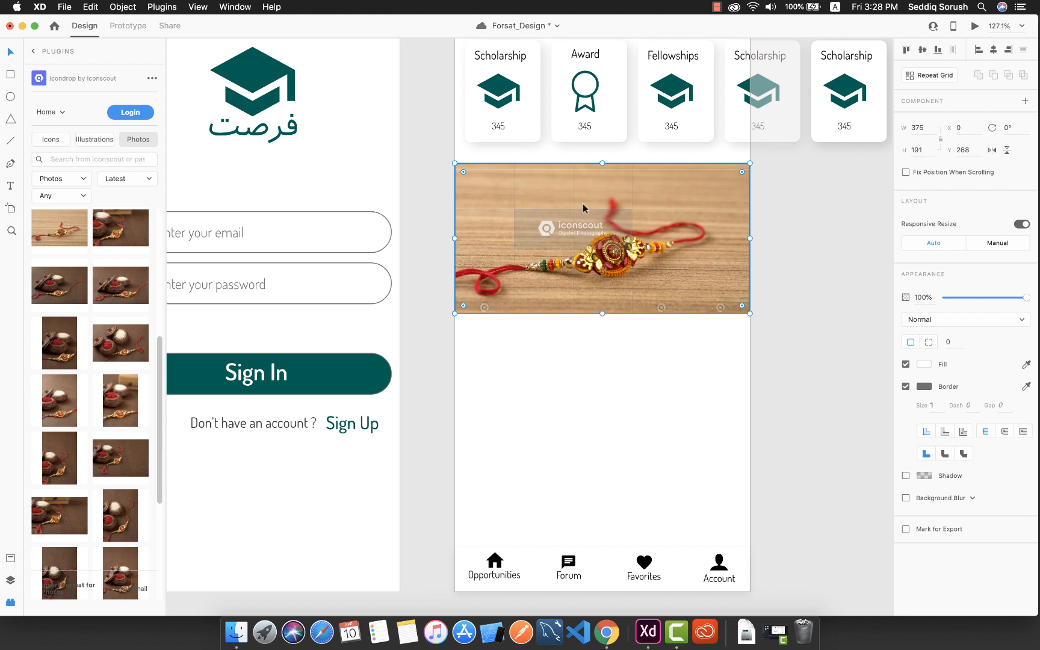
scroll(551, 278, down, 2)
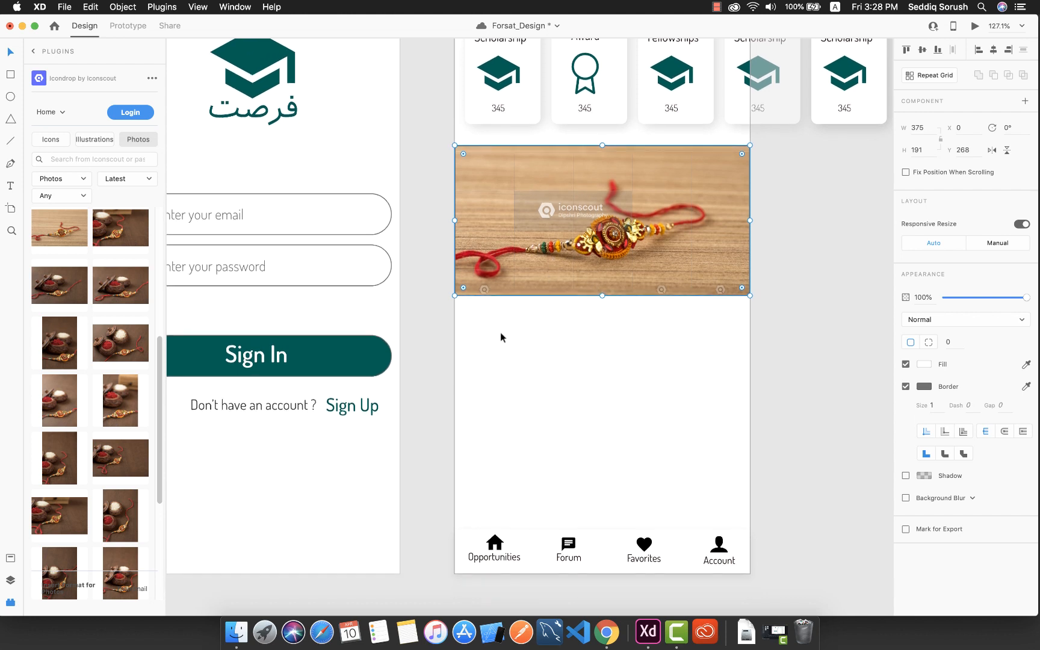
click(507, 313)
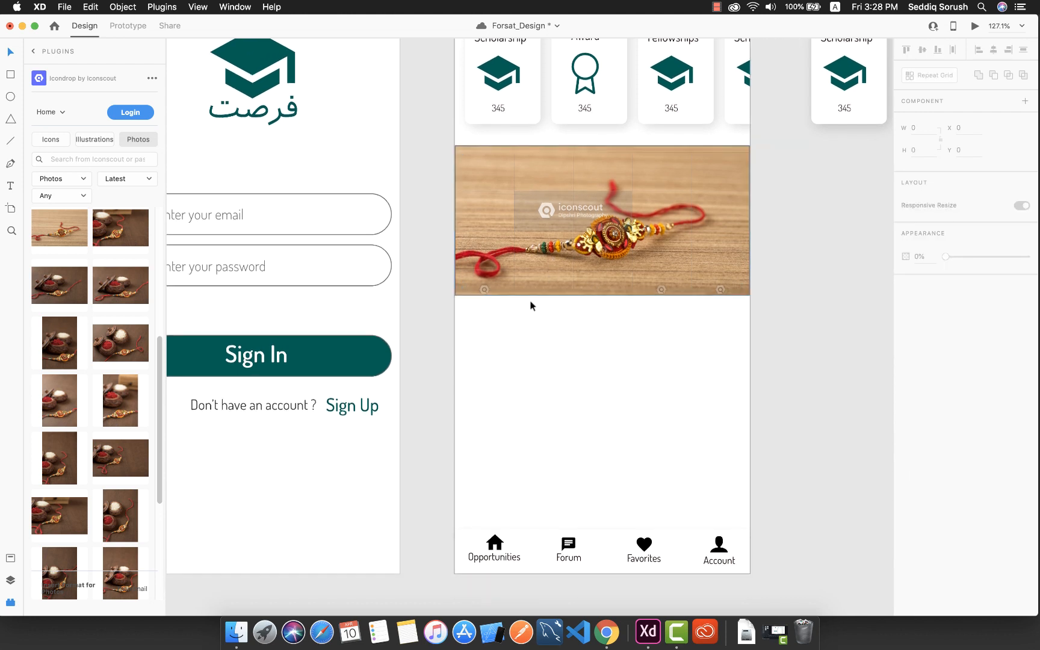
Step: Switch to the Forsat reference document and preview its home screen to examine the title and details row under the post photo
key(ctrl+Right)
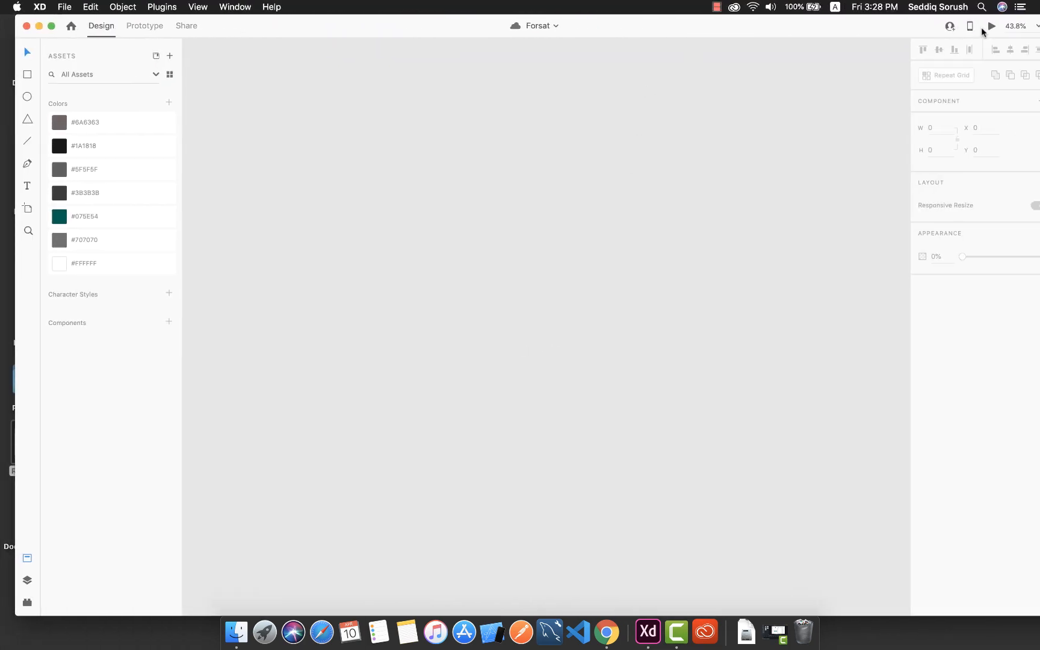
click(990, 26)
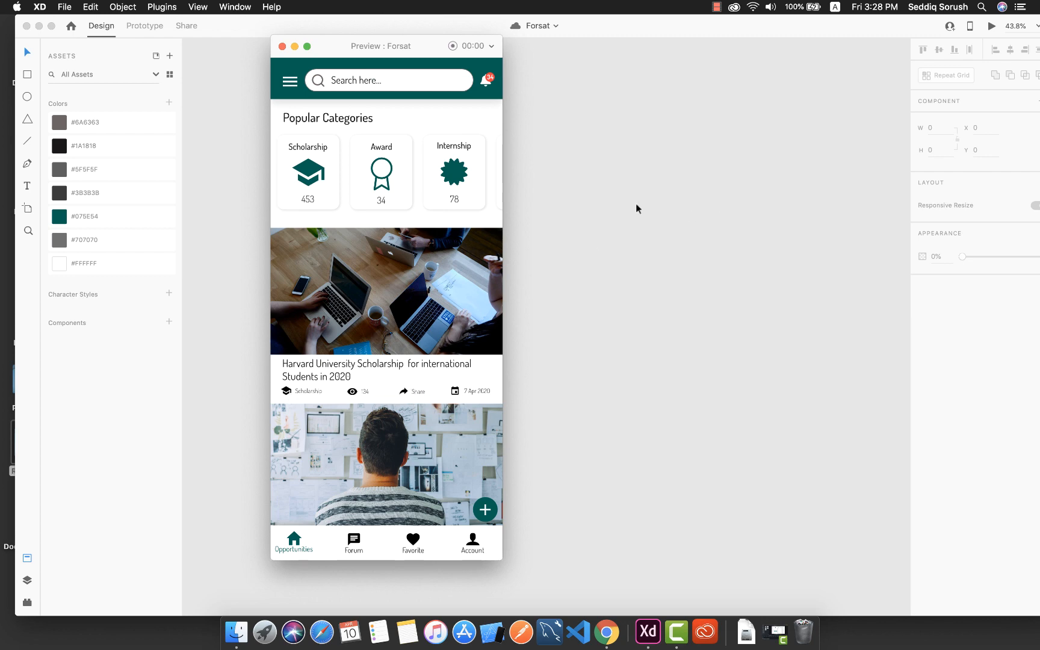
key(ctrl+Left)
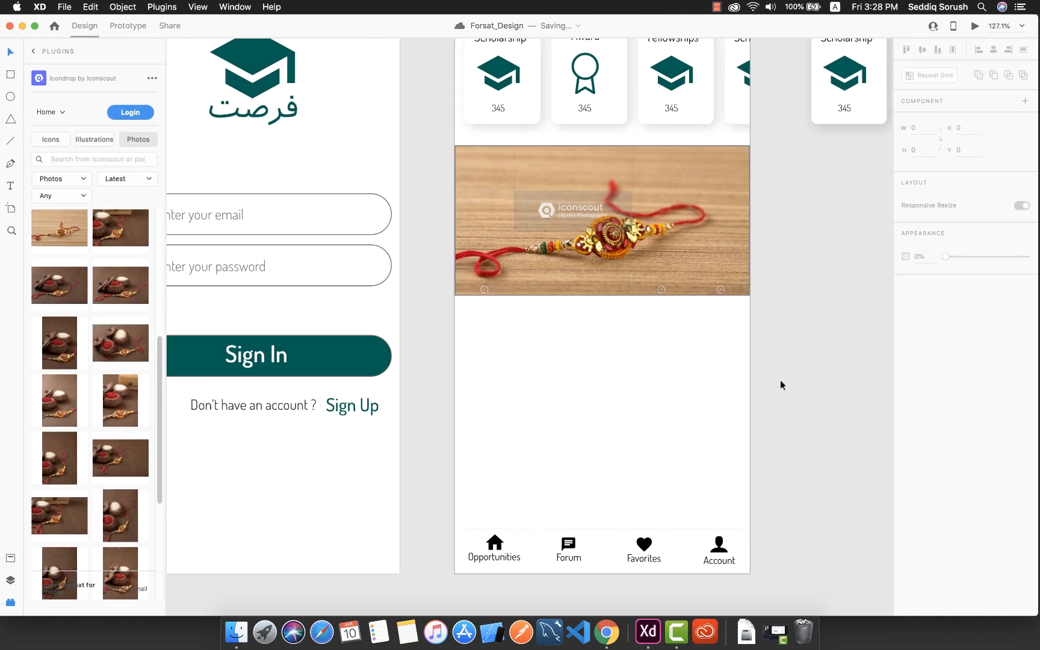
key(ctrl+Right)
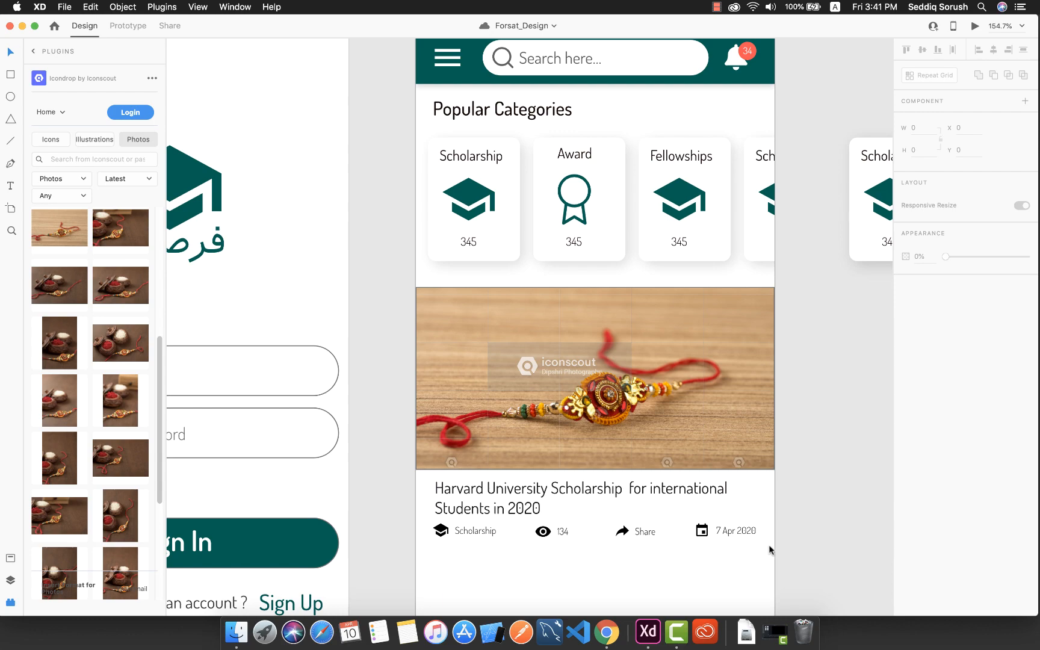
Step: Turn the post's photo, title and details row into a Repeat Grid and extend it downward to a height of about 390
drag(769, 545, 414, 293)
scroll(704, 383, down, 2)
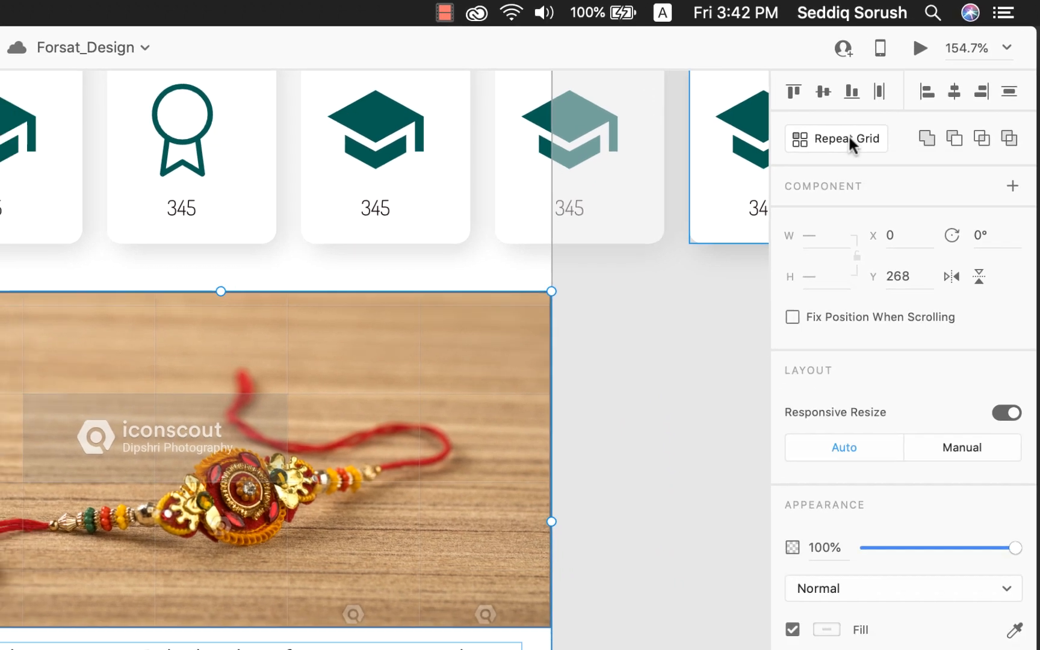
click(853, 149)
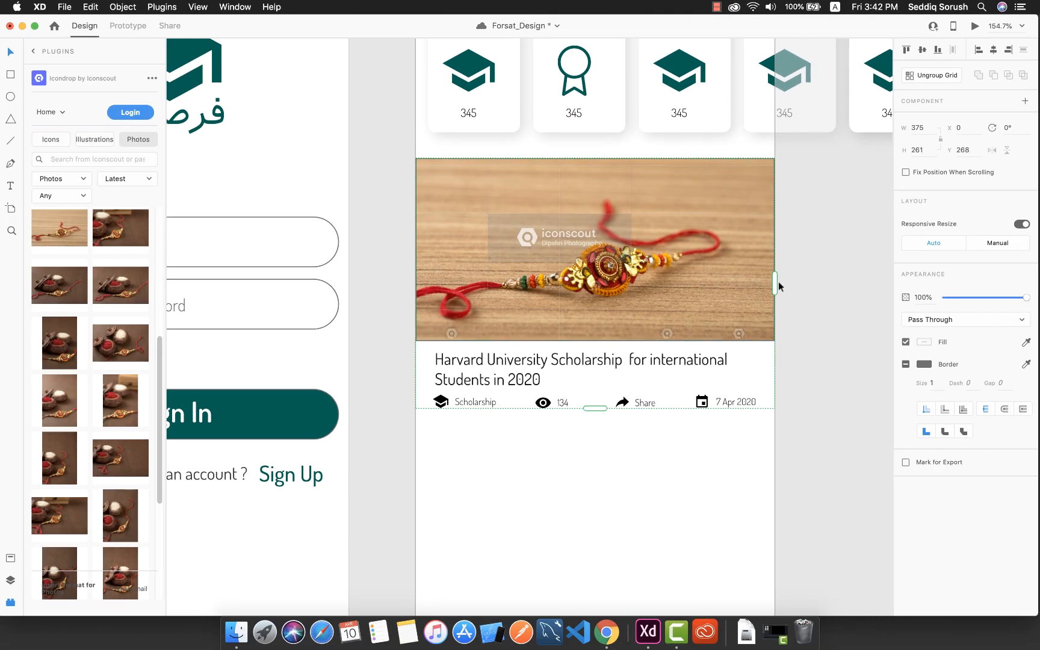
drag(599, 413, 595, 530)
scroll(597, 515, down, 5)
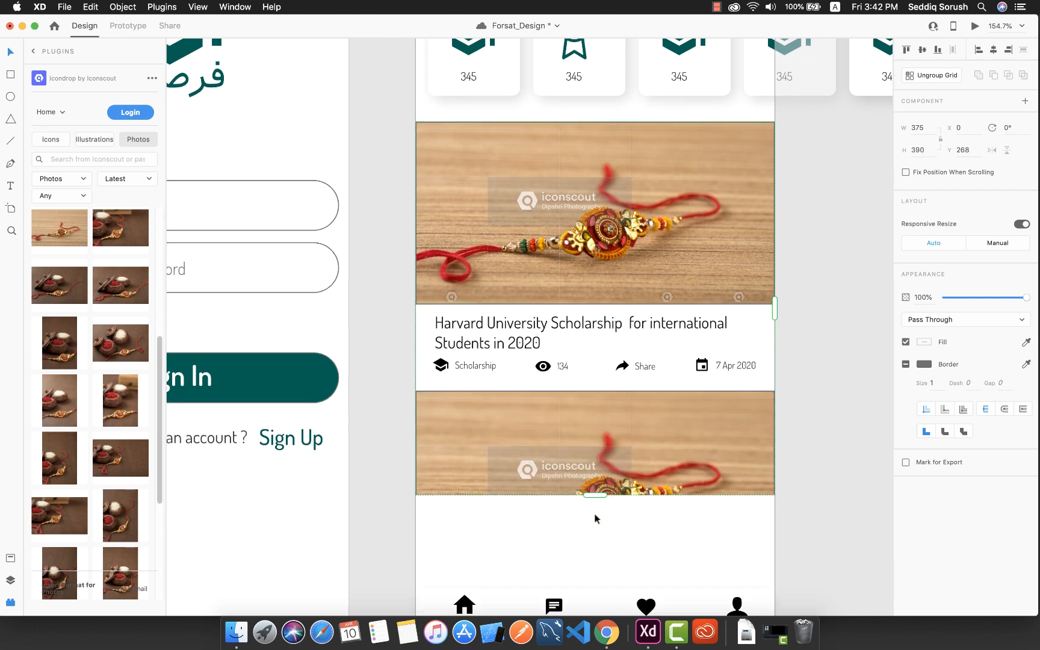
Step: Extend the post Repeat Grid past the artboard's lower edge to a height of about 1121, adding further posts
drag(600, 380, 600, 556)
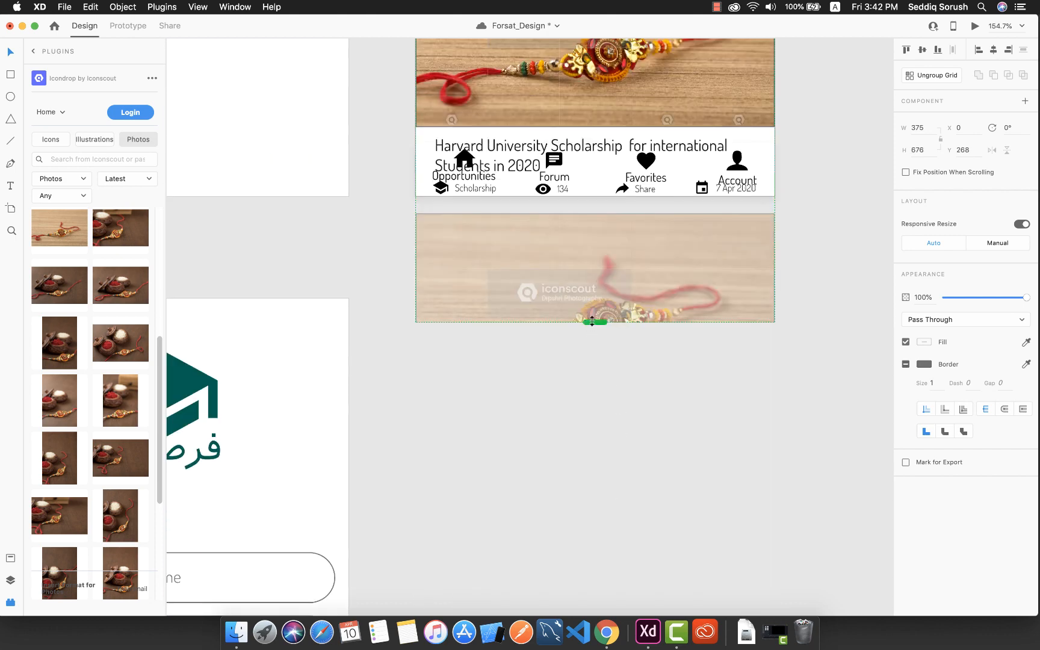
drag(596, 322, 594, 589)
scroll(600, 560, down, 8)
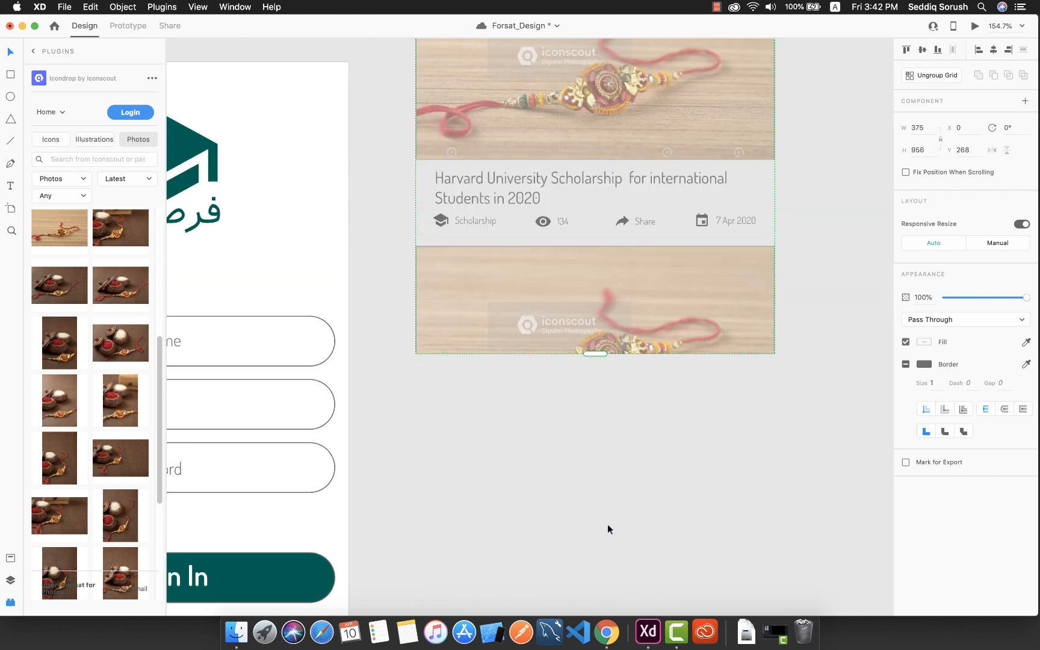
drag(593, 354, 595, 513)
scroll(607, 472, up, 8)
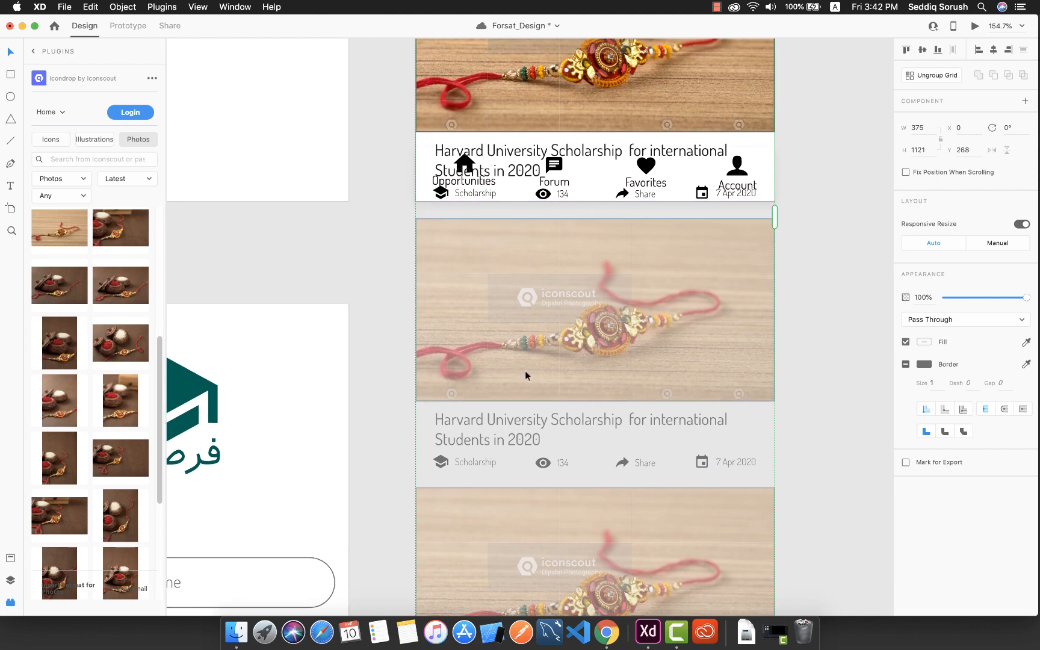
scroll(531, 386, down, 2)
scroll(532, 389, up, 2)
scroll(530, 383, up, 20)
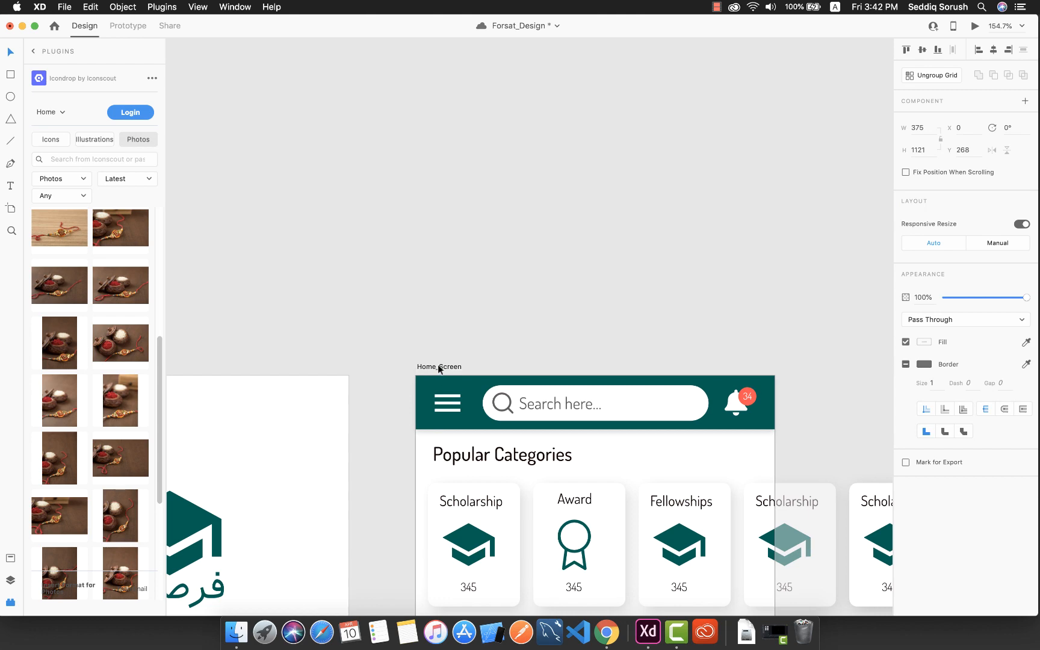
Step: Select the Home_Screen artboard and lengthen it downward to a height of about 968
click(439, 367)
scroll(612, 372, down, 8)
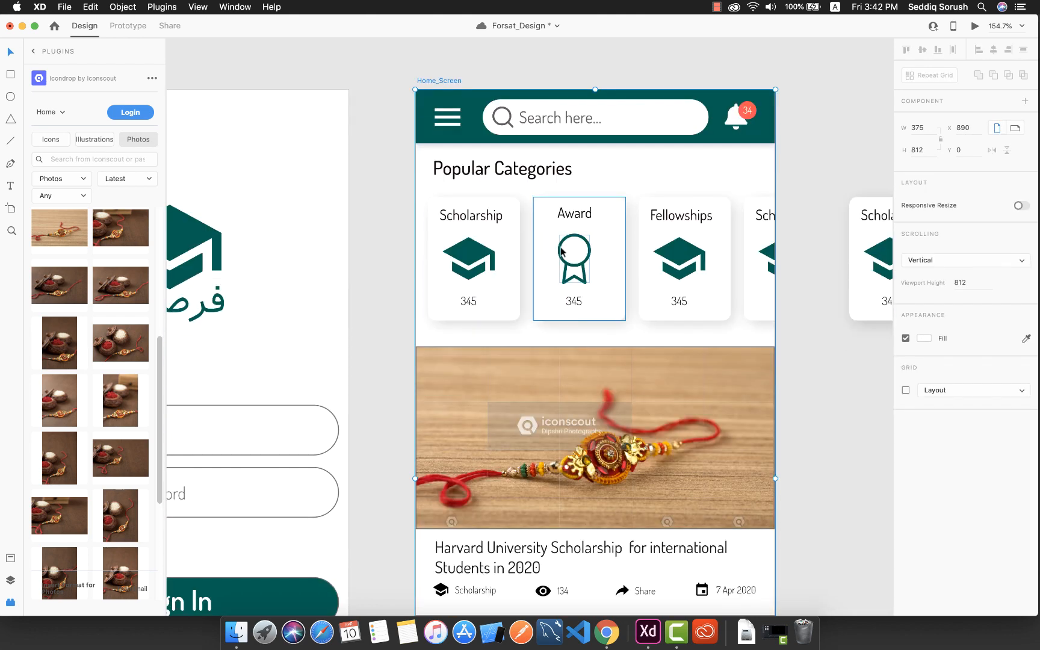
scroll(556, 453, down, 10)
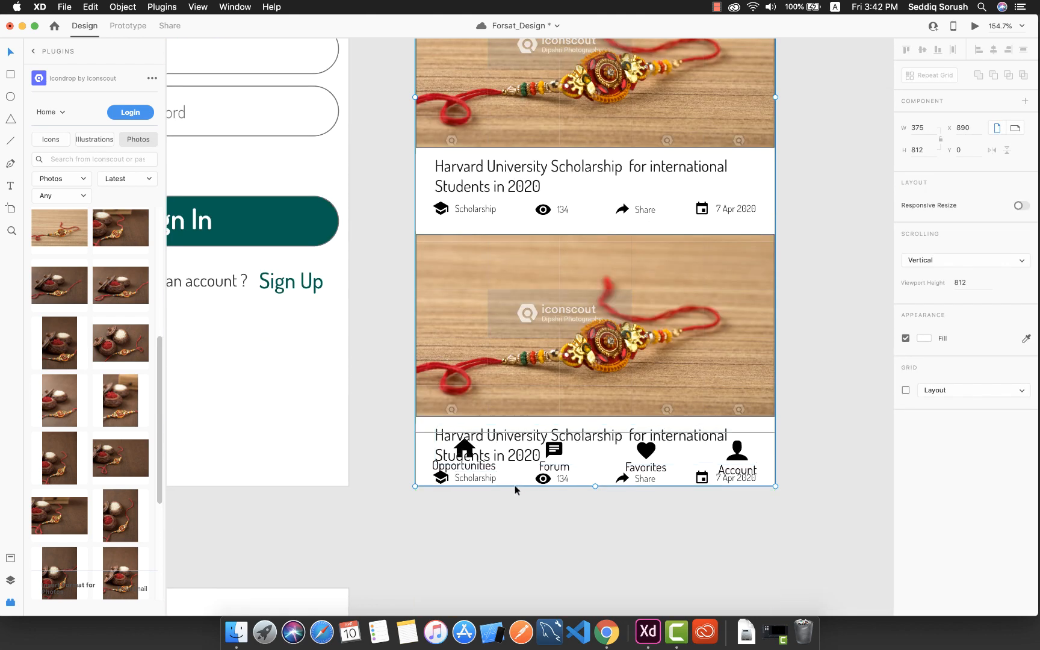
scroll(547, 550, down, 3)
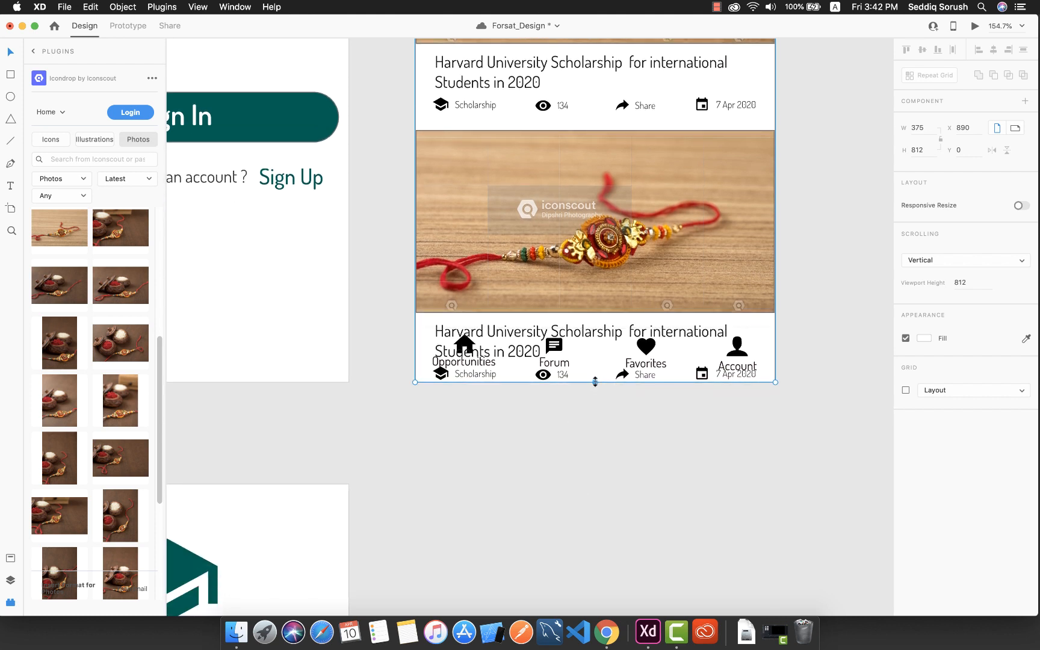
drag(596, 383, 593, 530)
scroll(595, 475, down, 3)
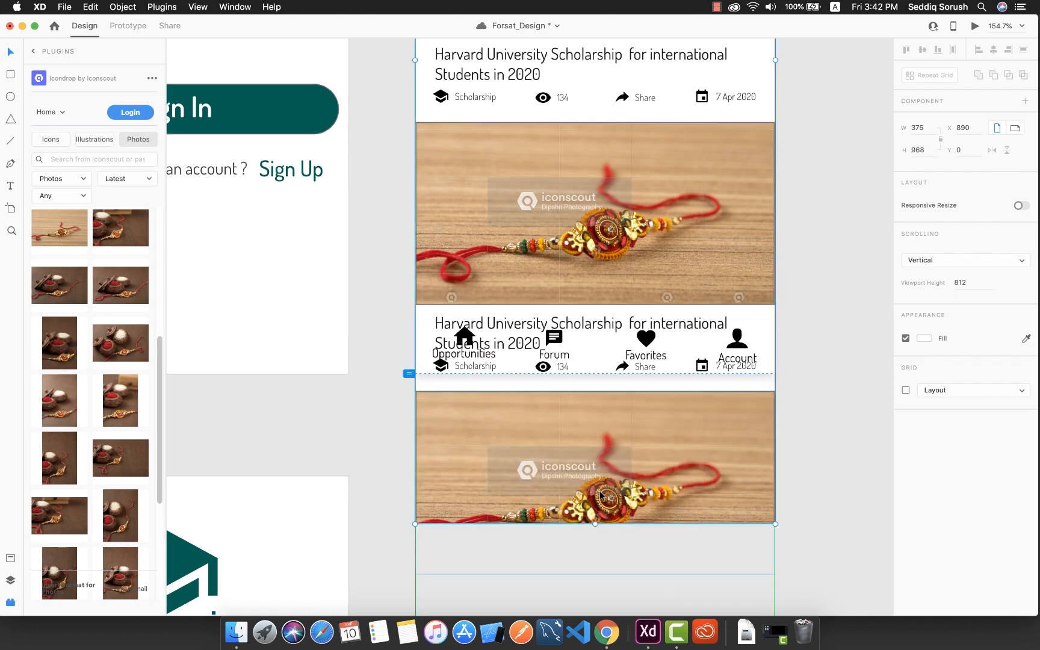
Step: Lengthen the Home_Screen artboard further to a height of about 1438, enclosing all repeated posts with some space below the last one
scroll(515, 275, up, 5)
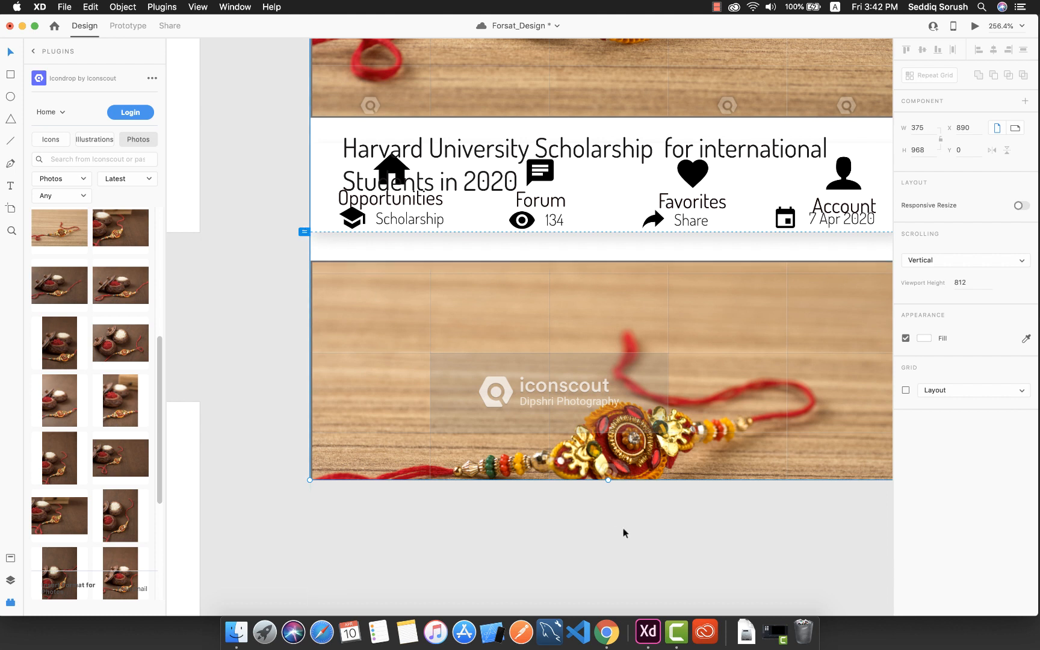
scroll(623, 530, down, 2)
drag(606, 446, 607, 570)
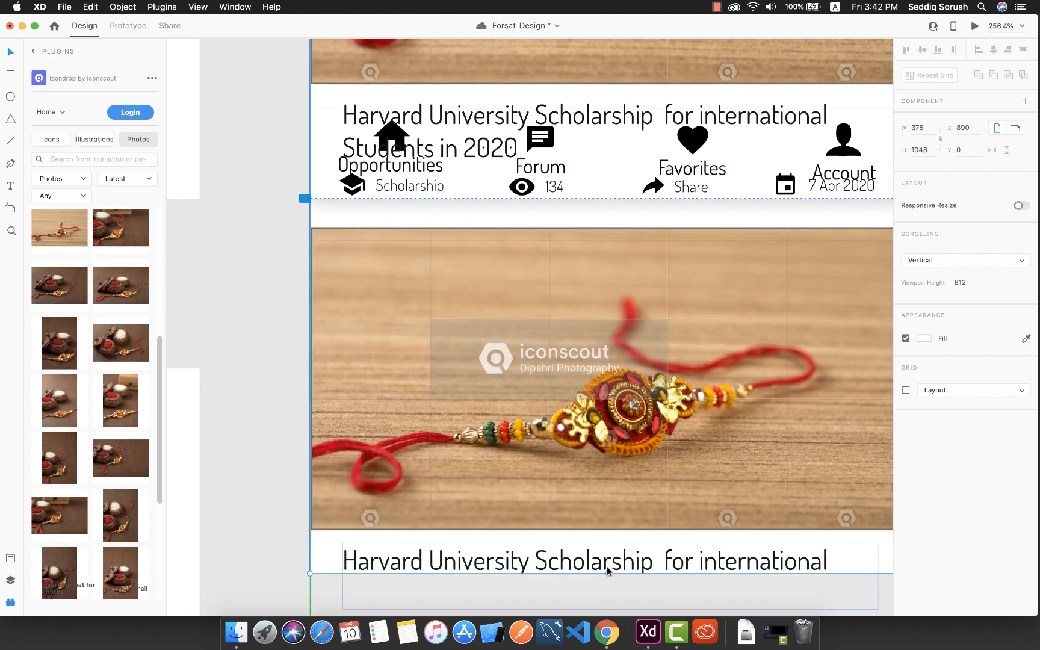
scroll(605, 516, down, 10)
drag(609, 272, 608, 582)
scroll(603, 456, down, 8)
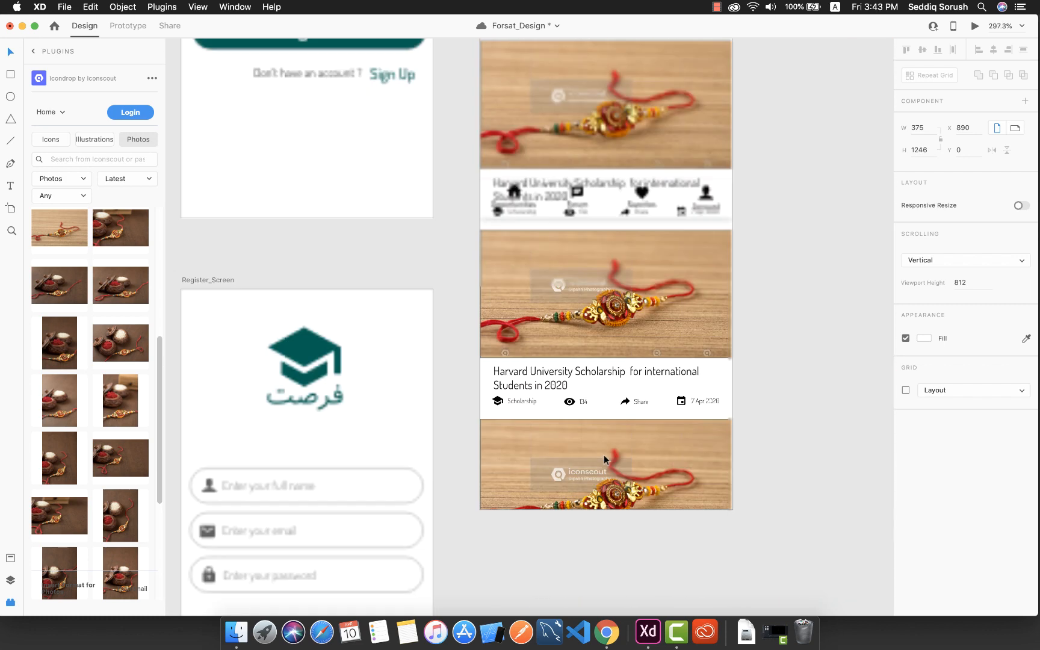
drag(606, 507, 608, 614)
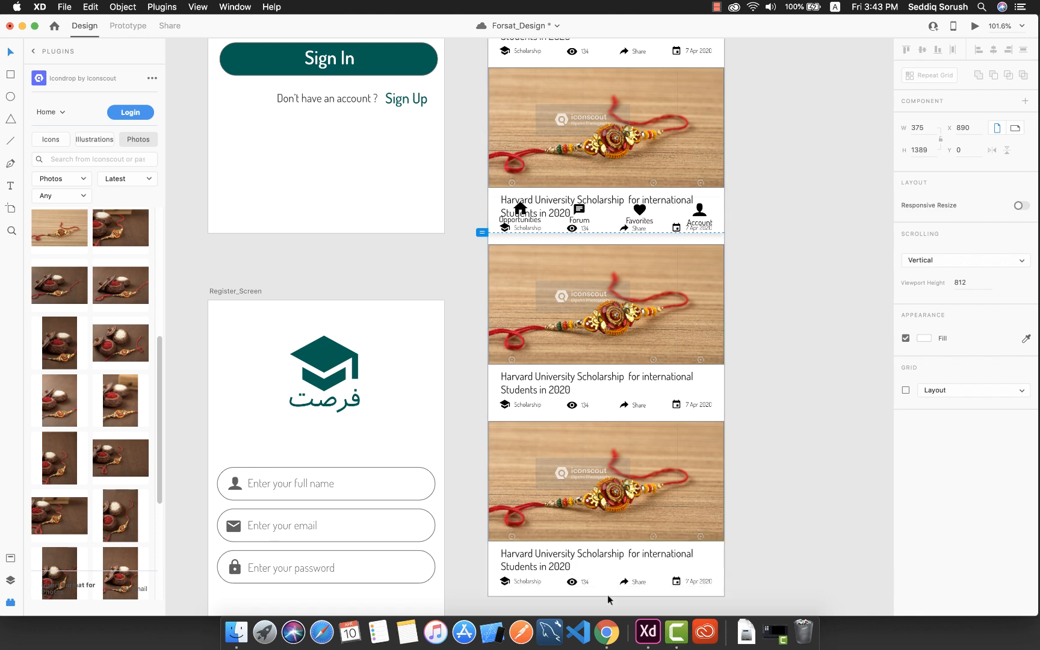
scroll(611, 572, down, 4)
mouse_move(607, 495)
mouse_down()
mouse_move(609, 531)
mouse_move(612, 503)
mouse_up()
scroll(650, 363, up, 8)
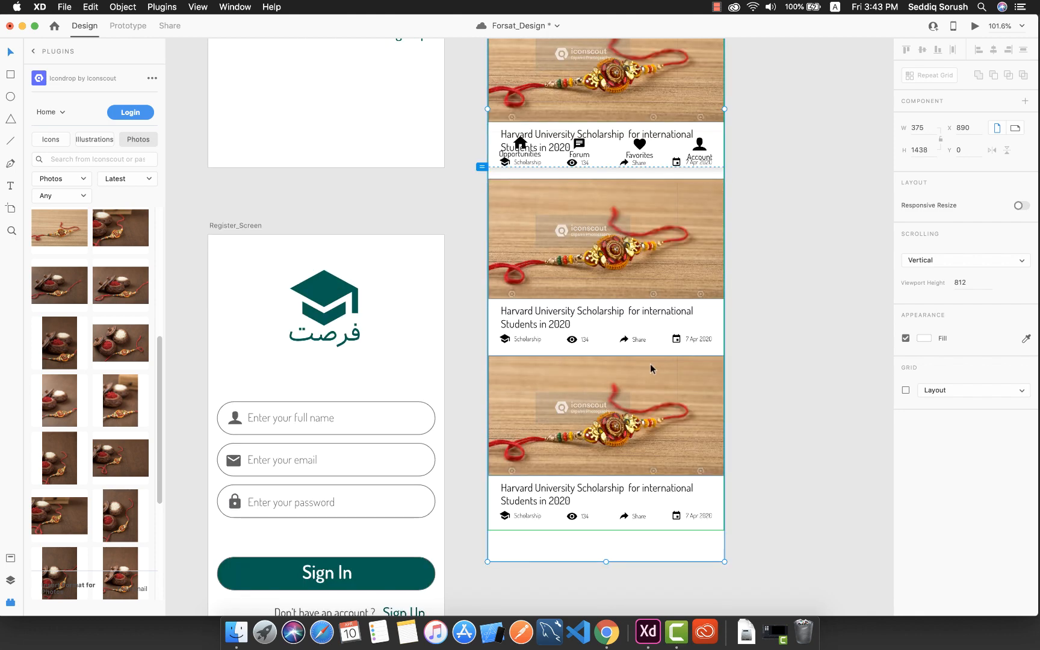
Step: Preview the Home_Screen and scroll through the whole post list to examine how the bottom navigation bar behaves, then close the preview
scroll(639, 399, up, 2)
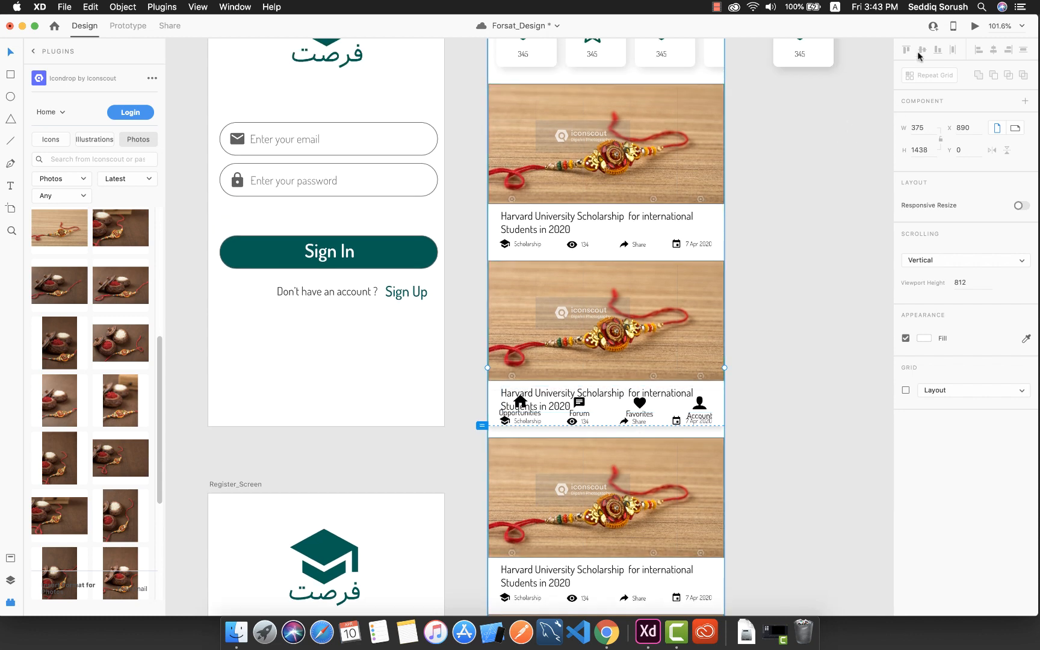
click(974, 27)
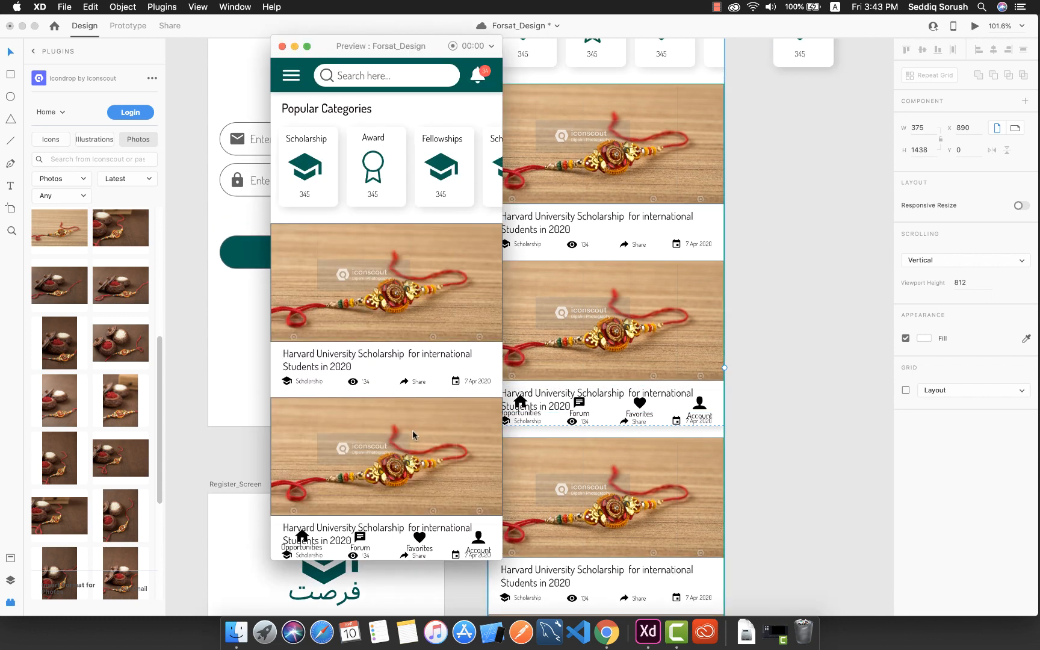
scroll(414, 333, down, 4)
scroll(426, 257, up, 4)
scroll(427, 297, down, 5)
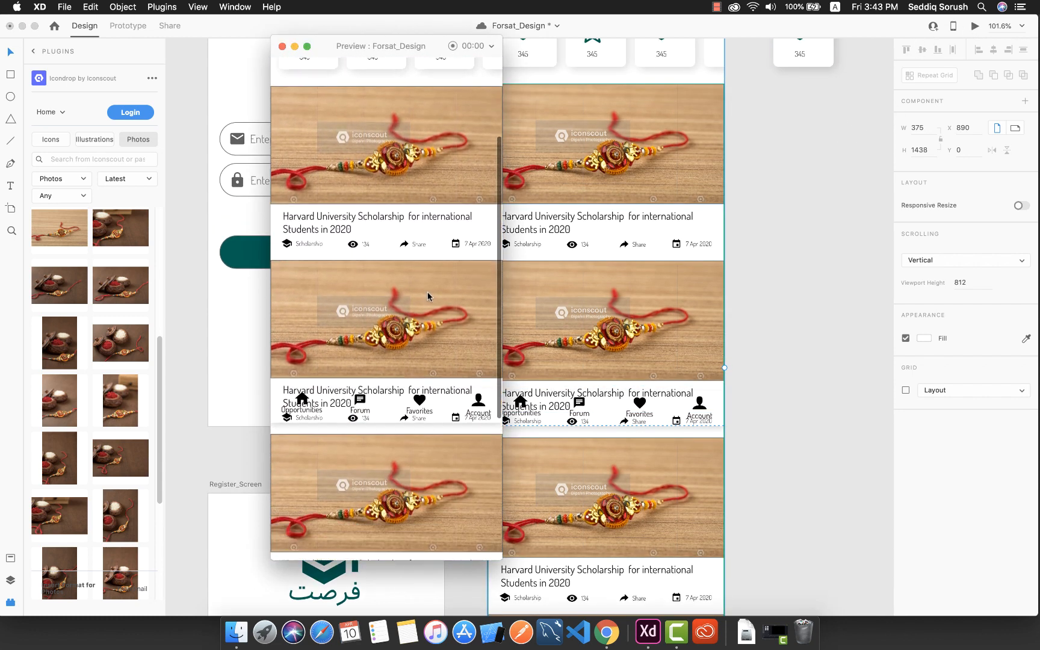
scroll(428, 287, up, 5)
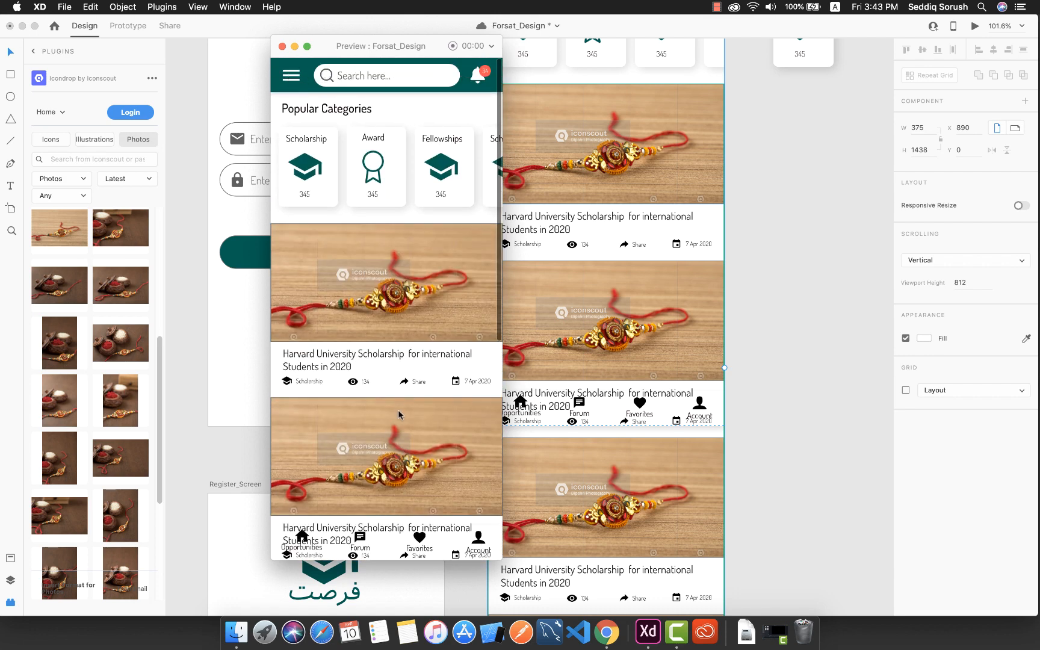
scroll(398, 414, down, 5)
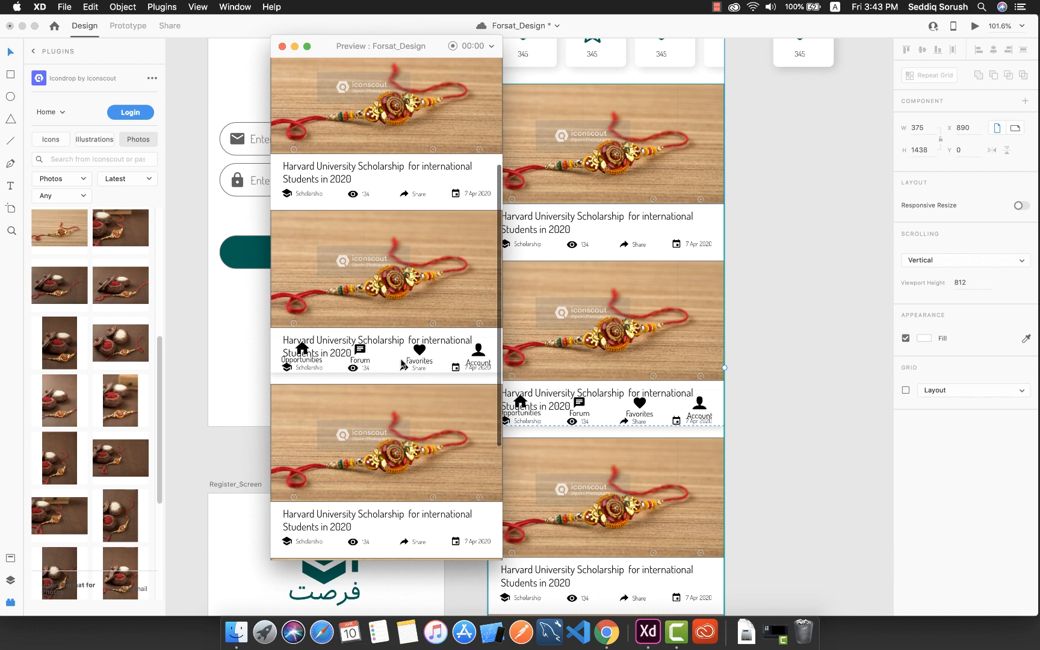
scroll(378, 500, down, 3)
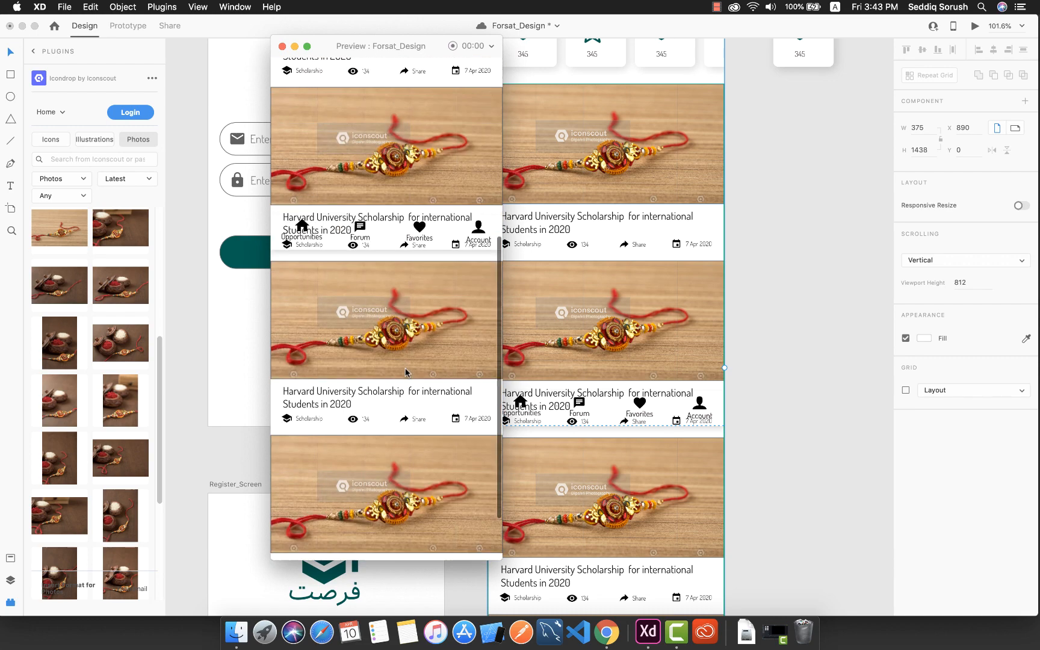
scroll(395, 393, up, 5)
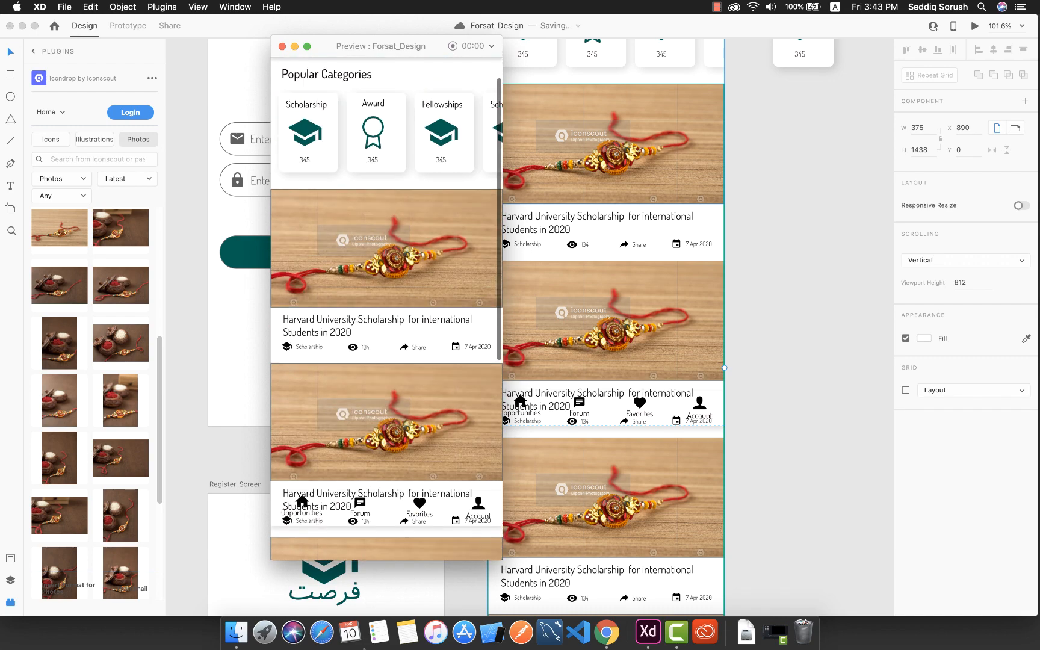
scroll(397, 408, down, 8)
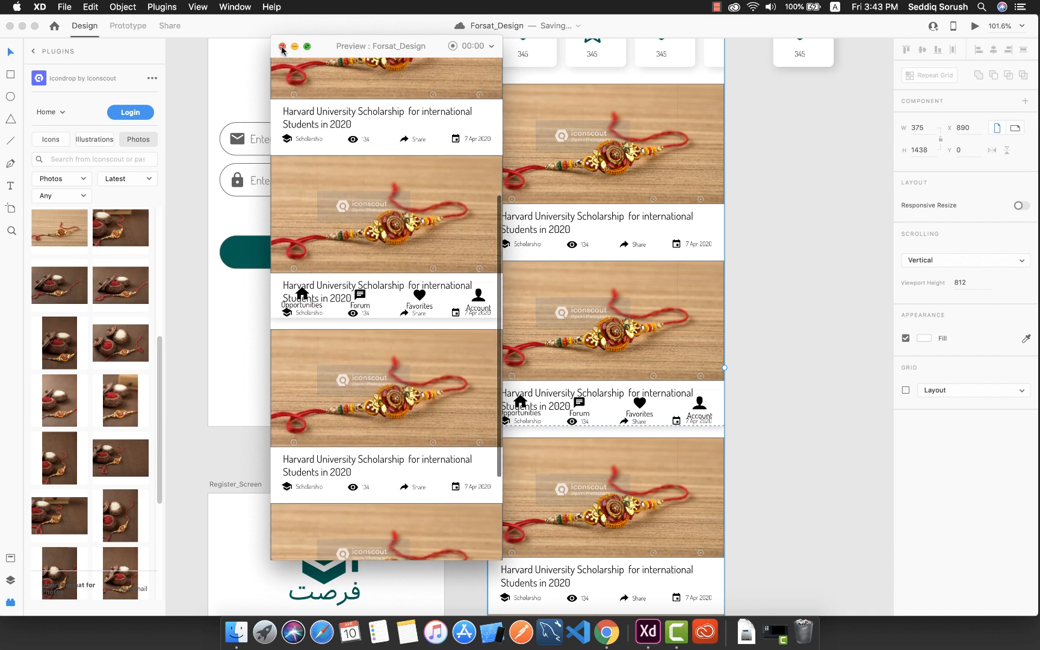
click(282, 46)
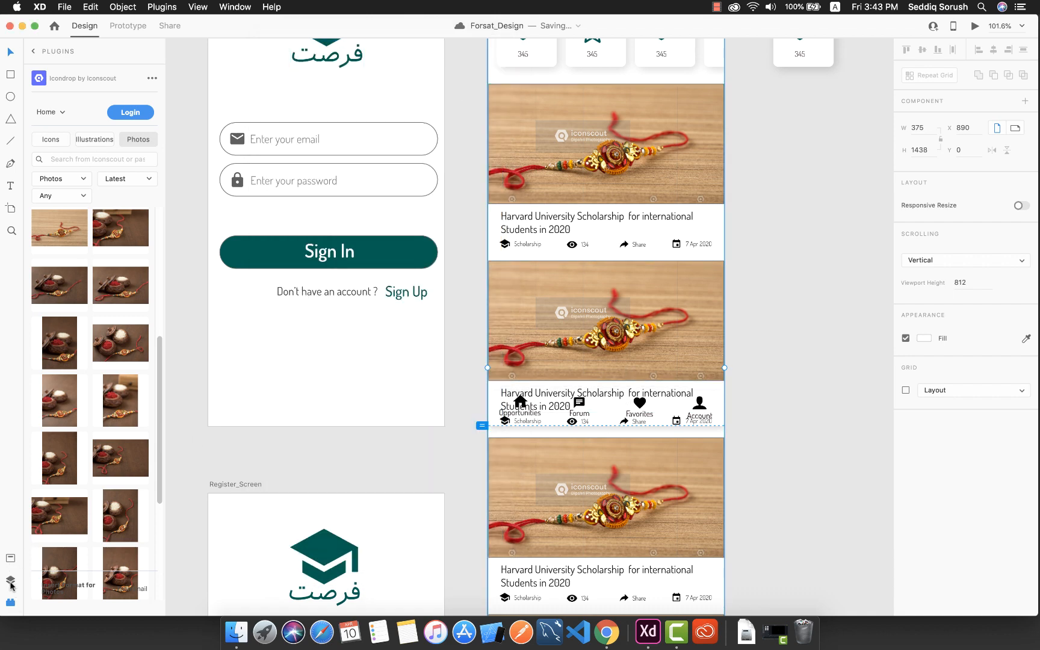
Step: Unlock the white background rectangle of the Home_Screen's bottom navigation bar and bring it to the front, above the post Repeat Grid
click(11, 581)
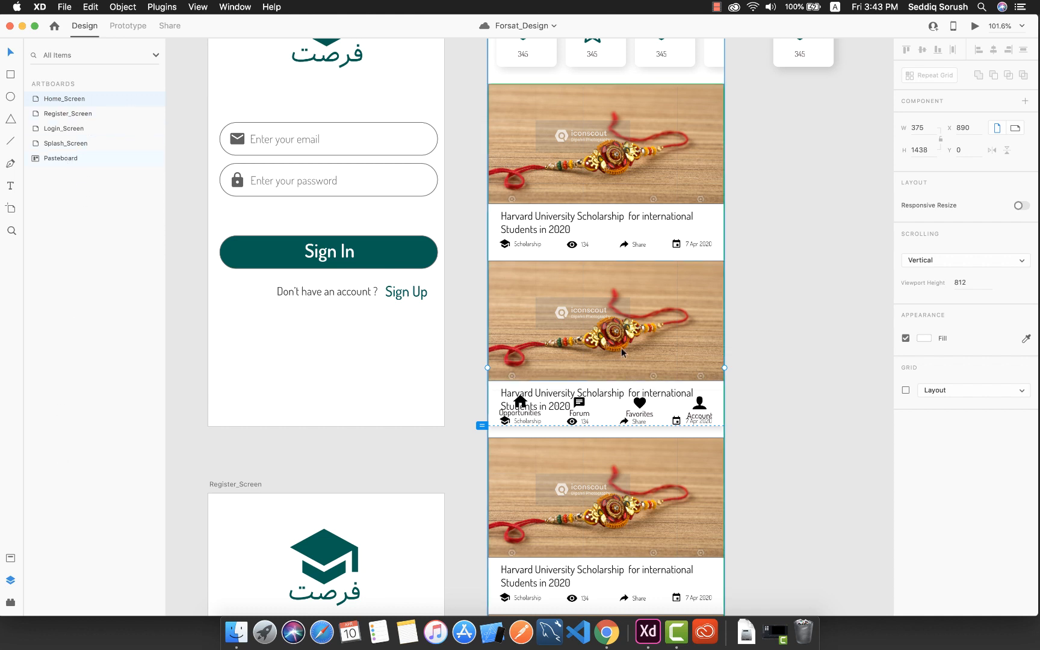
click(650, 329)
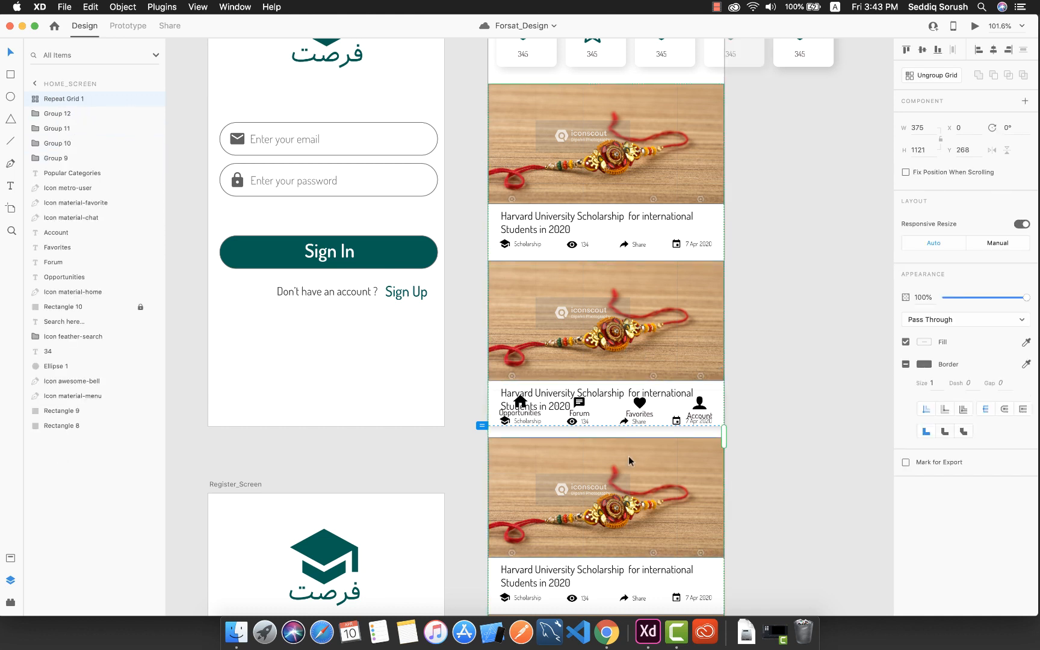
scroll(628, 456, up, 1)
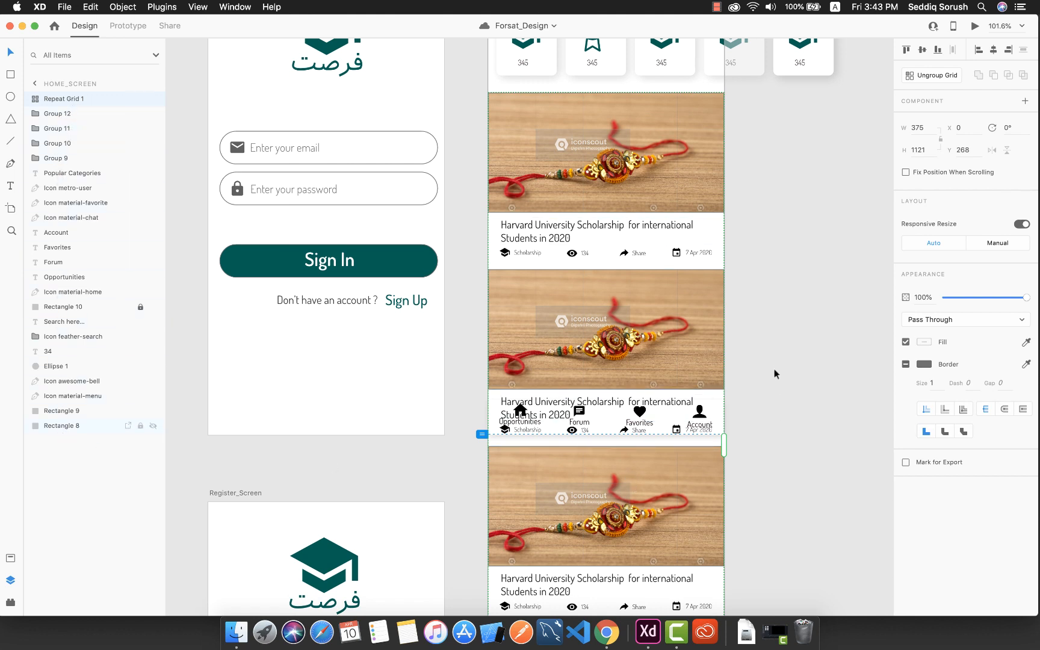
scroll(690, 472, up, 5)
scroll(690, 472, down, 5)
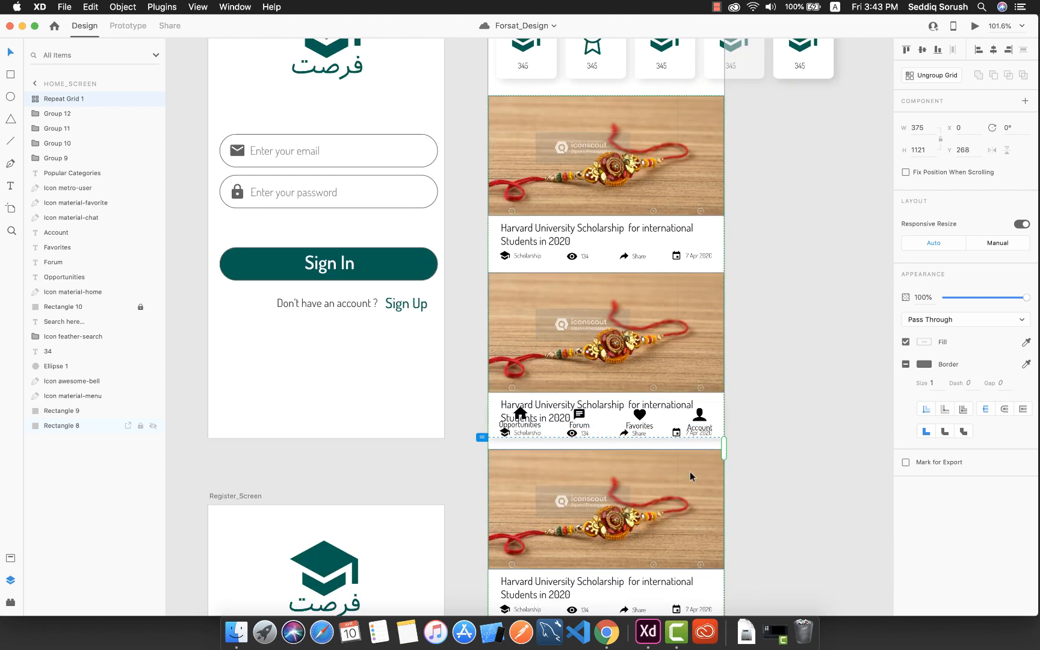
click(719, 423)
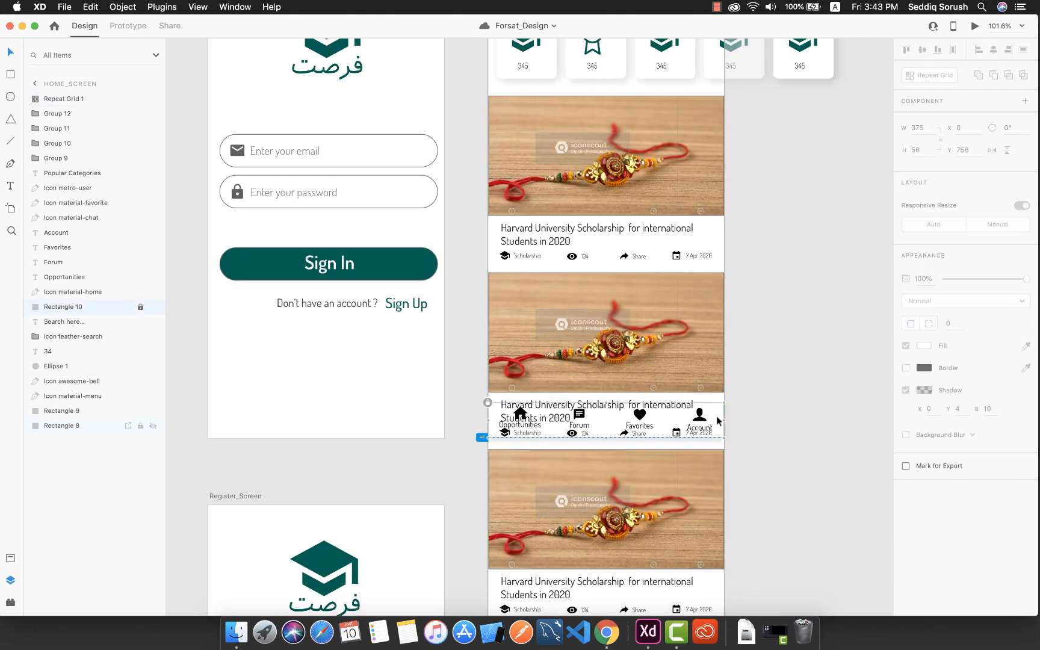
scroll(715, 420, down, 2)
scroll(715, 415, down, 1)
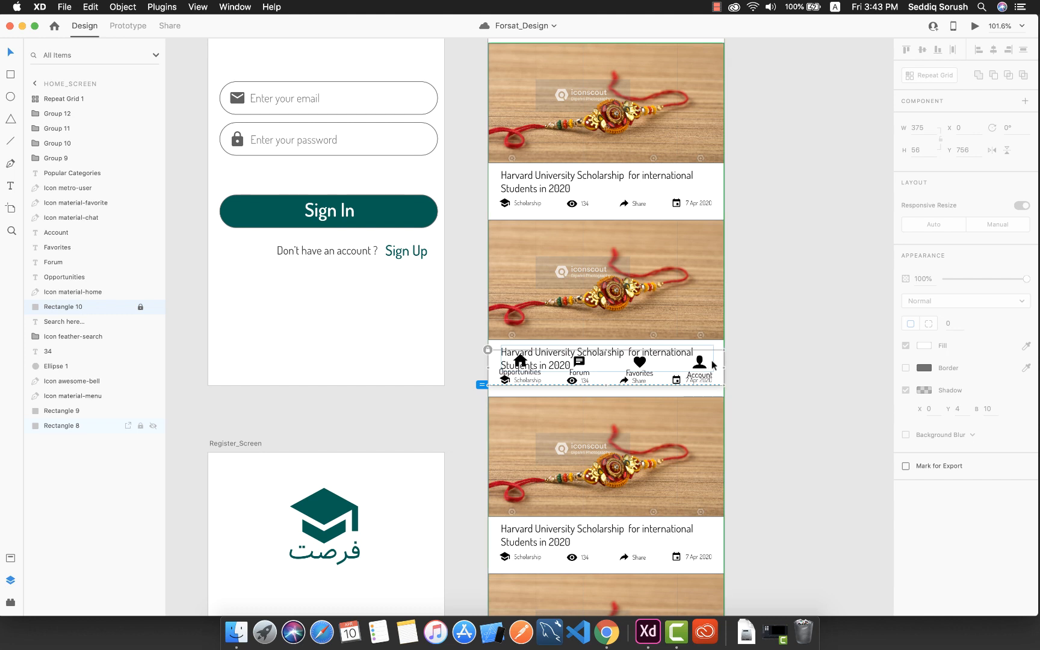
right_click(716, 364)
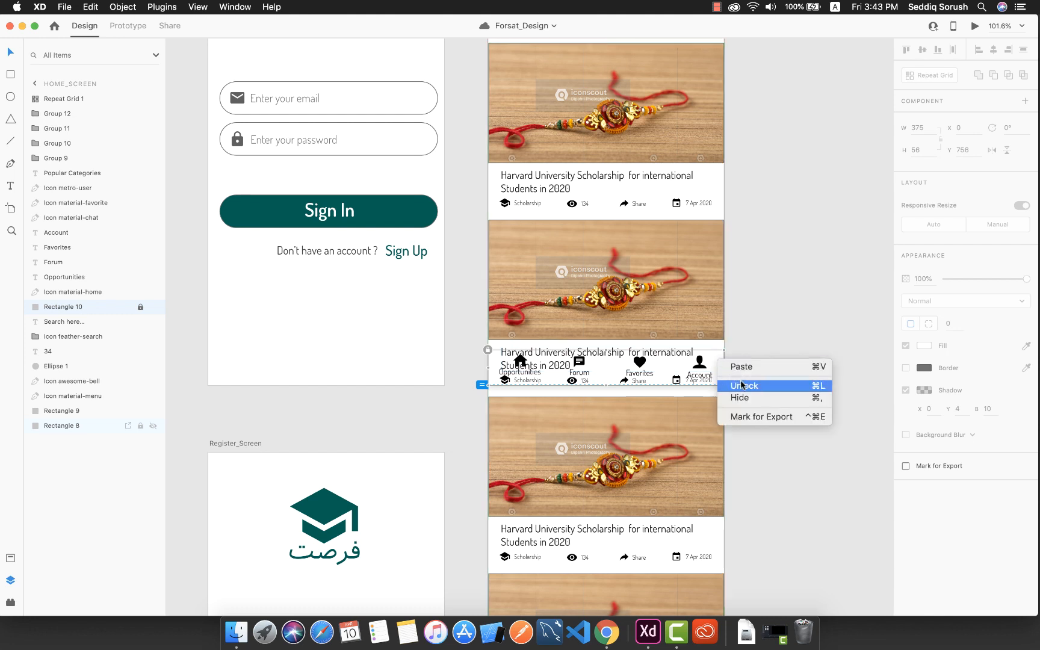
click(744, 385)
right_click(716, 368)
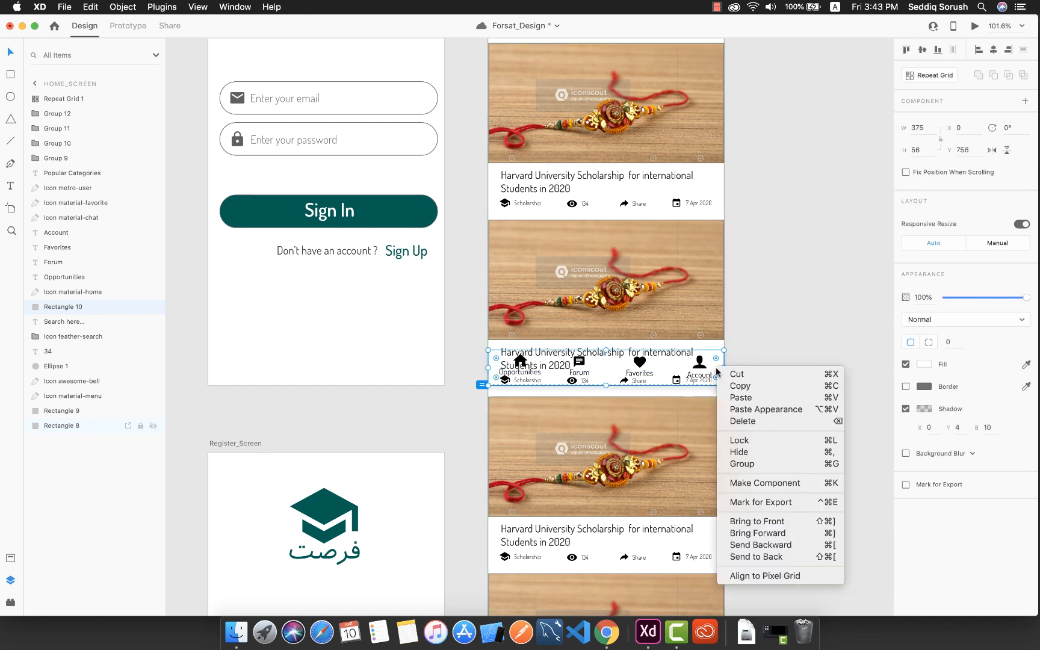
click(773, 528)
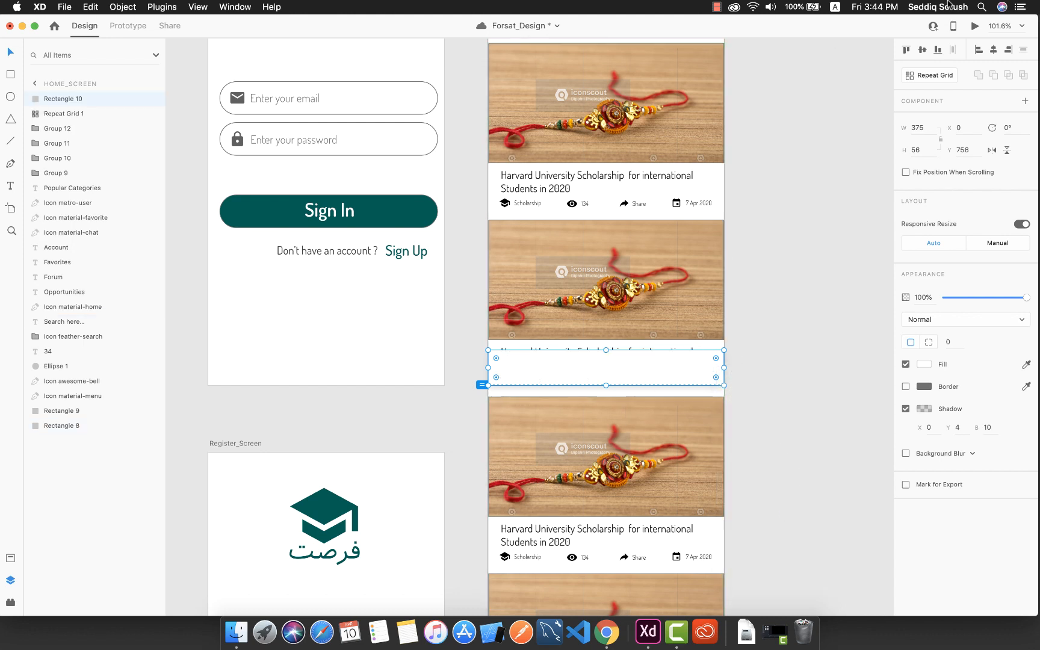
Step: Preview the Home_Screen again and scroll through it to examine the navigation bar's background rectangle over the posts
click(976, 26)
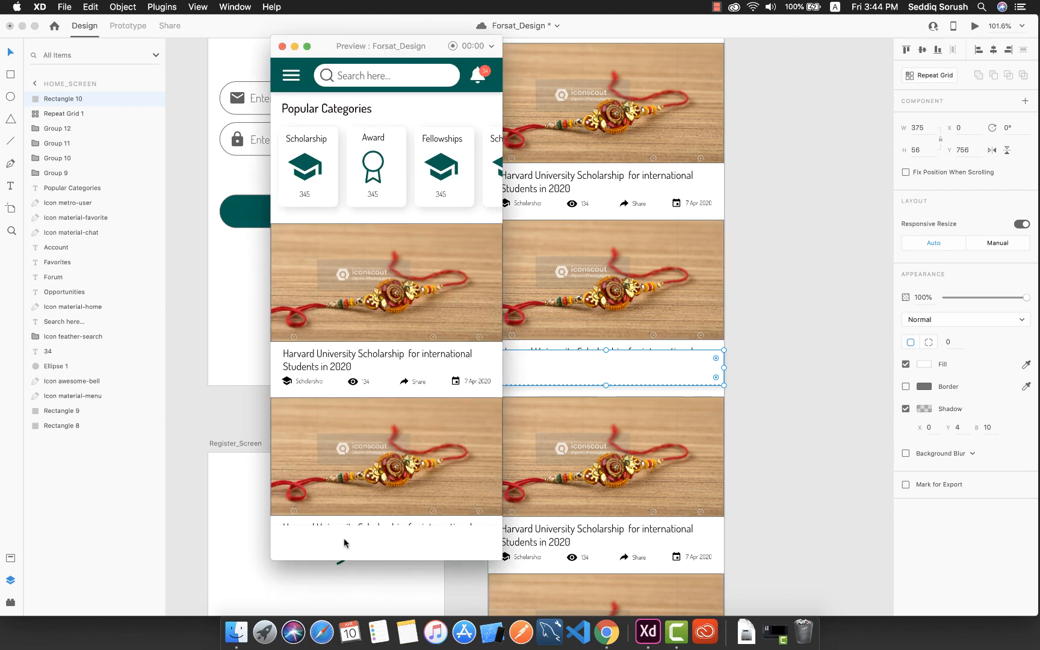
scroll(374, 465, down, 5)
scroll(373, 465, up, 5)
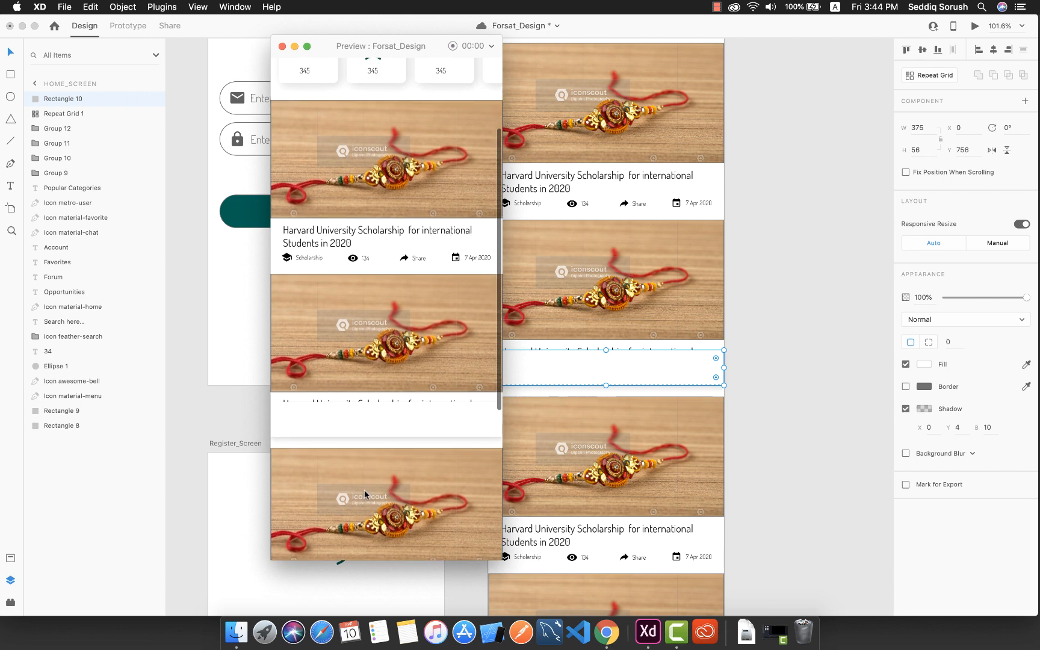
scroll(352, 541, down, 3)
scroll(353, 546, up, 3)
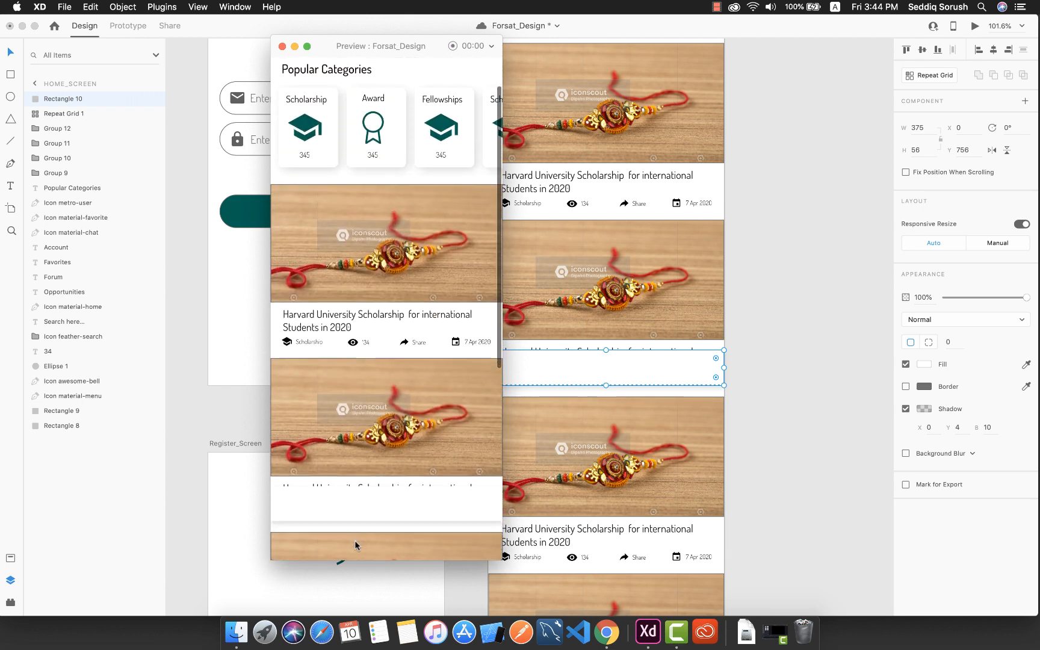
scroll(355, 545, down, 1)
scroll(355, 545, up, 1)
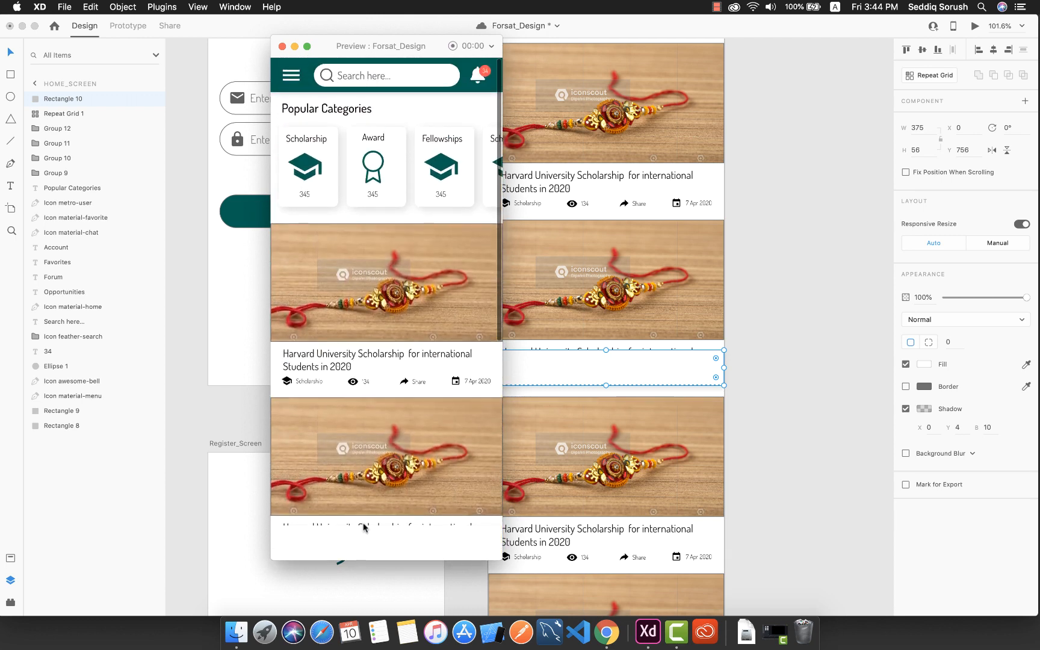
click(281, 47)
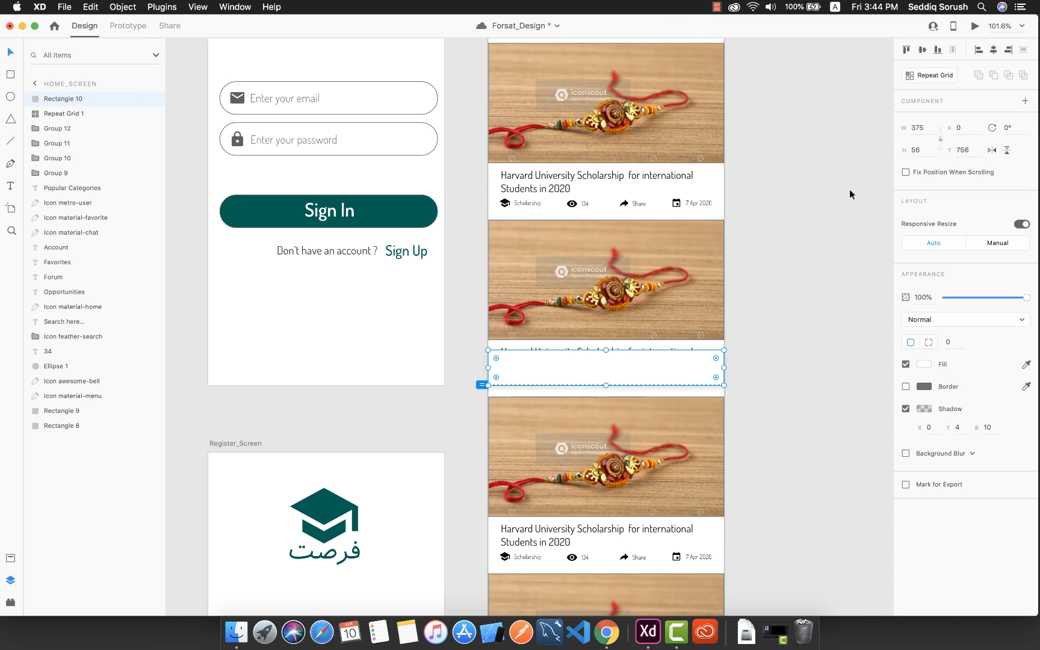
Step: Fix the navigation bar rectangle's position when scrolling and check its behaviour in a preview of the Home_Screen
key(super+s)
click(906, 172)
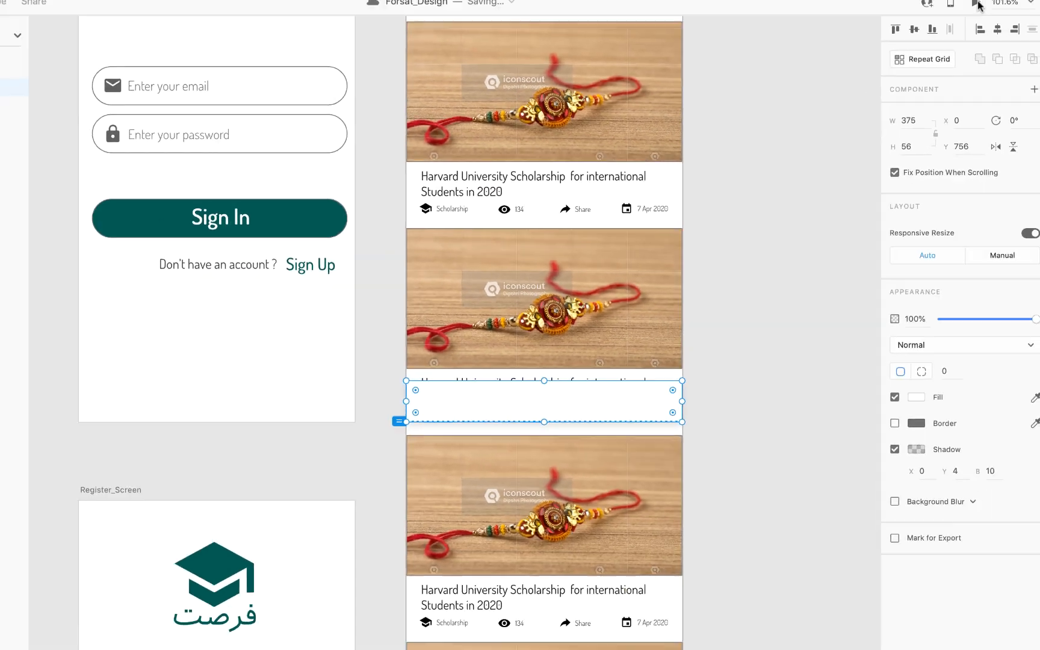
click(976, 3)
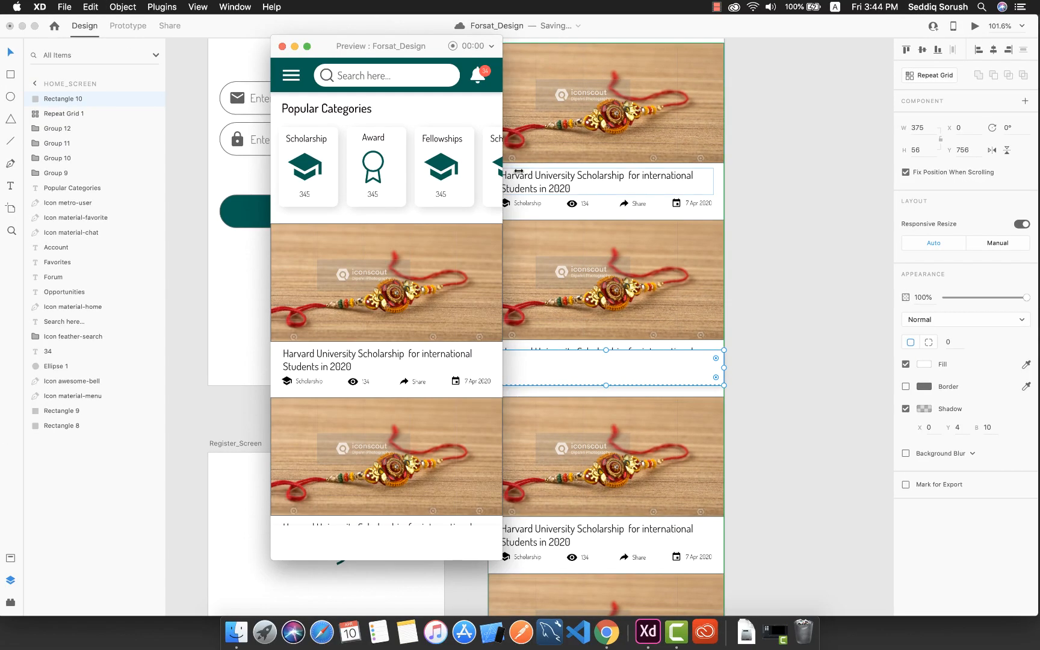
scroll(376, 429, down, 10)
scroll(379, 432, up, 10)
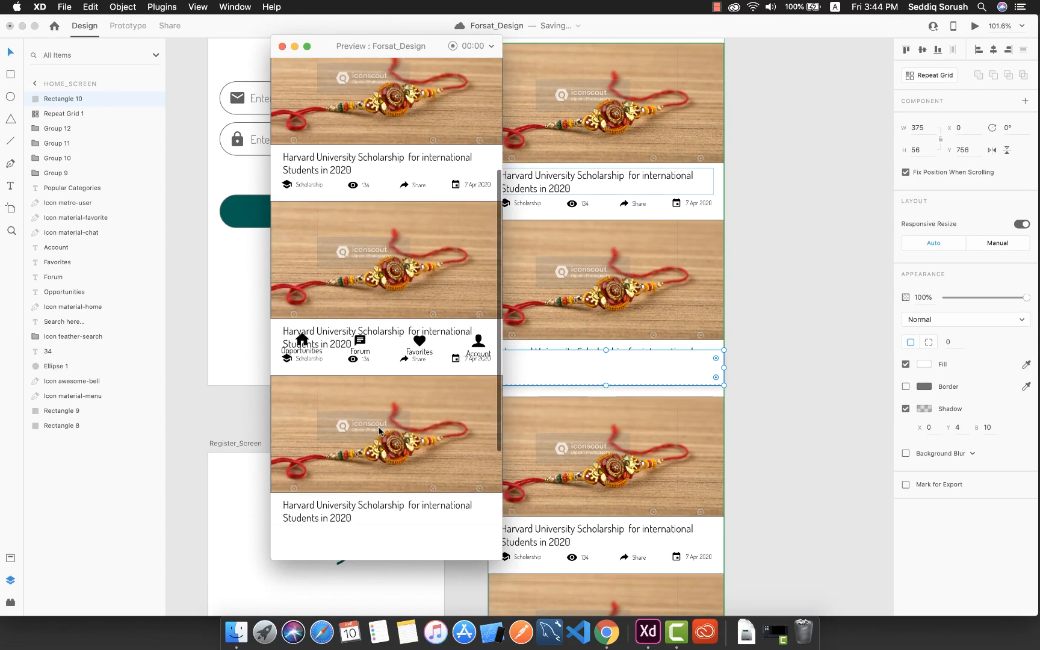
scroll(329, 331, down, 3)
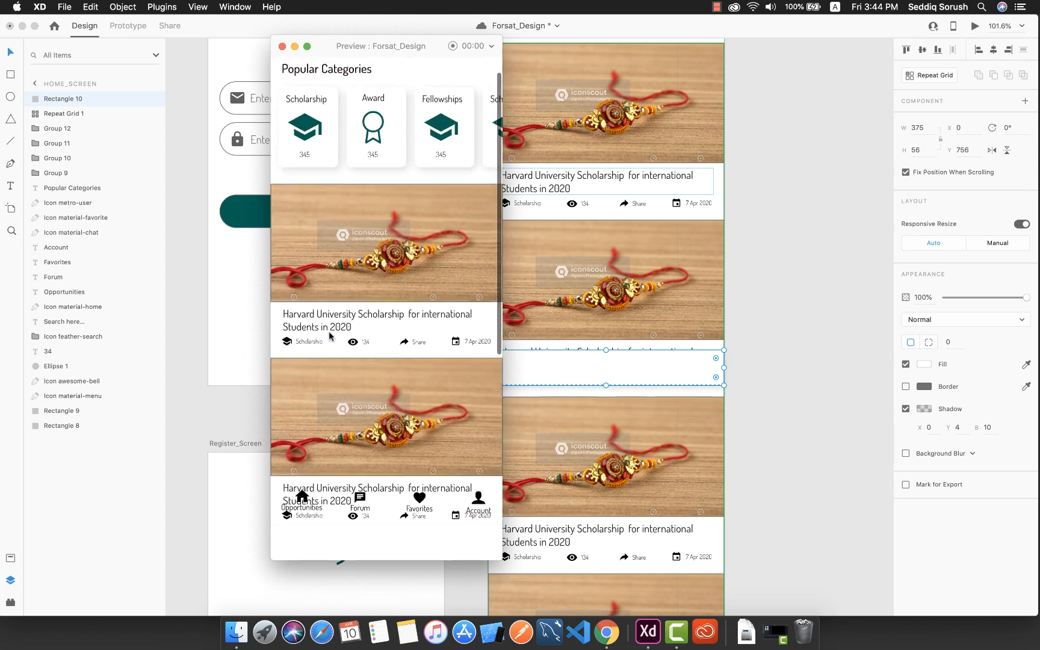
scroll(329, 334, up, 3)
click(282, 48)
Step: Select the entire Home_Screen header, including its background, menu icon, search field, bell and badge, and fix its position when scrolling
scroll(699, 263, up, 10)
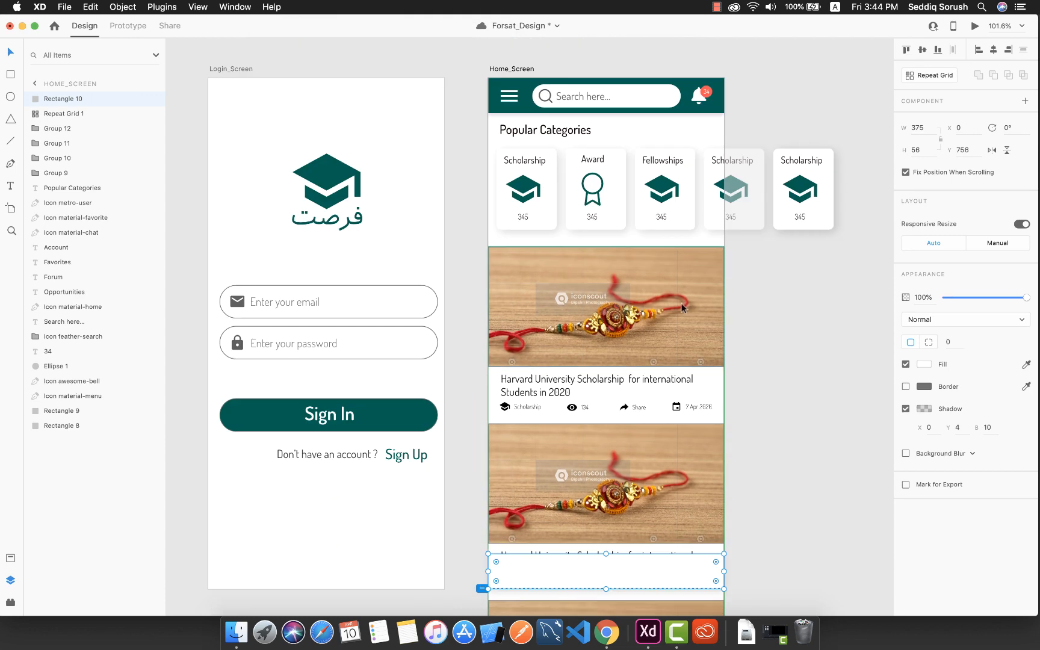
scroll(683, 407, up, 5)
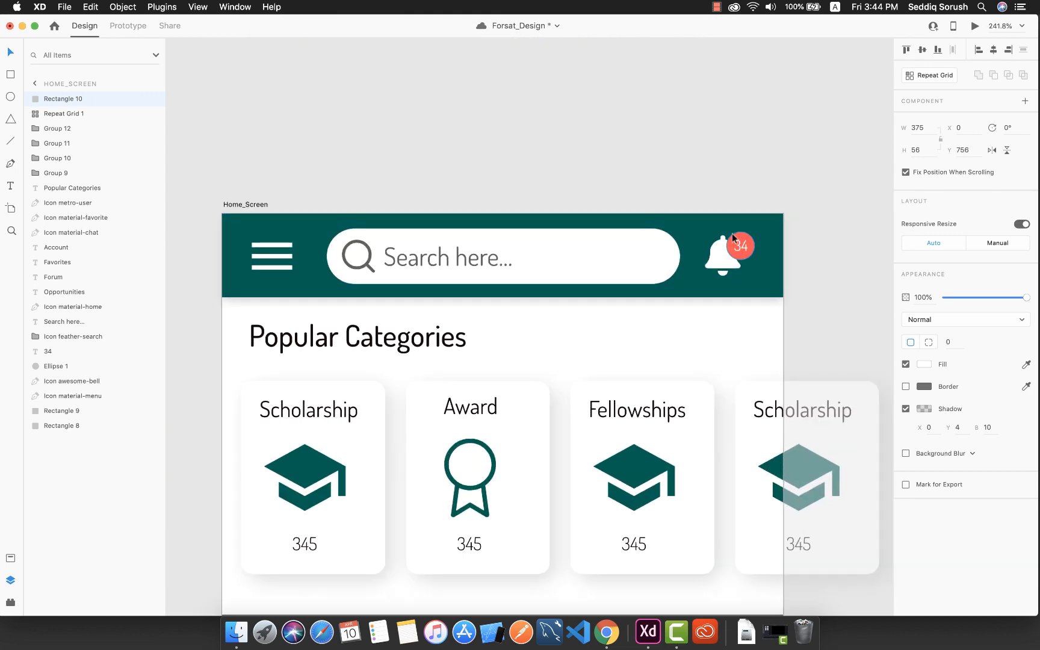
click(743, 242)
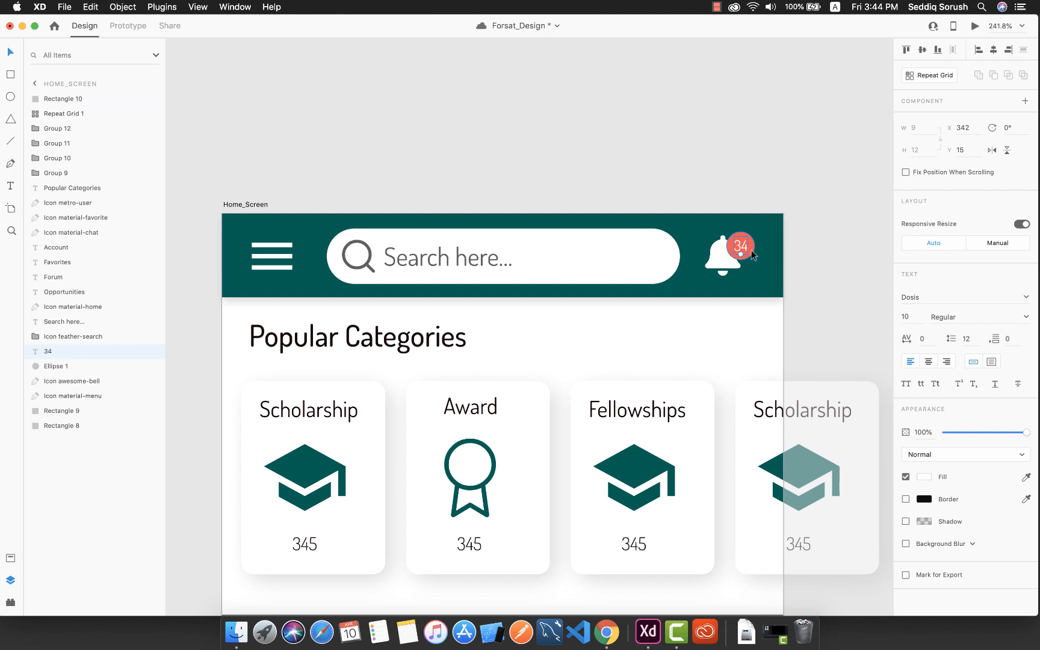
drag(809, 294, 204, 217)
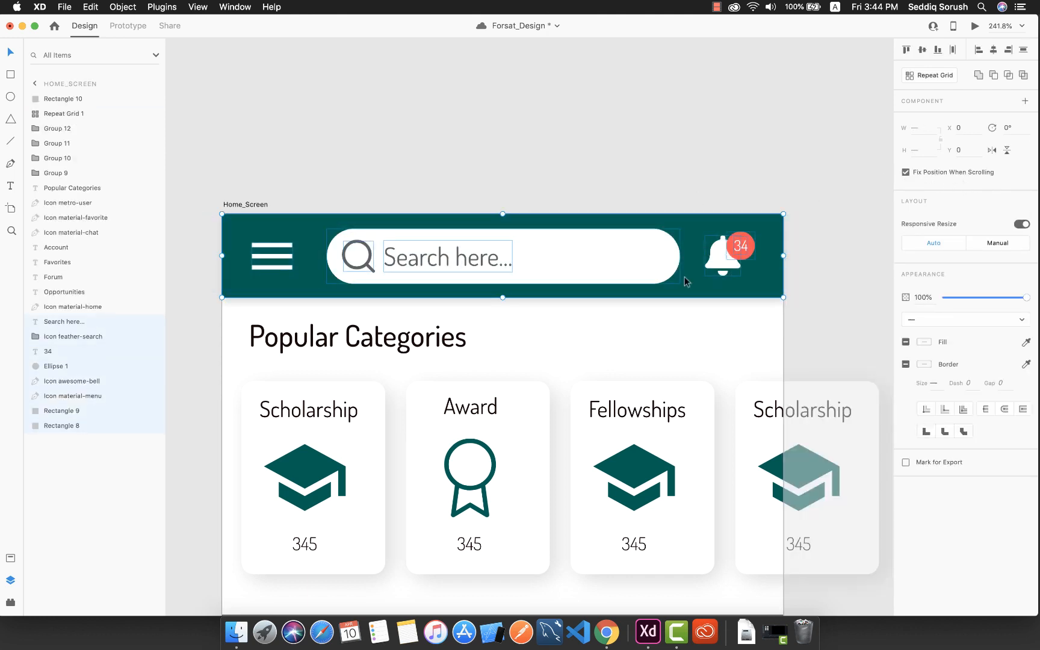
click(647, 338)
Step: Preview the Home_Screen and scroll repeatedly between its first and last posts to examine how the header and navigation bar behave
click(976, 26)
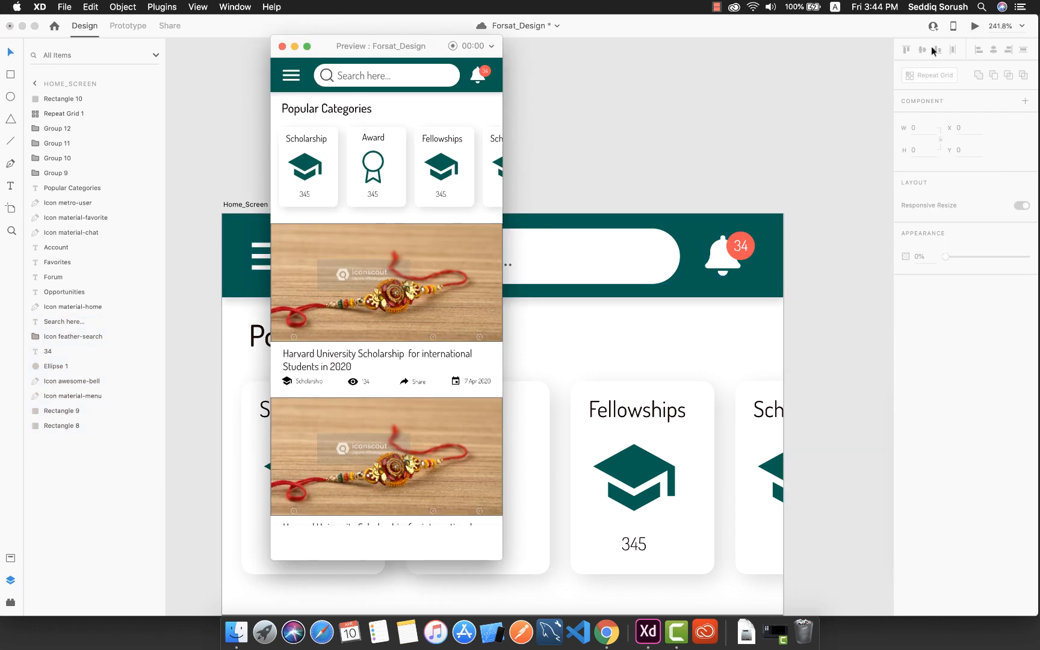
scroll(606, 295, down, 2)
scroll(379, 287, down, 5)
scroll(378, 287, up, 5)
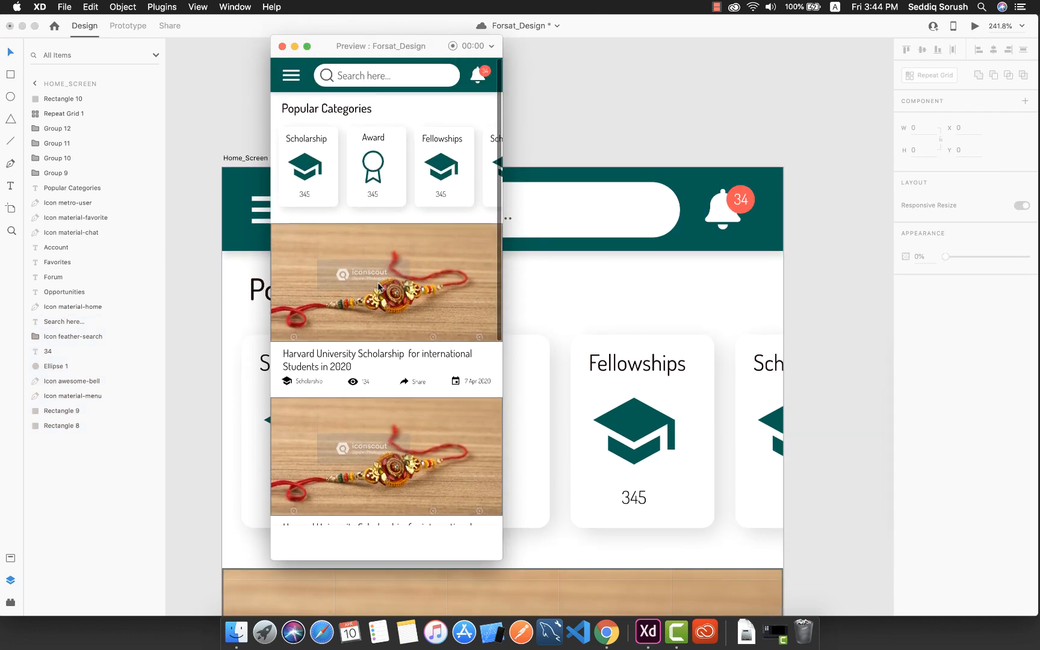
scroll(378, 287, down, 3)
scroll(378, 287, up, 3)
scroll(379, 287, down, 4)
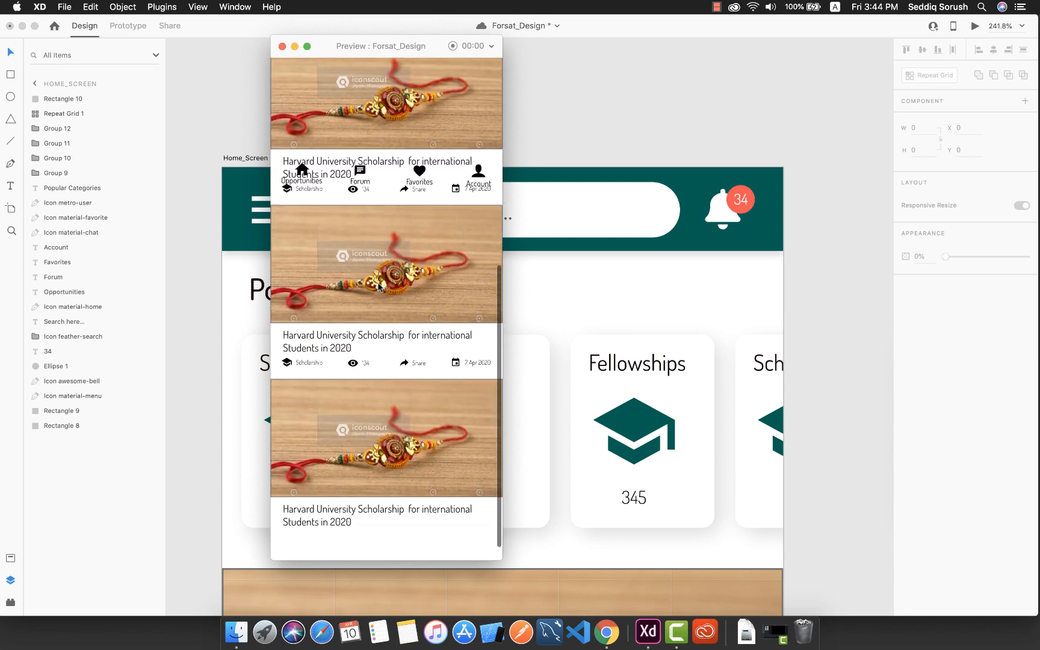
scroll(379, 287, up, 4)
scroll(379, 289, down, 4)
scroll(377, 277, up, 4)
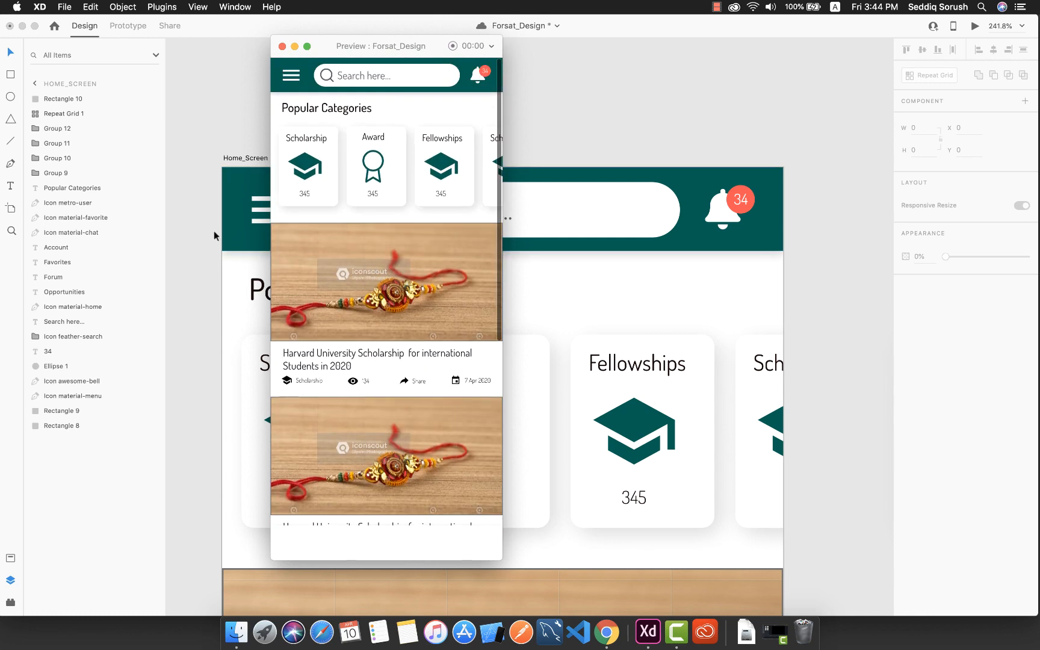
Step: Scroll the open Home_Screen preview down and back up to check the header's overlap with the categories, and close the preview
scroll(399, 249, down, 3)
scroll(401, 248, up, 3)
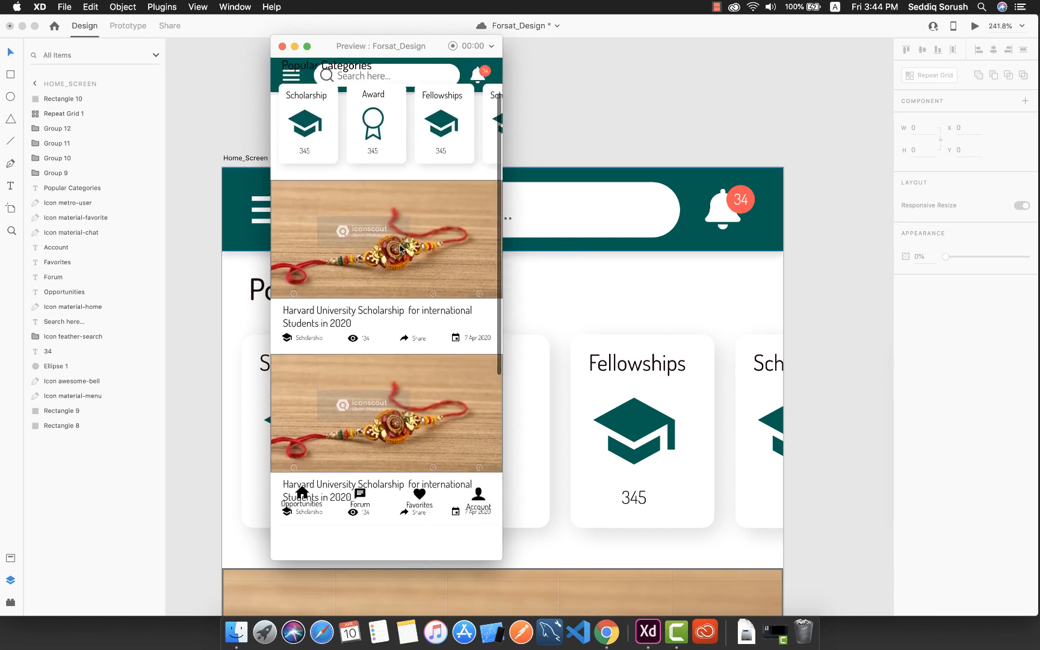
click(281, 47)
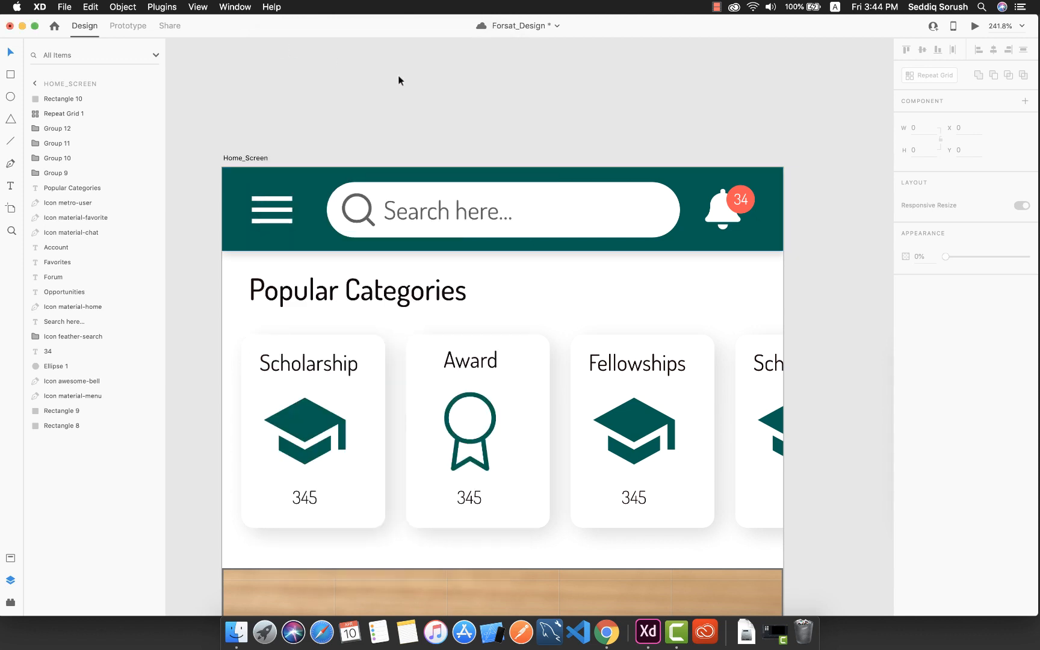
Step: Select all elements of the Home_Screen header, including its background, search field, menu icon and bell, and bring them to the front
drag(808, 258, 252, 171)
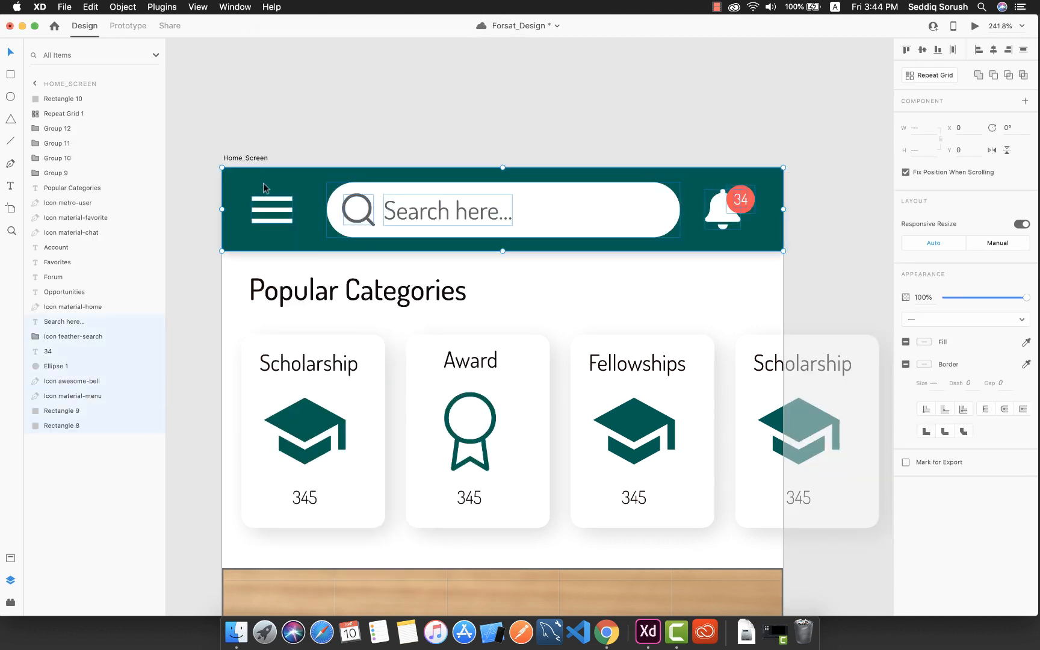
right_click(286, 191)
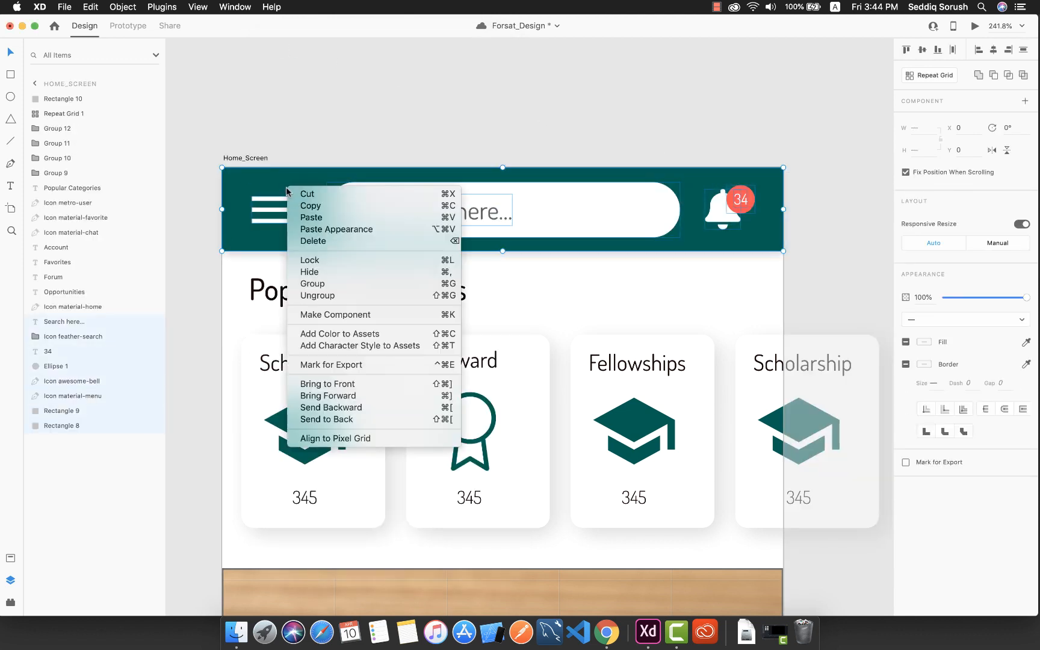
click(357, 386)
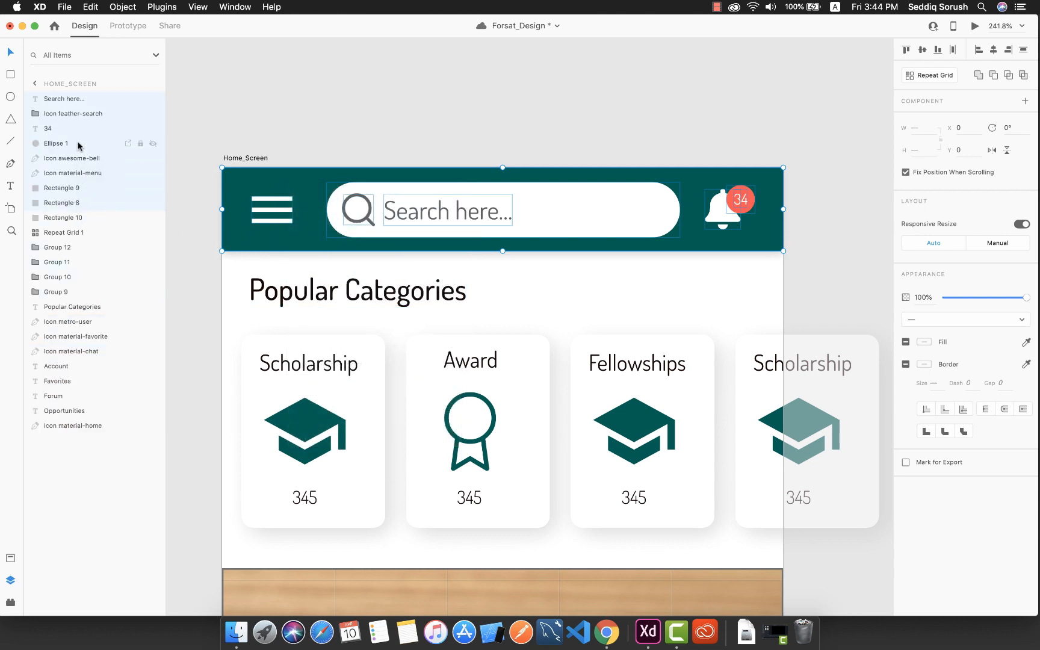
right_click(697, 241)
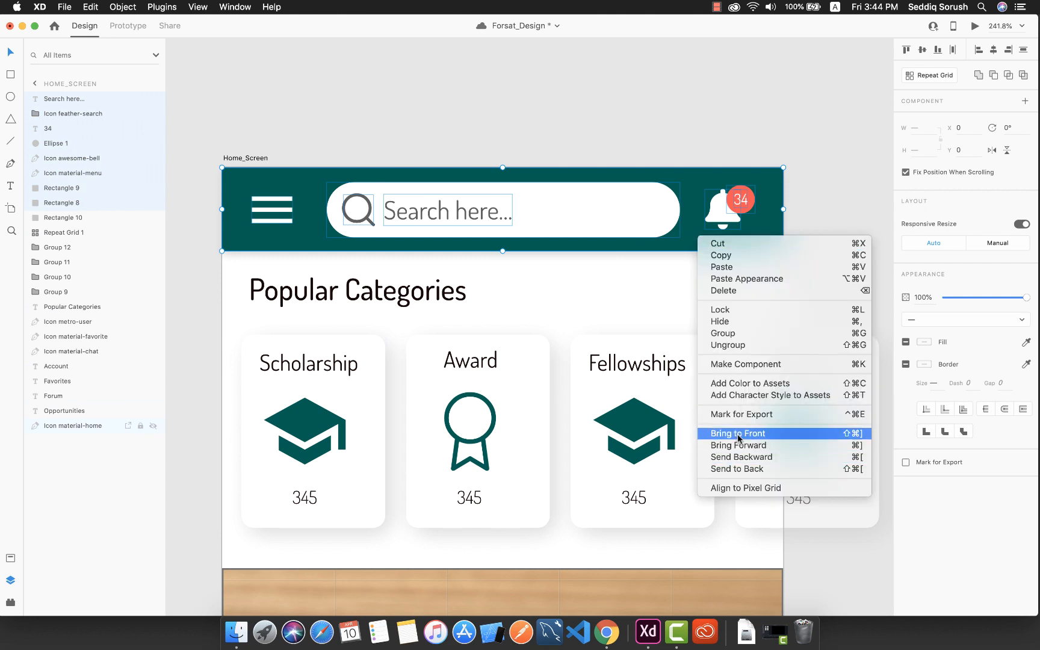
click(59, 399)
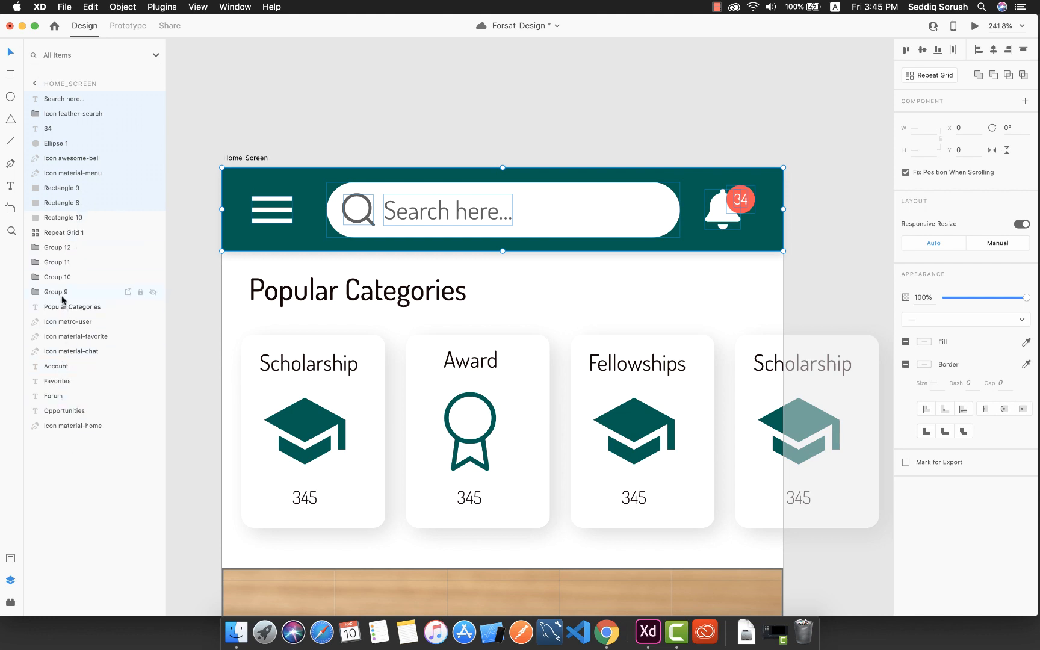
click(817, 227)
Step: Preview the Home_Screen and scroll through its posts to check how the header and bottom navigation stack over the content
click(975, 27)
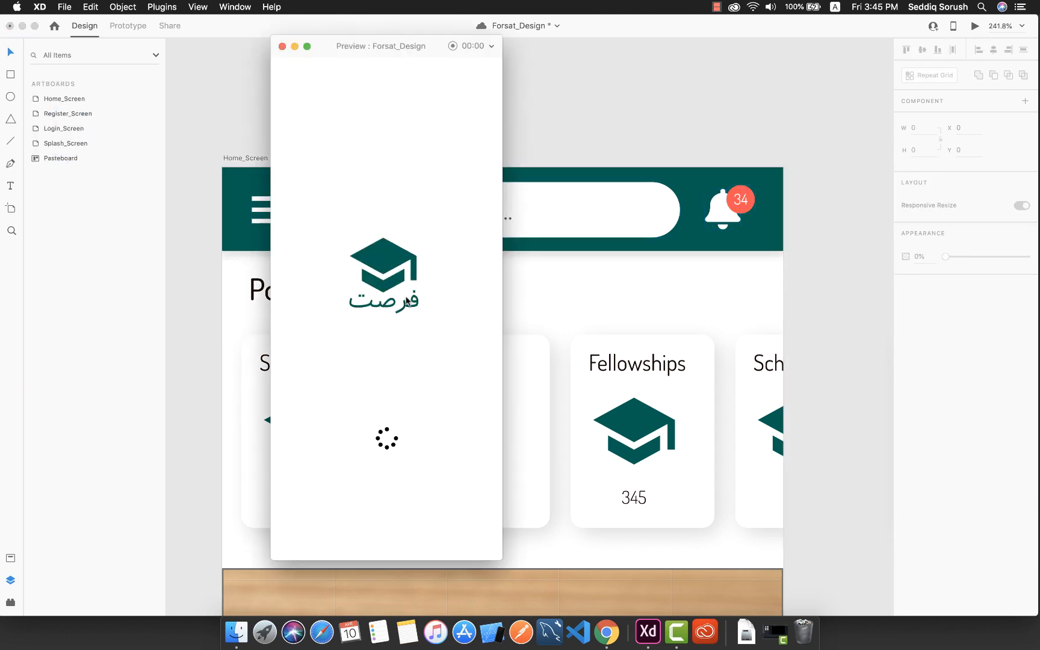
click(283, 47)
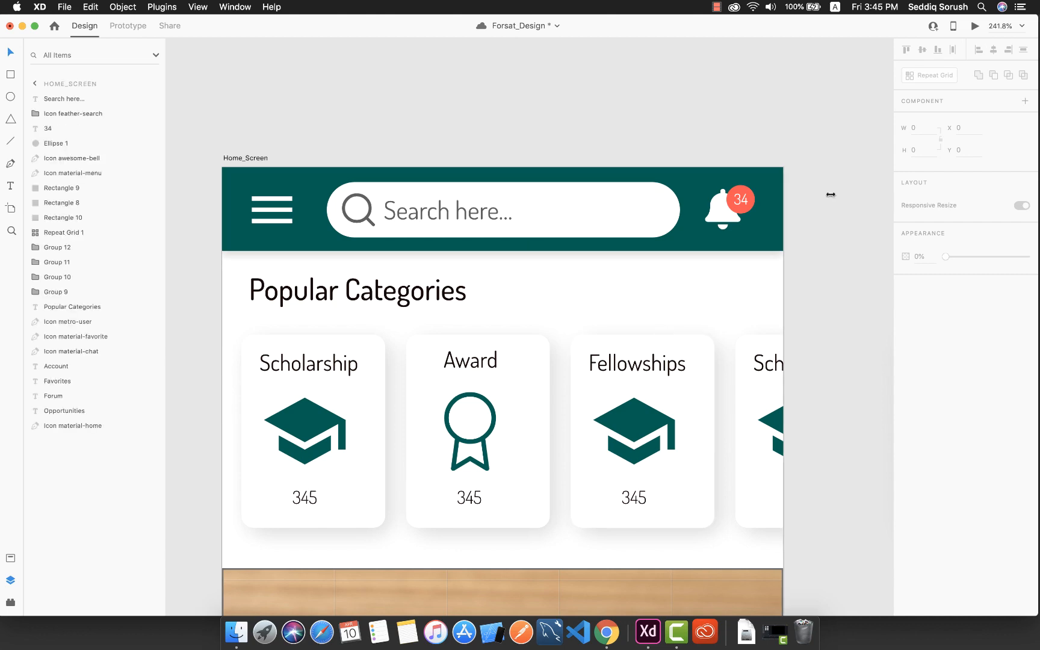
click(973, 26)
scroll(378, 355, down, 5)
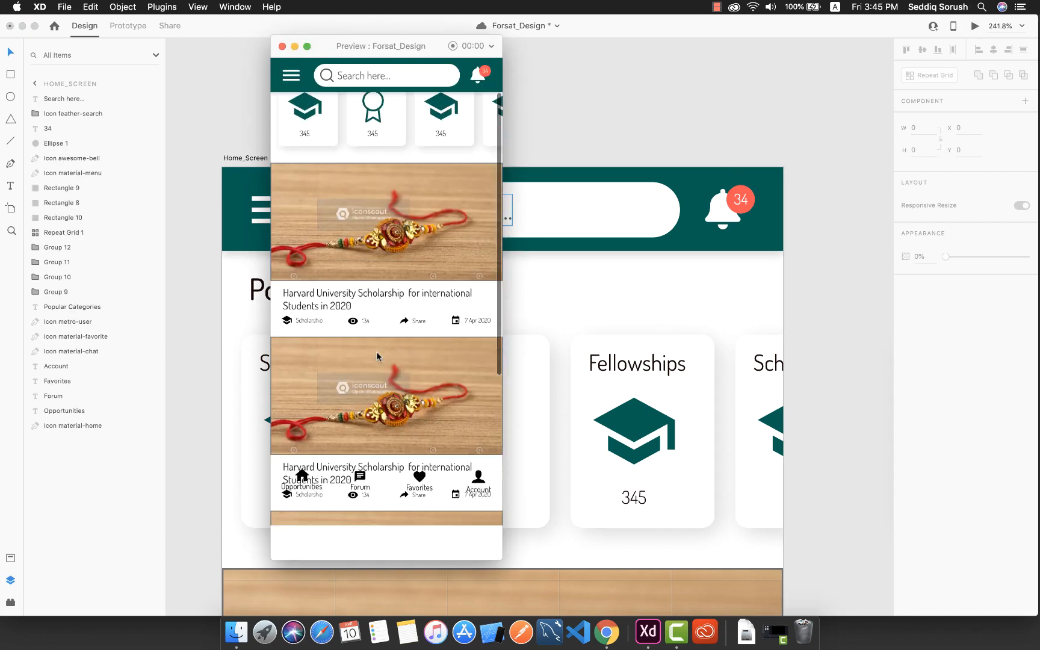
scroll(377, 358, up, 5)
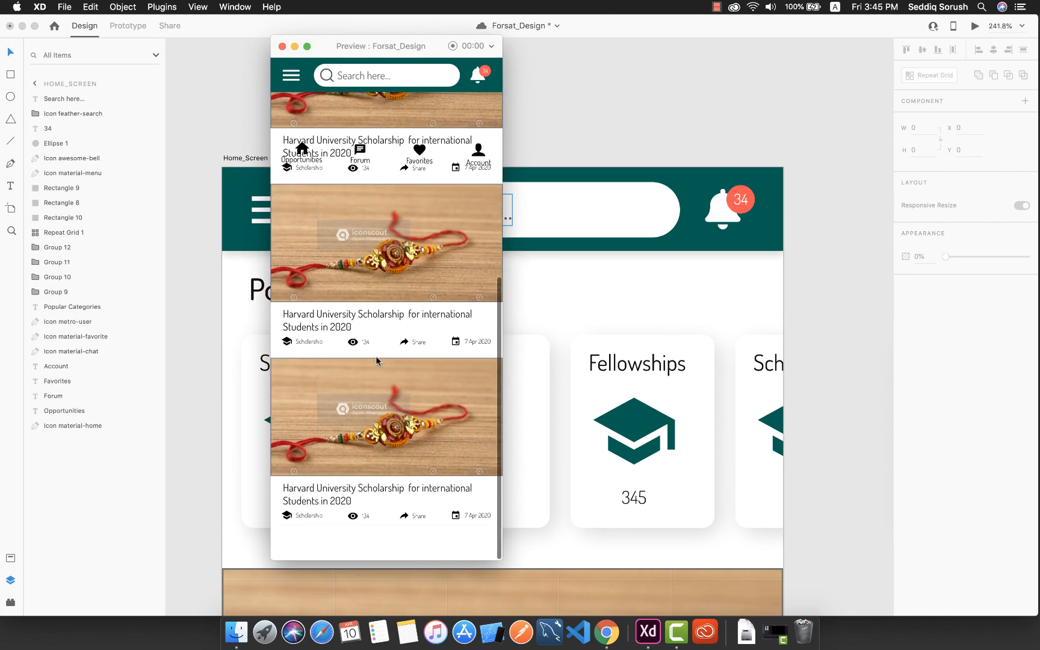
Step: Examine how the bottom navigation behaves while scrolling in the home screen preview, and close the preview
scroll(373, 360, down, 5)
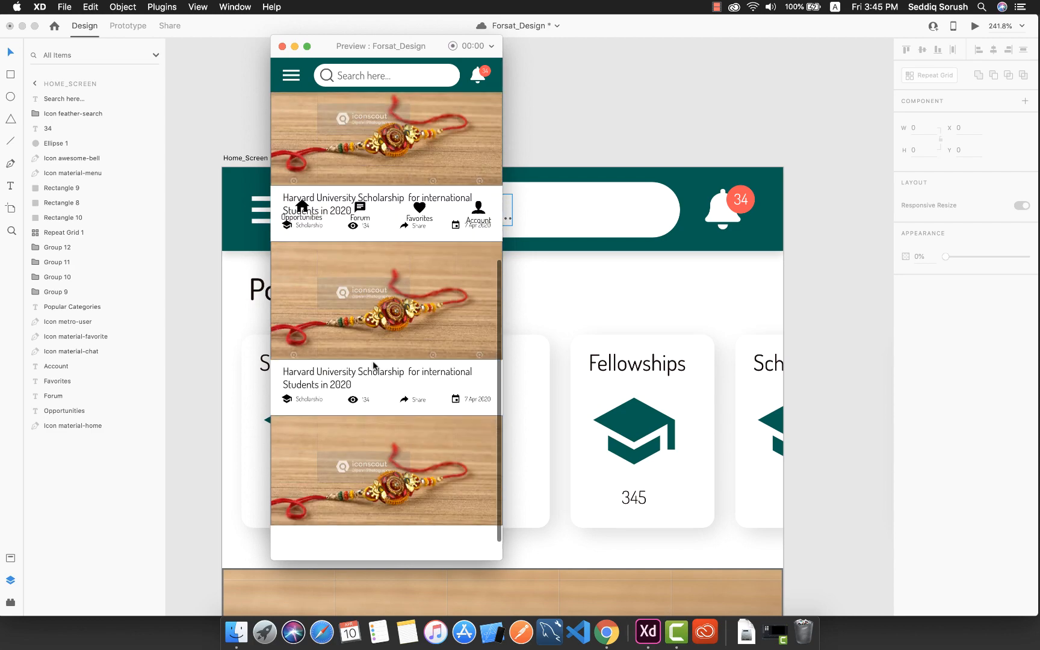
scroll(324, 89, up, 5)
click(281, 47)
Step: Move the four navigation icons and the Account, Favorites, Forum and Opportunities labels above Rectangle 9 in the layer order
scroll(555, 397, down, 15)
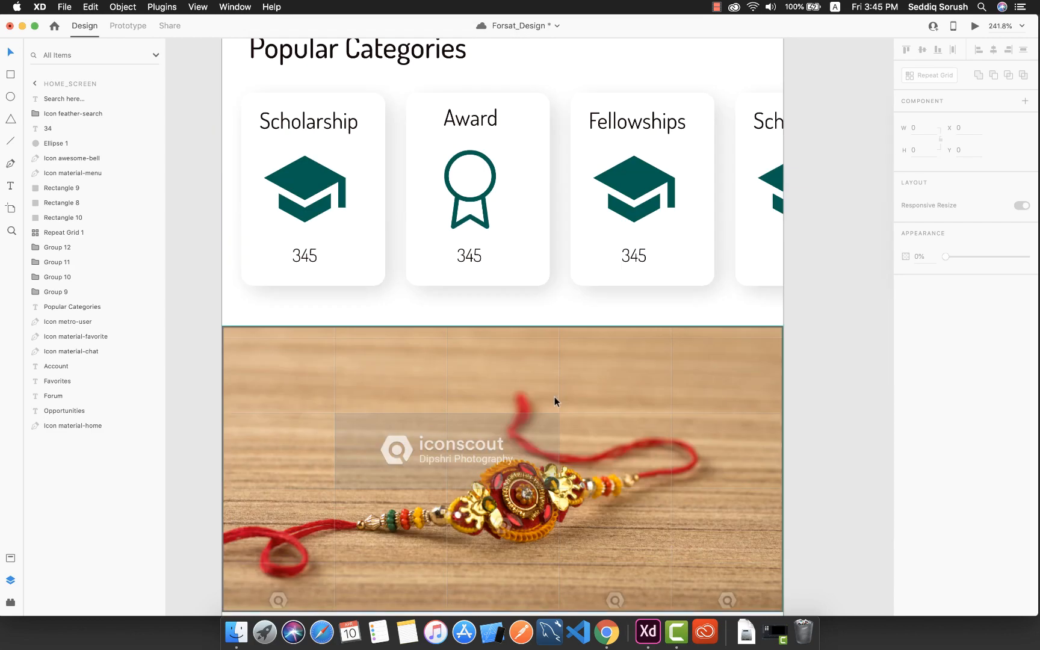
scroll(555, 398, up, 3)
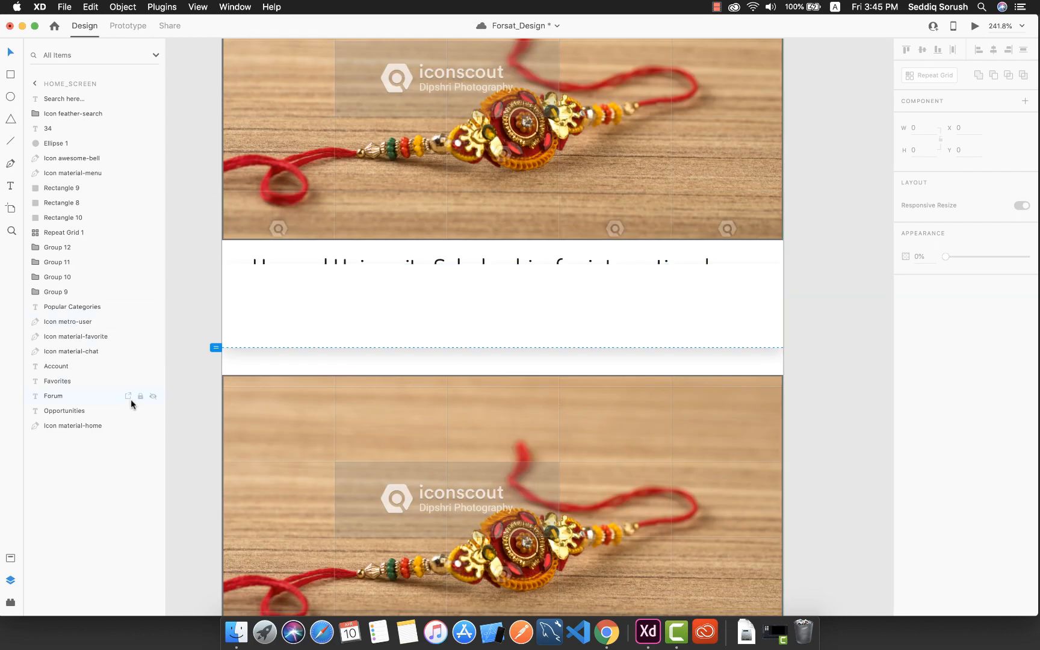
click(51, 367)
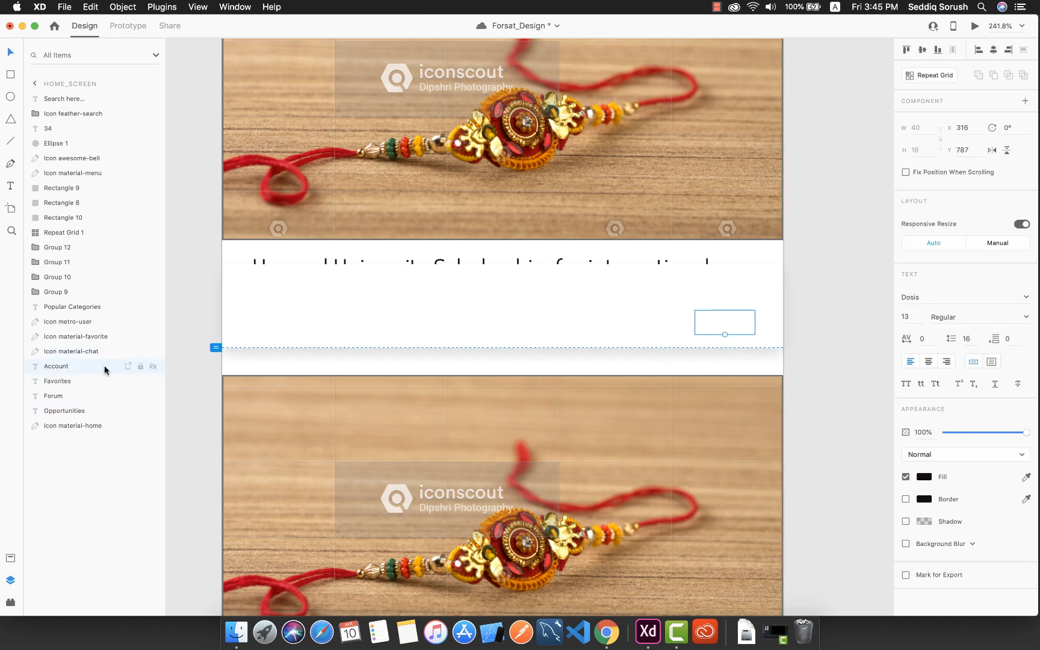
shift+click(61, 383)
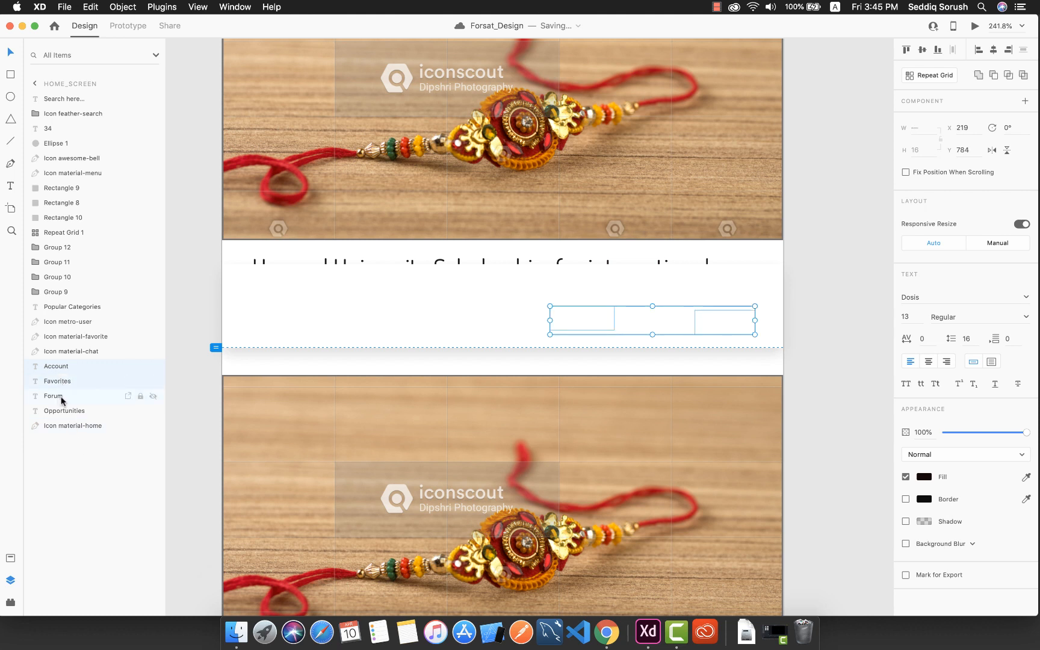
shift+click(60, 398)
shift+click(67, 412)
shift+click(65, 425)
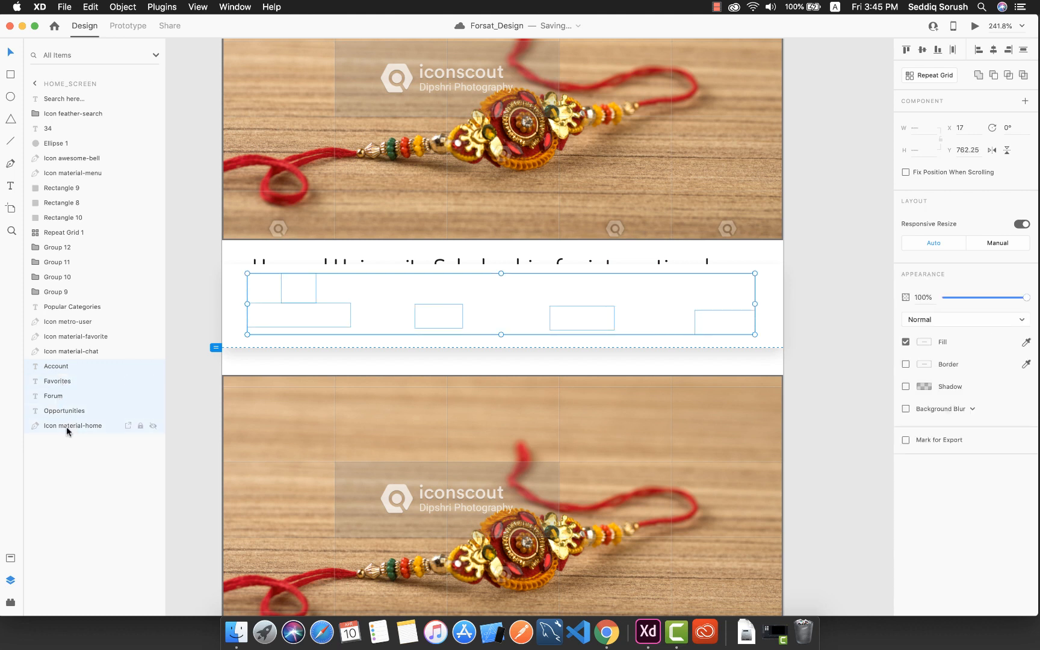
shift+click(81, 353)
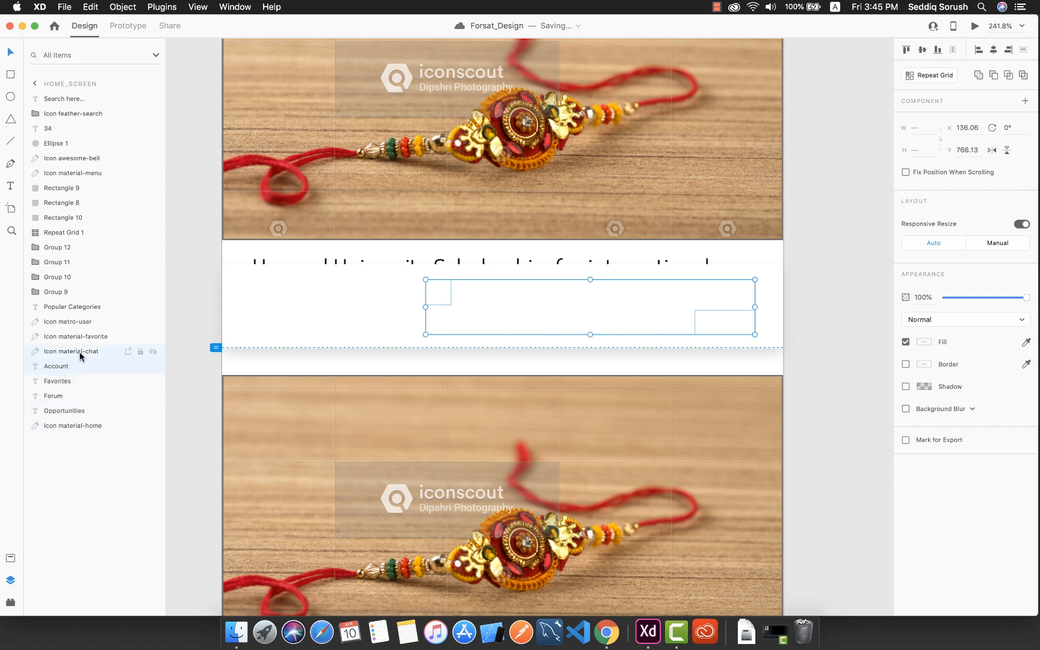
click(123, 479)
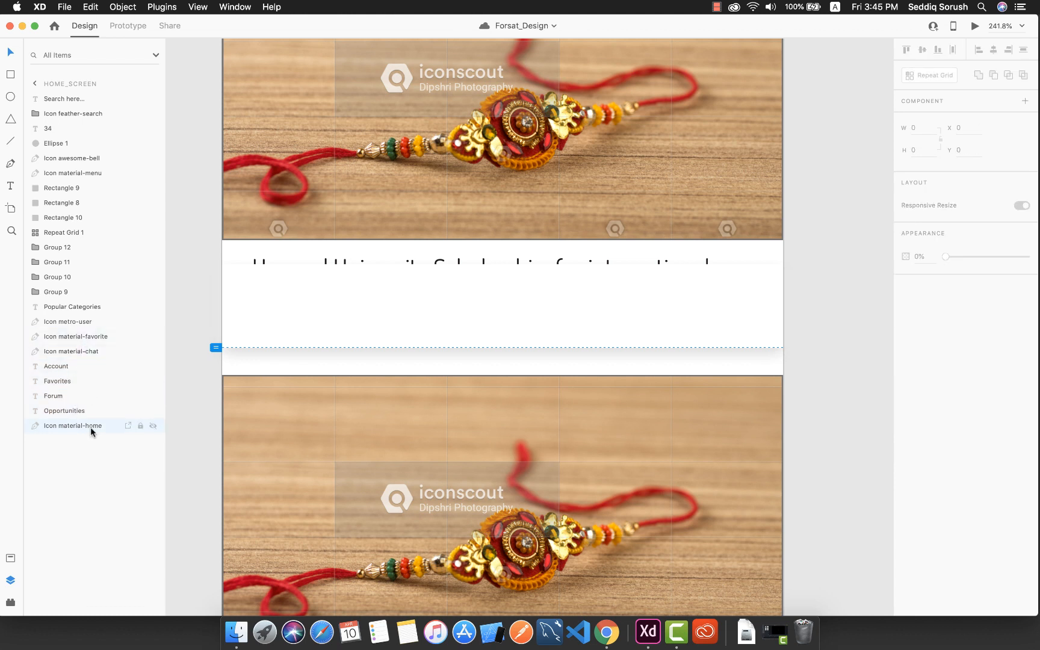
shift+click(41, 327)
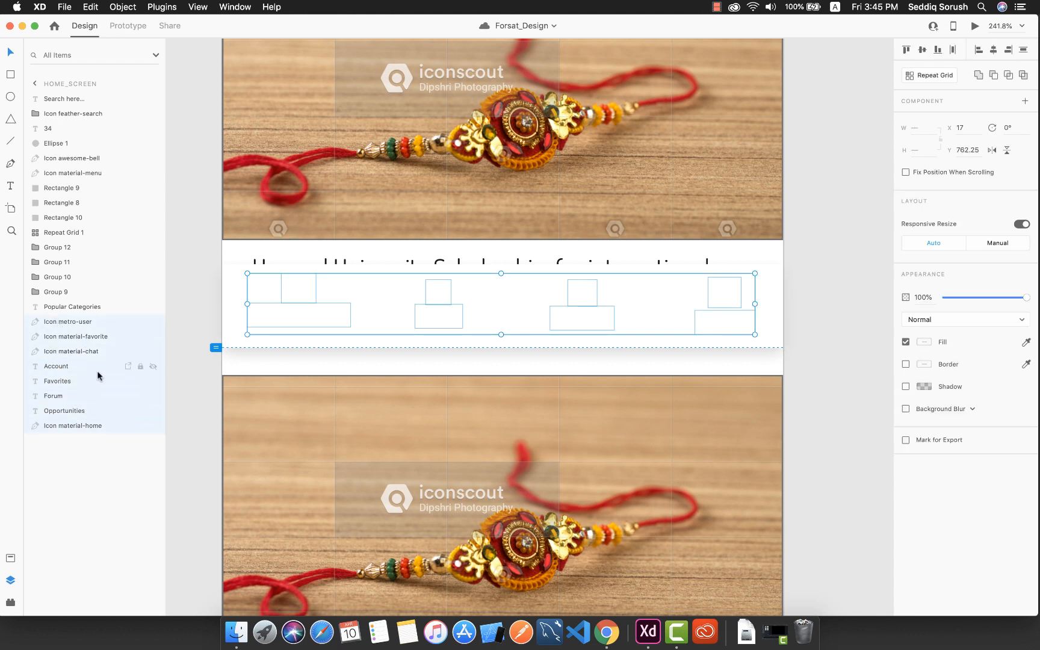
drag(67, 322, 77, 180)
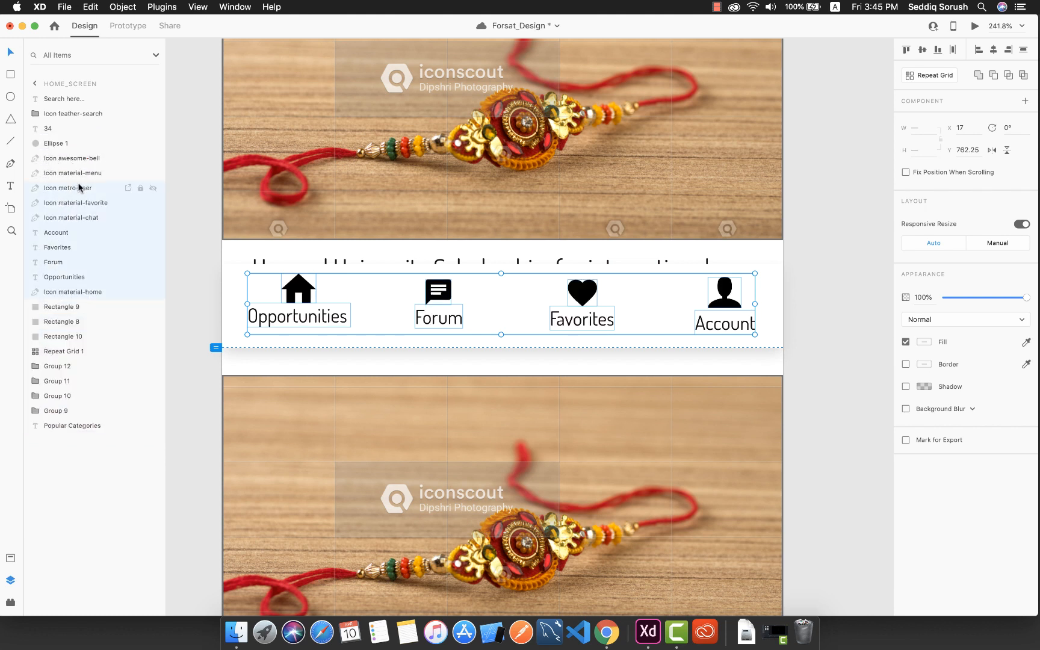
Step: Try to select the bottom navigation's icons, labels and background rectangle together on the canvas
click(767, 397)
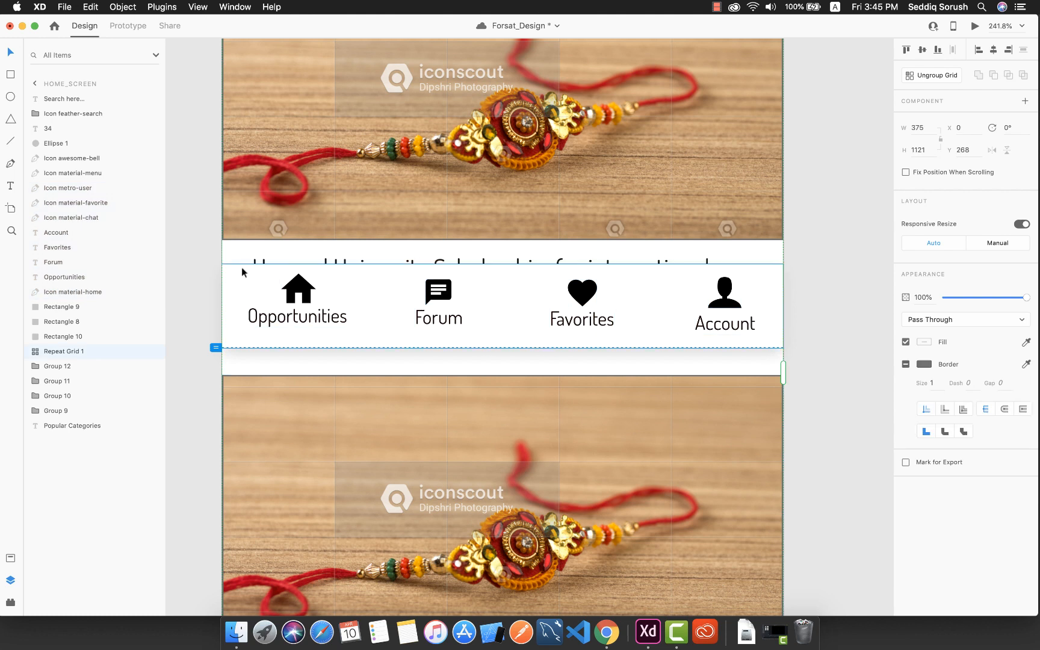
double_click(725, 292)
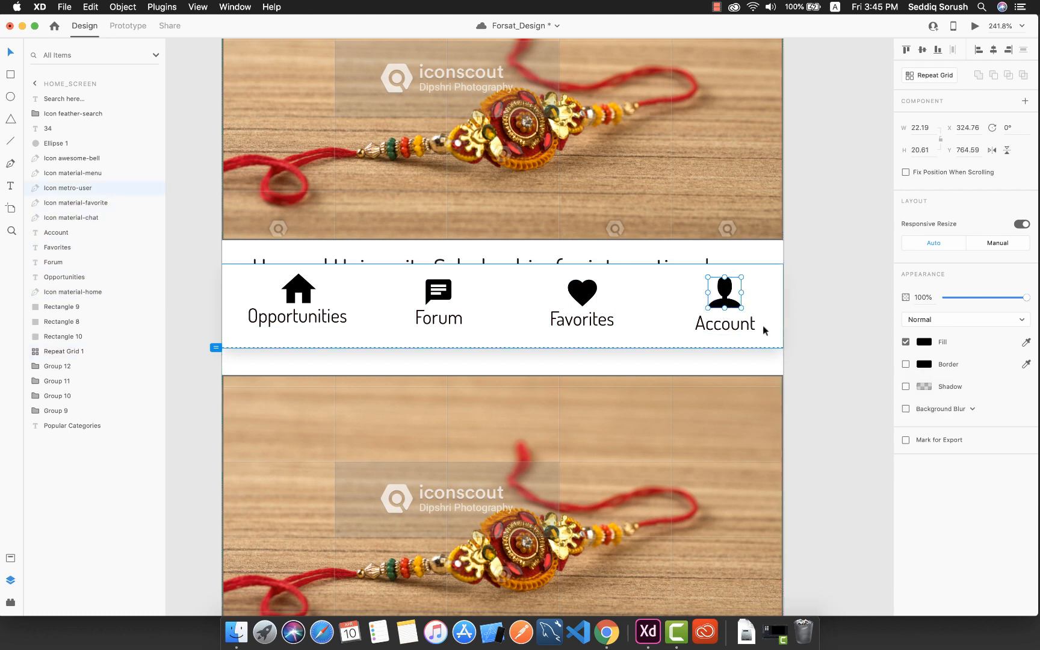
drag(771, 329, 667, 311)
key(super+z)
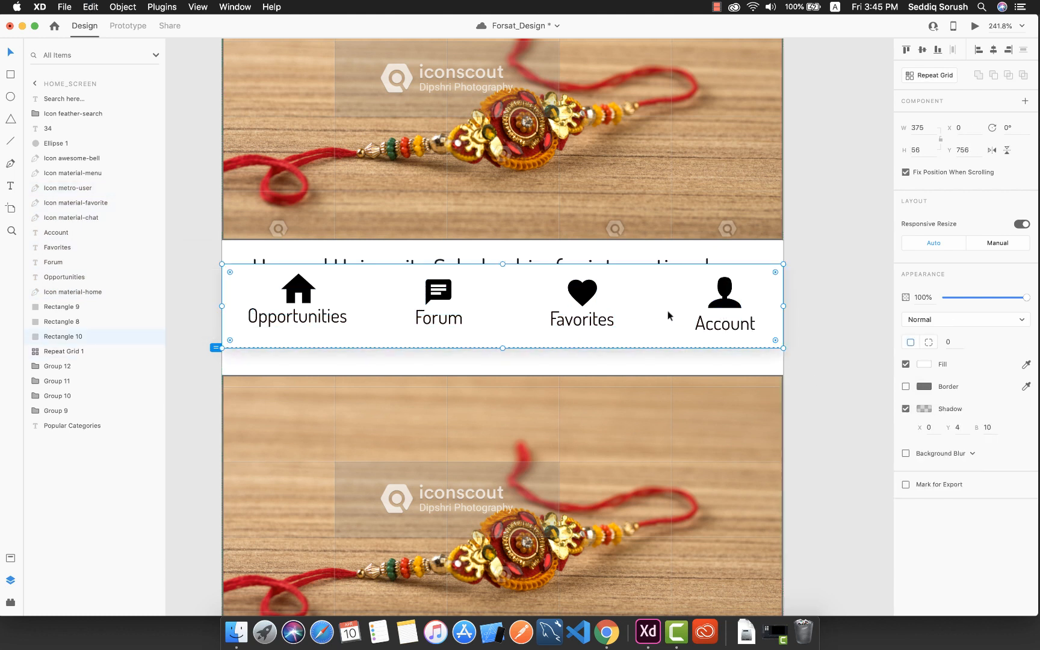
click(828, 332)
drag(821, 334, 262, 266)
Step: Preview the home screen and examine how the navigation icons and labels move as the page scrolls
click(975, 26)
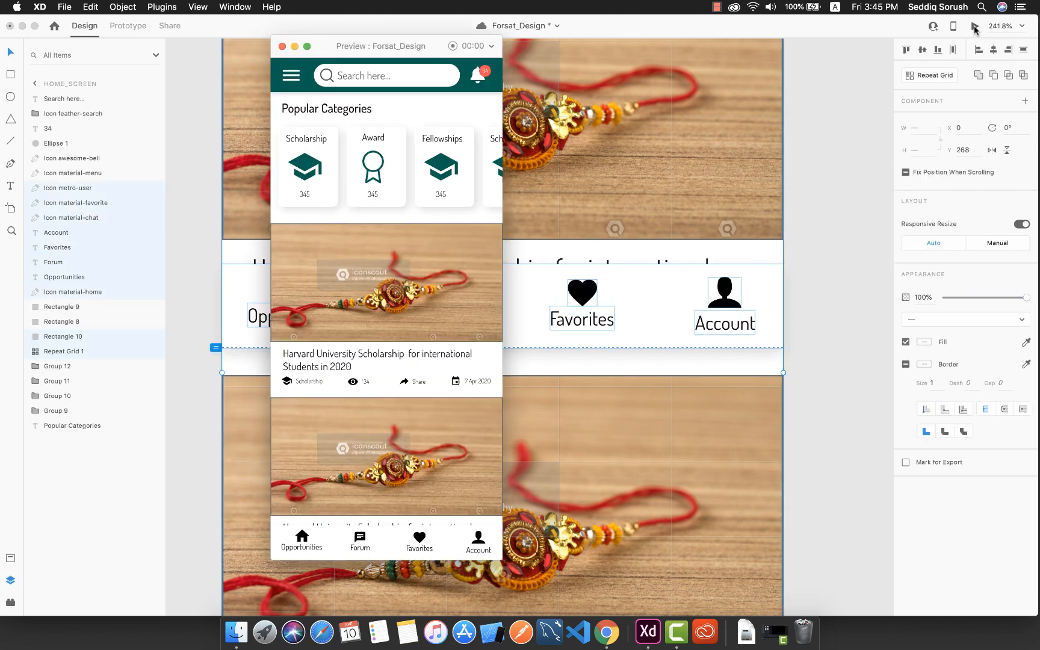
scroll(433, 385, down, 5)
scroll(433, 390, up, 5)
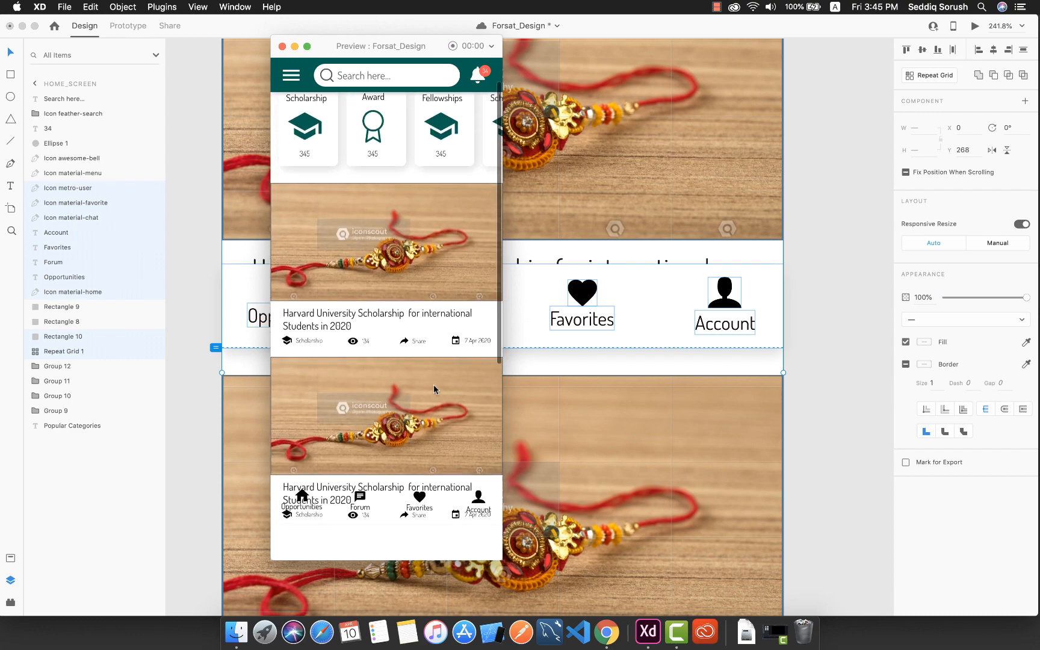
scroll(434, 389, down, 5)
scroll(410, 416, up, 5)
scroll(389, 437, down, 5)
scroll(381, 454, up, 5)
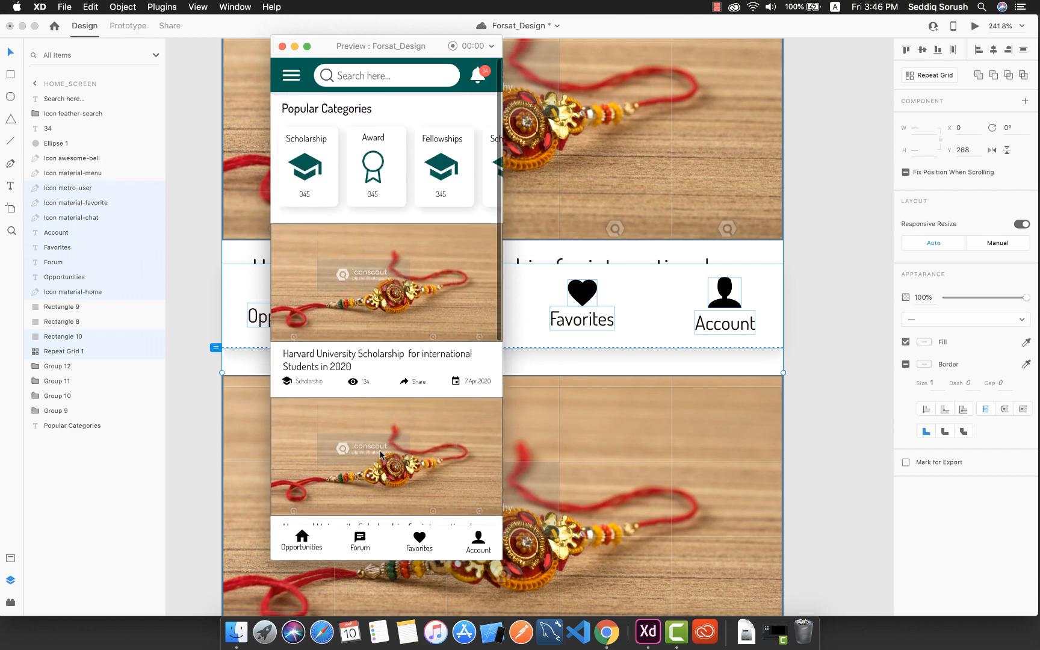
scroll(373, 482, down, 4)
scroll(371, 492, up, 4)
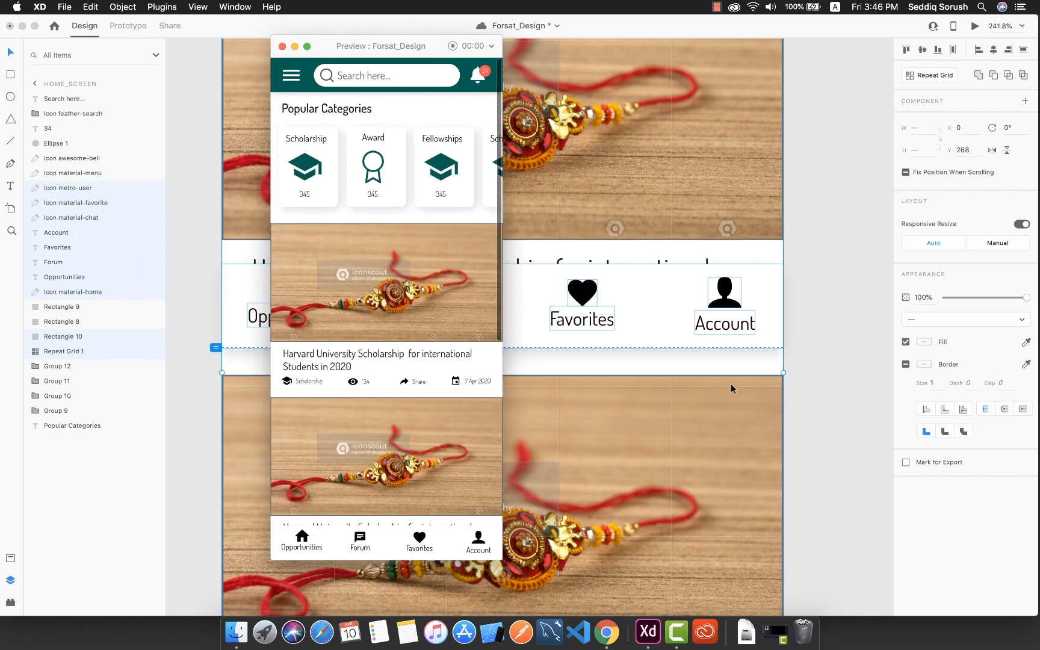
Step: Close the preview and try fixing the position of the whole selection, including Repeat Grid 1, when scrolling
right_click(732, 304)
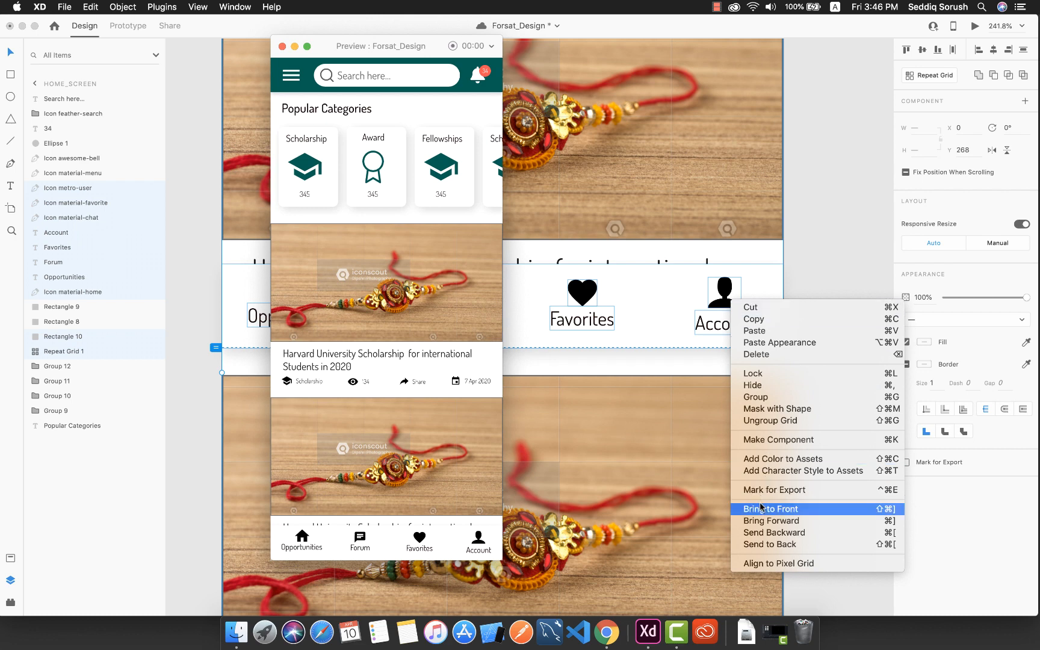
click(282, 47)
click(283, 47)
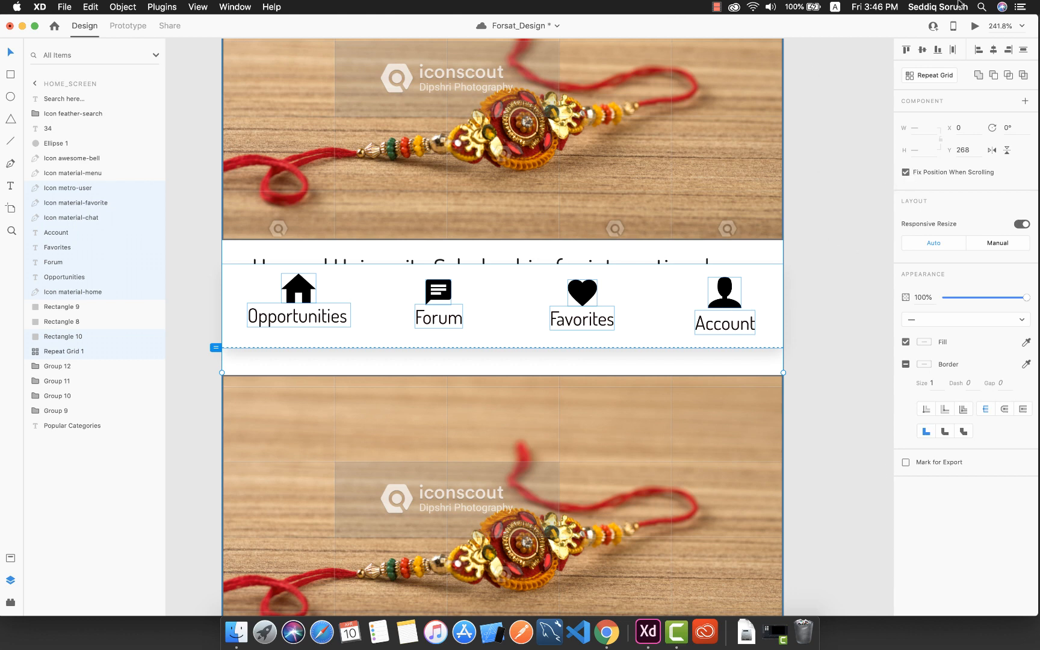
Step: Preview the home screen again to check how the posts and navigation bar scroll, and close the preview
click(975, 27)
scroll(367, 433, down, 3)
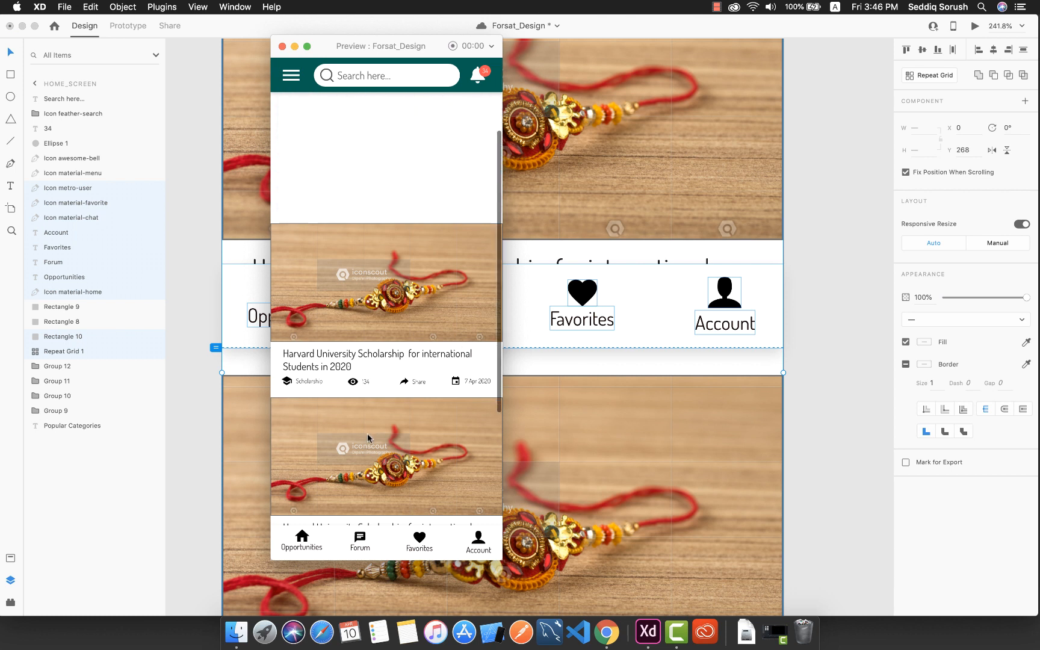
scroll(367, 434, up, 3)
scroll(366, 437, down, 2)
scroll(366, 438, up, 2)
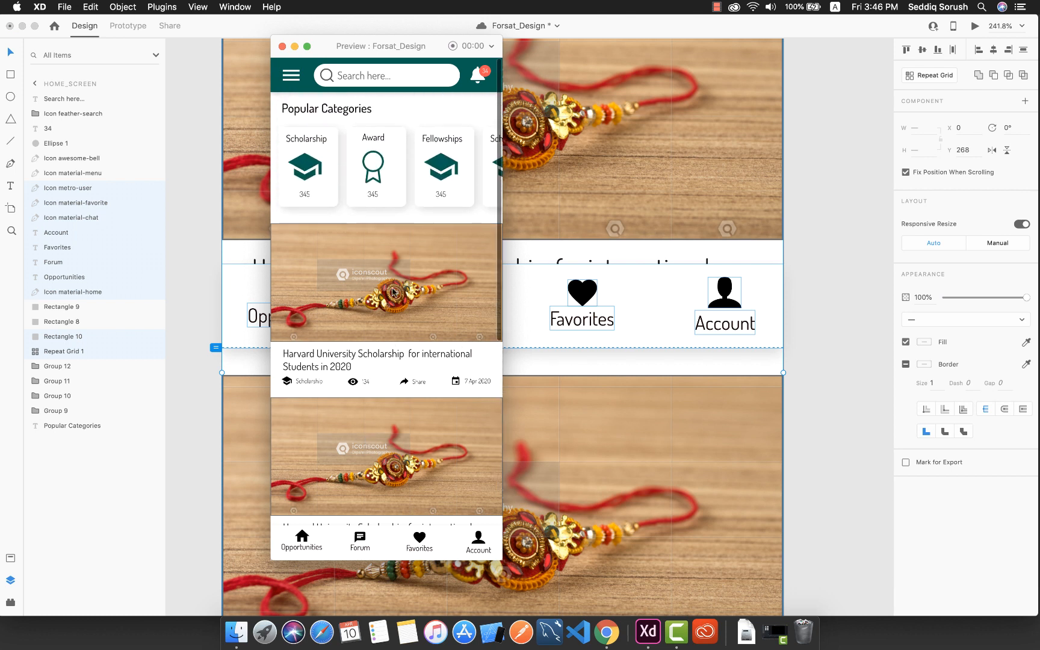
scroll(369, 366, down, 2)
scroll(383, 364, up, 2)
click(282, 46)
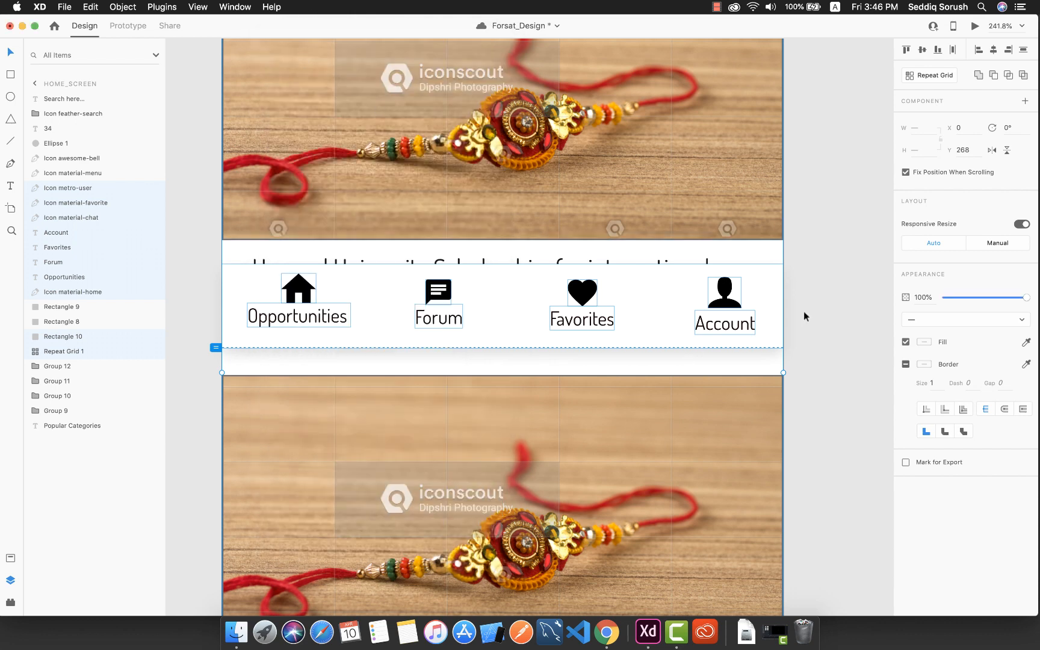
Step: Undo the fixed scrolling position of the selection that includes the repeat grid
click(803, 319)
key(super+z)
click(815, 269)
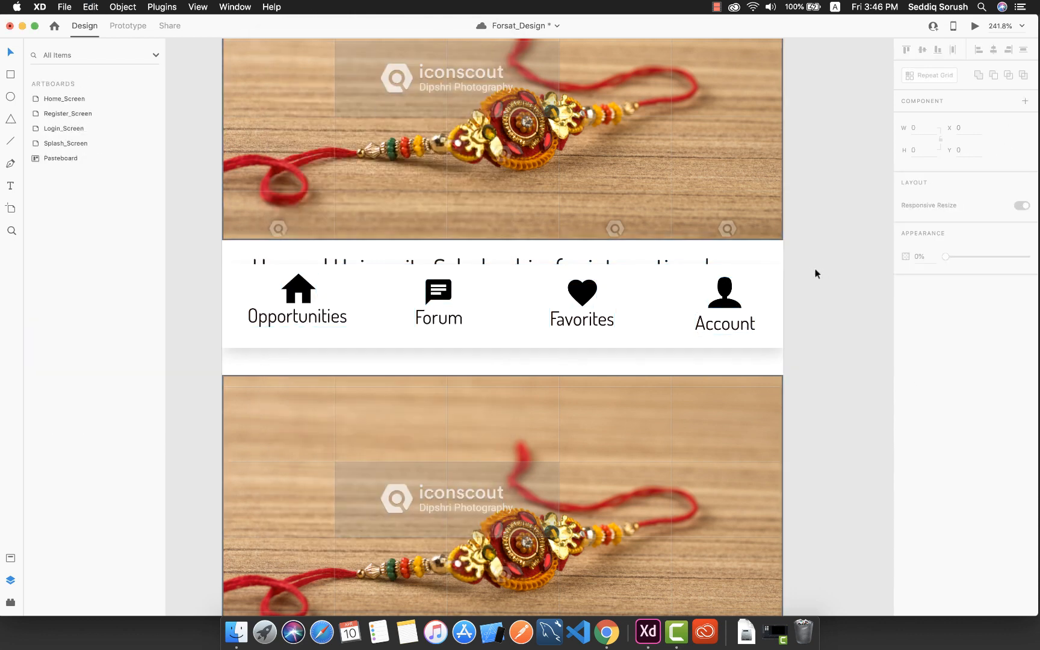
click(725, 294)
shift+click(725, 325)
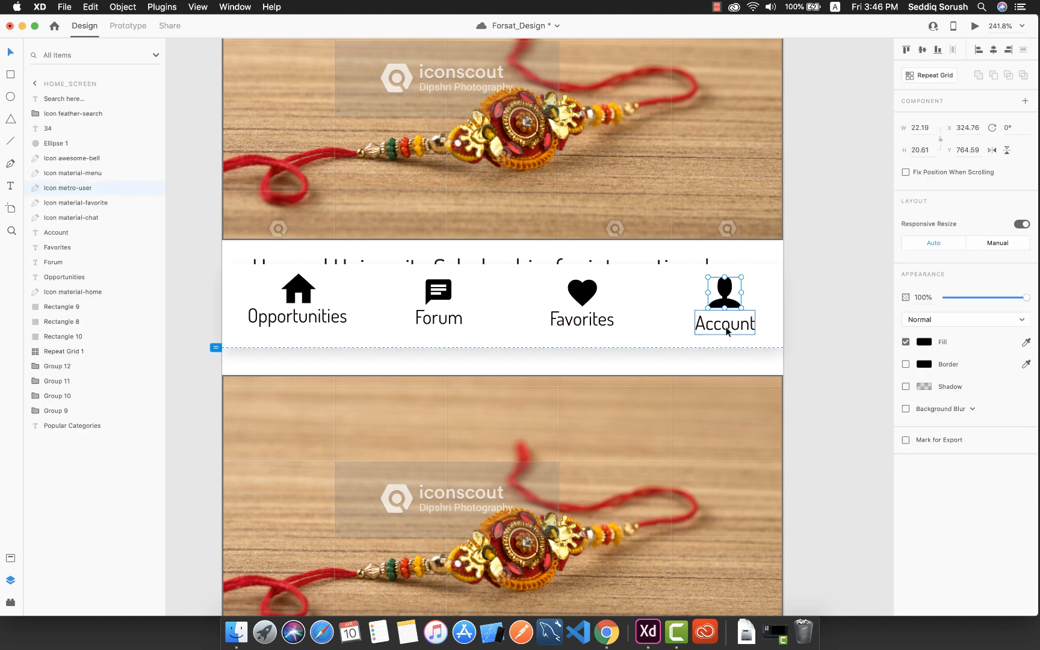
shift+click(626, 325)
shift+click(585, 299)
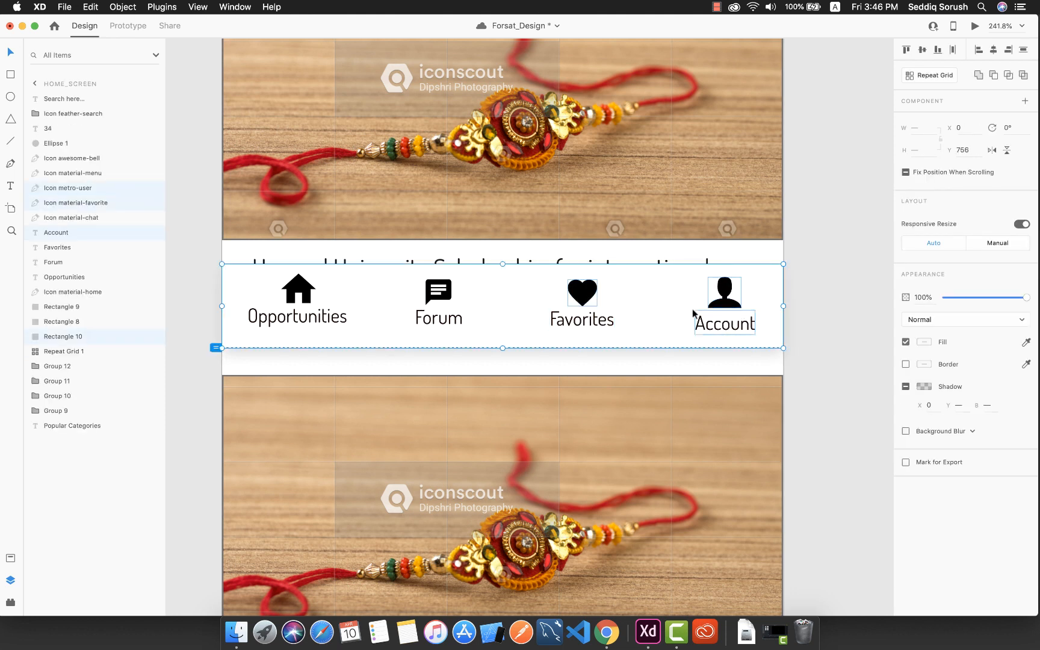
click(853, 293)
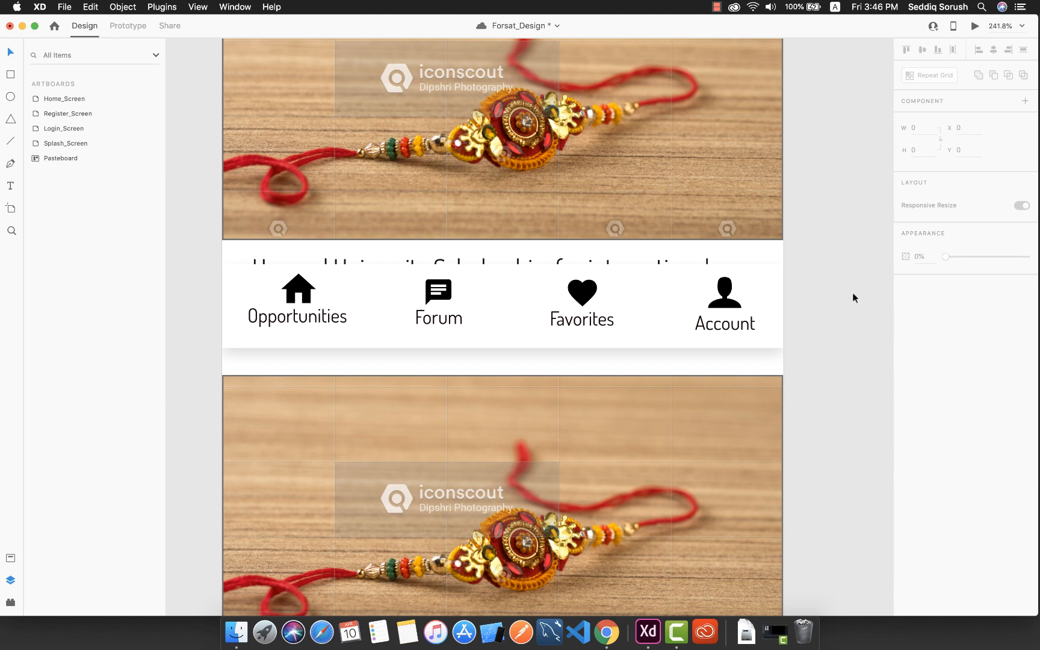
Step: Fix the position of only the Account, Favorites, Forum and Opportunities icons and labels when scrolling
click(732, 325)
shift+click(727, 294)
shift+click(588, 302)
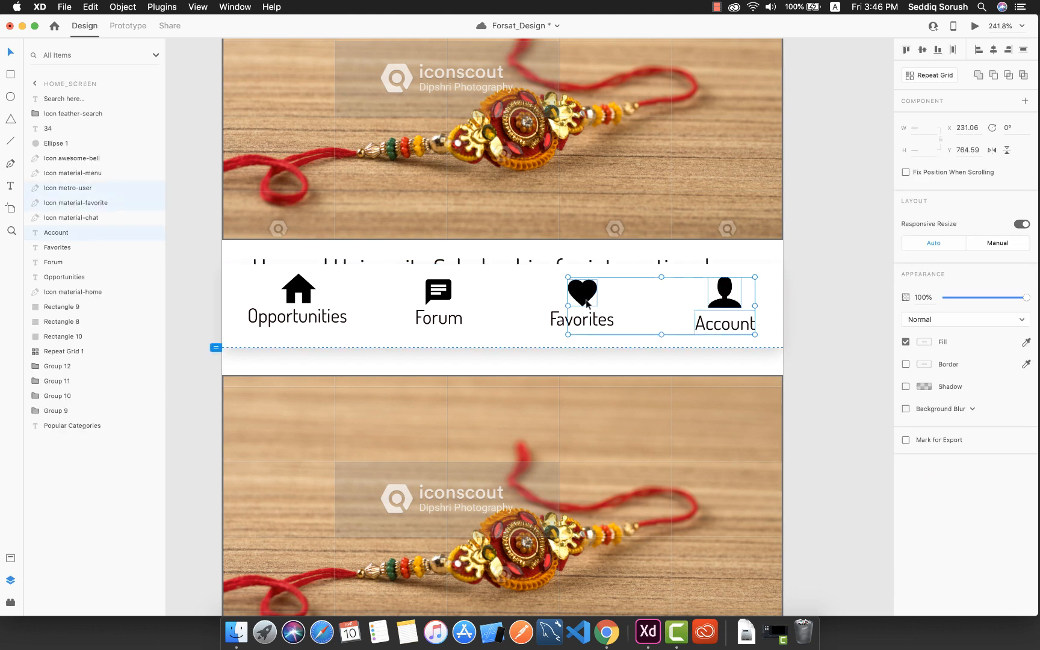
shift+click(582, 326)
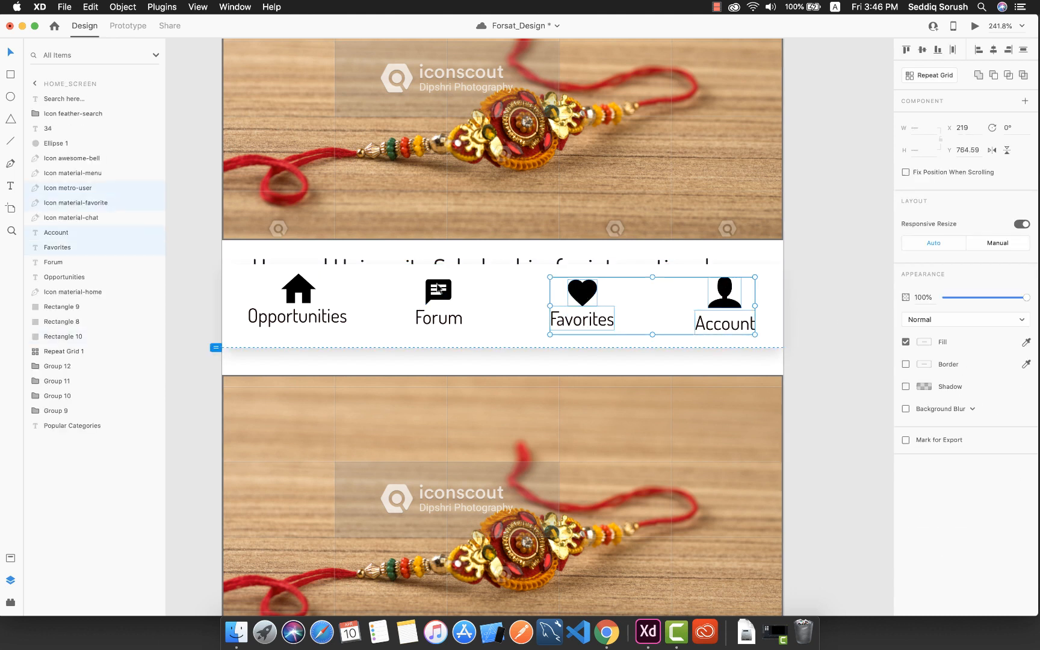
shift+click(446, 296)
shift+click(448, 316)
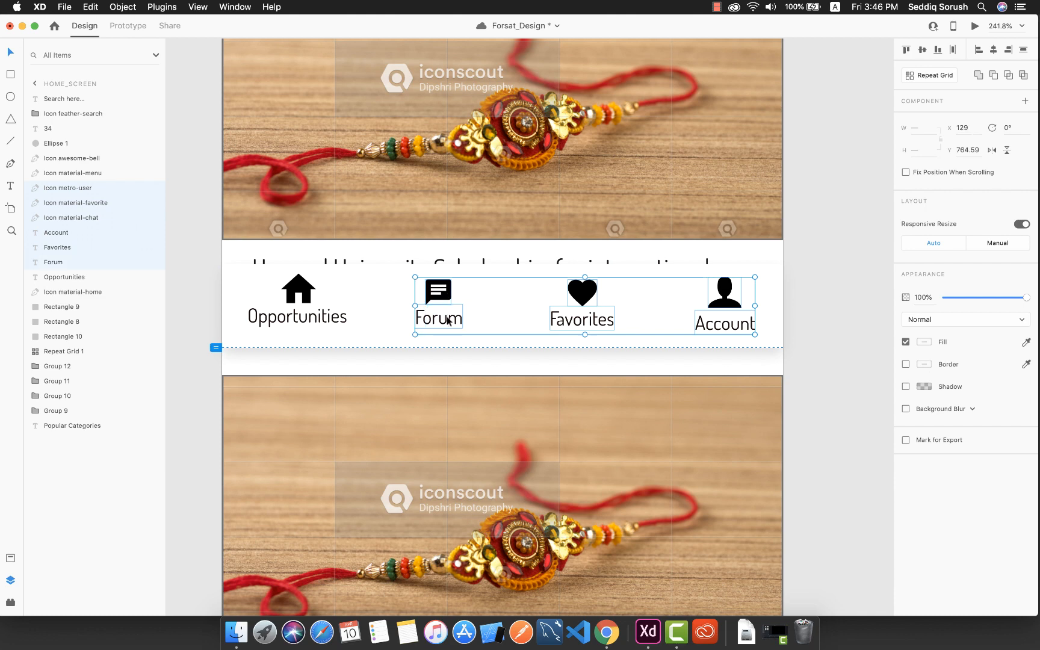
shift+click(308, 299)
shift+click(316, 317)
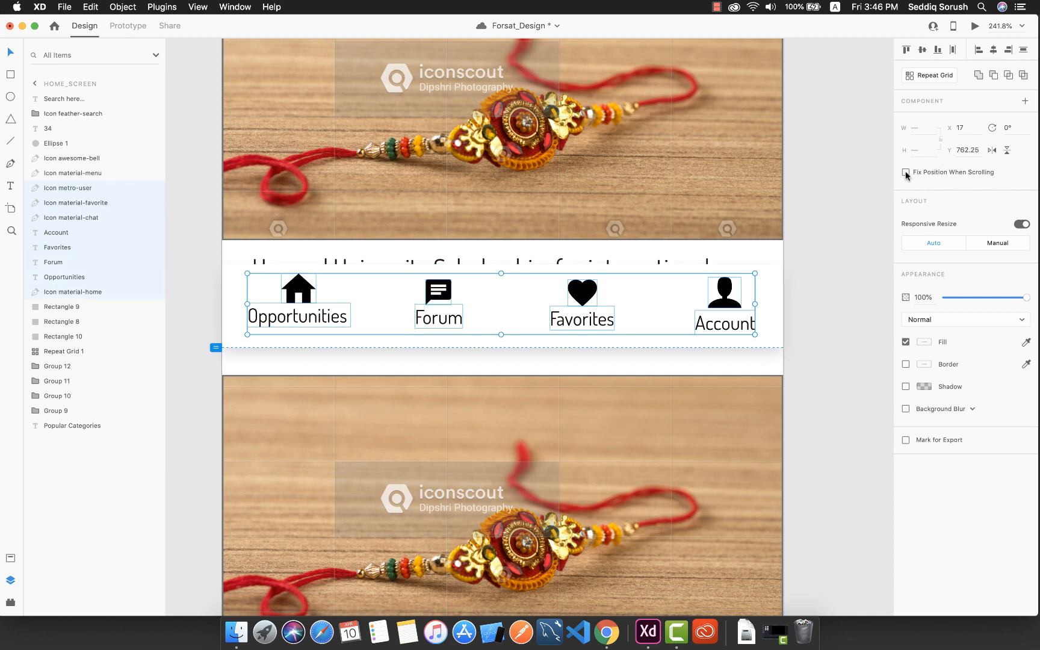
Step: Preview the home screen and scroll through it to check the fixed header and bottom navigation
click(974, 26)
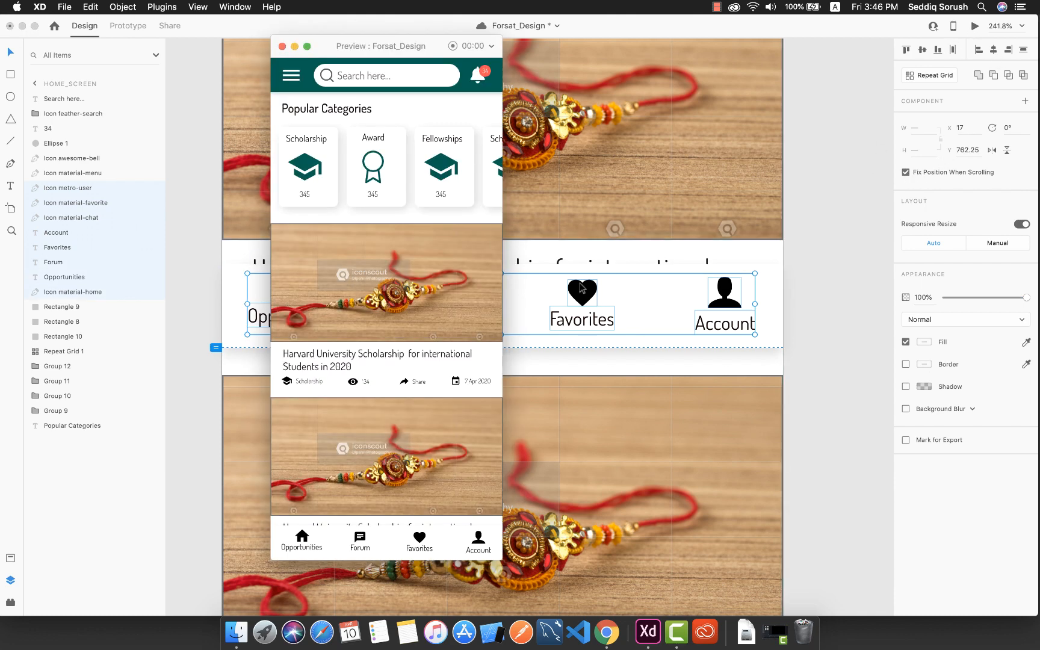
scroll(444, 295, down, 10)
scroll(444, 295, up, 5)
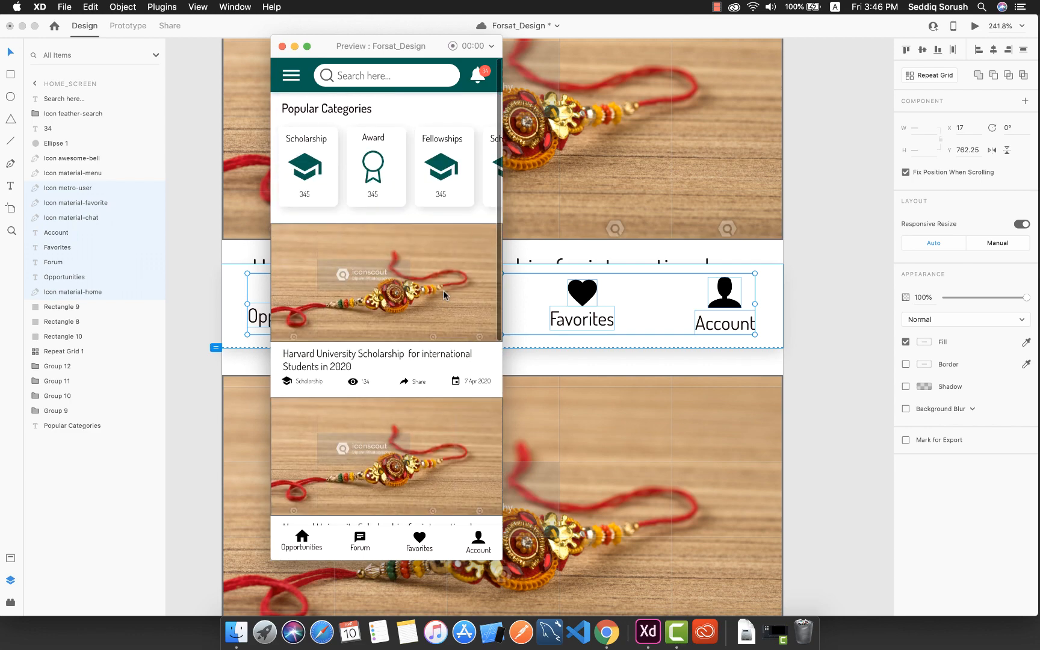
scroll(416, 285, down, 5)
scroll(420, 403, up, 4)
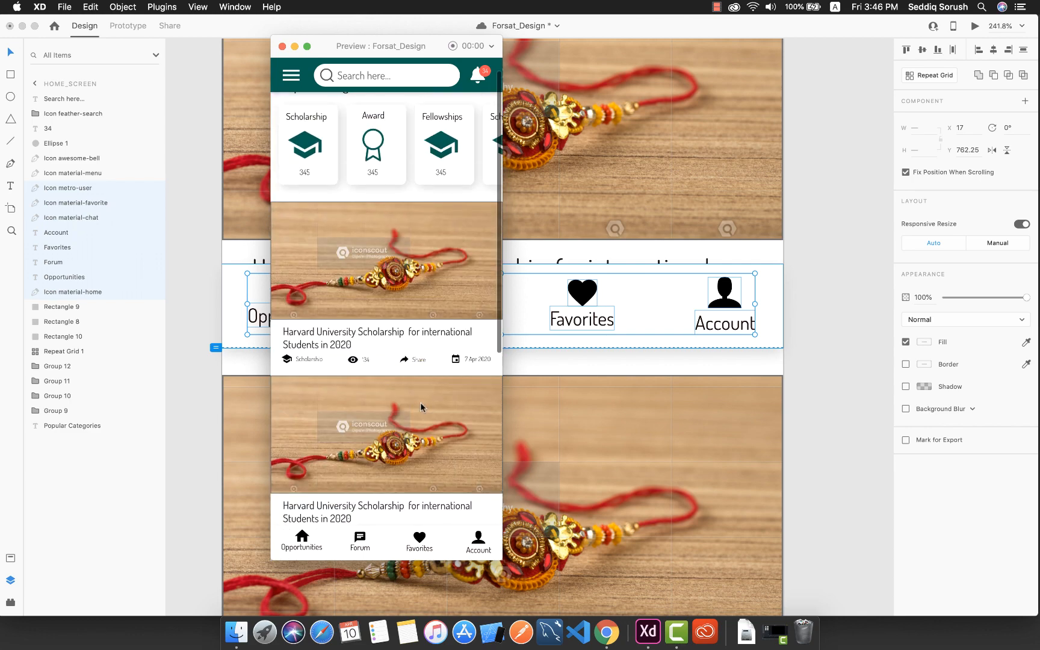
scroll(421, 269, down, 8)
scroll(420, 269, up, 6)
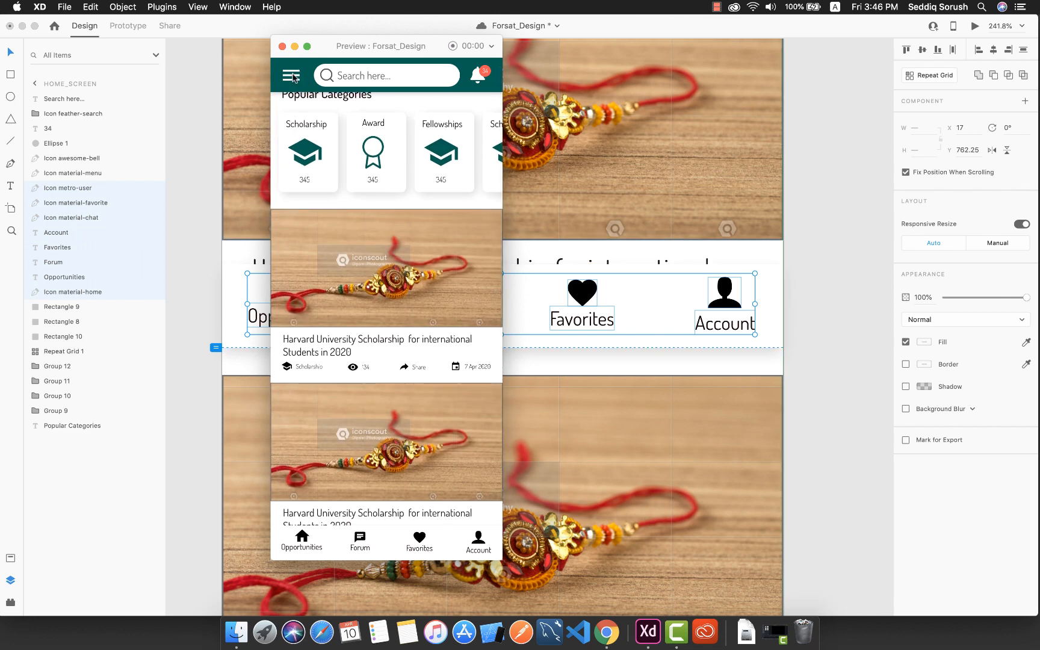
scroll(280, 210, down, 4)
scroll(280, 210, up, 4)
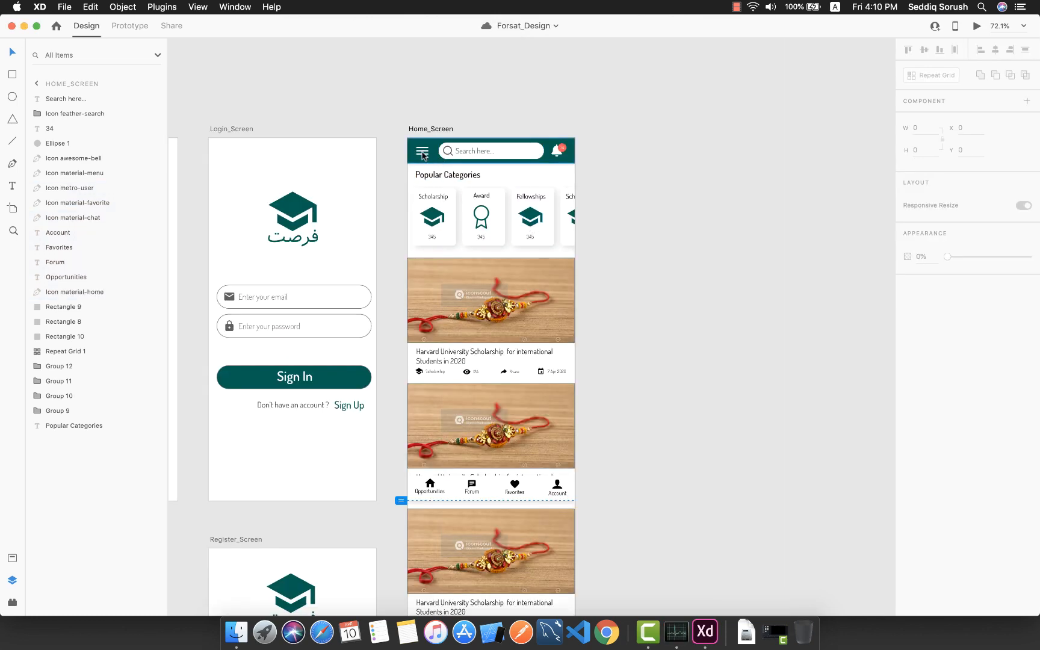
Step: Switch to the Forsat document, preview its home page's slide-out menu by opening and closing it, and return to Forsat_Design
key(ctrl+Right)
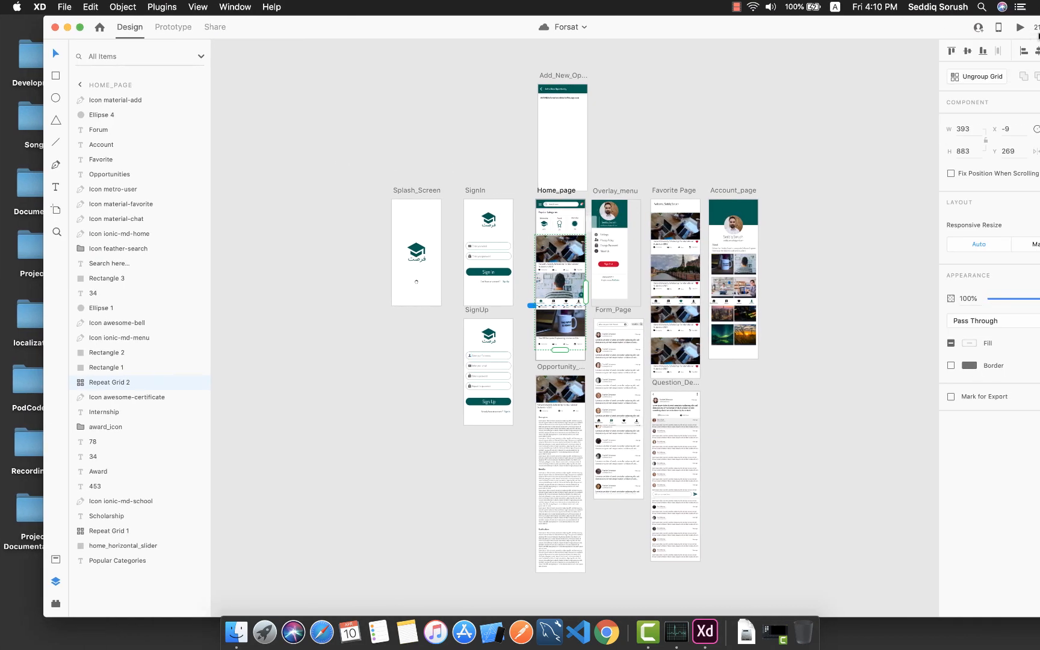
click(1022, 27)
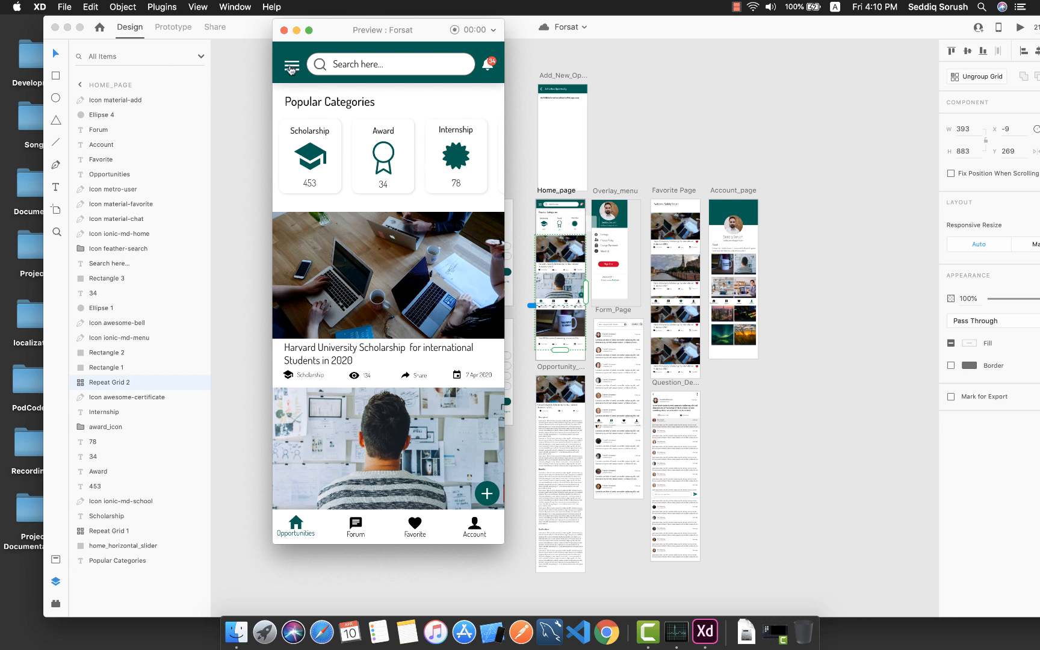
click(292, 66)
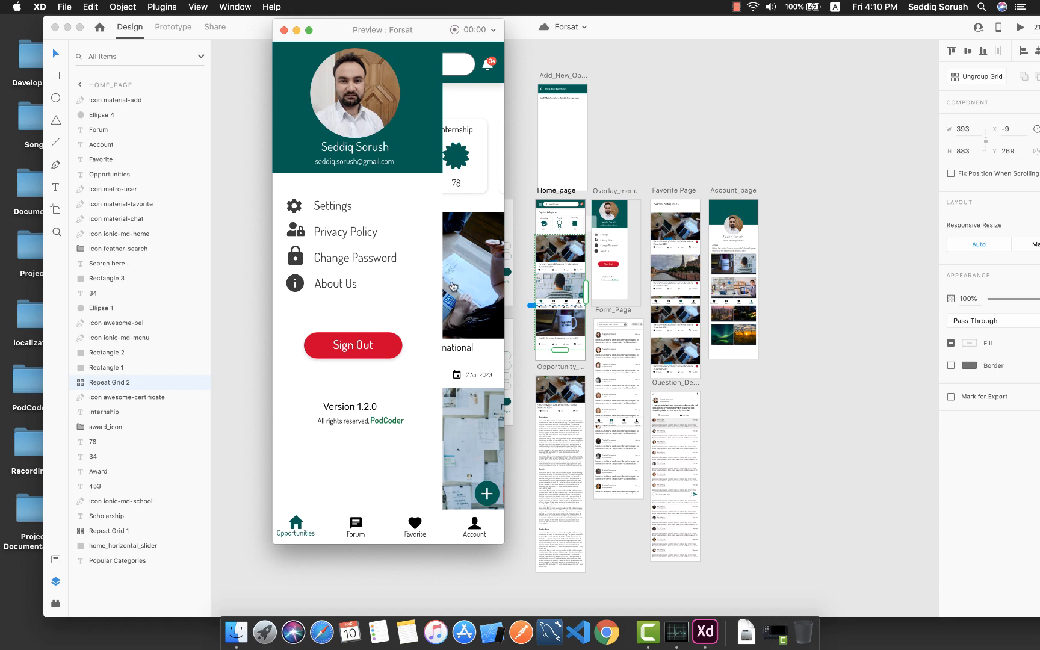
click(461, 178)
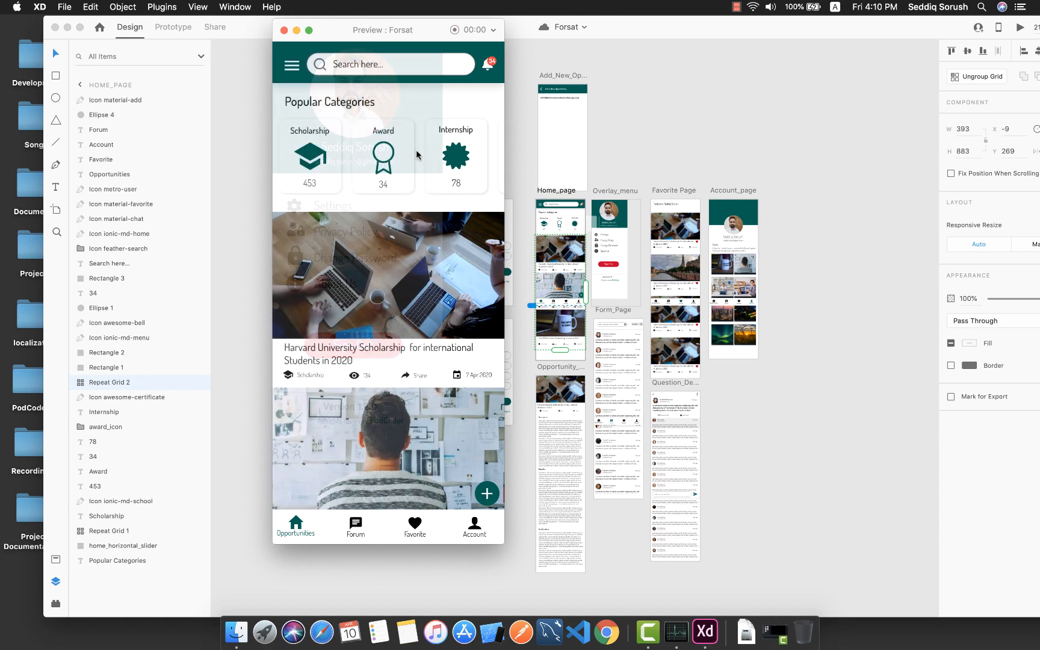
click(290, 71)
click(284, 30)
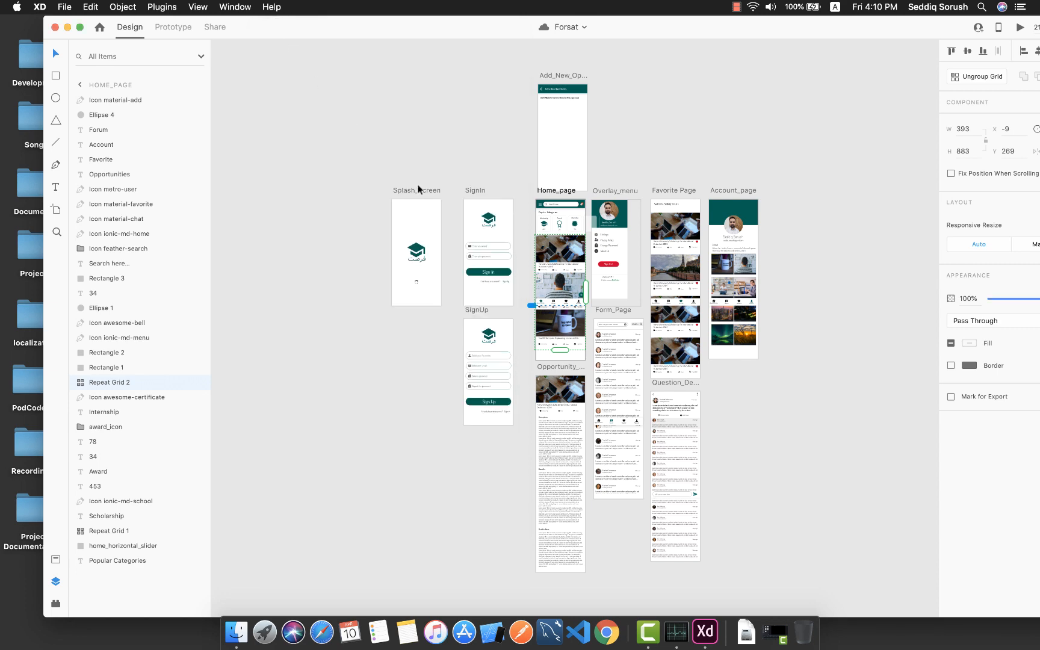
key(ctrl+Left)
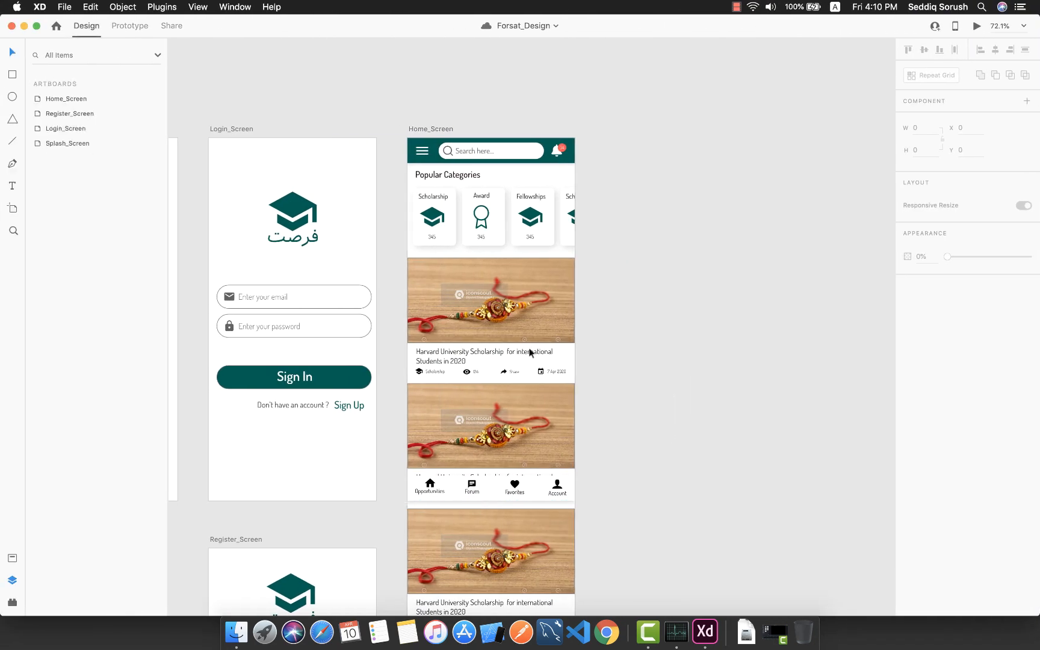
Step: Add a 375 × 812 artboard beside Home_Screen and name it Drawer_overlay
click(12, 209)
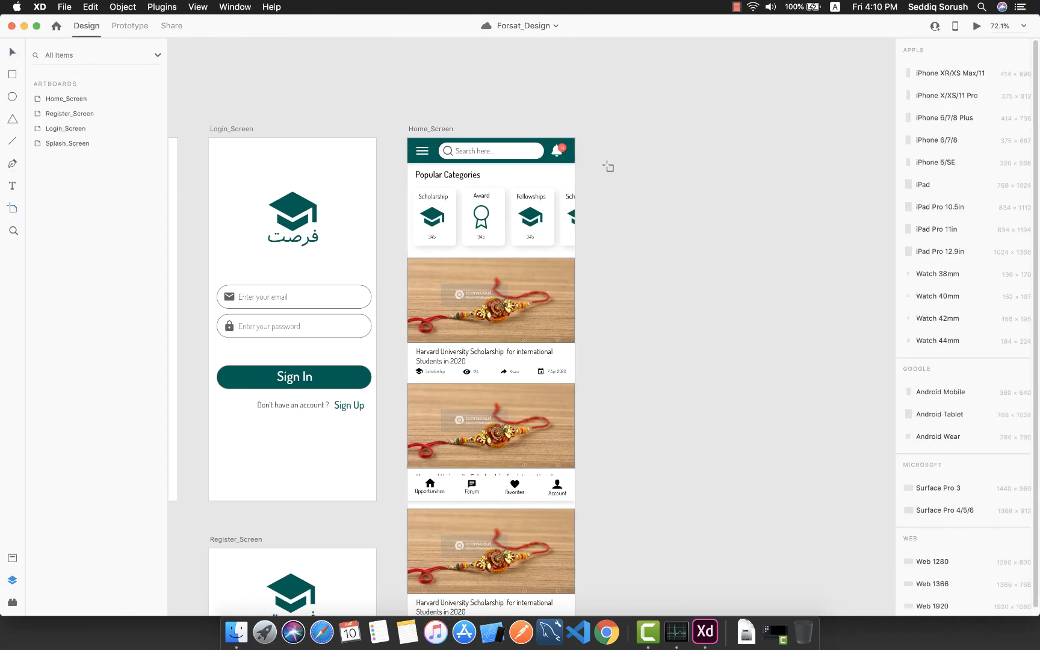
click(645, 144)
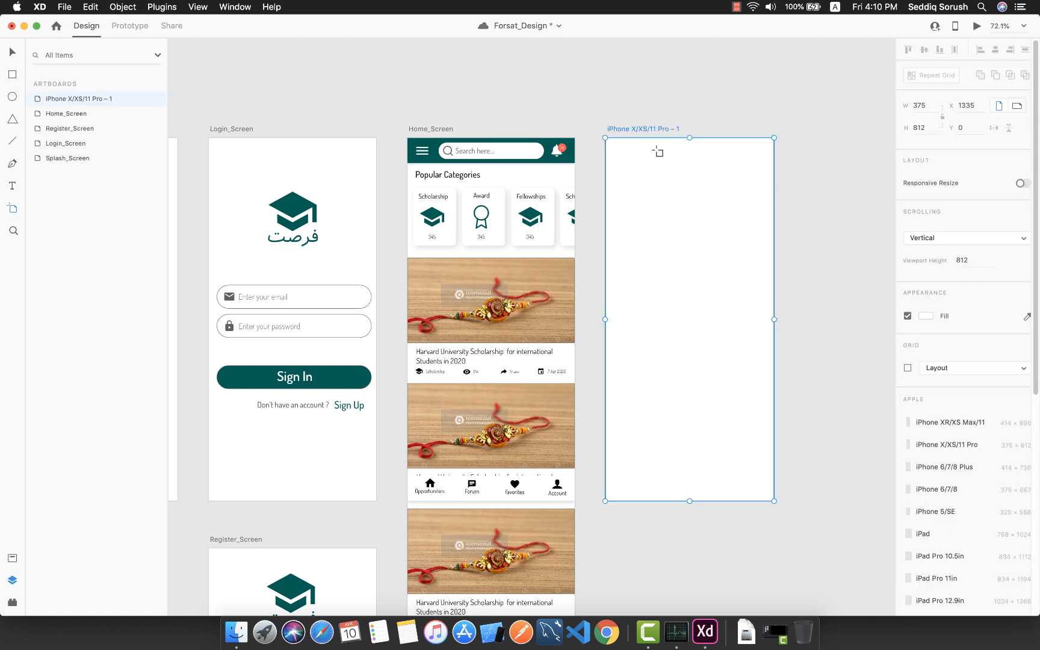
double_click(634, 129)
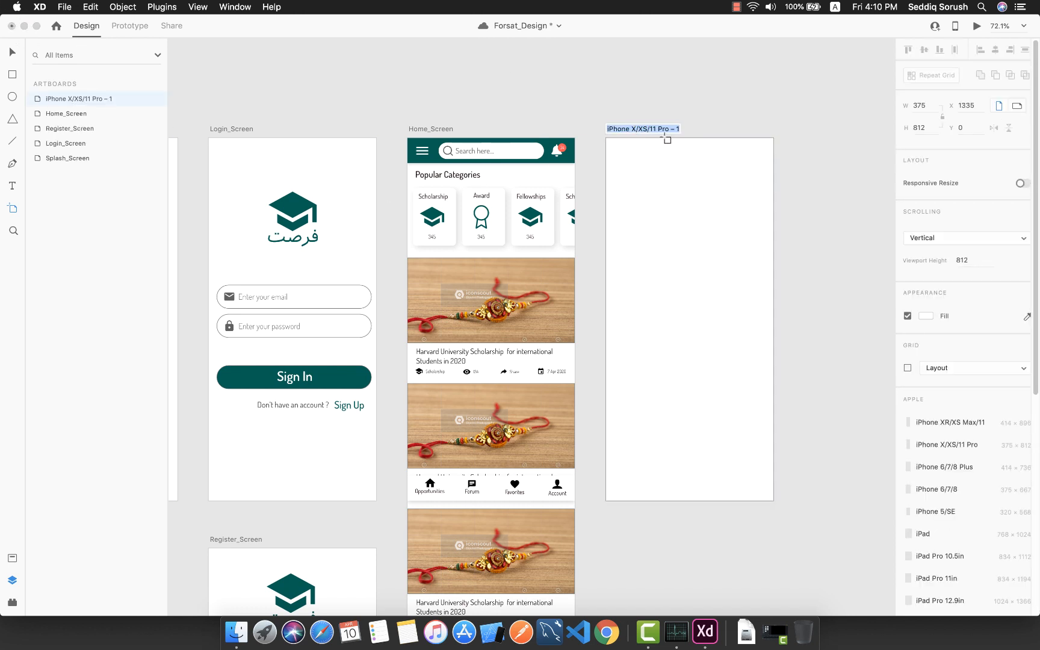
text(Drawer_overlay)
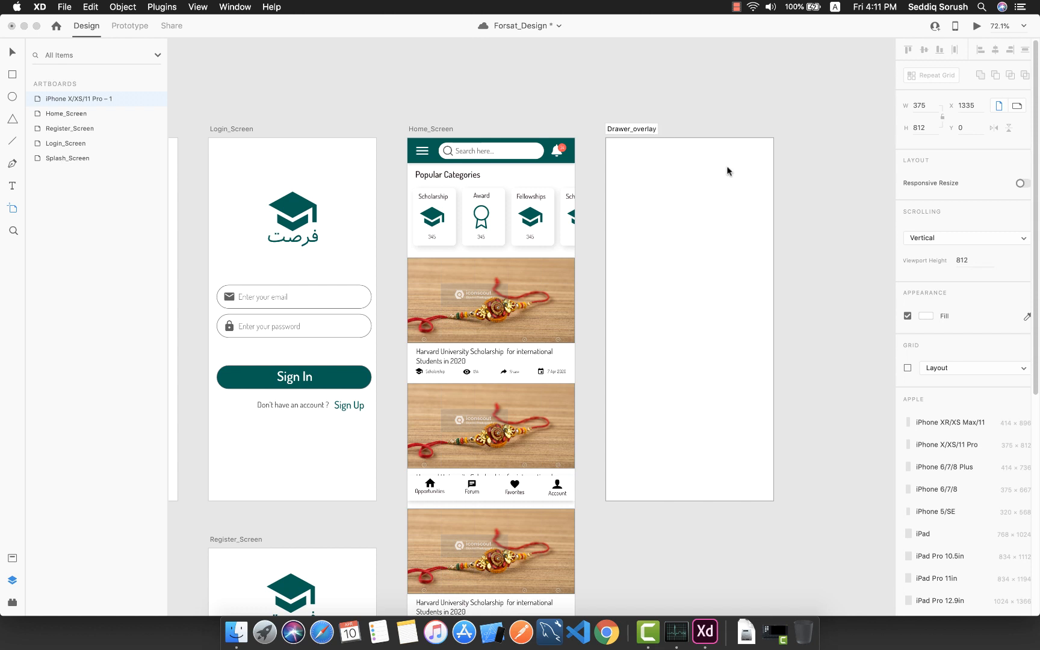
key(Return)
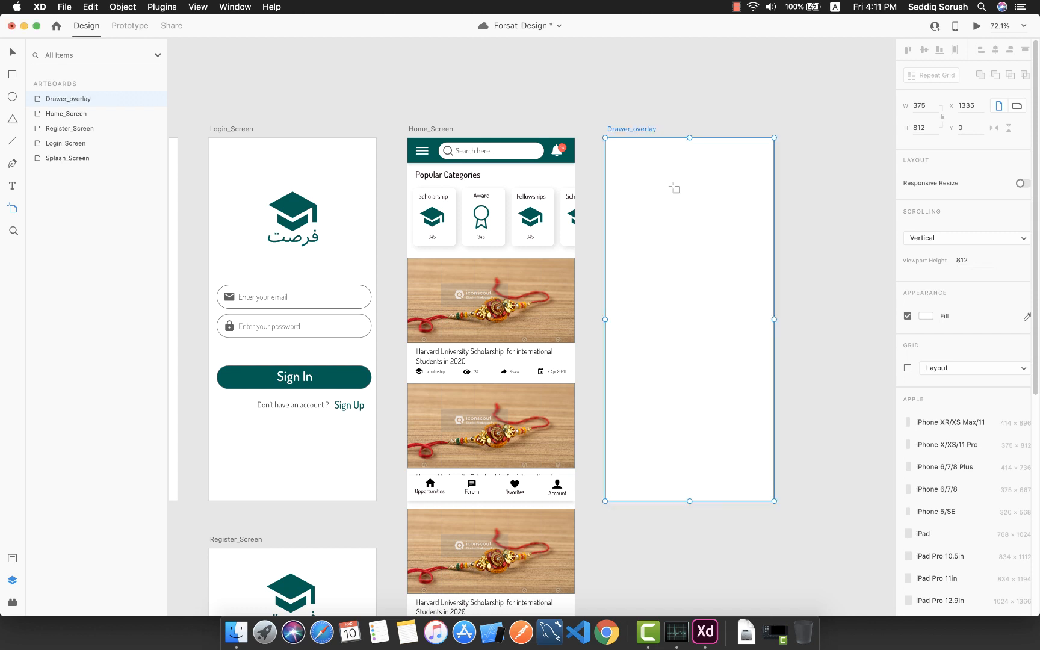
Step: Draw a rectangle about 228 × 746 for the drawer panel from the upper-left corner of the Drawer_overlay artboard
click(13, 75)
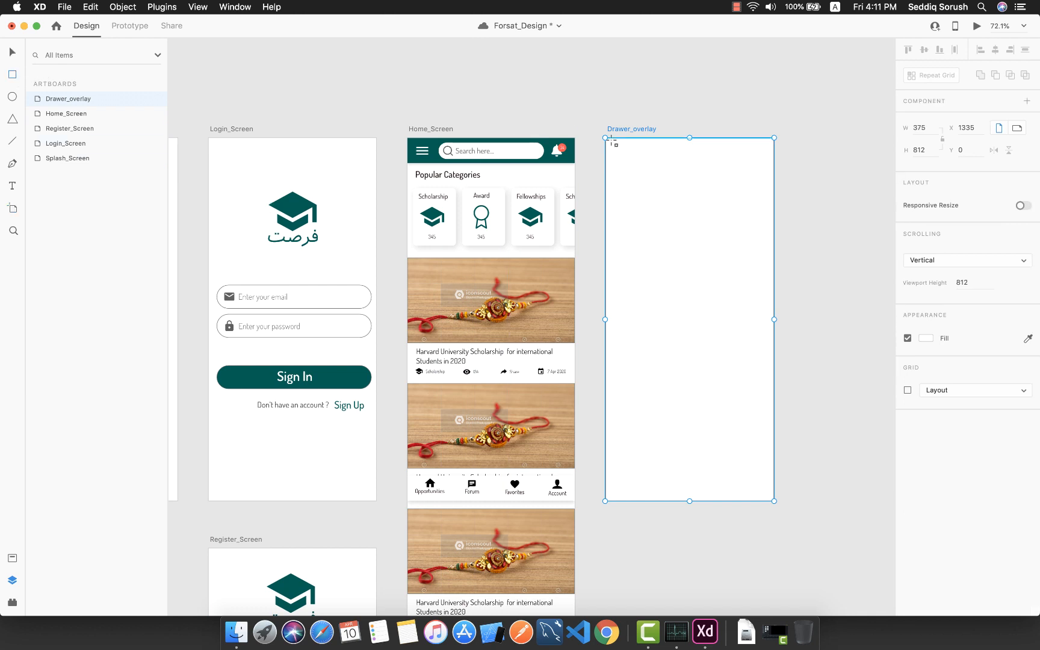
drag(608, 139, 708, 471)
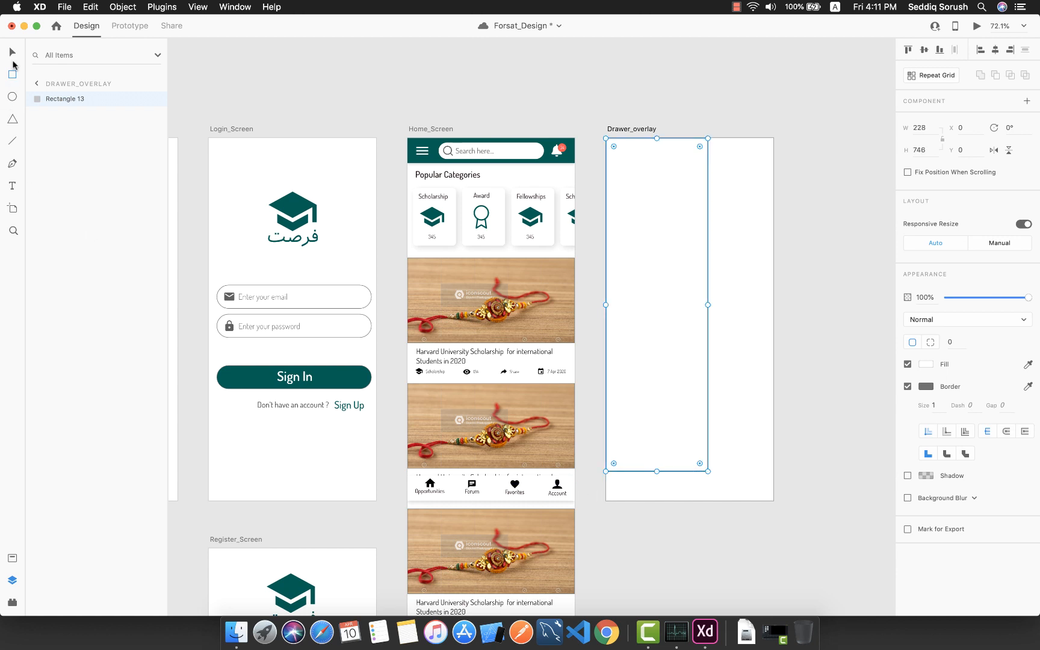
click(12, 56)
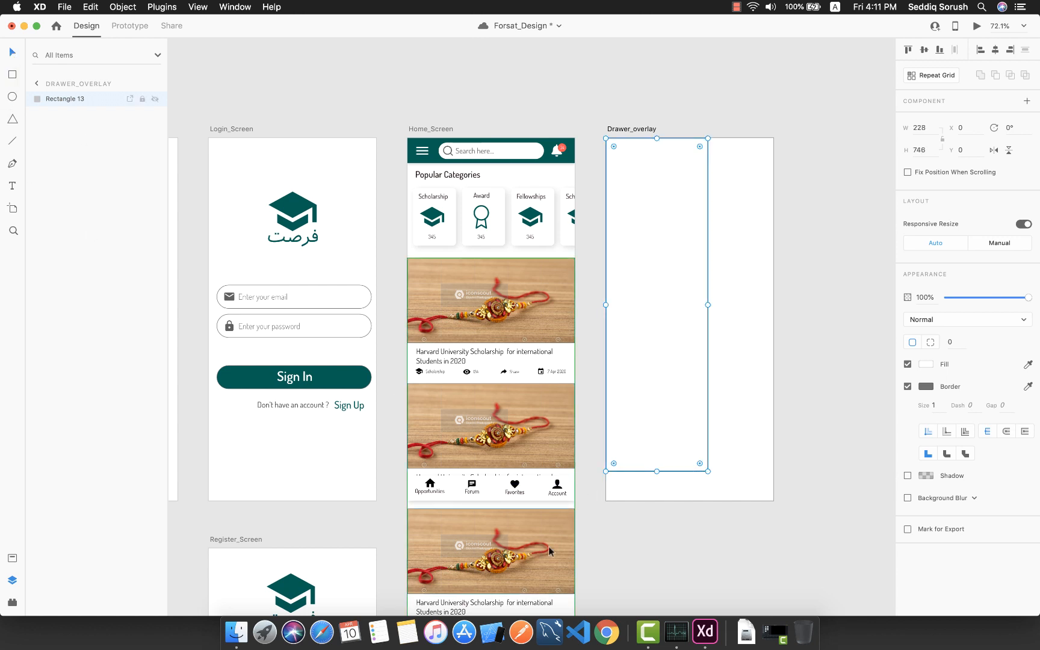
Step: Copy Home_Screen's bottom navigation bar background onto Drawer_overlay and align it with the artboard's bottom edge
click(566, 485)
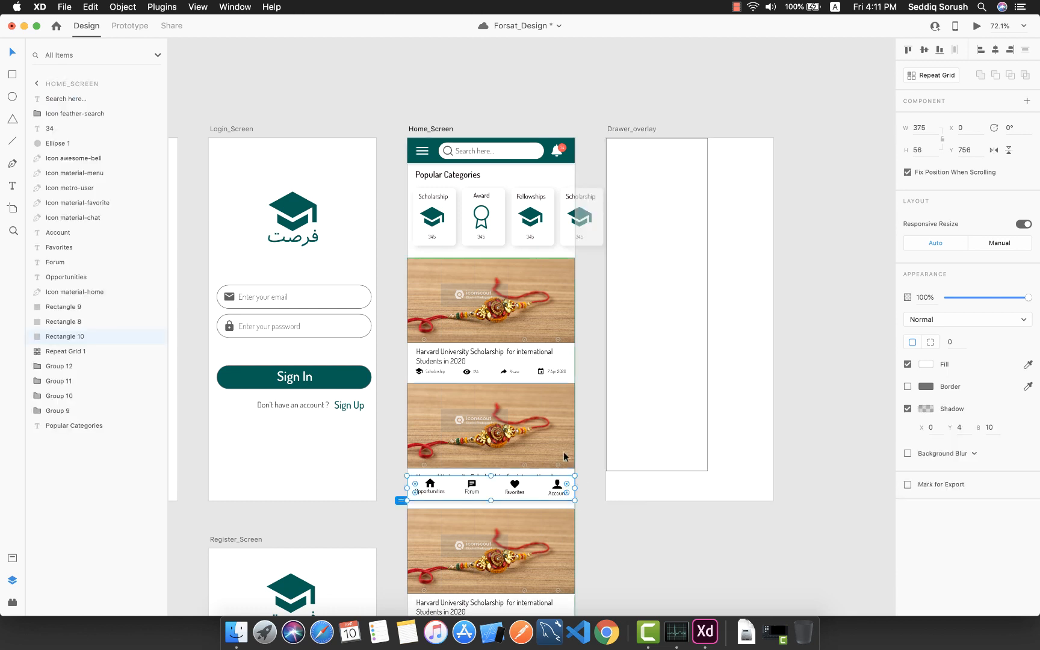
drag(535, 485, 731, 493)
scroll(736, 528, up, 5)
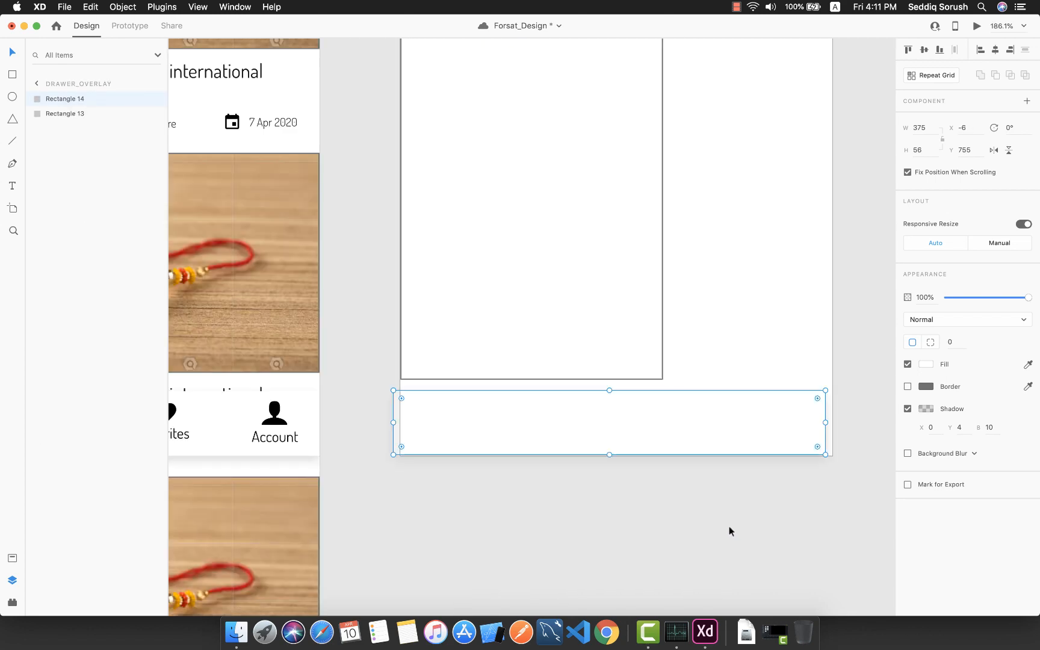
mouse_move(588, 411)
mouse_down()
mouse_move(606, 415)
mouse_move(593, 420)
mouse_up()
Step: Resize the drawer panel to 270 × 756 so its lower edge meets the bottom bar
click(610, 378)
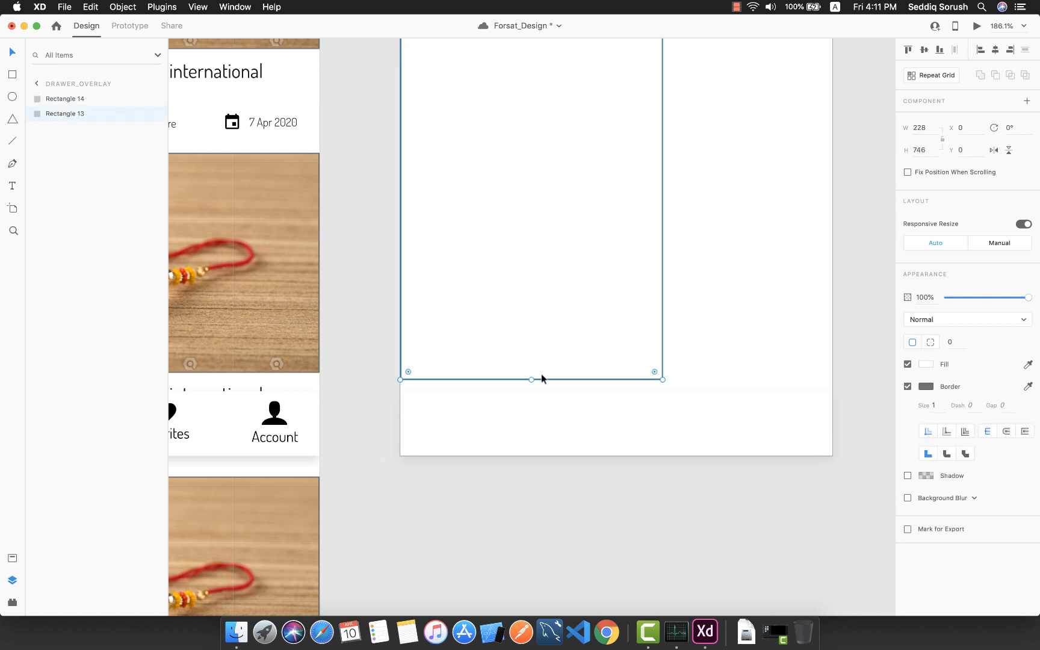
drag(530, 379, 531, 392)
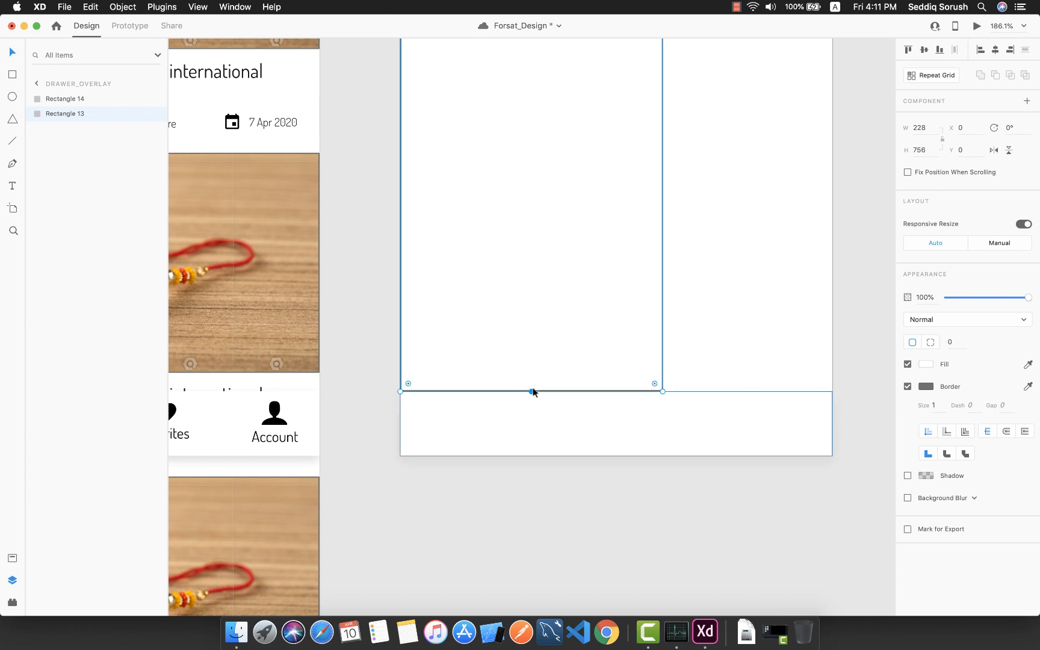
scroll(664, 468, up, 2)
scroll(660, 494, down, 6)
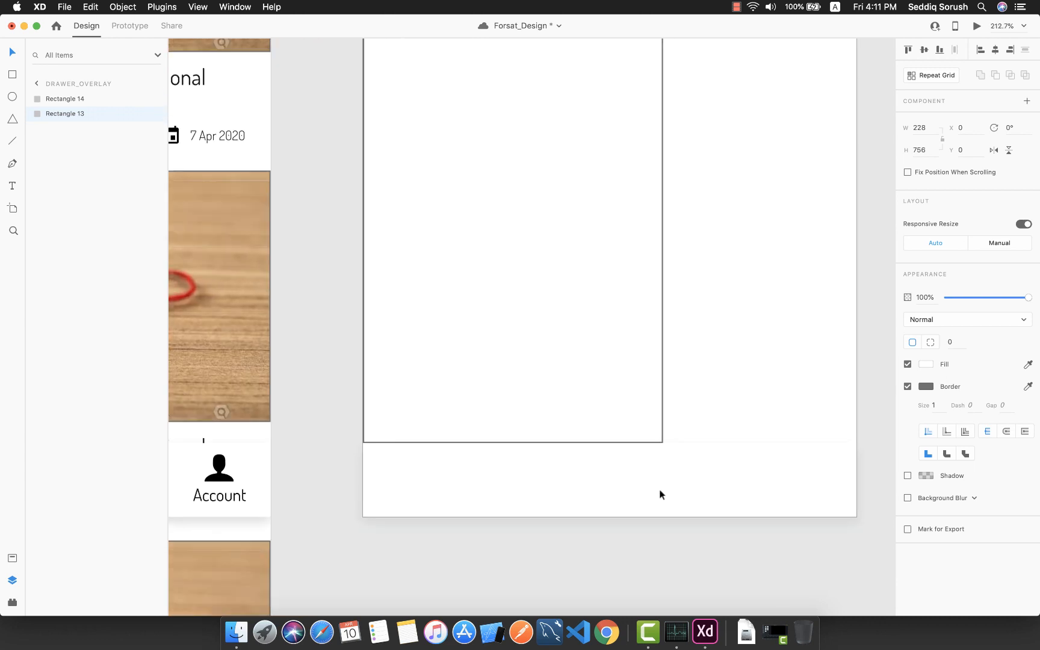
scroll(660, 494, up, 2)
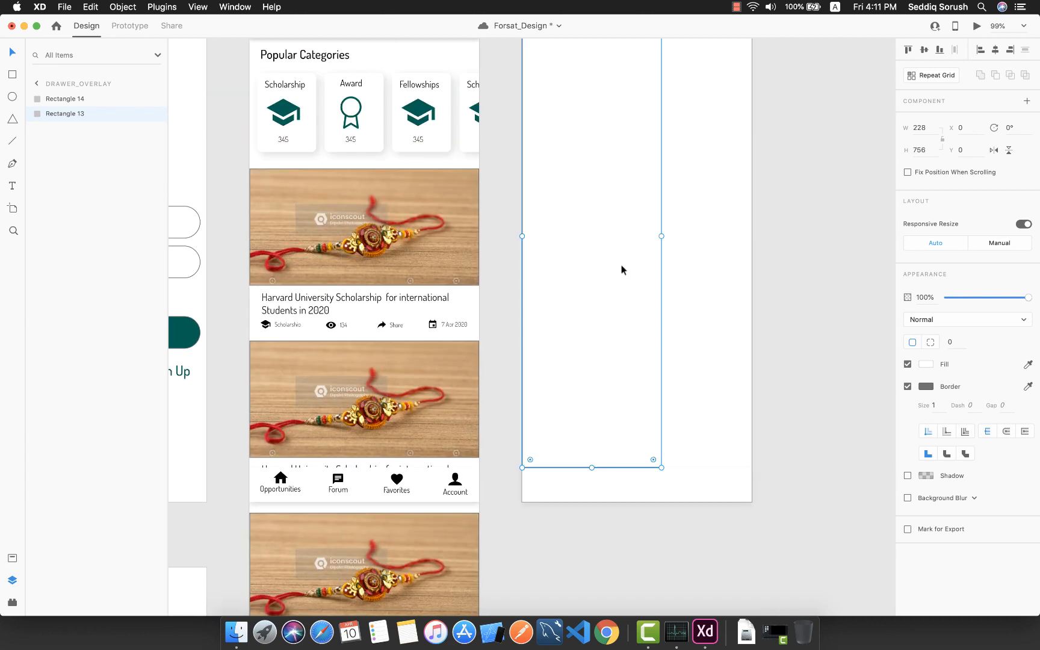
drag(663, 237, 687, 237)
scroll(671, 371, up, 3)
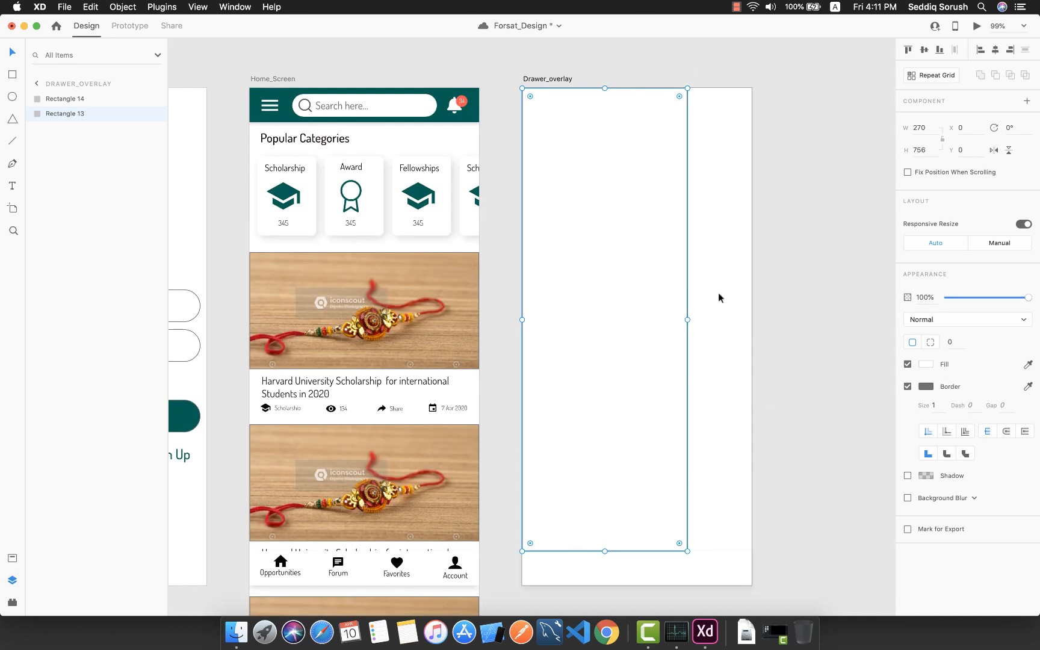
Step: Remove the drawer panel's border and give it a shadow with X 4, Y 0 and blur 10
click(907, 476)
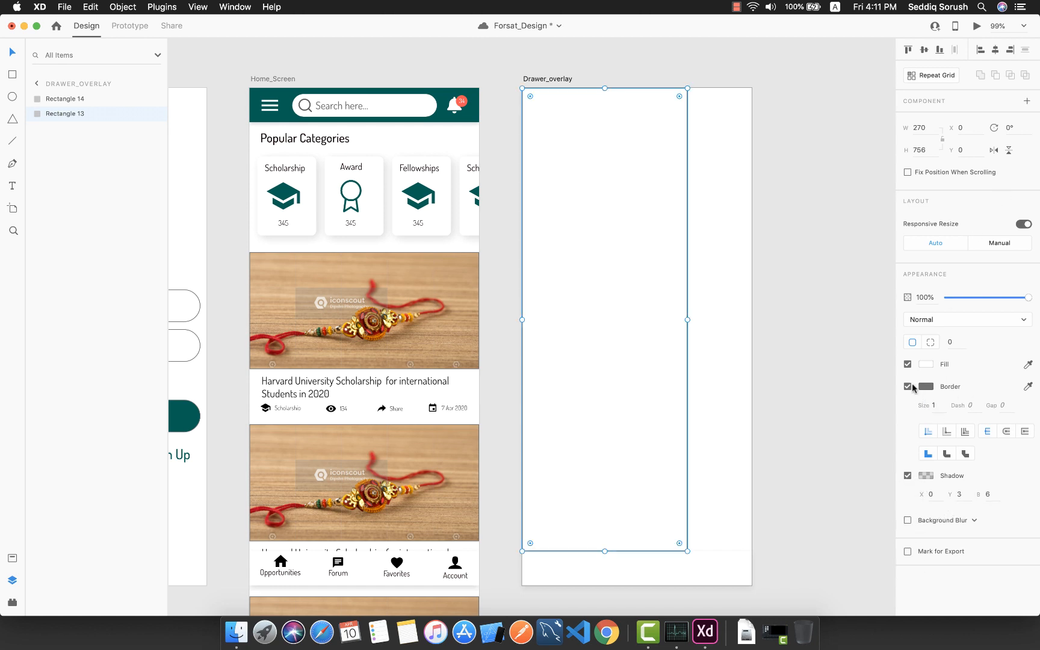
click(907, 386)
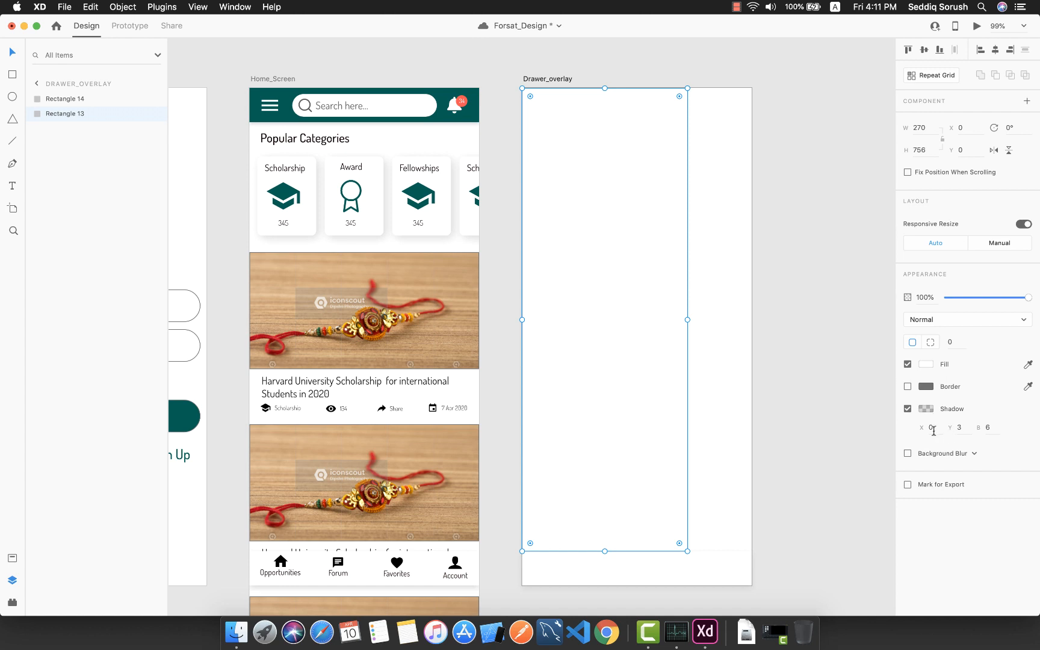
click(965, 427)
text(0)
key(shift+Tab)
text(4)
click(992, 427)
text(1)
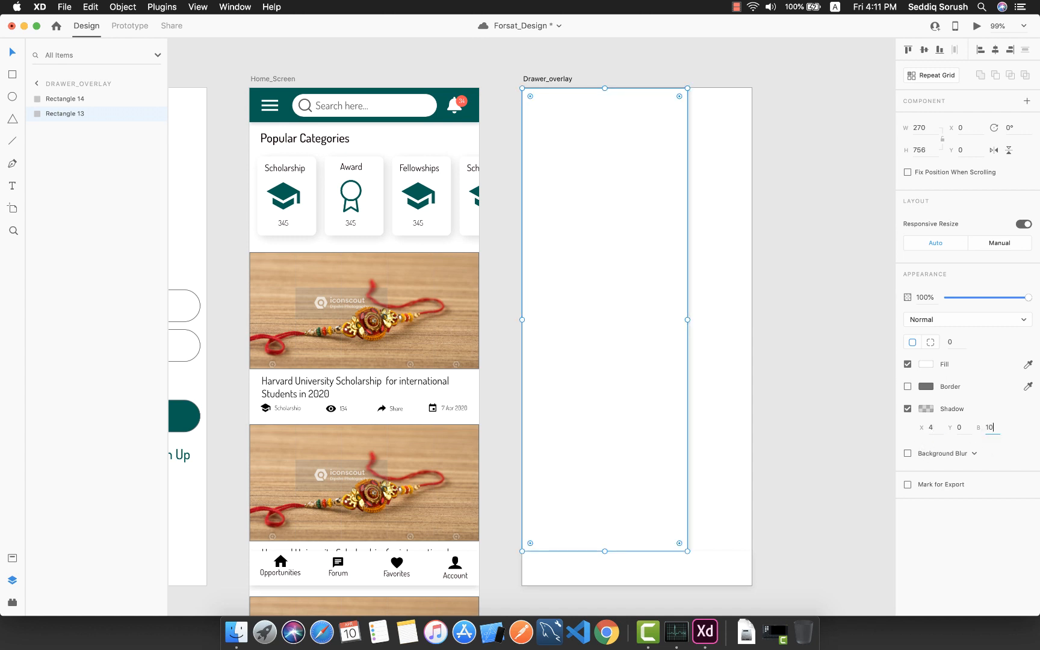
text(0)
key(Return)
click(801, 291)
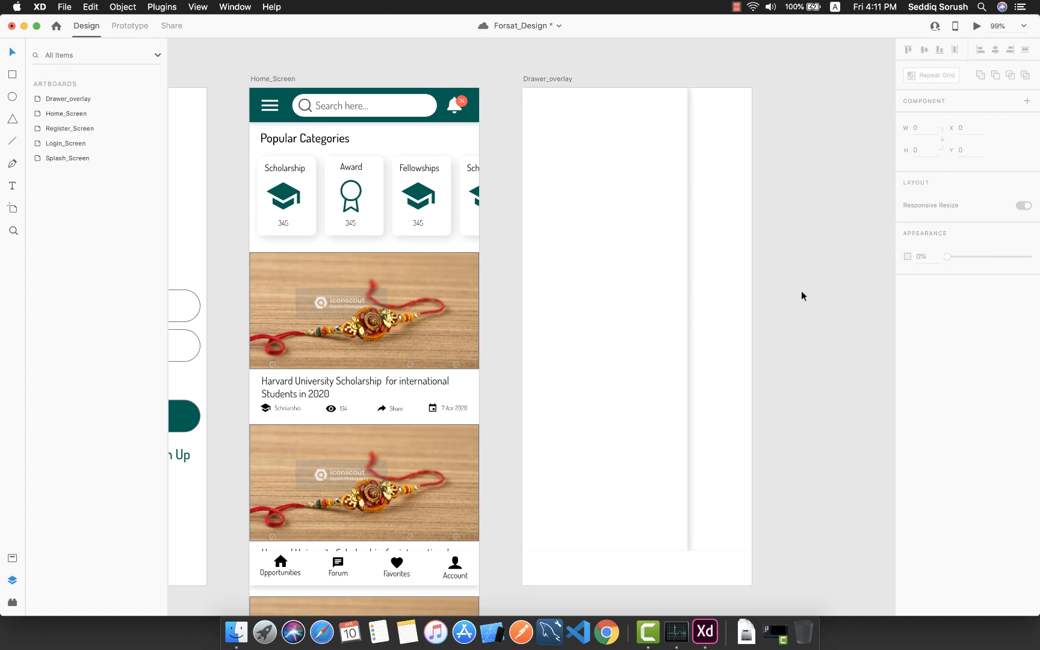
Step: Draw a header rectangle about 270 × 203 across the full width at the top of the drawer panel
scroll(799, 310, up, 3)
click(604, 209)
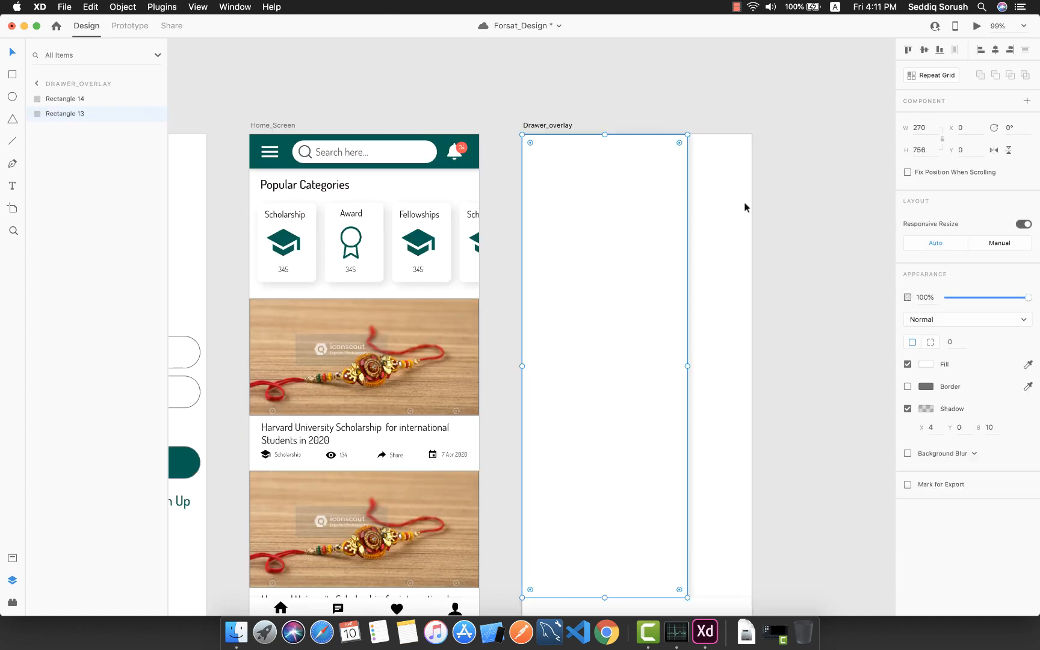
click(815, 206)
scroll(673, 237, down, 2)
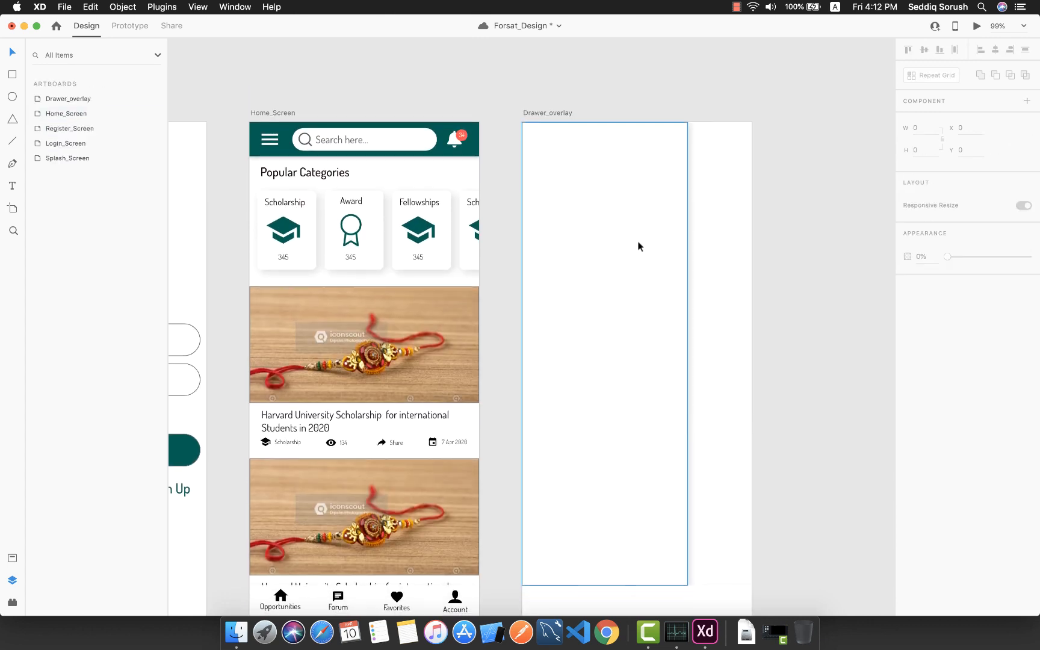
click(12, 75)
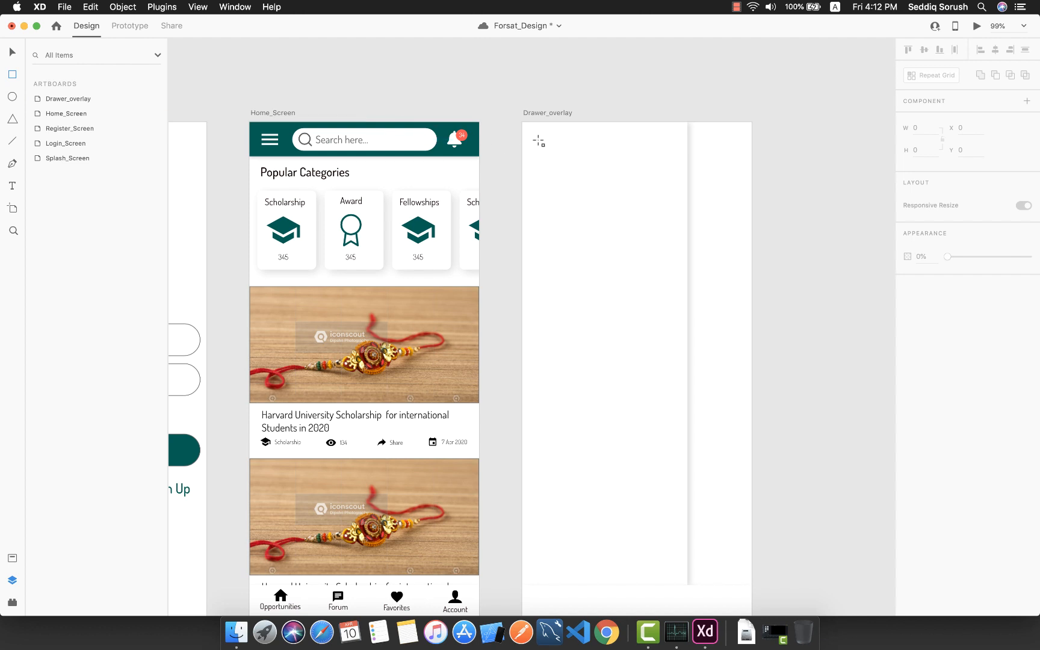
mouse_move(523, 124)
mouse_down()
mouse_move(584, 141)
mouse_move(687, 246)
mouse_up()
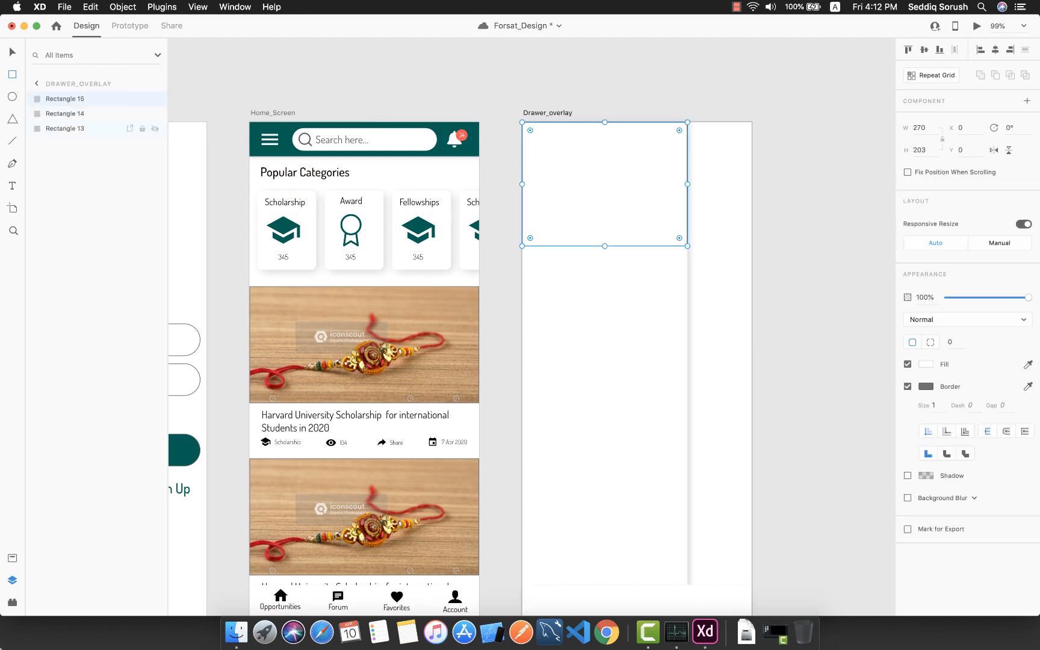
Step: Fill the drawer's header rectangle with the saved colour #075E54 and extend its height to about 215
click(12, 558)
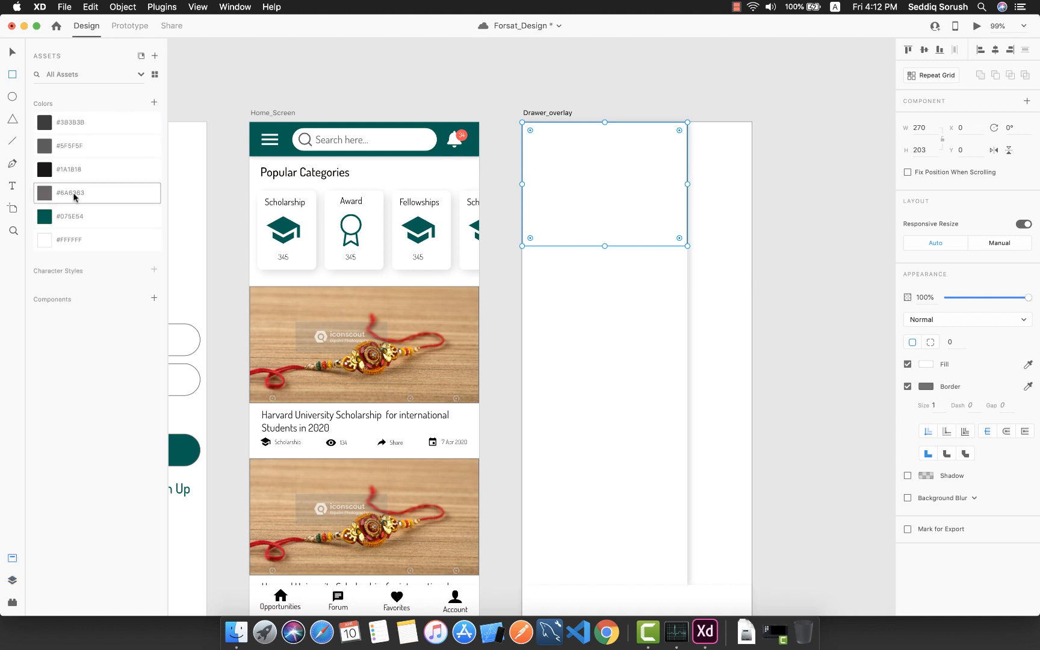
click(76, 215)
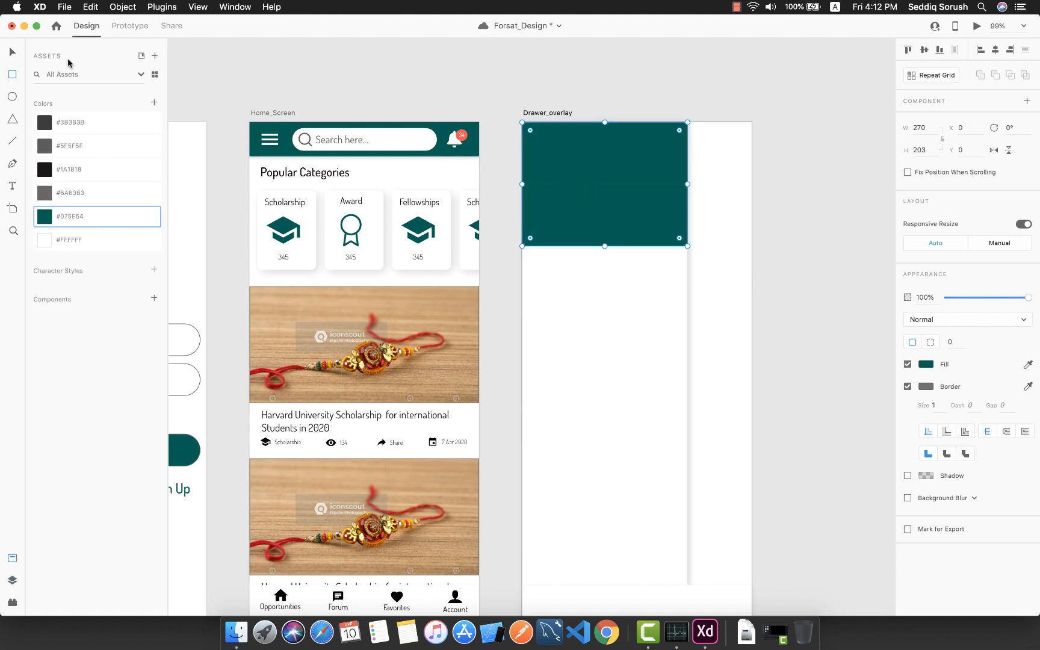
mouse_move(605, 245)
mouse_down()
mouse_move(604, 262)
mouse_move(605, 253)
mouse_up()
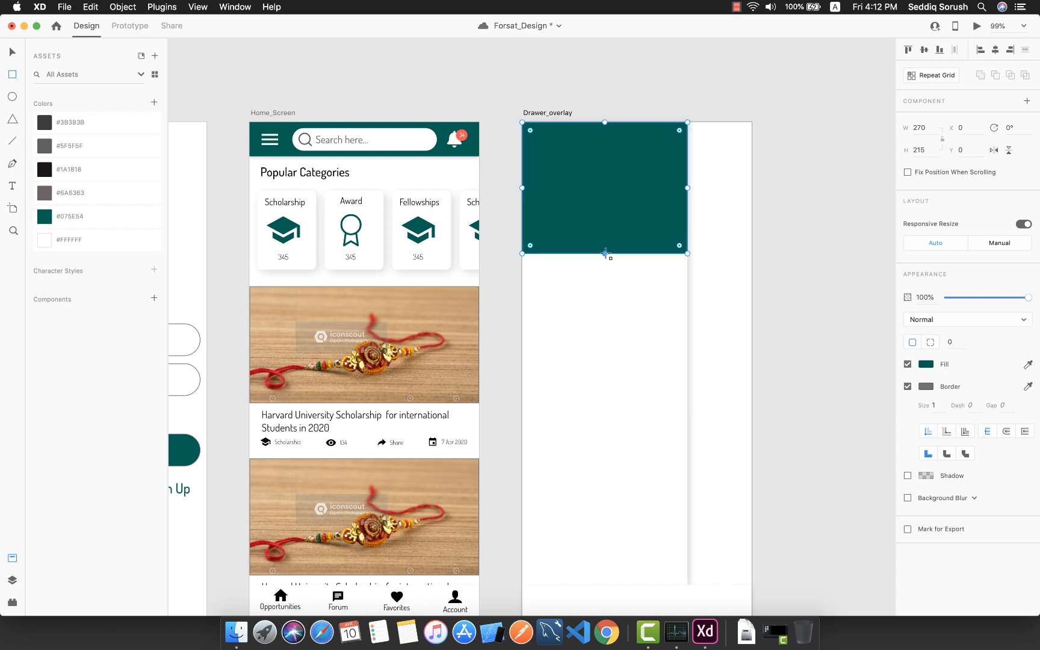
Step: Draw a circle about 132 × 132 inside the drawer's green header for the profile picture
click(12, 96)
drag(557, 147, 666, 230)
click(12, 53)
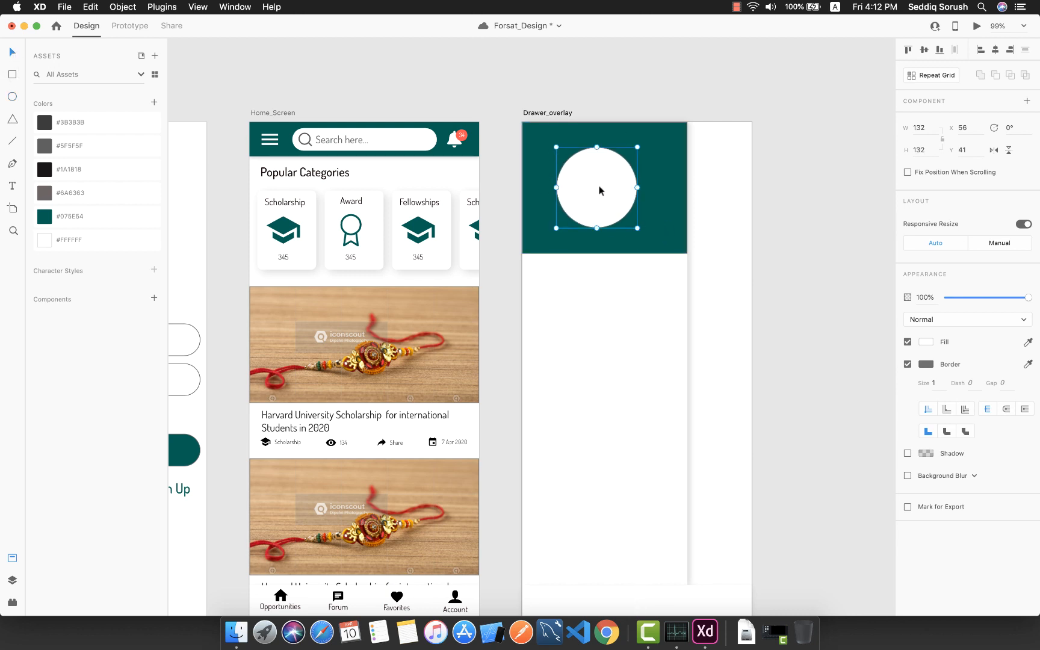
Step: Enlarge the profile circle to about 146 × 146 and centre it horizontally near the top of the green header
drag(599, 191, 607, 170)
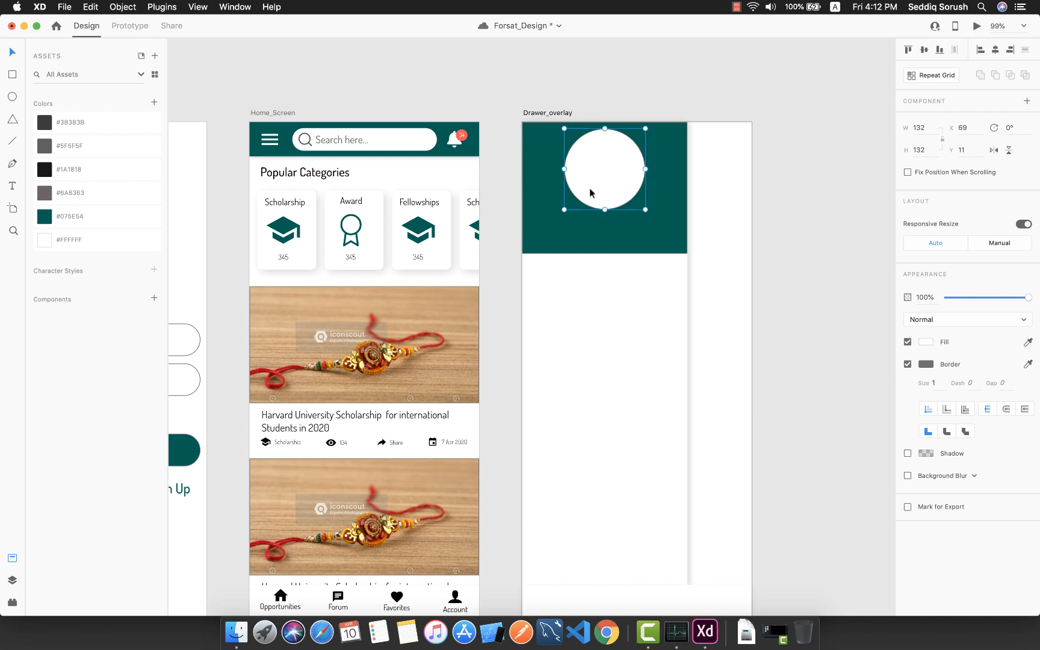
drag(564, 211, 556, 217)
drag(599, 178, 604, 179)
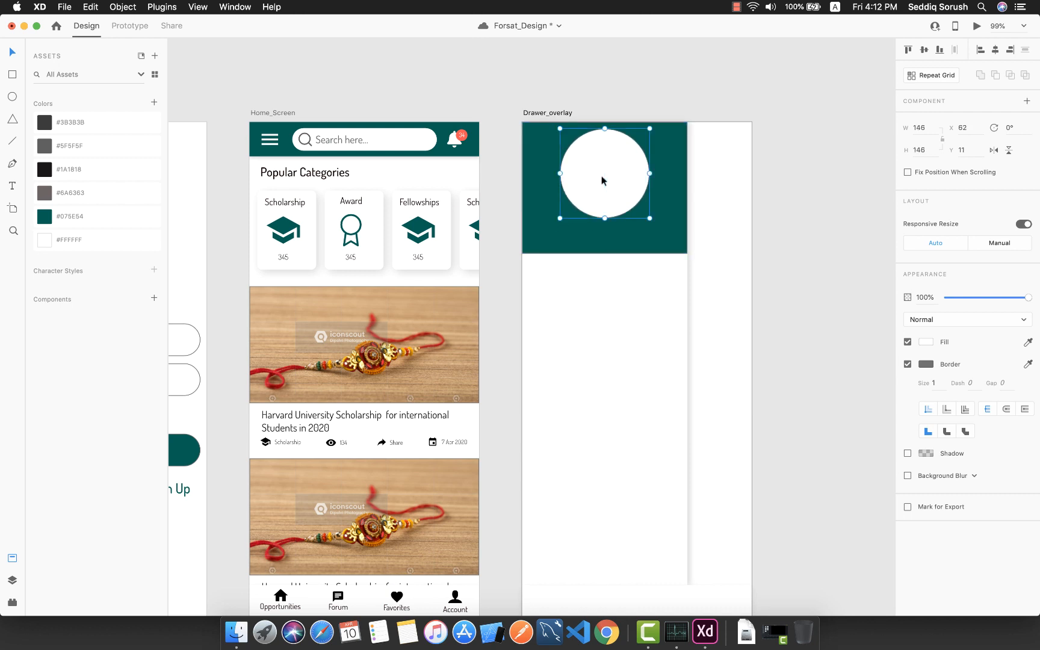
Step: Add two text lines below the profile circle in the header: a placeholder full name and a placeholder e-mail address
click(12, 188)
click(571, 227)
text(Jhon Doe)
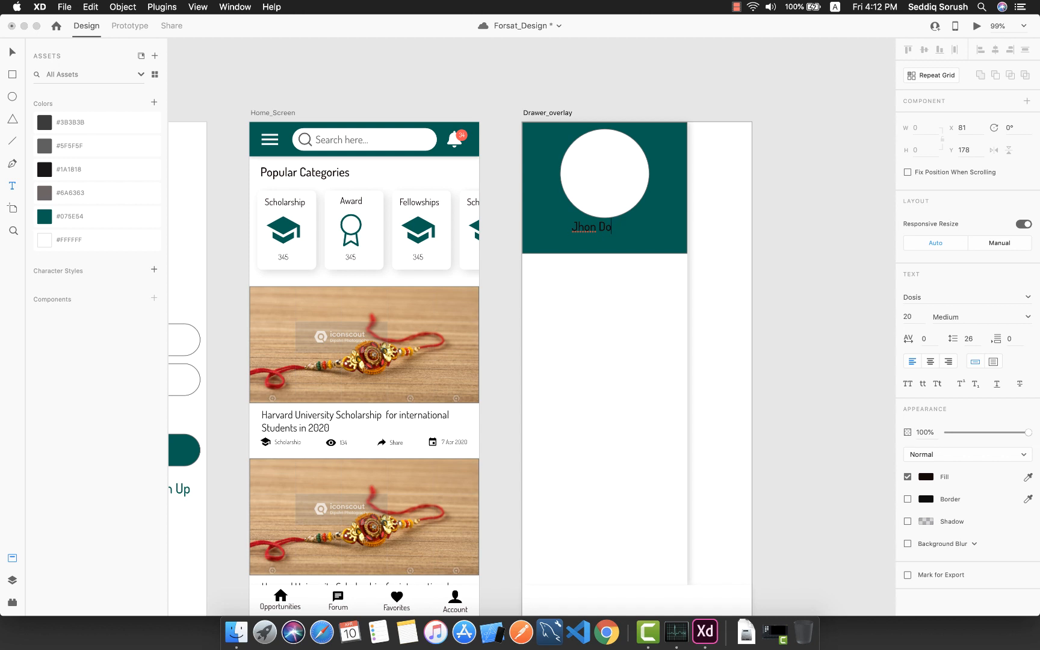
click(10, 188)
click(577, 244)
text(john)
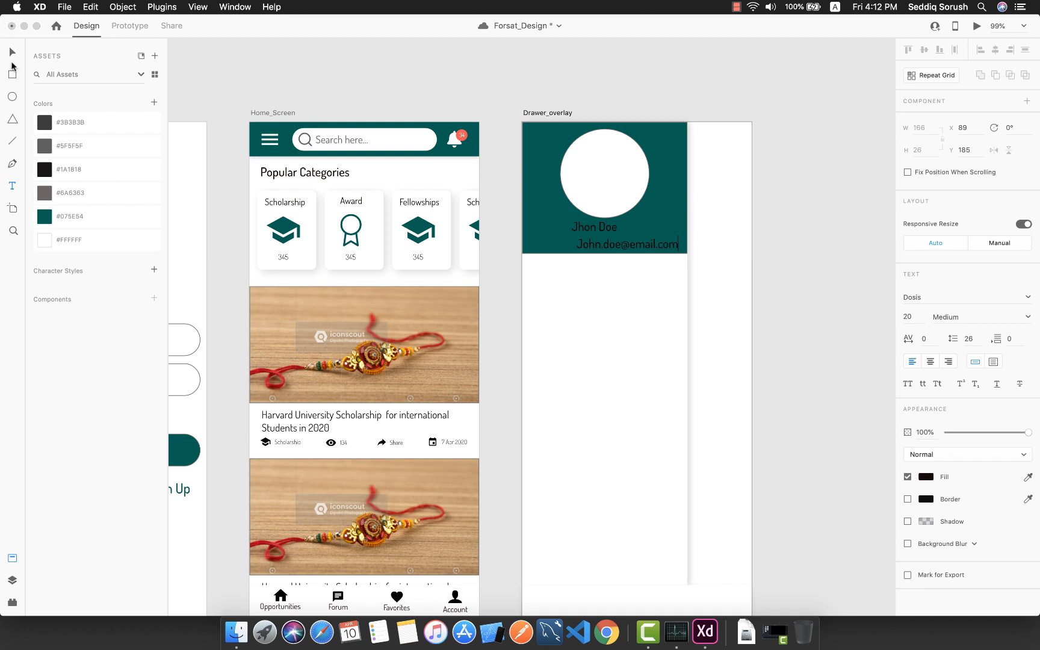
Step: Colour the name and e-mail texts with the saved white #FFFFFF
click(10, 57)
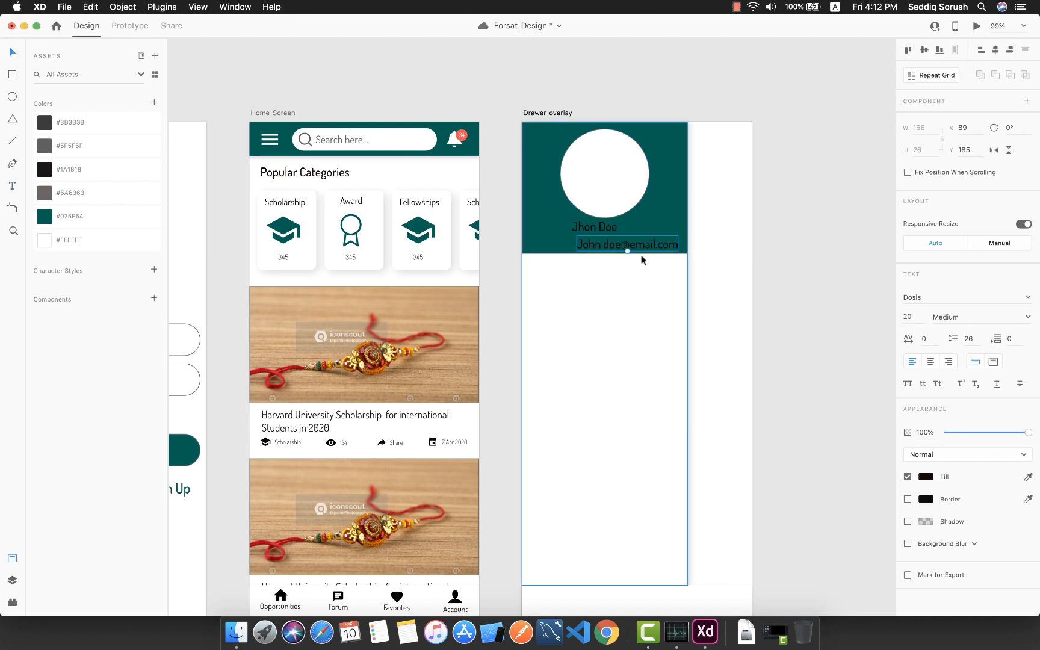
click(594, 228)
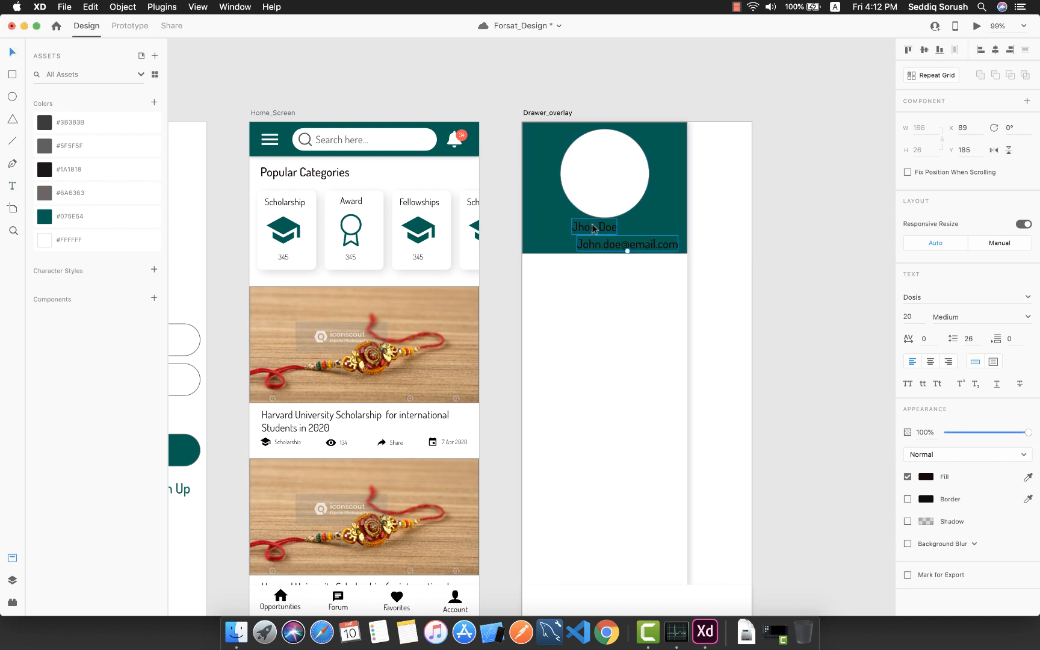
click(70, 240)
click(629, 247)
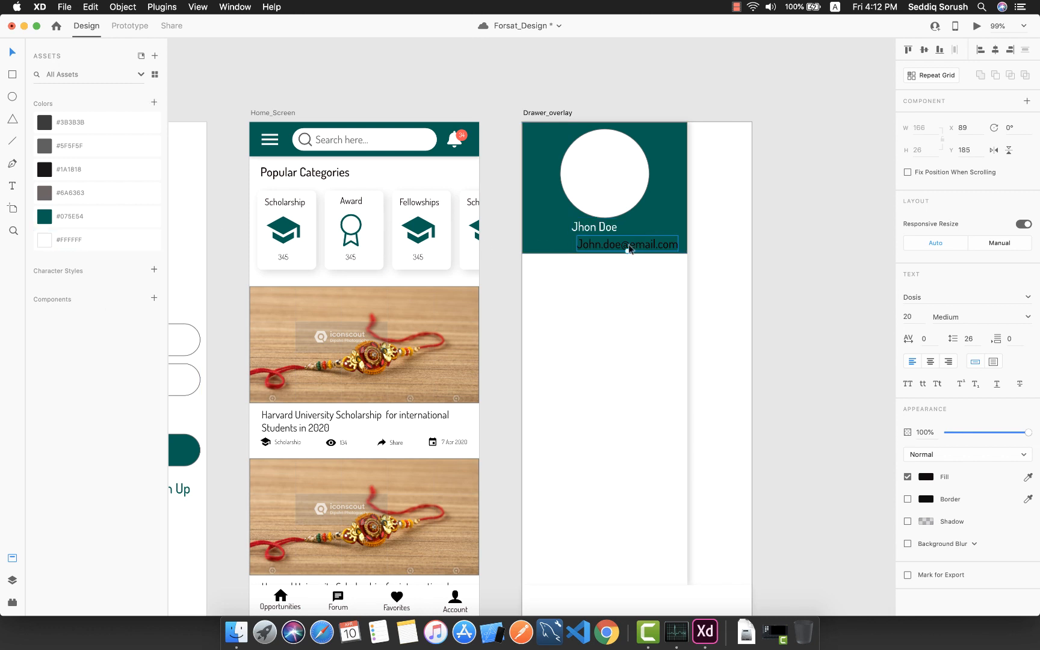
click(69, 240)
Step: Resize the name to 28 and the e-mail to 16, centred under the circle, with the green header extended to 230 high
click(608, 230)
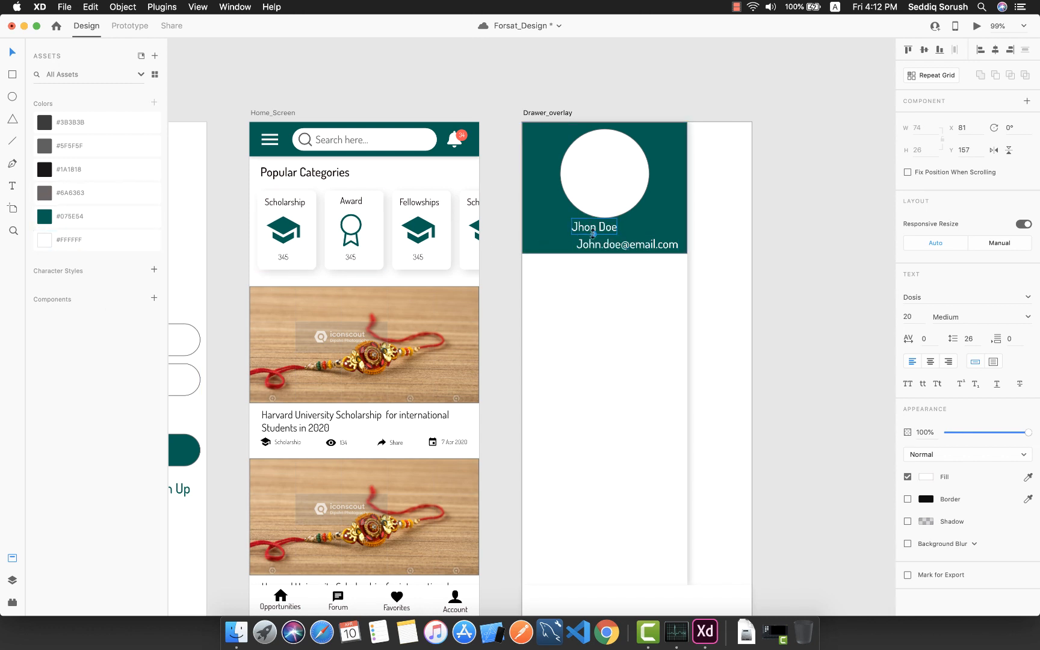
mouse_move(593, 233)
mouse_down()
mouse_move(593, 243)
mouse_move(611, 230)
mouse_move(629, 249)
mouse_move(604, 271)
mouse_move(600, 249)
mouse_up()
click(614, 244)
click(596, 252)
click(630, 245)
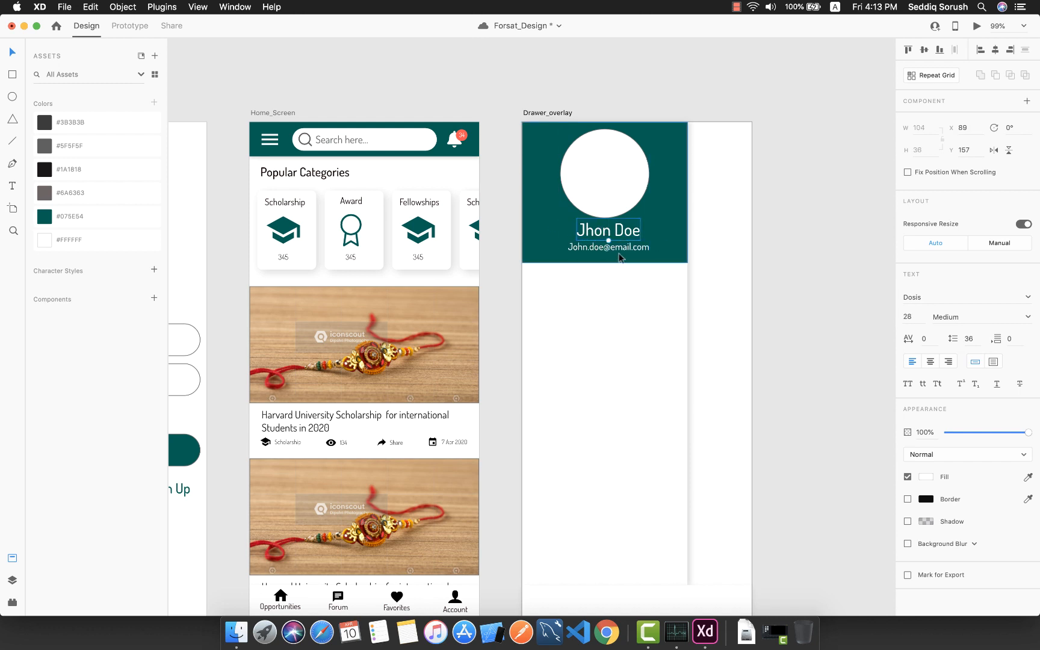
click(670, 208)
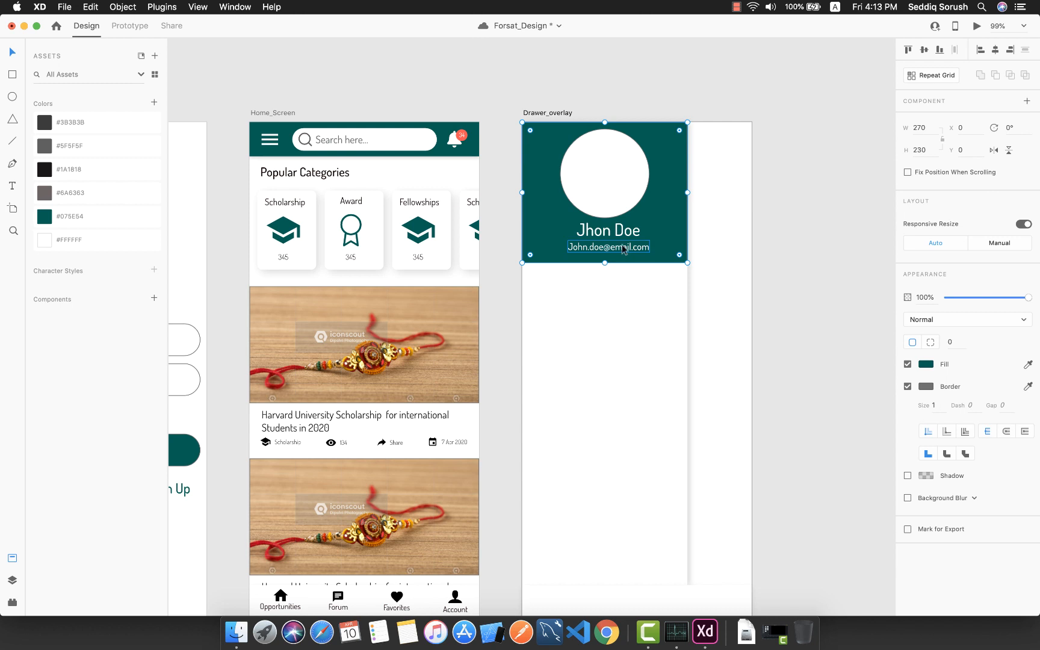
Step: Open the UI Faces plugin with the profile circle selected as the shape to fill
click(607, 171)
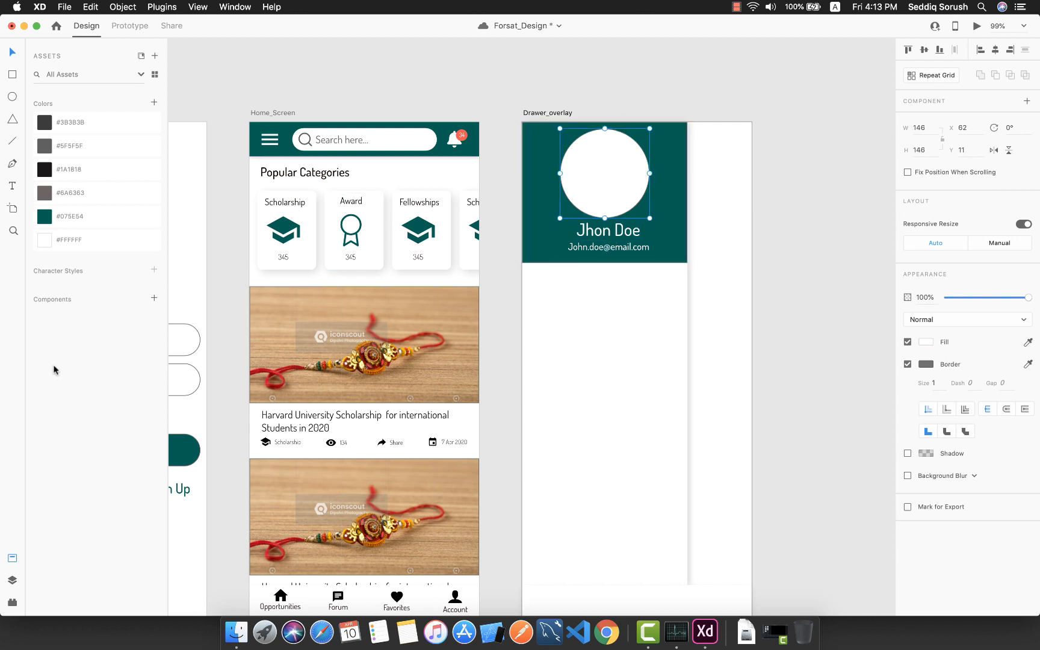
click(12, 601)
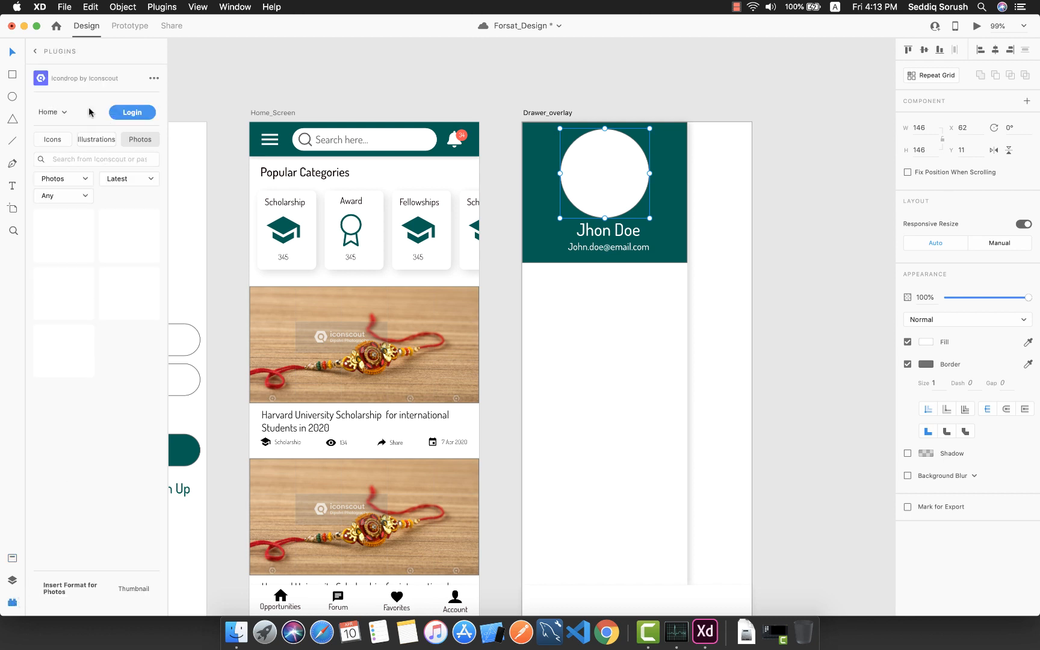
click(59, 51)
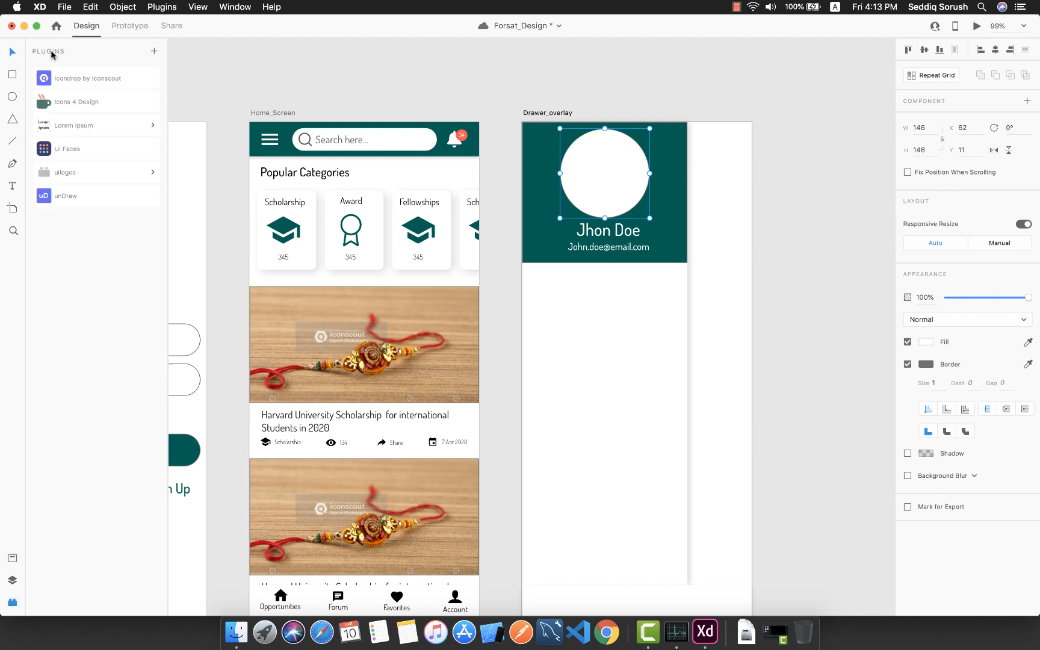
click(69, 149)
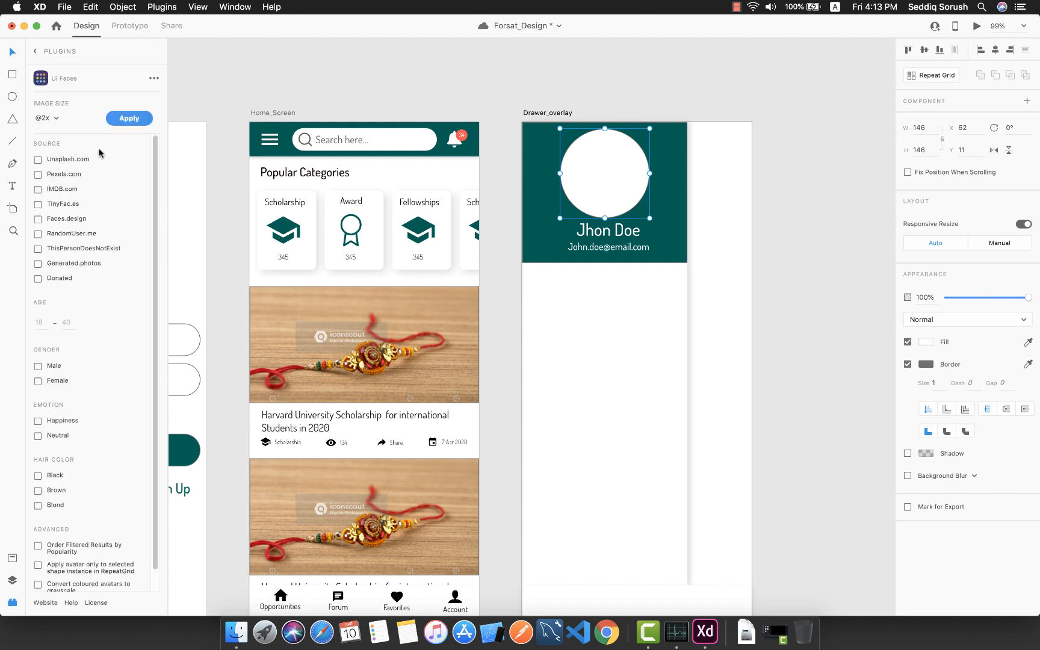
scroll(69, 412, down, 2)
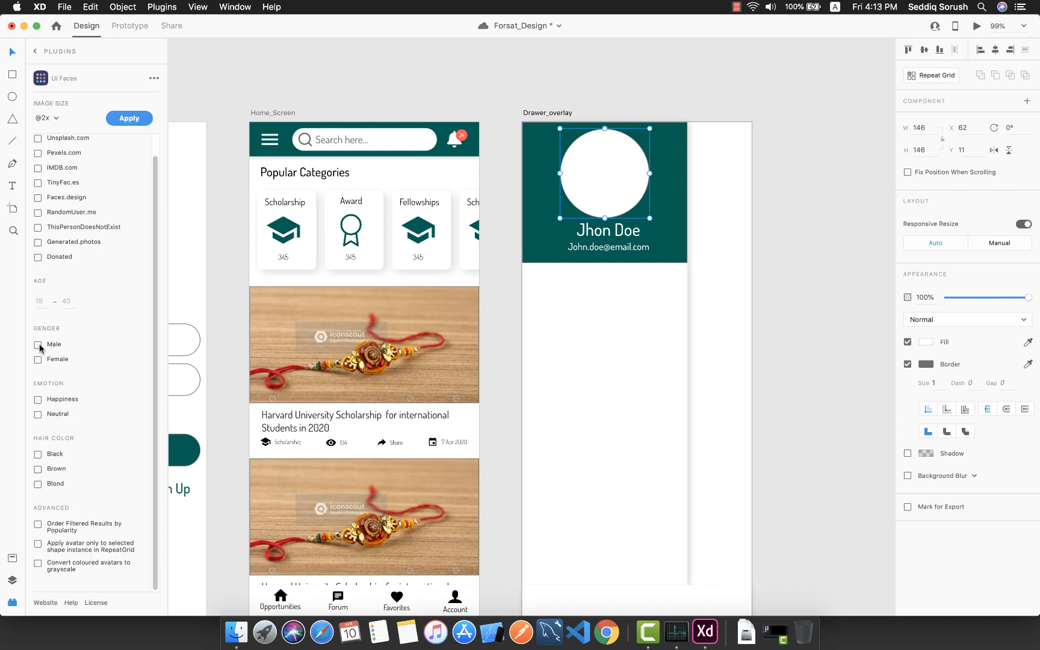
Step: Fill the profile circle with a random male avatar and apply the Male filter again for another picture
click(38, 345)
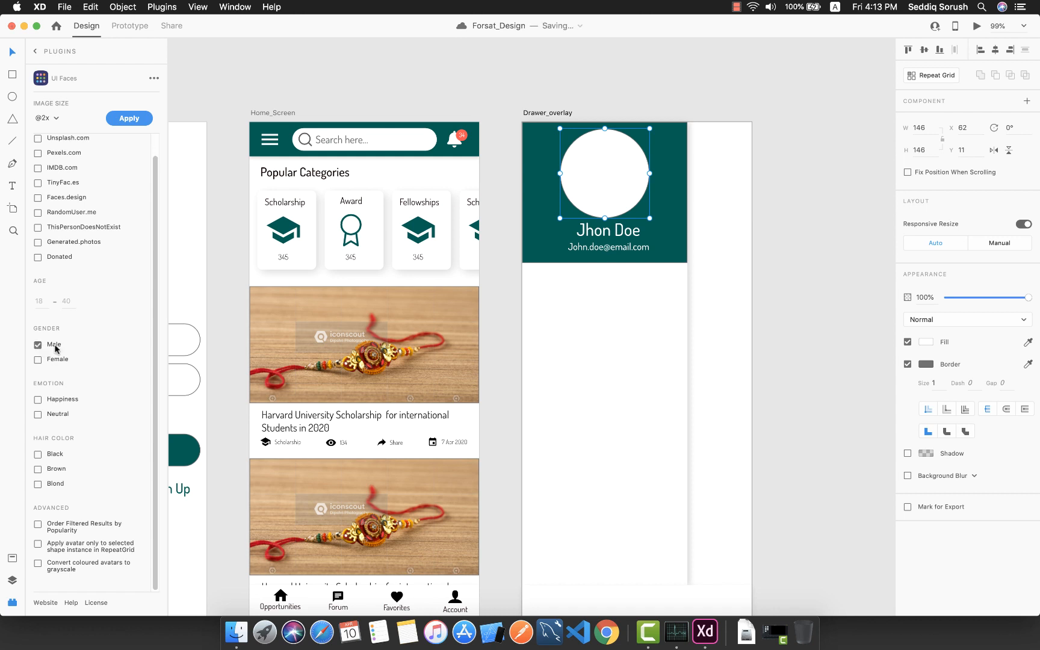
click(126, 119)
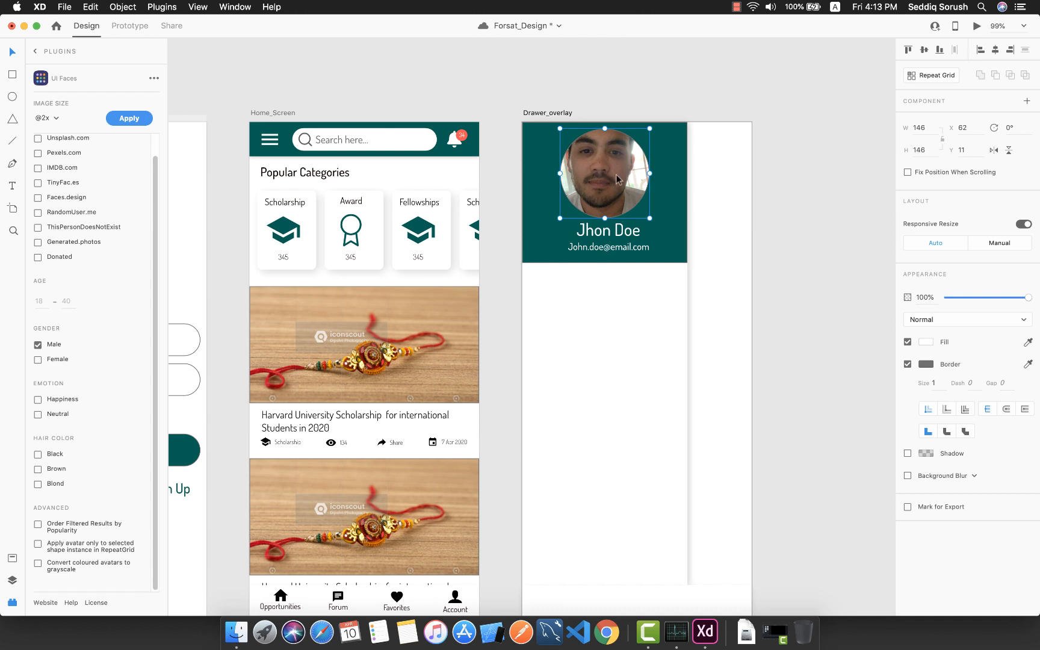
click(127, 119)
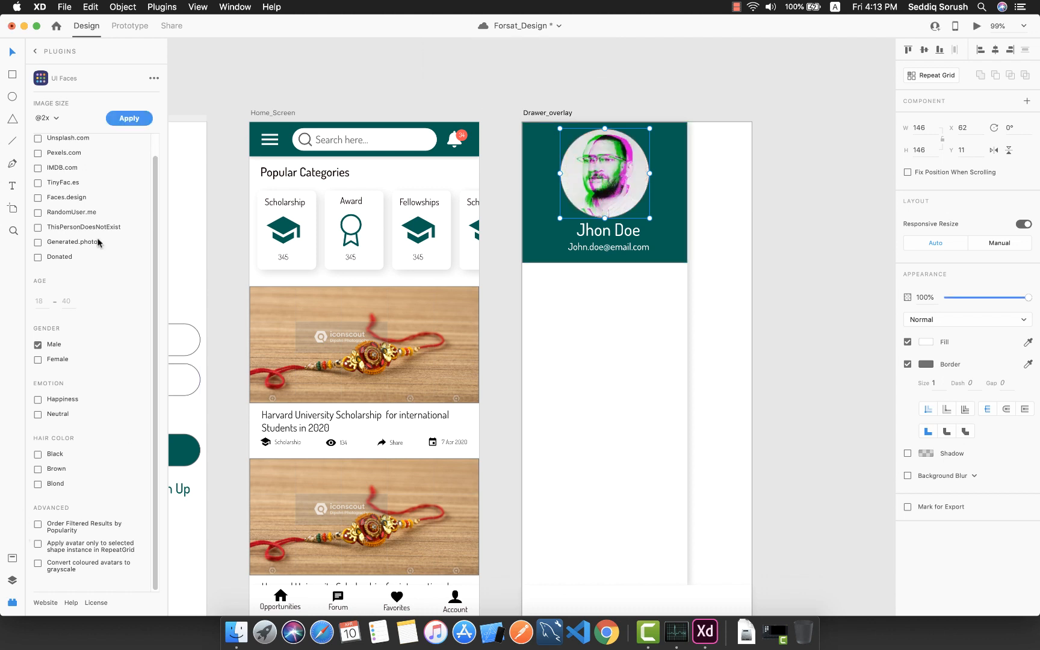
Step: Switch the avatar gender filter from Male to Female and fill the profile circle with a female portrait
click(37, 344)
click(37, 360)
click(130, 118)
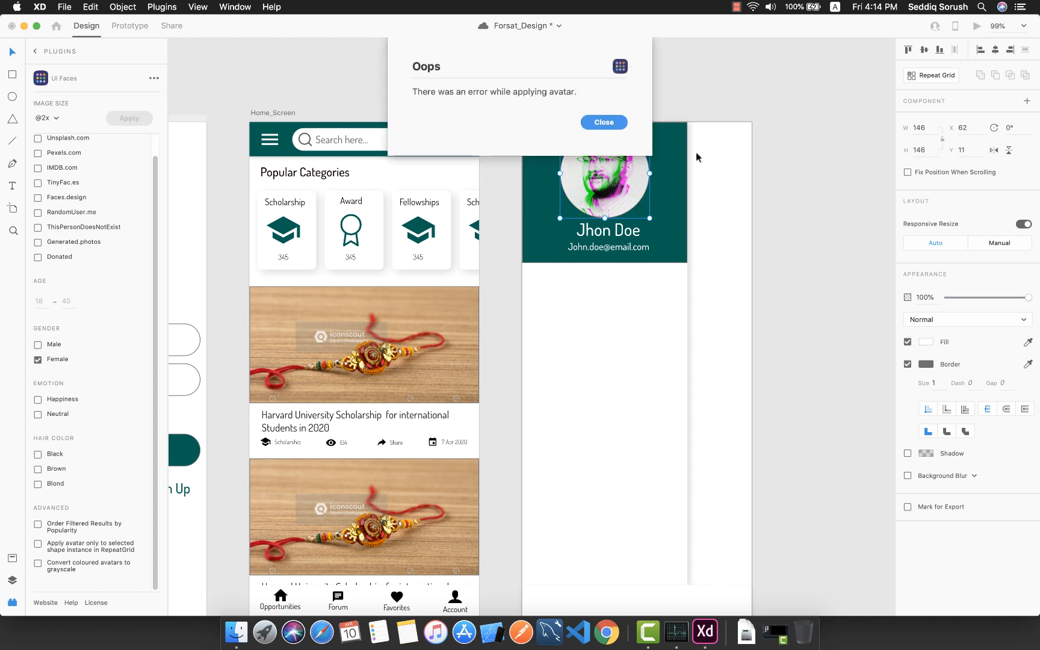
click(604, 122)
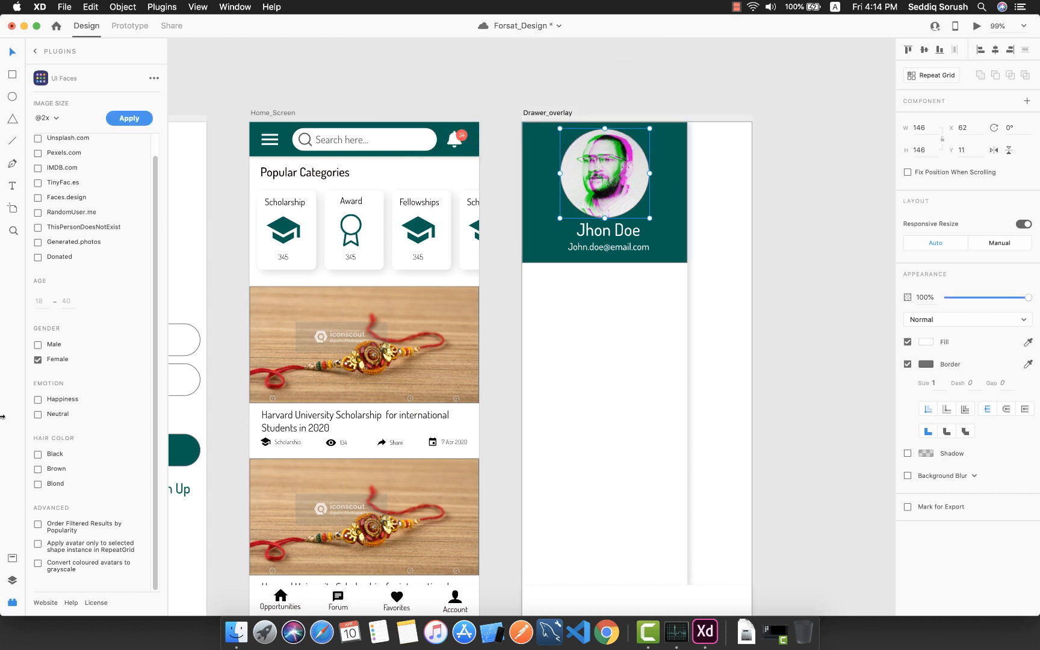
click(127, 118)
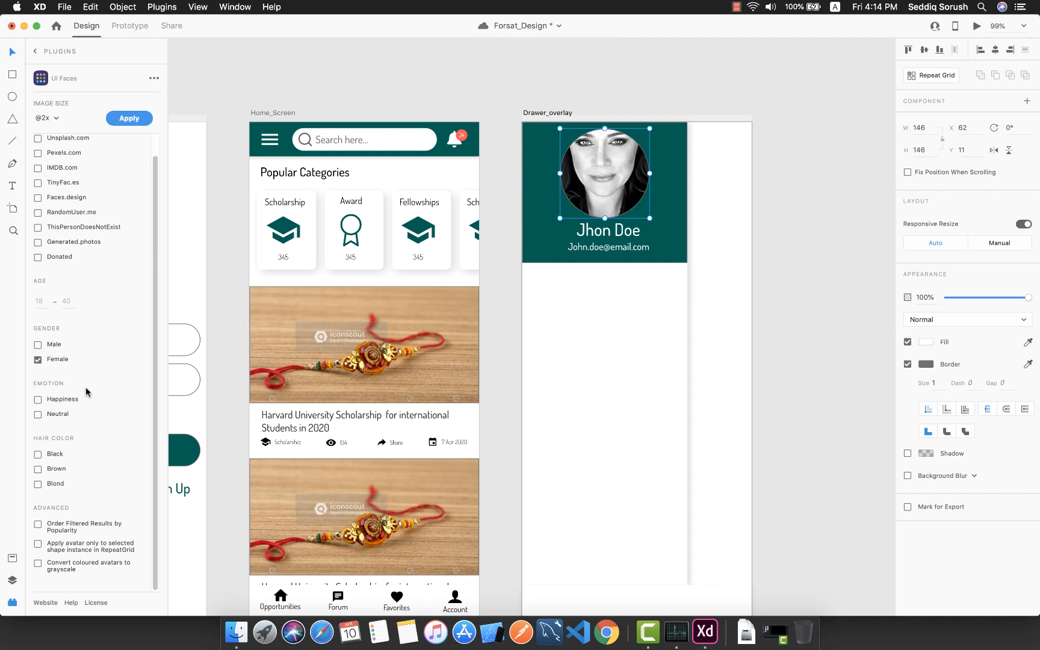
Step: Replace the first name in the header's name text with a female placeholder first name
click(598, 232)
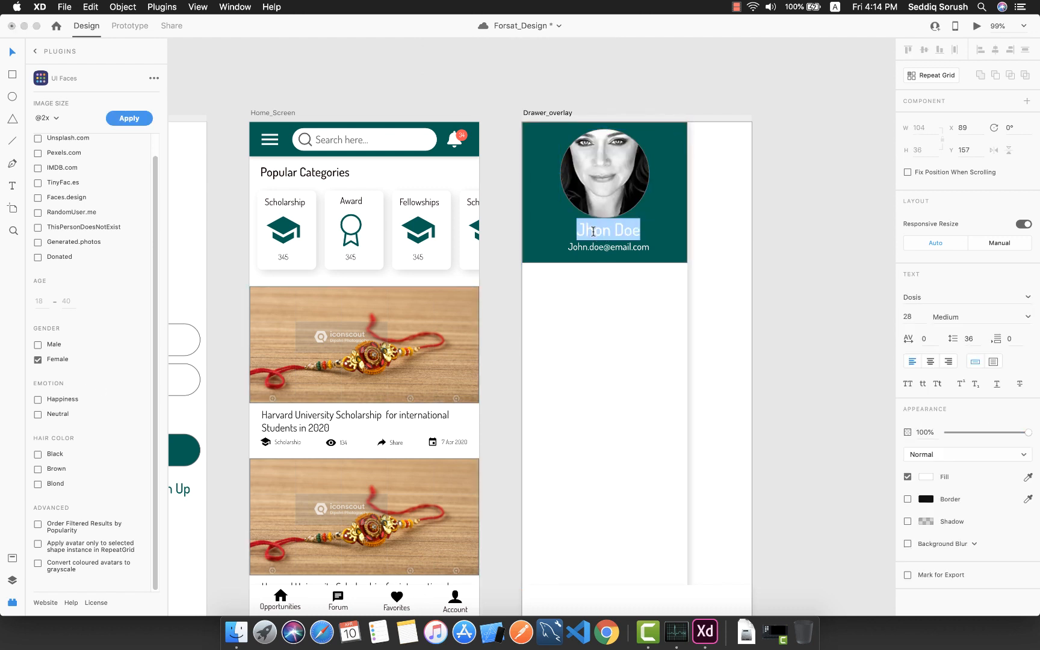
double_click(598, 232)
text(Jan)
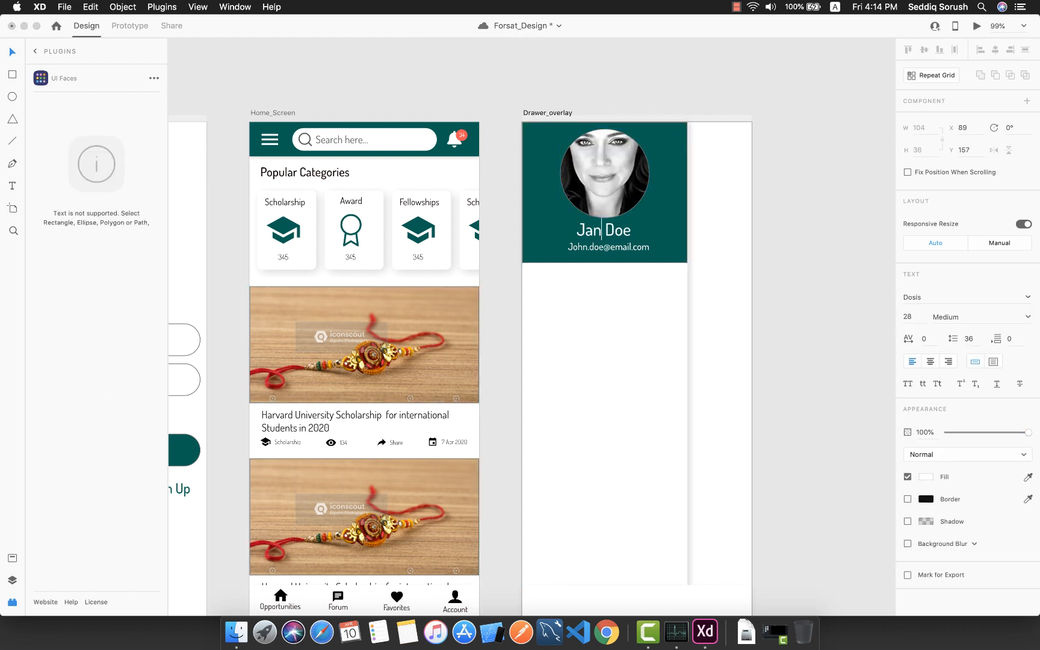
text(e)
Step: Change the e-mail text under the name so its address matches the new first name
double_click(577, 248)
click(577, 247)
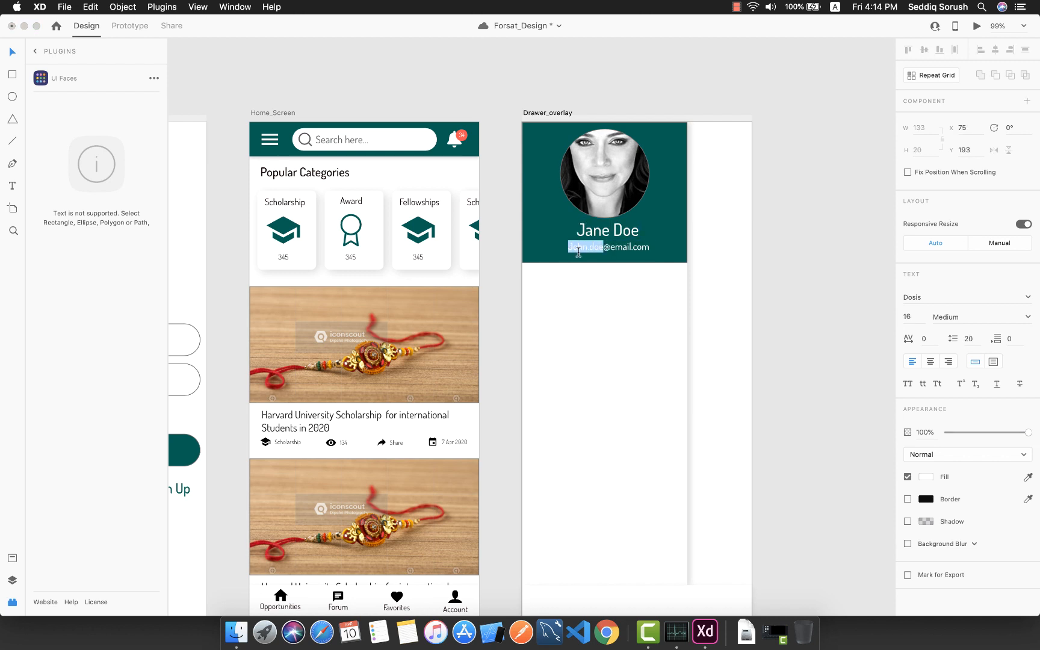
drag(569, 248, 583, 247)
text(ja)
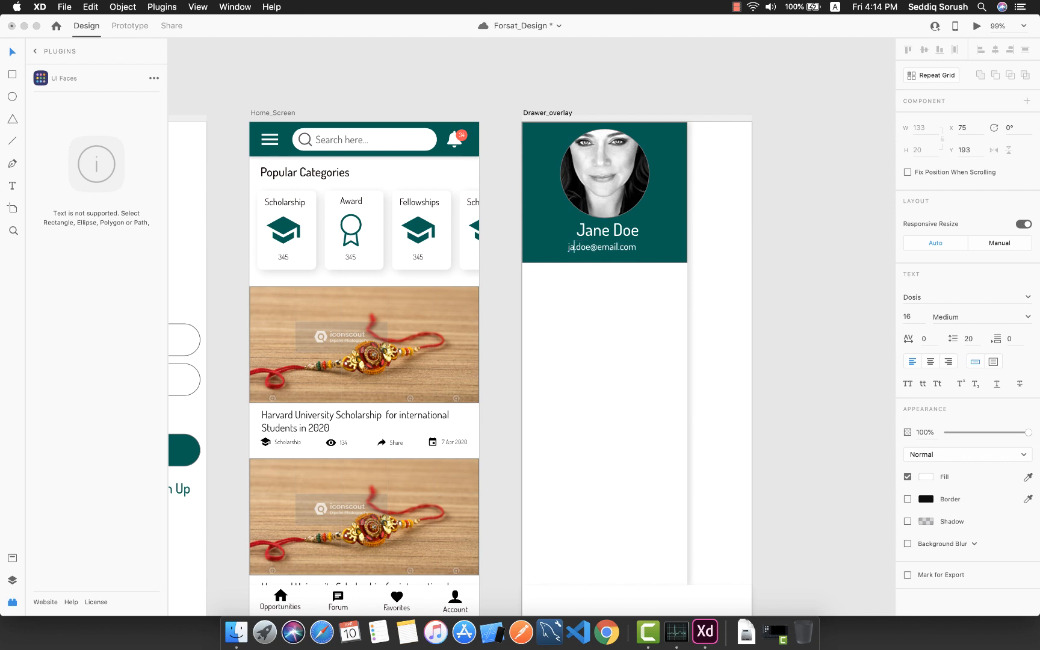
text(ne.)
click(646, 294)
click(607, 229)
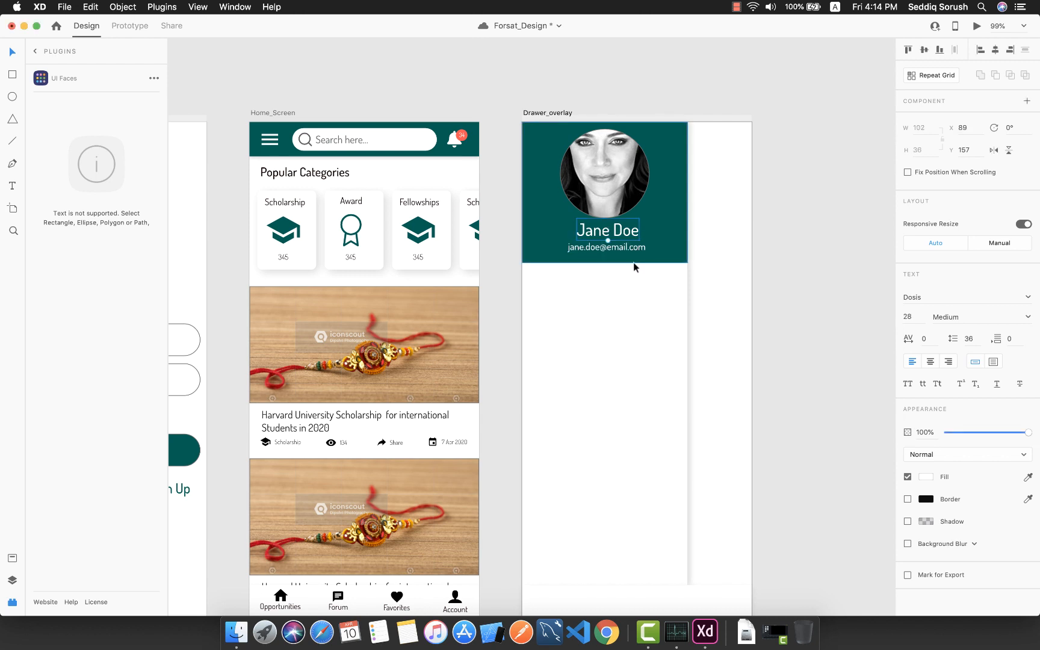
Step: Delete the leftover 375 × 56 white bar at the bottom of the Drawer_overlay artboard
click(640, 356)
click(761, 236)
scroll(723, 379, down, 2)
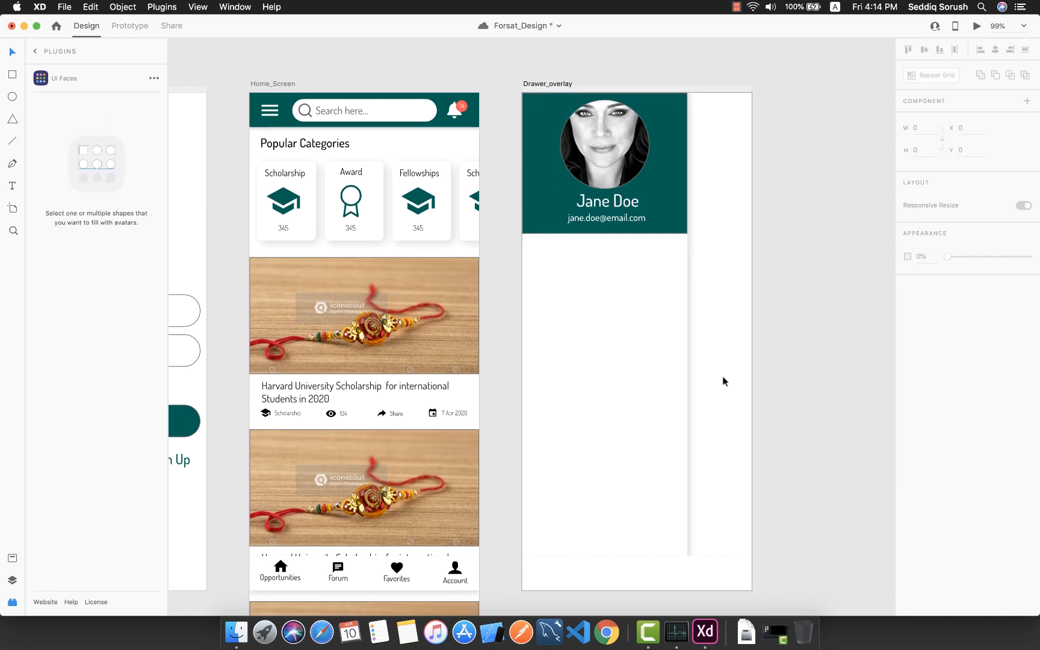
click(703, 581)
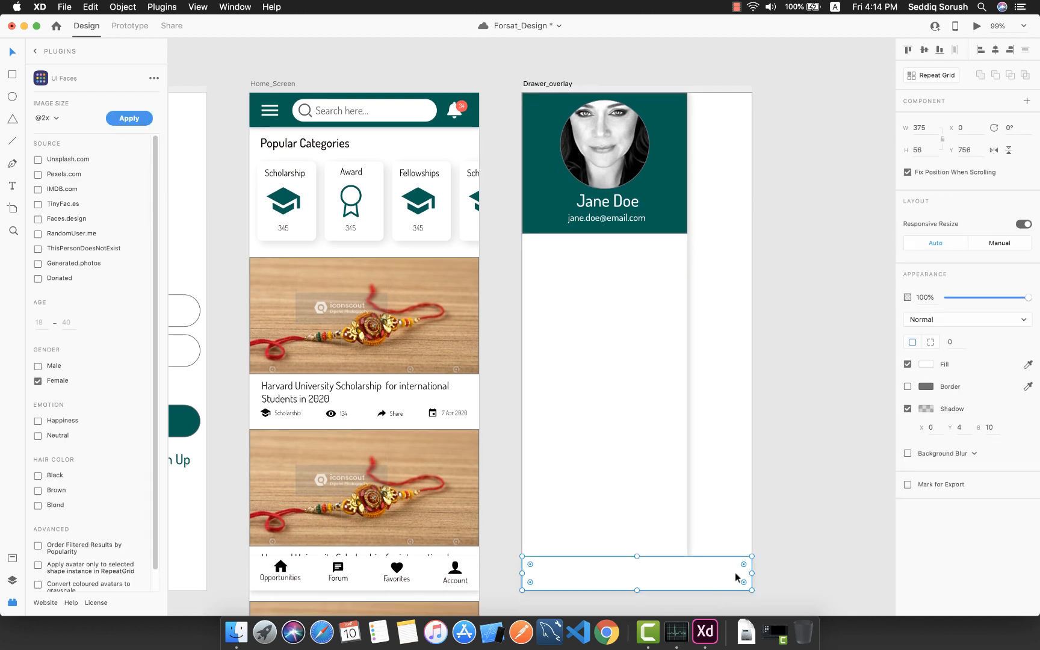
key(Escape)
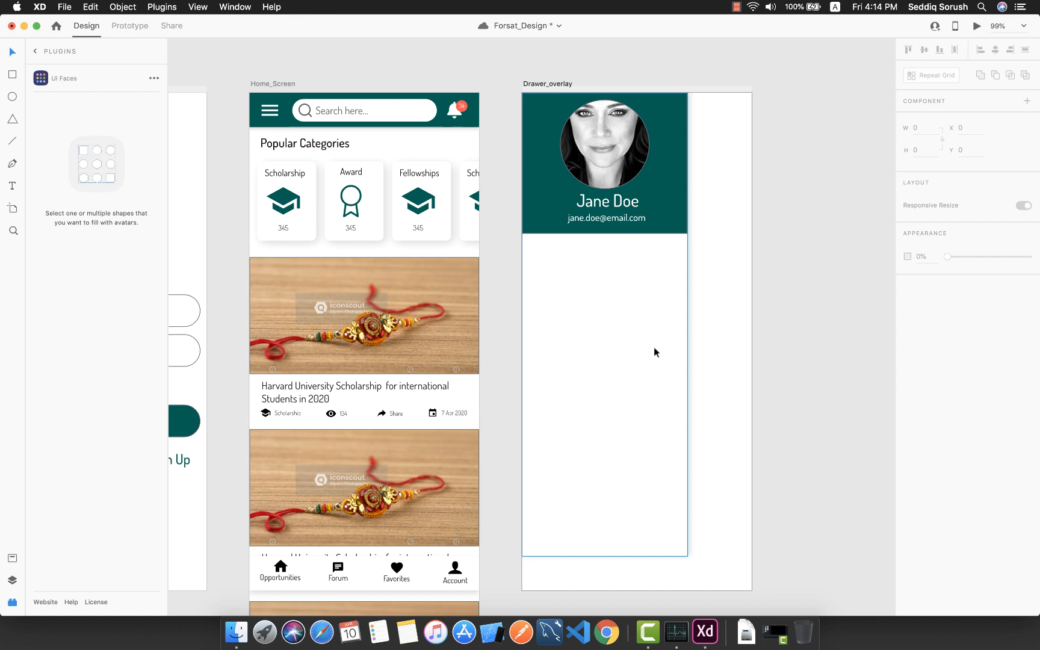
Step: Add a new 375 × 812 phone artboard beside Drawer_overlay
scroll(553, 359, down, 2)
scroll(718, 411, down, 2)
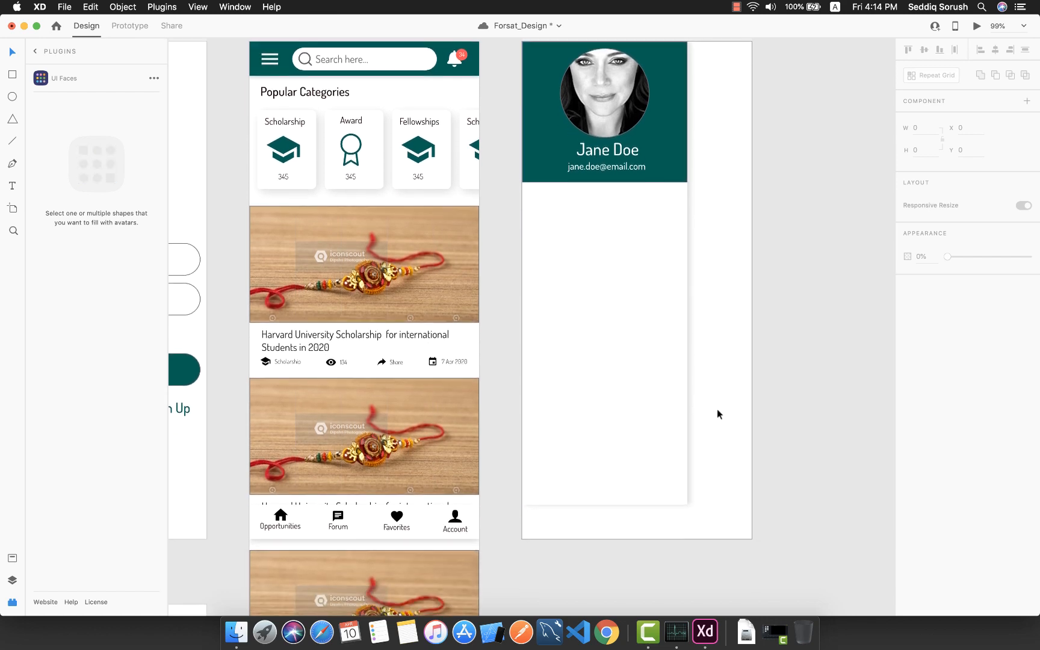
scroll(717, 408, up, 5)
scroll(749, 450, down, 3)
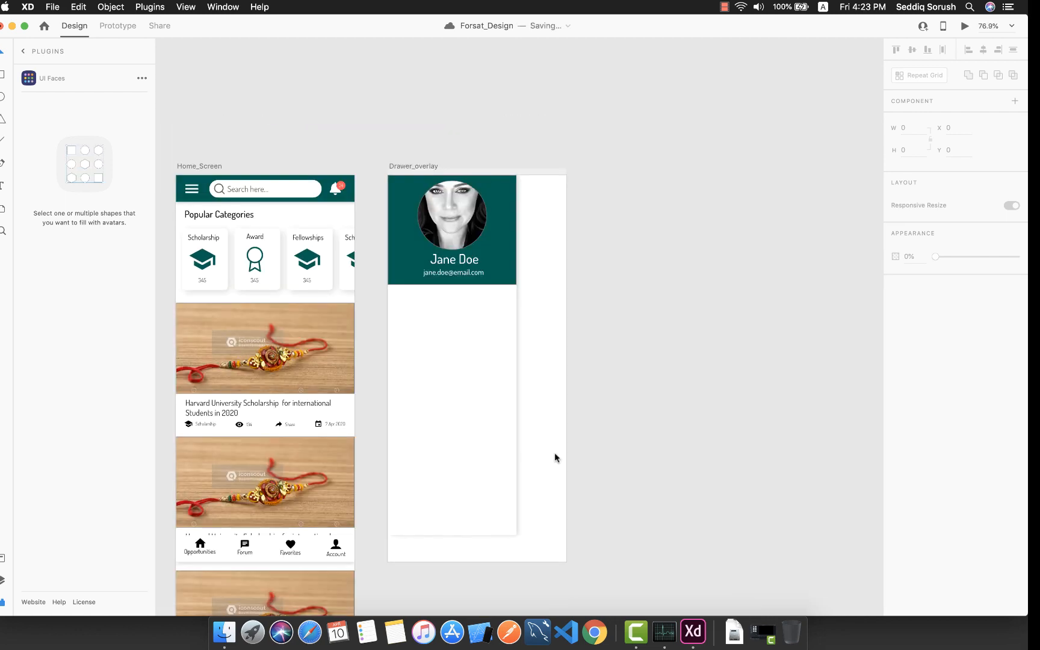
scroll(555, 452, down, 5)
scroll(522, 482, down, 5)
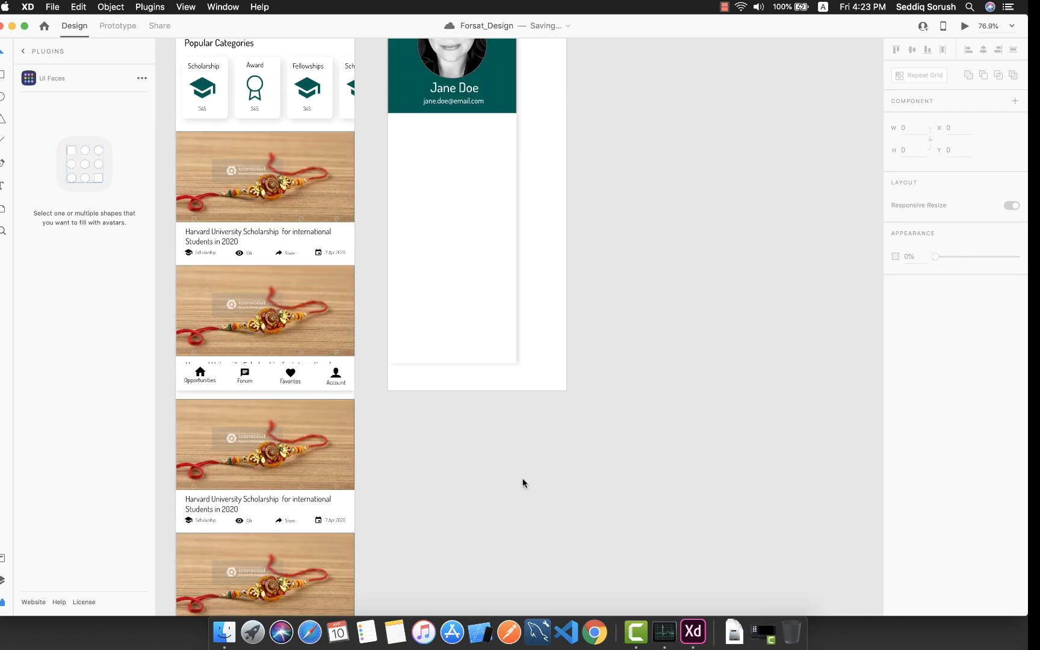
click(2, 211)
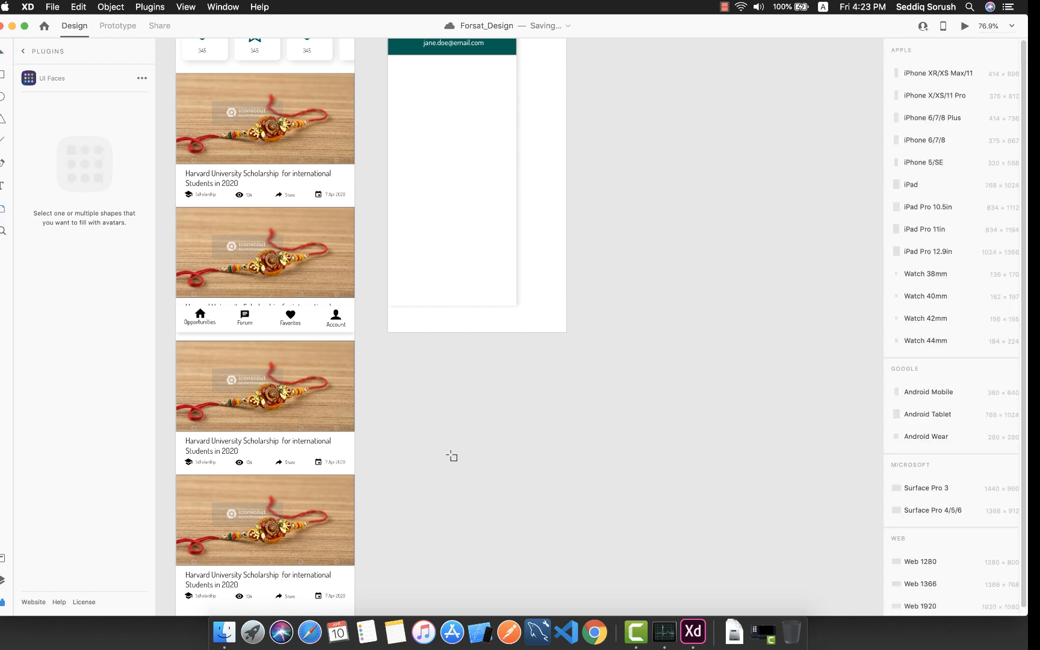
click(413, 398)
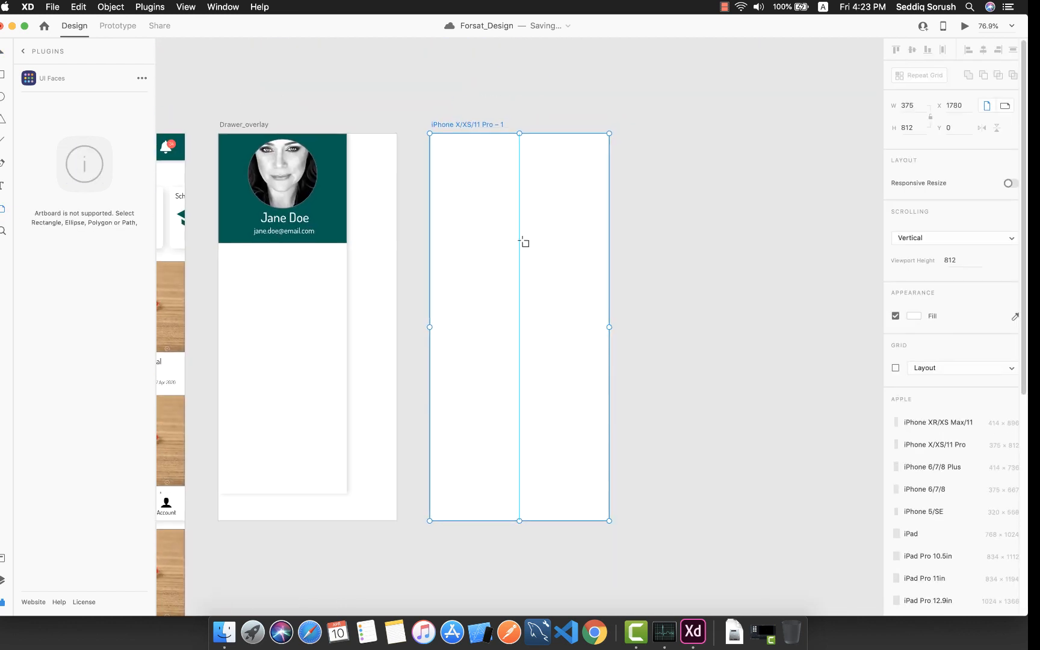
click(2, 53)
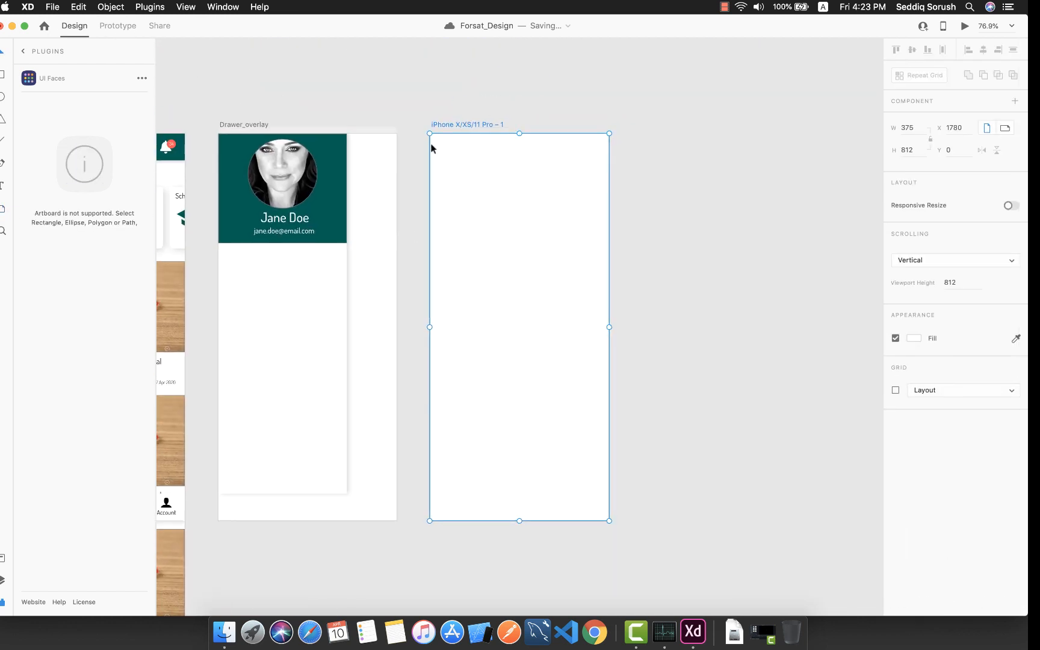
Step: Move the new phone artboard below Drawer_overlay, to about X 1384, Y 857
drag(483, 127, 291, 536)
scroll(507, 466, down, 5)
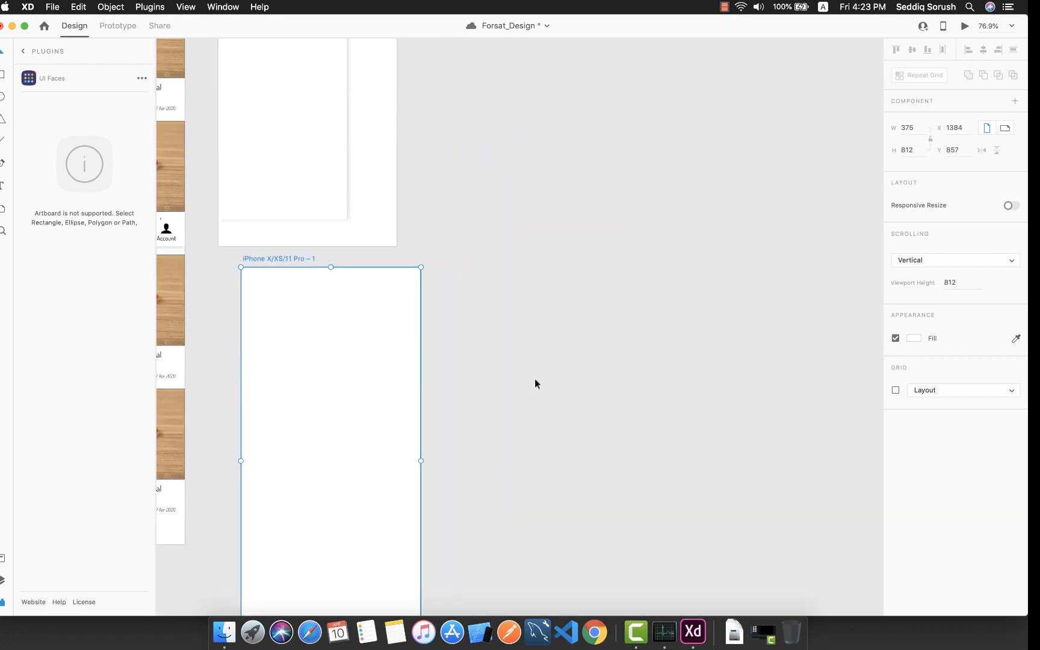
scroll(535, 409, left, 3)
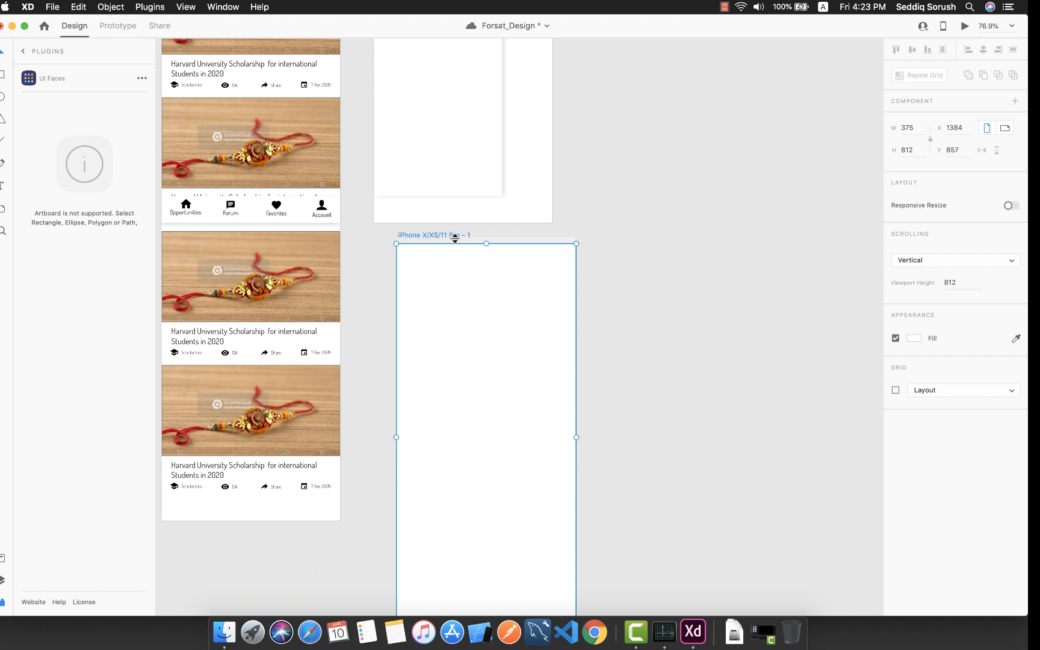
Step: Move the new artboard below Drawer_overlay to X 1335, Y 988 and rename it Forum_Screen
drag(430, 257, 413, 310)
double_click(414, 297)
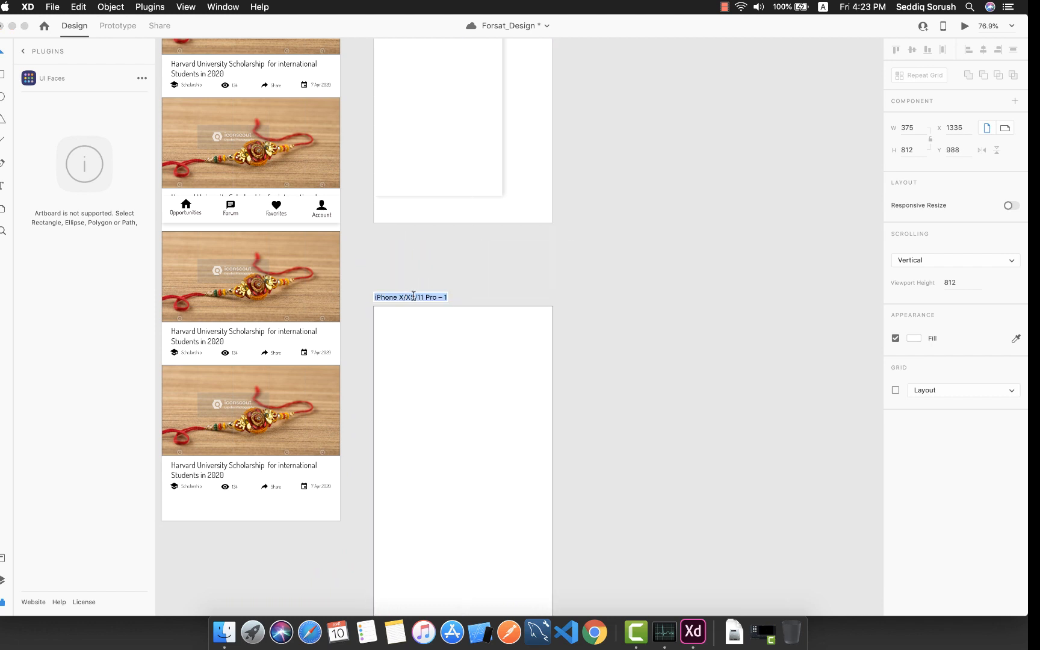
text(Forum_Screen)
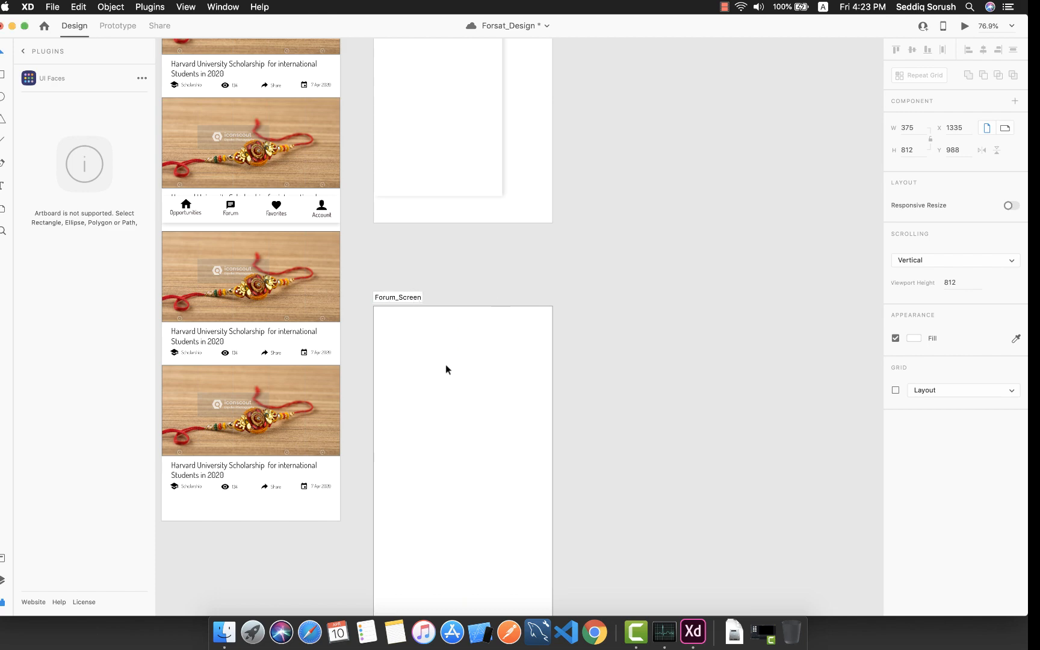
click(446, 365)
Step: Switch to the Forsat document and copy all the search header elements at the top of the Form_Page artboard
scroll(449, 380, down, 2)
key(ctrl+Right)
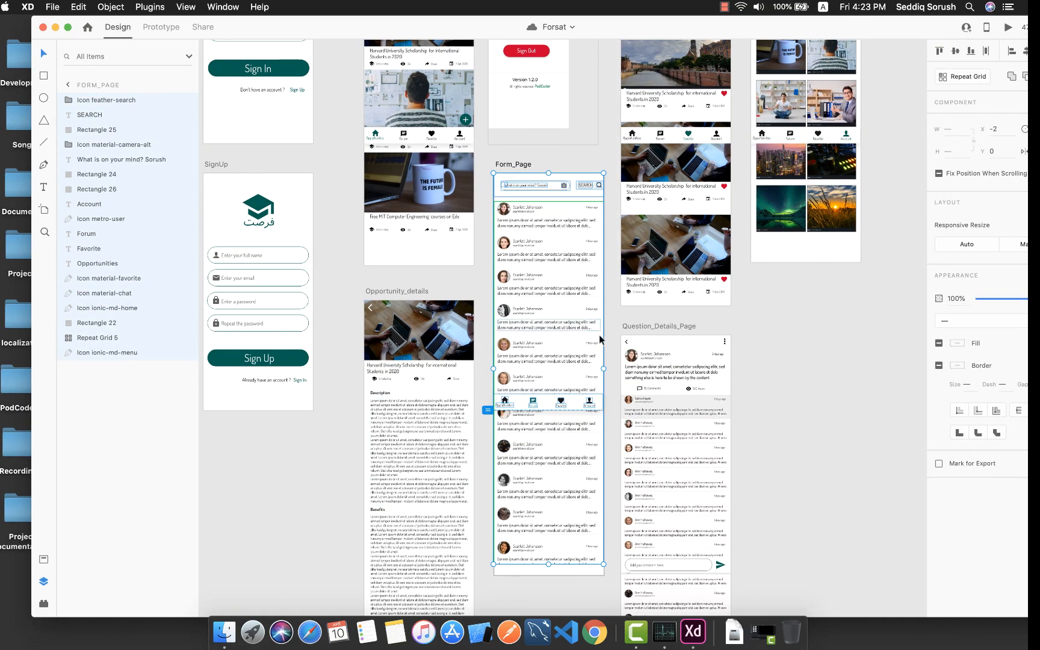
click(609, 358)
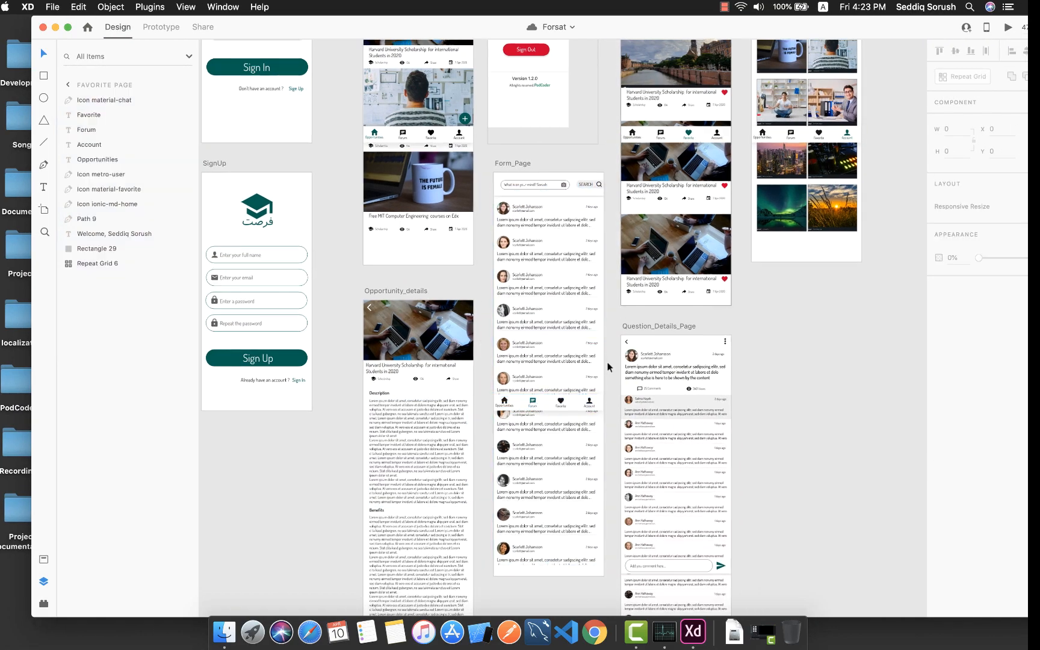
scroll(607, 368, up, 10)
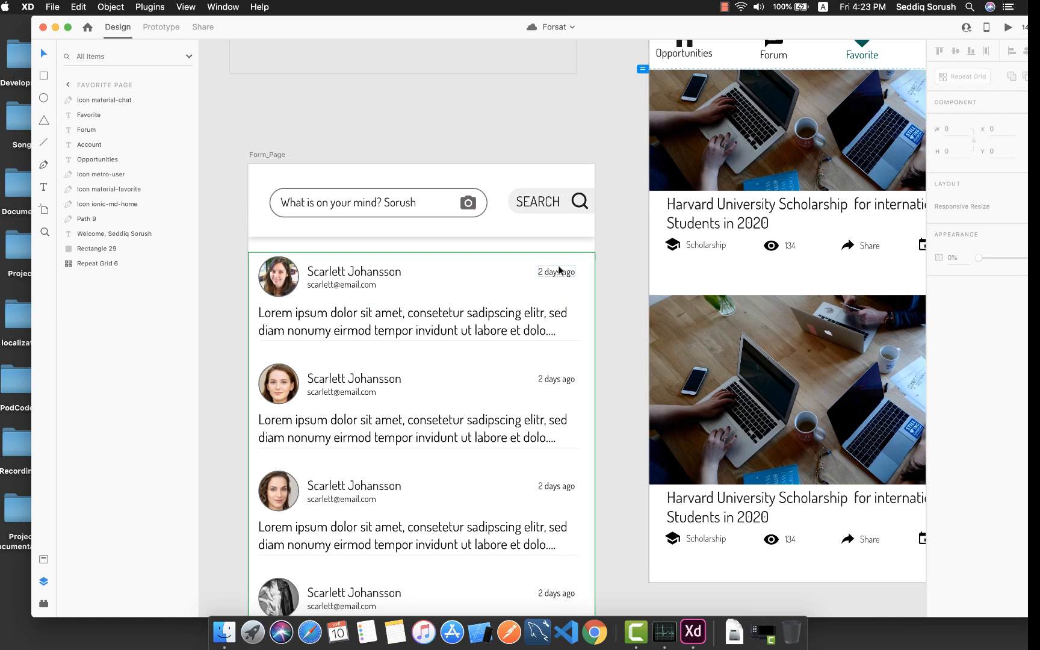
drag(607, 236, 259, 174)
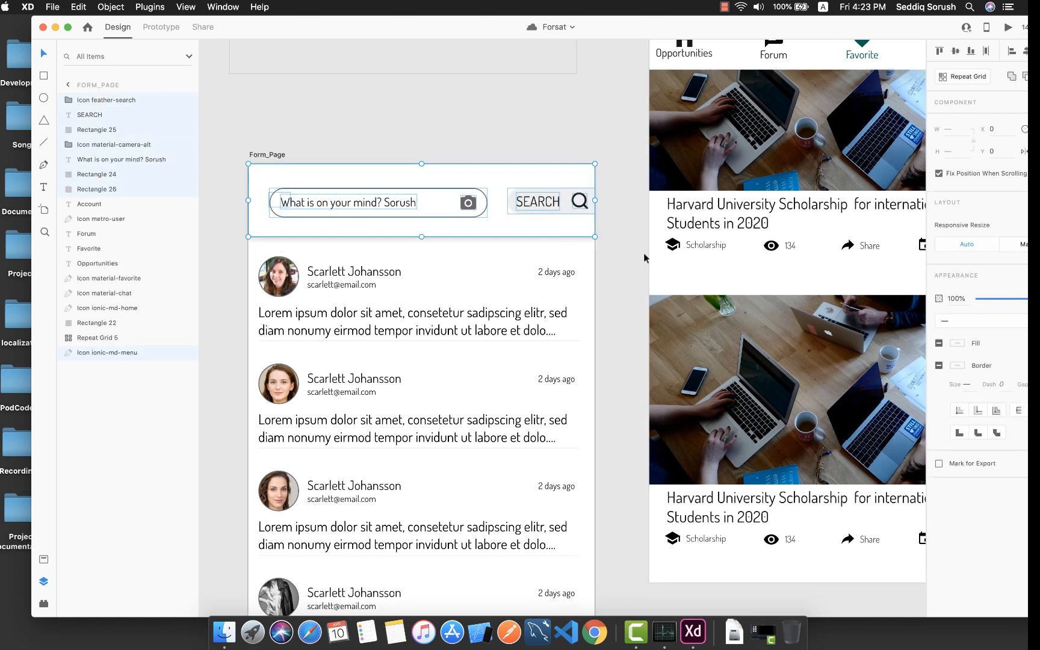
click(437, 246)
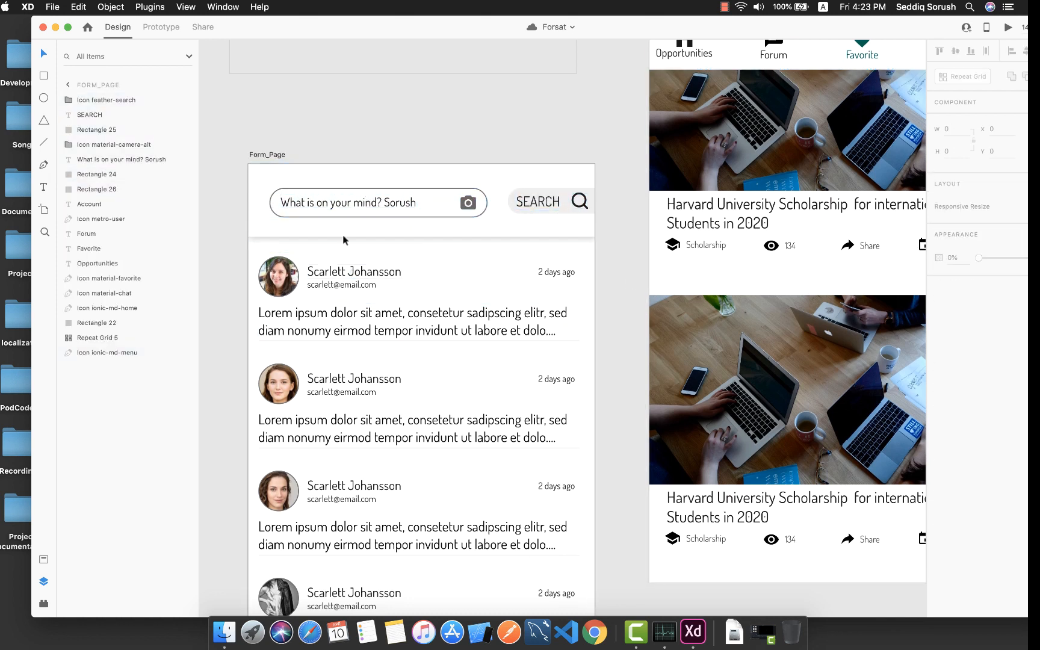
click(292, 196)
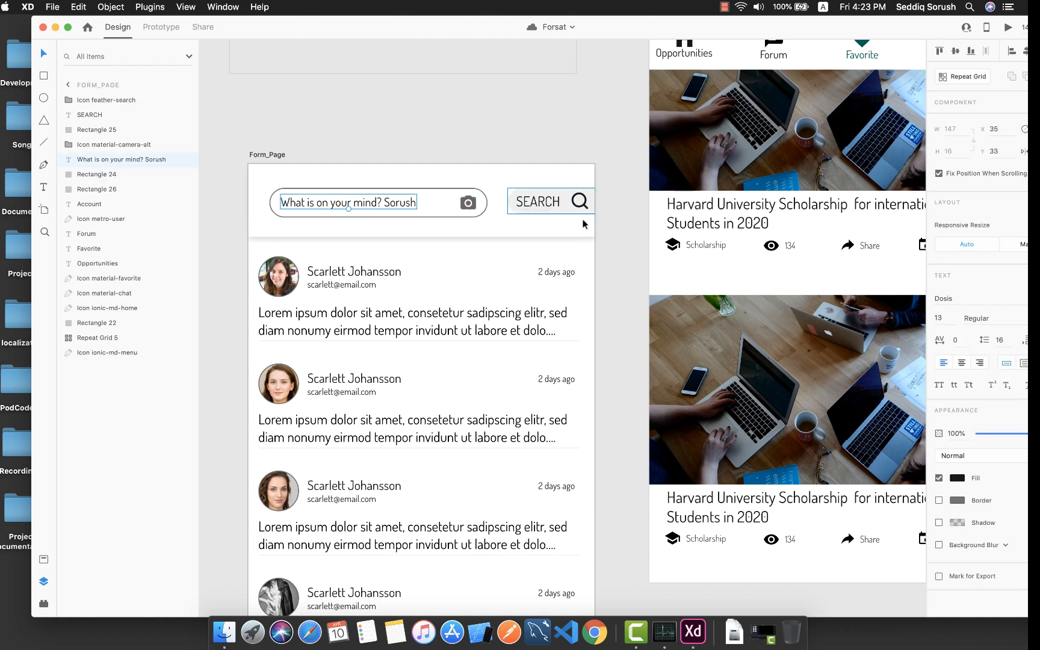
scroll(476, 285, down, 4)
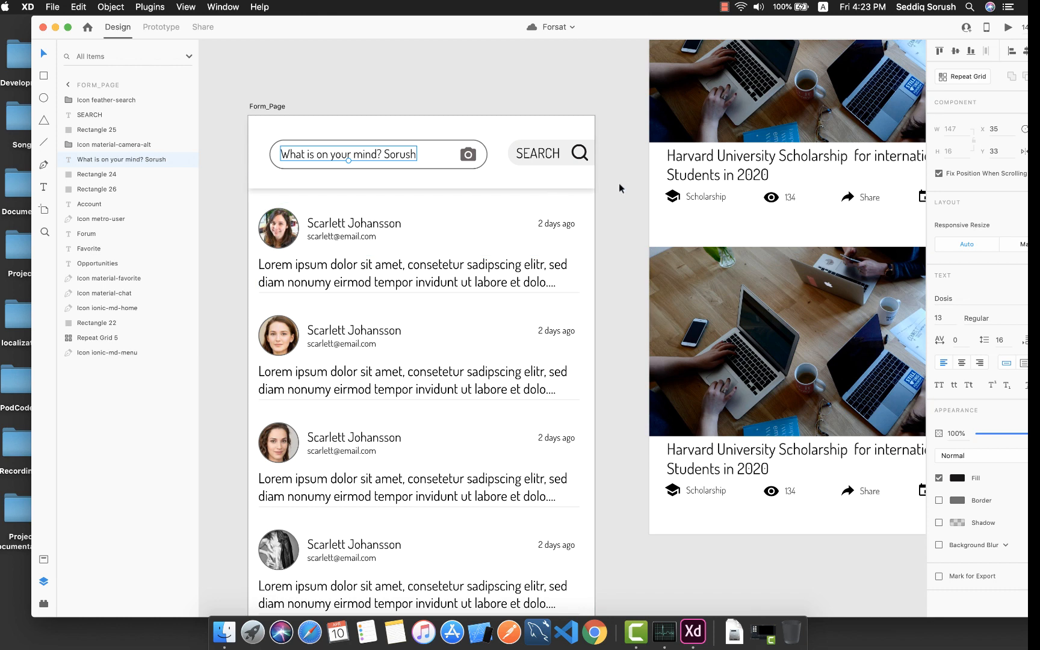
drag(621, 188, 242, 107)
key(super+c)
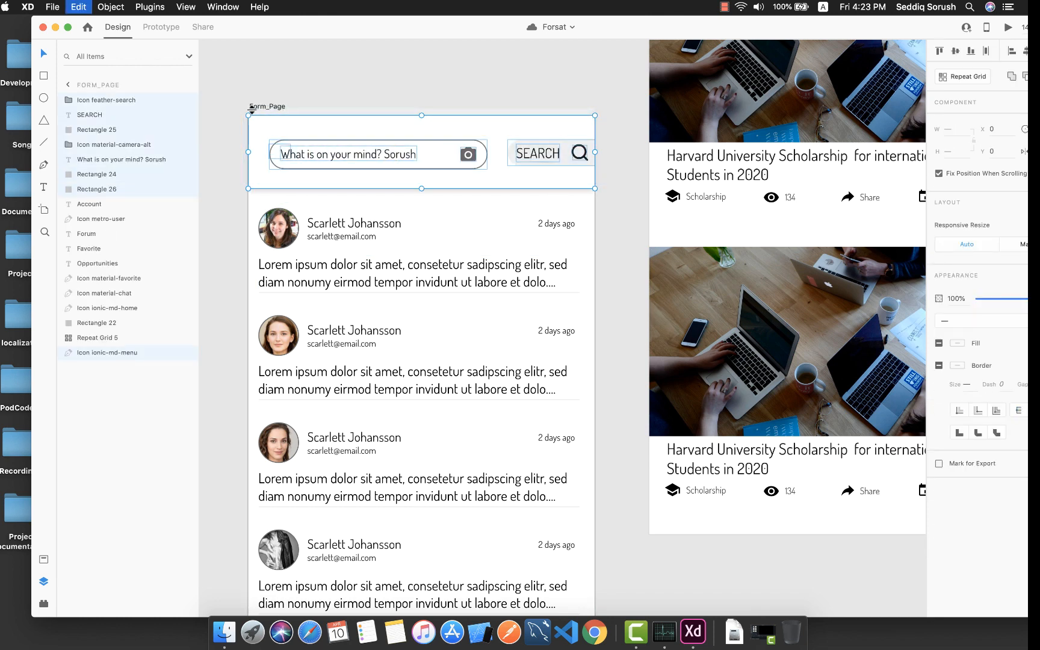
Step: Return to the Forsat_Design document and paste the copied search header into the Forum_Screen artboard
key(ctrl+Left)
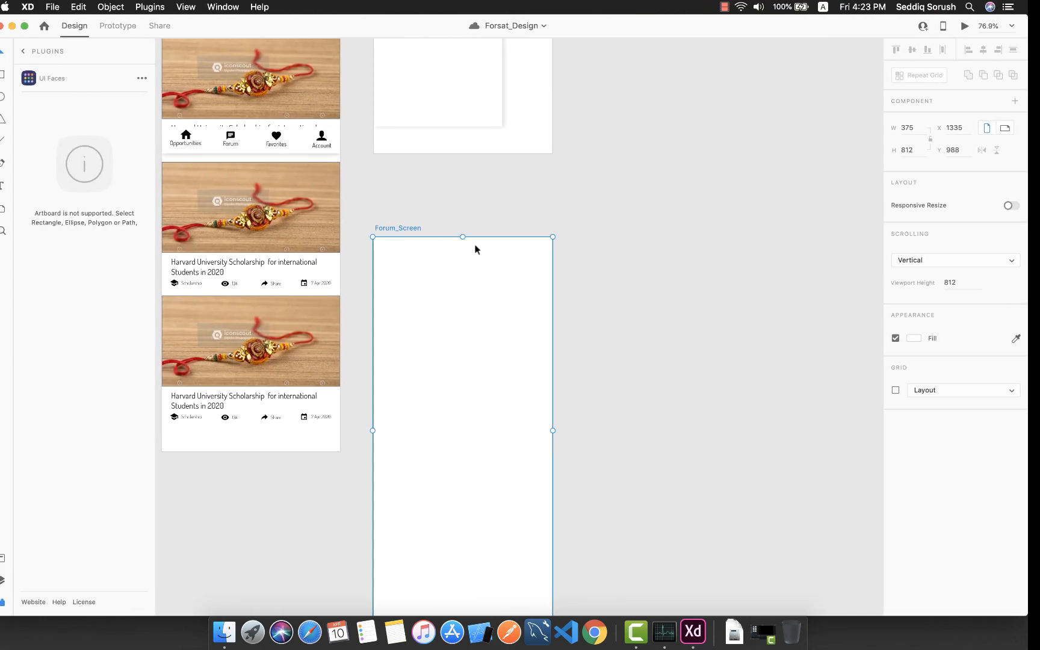
key(super+v)
key(Escape)
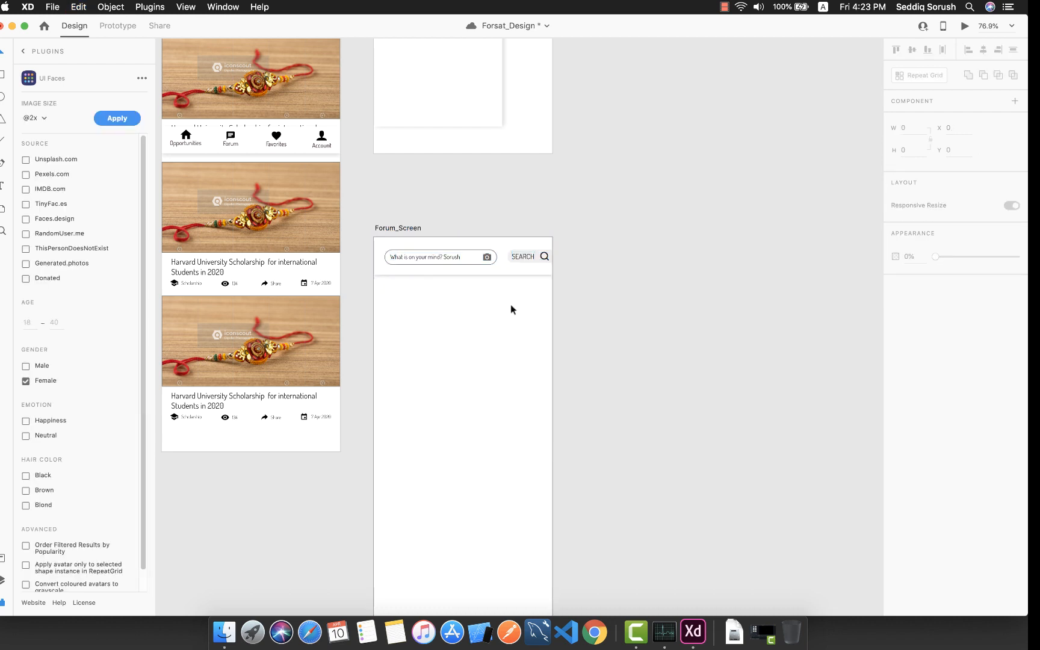
Step: Inspect the individual corner radii of the SEARCH button's grey background in the Forum_Screen header
scroll(562, 337, up, 5)
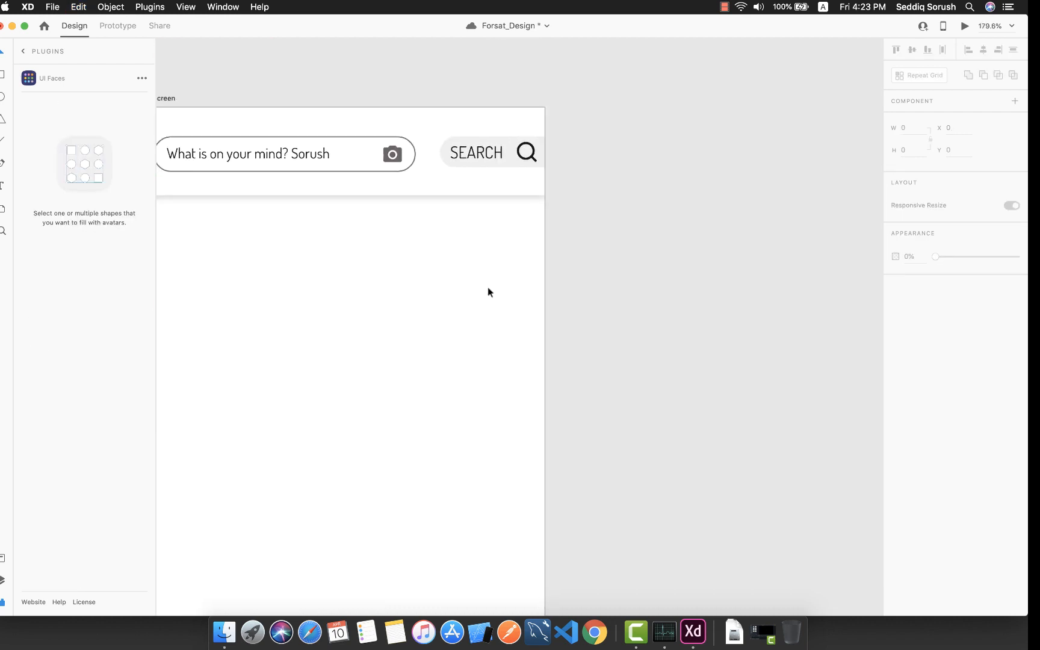
scroll(487, 290, left, 5)
scroll(720, 220, up, 6)
scroll(787, 434, down, 4)
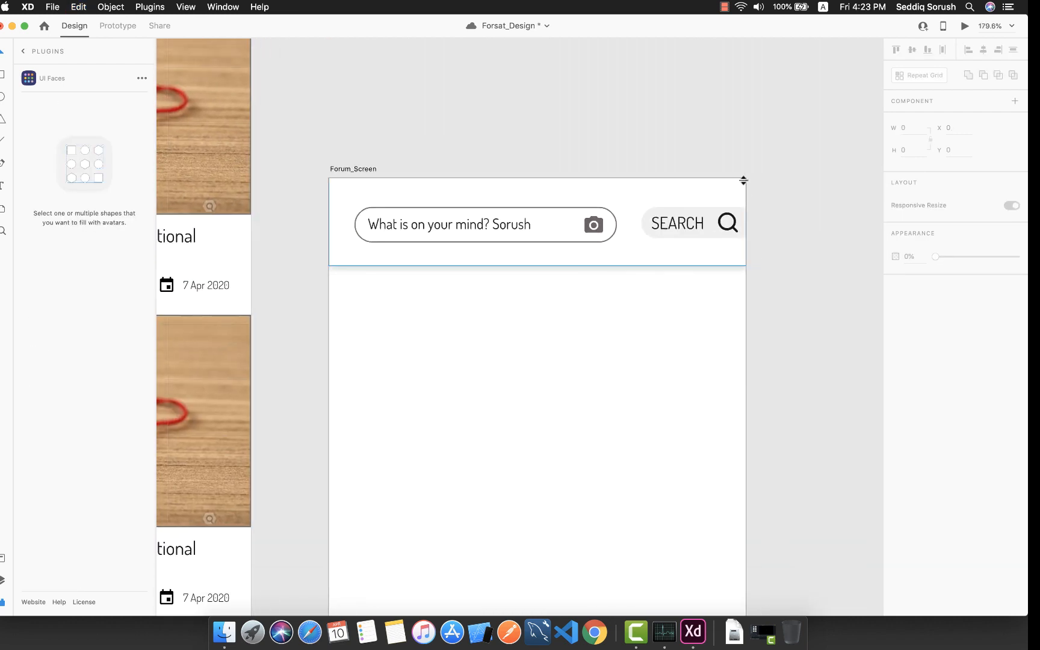
click(714, 233)
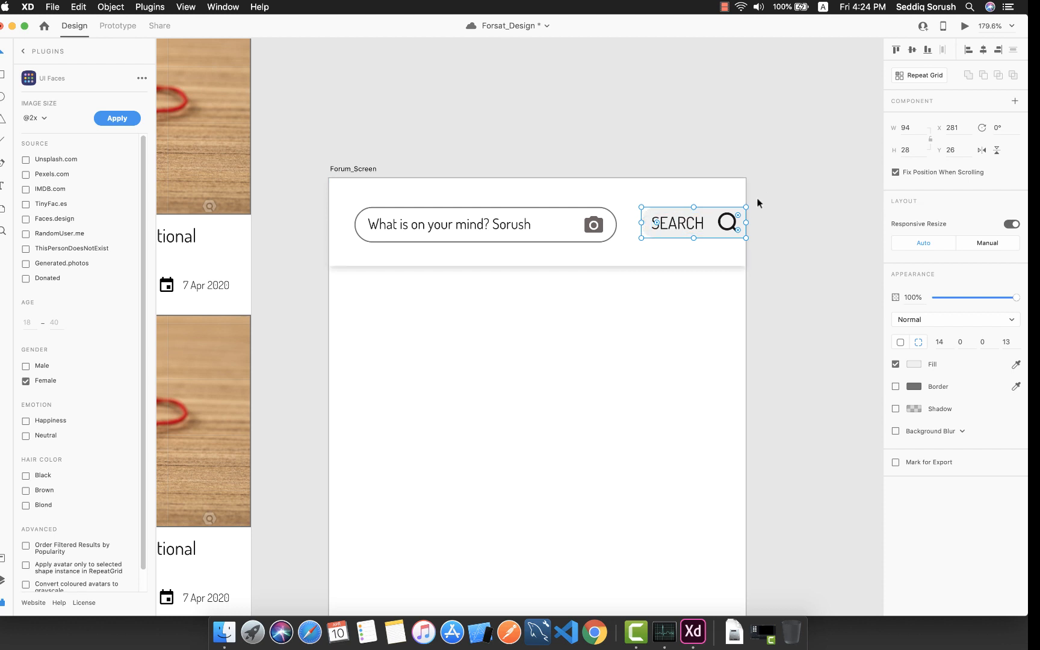
click(615, 373)
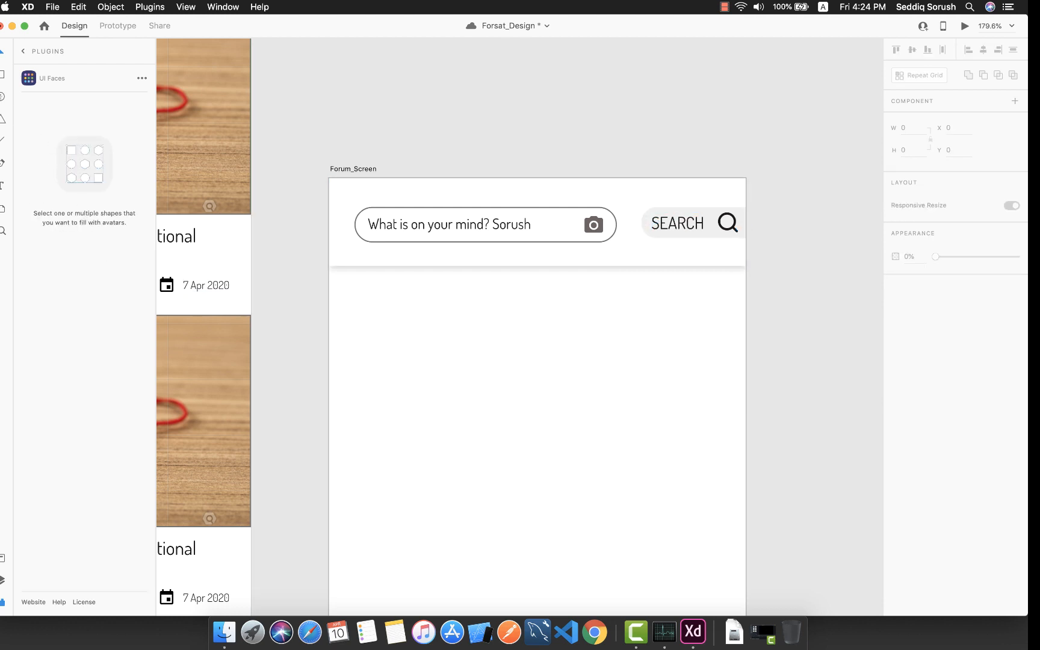
Step: Draw a practice rectangle about 228 × 78 below the search header and round its corners to 2
mouse_move(430, 342)
mouse_down()
mouse_move(482, 397)
mouse_move(643, 434)
mouse_move(683, 428)
mouse_up()
scroll(521, 399, down, 1)
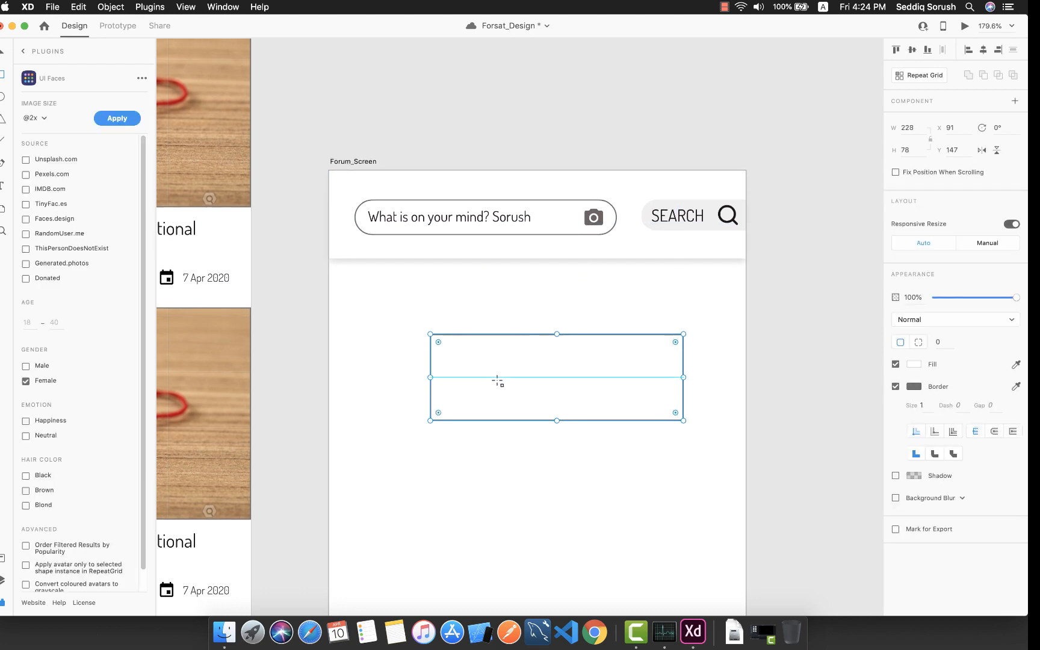
drag(438, 341, 405, 334)
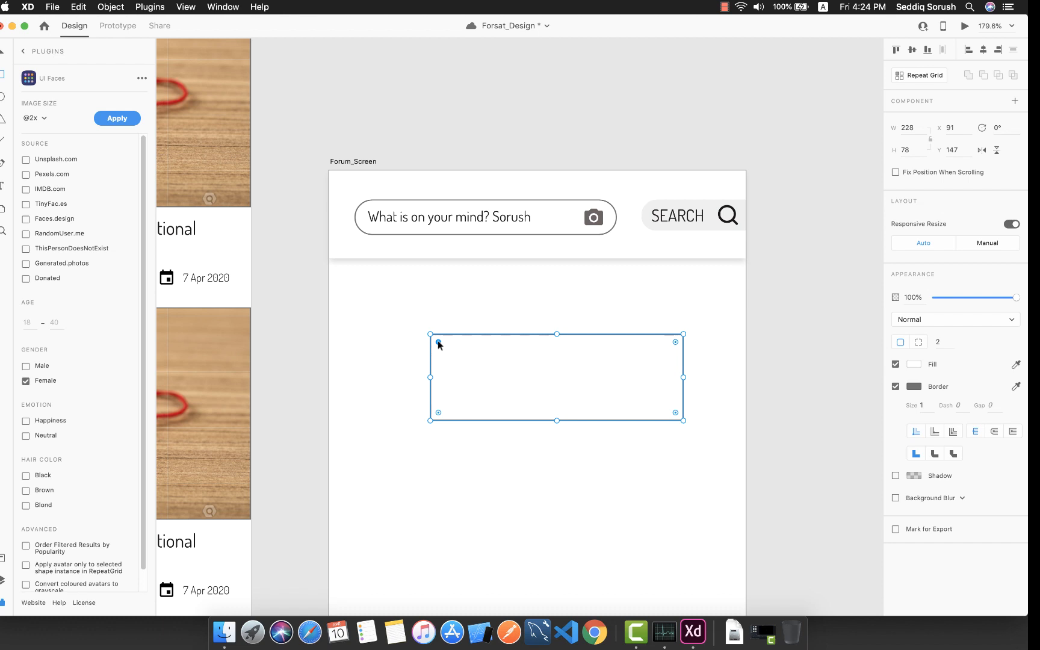
Step: Give the practice rectangle separate corner radii: 30 for the top-left corner and 0 for the other three
mouse_move(438, 340)
mouse_down()
mouse_move(483, 371)
mouse_move(424, 338)
mouse_up()
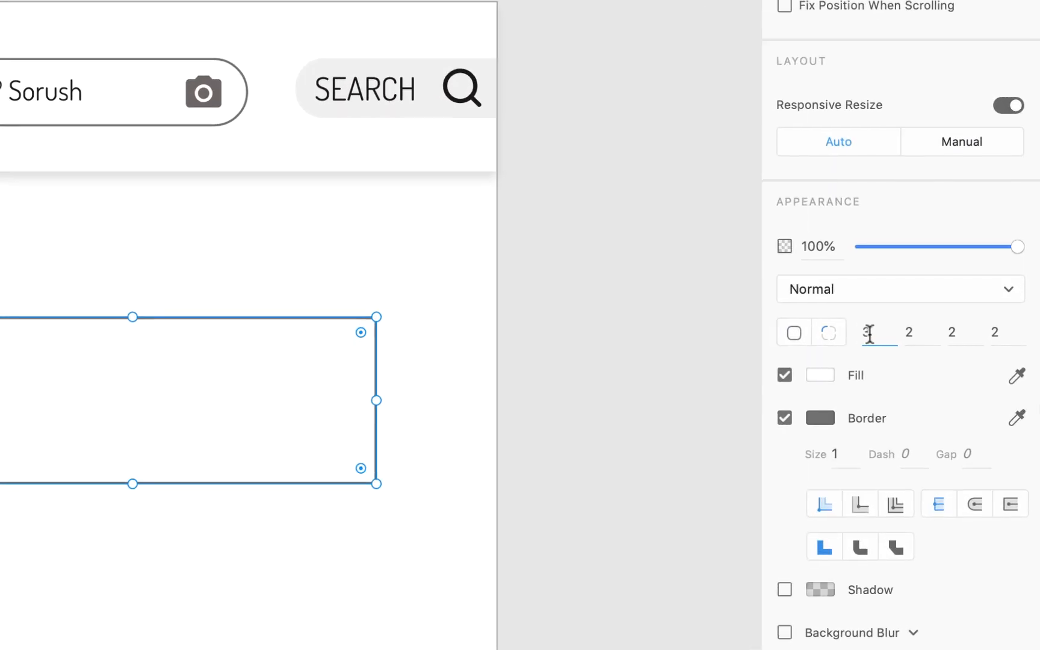
click(932, 343)
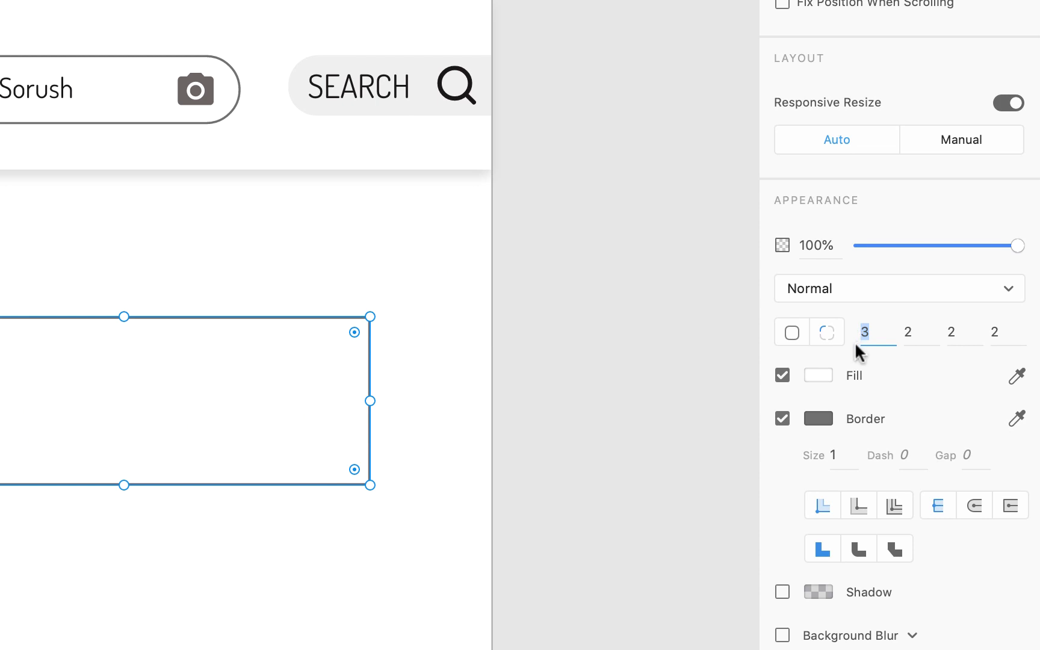
text(3)
key(Return)
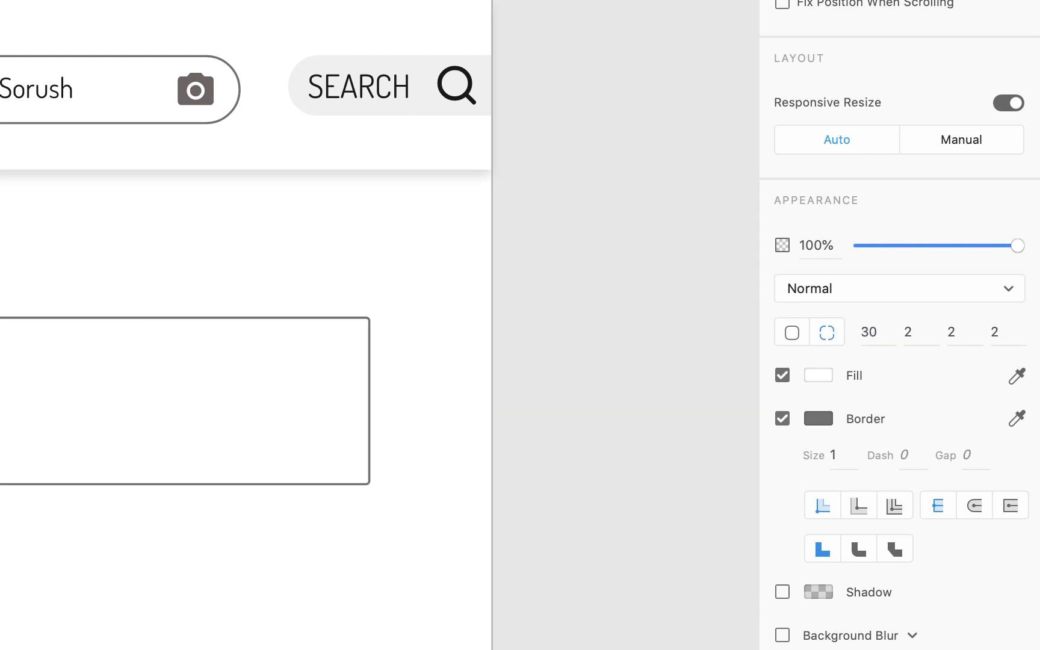
click(913, 337)
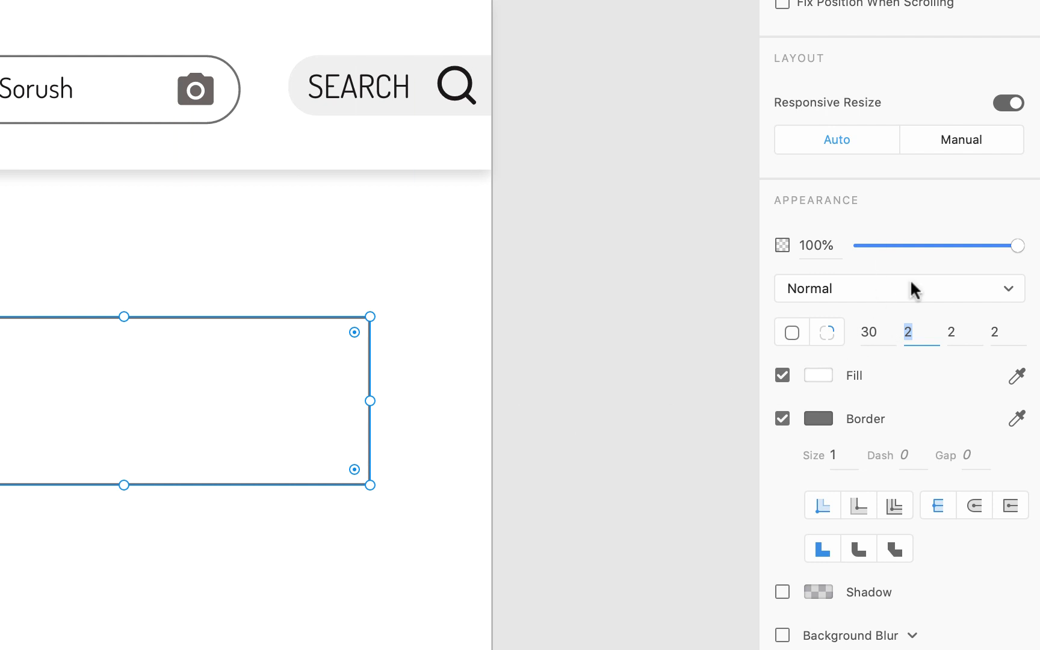
text(0)
click(965, 332)
text(0)
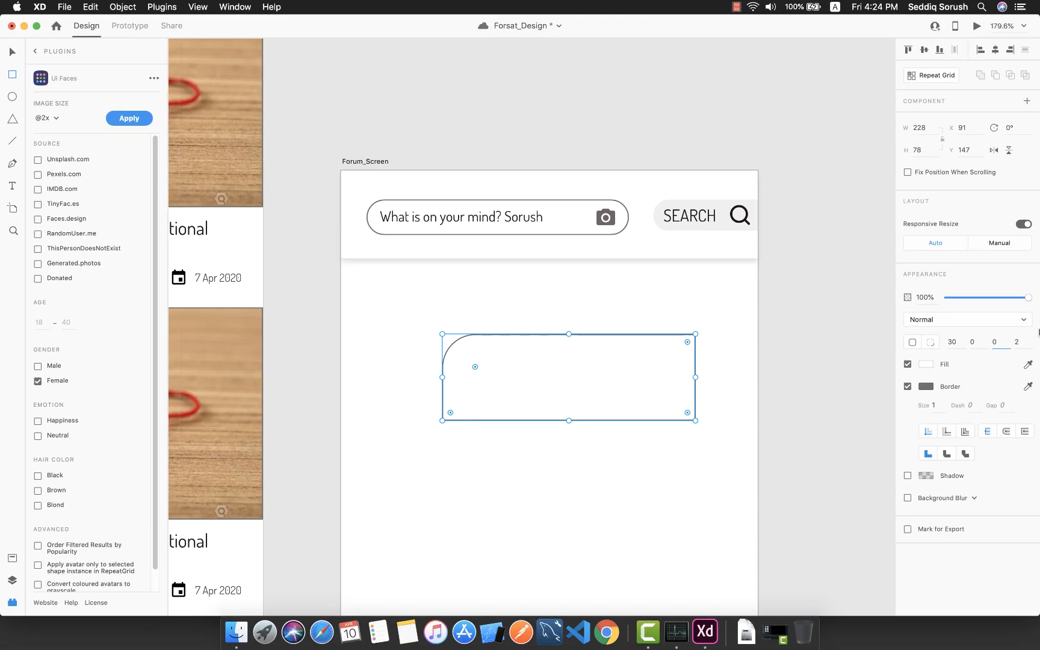
click(1008, 336)
drag(475, 369, 508, 377)
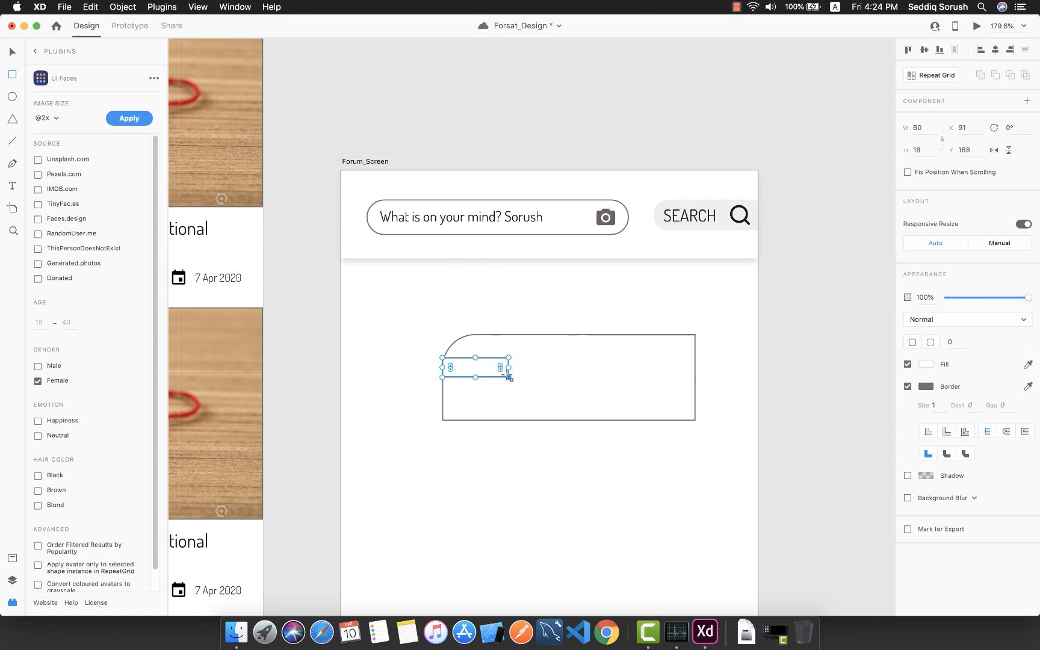
key(ctrl+z)
key(v)
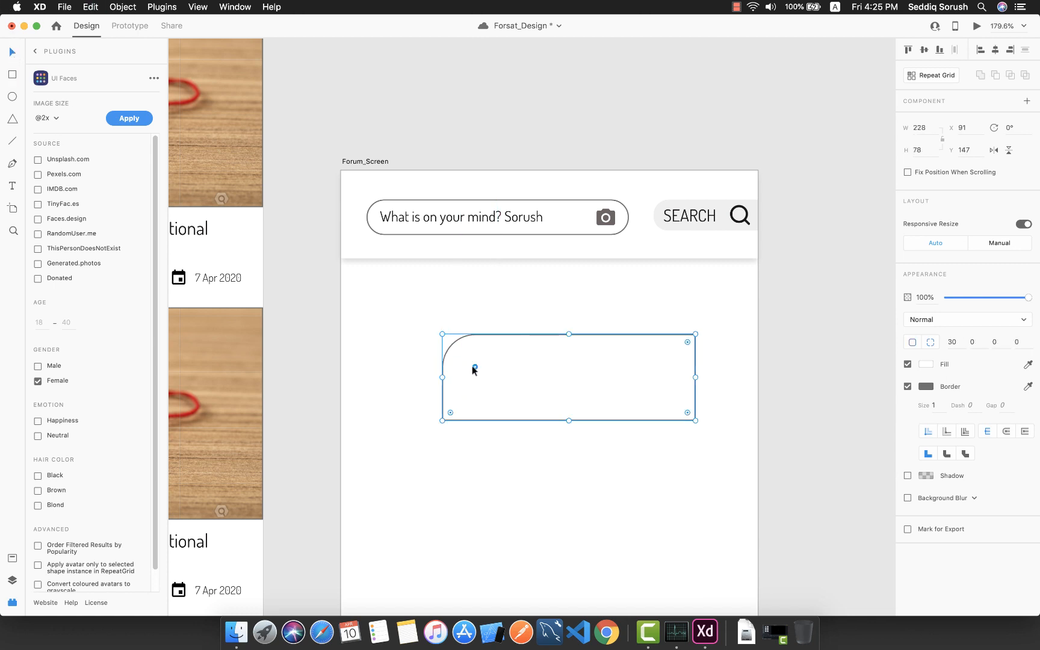
Step: Try different radii on the practice rectangle's left corners, then round all four corners uniformly to about 14
drag(476, 367, 505, 384)
drag(449, 411, 498, 366)
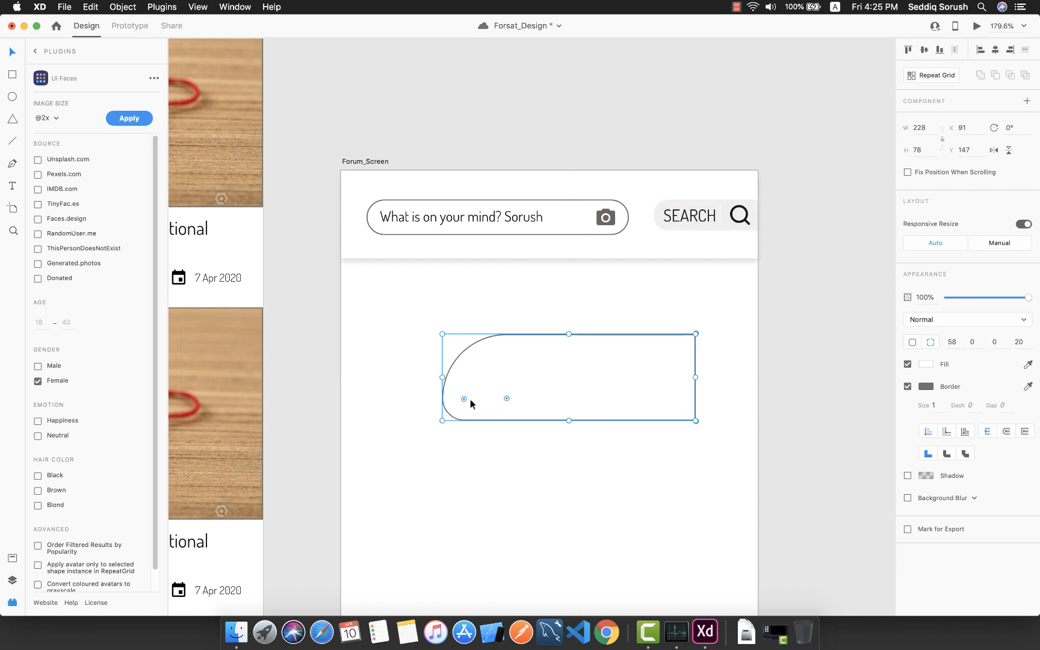
drag(465, 400, 355, 358)
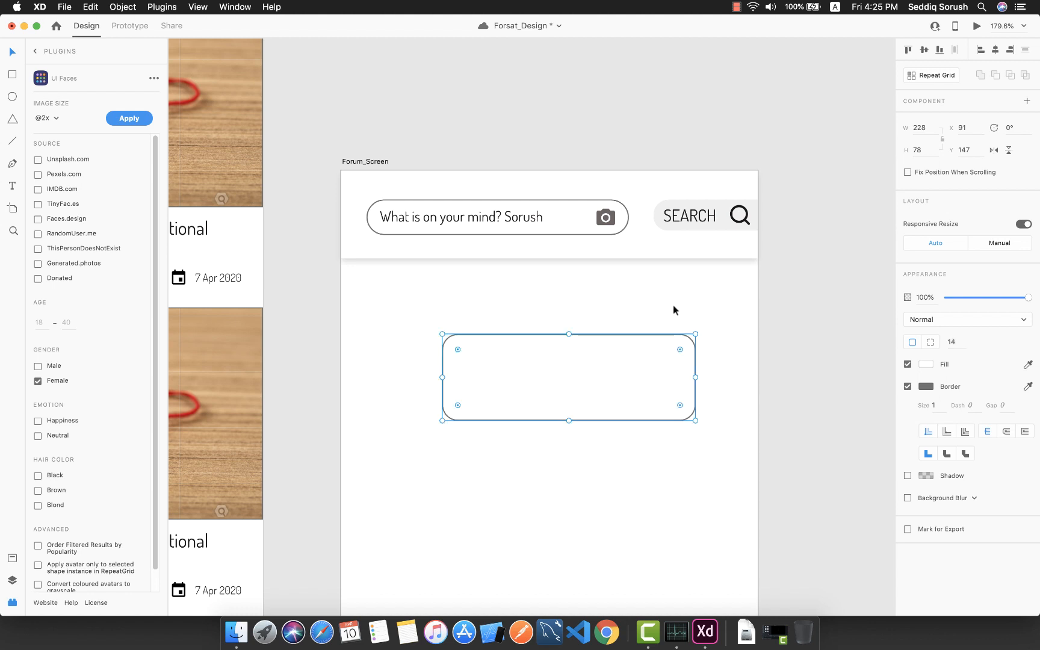
Step: Delete the practice rectangle from the Forum_Screen artboard
click(680, 301)
drag(713, 434, 357, 297)
key(Delete)
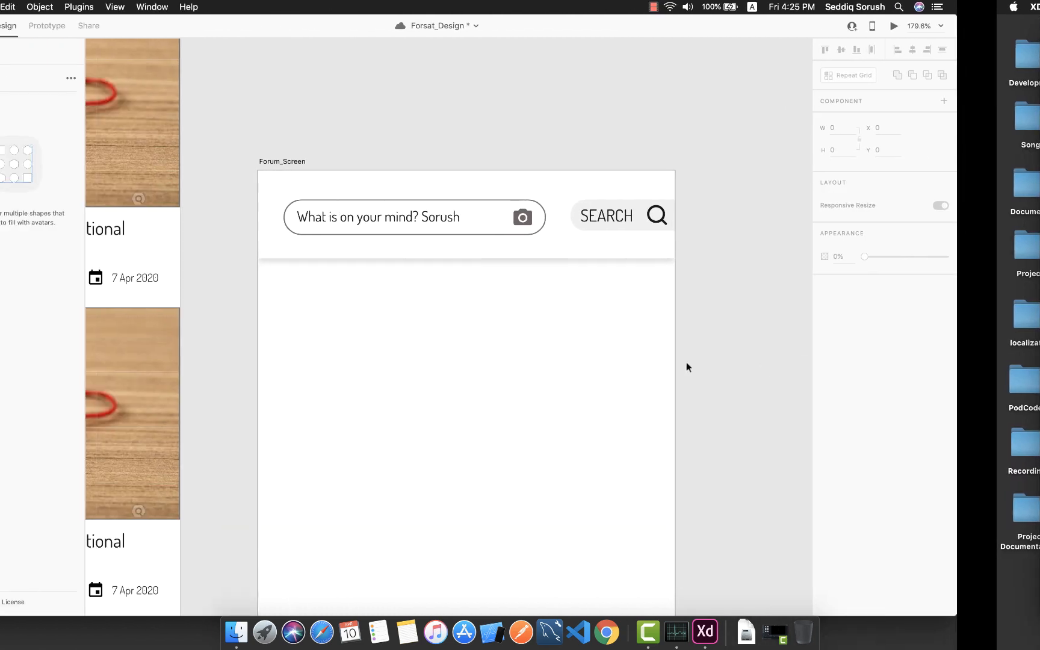
Step: In the Forsat document's Form_Page, select the first post's picture, name, e-mail, date, body text and divider line inside the repeat grid
scroll(686, 363, down, 3)
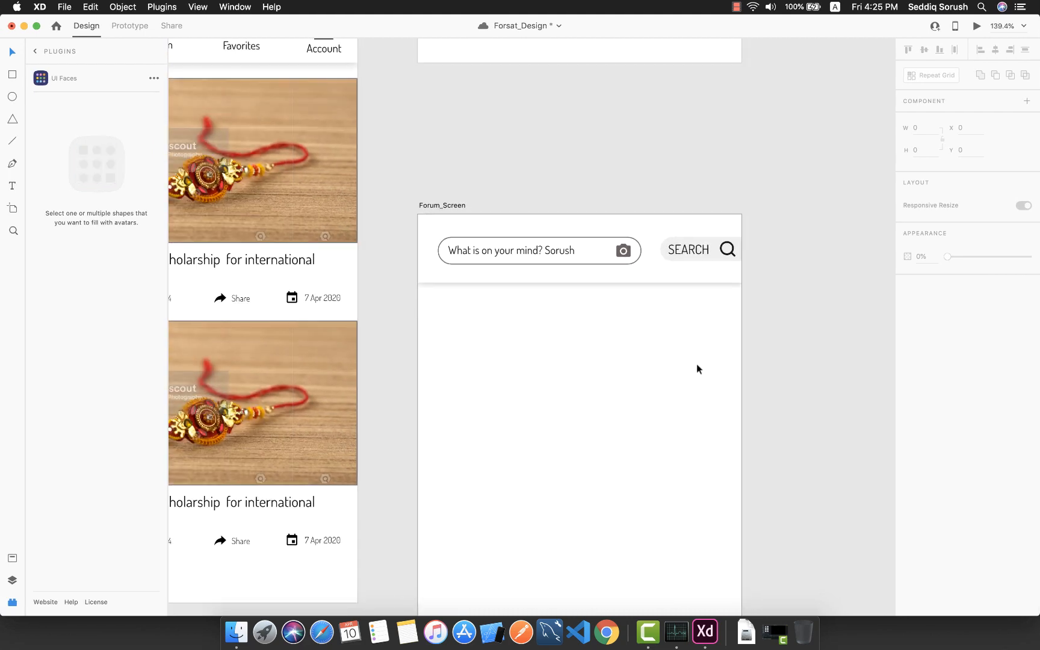
scroll(696, 363, right, 10)
key(ctrl+Right)
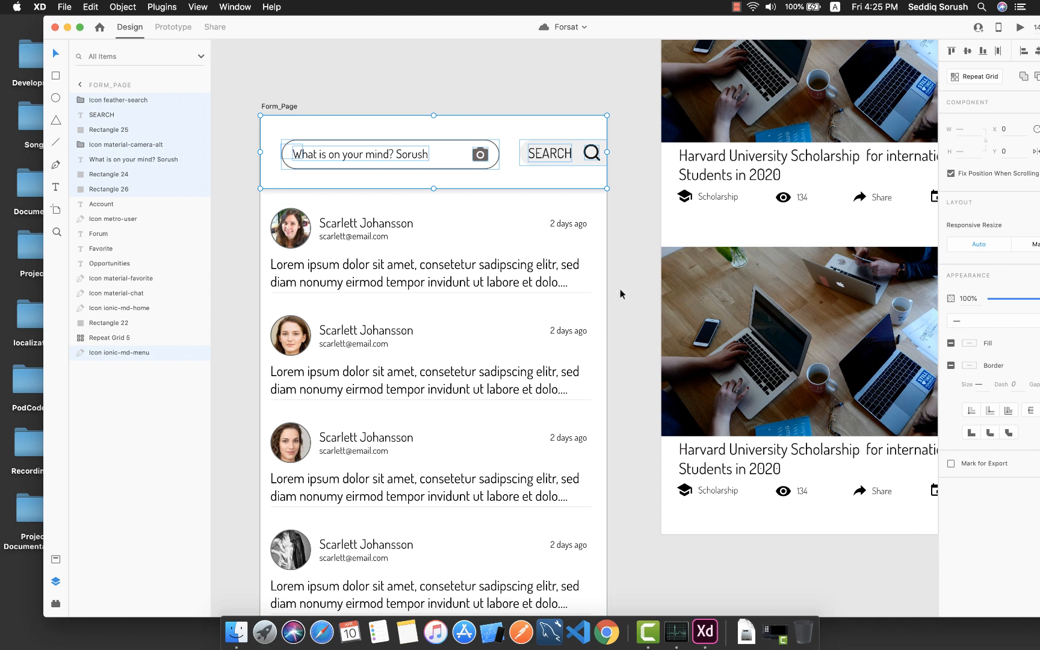
drag(620, 293, 338, 228)
double_click(337, 230)
click(289, 227)
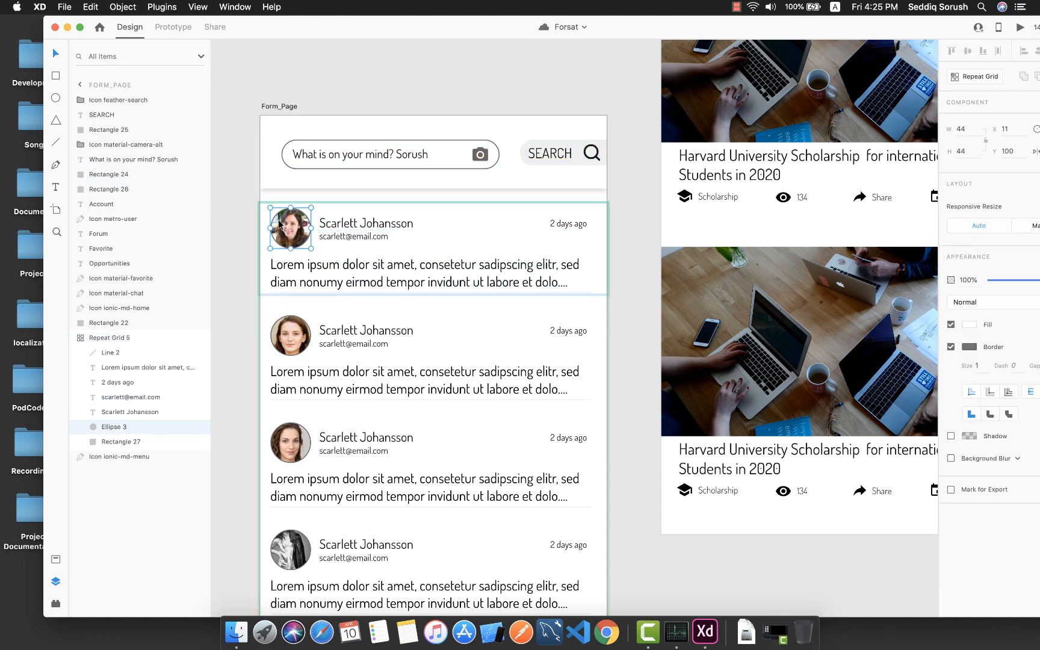
shift+click(367, 223)
shift+click(349, 236)
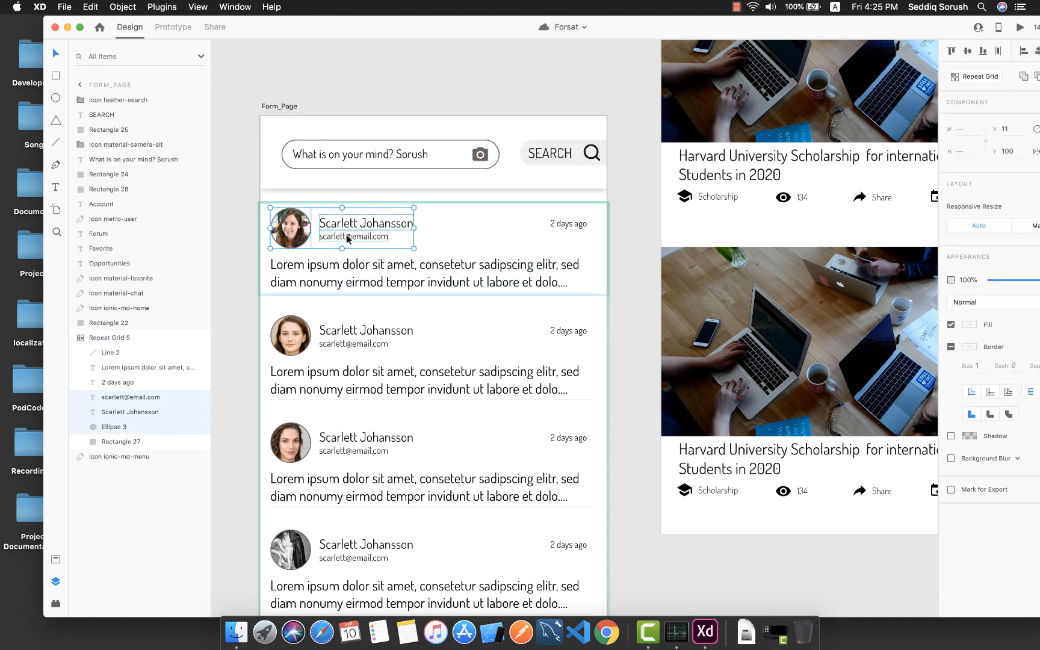
shift+click(359, 272)
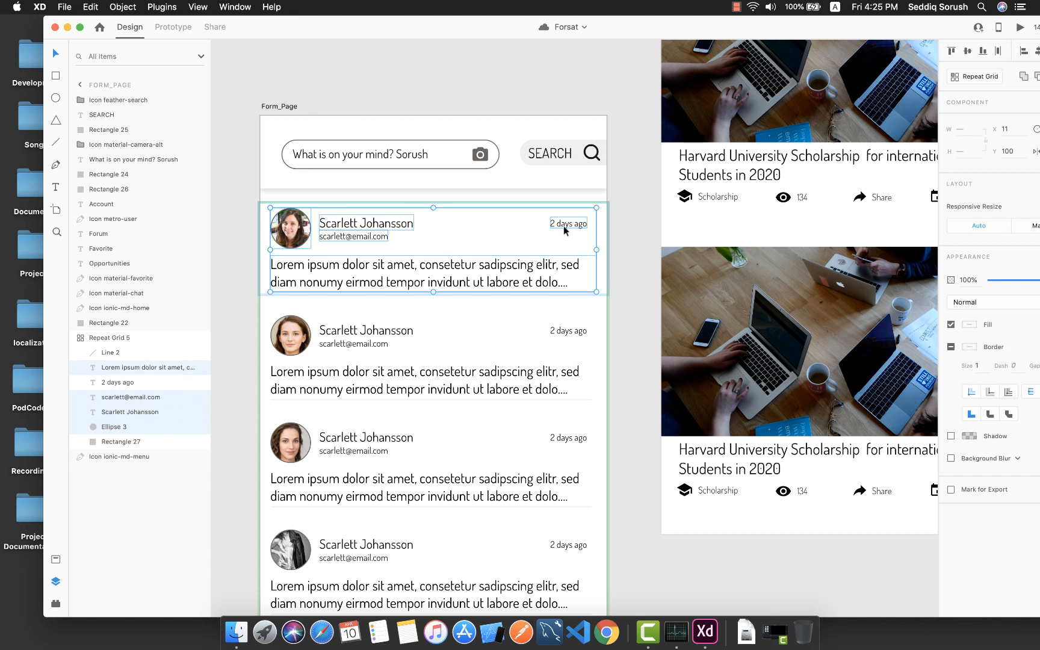
shift+click(566, 228)
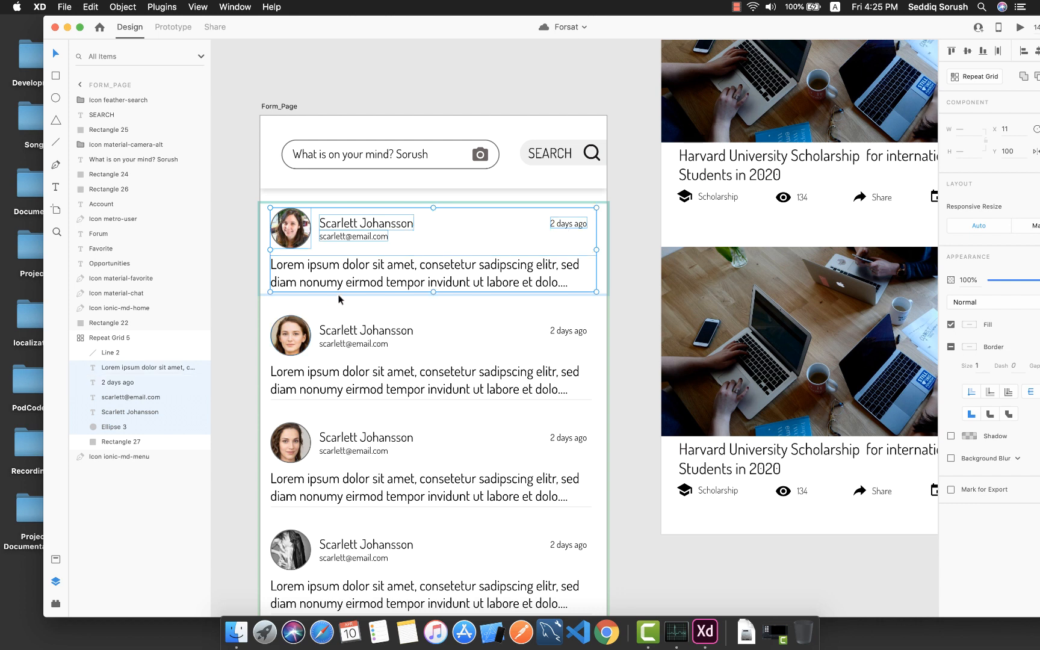
shift+click(363, 294)
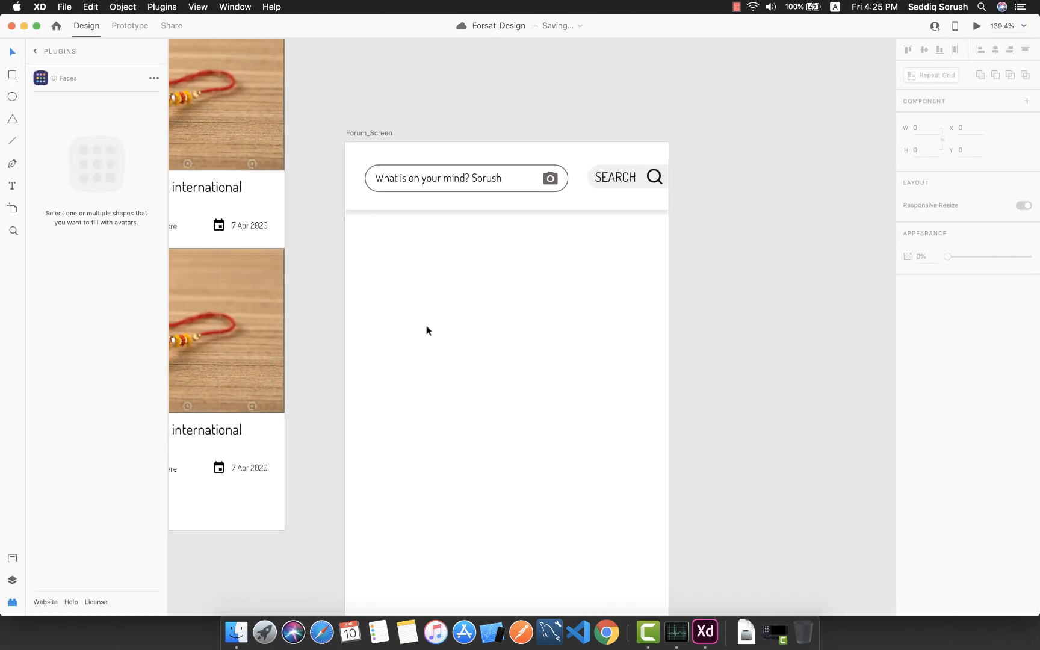
Step: Paste the copied post below the Forum_Screen header and turn its picture, texts and divider line into a repeat grid
key(super+v)
click(509, 402)
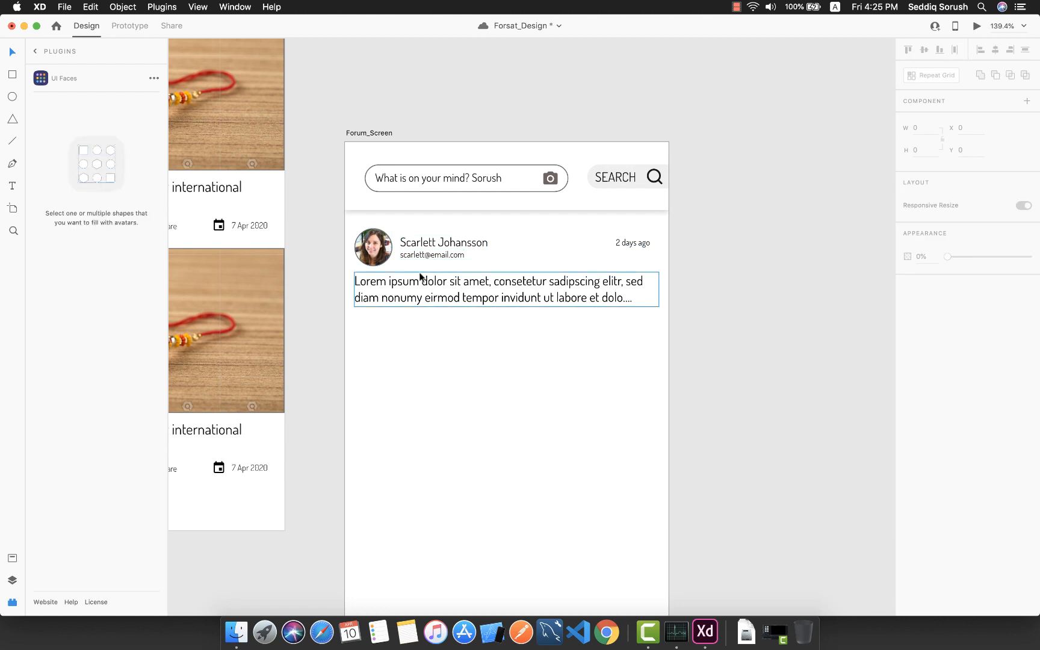
click(373, 240)
click(658, 368)
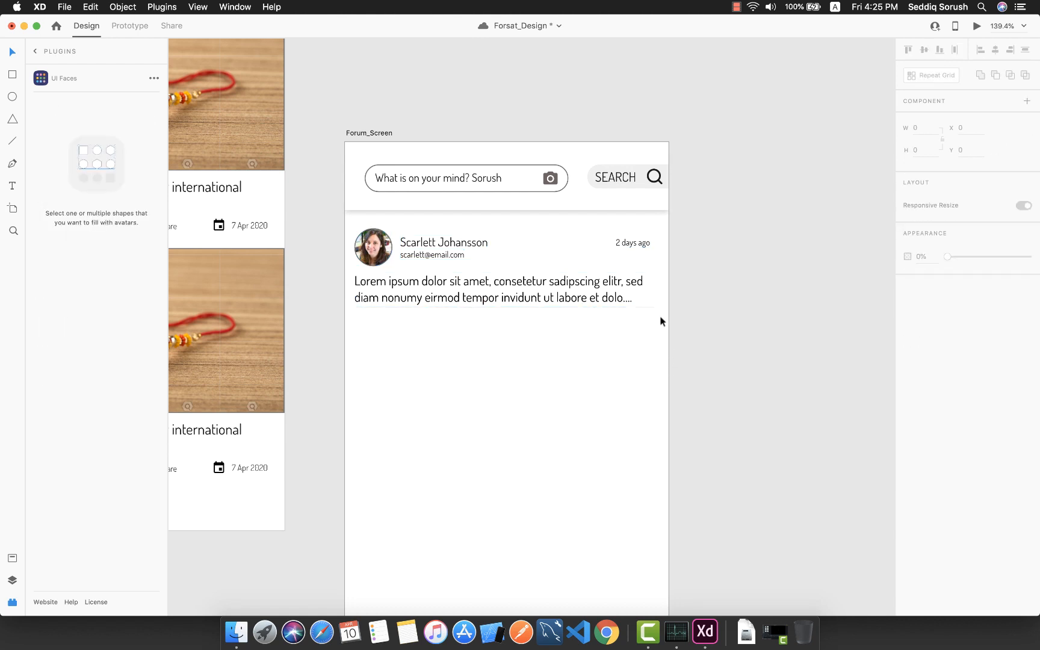
drag(664, 318, 354, 224)
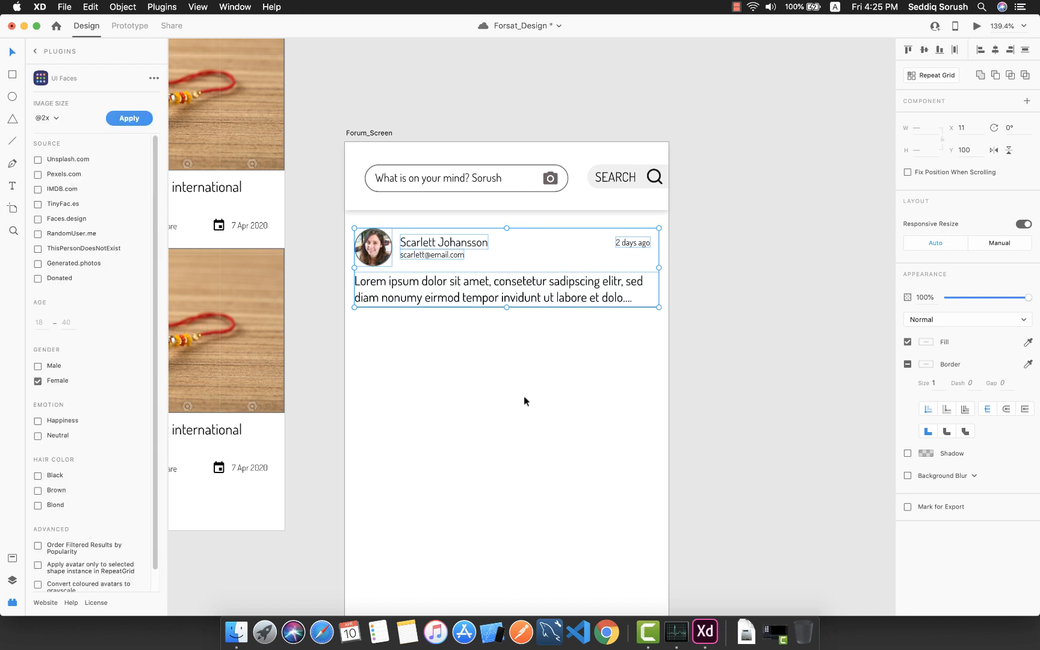
scroll(462, 338, down, 5)
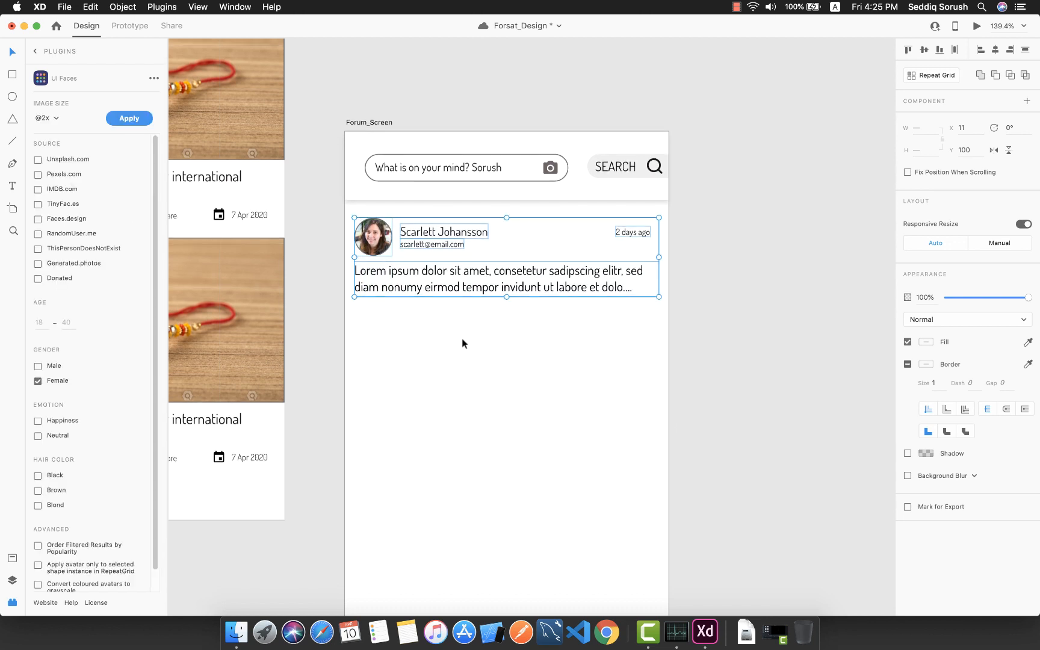
click(932, 76)
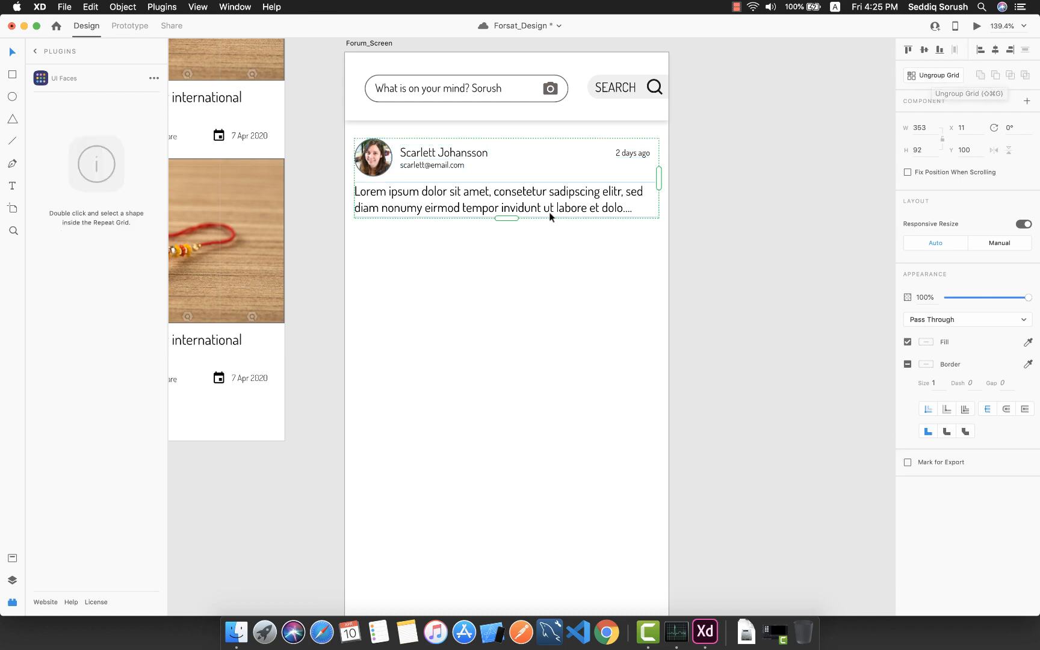
Step: Extend the posts' repeat grid downward past the end of the artboard to a height of about 1336
drag(507, 218, 504, 506)
scroll(503, 430, down, 2)
scroll(503, 424, down, 2)
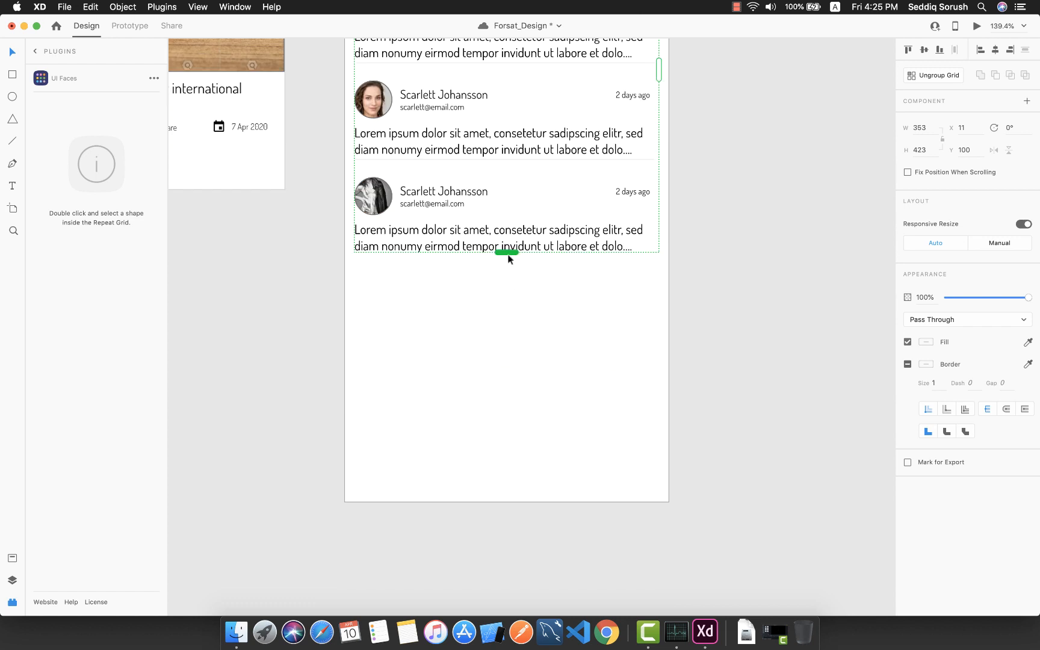
drag(504, 251, 504, 559)
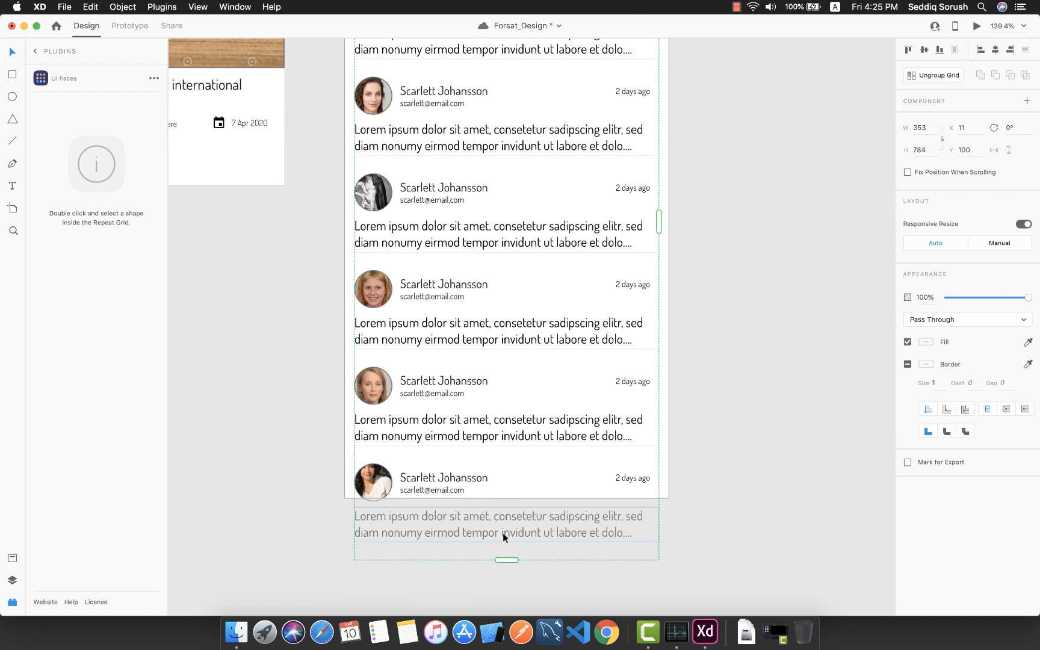
scroll(509, 477, down, 7)
drag(511, 327, 507, 566)
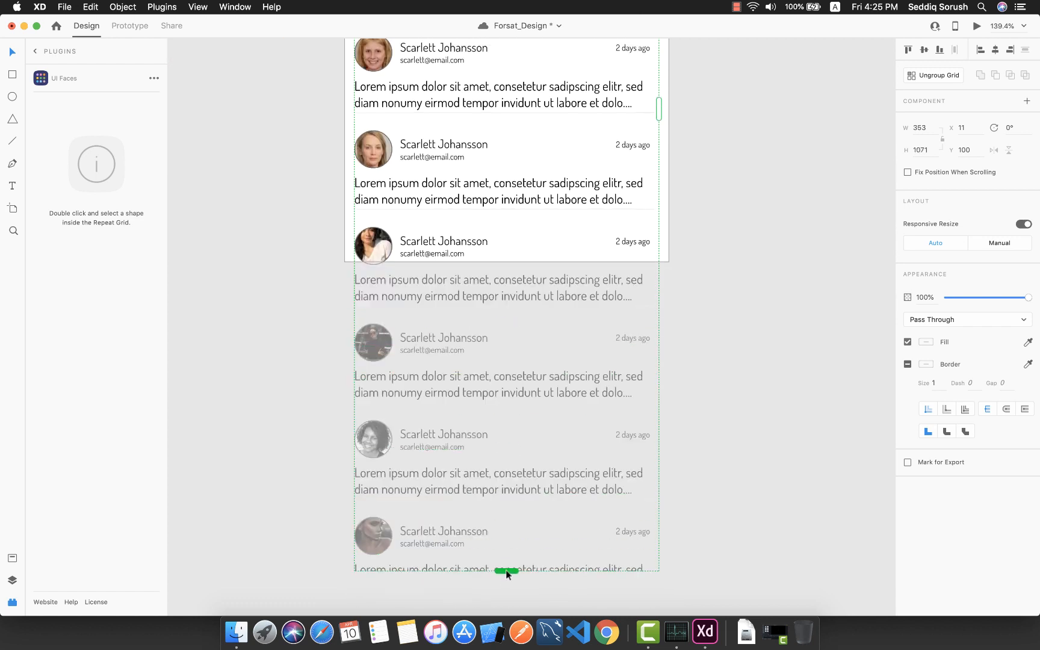
scroll(516, 471, down, 6)
drag(506, 376, 507, 600)
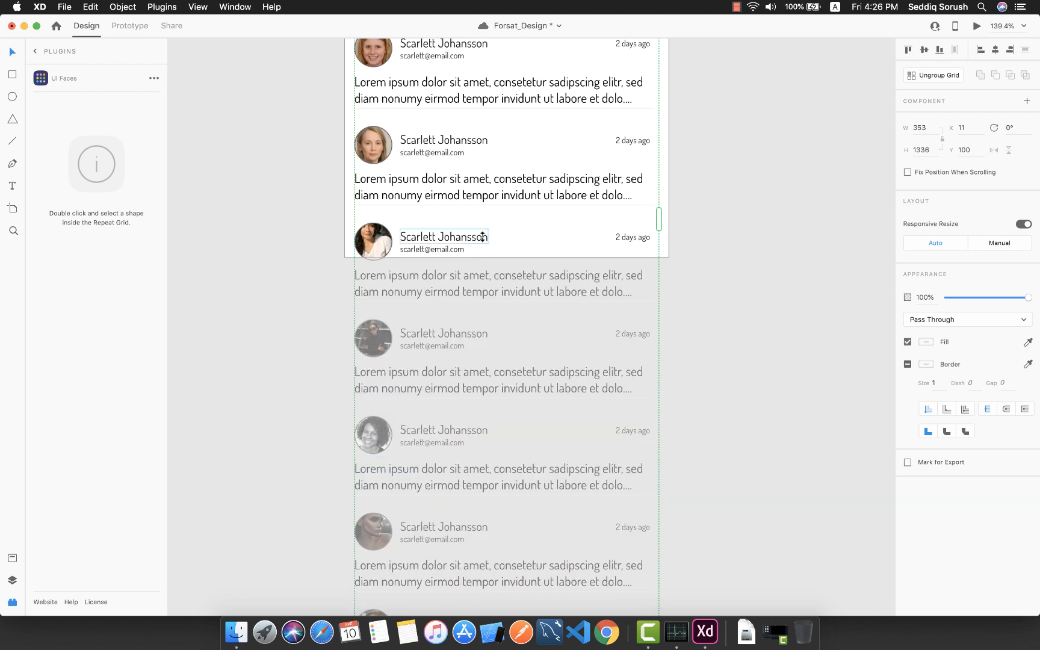
Step: Lengthen the Forum_Screen artboard downward to a height of about 1483 so it holds all the repeated posts
scroll(463, 293, up, 20)
scroll(434, 162, up, 5)
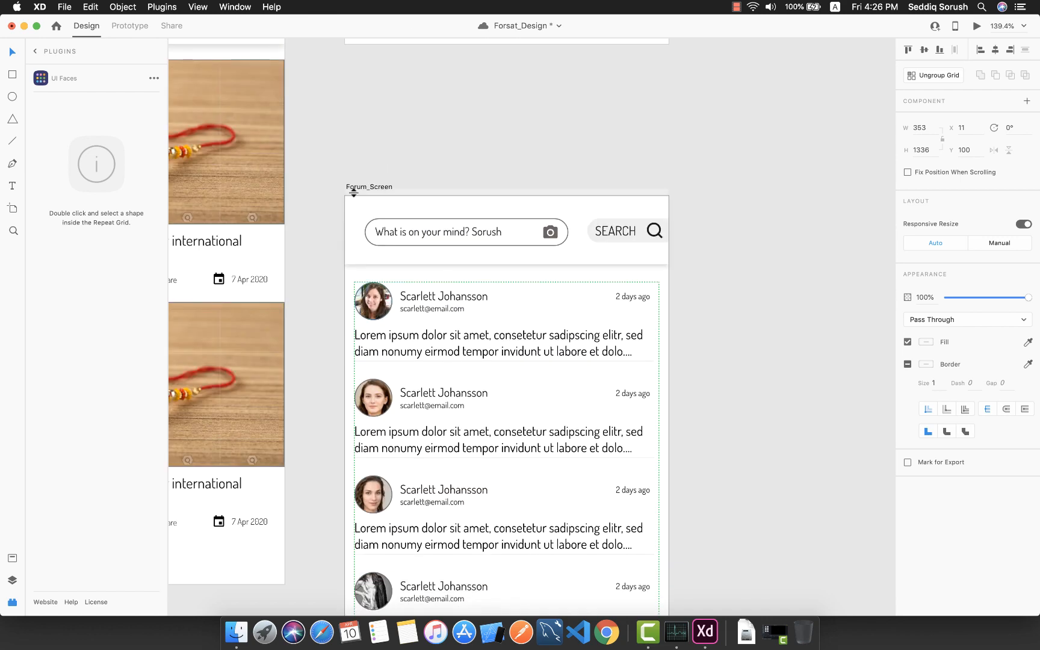
click(368, 187)
scroll(402, 308, down, 15)
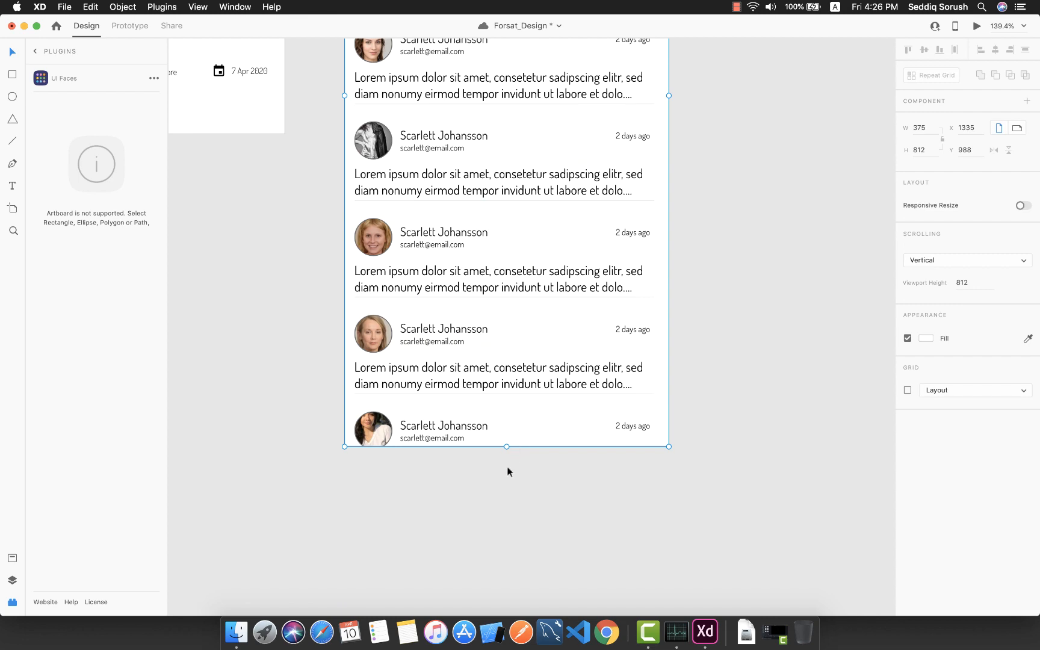
scroll(495, 308, up, 10)
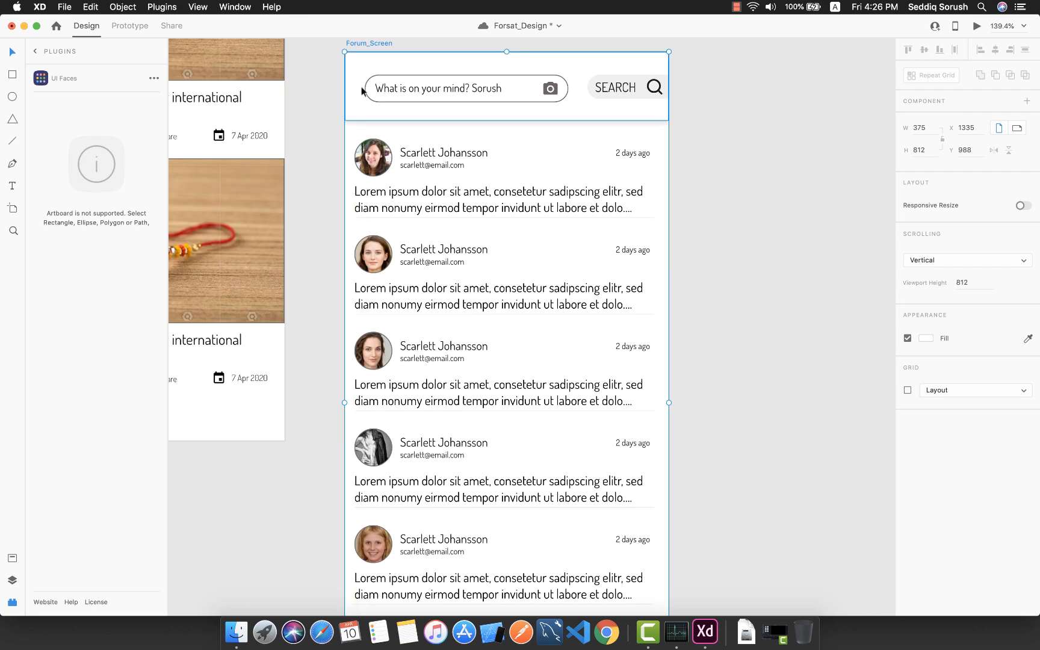
scroll(365, 124, up, 2)
scroll(472, 376, down, 14)
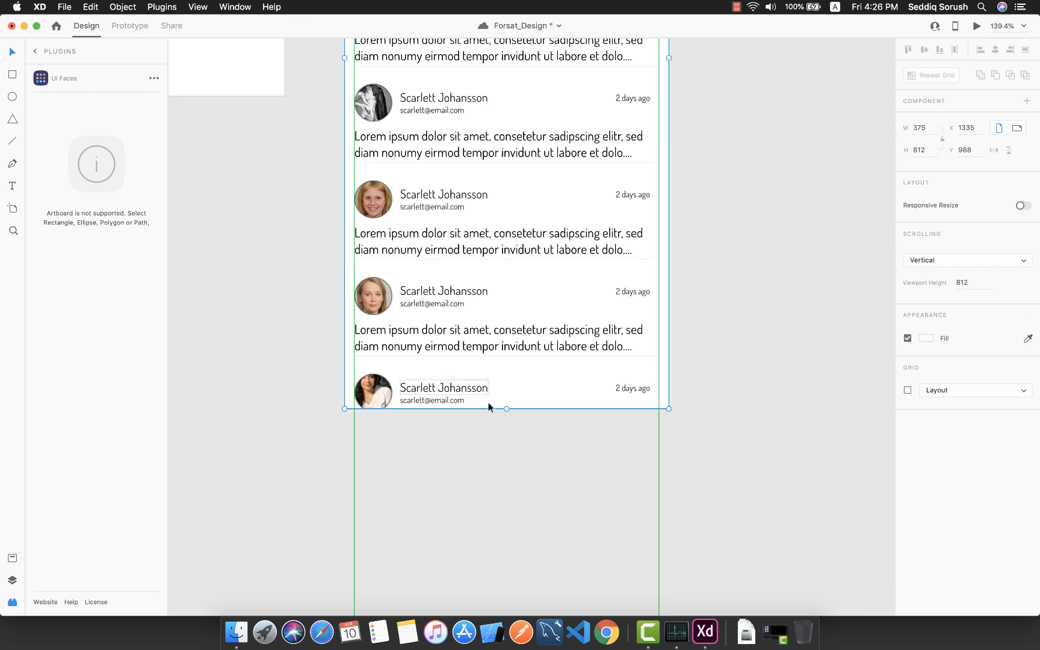
drag(505, 408, 506, 566)
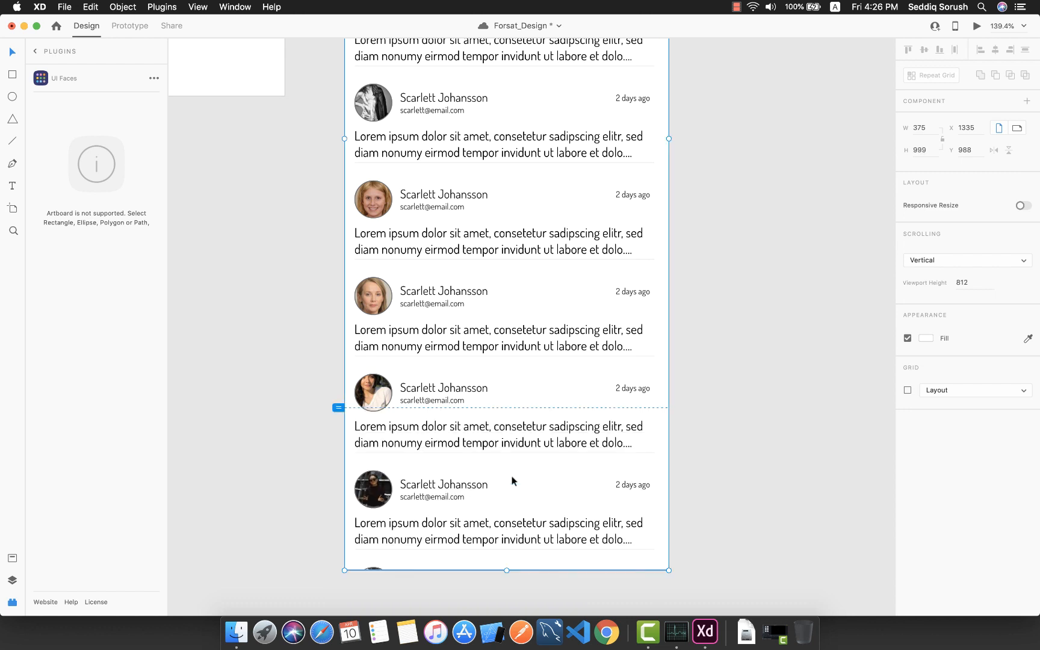
scroll(515, 451, down, 8)
drag(507, 335, 507, 551)
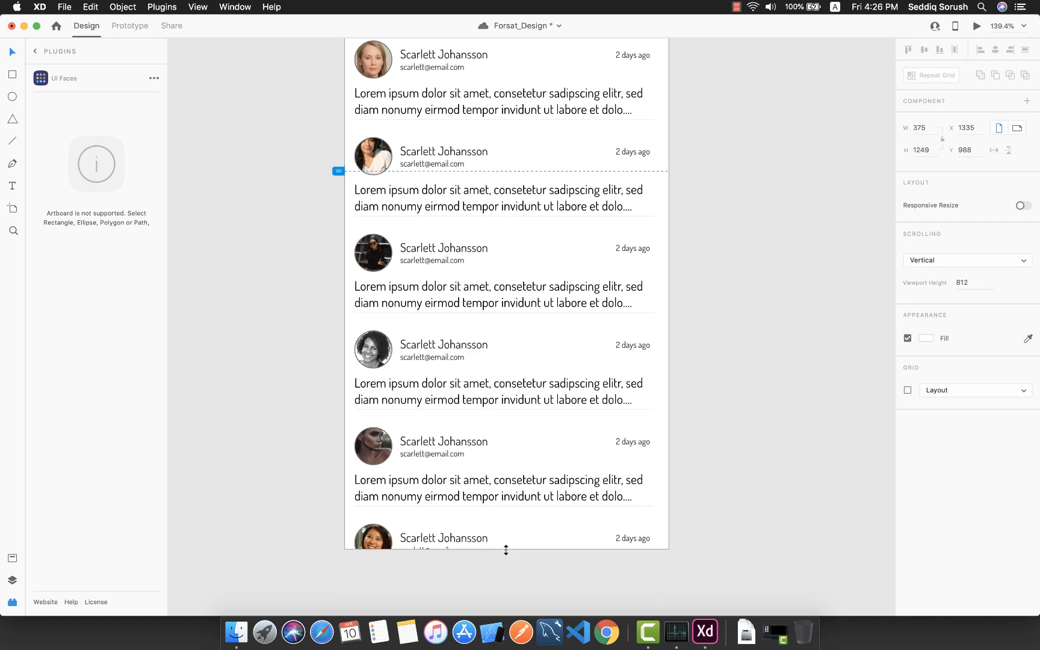
scroll(511, 495, down, 10)
drag(507, 248, 506, 436)
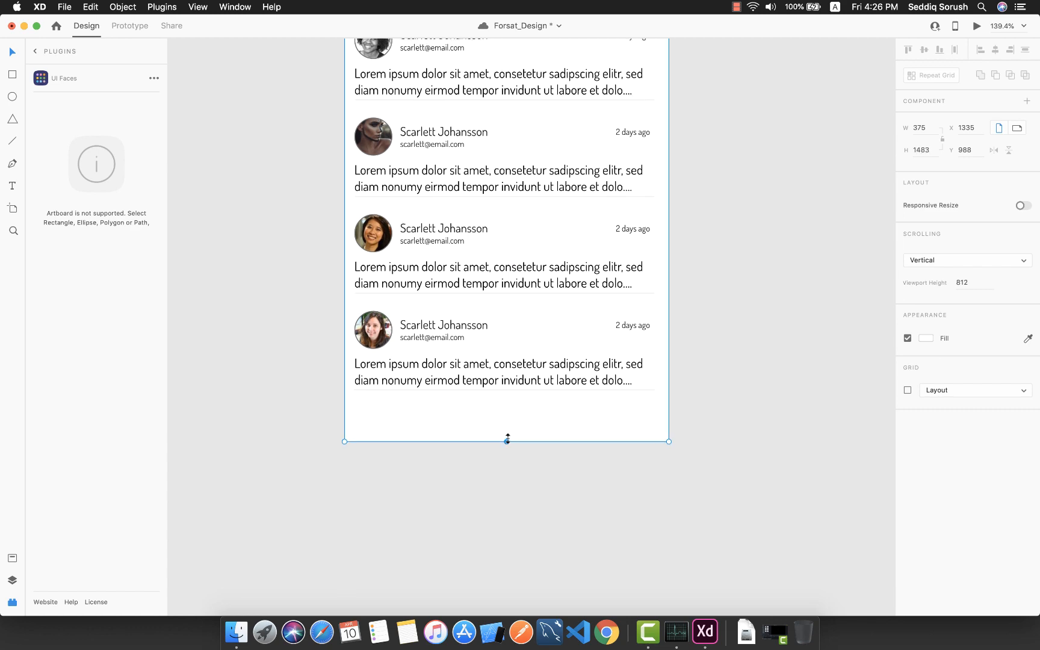
Step: Preview the Forum_Screen and scroll through the posts to check how the header behaves, then close the preview
scroll(506, 436, up, 4)
click(976, 27)
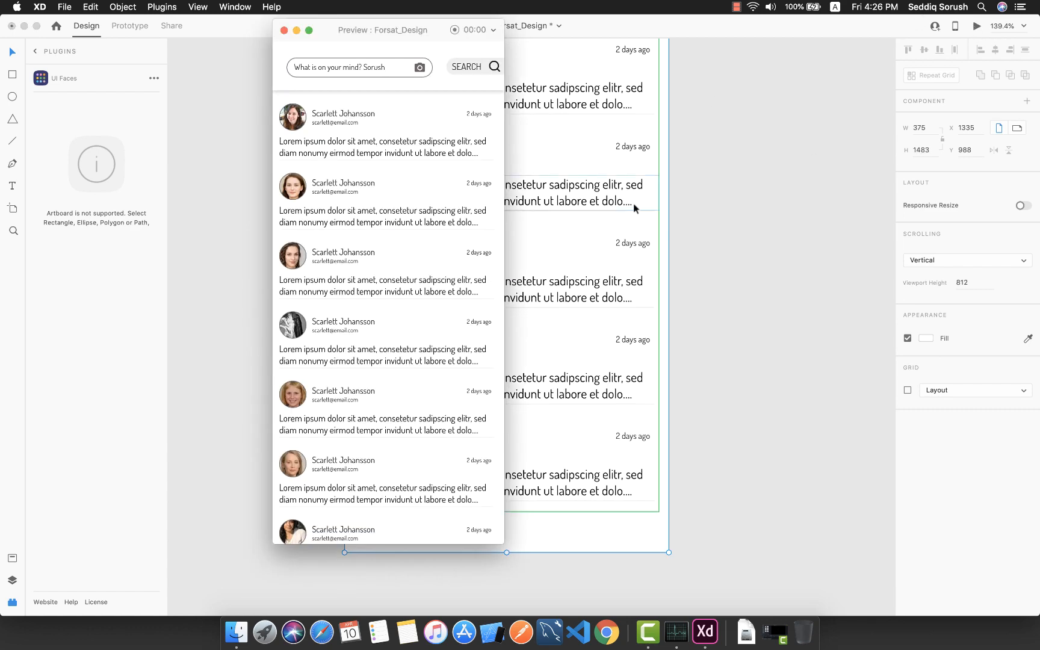
scroll(388, 354, down, 5)
scroll(389, 354, up, 5)
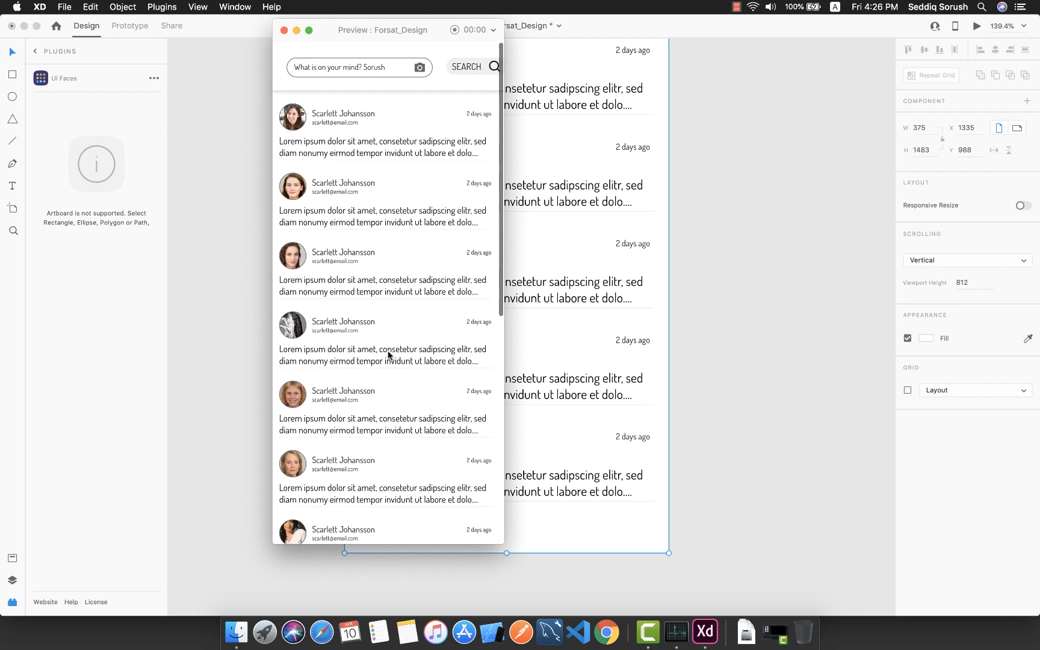
scroll(390, 330, down, 5)
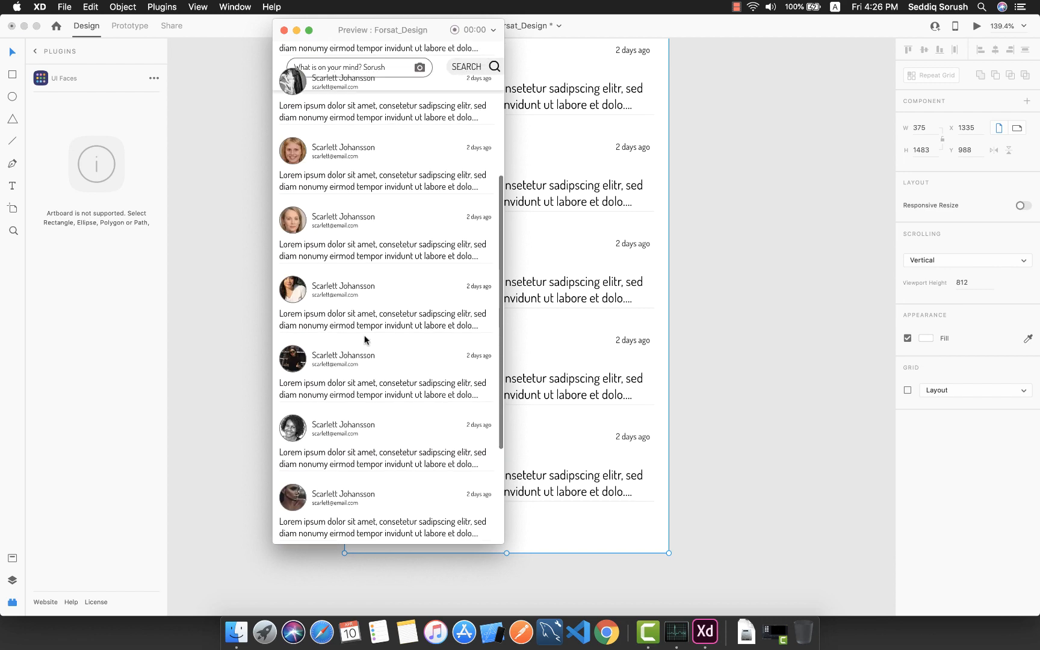
scroll(365, 339, up, 5)
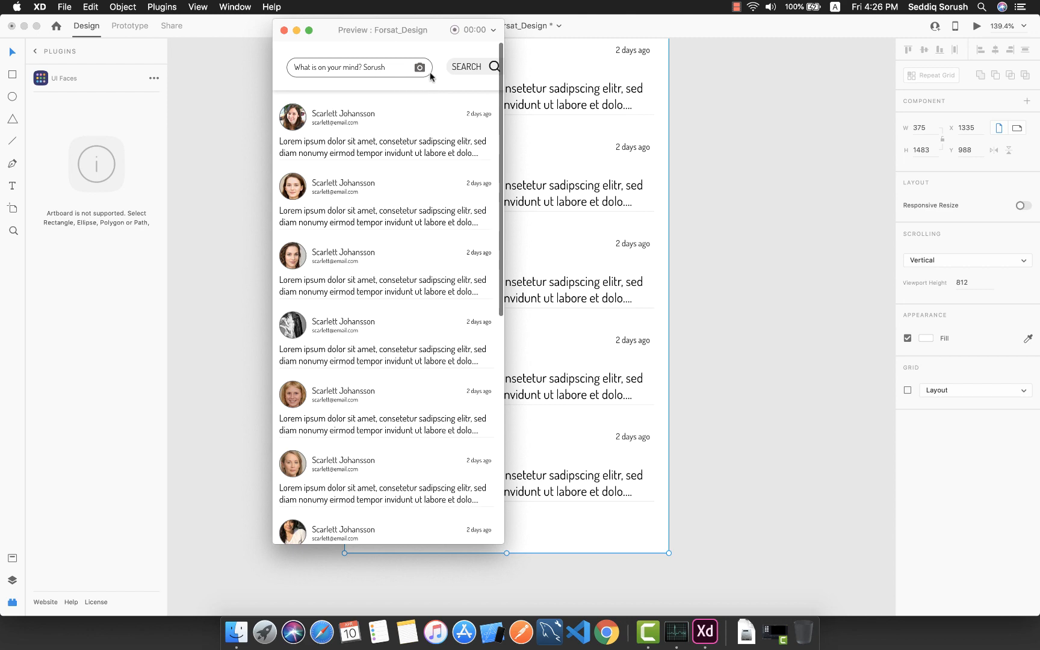
click(284, 30)
Step: Fix the position of all Forum_Screen header elements when scrolling and bring them to the front
scroll(457, 223, up, 15)
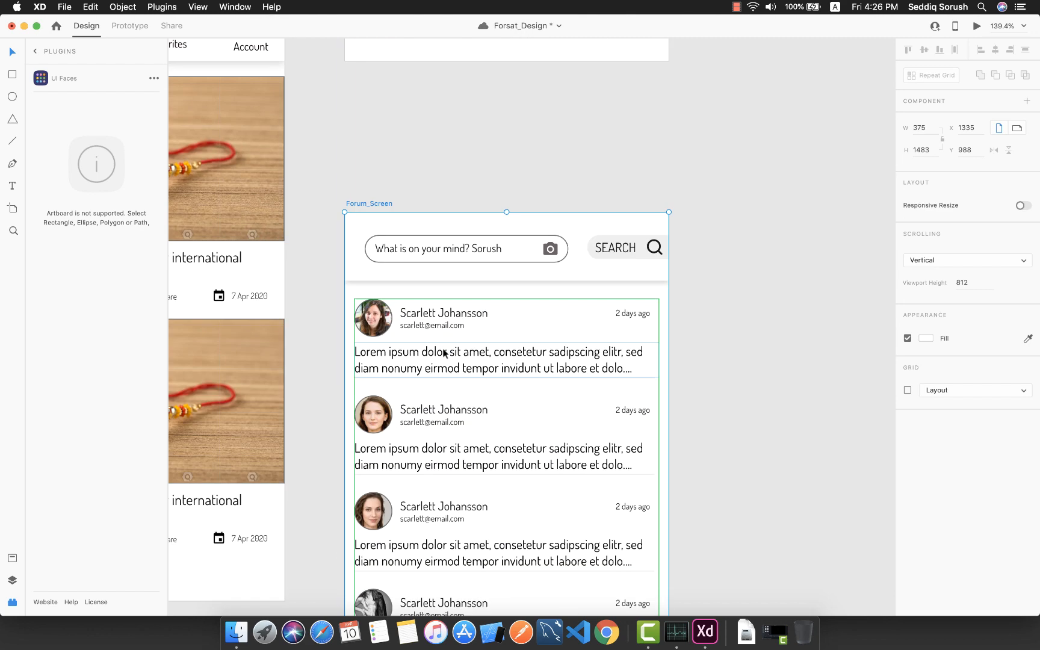
scroll(628, 392, down, 10)
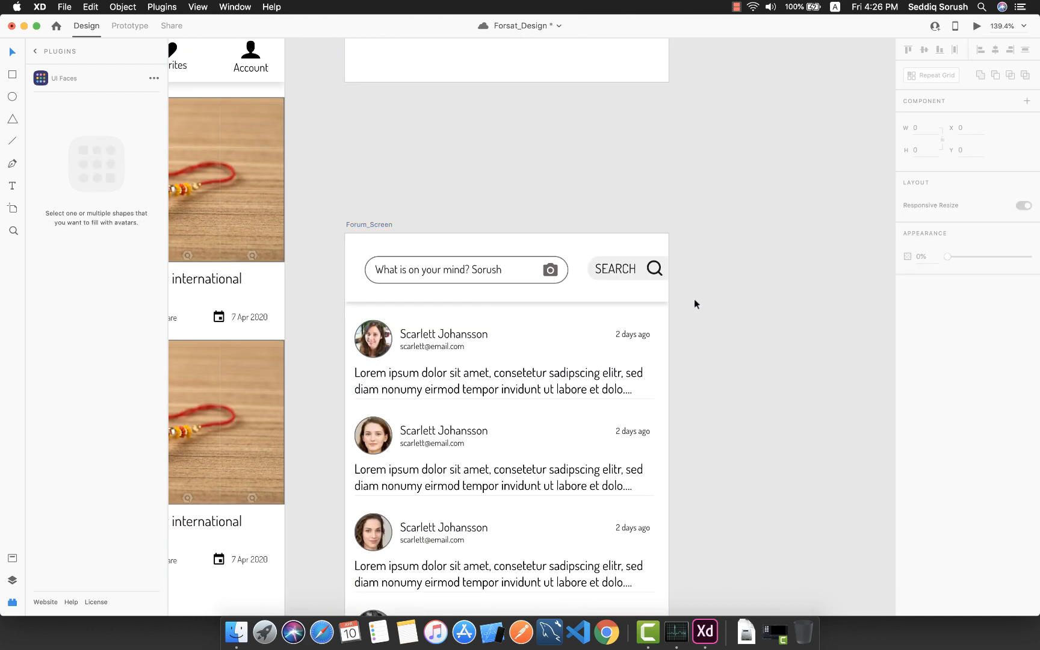
drag(695, 299, 349, 237)
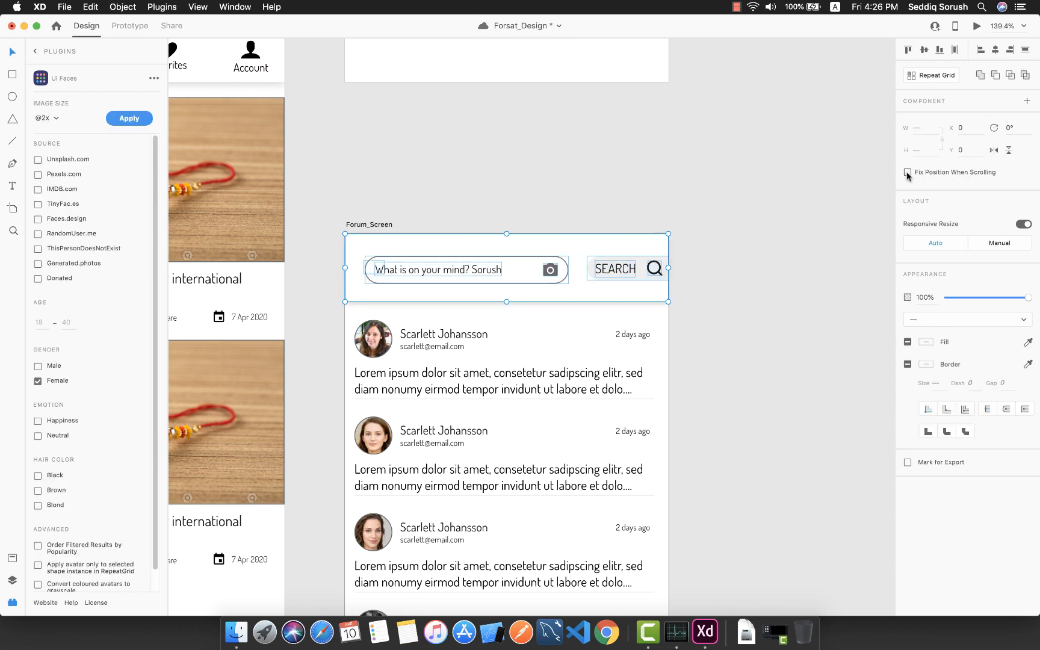
right_click(618, 294)
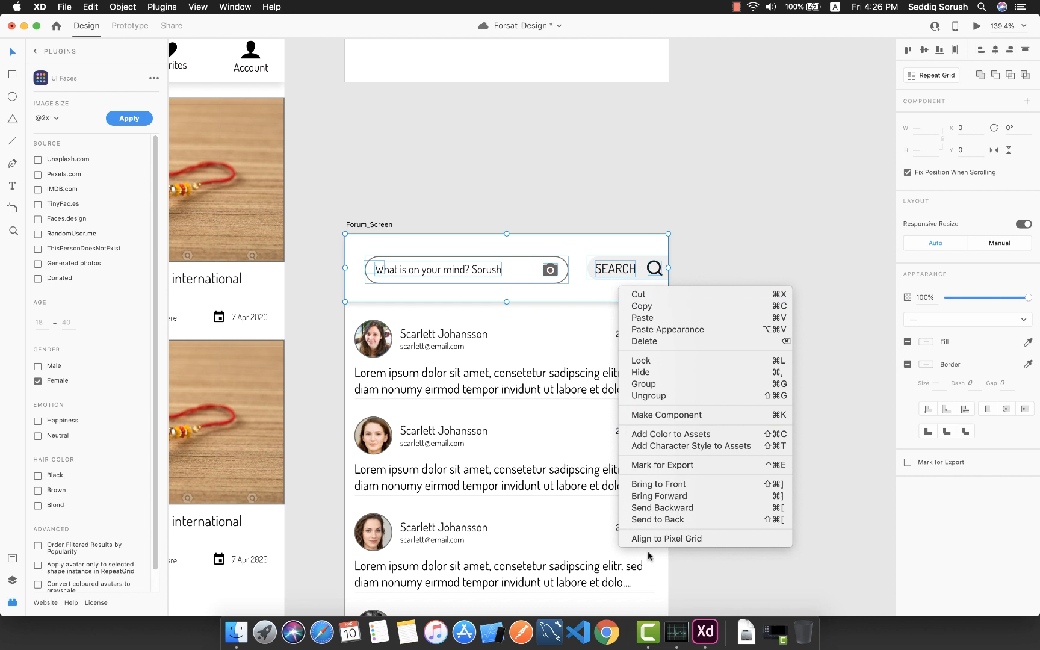
click(670, 480)
click(753, 274)
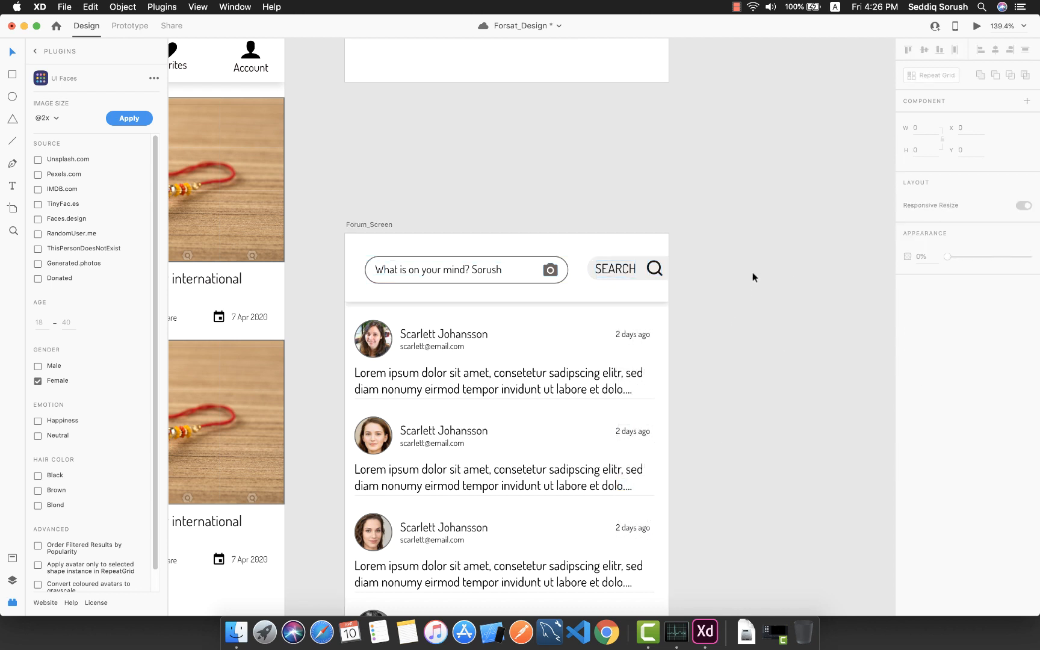
Step: Preview the Forum_Screen again, scrolling the posts to check the fixed header, and close the preview
click(977, 25)
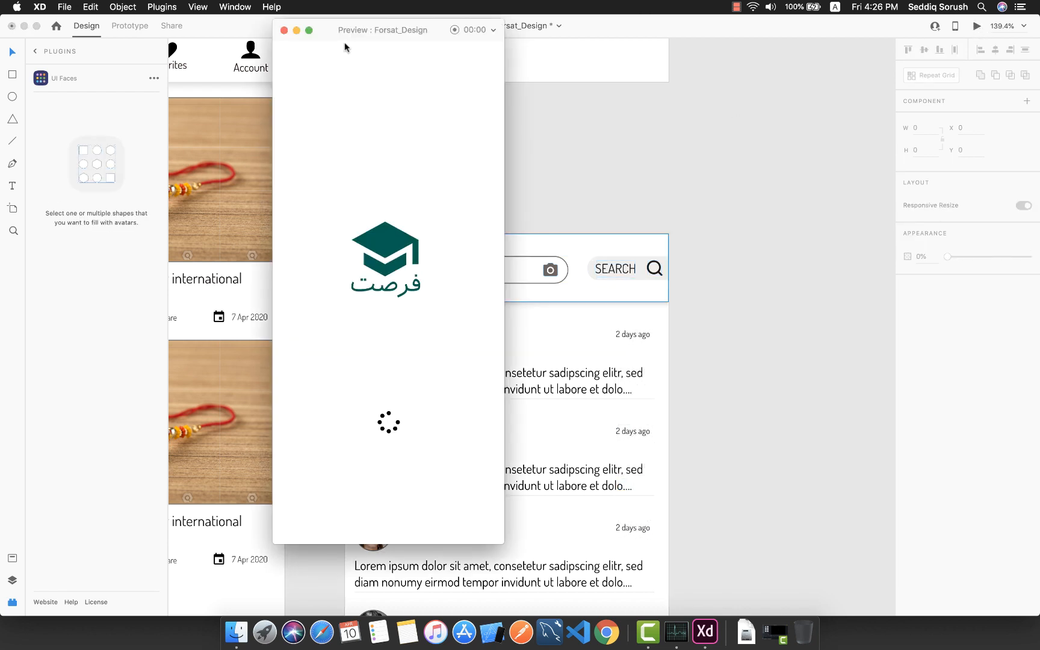
click(284, 30)
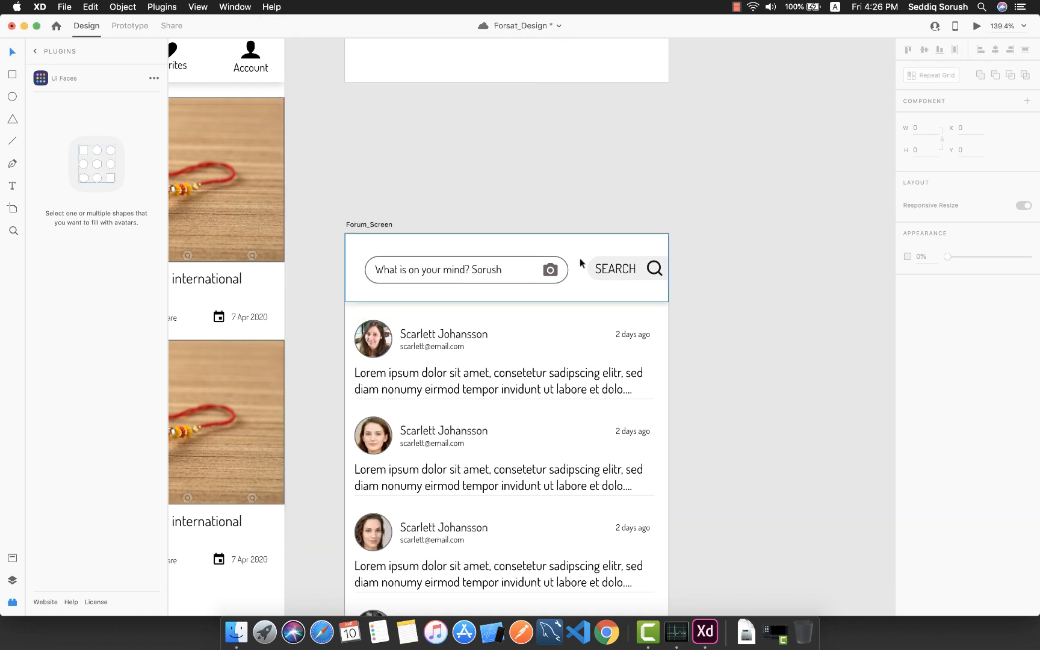
click(602, 265)
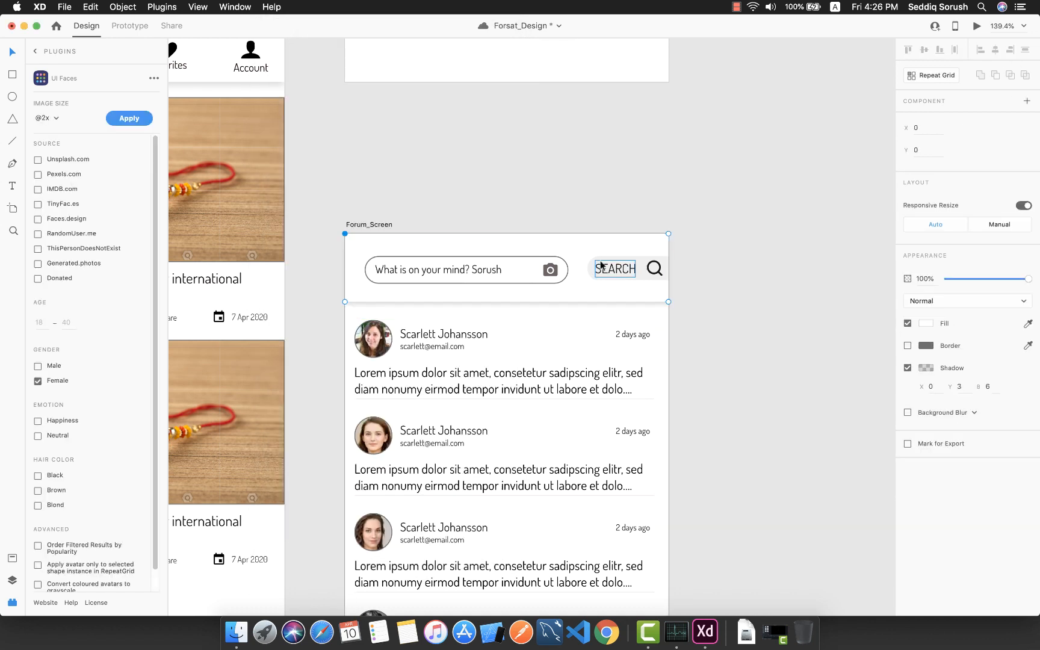
click(976, 27)
scroll(359, 349, down, 5)
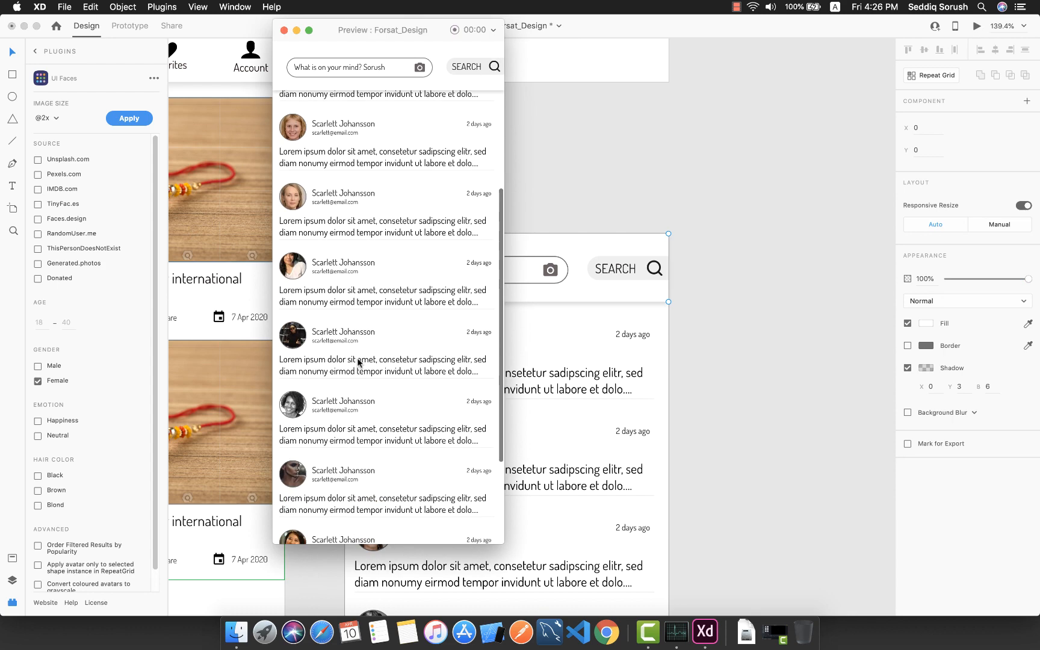
scroll(358, 362, up, 5)
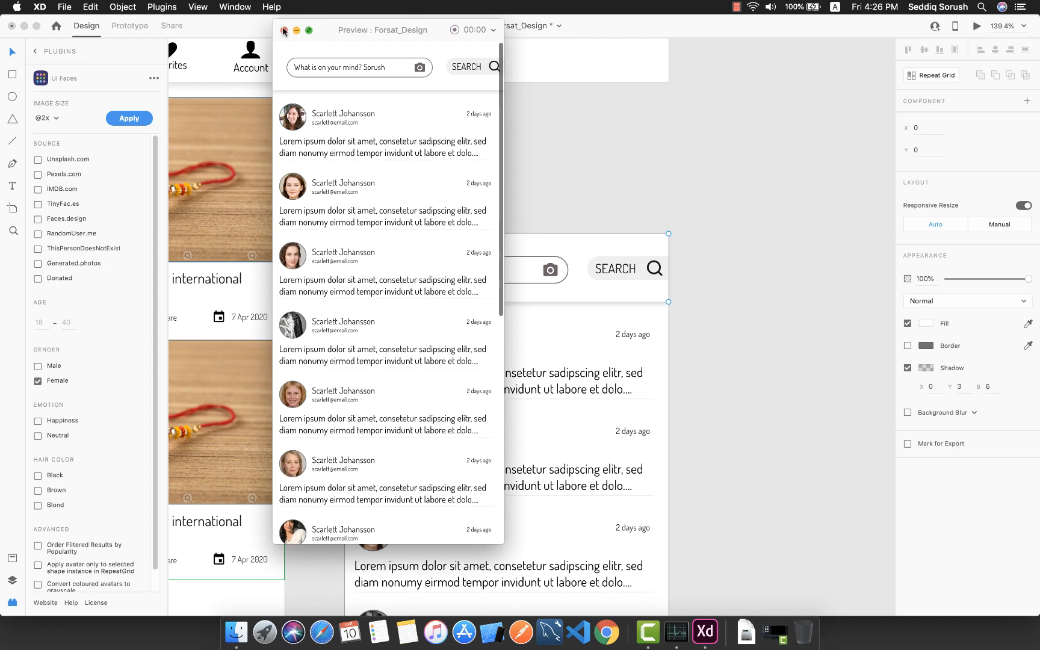
click(283, 30)
scroll(606, 488, down, 10)
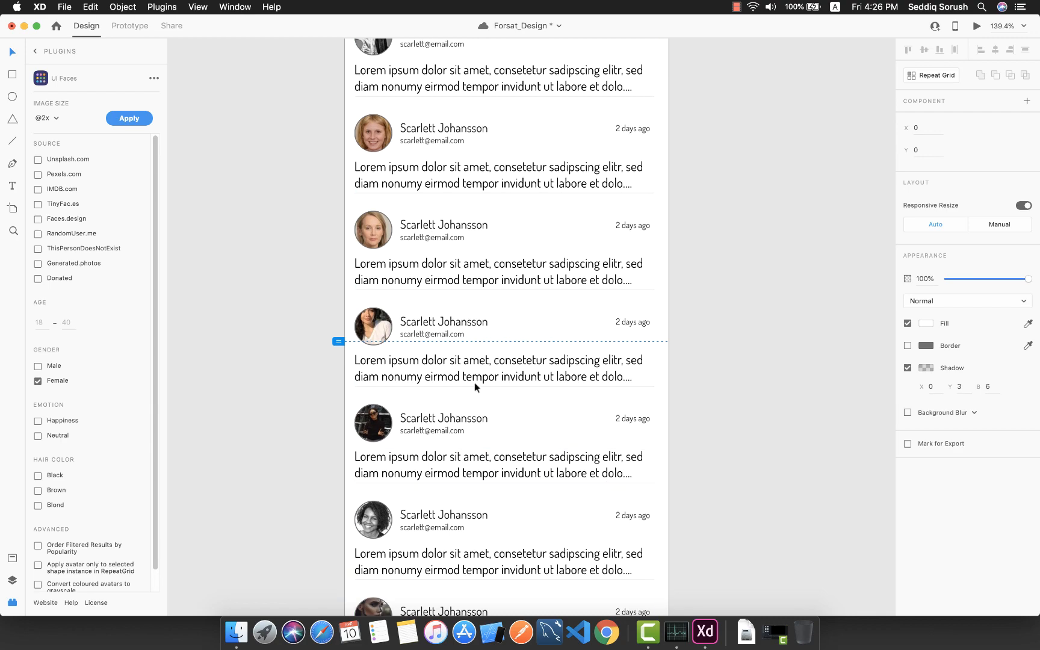
scroll(599, 425, left, 3)
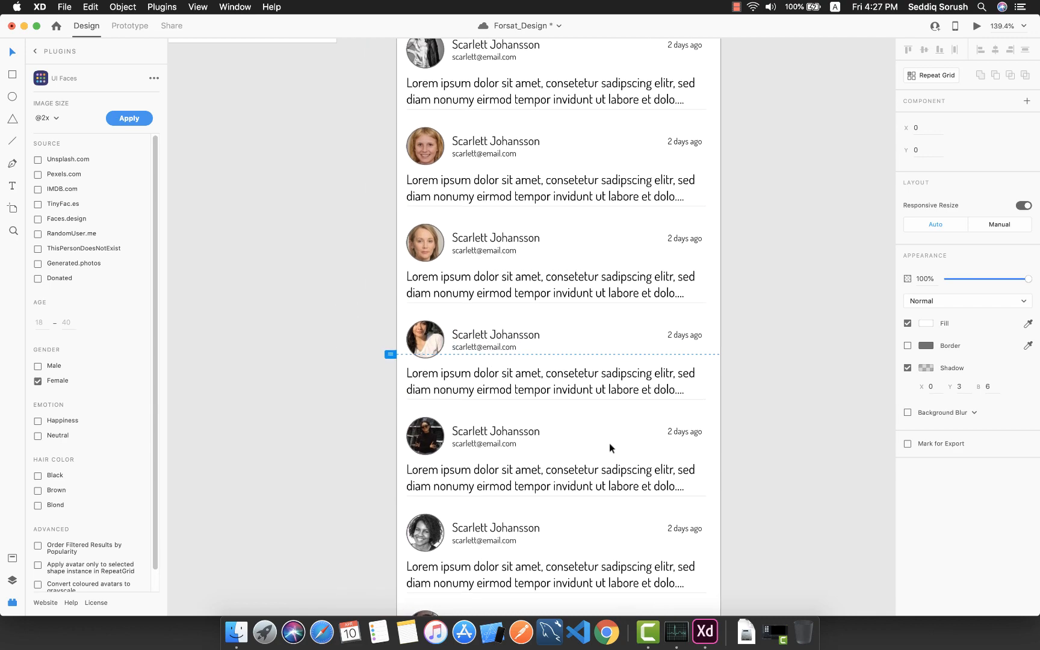
scroll(609, 443, up, 10)
scroll(610, 443, left, 3)
scroll(580, 292, left, 4)
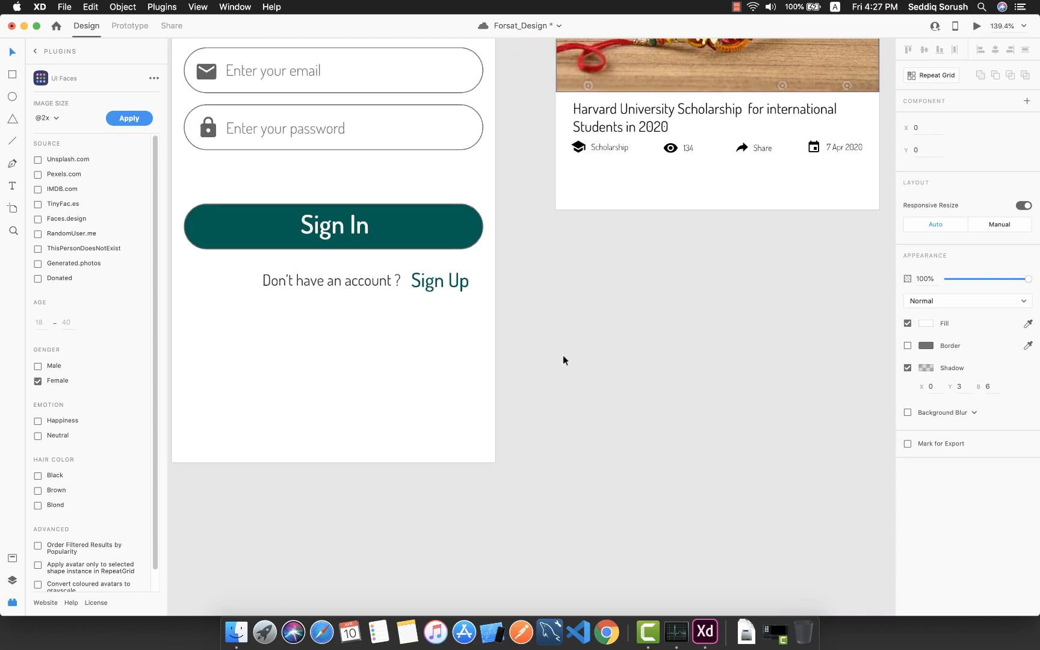
scroll(564, 360, right, 8)
scroll(563, 360, up, 15)
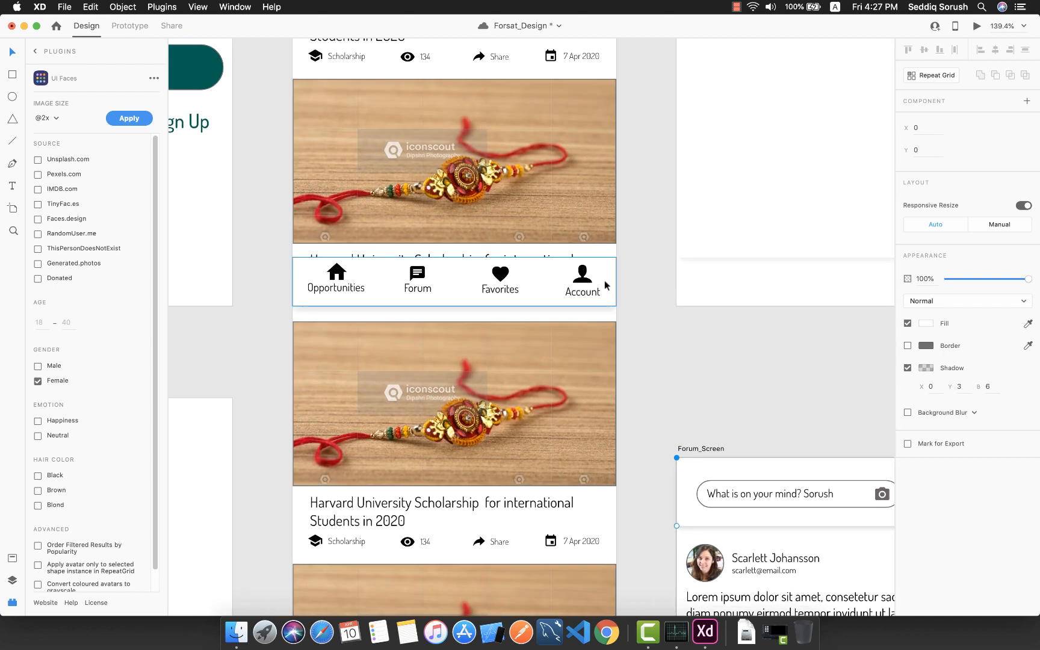
click(606, 285)
double_click(339, 269)
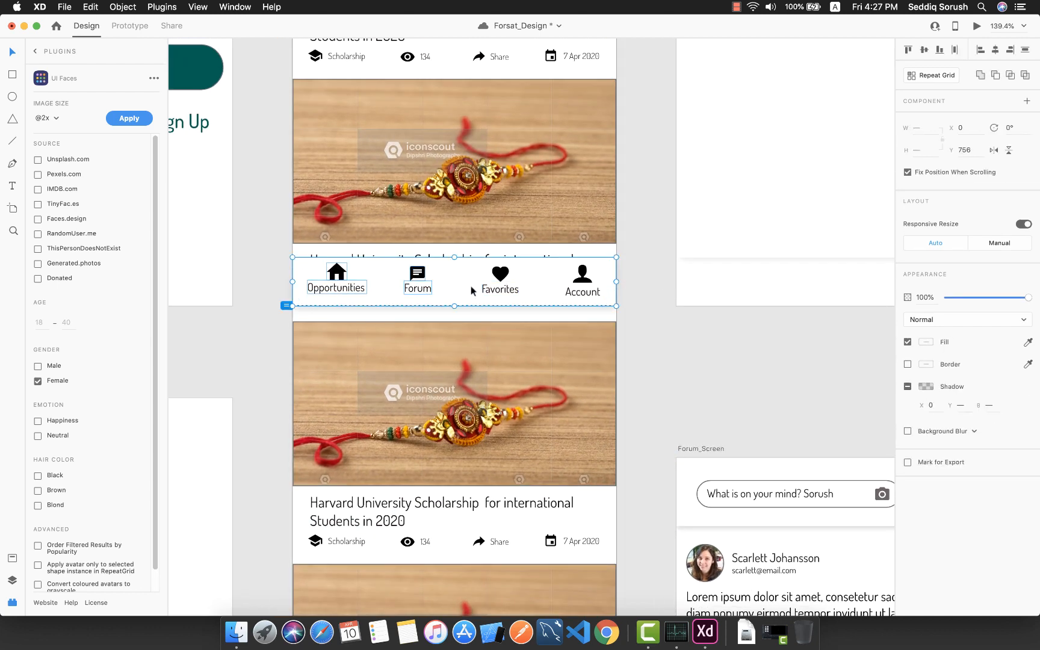
click(648, 301)
drag(627, 300, 313, 263)
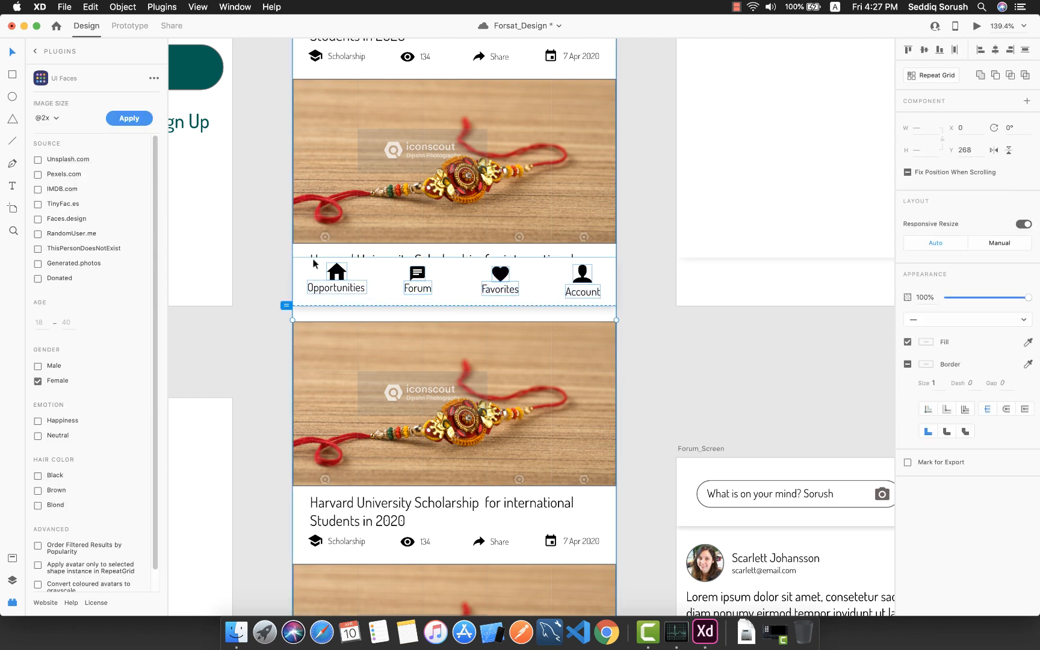
click(647, 329)
Step: Copy the Home_Screen navigation bar with its background and the Opportunities, Forum, Favorites and Account icons and labels
click(582, 292)
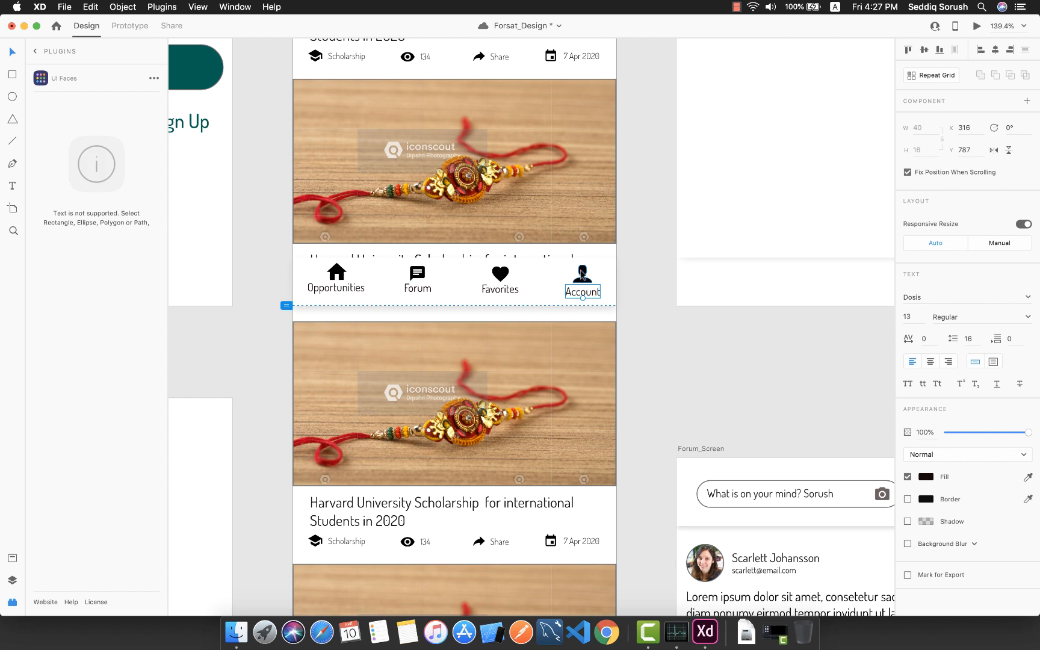
shift+click(582, 273)
shift+click(501, 274)
shift+click(500, 290)
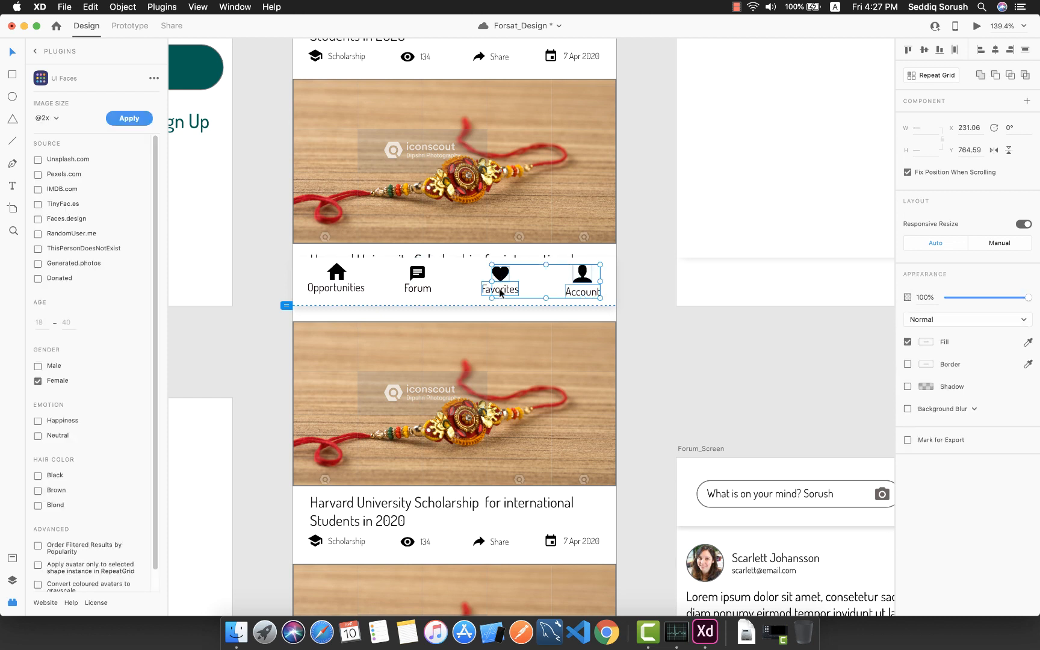
shift+click(422, 289)
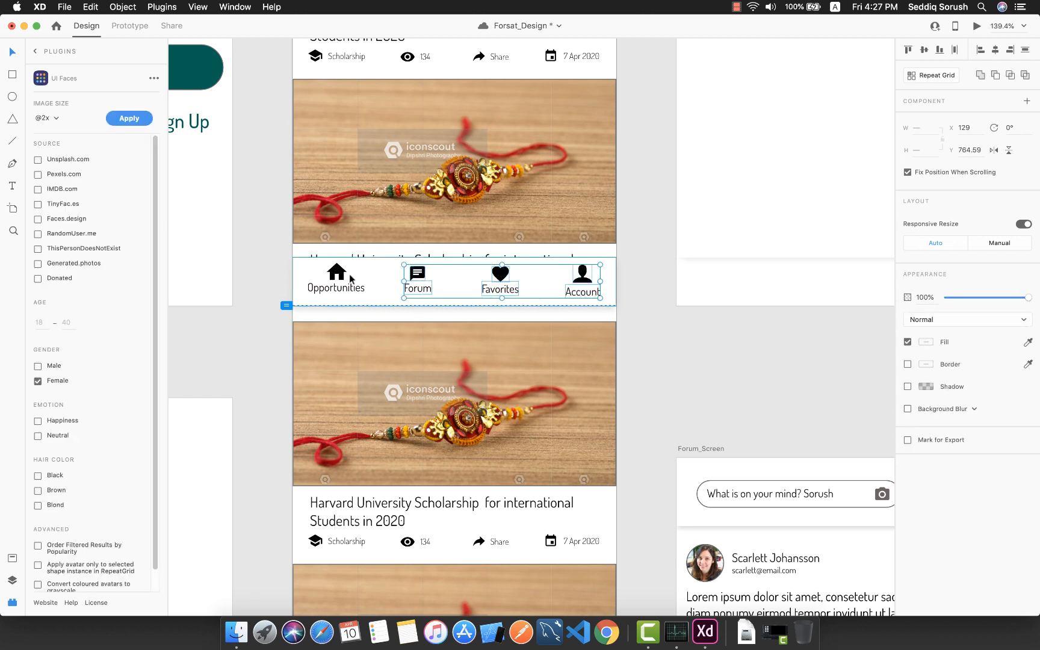
shift+click(338, 273)
shift+click(347, 289)
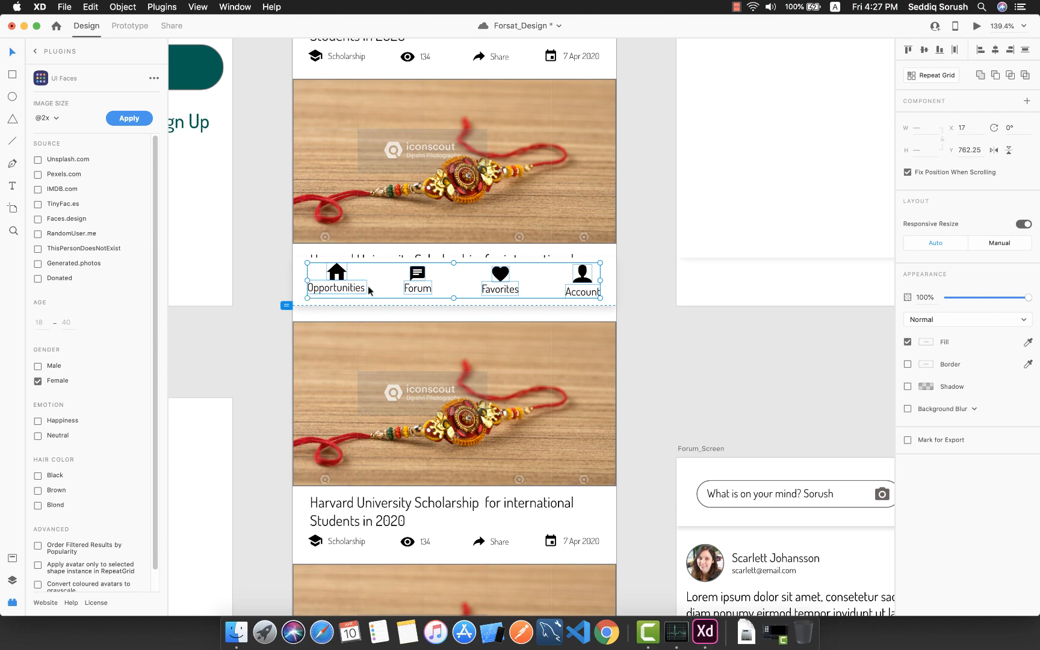
shift+click(607, 295)
right_click(607, 290)
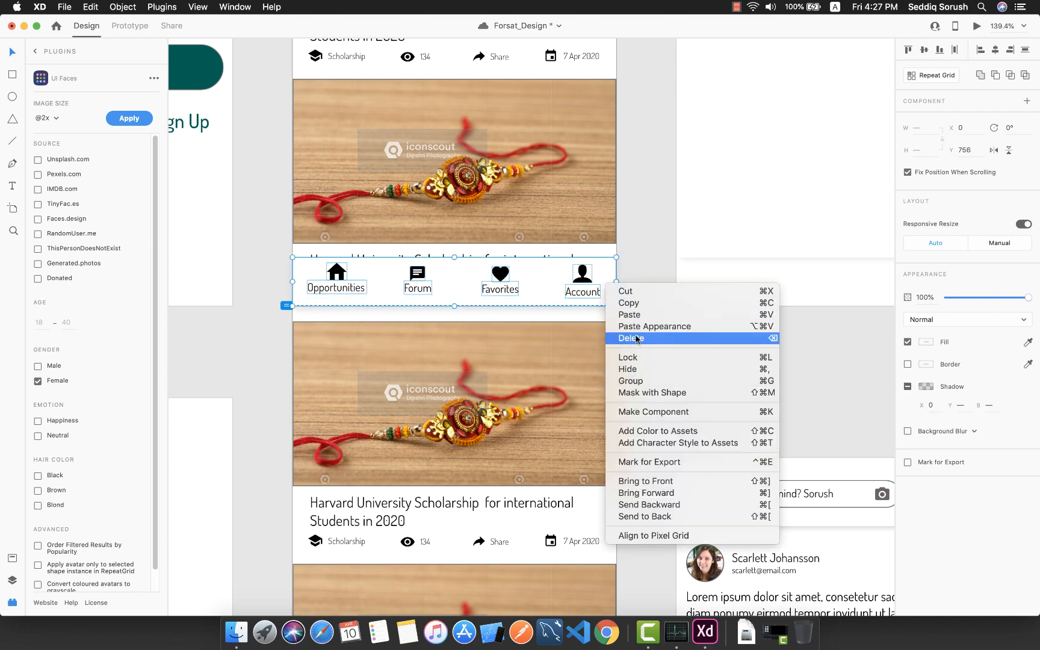
click(633, 304)
Step: Paste the copied navigation bar onto the Forum_Screen artboard, over the repeated posts
scroll(720, 389, down, 10)
scroll(720, 389, right, 8)
scroll(719, 390, left, 5)
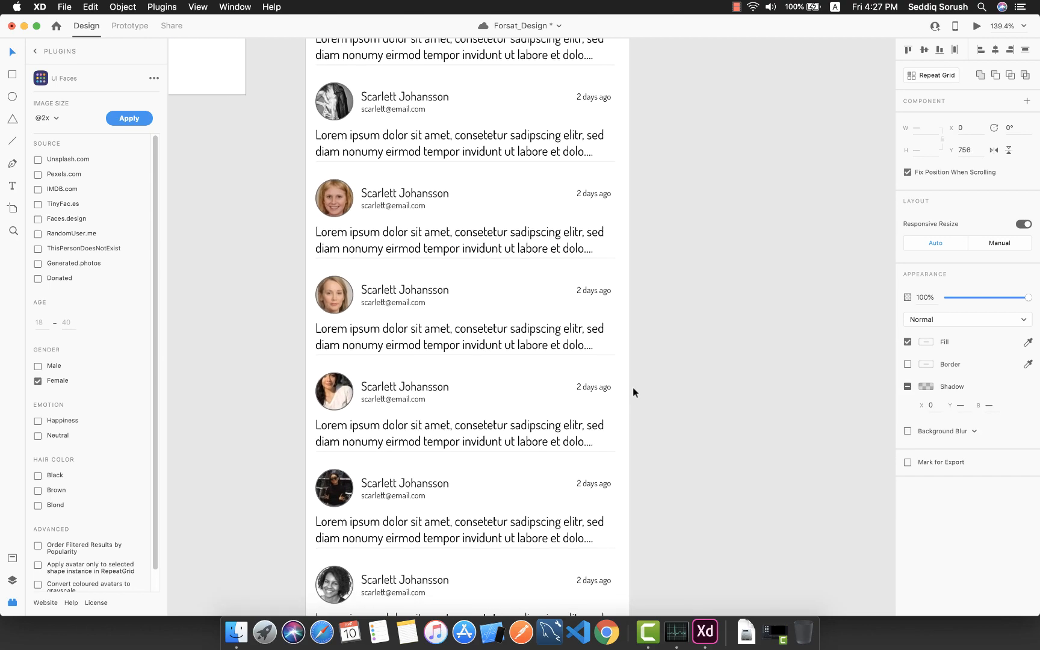
scroll(631, 388, up, 3)
scroll(631, 388, left, 1)
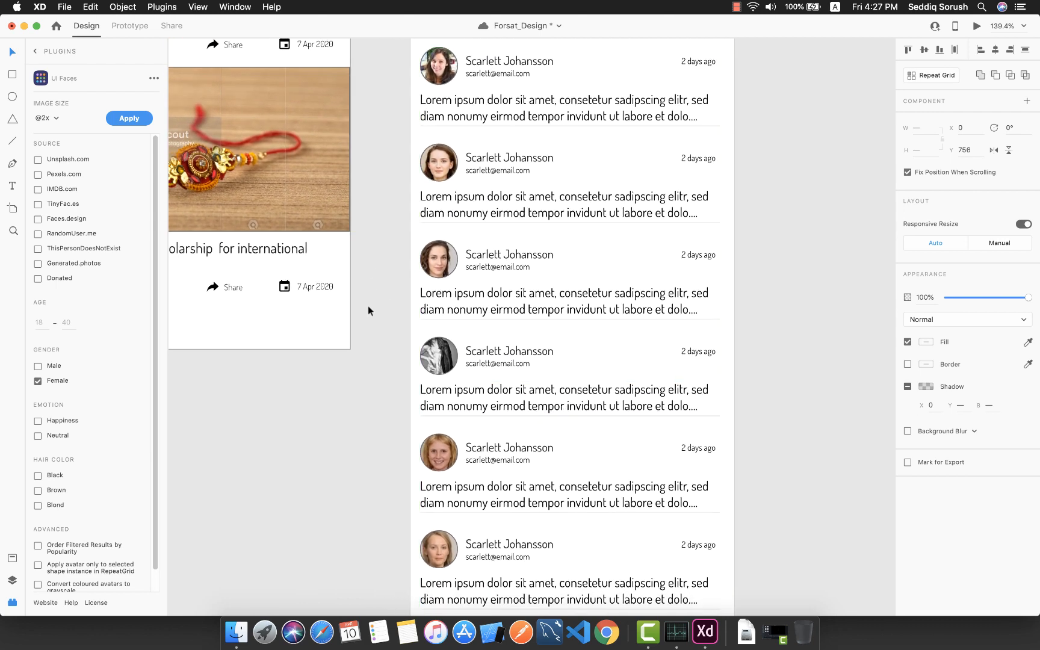
scroll(456, 389, down, 2)
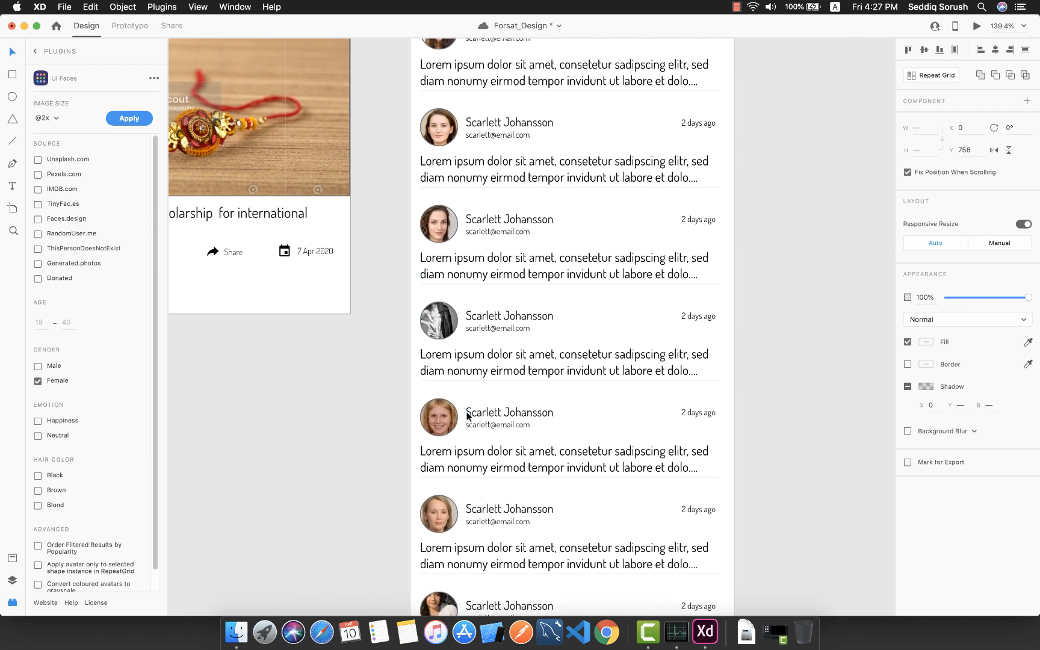
click(465, 375)
scroll(466, 377, down, 2)
scroll(462, 386, down, 10)
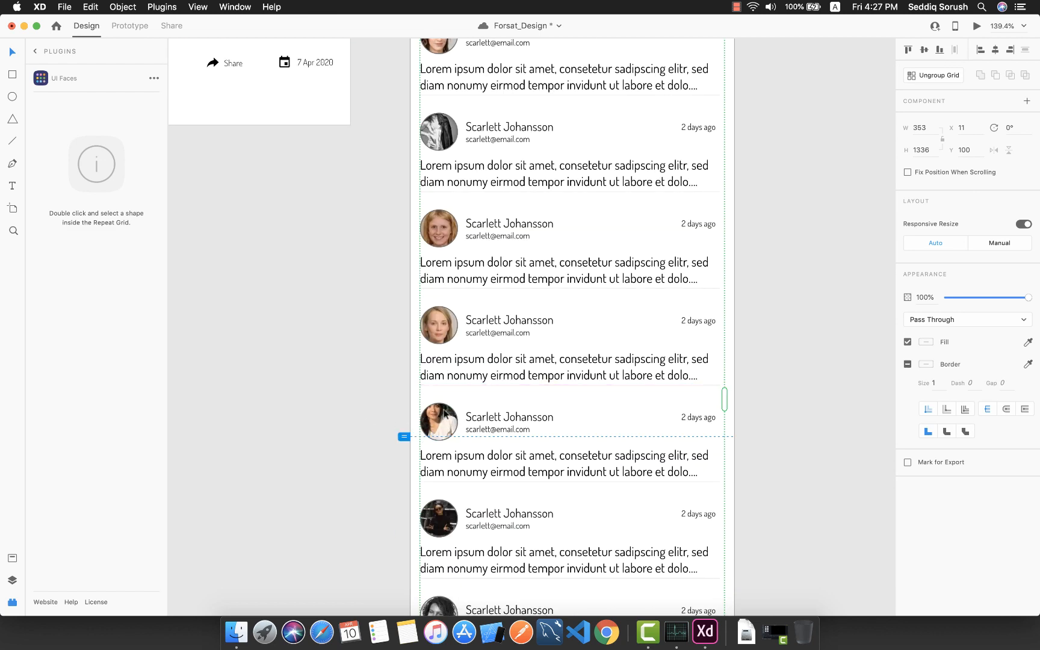
key(super+v)
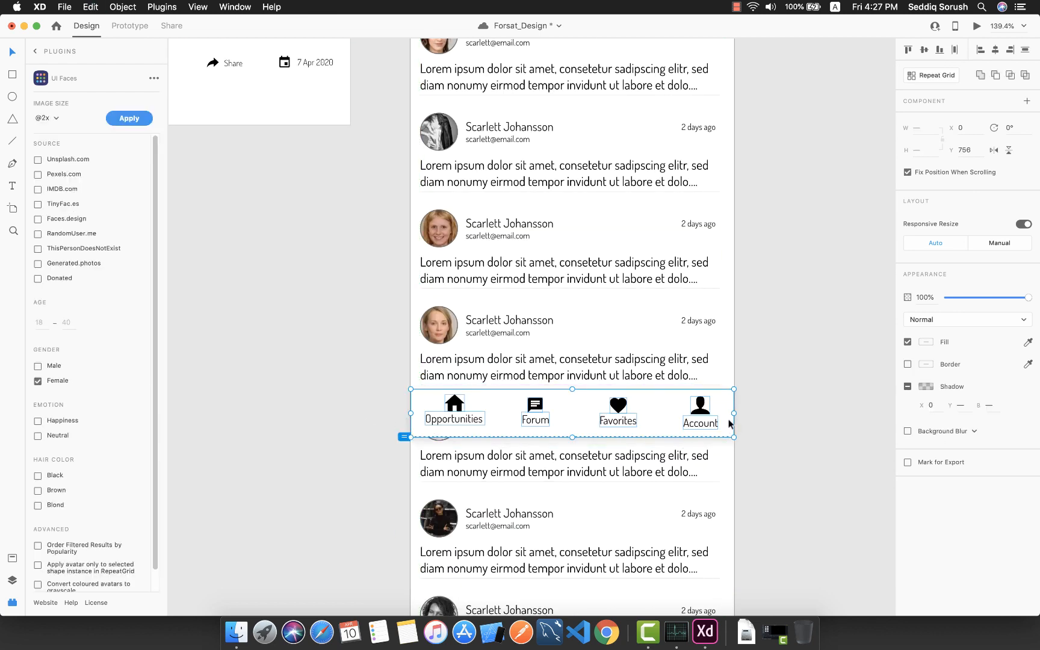
Step: Preview the Forum_Screen, scroll through the posts to check the fixed navigation bar, and close the preview
click(981, 29)
scroll(361, 368, down, 2)
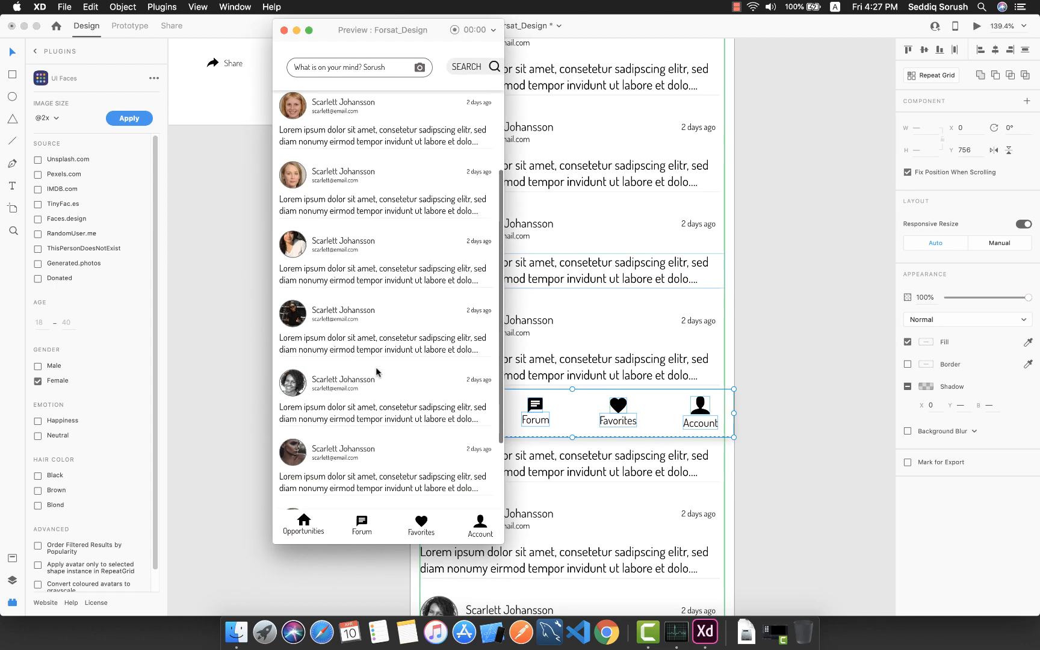
scroll(377, 372, up, 4)
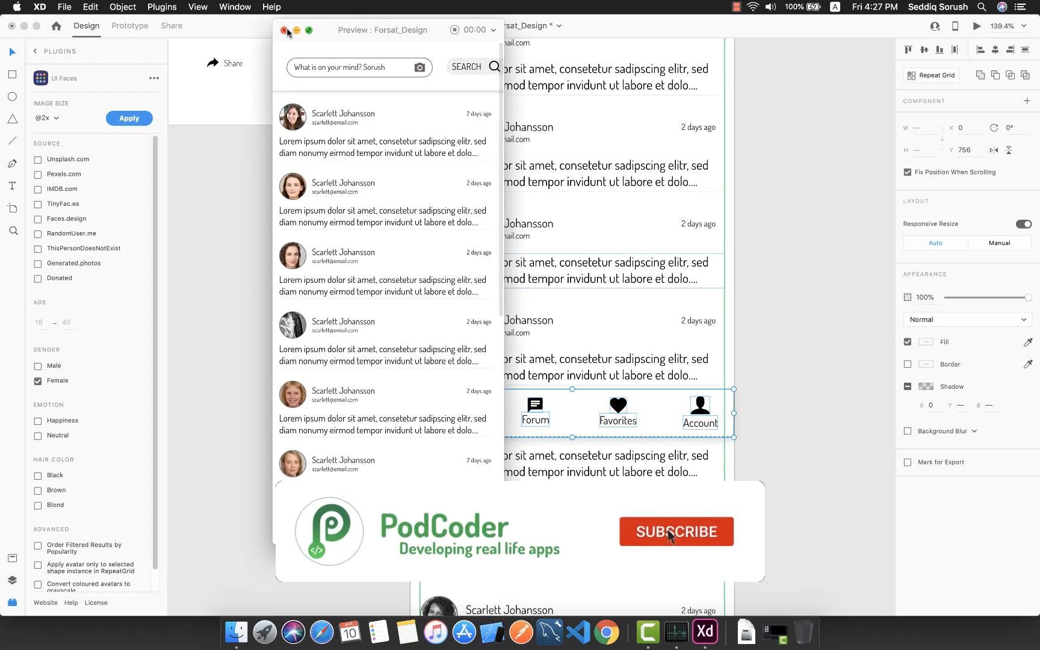
click(286, 31)
Step: Recolor the Forum icon and its label in the Forum_Screen navigation bar with the saved green #075E54
scroll(601, 299, down, 4)
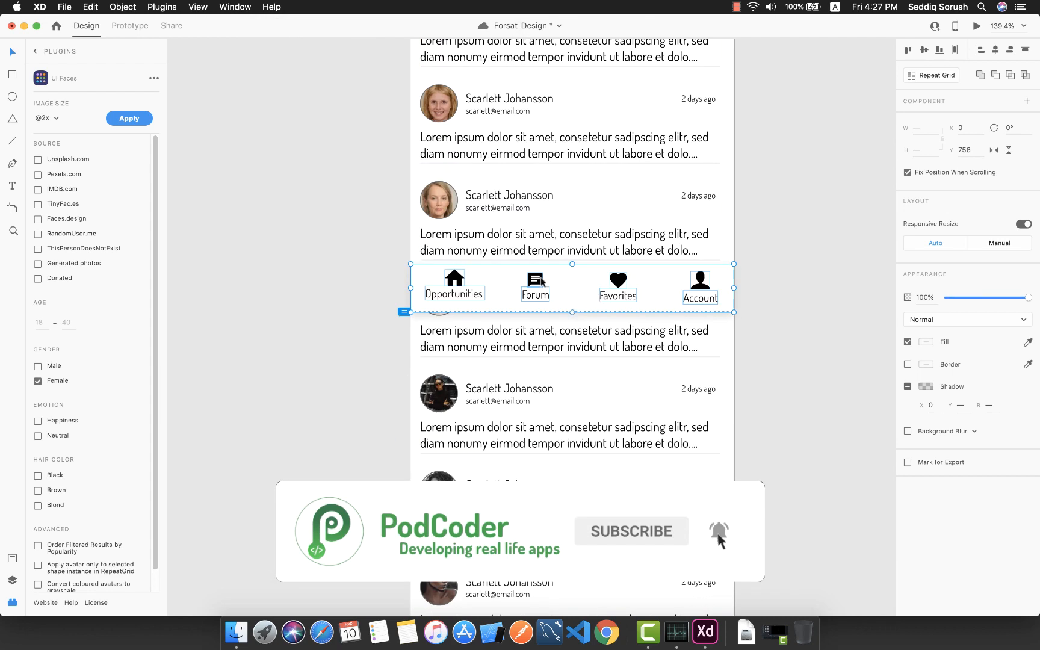
double_click(535, 294)
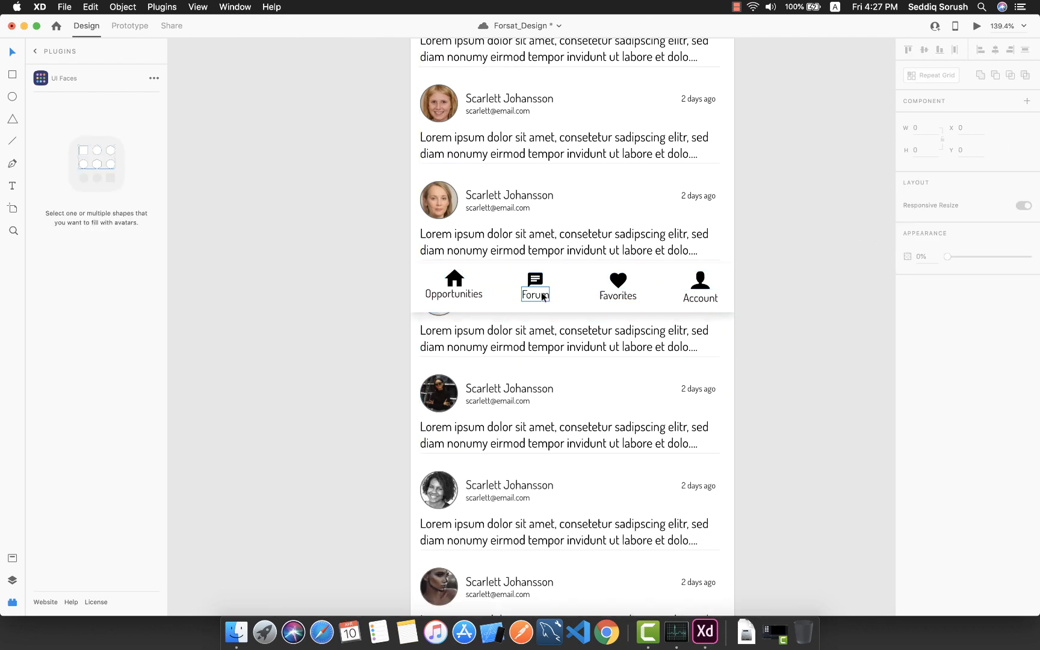
key(Escape)
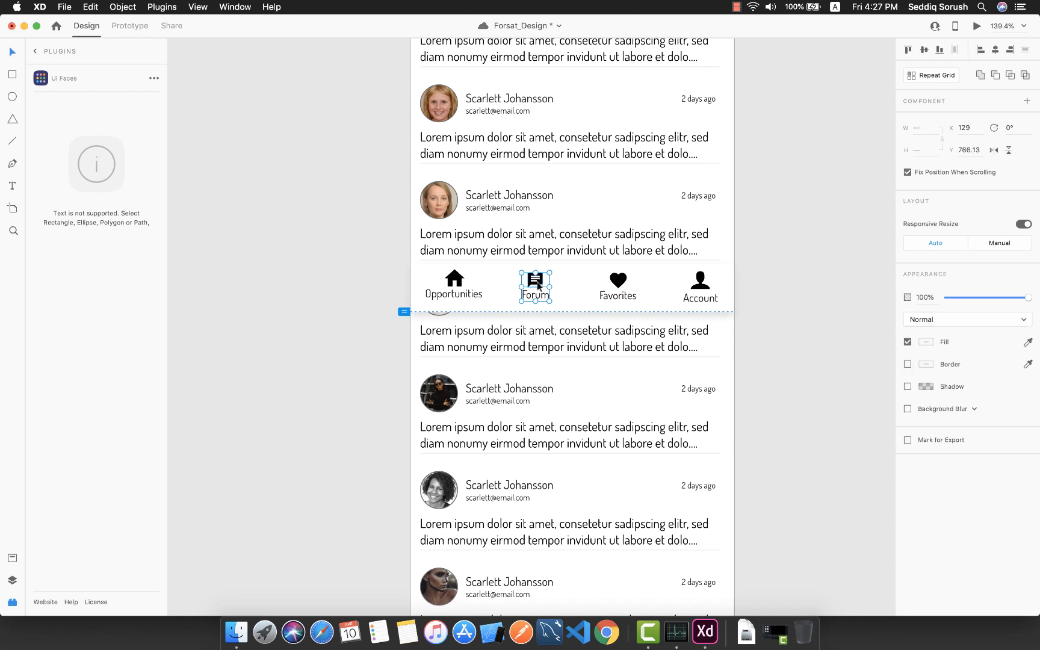
click(12, 559)
click(70, 216)
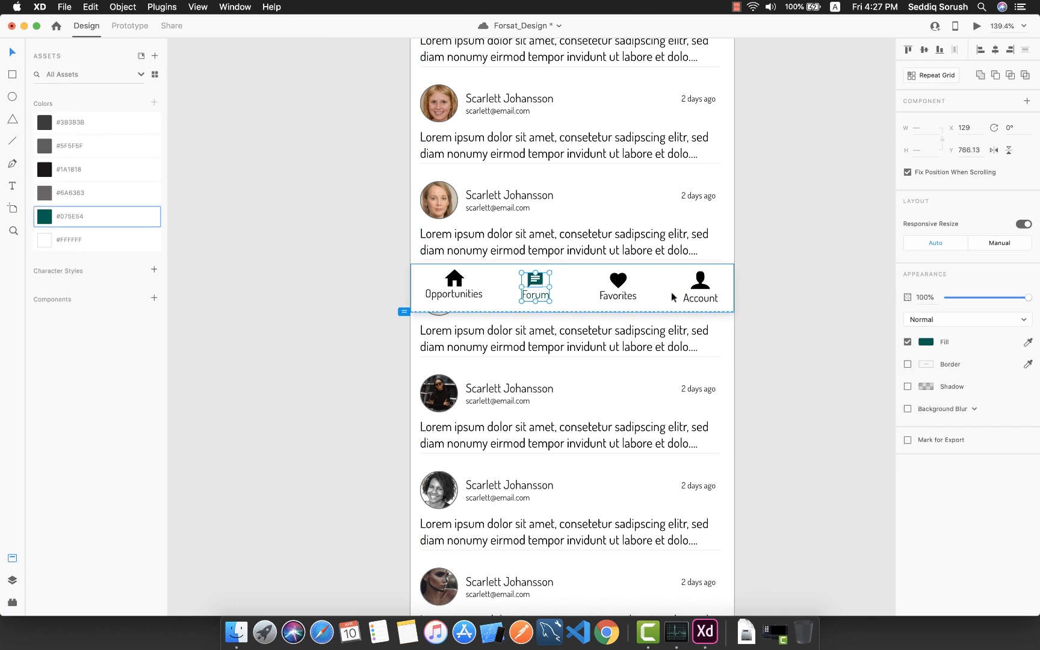
click(839, 287)
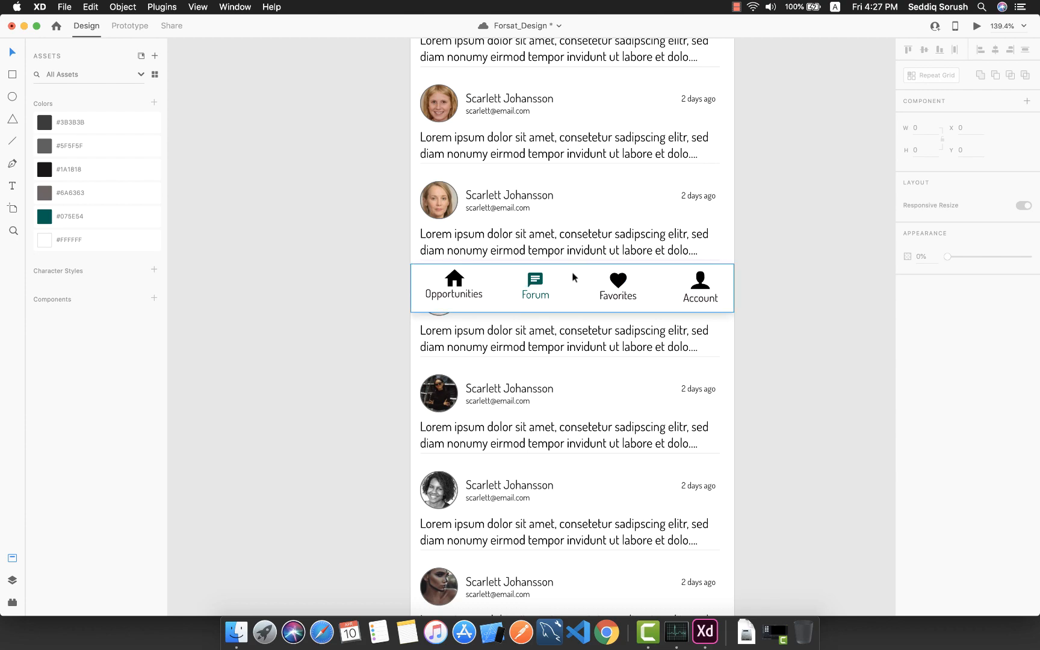
Step: Recolor the Opportunities icon and its label in the Home_Screen navigation bar with the saved green #075E54
scroll(551, 260, left, 10)
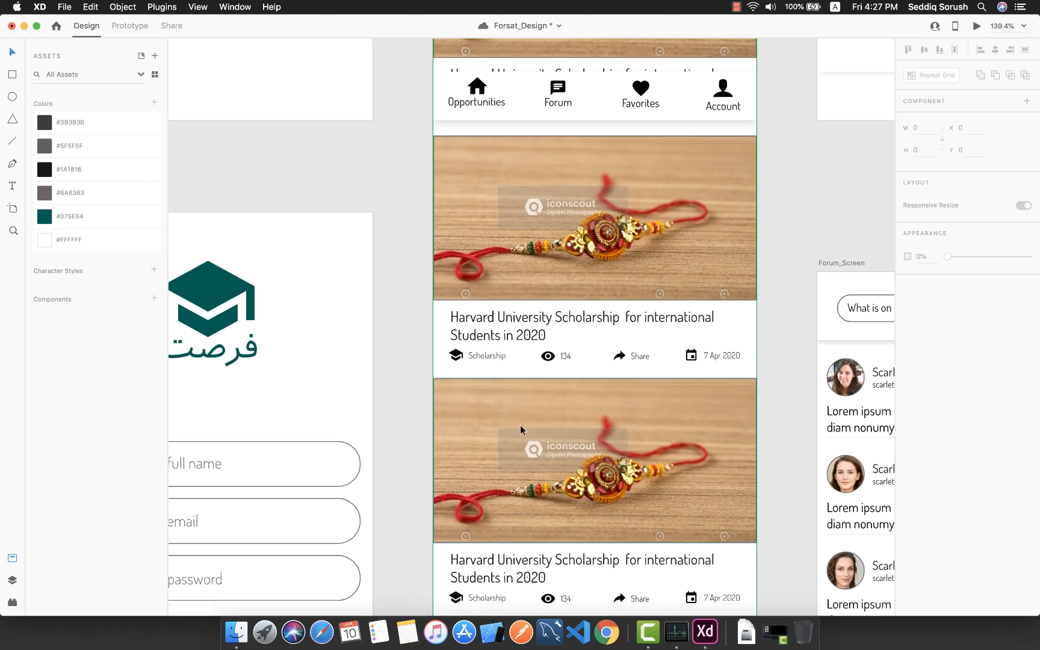
scroll(543, 369, up, 5)
click(472, 302)
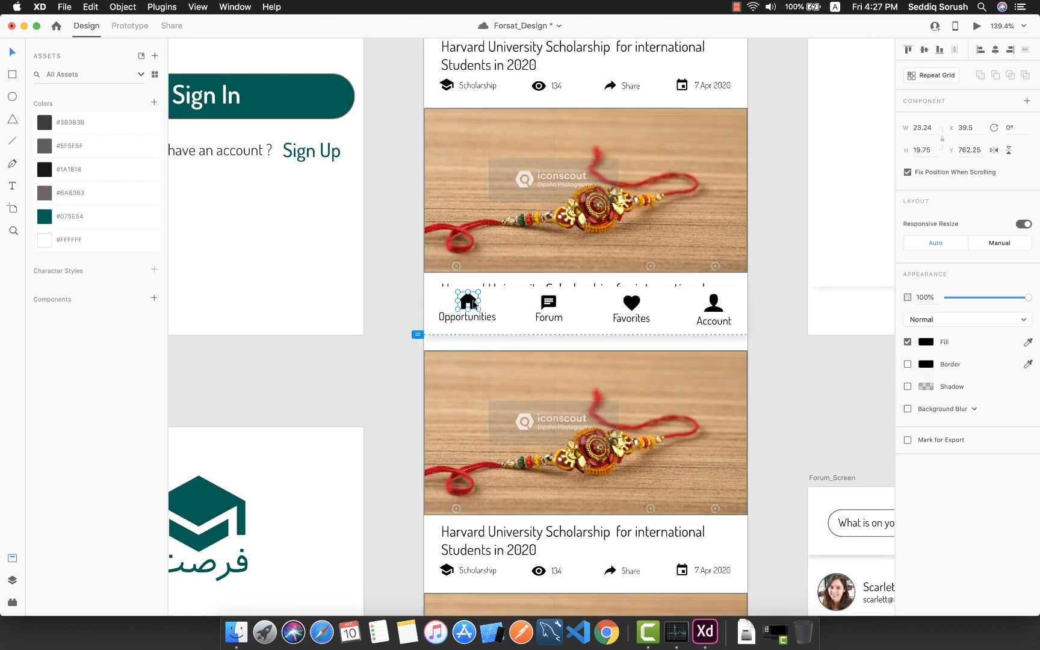
shift+click(487, 318)
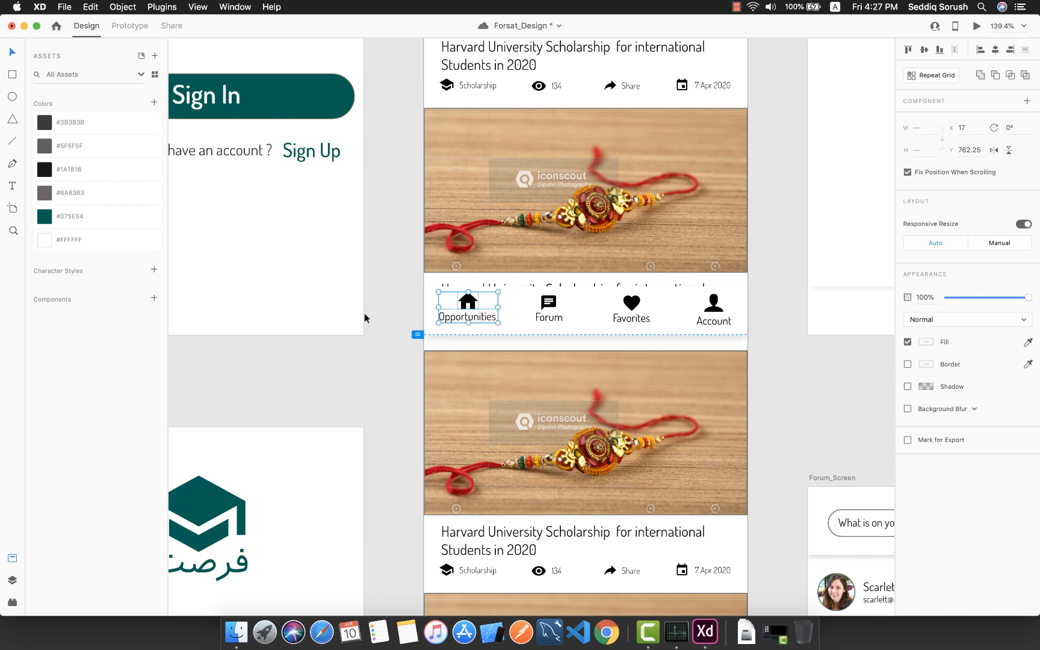
click(73, 221)
Step: Nudge the repeat grid of scholarship posts on the Home_Screen down by 3, to Y 268
scroll(609, 236, up, 6)
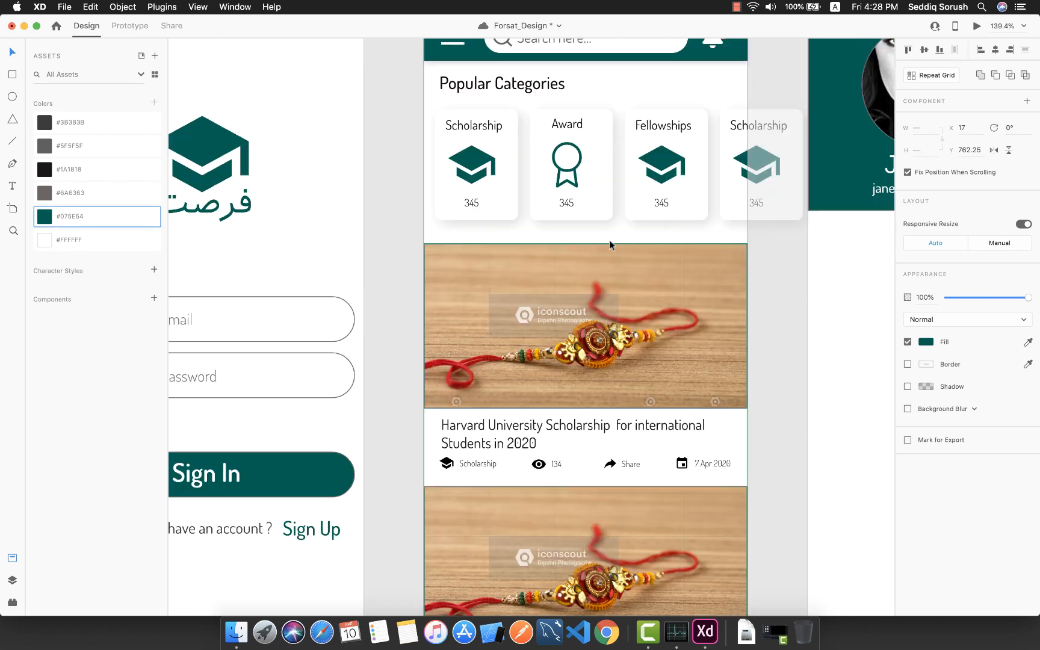
scroll(610, 240, up, 10)
scroll(587, 272, down, 10)
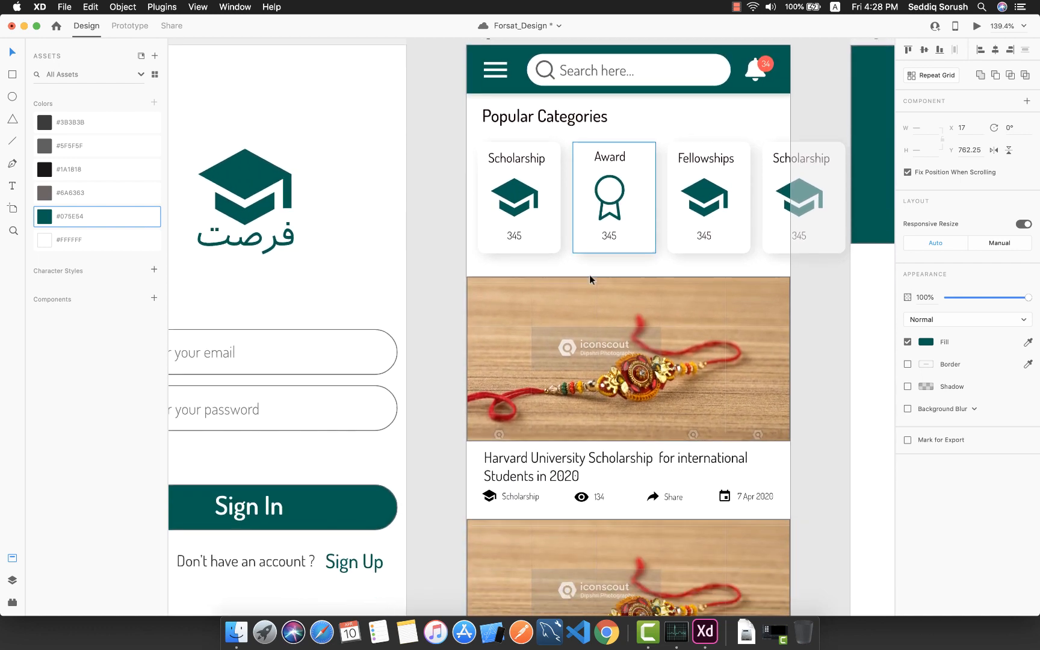
scroll(589, 275, down, 5)
click(594, 277)
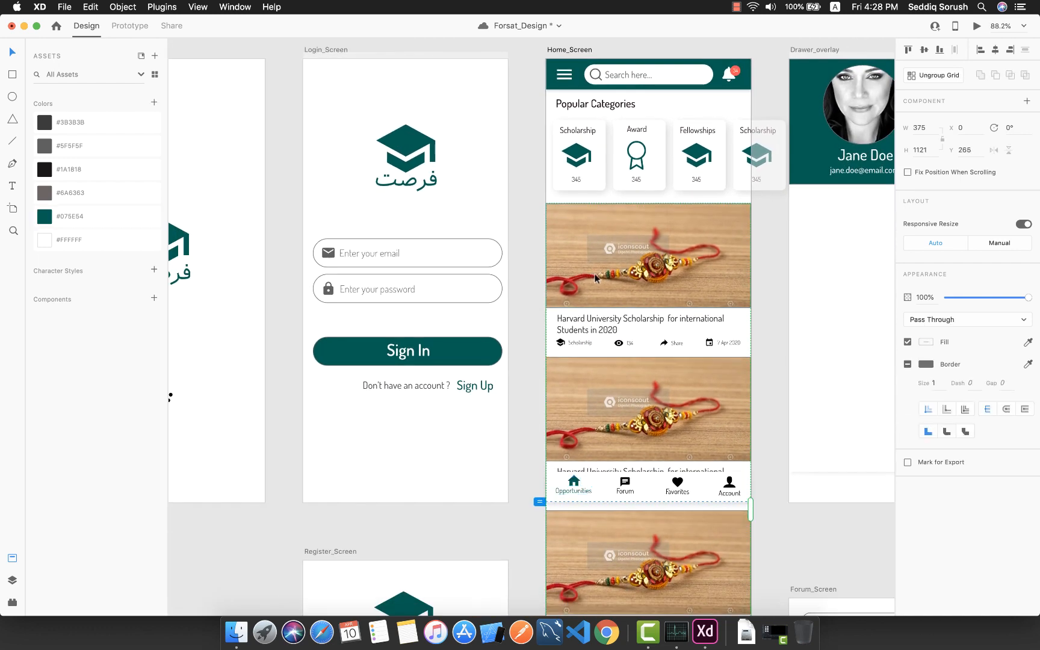
scroll(756, 304, up, 2)
key(Down)
key(Down)
key(Down)
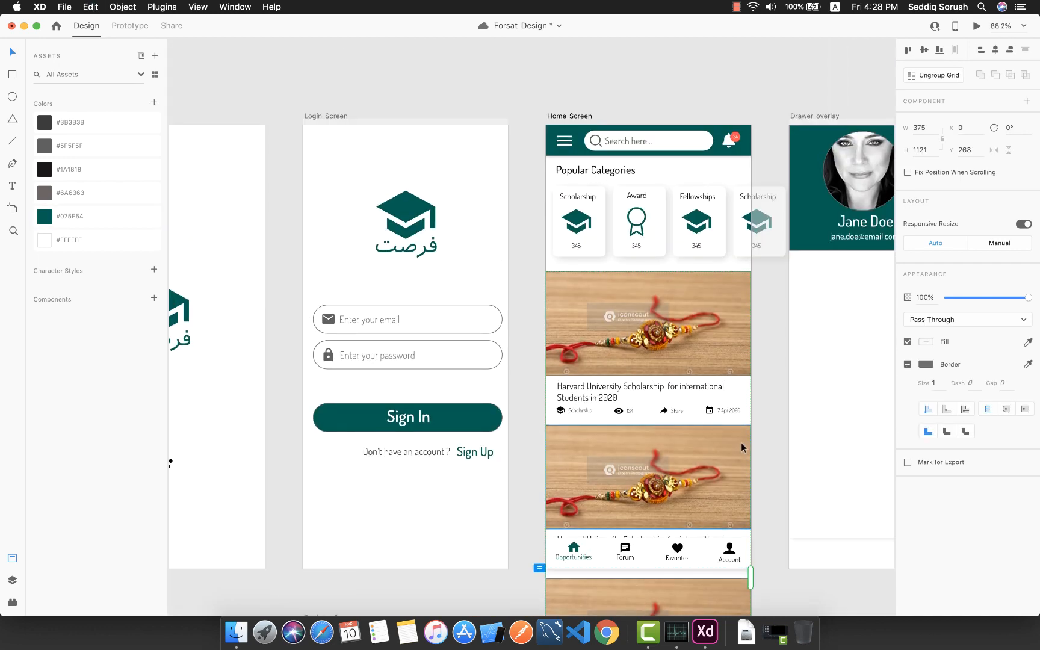
Step: Preview the Splash_Screen with its logo and loading indicator, and close the preview
scroll(734, 452, down, 2)
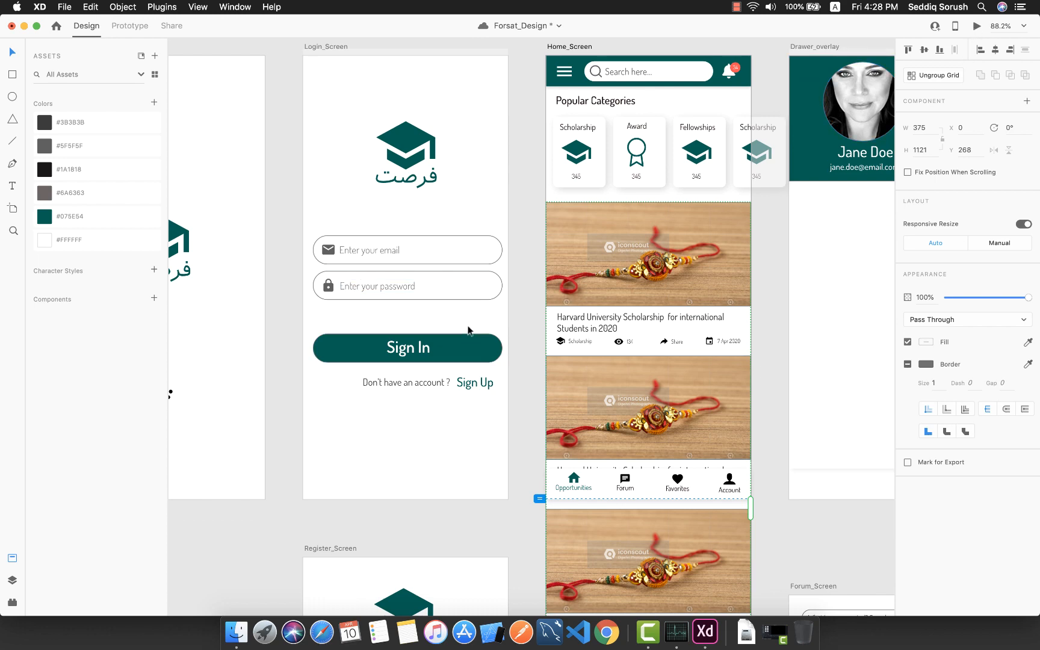
scroll(469, 328, left, 3)
scroll(469, 329, down, 1)
click(300, 189)
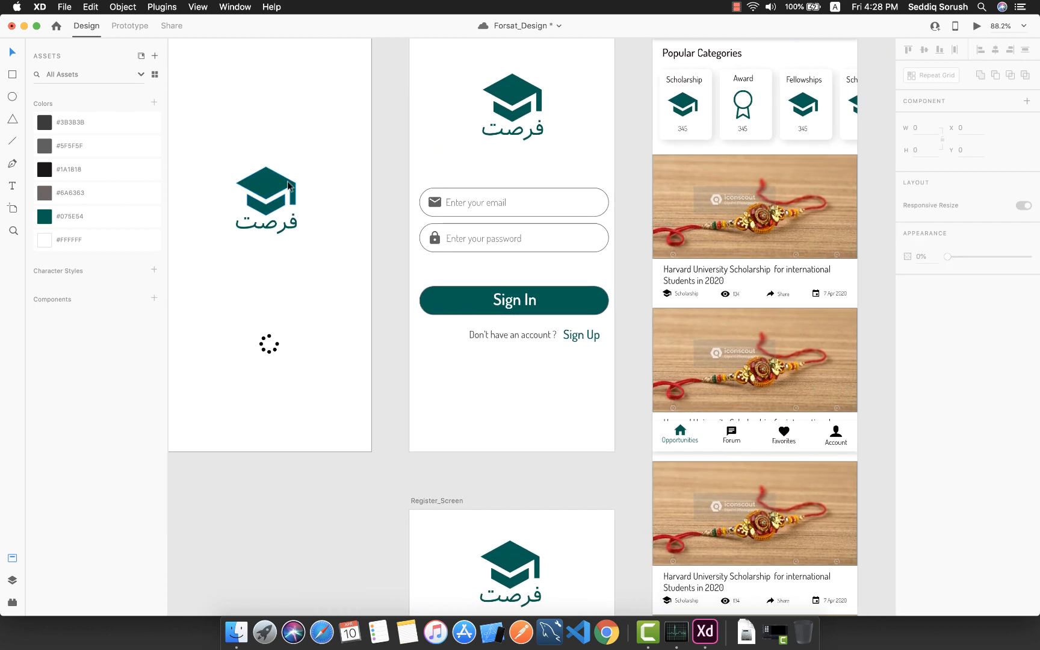
click(264, 188)
click(976, 26)
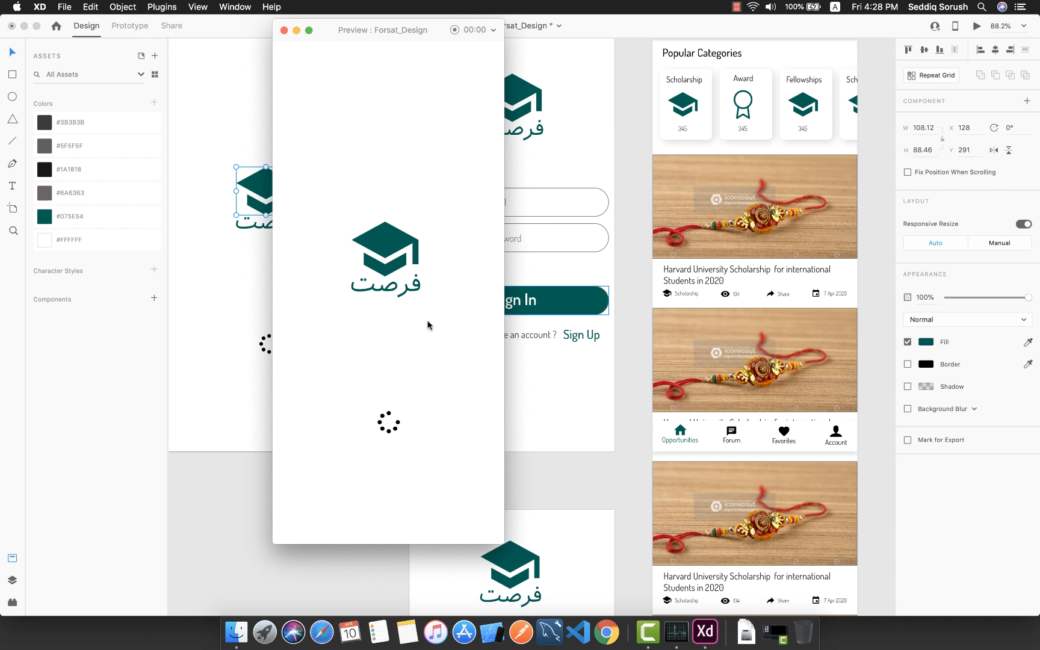
click(284, 30)
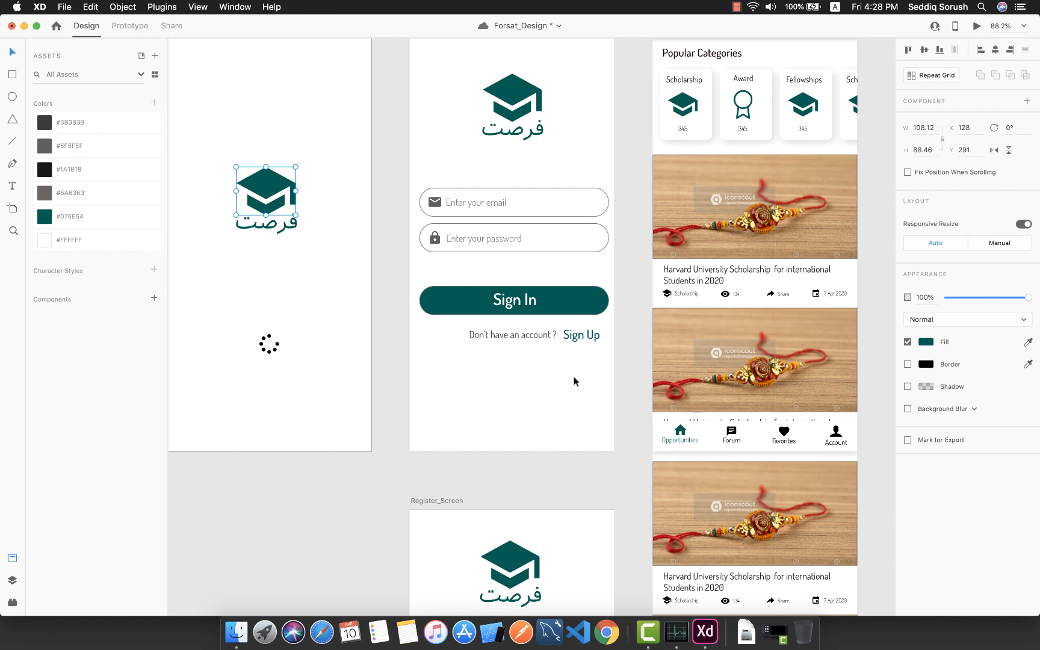
Step: Zoom out to an overview of all the app's artboards
scroll(574, 381, up, 5)
scroll(572, 380, up, 2)
scroll(572, 381, down, 6)
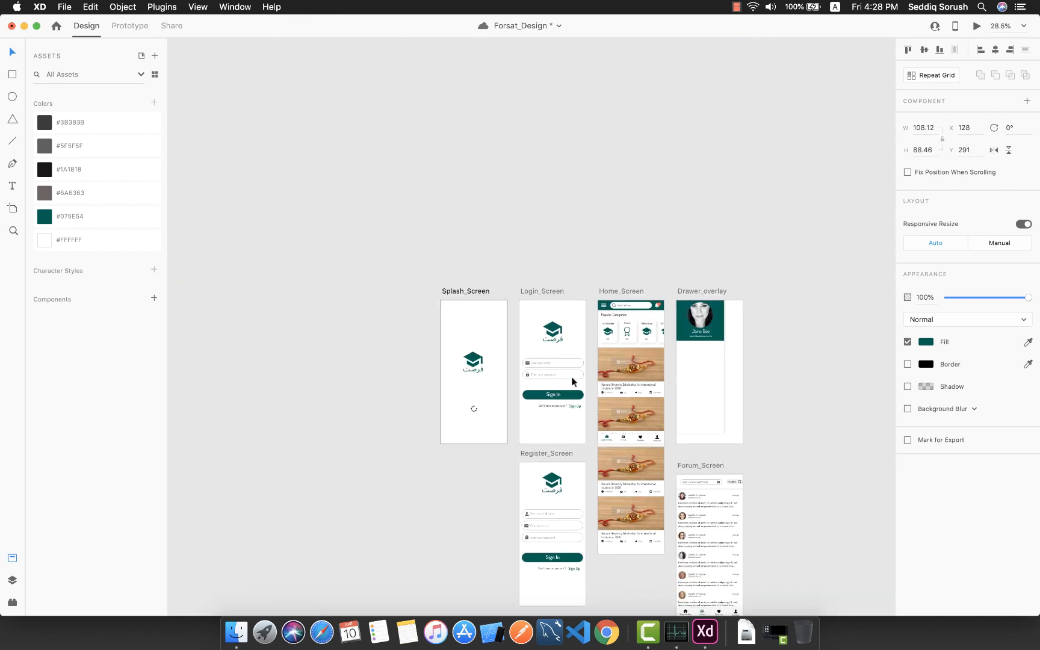
Step: Save the document and switch to Prototype mode
scroll(572, 381, up, 5)
scroll(613, 448, down, 2)
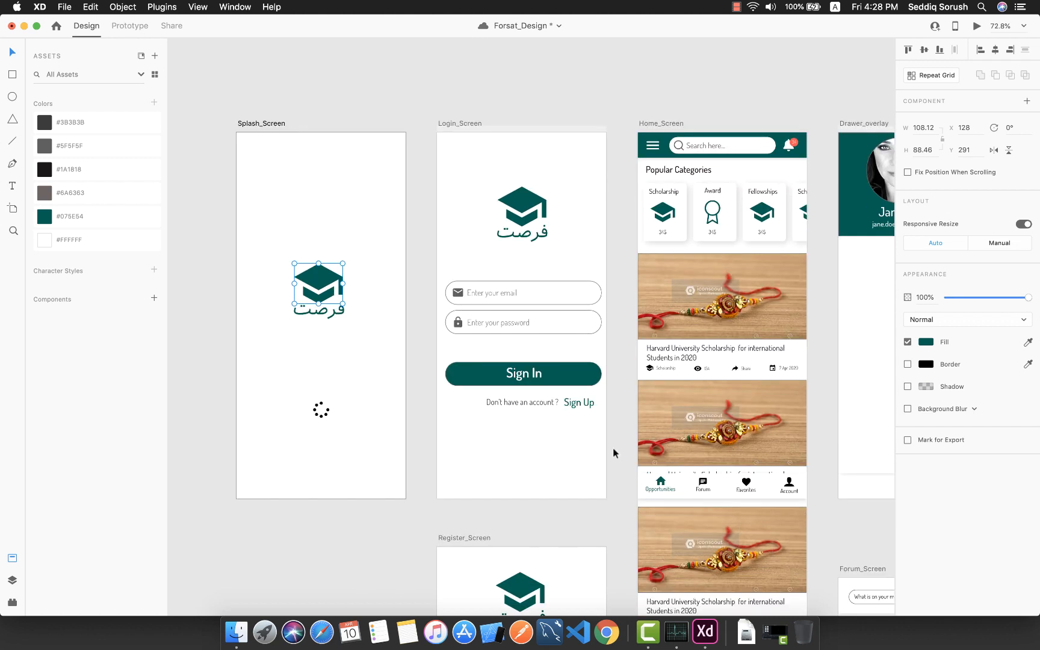
key(super+s)
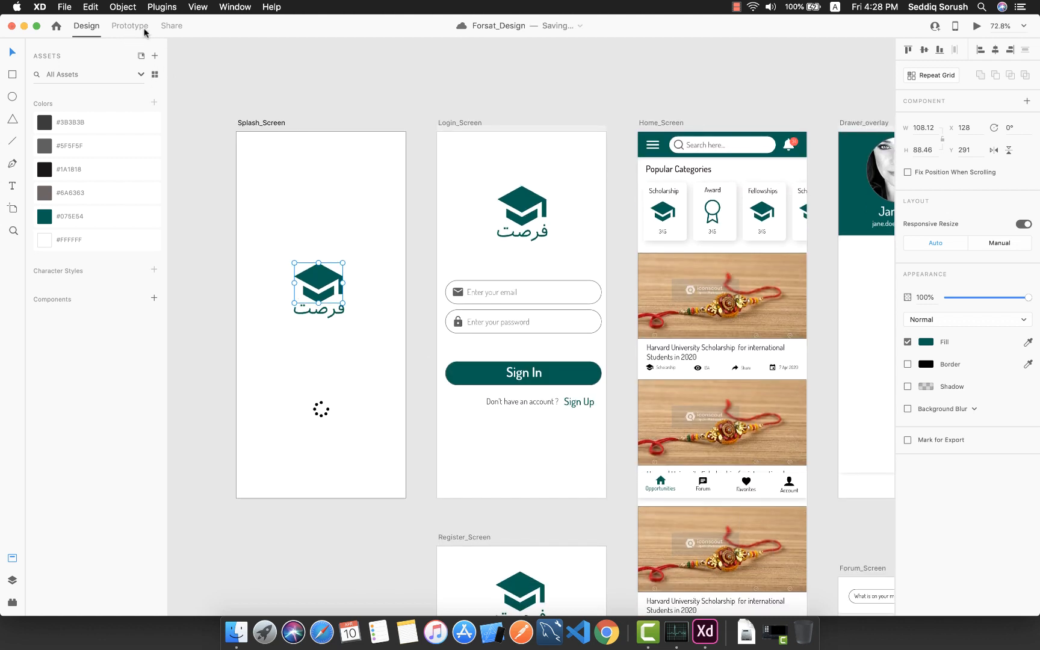
click(141, 29)
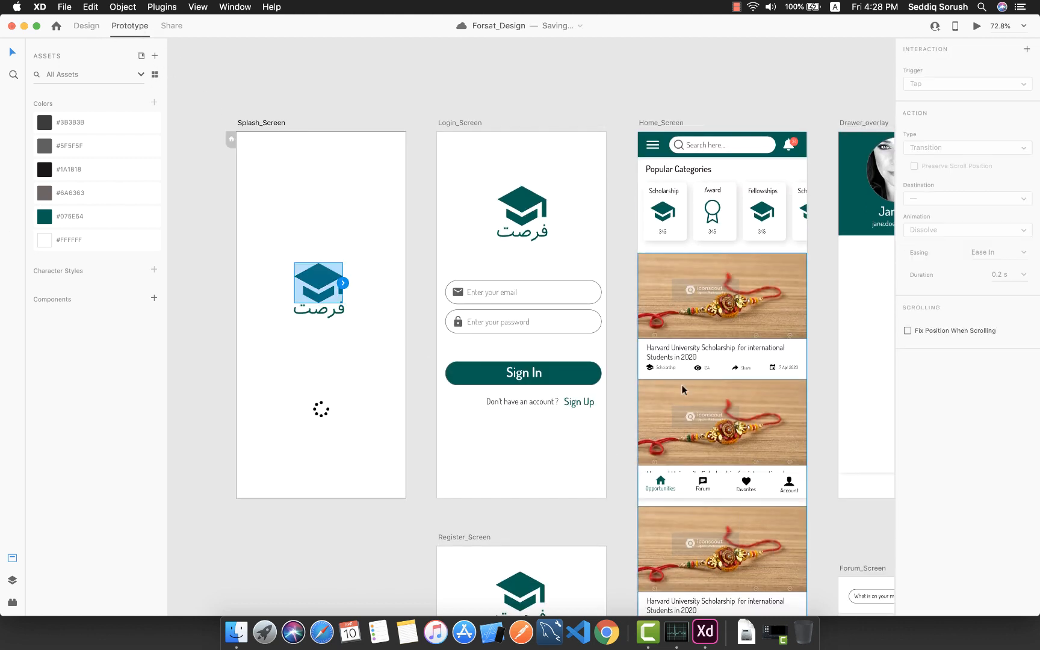
scroll(681, 381, down, 2)
scroll(681, 382, right, 2)
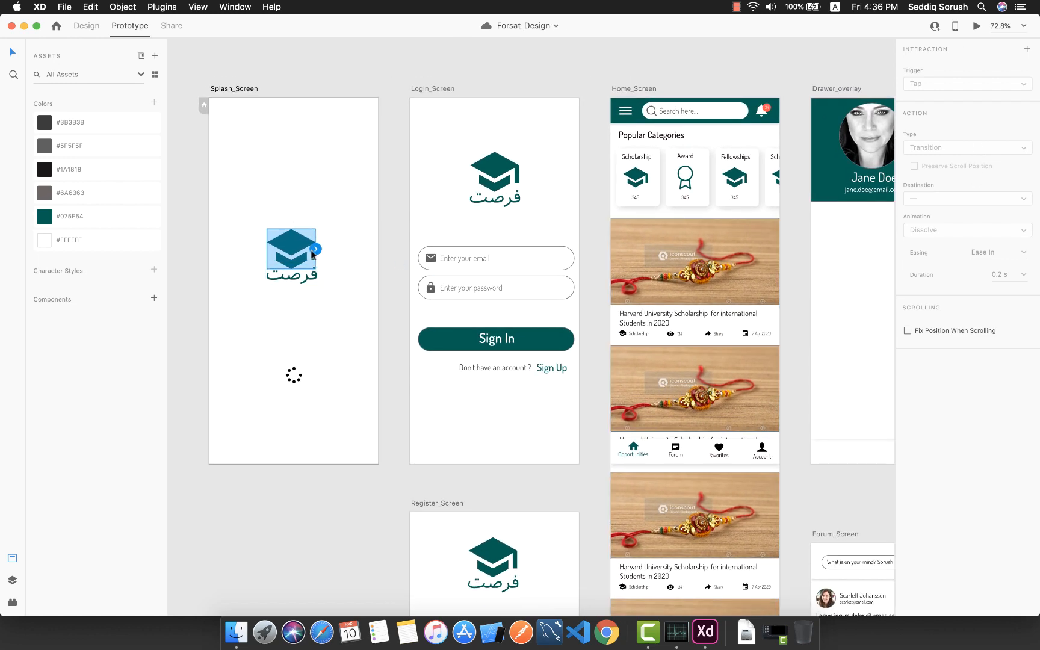
drag(316, 249, 442, 198)
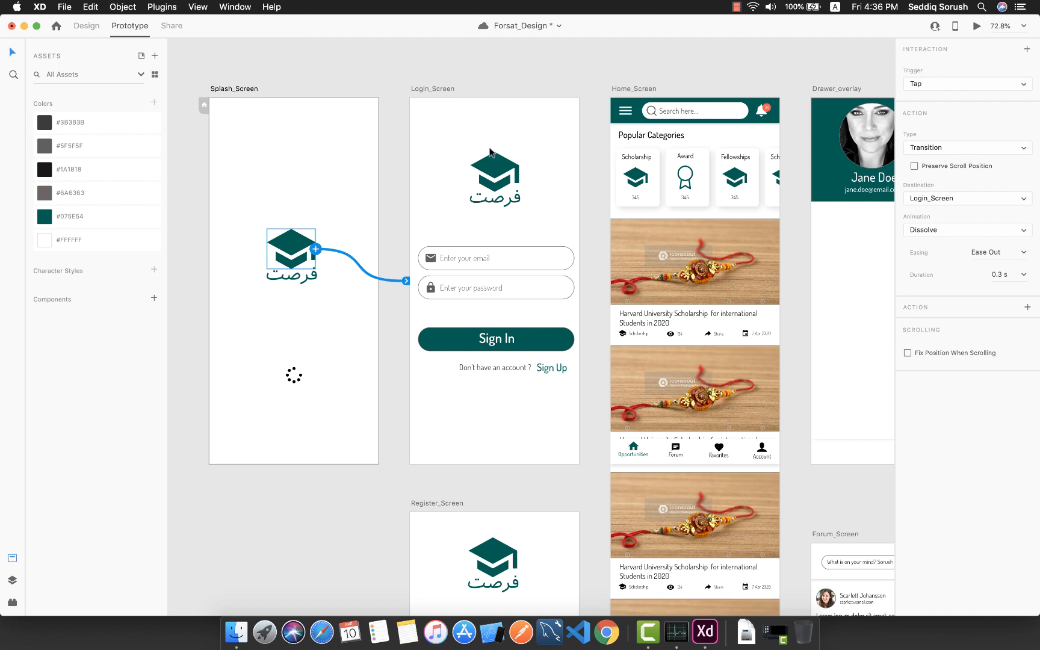
key(super+z)
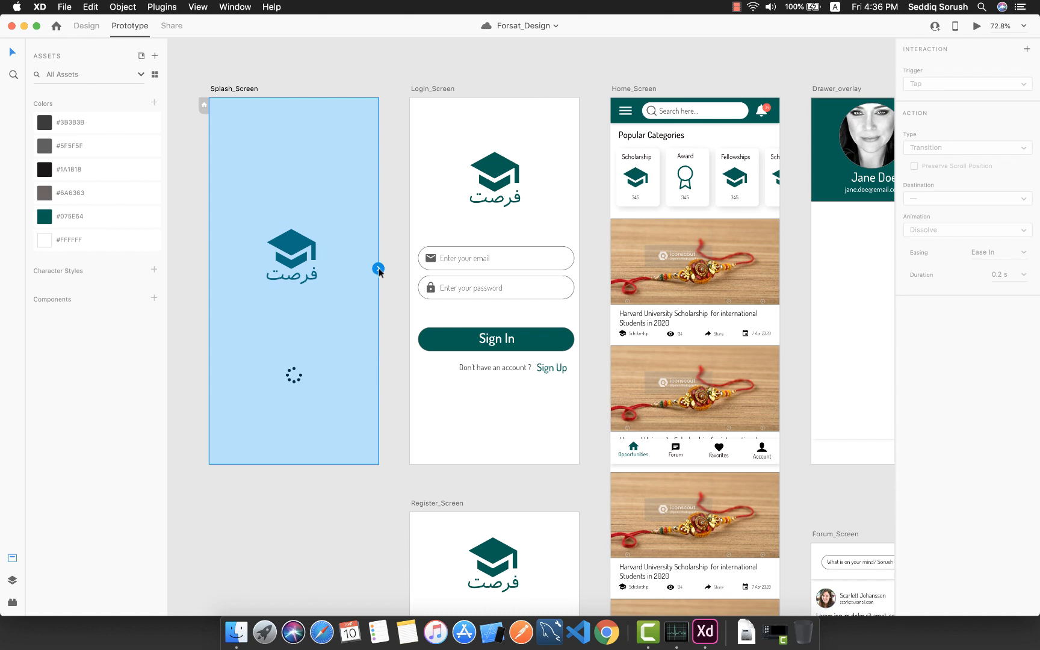
Step: Link the whole Splash_Screen artboard to Login_Screen with a Time trigger, a 3 s delay and the Auto-Animate action
drag(378, 269, 434, 171)
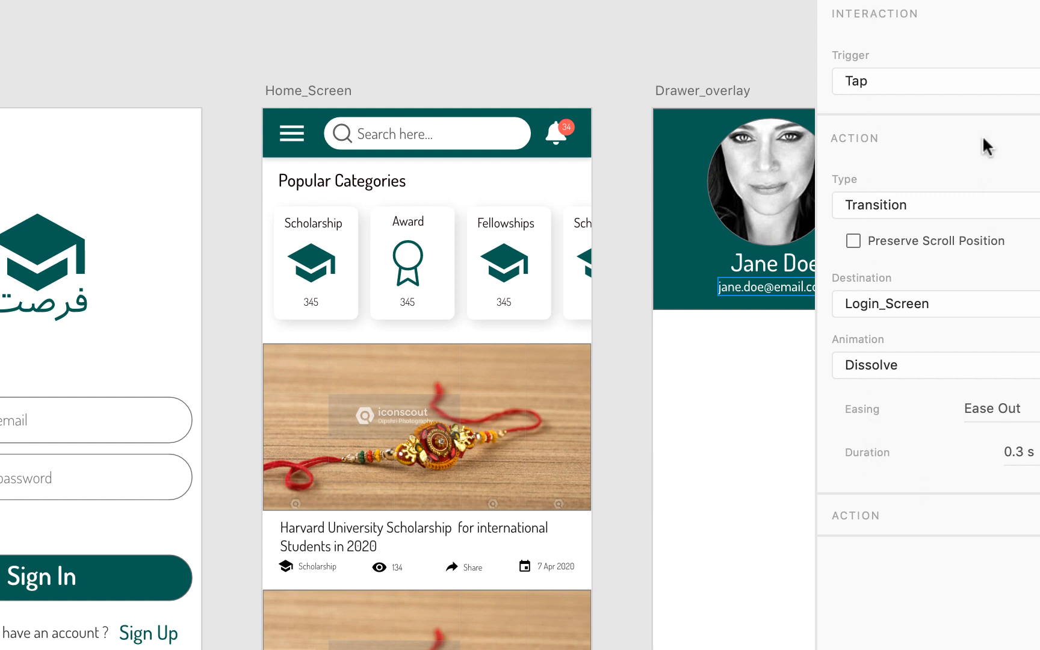
click(888, 82)
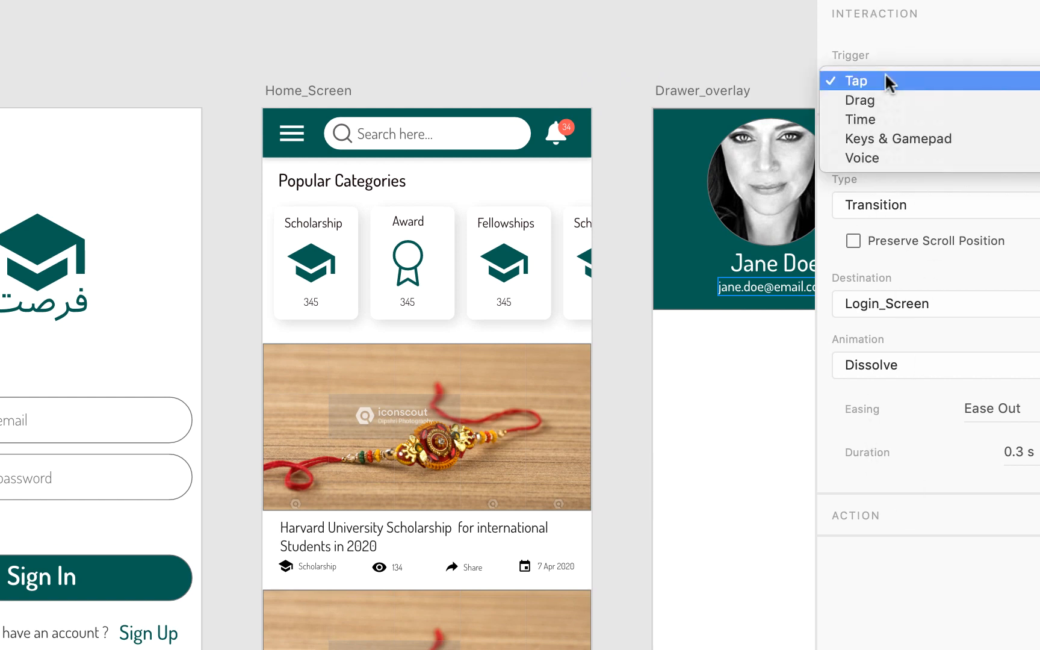
click(873, 118)
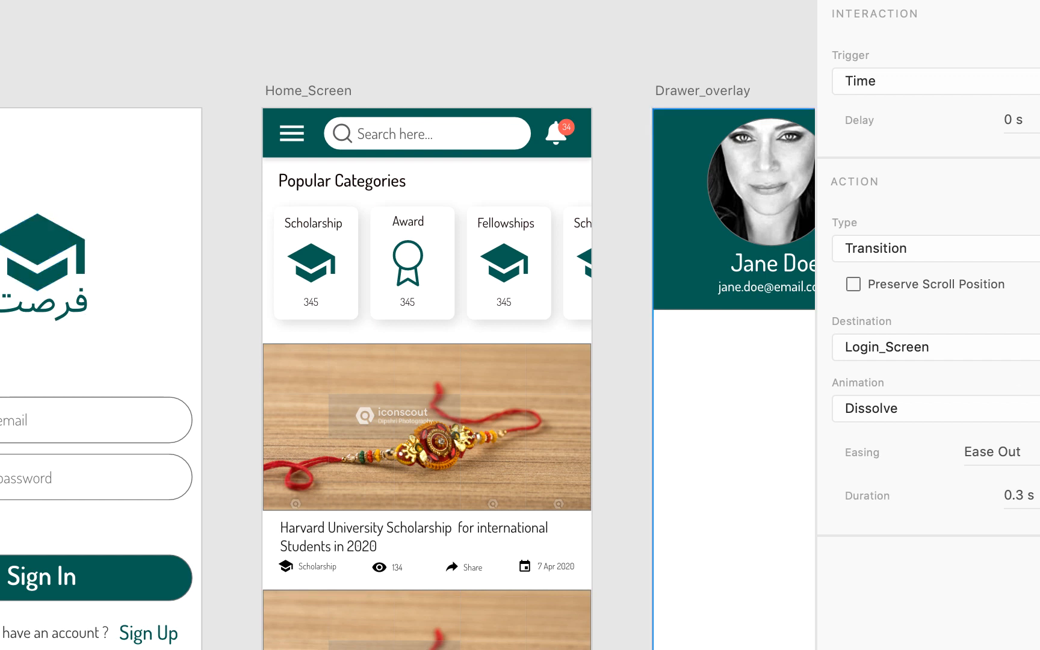
click(1007, 121)
text(3)
click(934, 246)
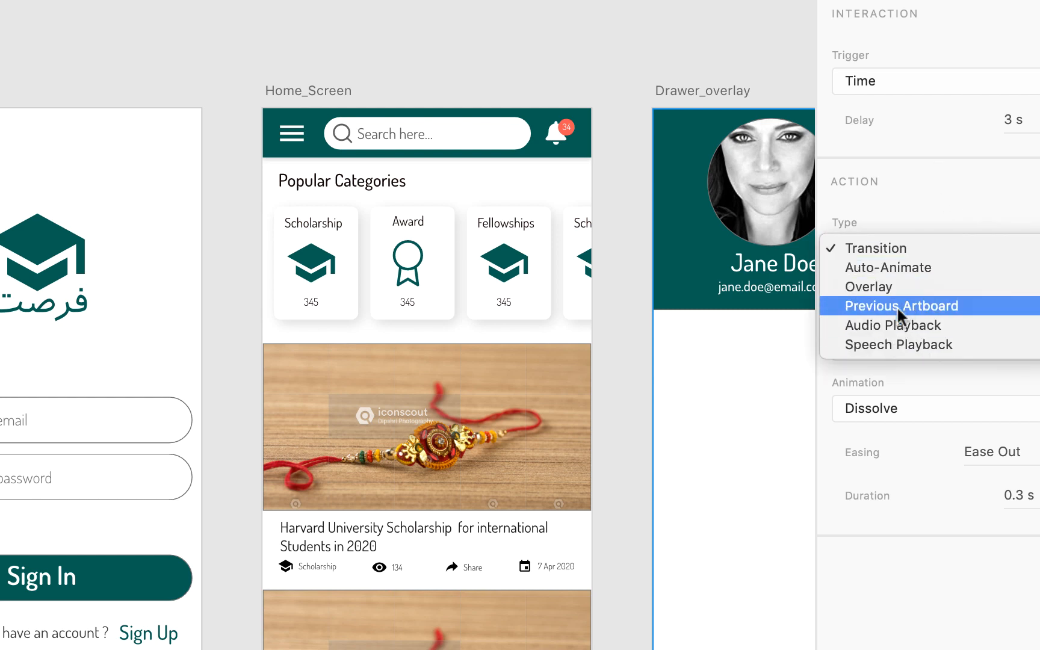
click(889, 265)
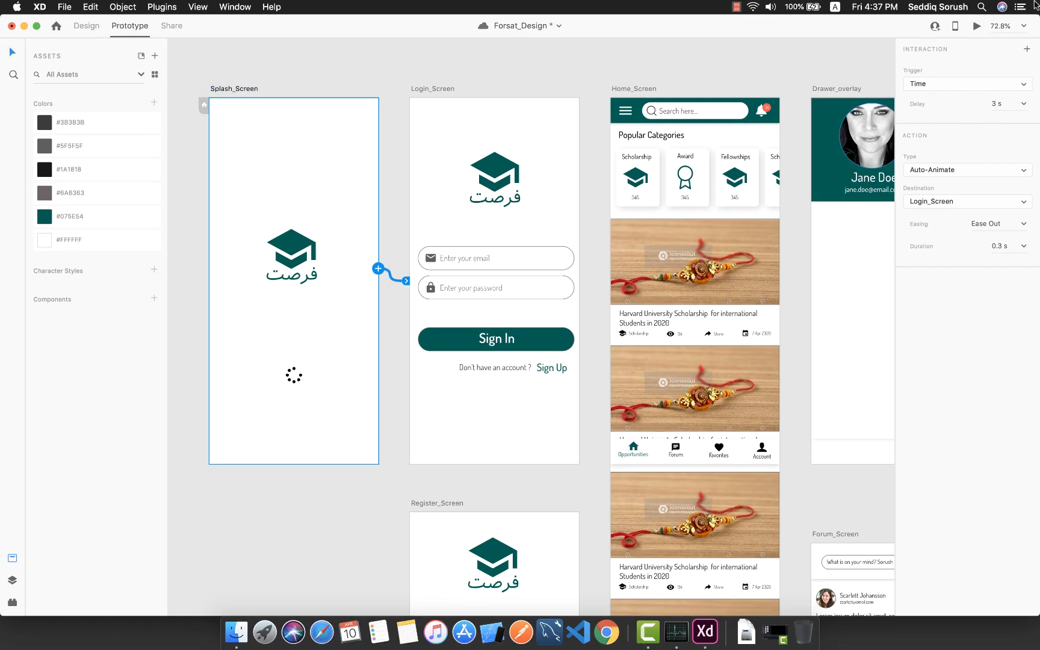
Step: Preview the timed change from Splash_Screen to Login_Screen twice, closing the preview each time
click(976, 27)
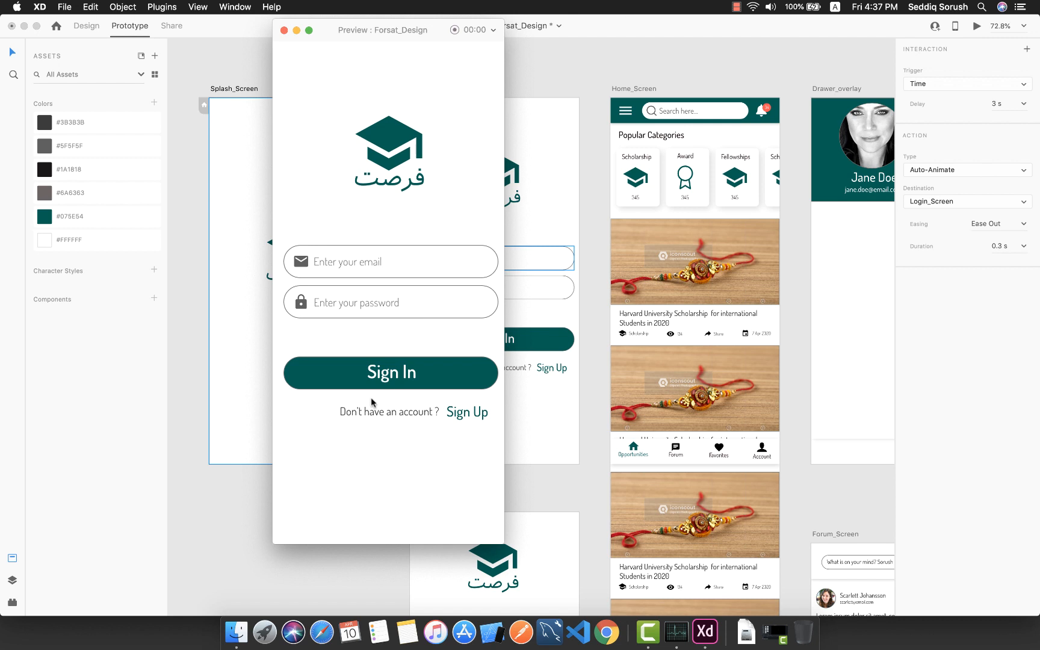
click(283, 31)
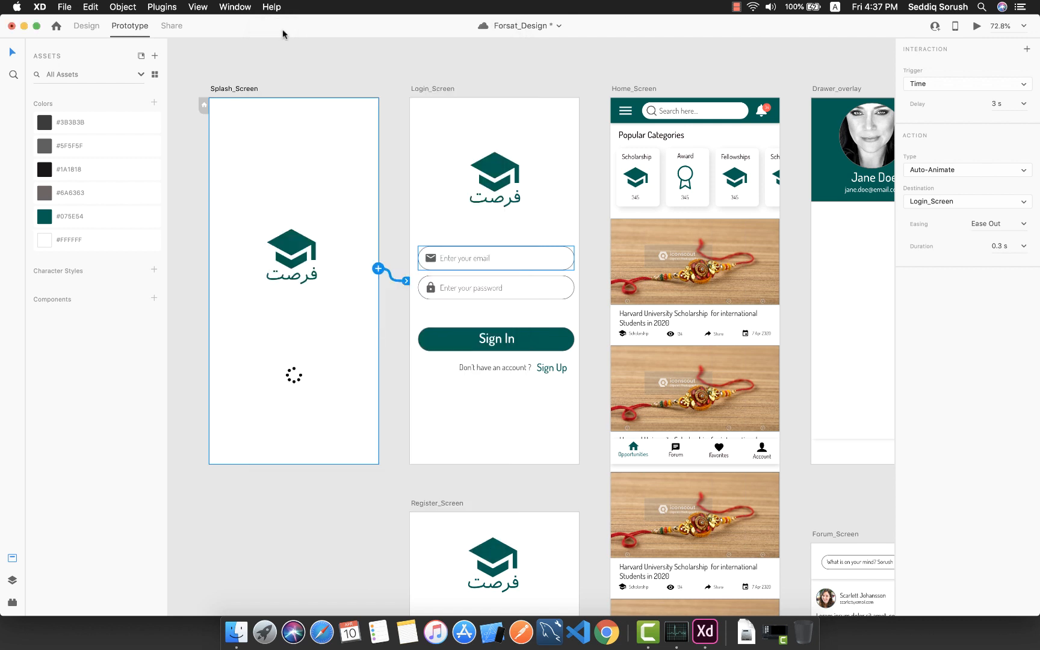
click(976, 27)
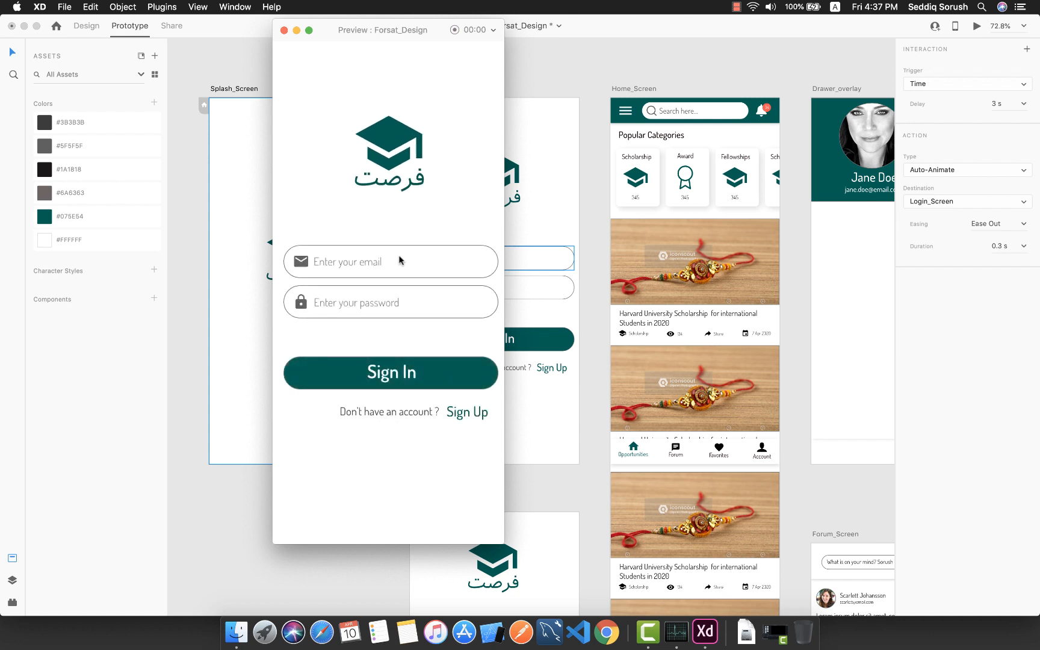
click(284, 31)
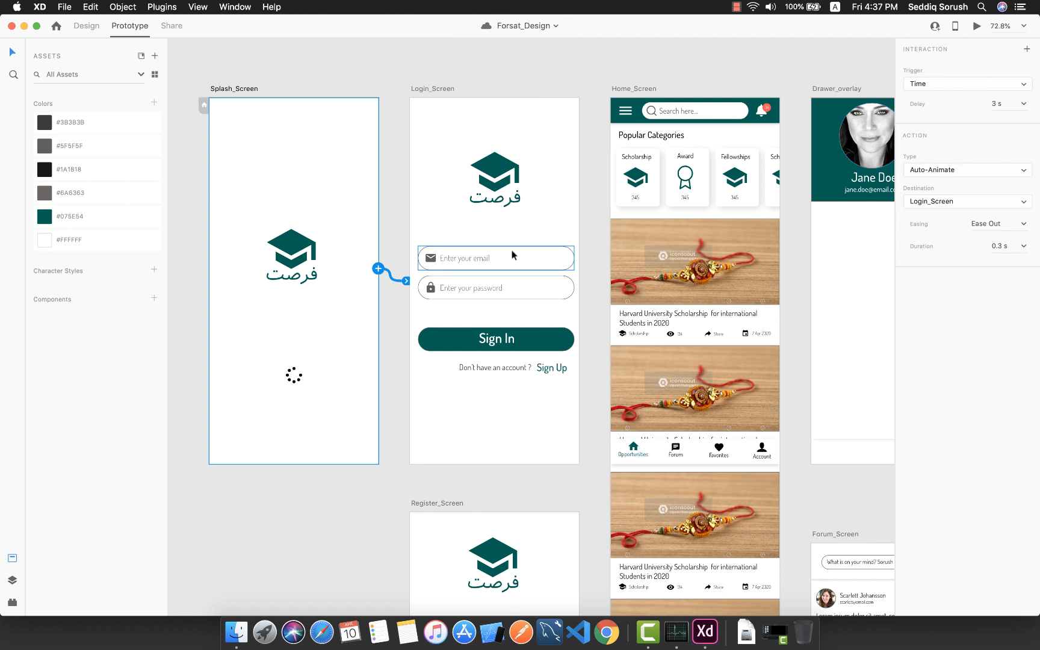
Step: Link the Sign Up text on Login_Screen to Register_Screen with a Tap trigger and the Auto-Animate action
click(500, 291)
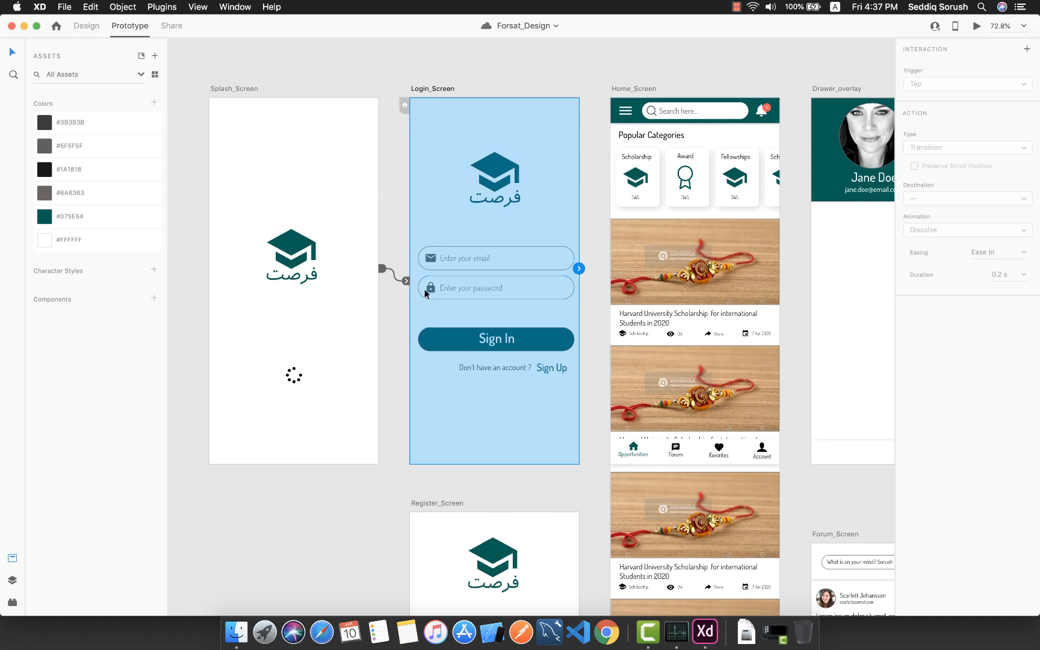
click(555, 370)
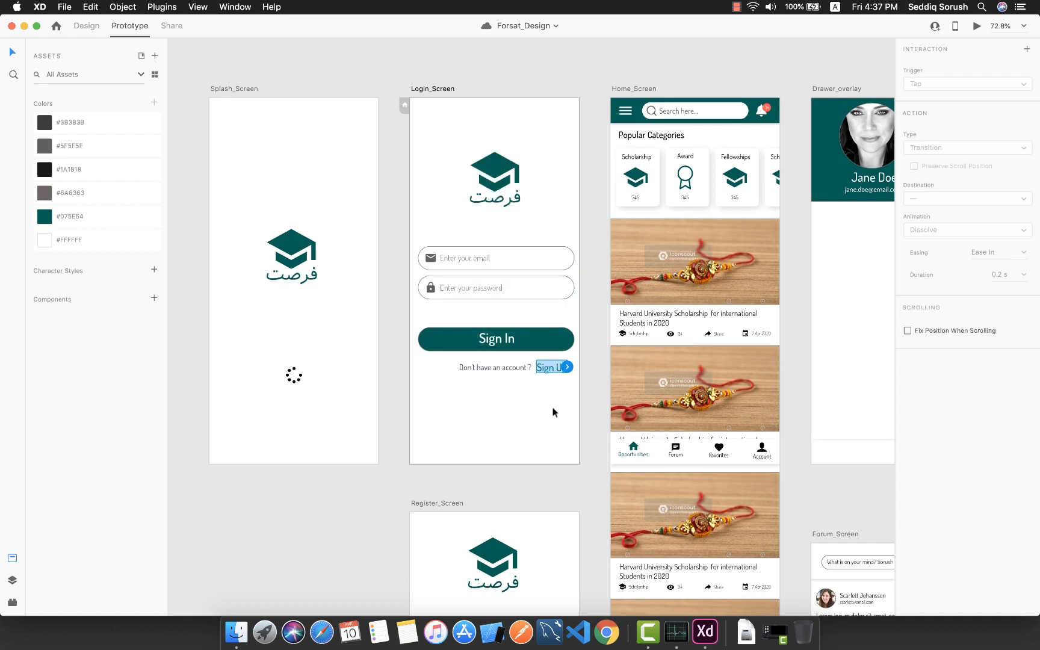
scroll(511, 406, down, 3)
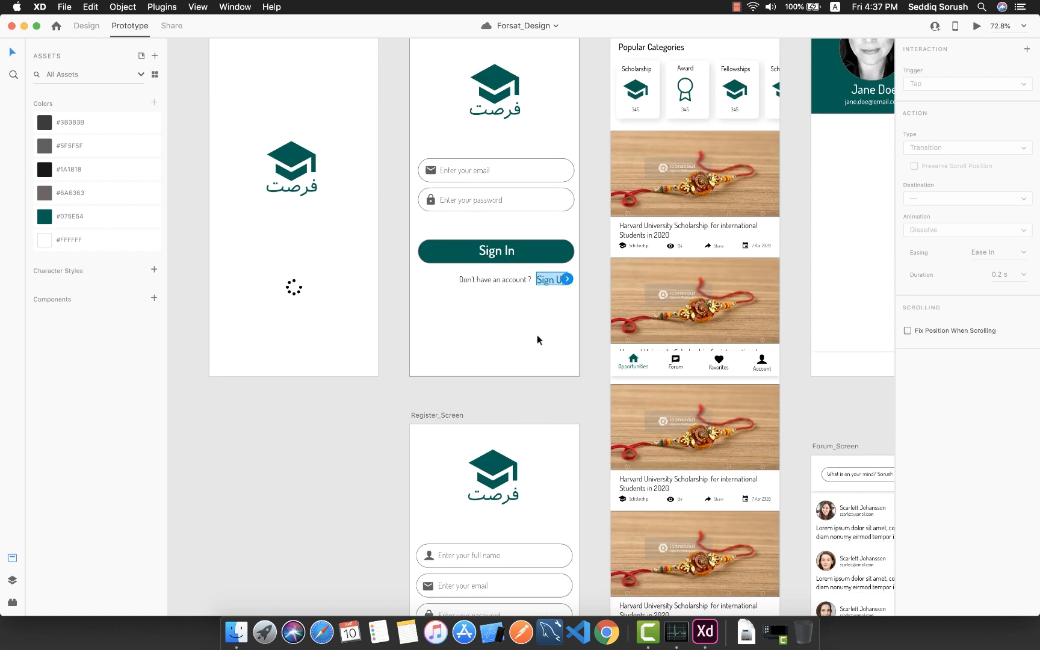
scroll(535, 339, down, 1)
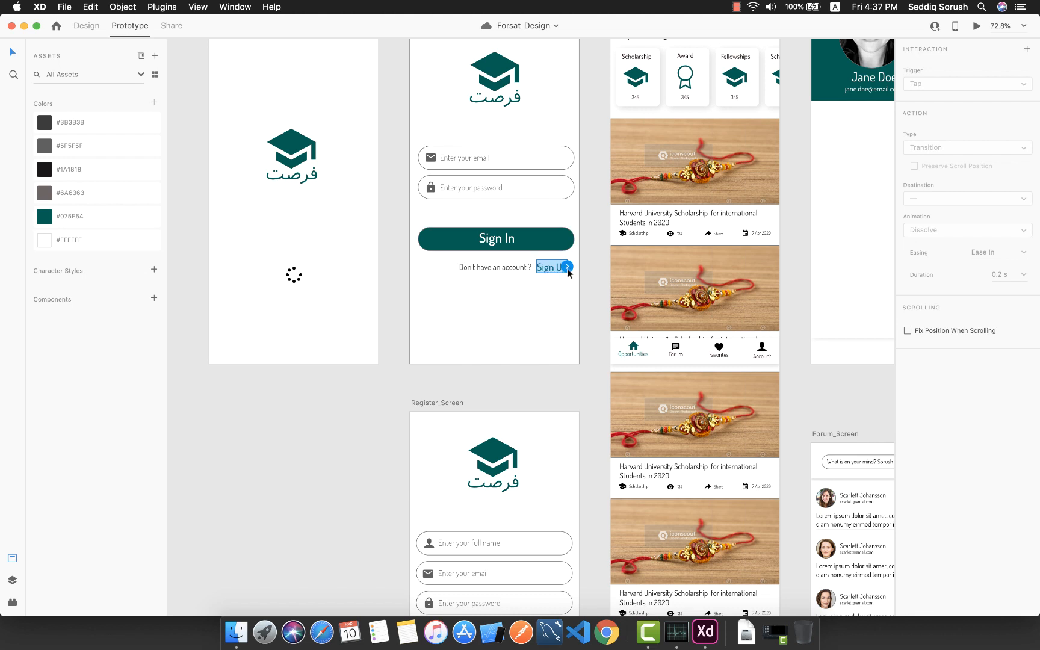
drag(574, 274, 458, 440)
scroll(511, 406, down, 1)
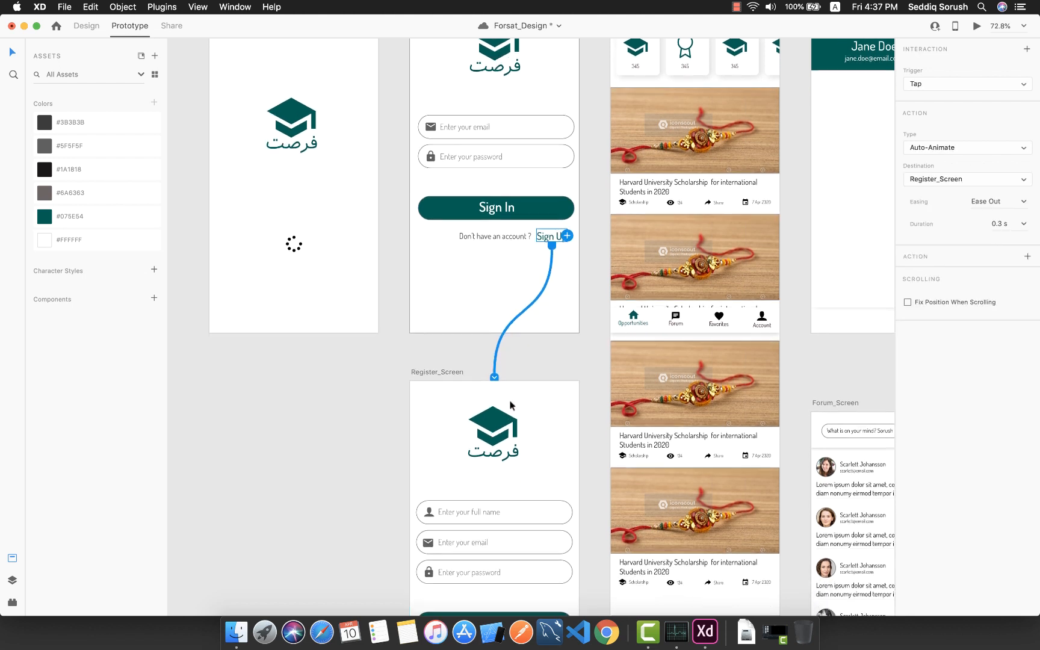
scroll(542, 369, up, 1)
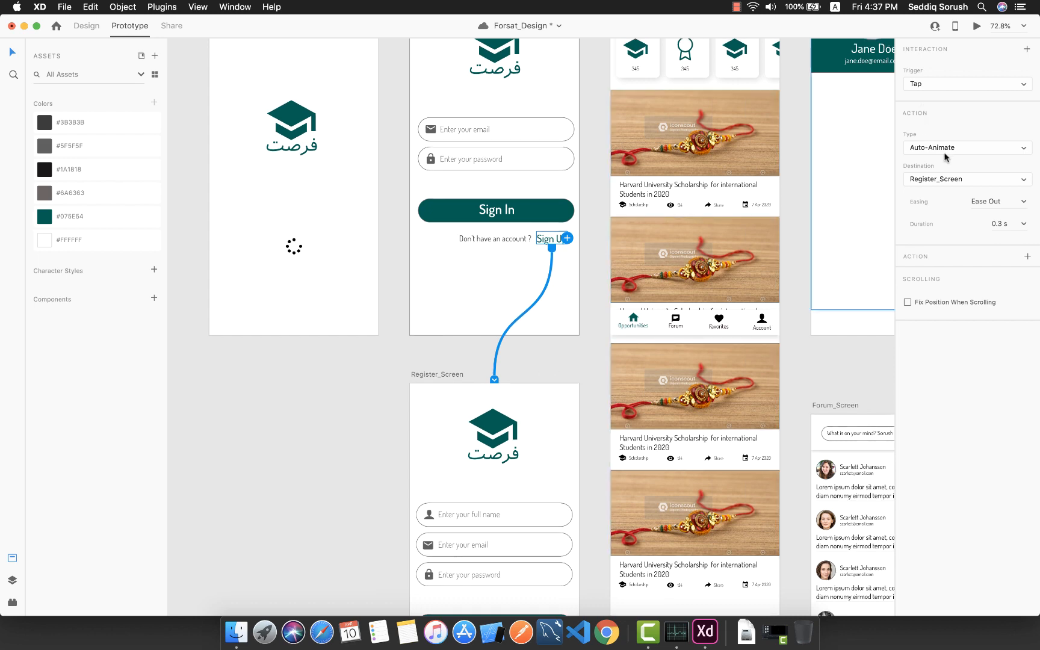
scroll(516, 238, up, 2)
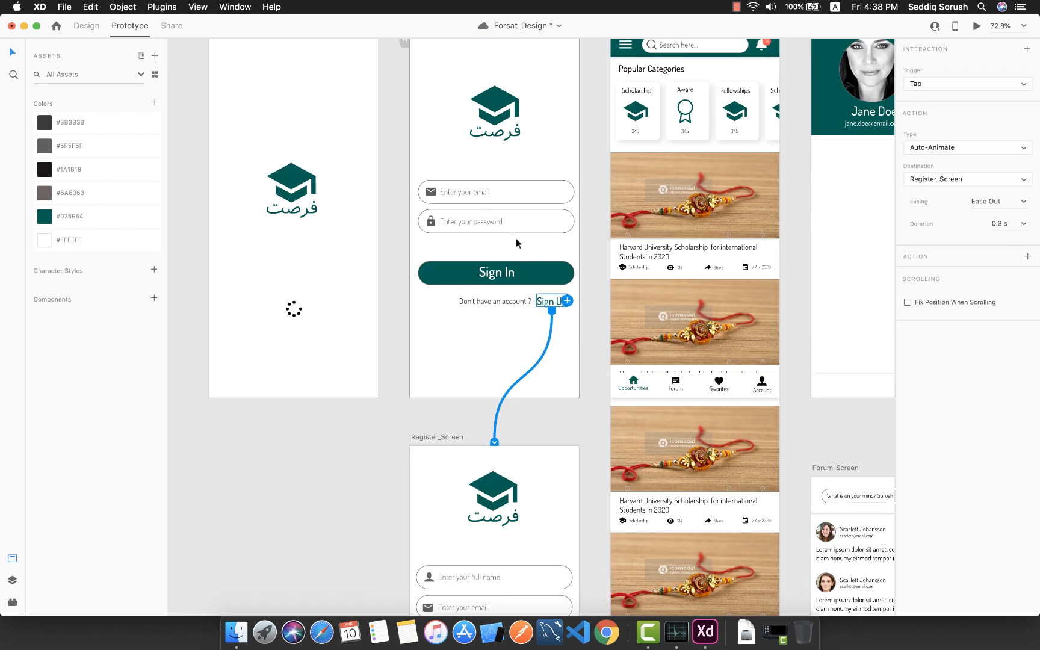
Step: Change the account question below the button on Register_Screen to "Already have an account ?"
scroll(547, 392, down, 6)
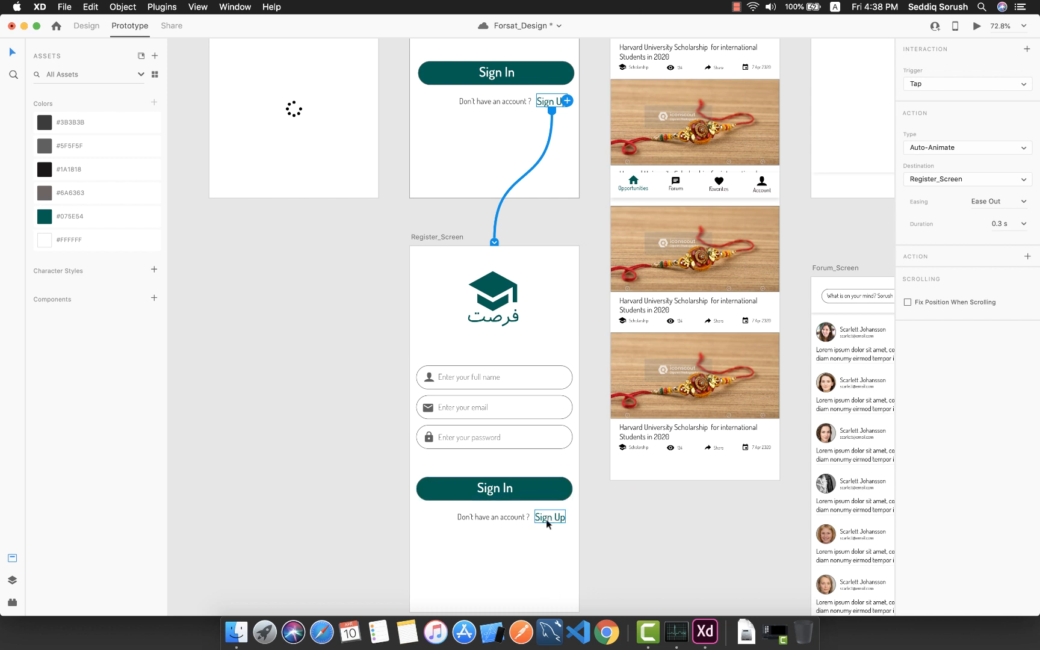
click(499, 516)
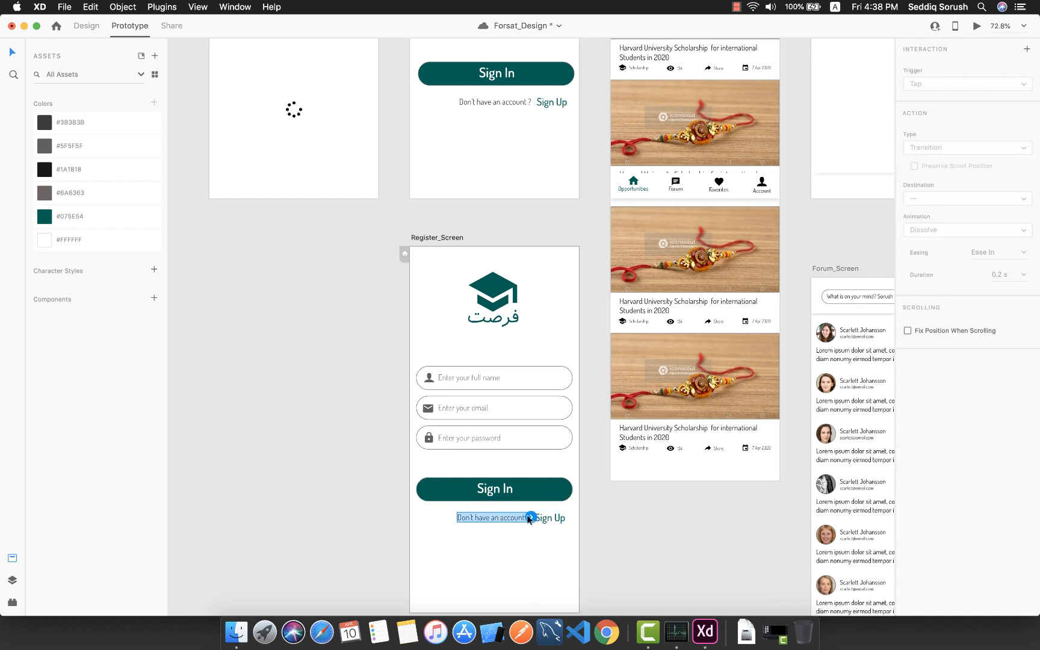
click(495, 535)
double_click(481, 518)
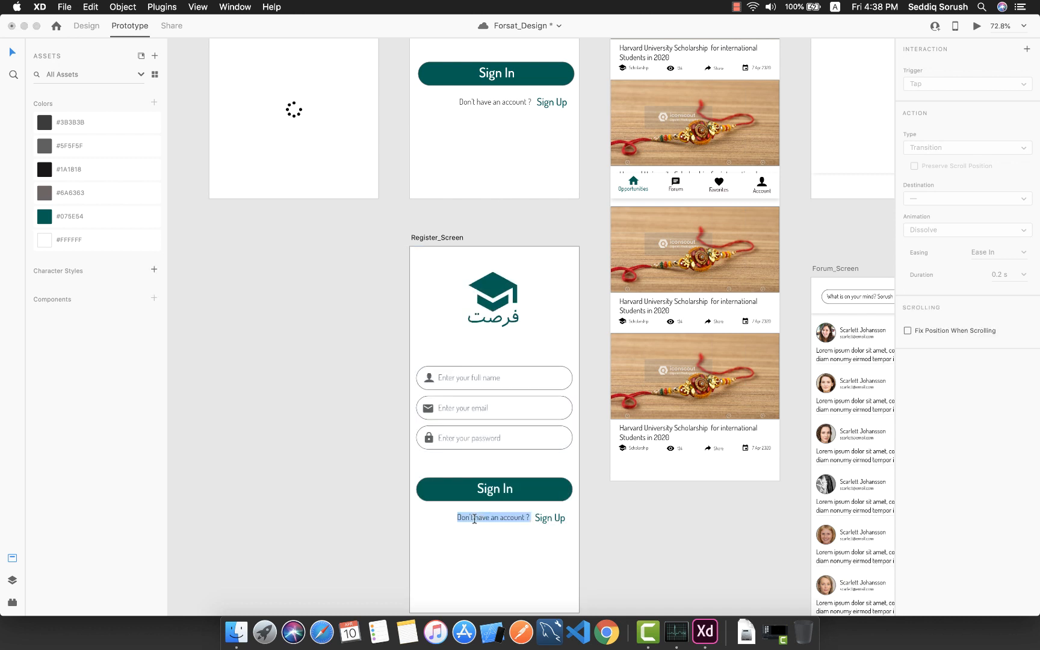
click(474, 517)
key(BackSpace)
key(BackSpace)
key(BackSpace)
key(BackSpace)
key(BackSpace)
key(BackSpace)
text(Already)
Step: Change the green link text beside the account question on Register_Screen to "Sign In"
double_click(555, 517)
click(560, 517)
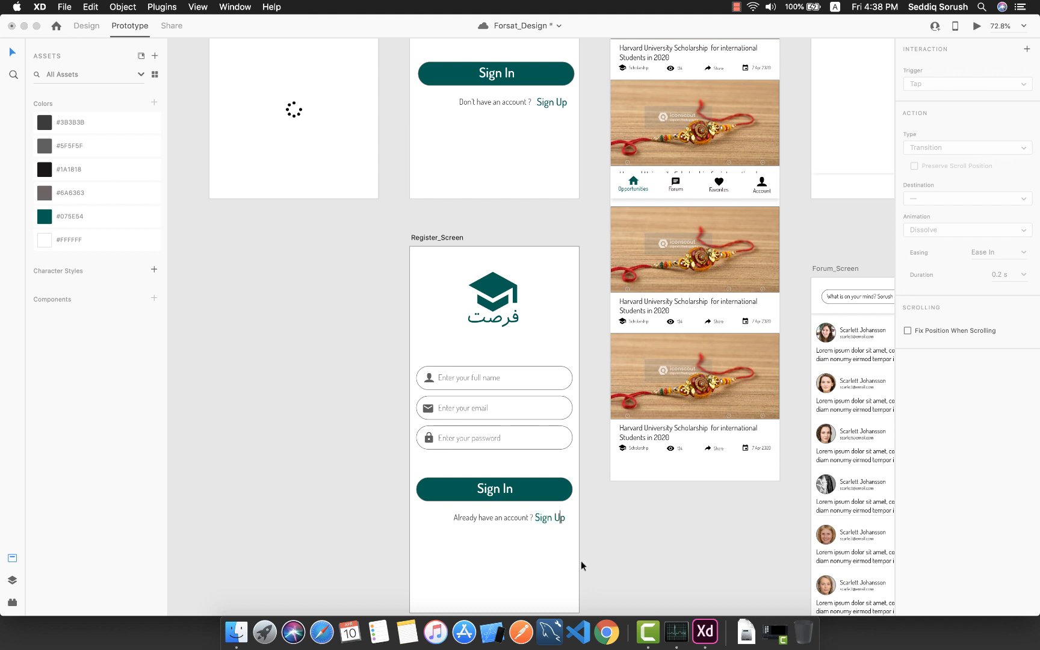
key(BackSpace)
key(BackSpace)
text(In)
Step: Change the Register_Screen button label to "Sign Up" and save the document
double_click(499, 489)
click(516, 490)
double_click(509, 489)
text(Up)
click(488, 538)
key(super+s)
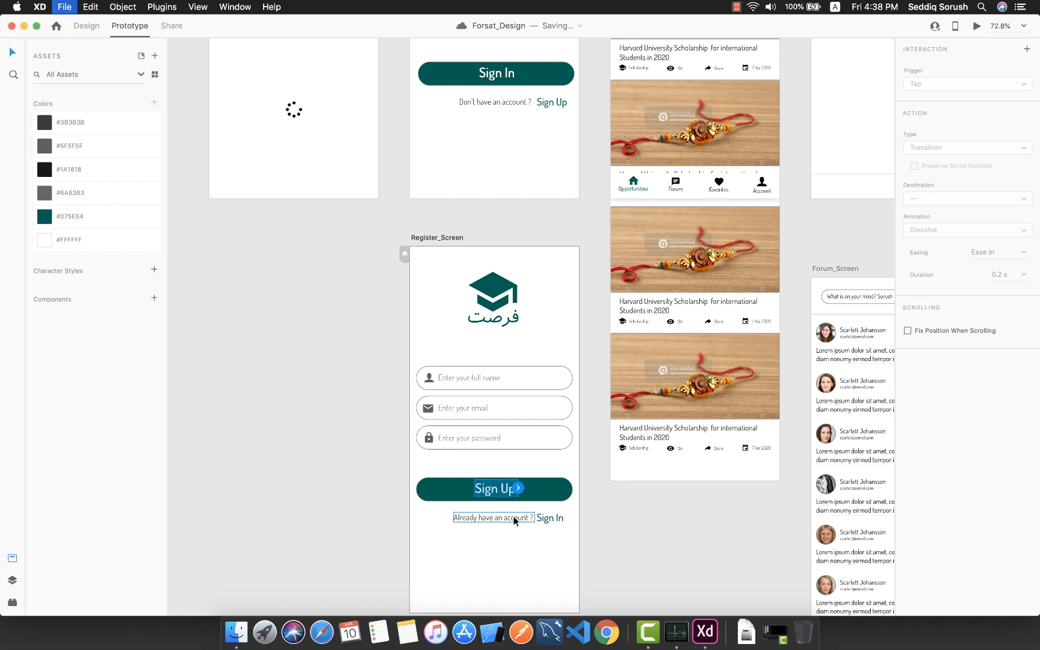
Step: Link the Sign In text on Register_Screen to Login_Screen, removing the first connection and drawing it again
click(548, 474)
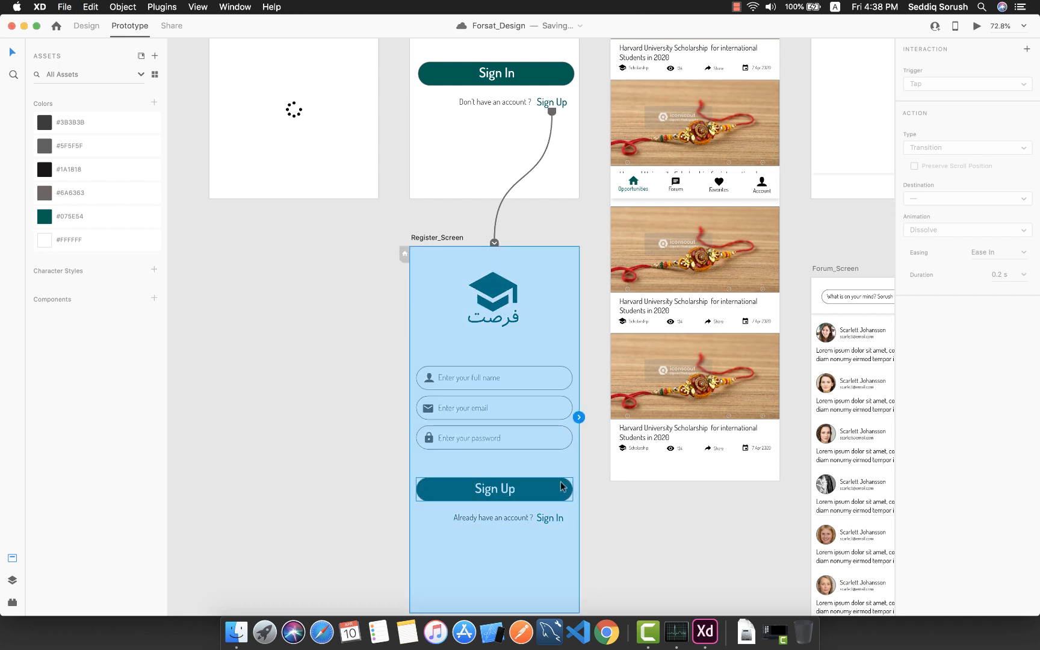
click(555, 519)
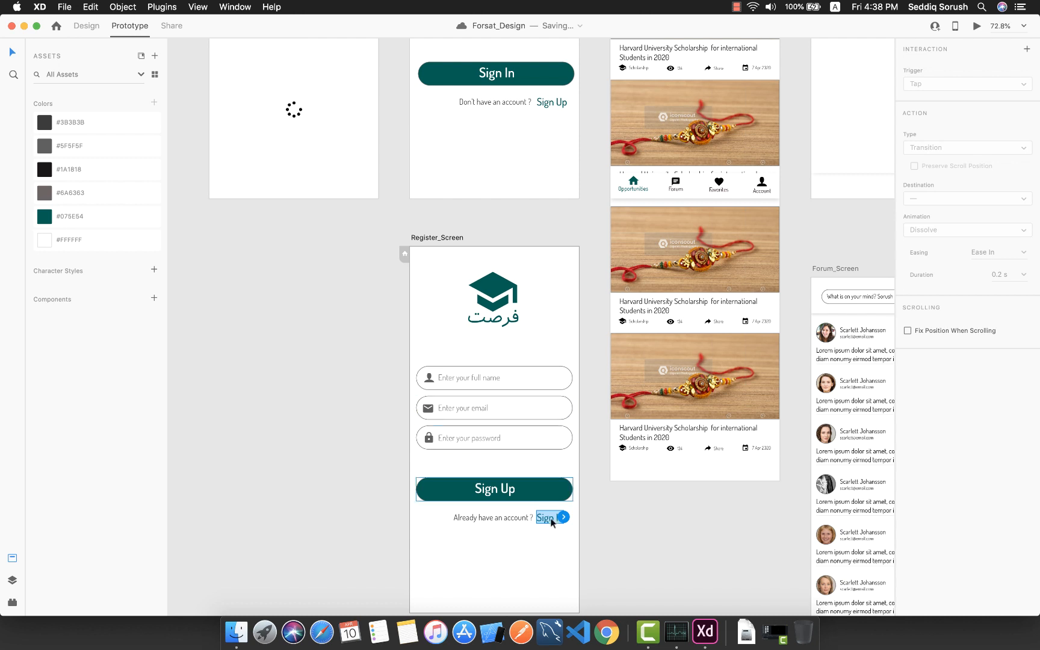
drag(564, 517, 464, 133)
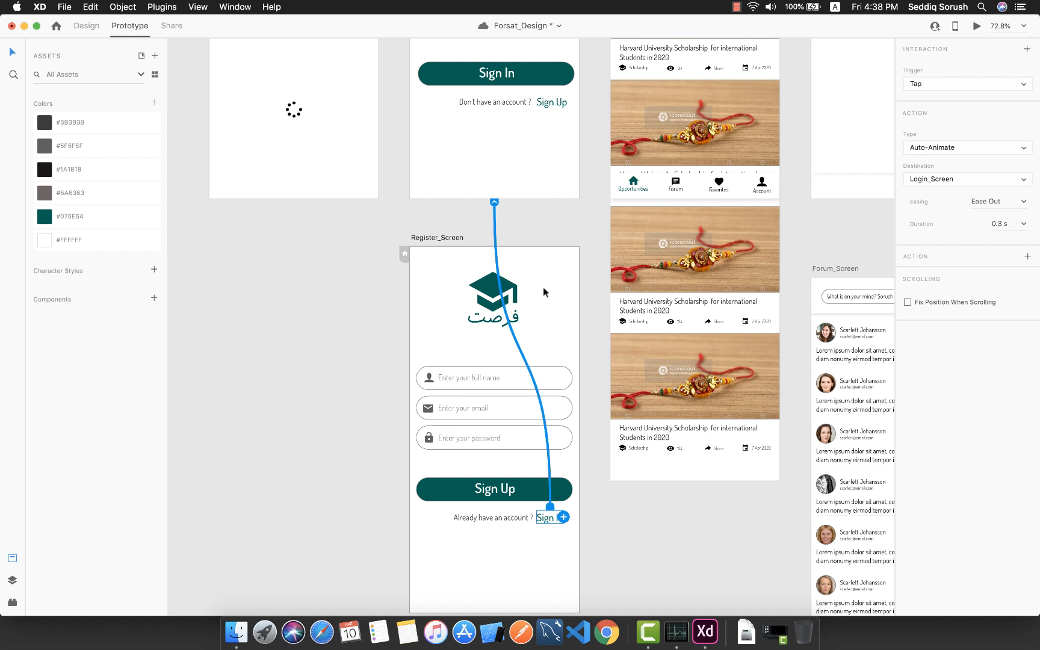
drag(495, 202, 573, 423)
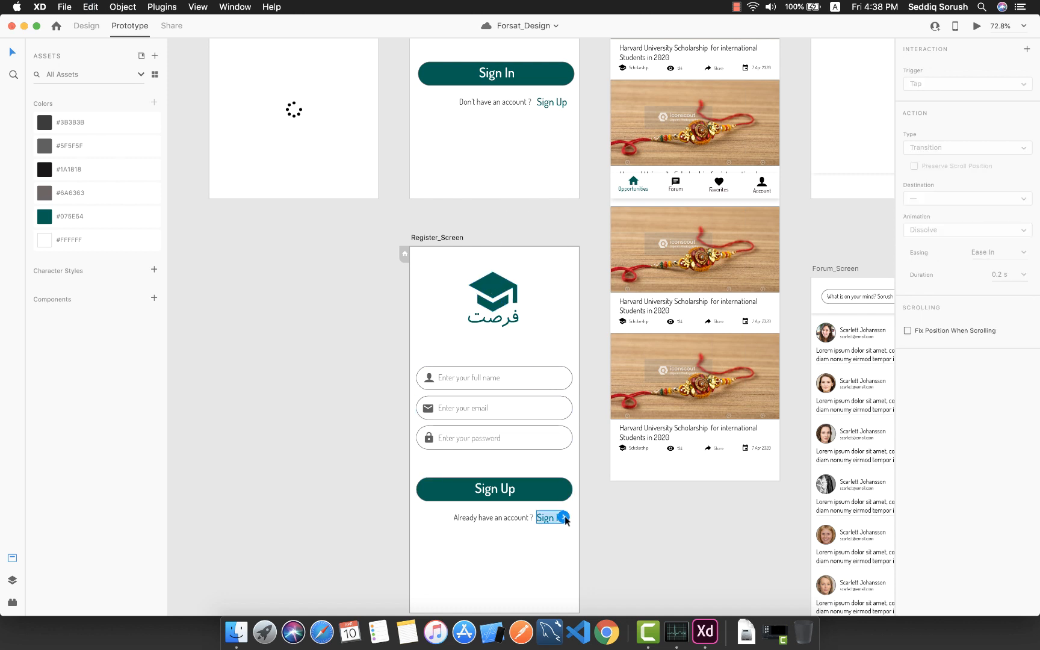
drag(564, 518, 537, 138)
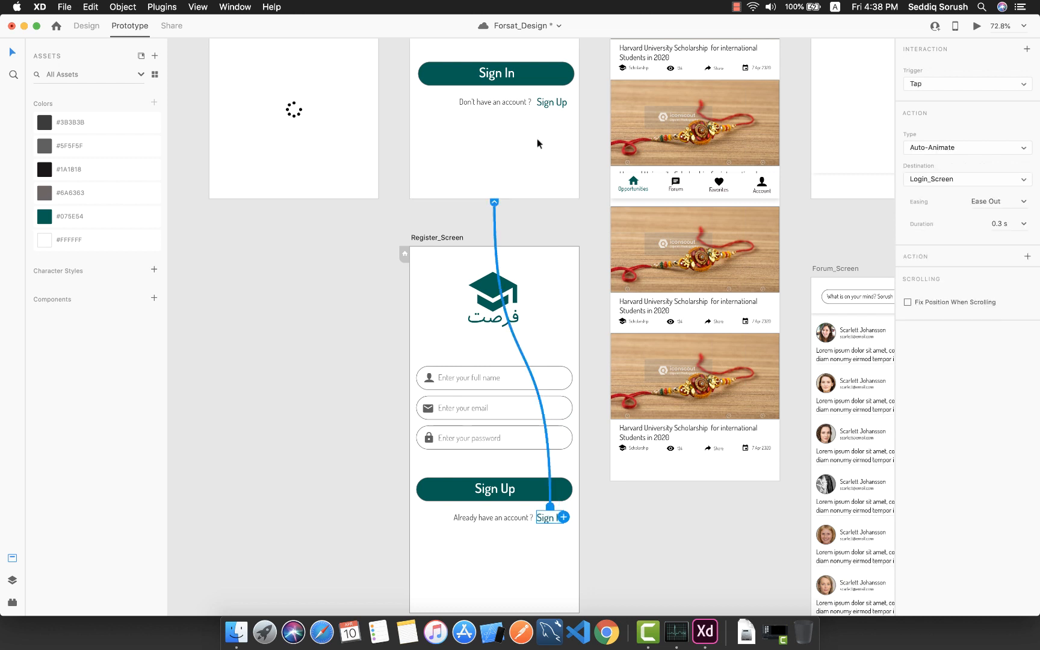
Step: Set the tap action type of the Sign In text on Register_Screen to Previous Artboard
click(933, 83)
click(932, 83)
click(956, 147)
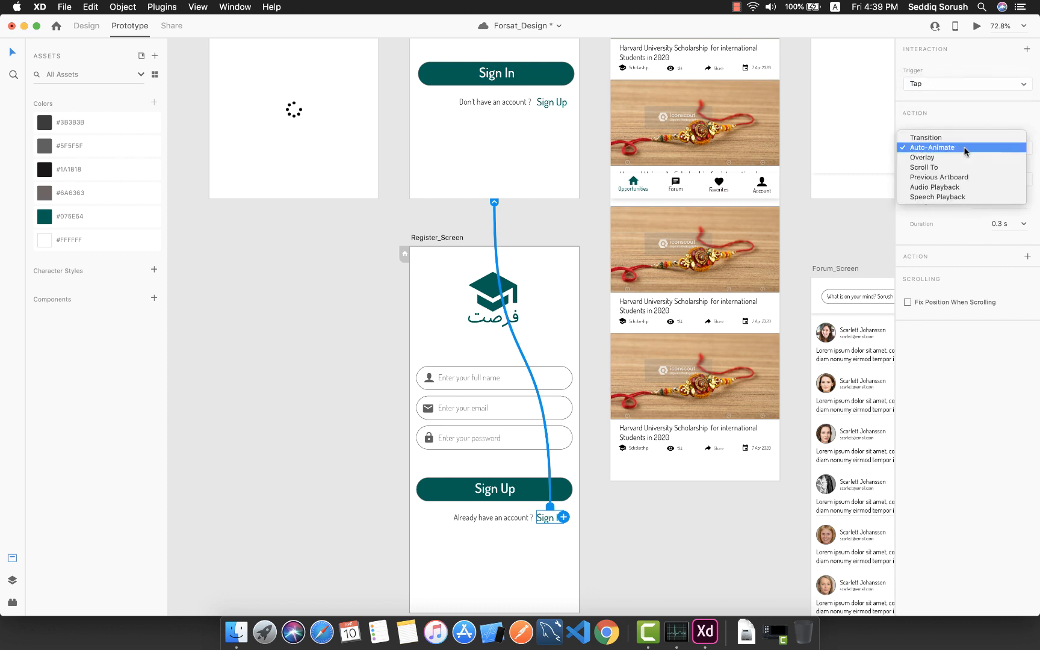
click(946, 179)
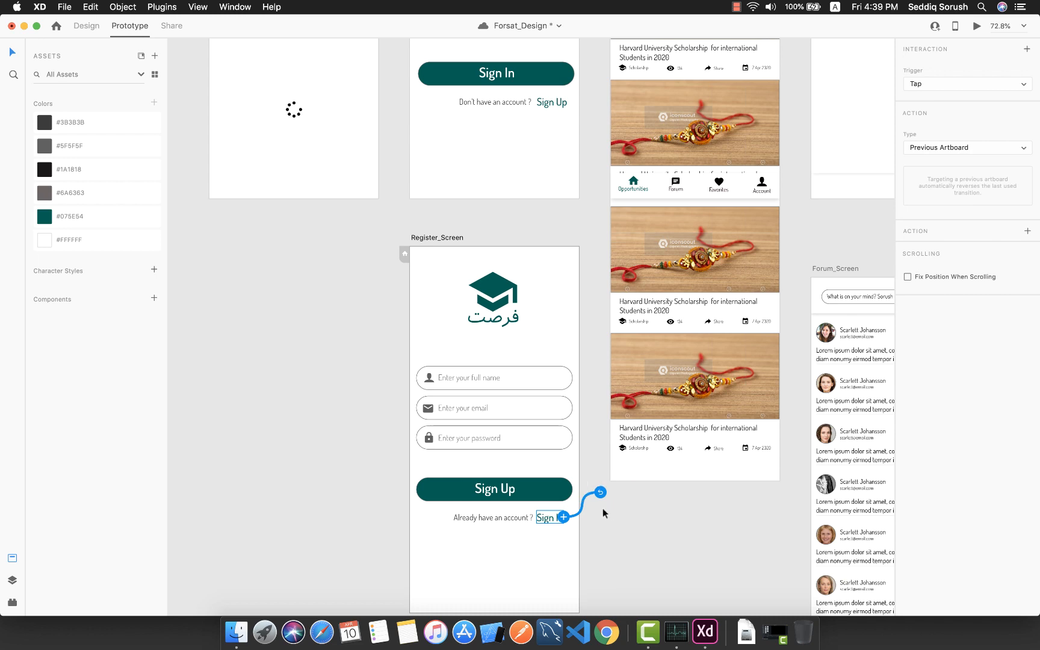
scroll(430, 257, up, 8)
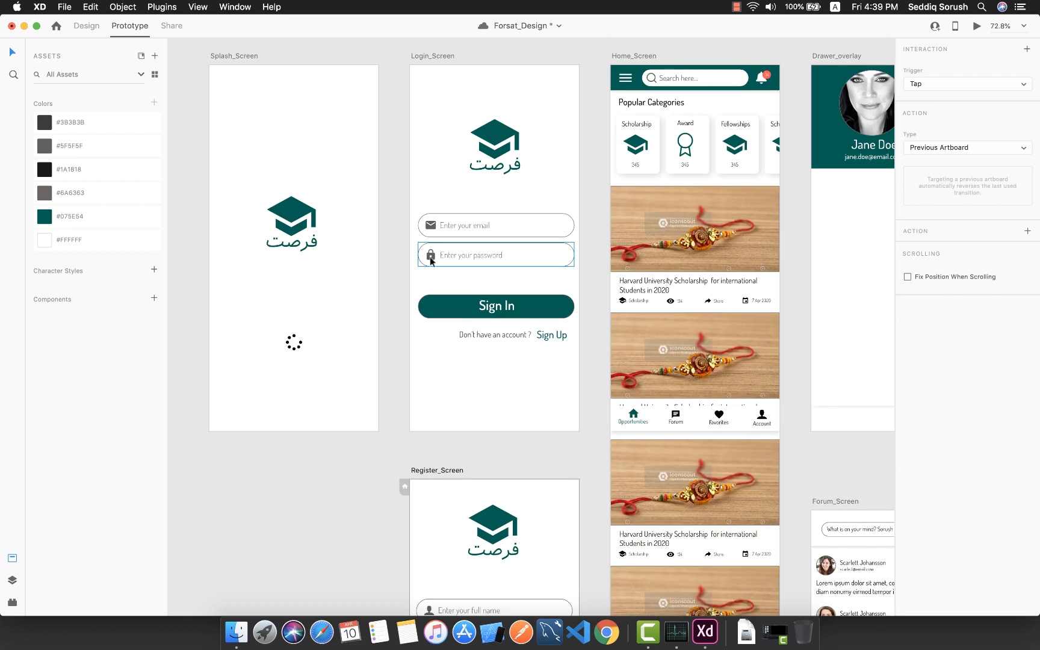
Step: Preview the prototype from Splash_Screen and test the Sign Up and Sign In links between the login and register screens
click(330, 254)
click(977, 27)
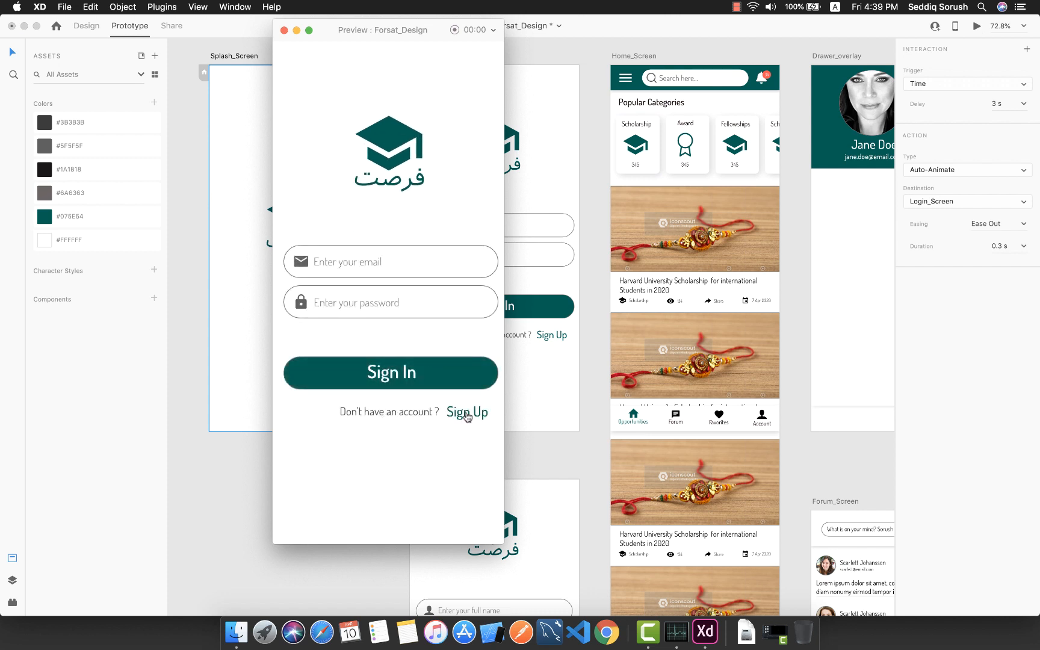
click(467, 414)
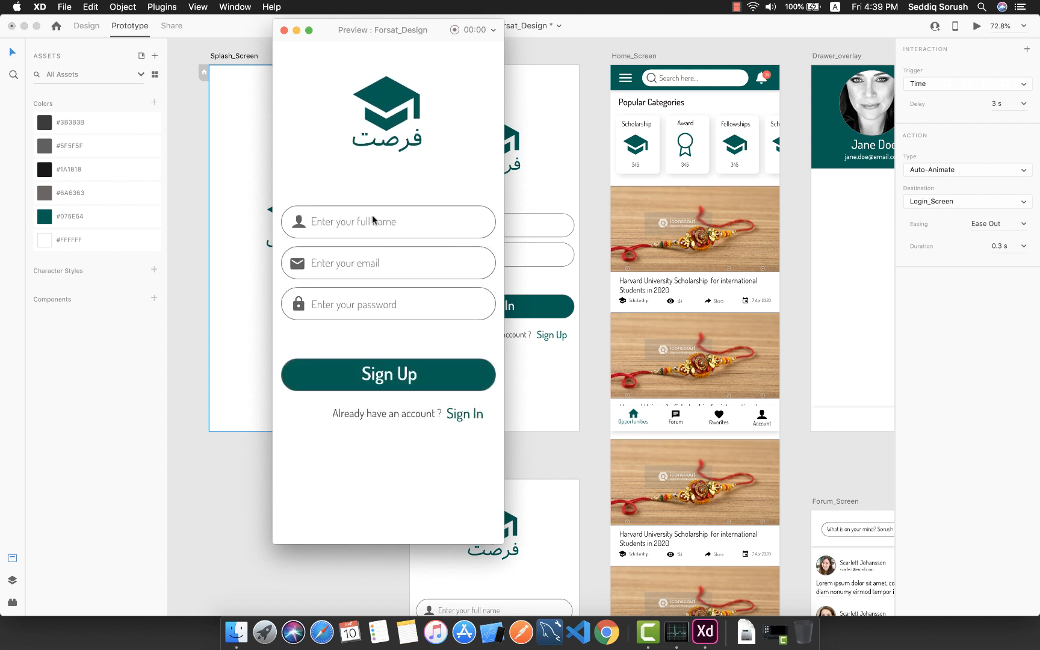
click(464, 415)
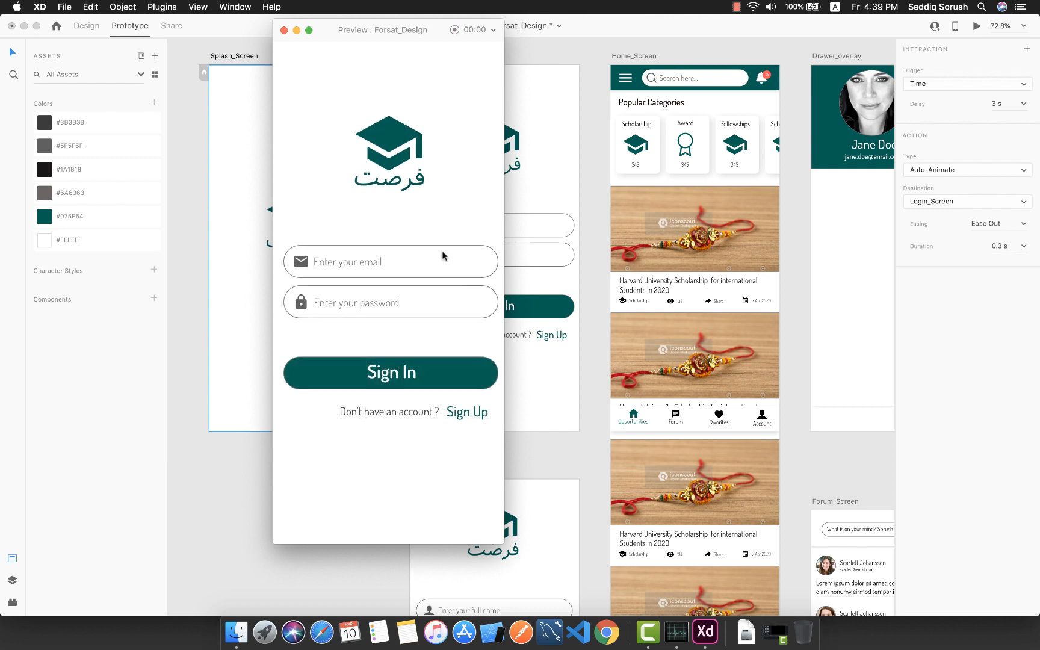
click(283, 30)
Step: Link the menu icon in Home_Screen's header to Drawer_overlay and set its tap action type to Overlay
scroll(550, 429, down, 5)
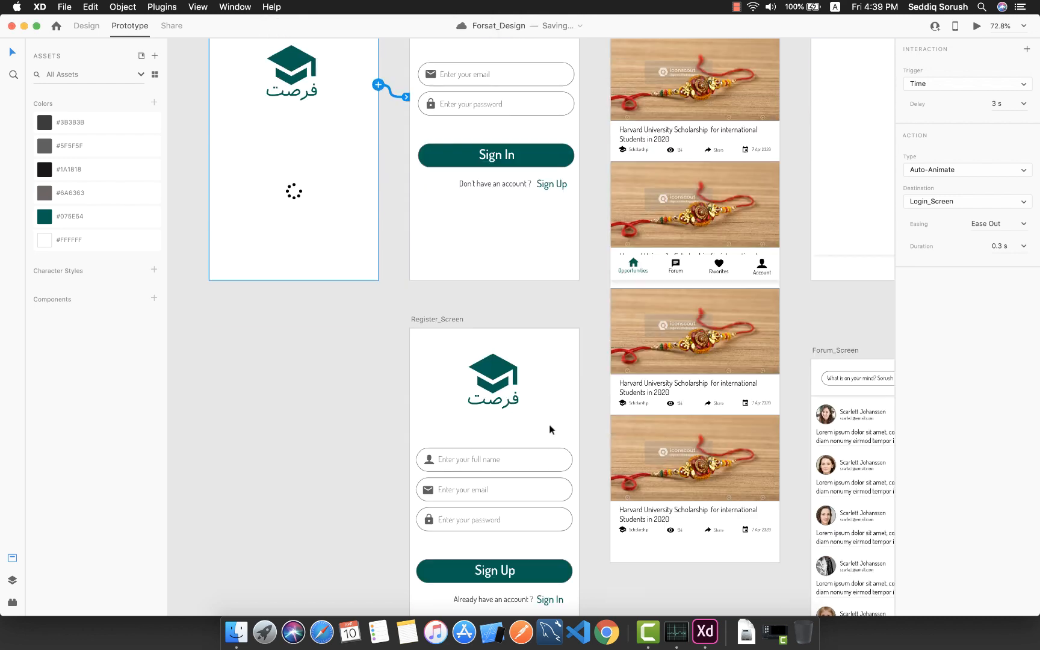
scroll(545, 422, down, 5)
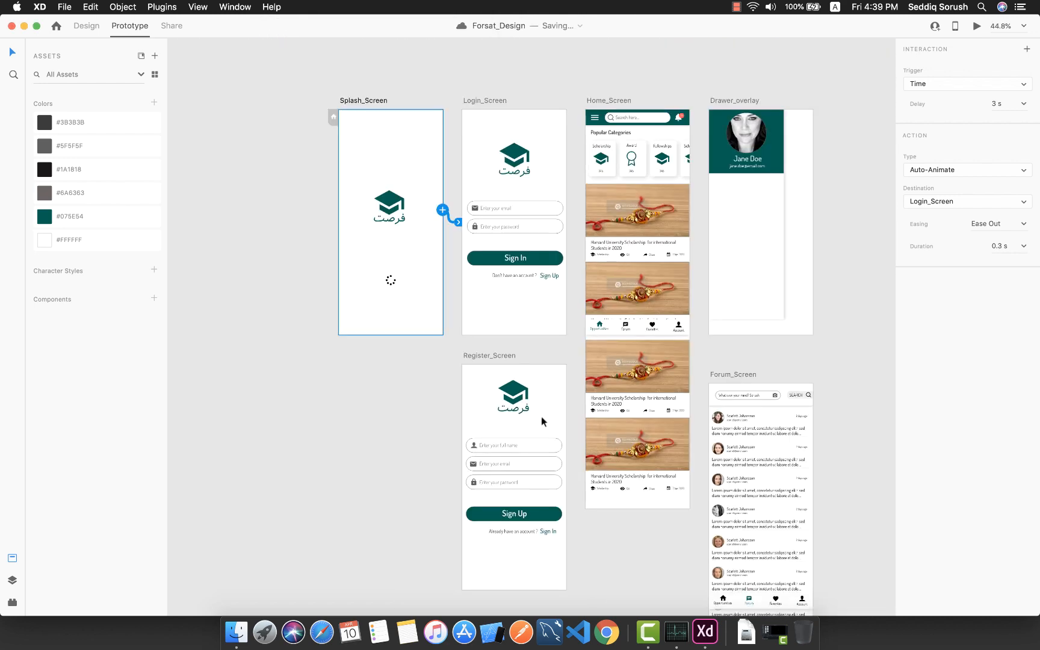
scroll(536, 346, right, 4)
scroll(536, 347, down, 2)
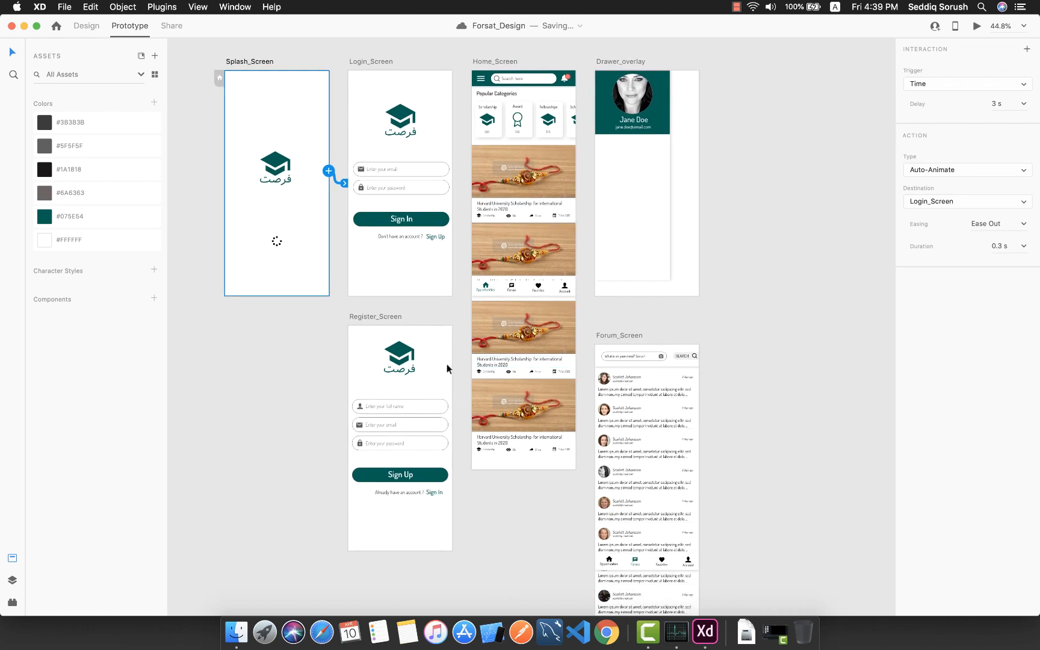
scroll(446, 363, up, 3)
scroll(447, 363, up, 5)
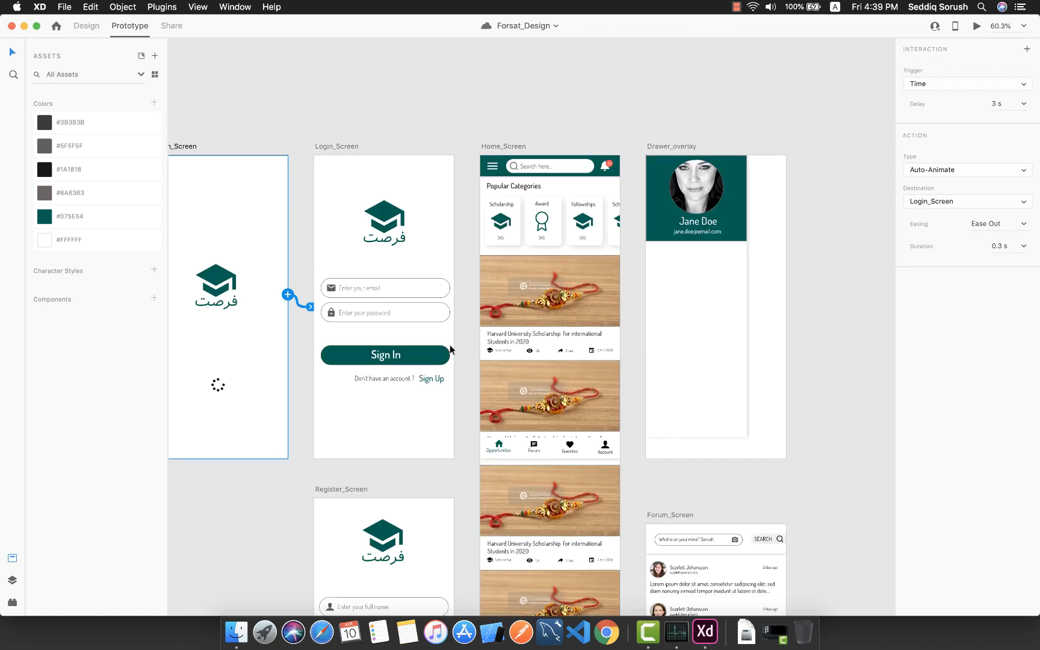
click(688, 267)
click(508, 172)
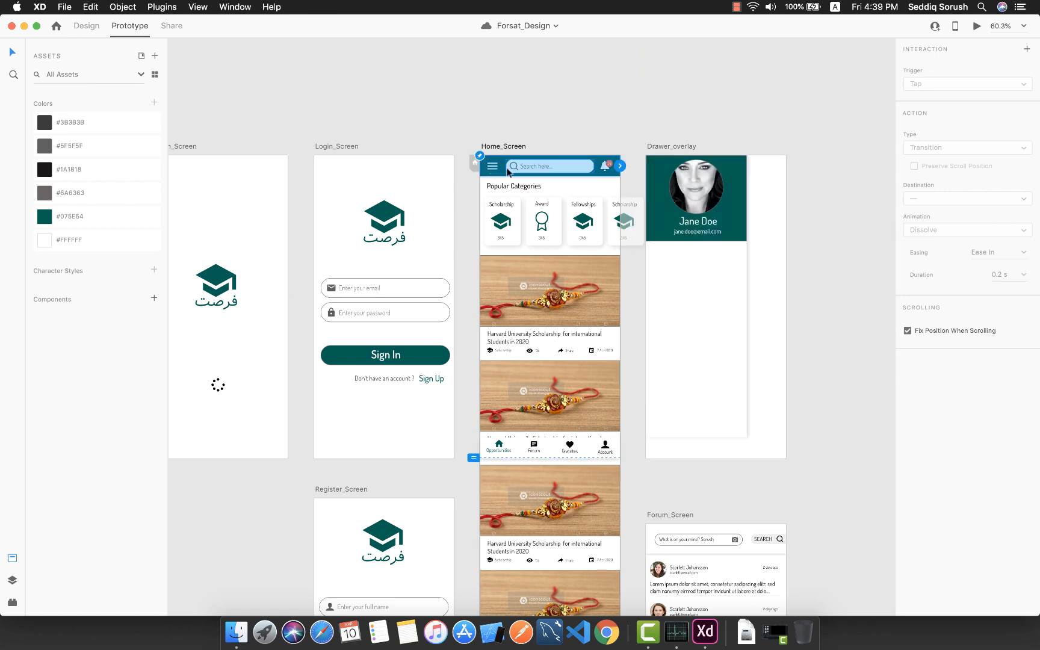
scroll(508, 171, up, 5)
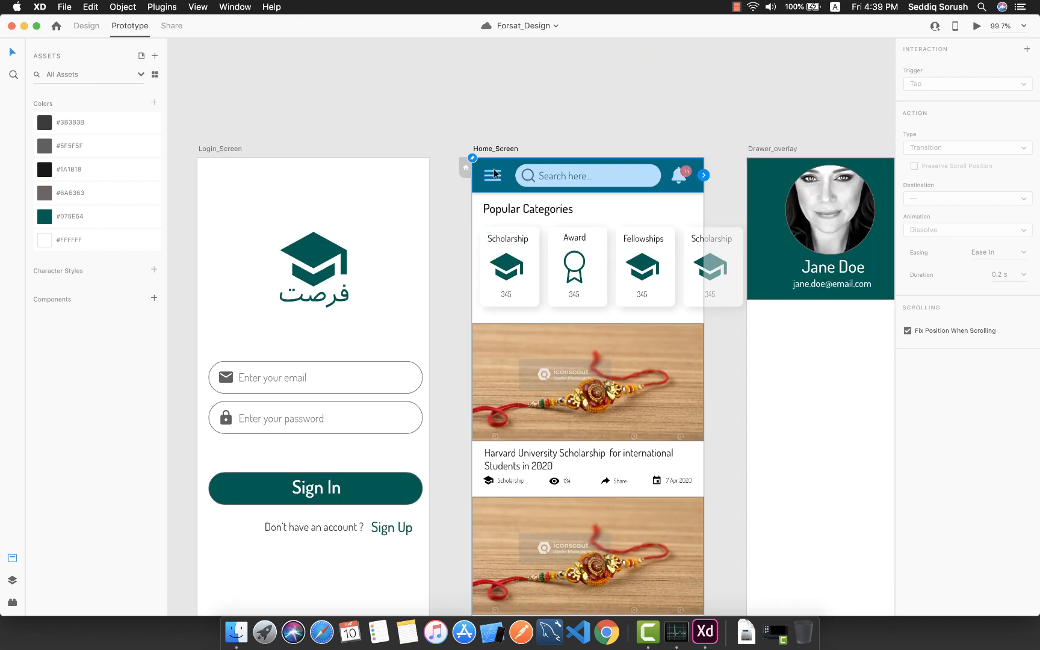
double_click(493, 170)
scroll(523, 184, right, 4)
scroll(522, 184, down, 2)
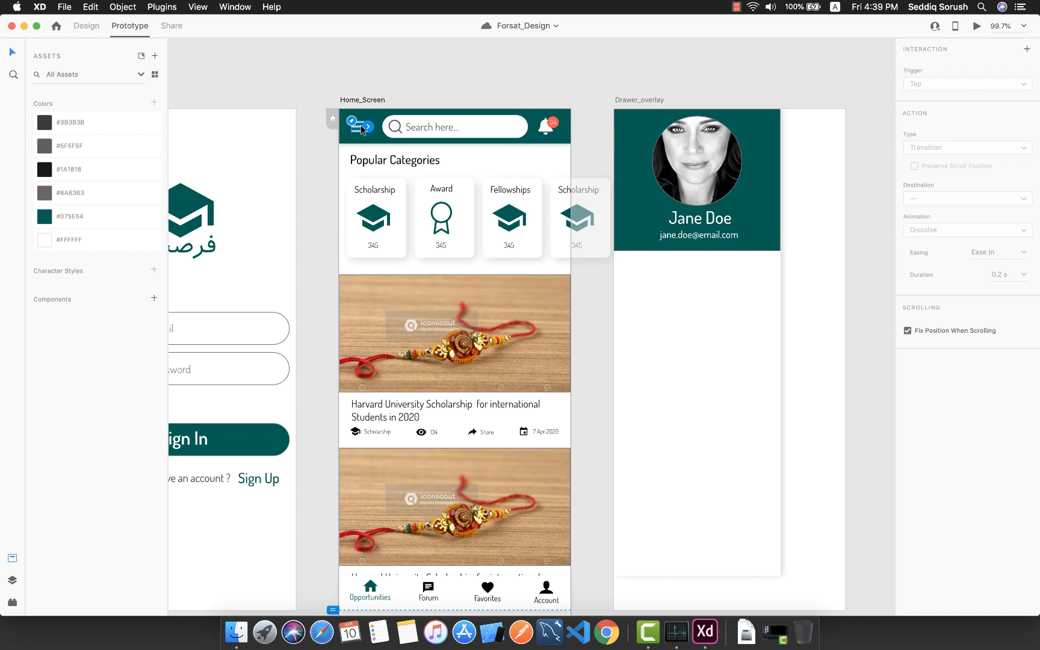
drag(370, 129, 683, 235)
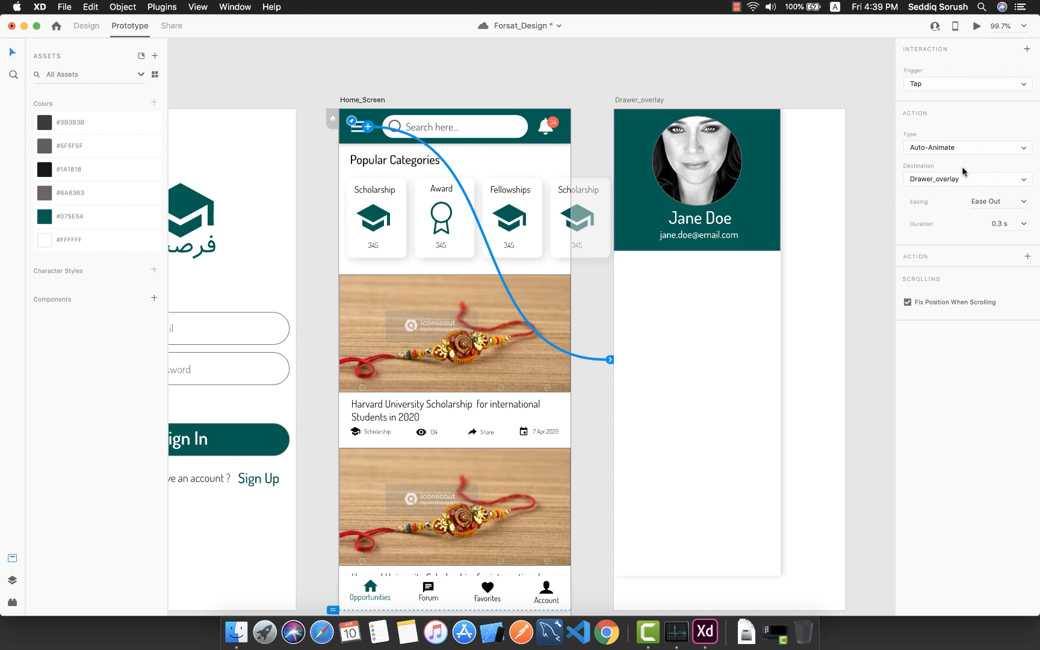
click(960, 143)
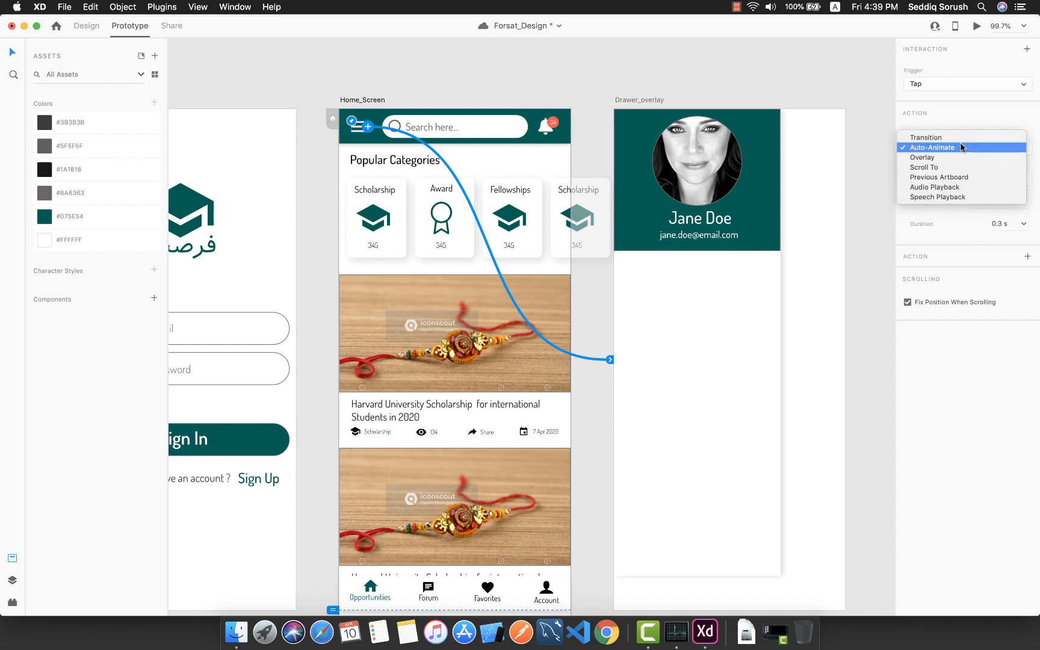
click(930, 158)
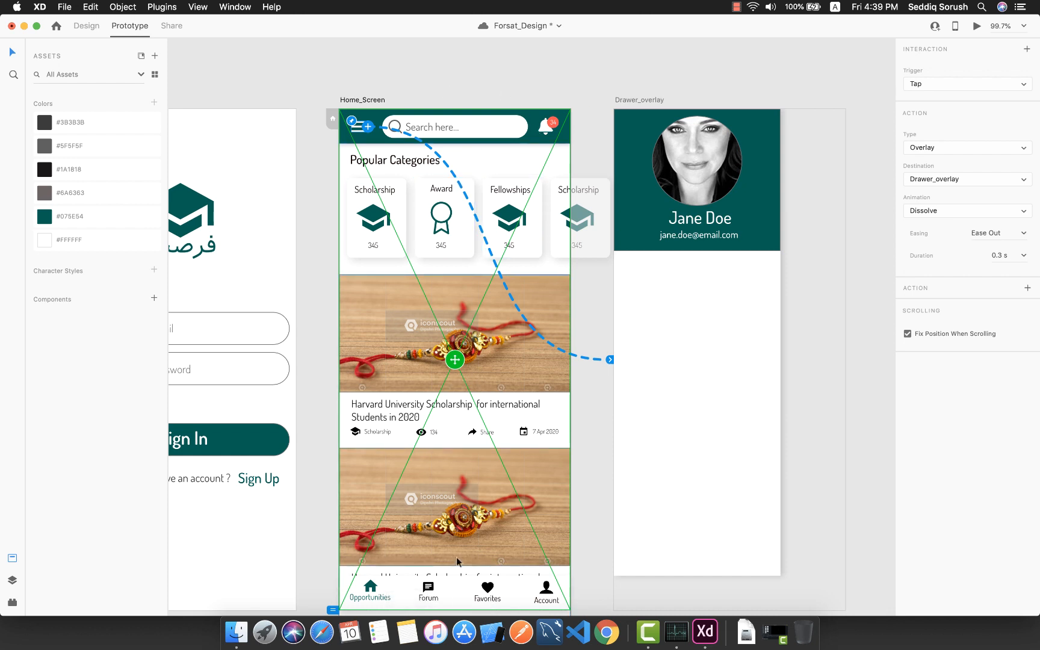
Step: Preview Home_Screen and test opening and dismissing the drawer overlay several times, then close the preview
click(977, 27)
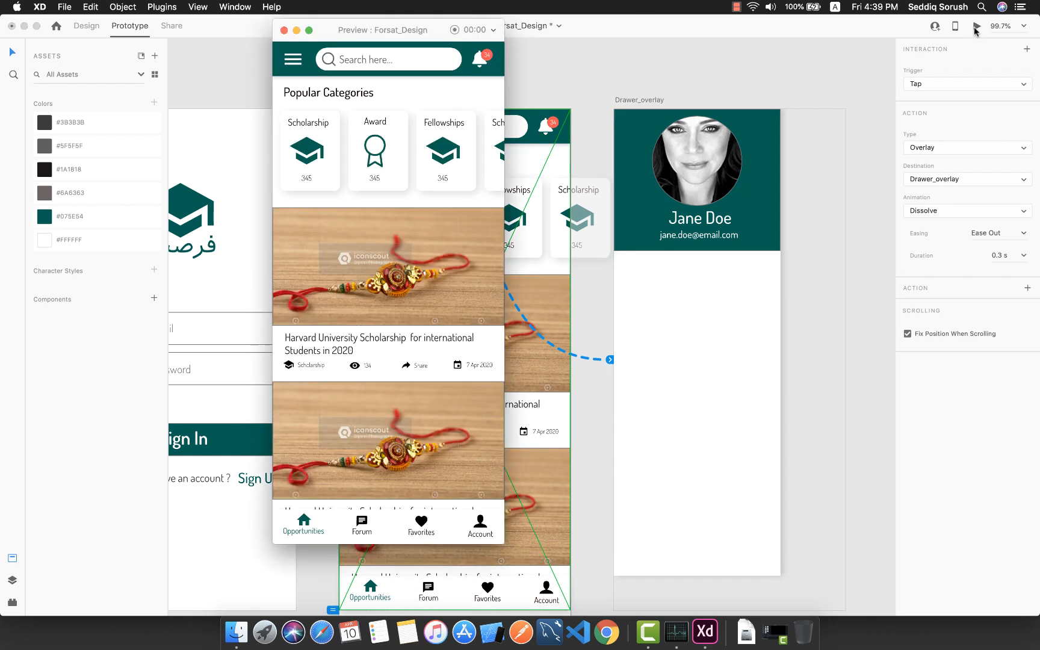
click(294, 64)
click(475, 94)
click(296, 65)
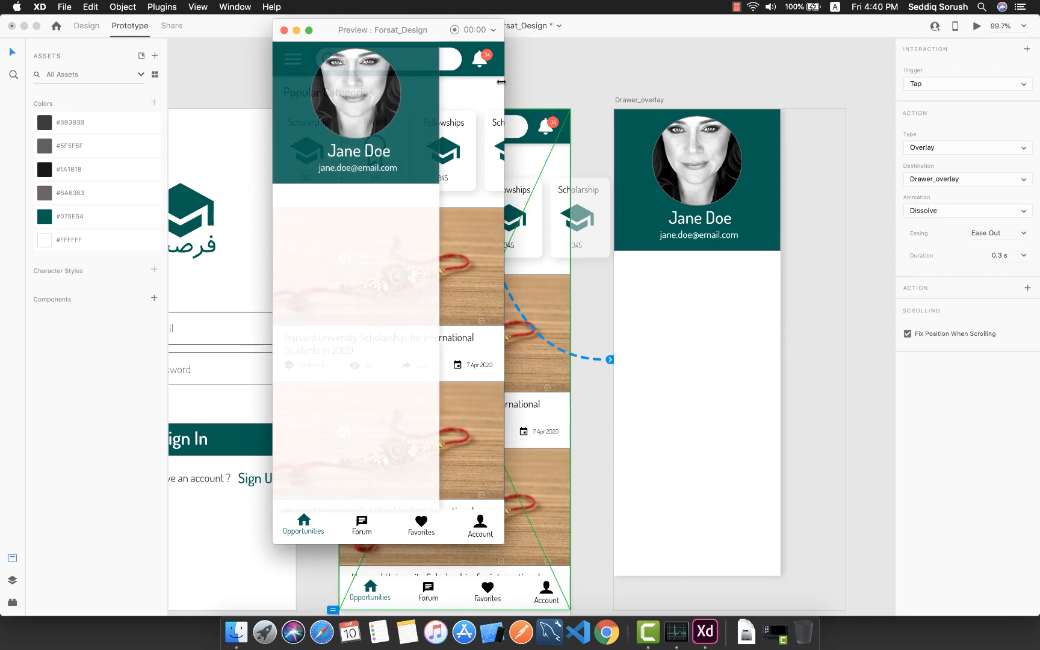
click(472, 89)
click(292, 61)
click(452, 95)
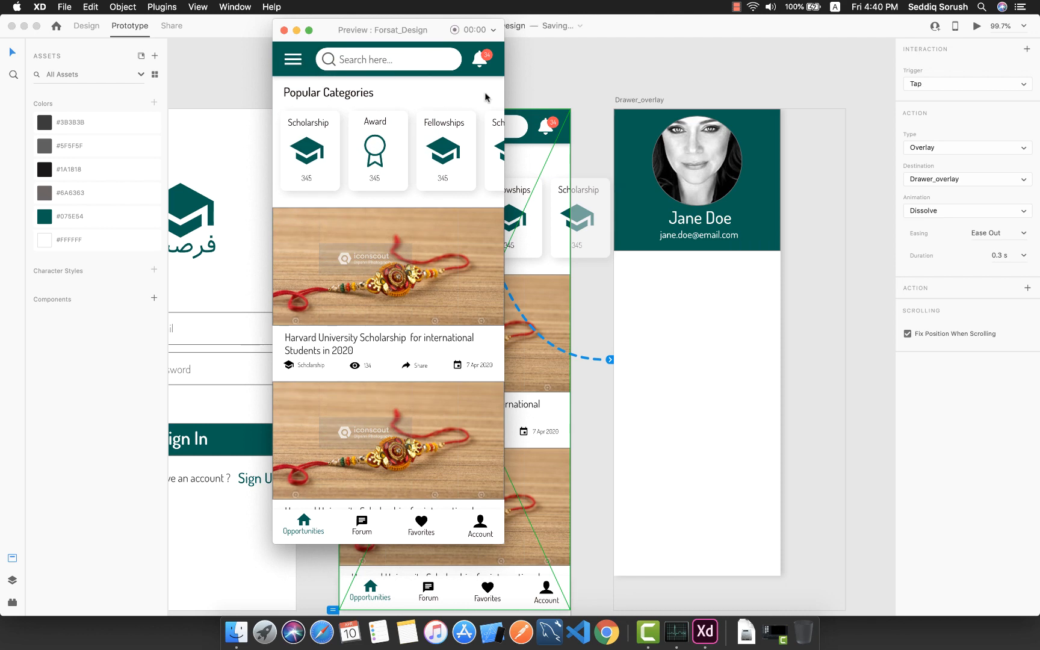
click(294, 60)
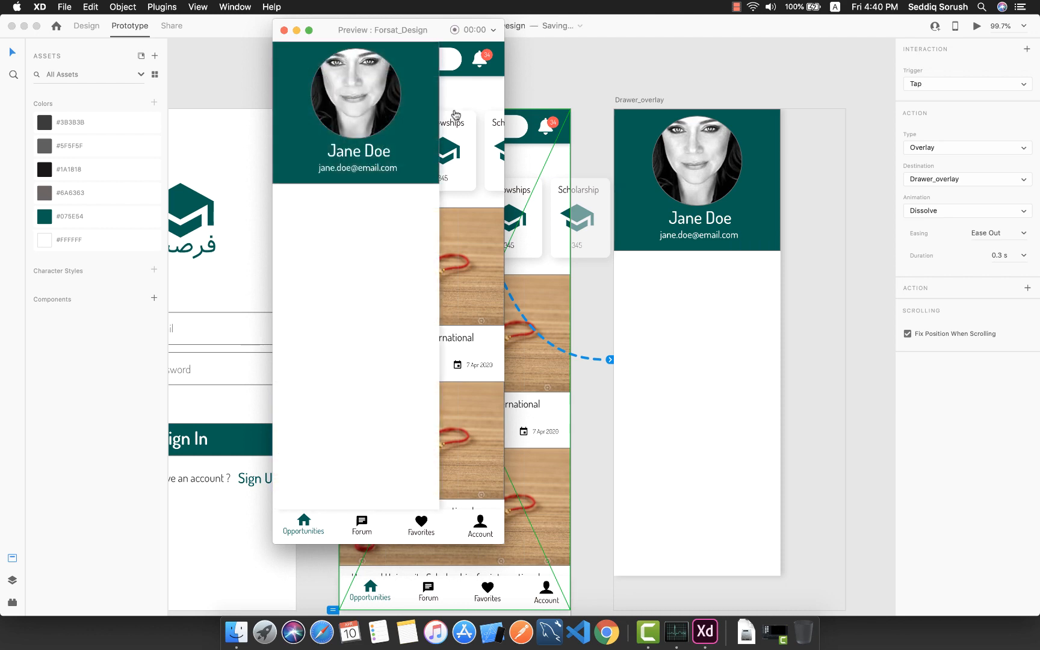
click(382, 227)
click(294, 60)
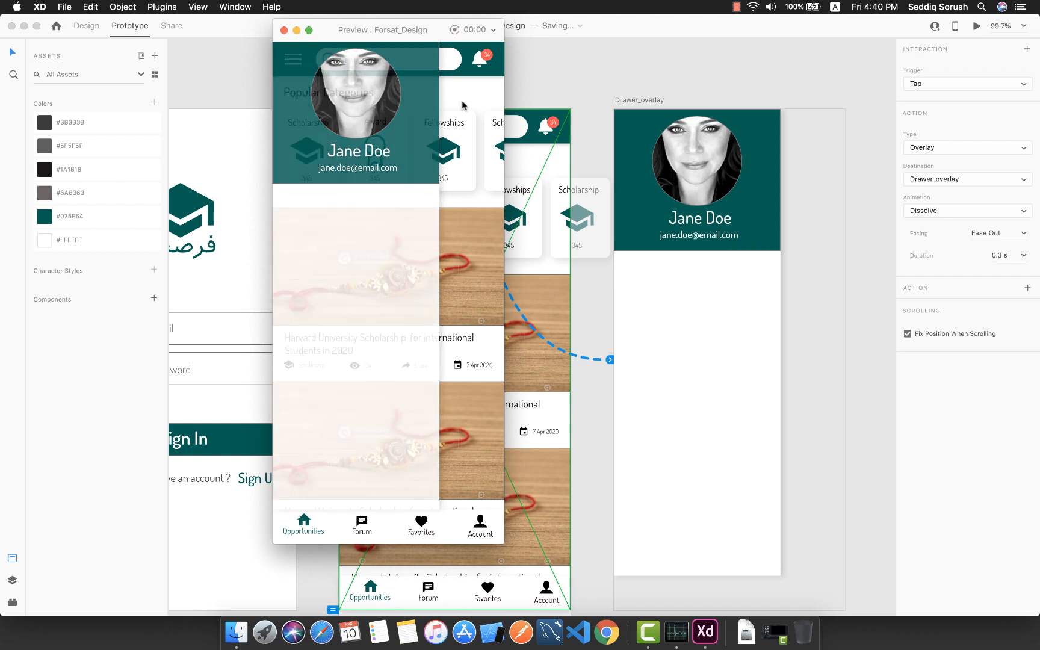
click(453, 109)
scroll(430, 258, down, 2)
scroll(431, 258, up, 2)
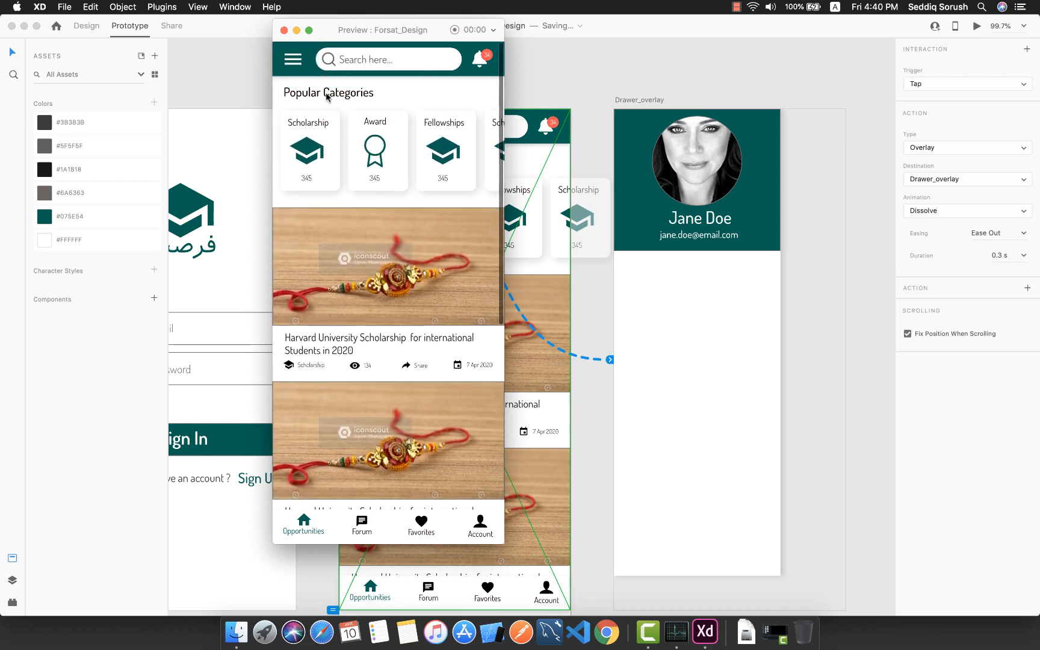
click(285, 30)
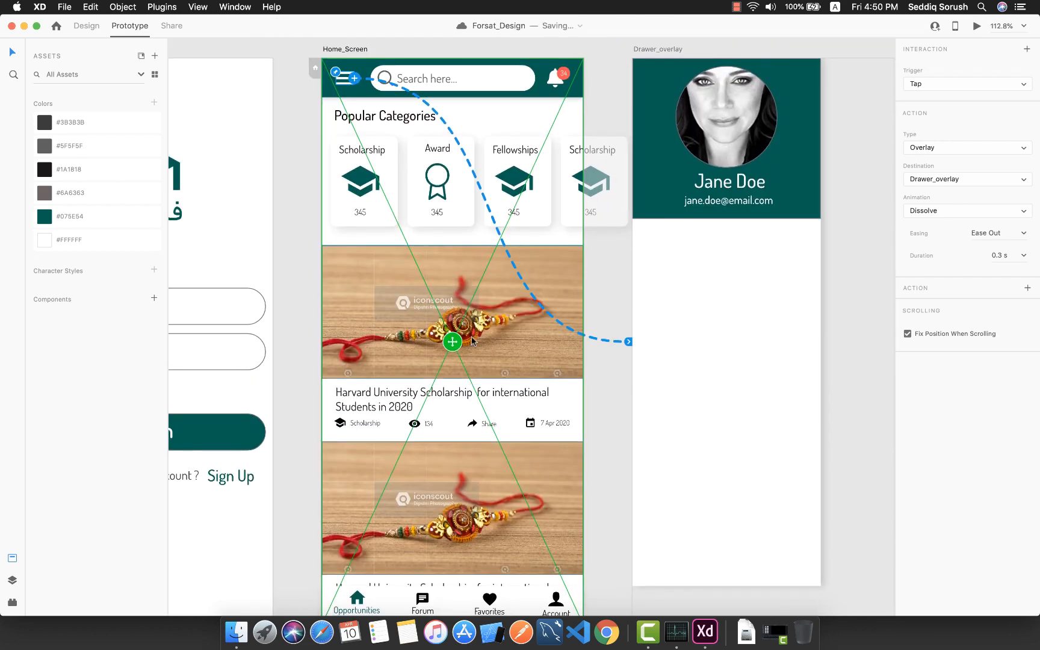
scroll(453, 338, down, 1)
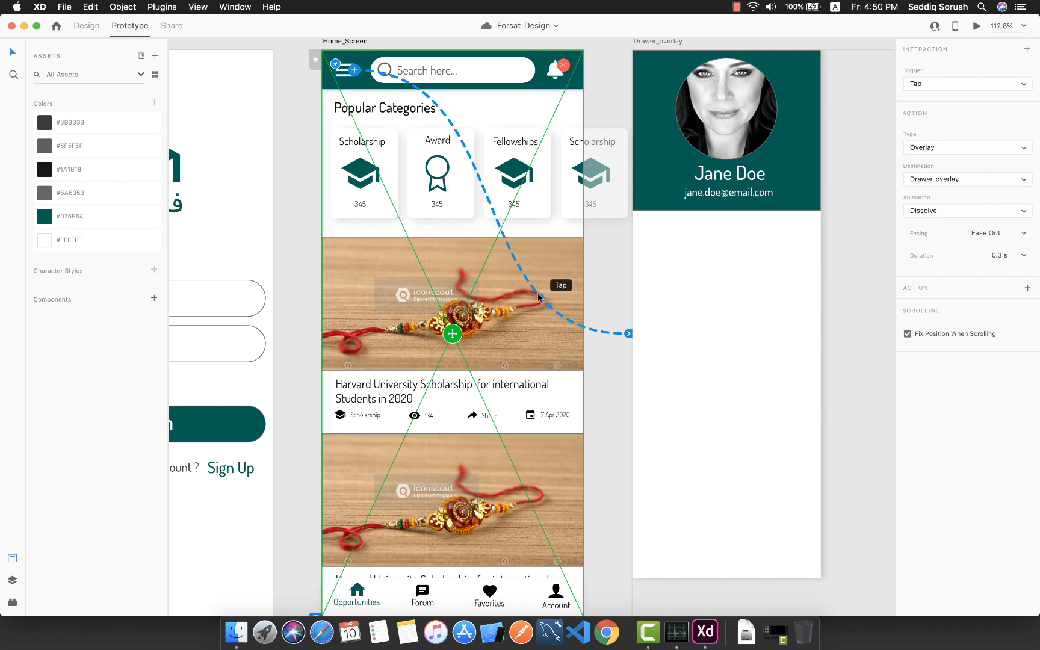
scroll(309, 456, down, 1)
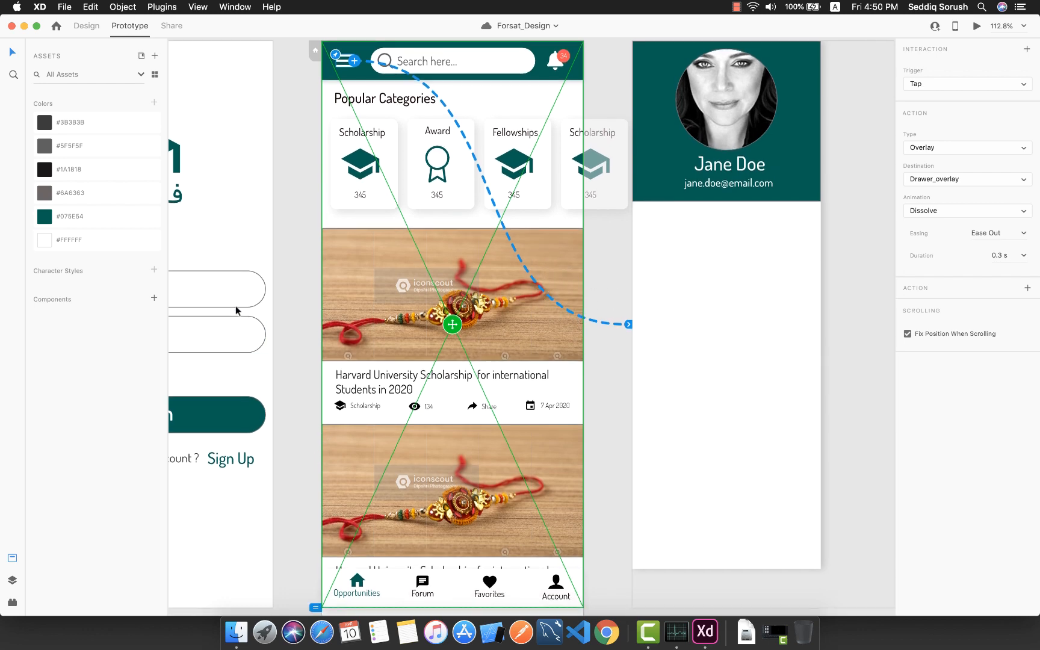
click(229, 223)
scroll(315, 295, down, 5)
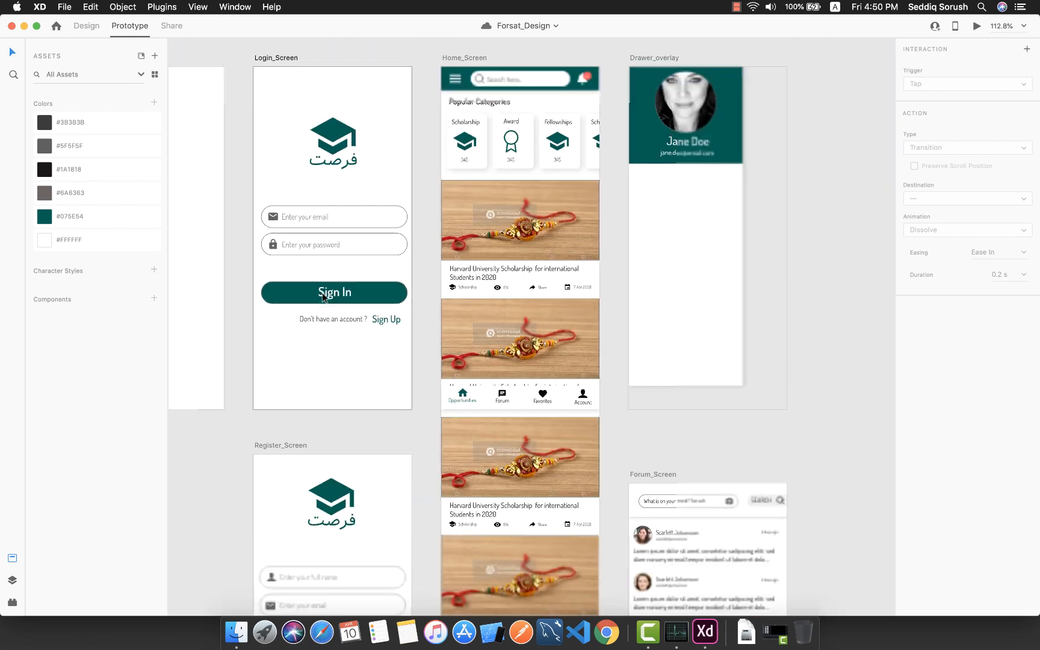
scroll(323, 296, up, 5)
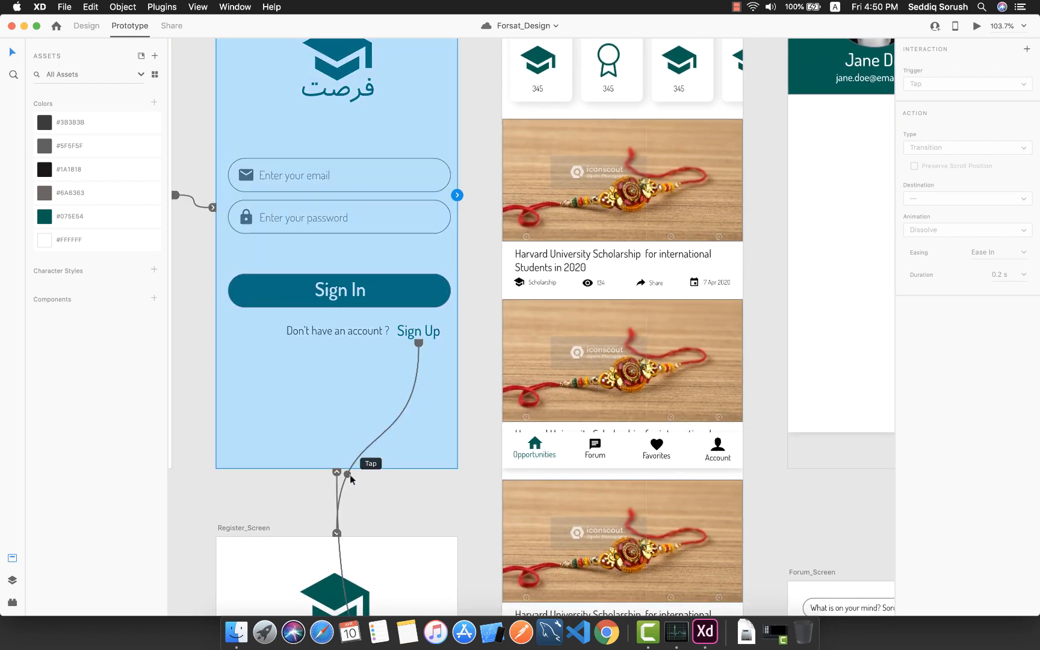
drag(349, 474, 374, 434)
Step: Link the Forum icon in Home_Screen's navigation bar to Forum_Screen with a tap-triggered Overlay action
scroll(478, 353, right, 5)
scroll(477, 353, down, 3)
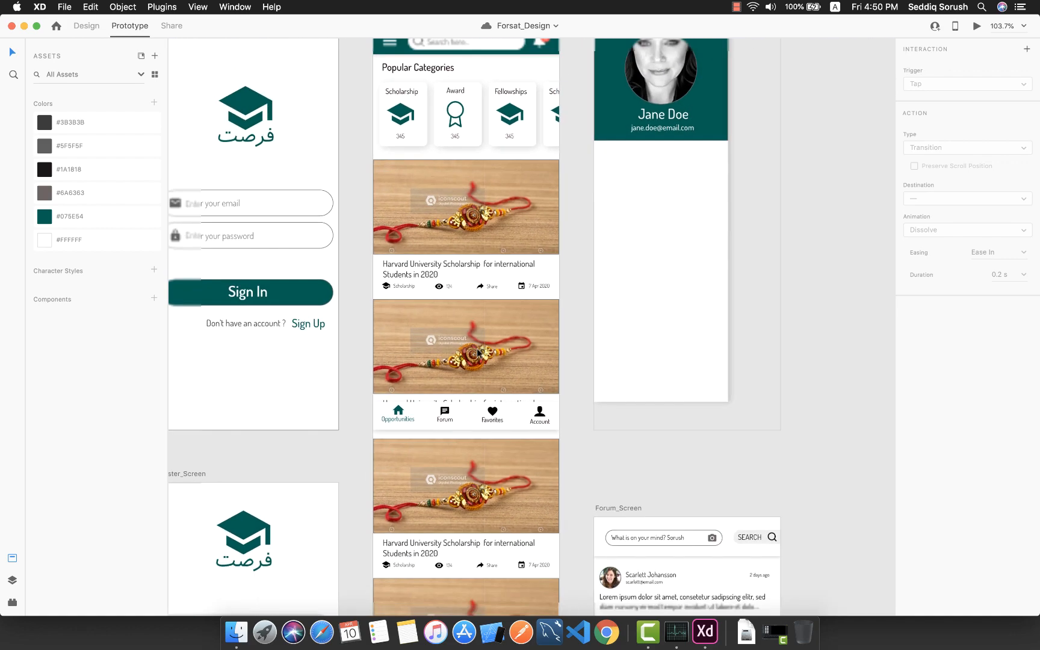
scroll(477, 353, up, 3)
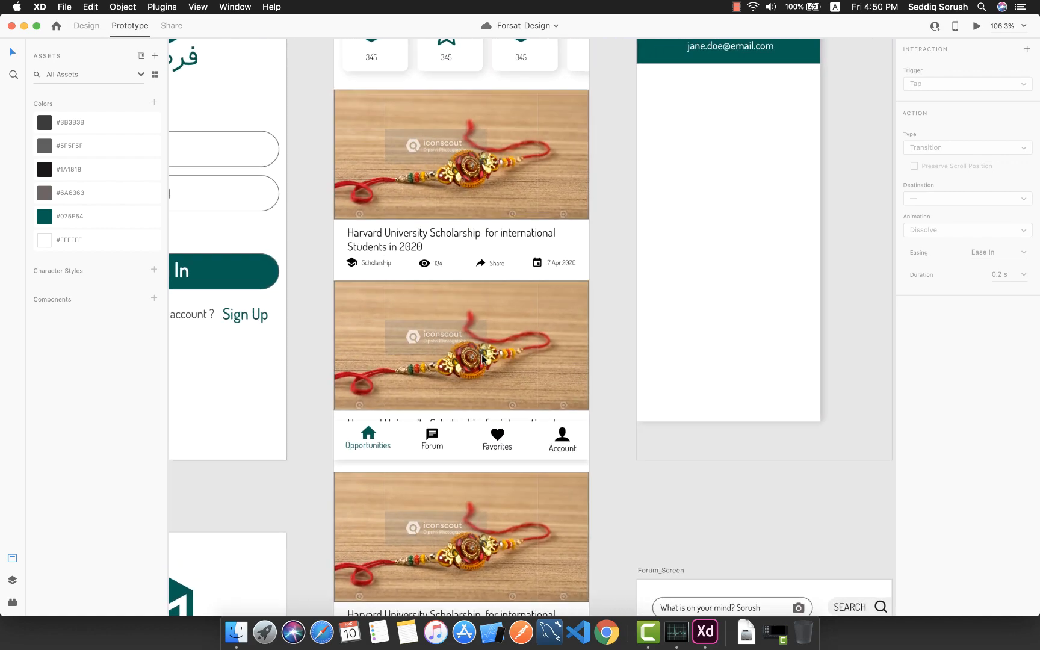
scroll(470, 450, up, 2)
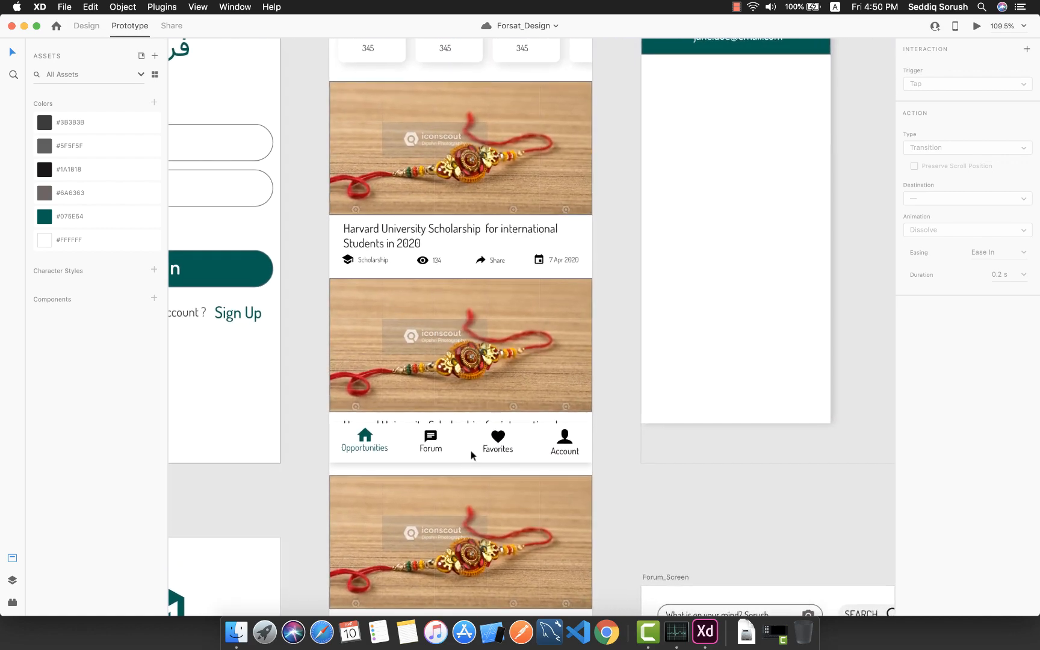
click(432, 439)
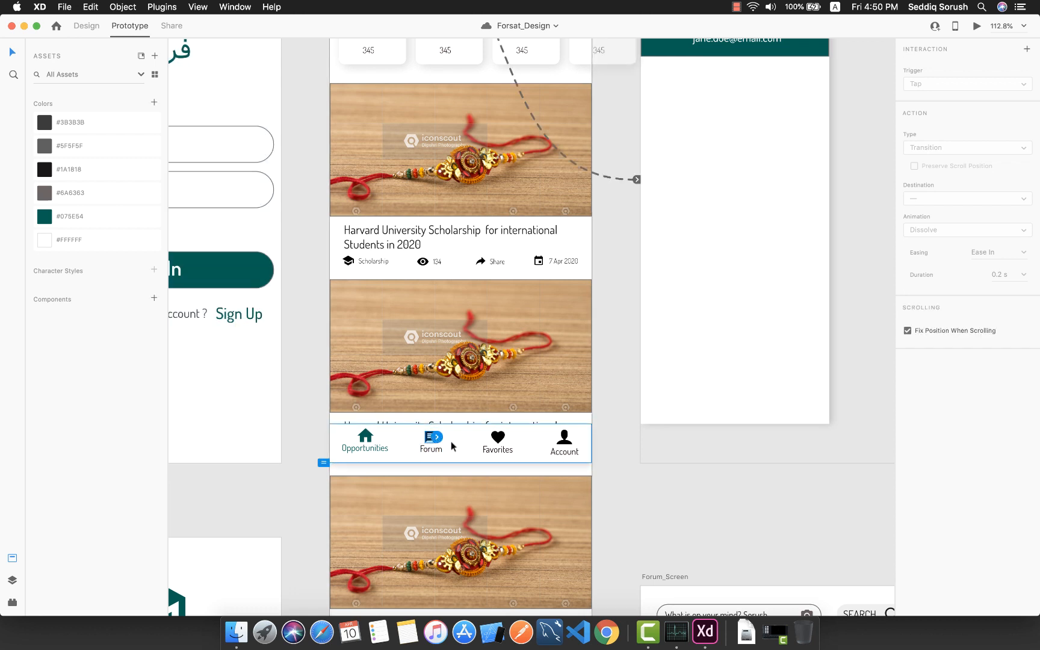
scroll(701, 545, down, 1)
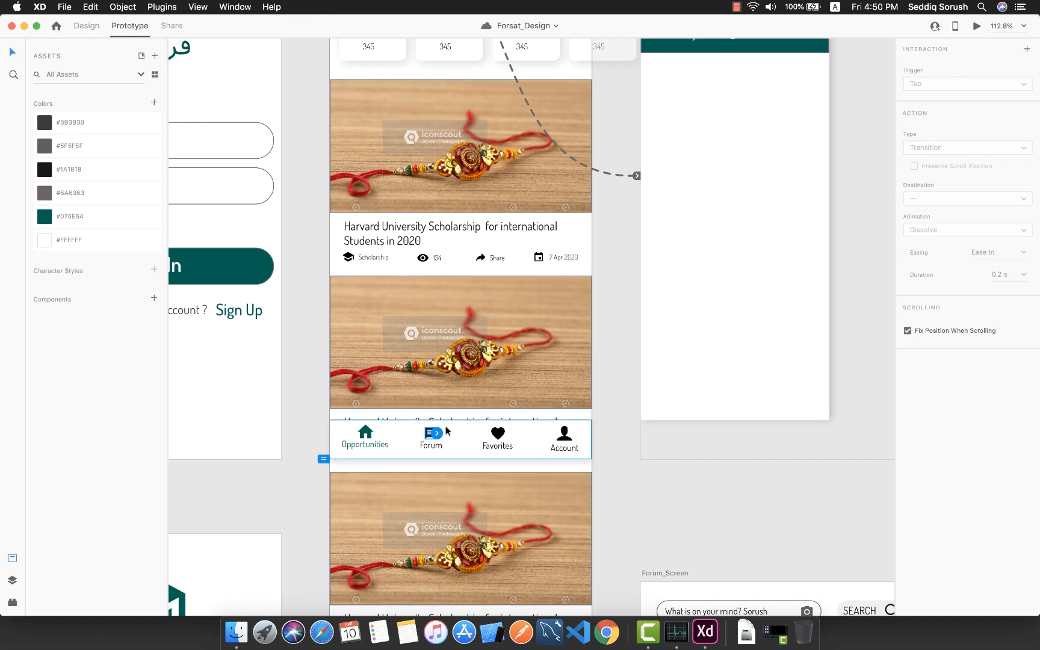
drag(437, 433, 687, 592)
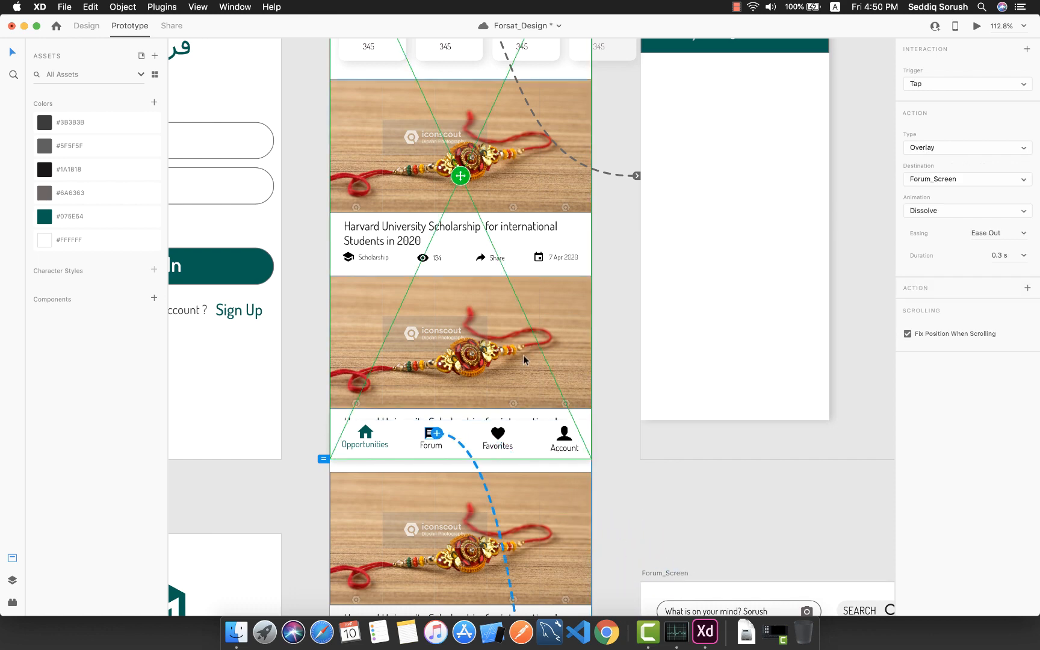
Step: Preview Home_Screen, open the forum from the navigation bar, scroll through its posts and dismiss the overlay
scroll(524, 360, down, 10)
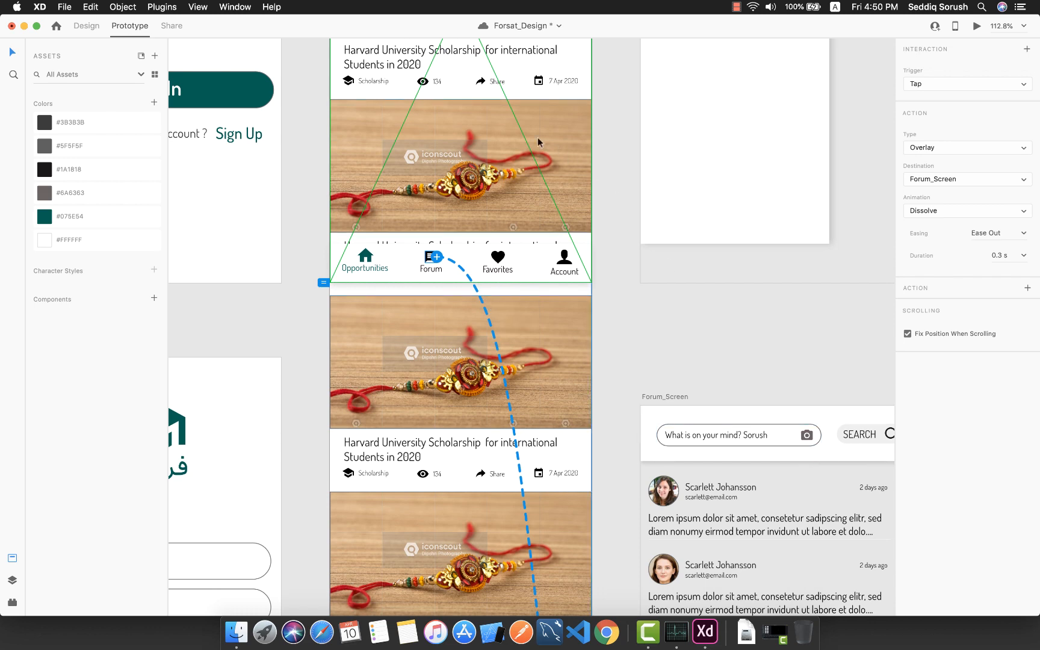
click(976, 26)
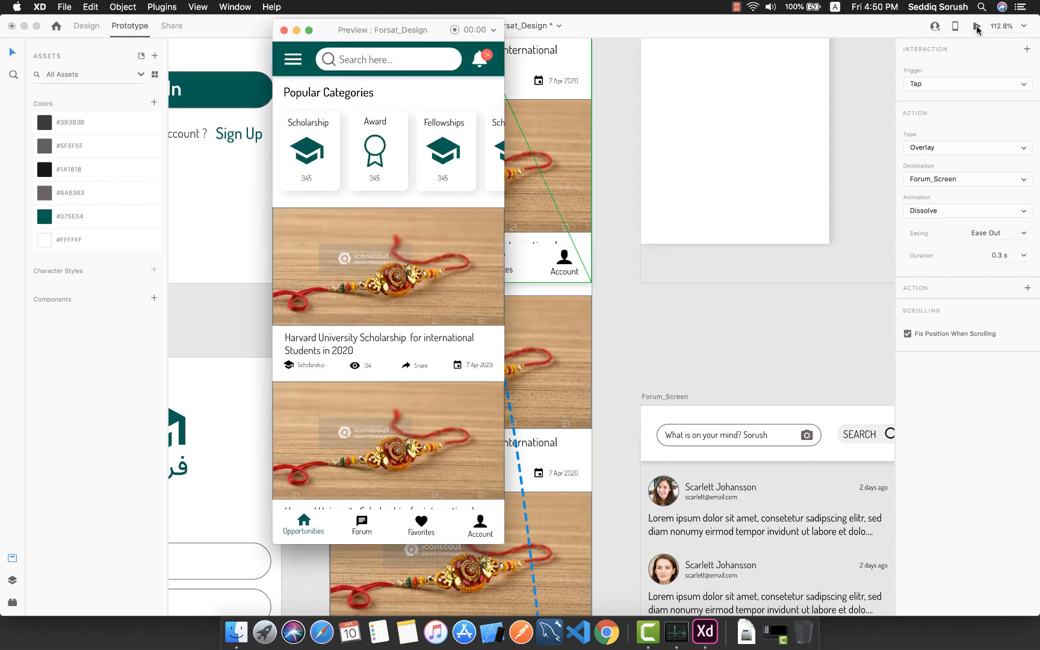
click(362, 529)
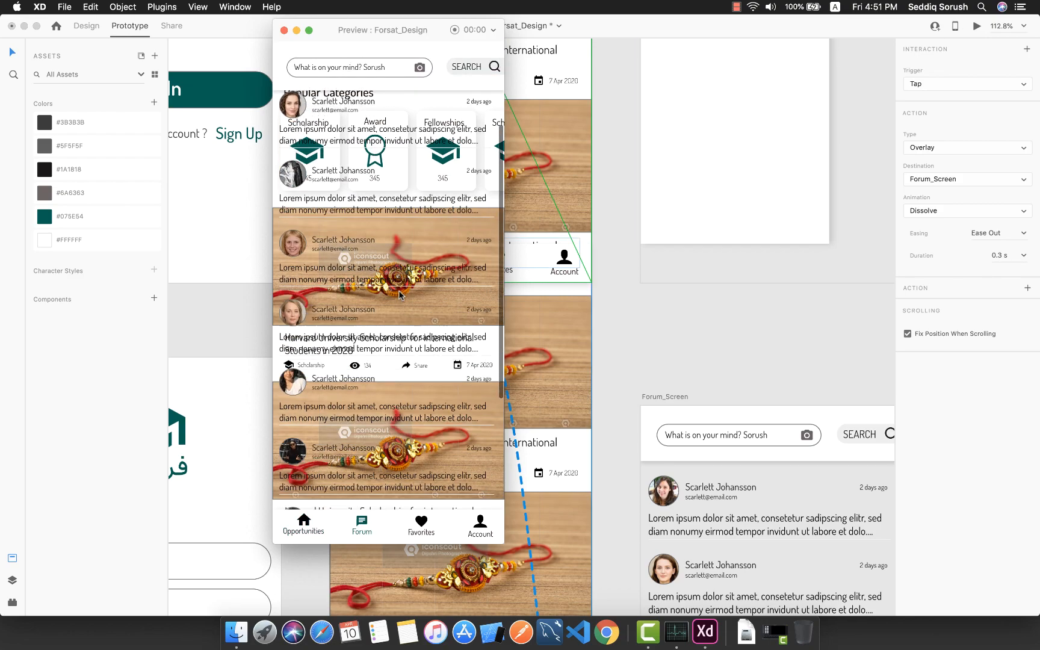
scroll(402, 296, down, 3)
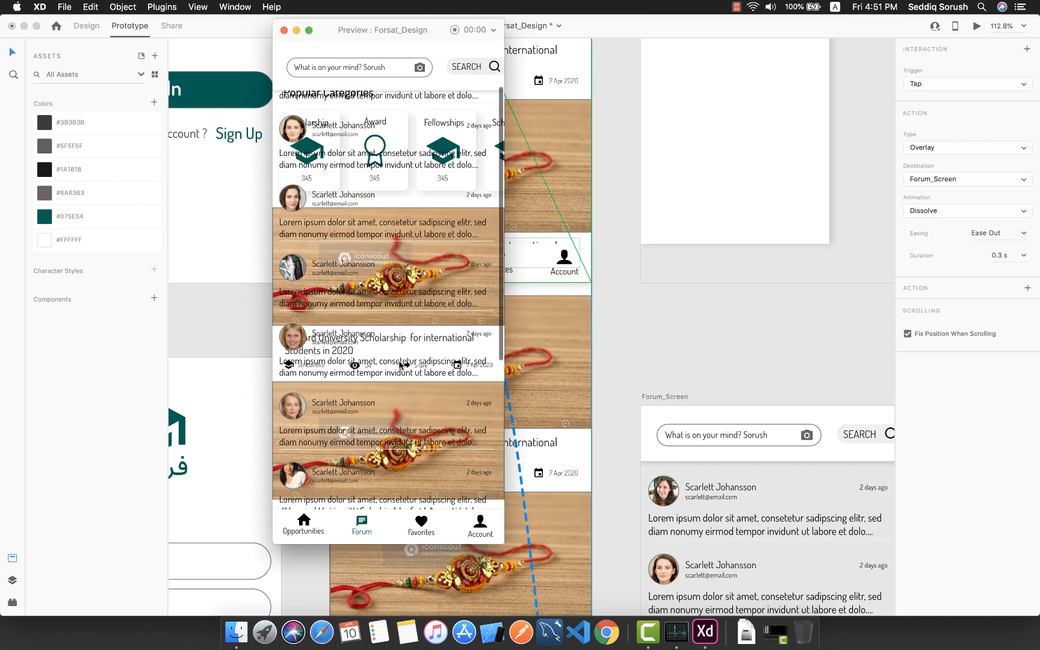
scroll(399, 241, up, 4)
click(399, 201)
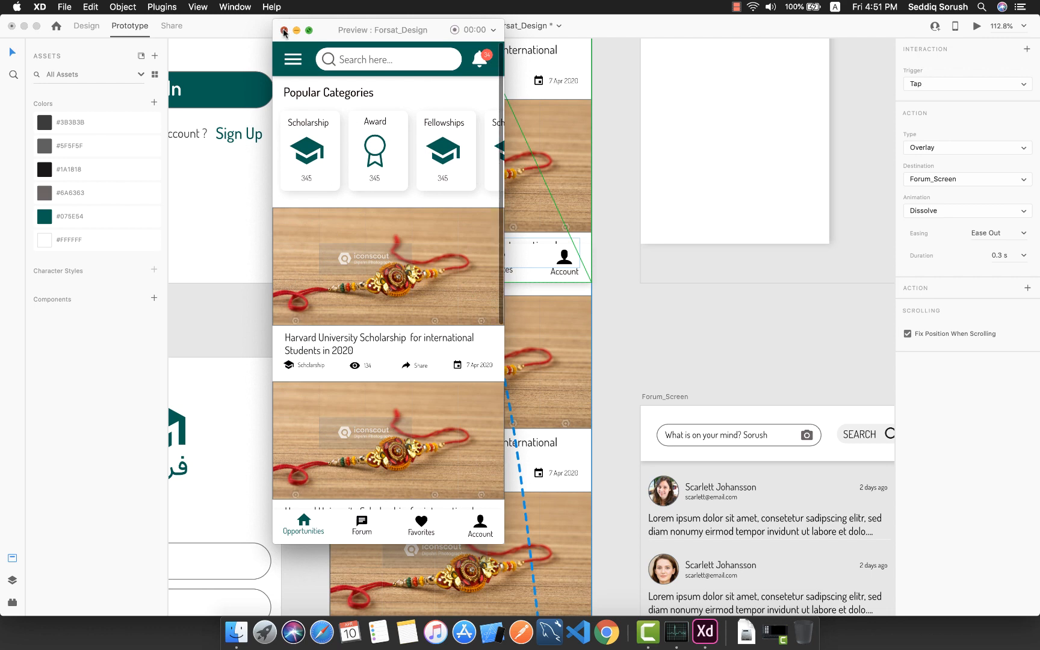
Step: Change the Forum icon's tap action type on Home_Screen to Transition, keeping Forum_Screen as the destination
click(284, 30)
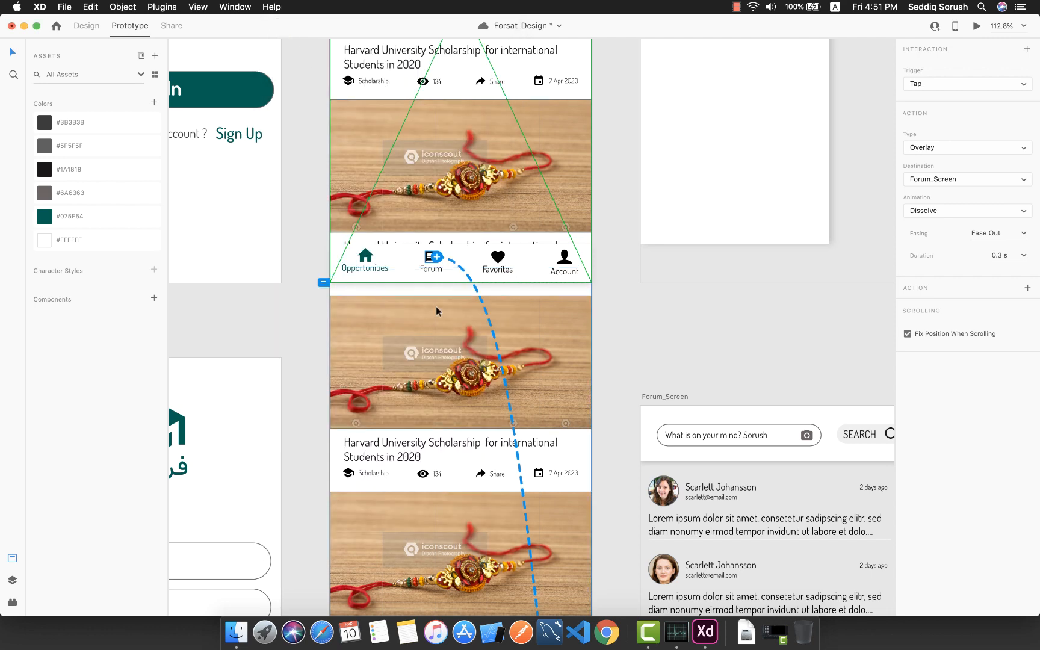
click(947, 147)
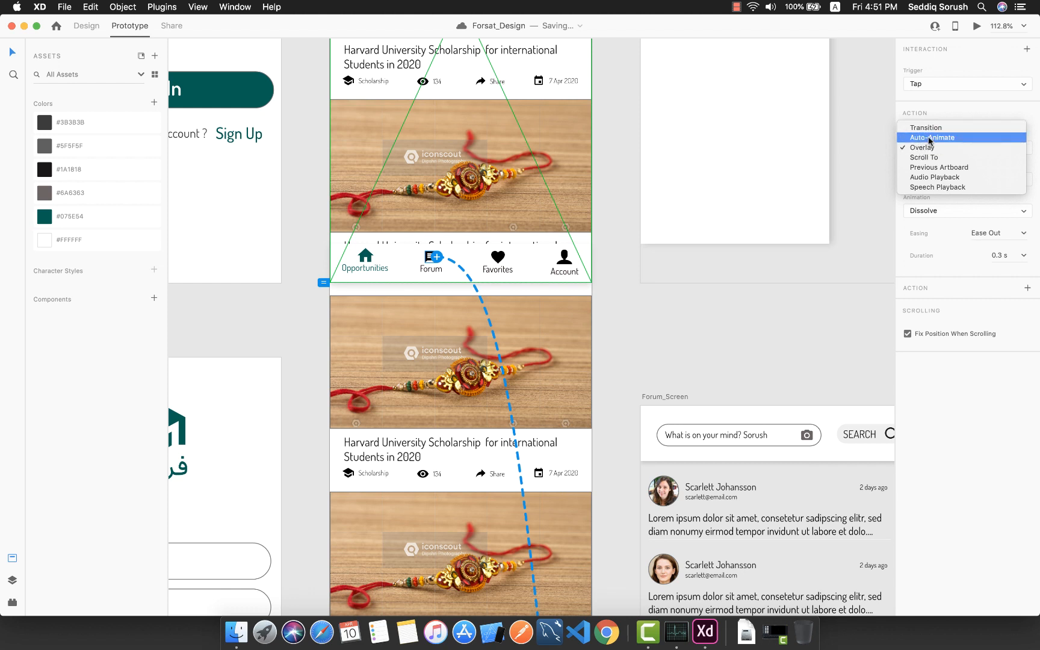
click(926, 128)
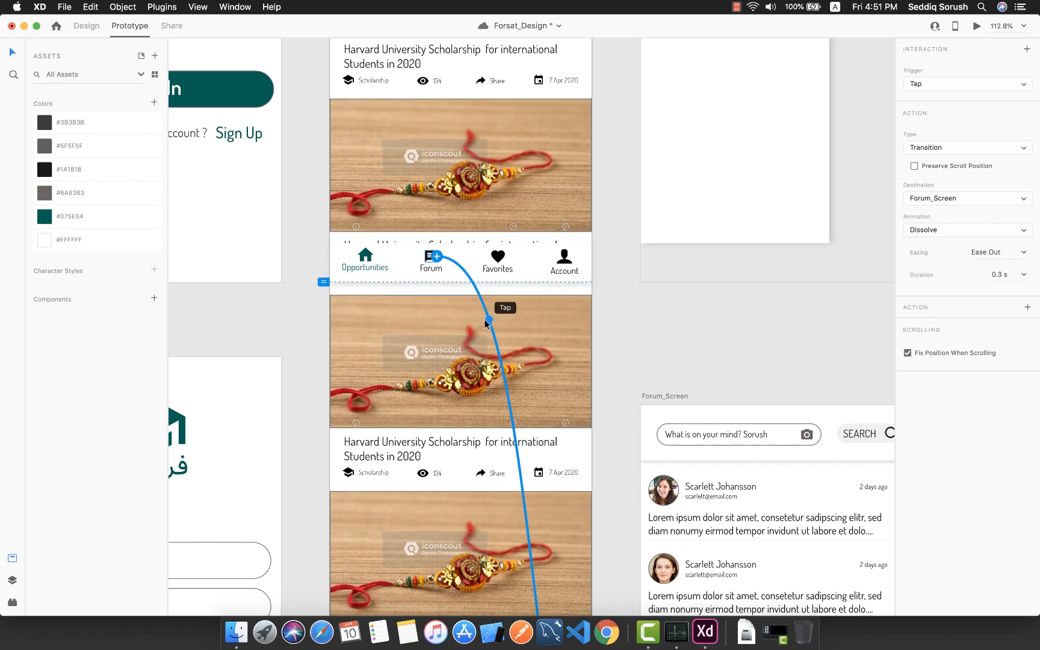
Step: Preview Home_Screen, open the forum from the navigation bar, scroll through its posts and close the preview
click(976, 26)
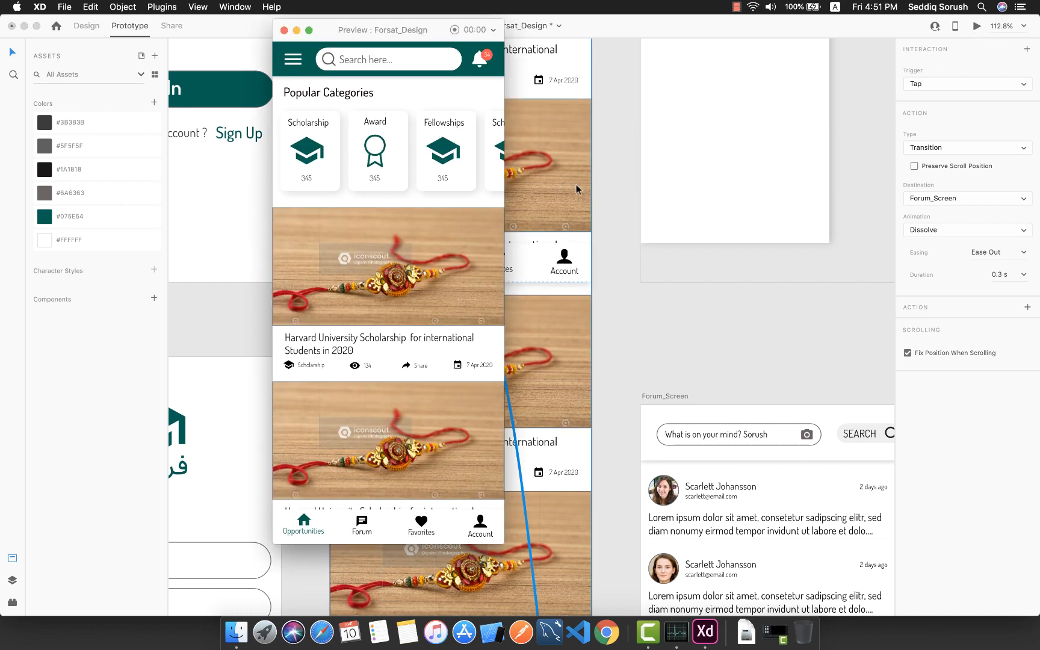
scroll(406, 256, down, 2)
scroll(407, 256, up, 1)
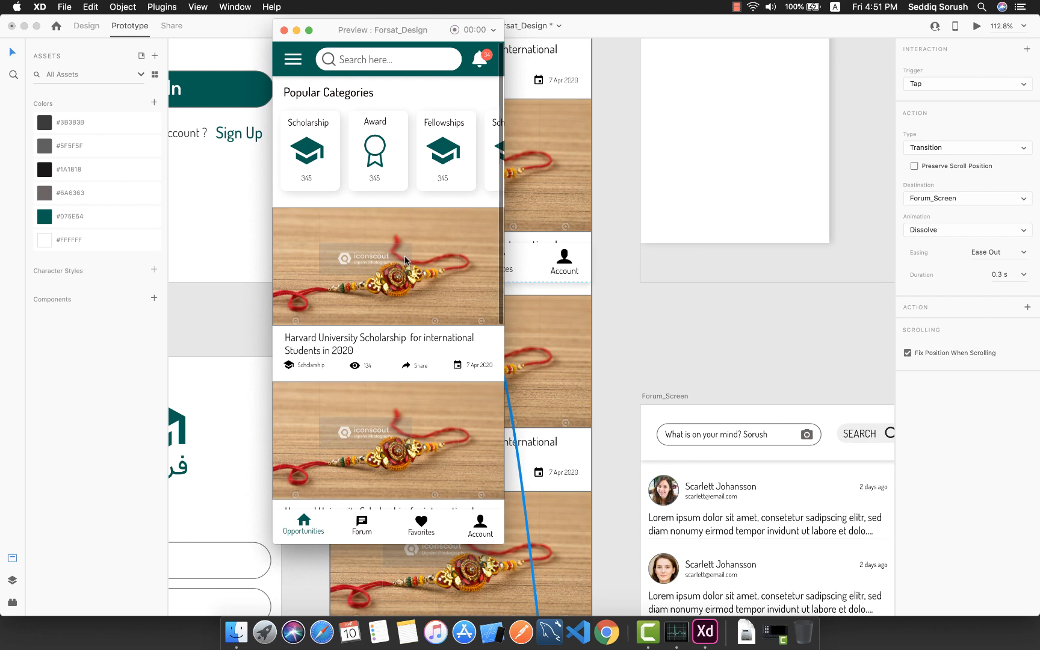
click(361, 523)
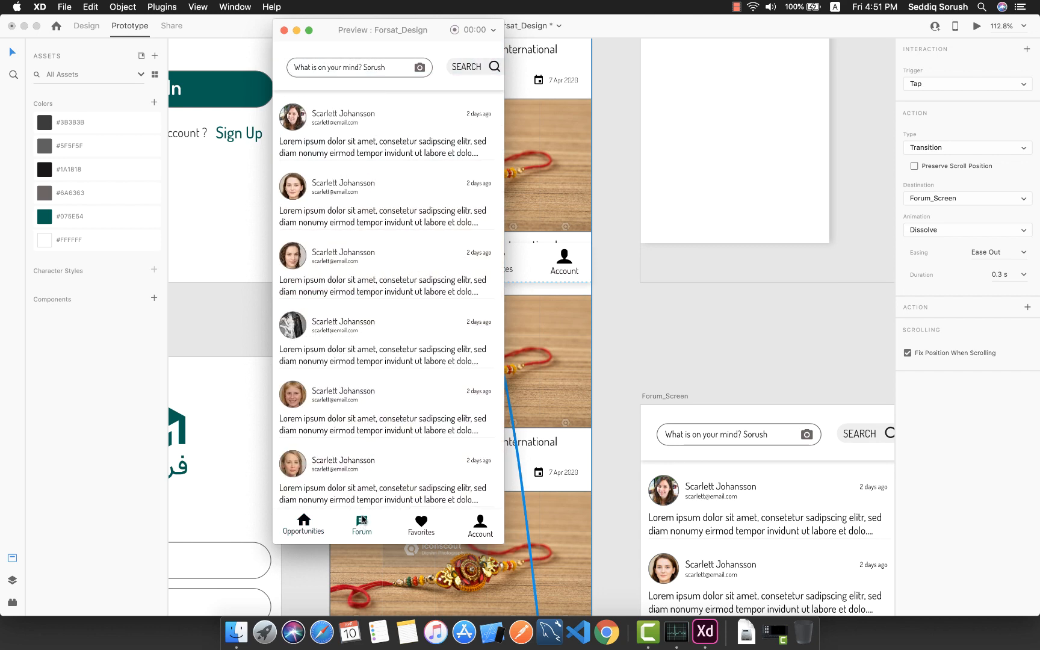
scroll(398, 394, down, 8)
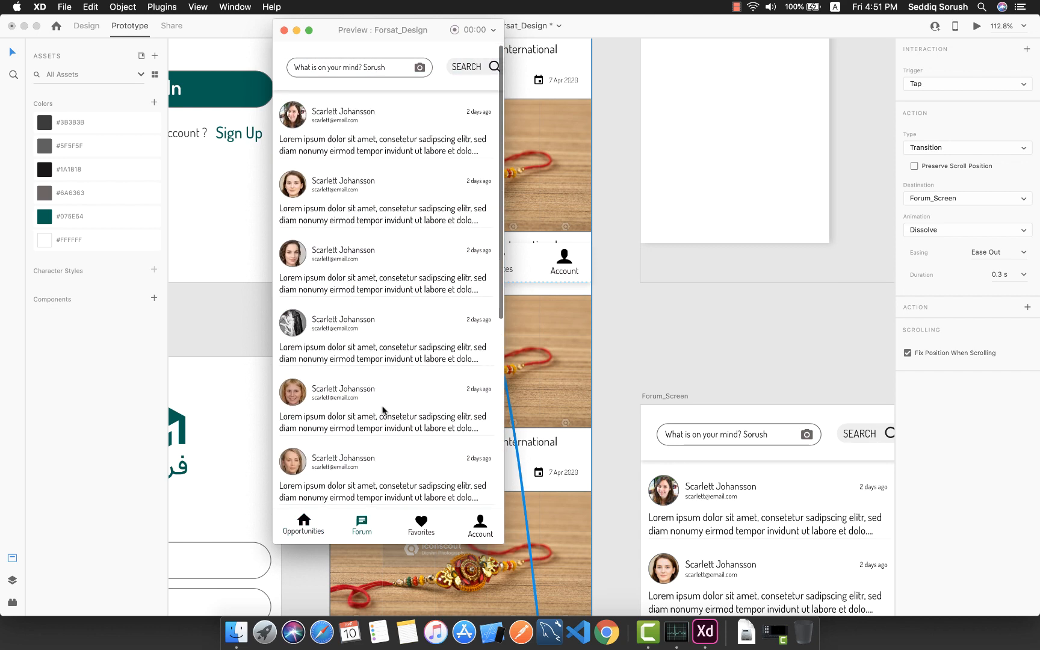
scroll(406, 271, up, 8)
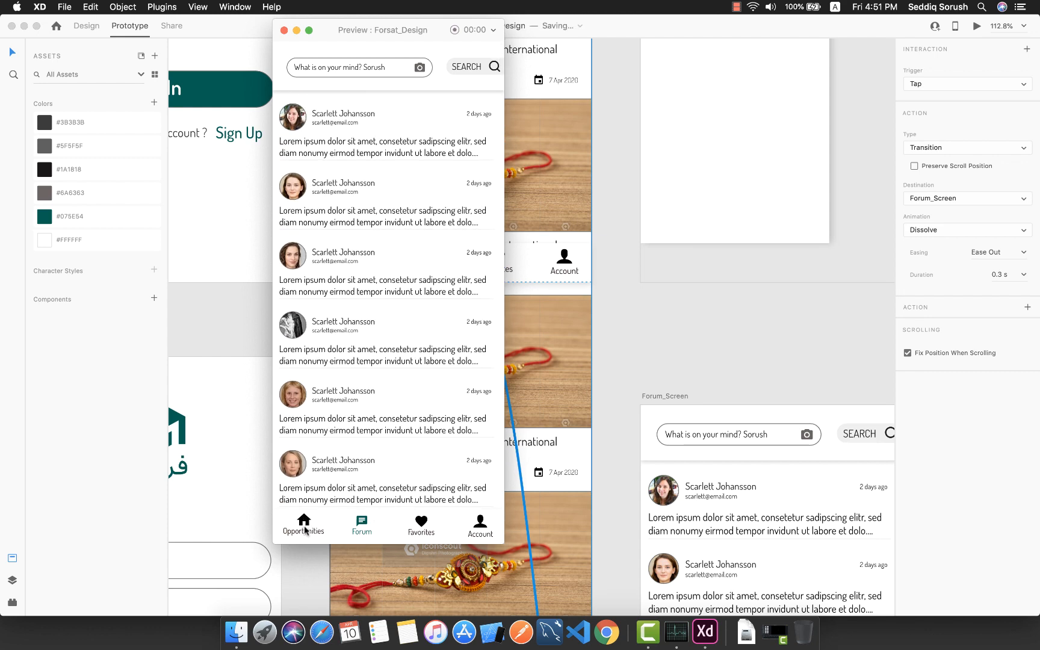
click(284, 30)
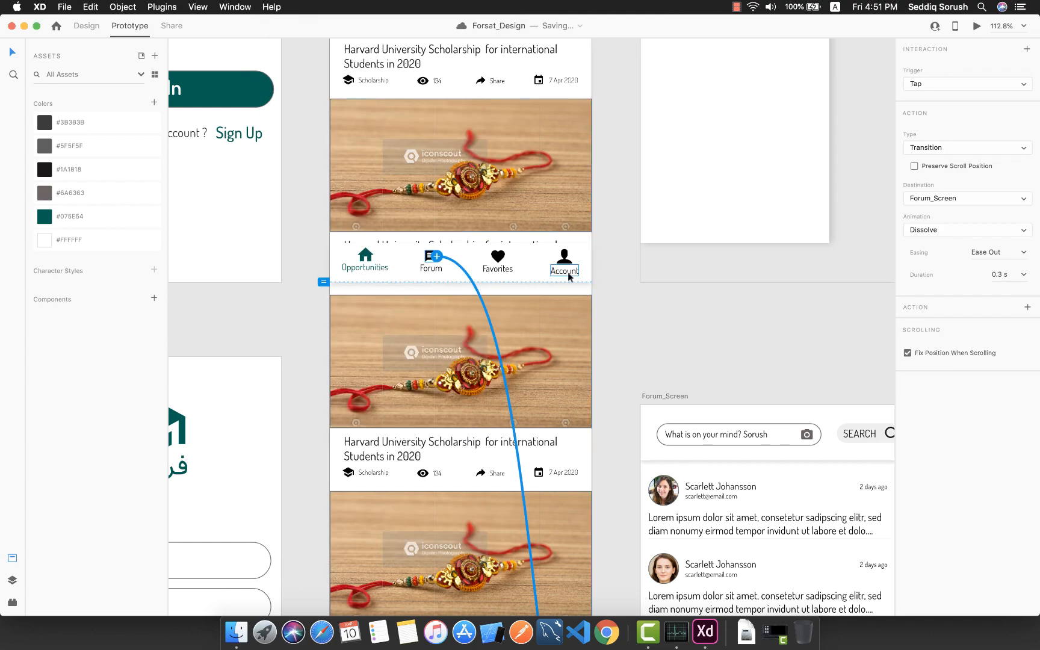
Step: Link the Opportunities label in Forum_Screen's navigation bar to Home_Screen with a tap-triggered Transition
scroll(644, 362, down, 5)
scroll(659, 392, down, 3)
scroll(659, 393, right, 3)
scroll(665, 404, down, 4)
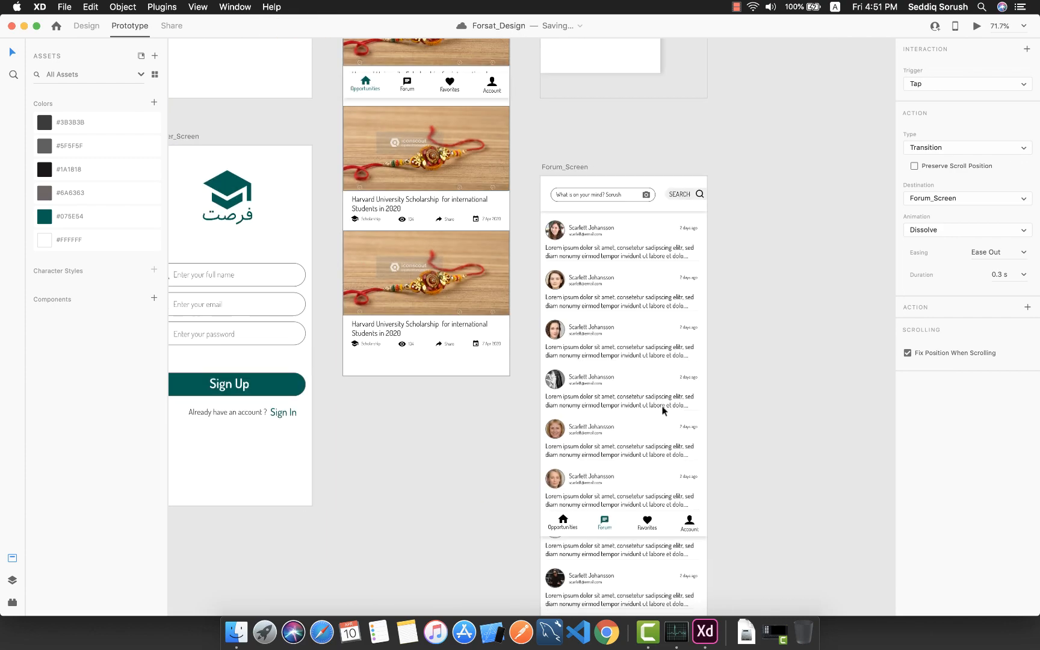
scroll(662, 415, left, 1)
click(614, 540)
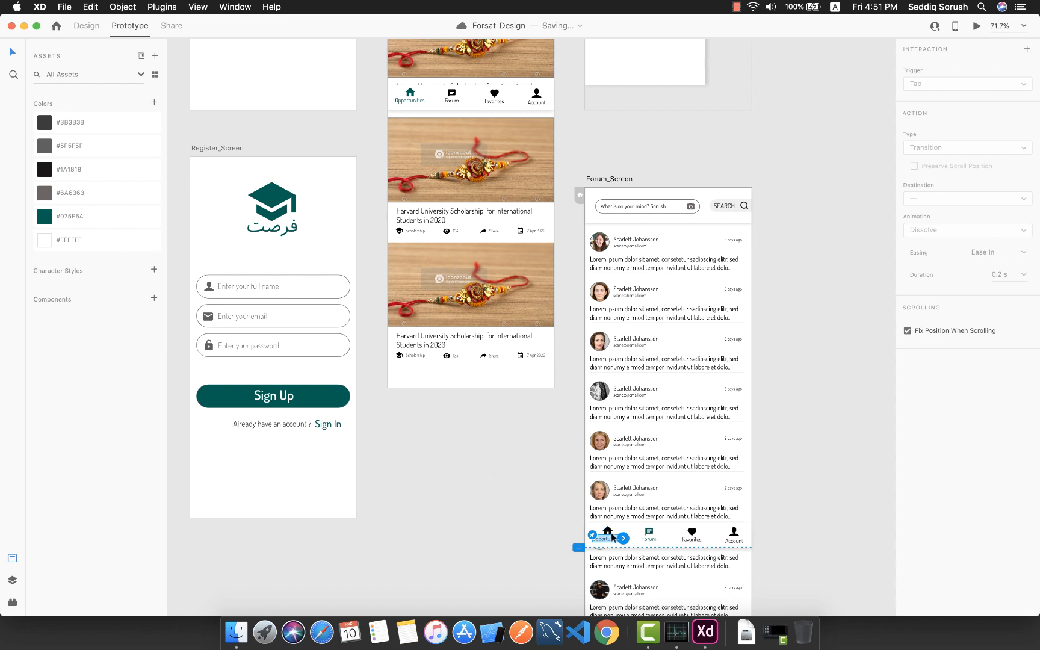
drag(623, 538, 476, 198)
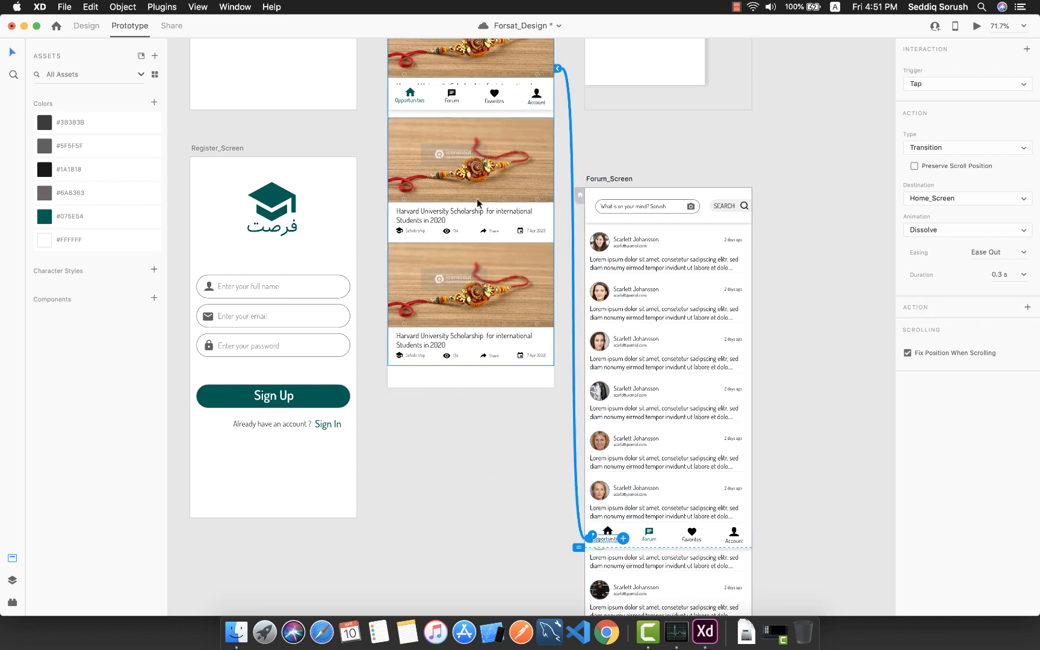
Step: Preview Forum_Screen, go to the home screen through Opportunities, scroll its feed and close the preview
scroll(476, 198, up, 4)
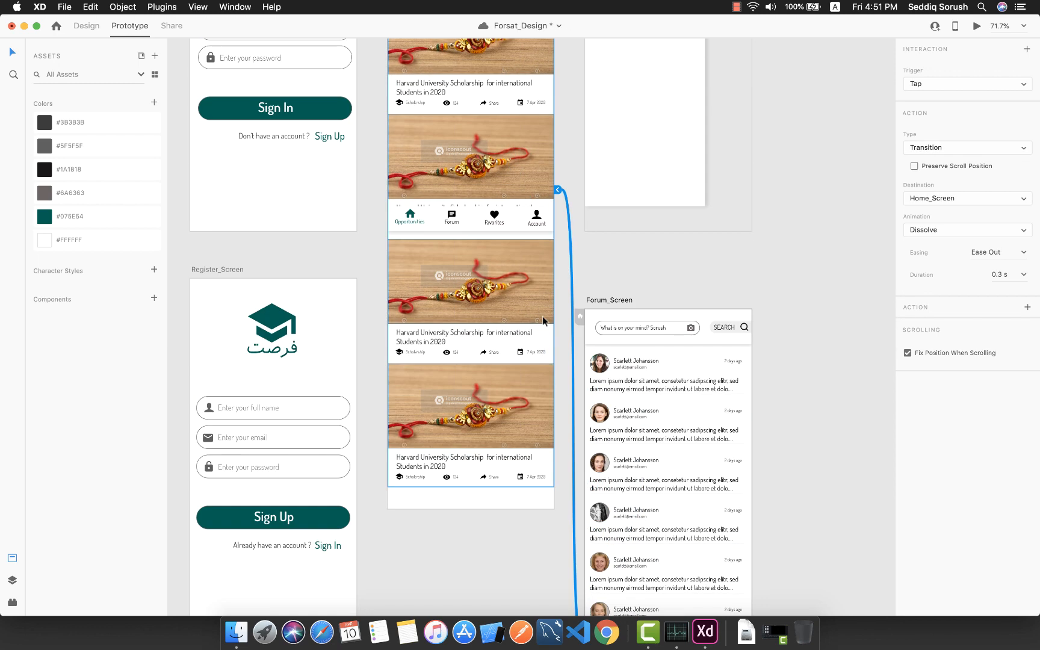
click(976, 26)
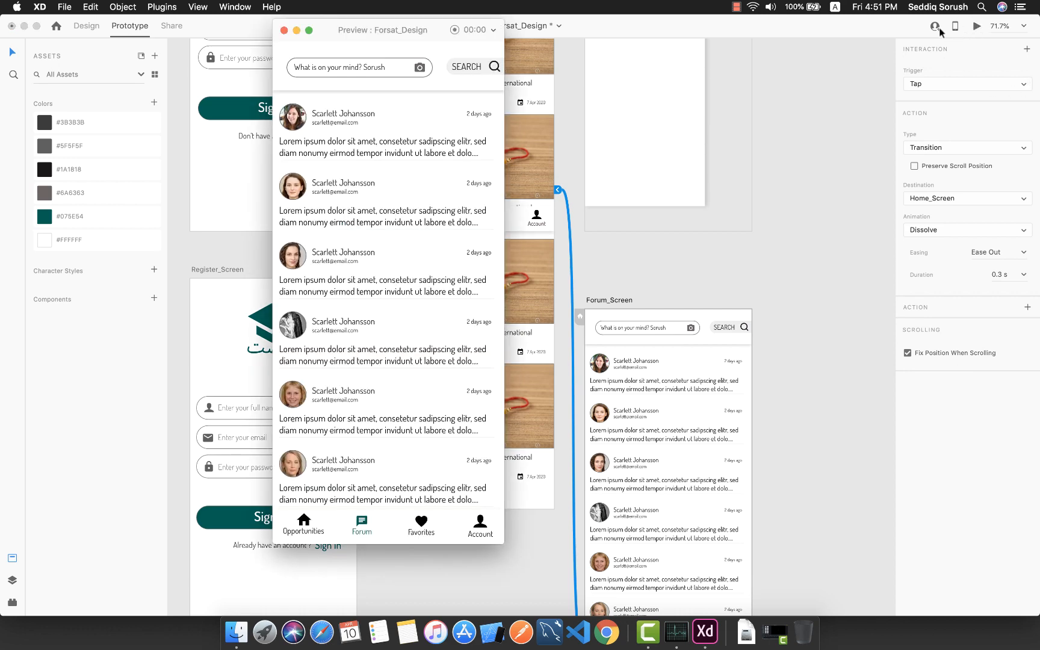
click(306, 533)
scroll(439, 461, down, 5)
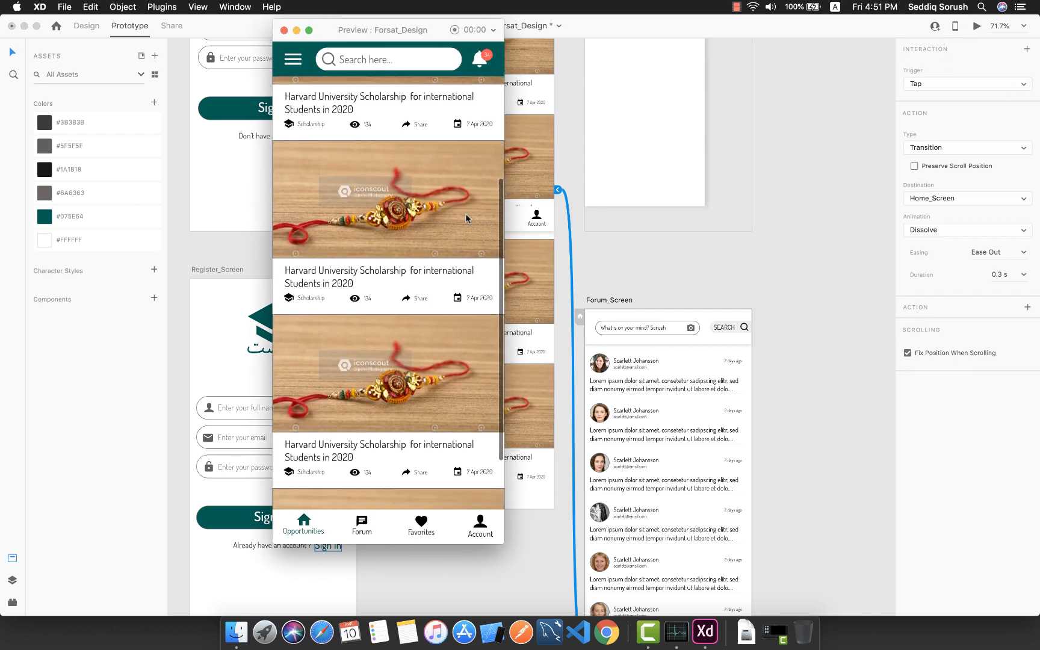
scroll(431, 364, up, 5)
scroll(397, 355, down, 5)
scroll(365, 346, up, 5)
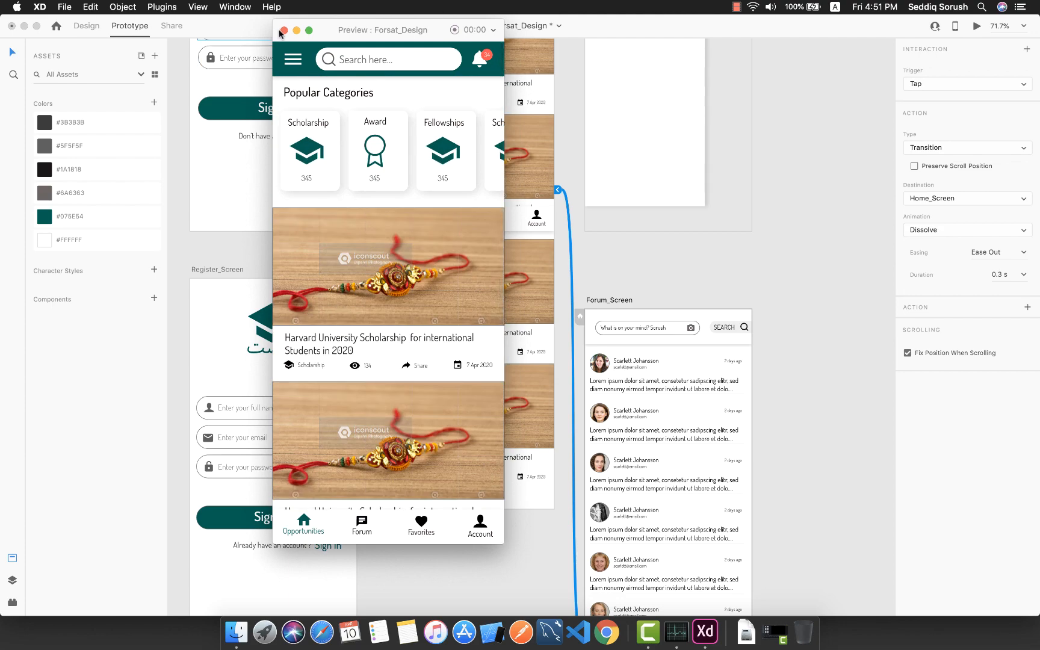
click(284, 30)
Step: Link the Sign In button on Login_Screen to Home_Screen with a tap-triggered Transition
scroll(629, 382, left, 8)
scroll(628, 382, up, 2)
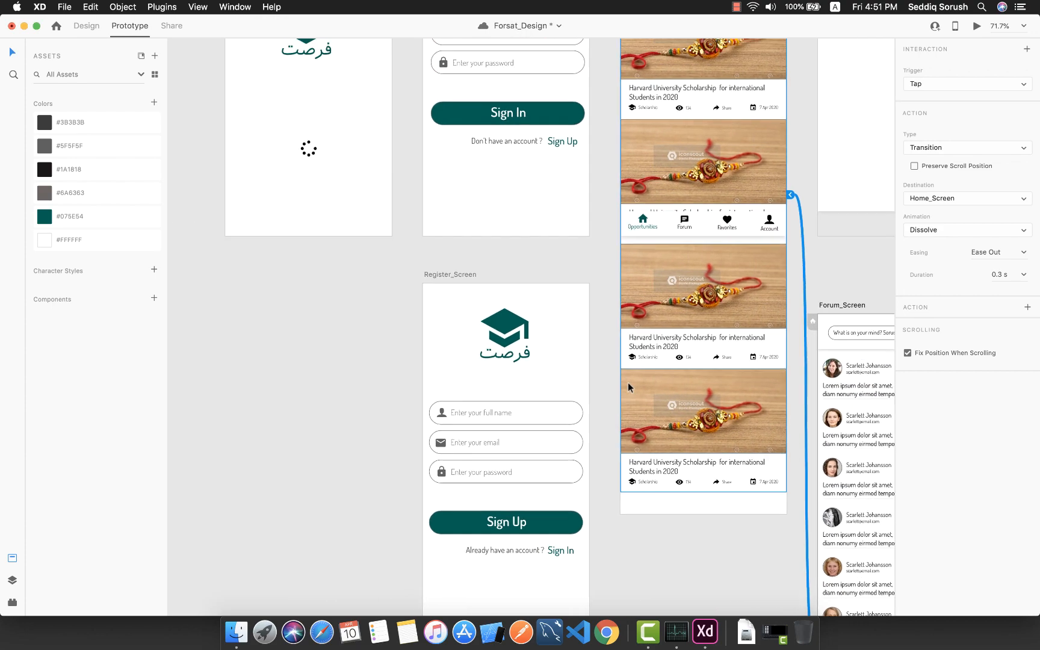
scroll(628, 382, up, 4)
scroll(628, 382, right, 3)
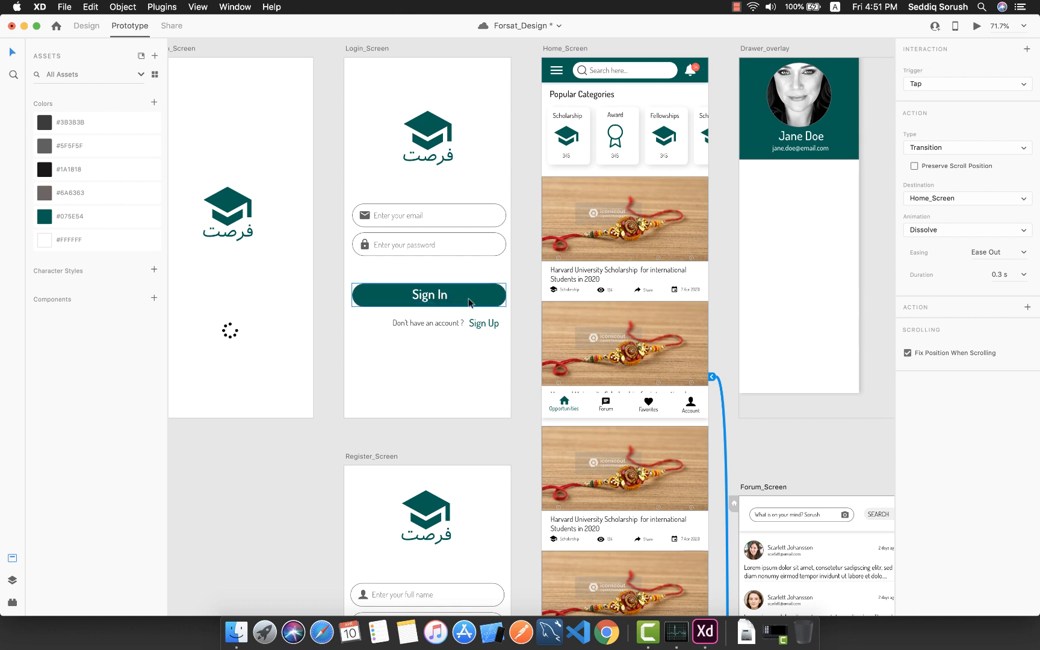
click(470, 300)
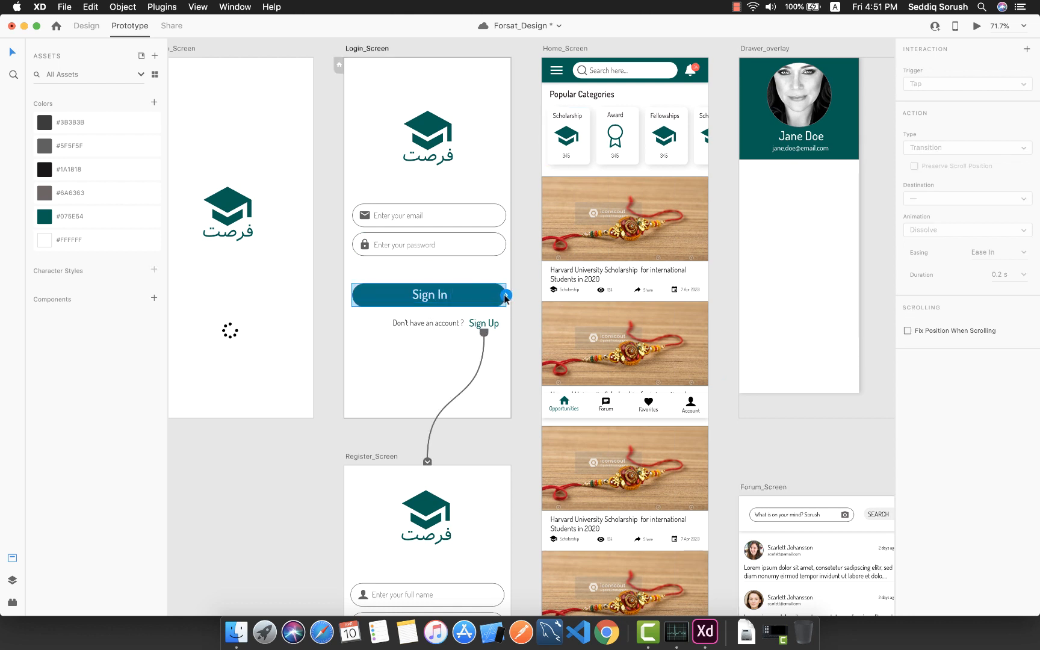
drag(505, 295, 542, 367)
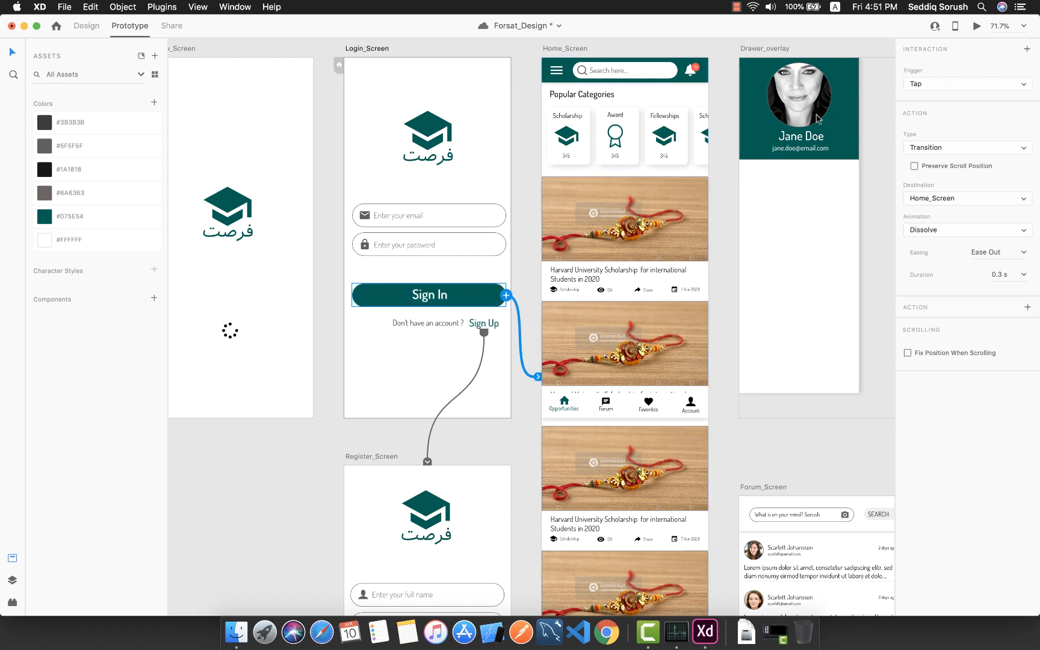
Step: Preview Login_Screen, test the Sign In button and close the preview
click(977, 26)
click(397, 377)
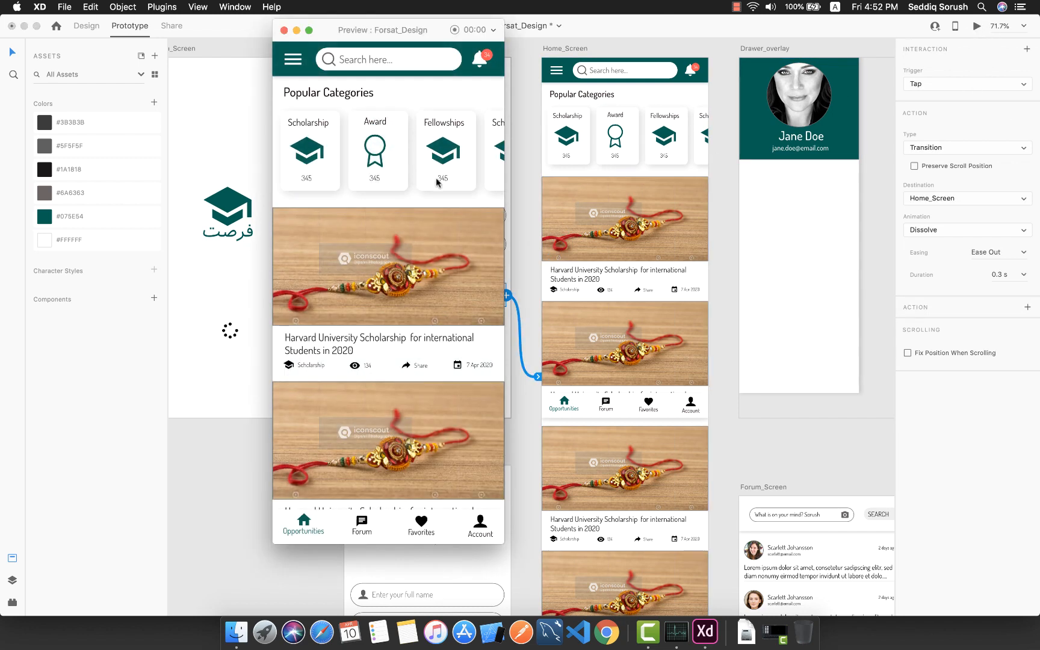
click(283, 30)
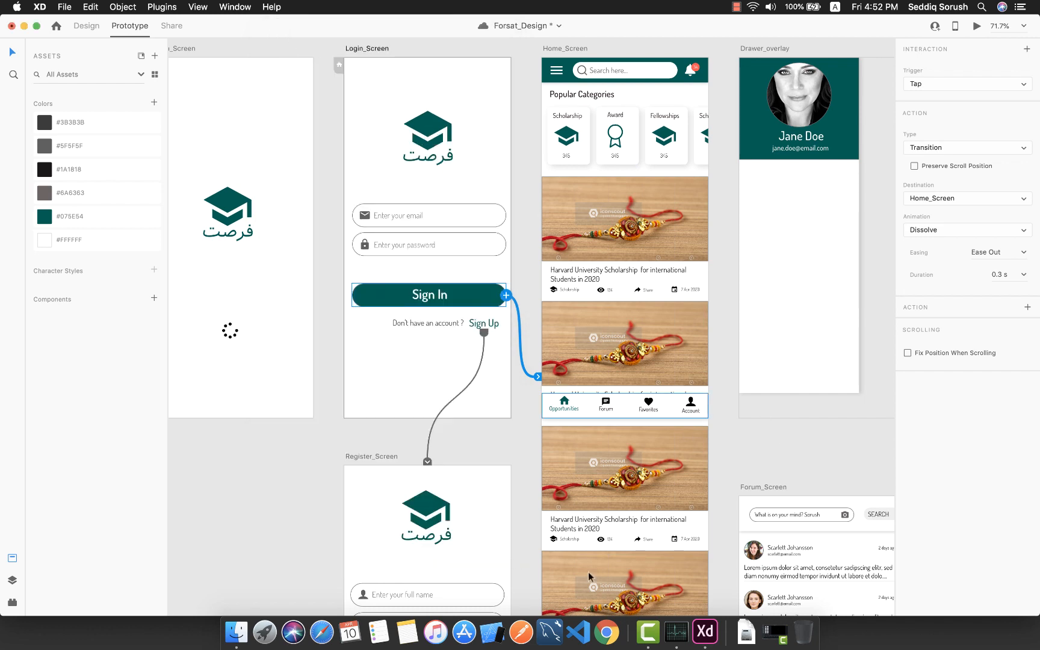
Step: Create a new Design Review share link for Forsat_Design, accessible to anyone with the link
scroll(581, 573, down, 5)
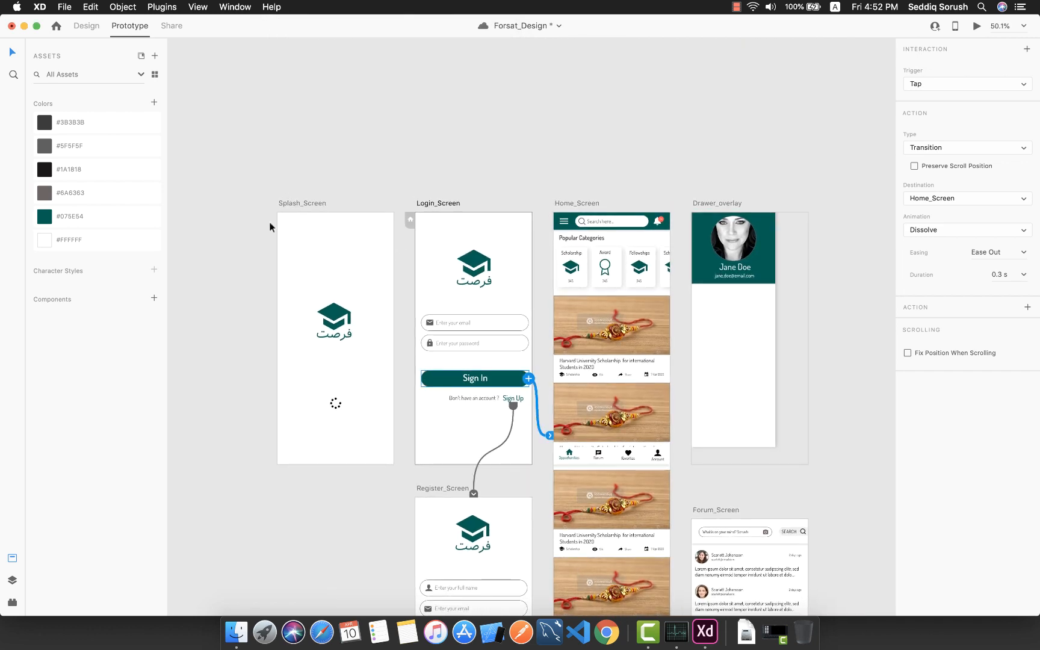
click(173, 27)
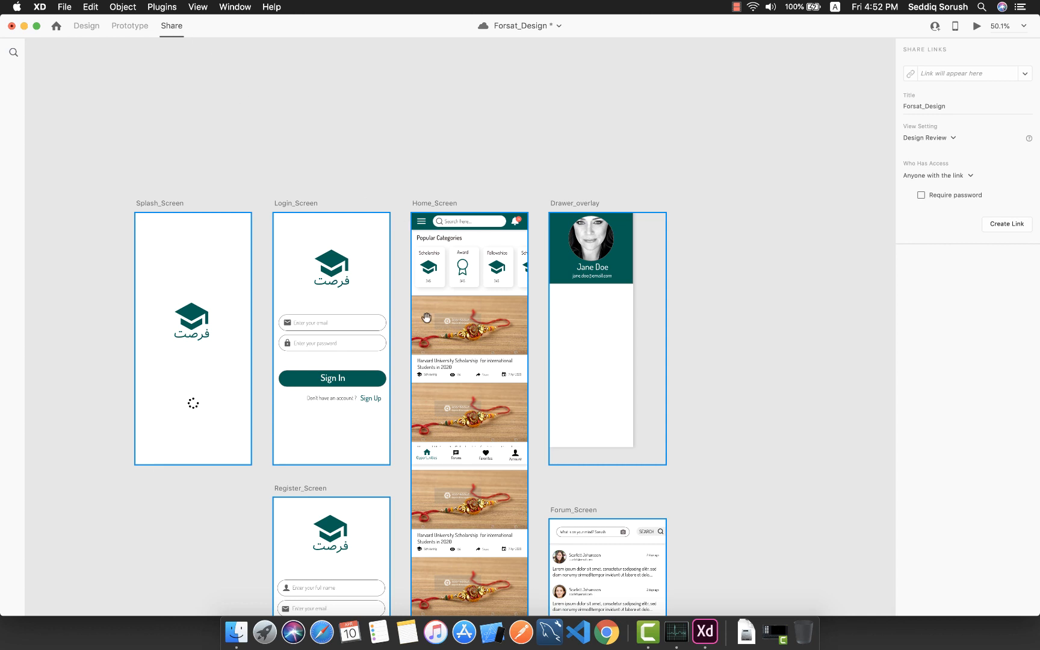
scroll(277, 444, down, 2)
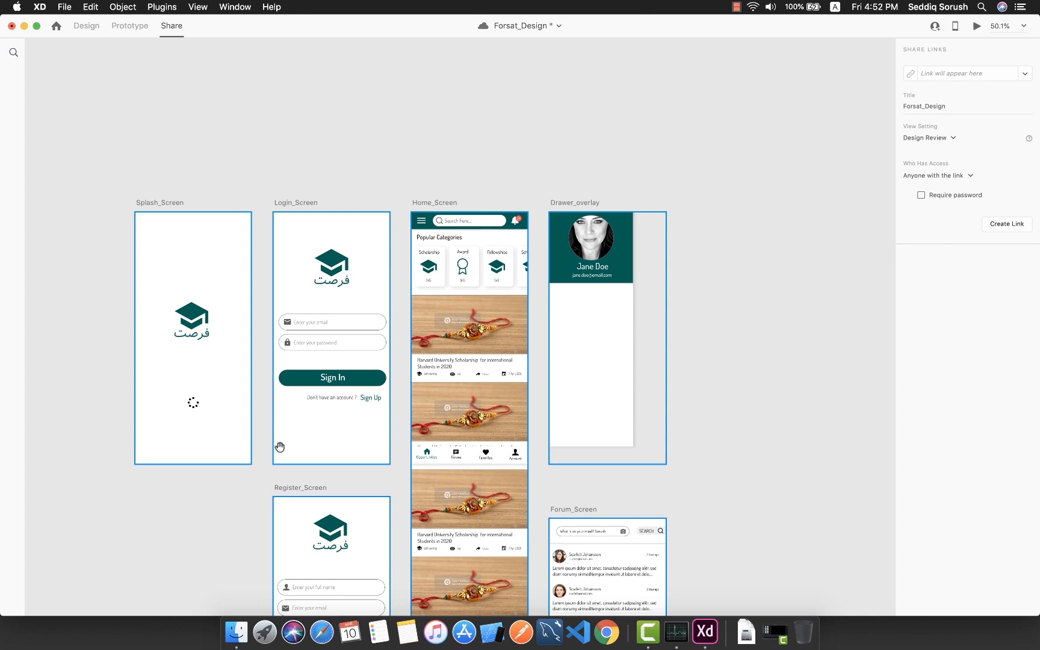
scroll(290, 304, down, 2)
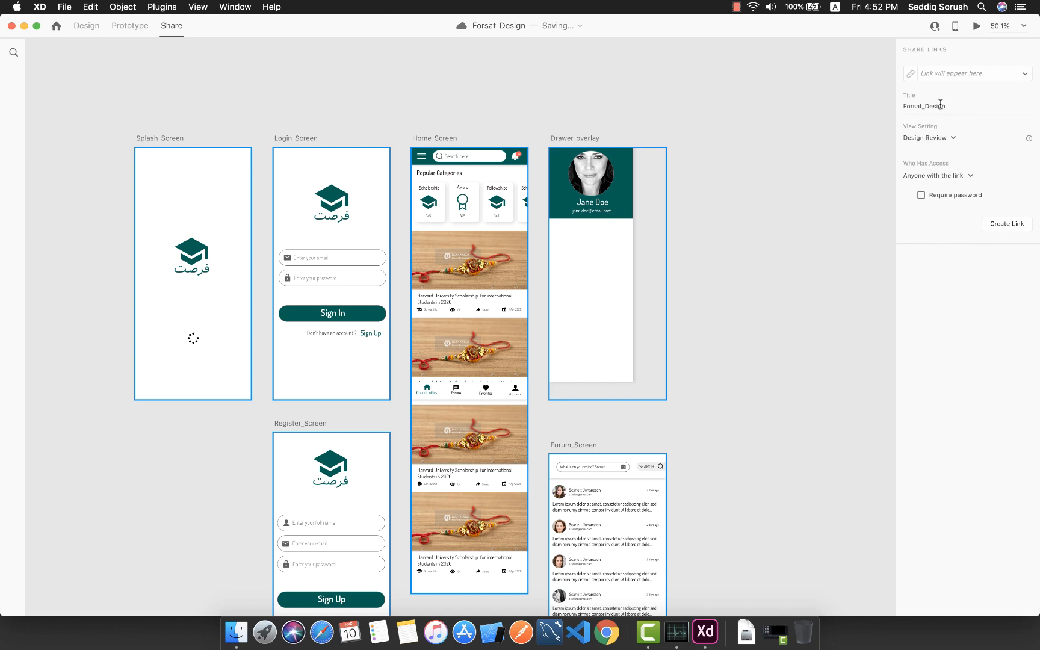
click(1026, 74)
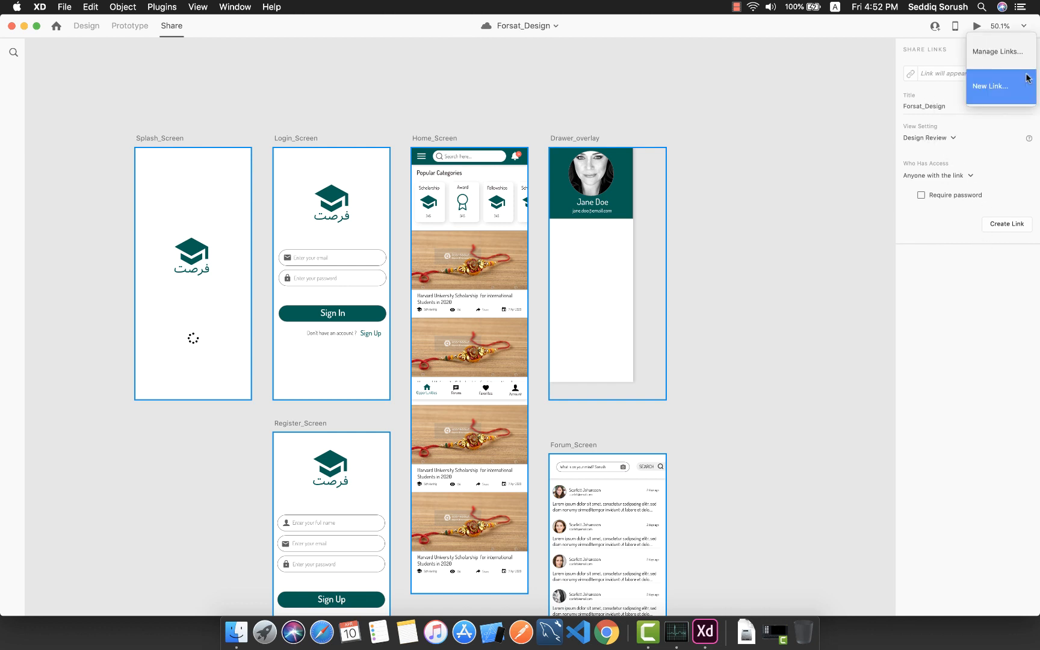
click(992, 86)
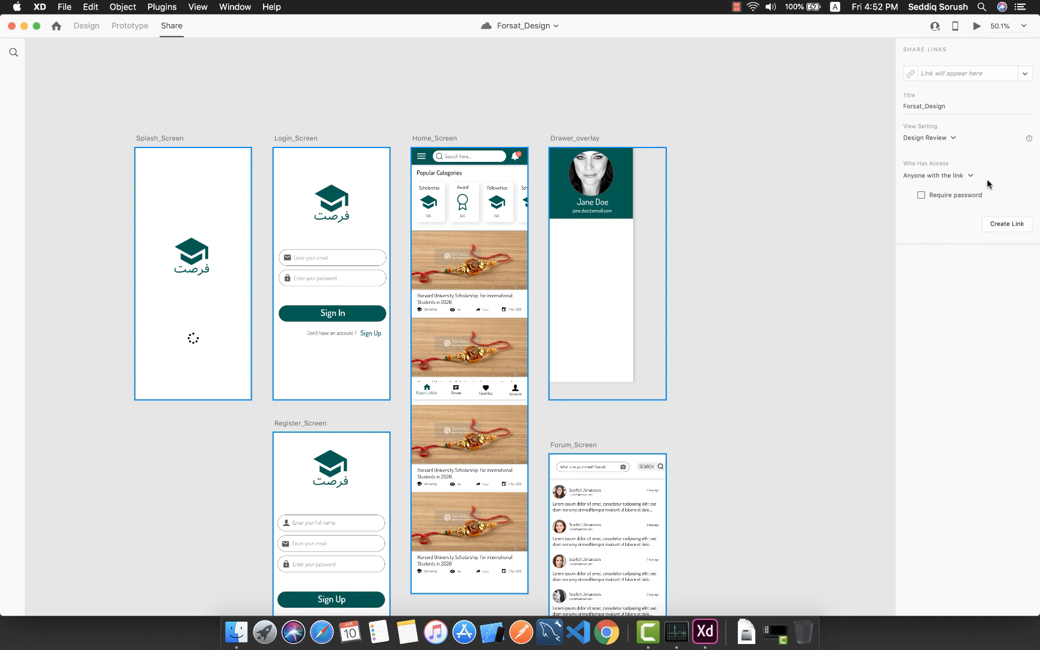
click(1008, 226)
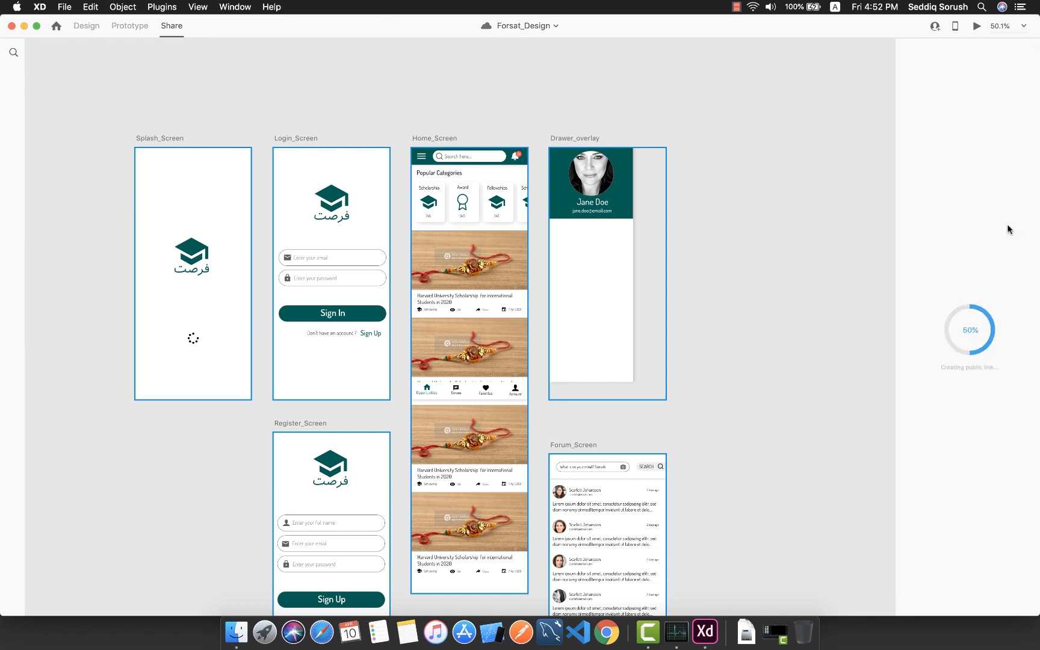
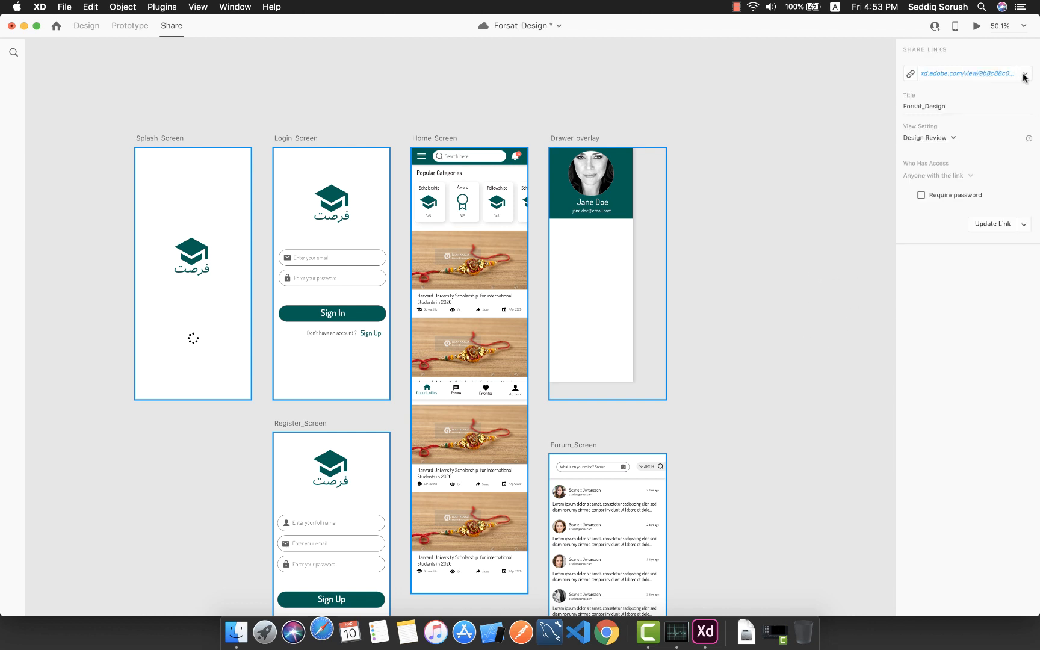
Step: Open the Forsat_Design share link in Safari and close the surplus browser tabs
click(1025, 73)
click(916, 176)
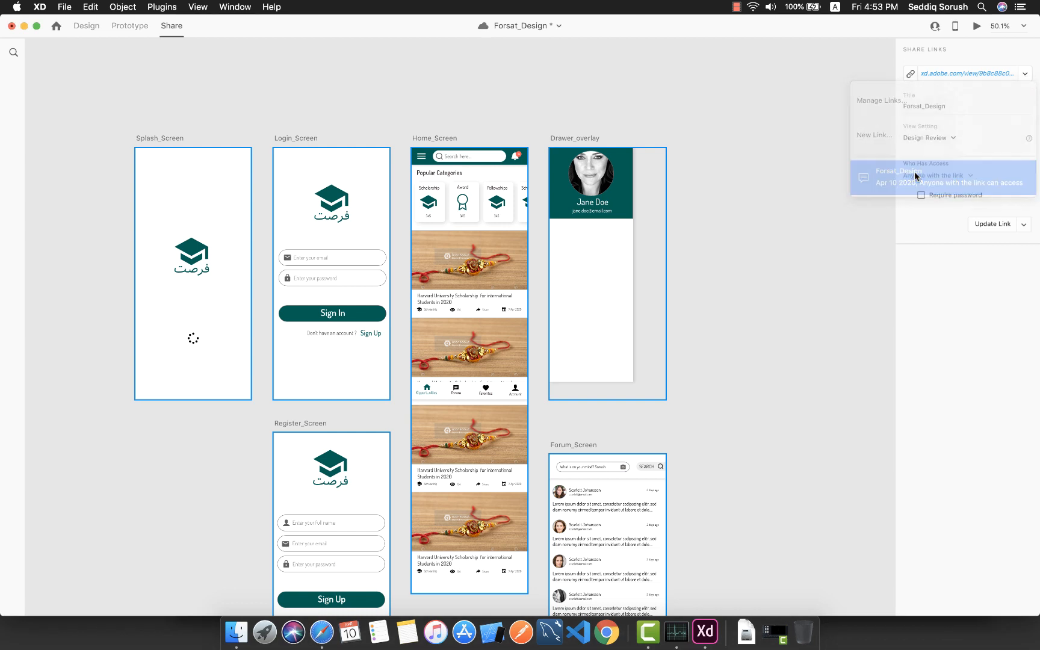
click(923, 74)
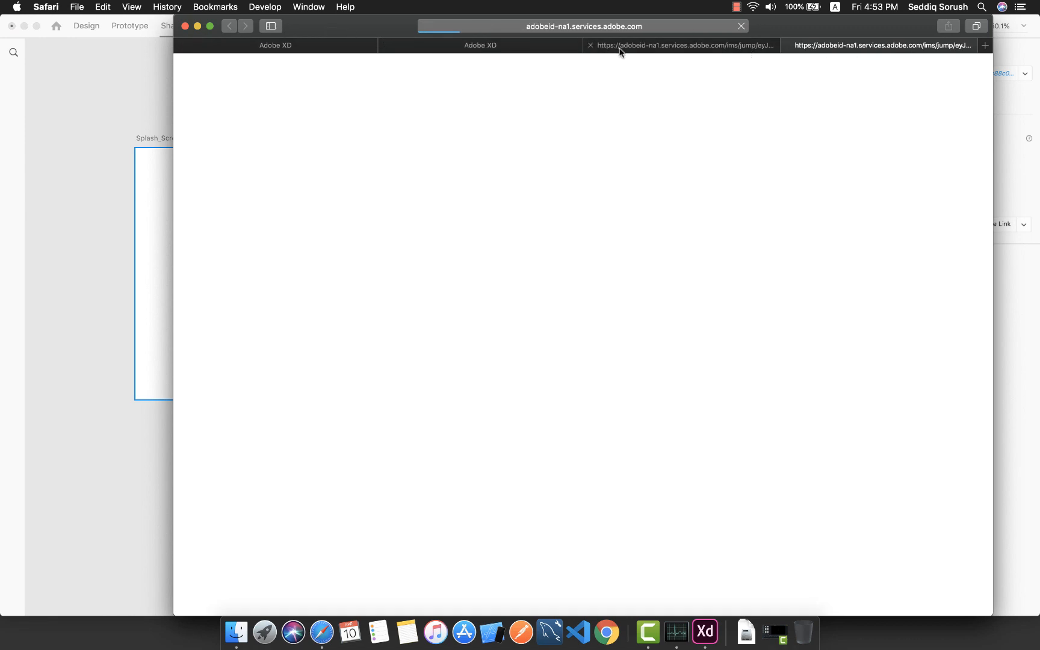
click(590, 45)
click(386, 46)
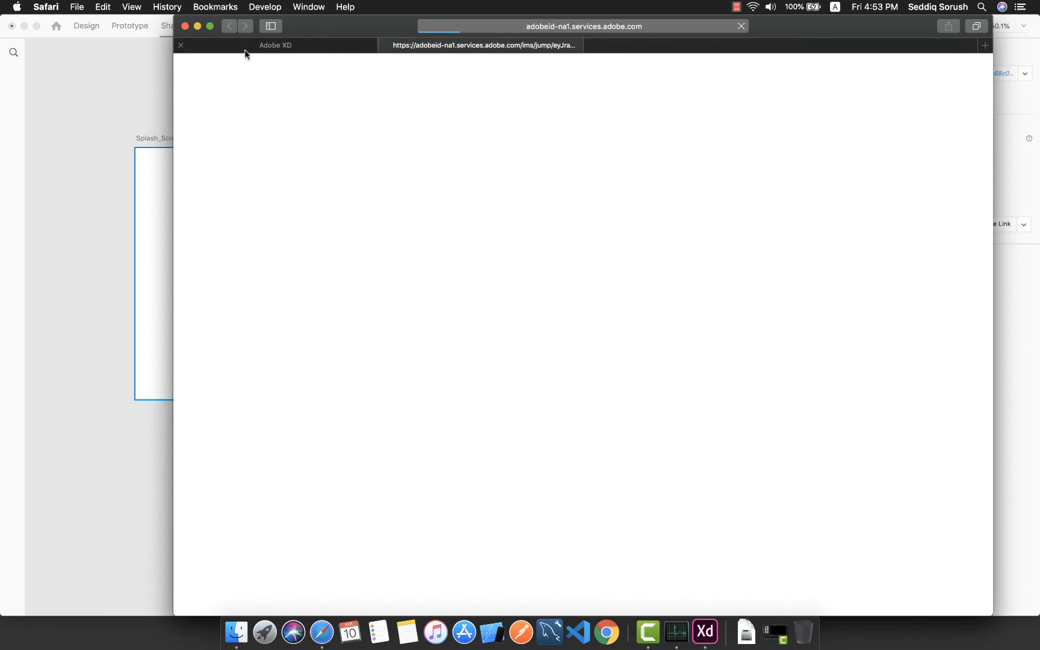
click(182, 45)
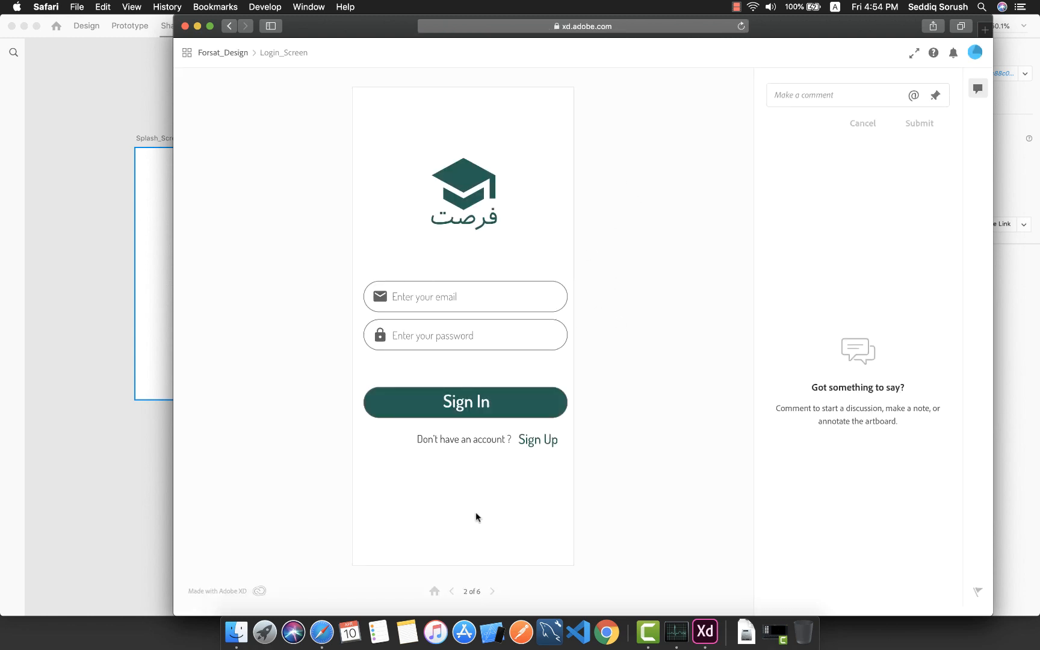
Step: Test the Sign In link from Login_Screen to Home_Screen and open and close the drawer overlay twice
click(471, 405)
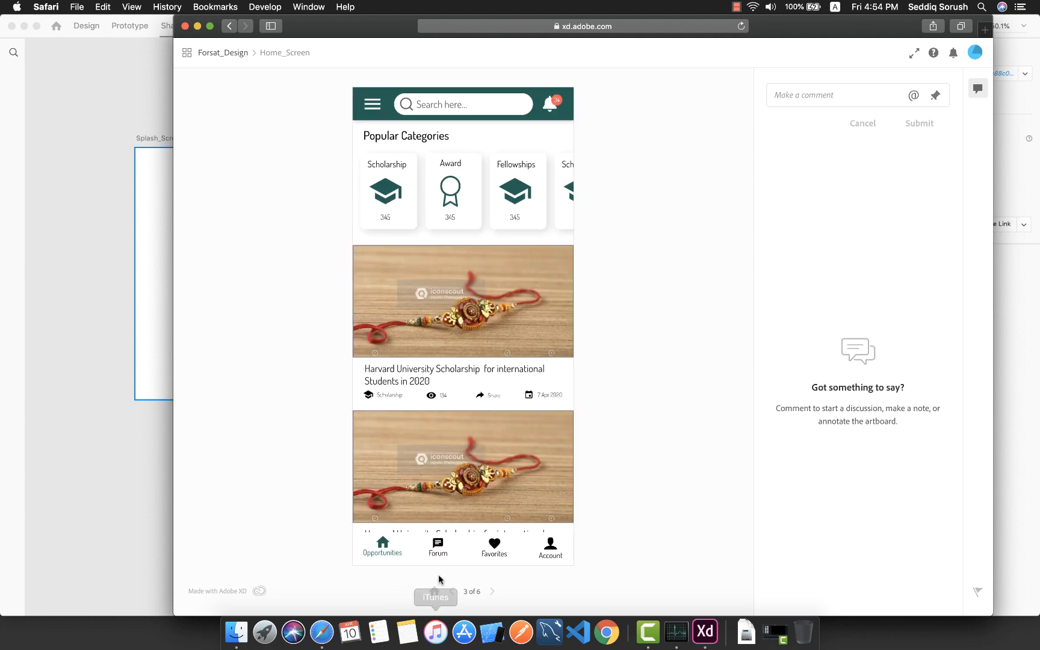
click(378, 112)
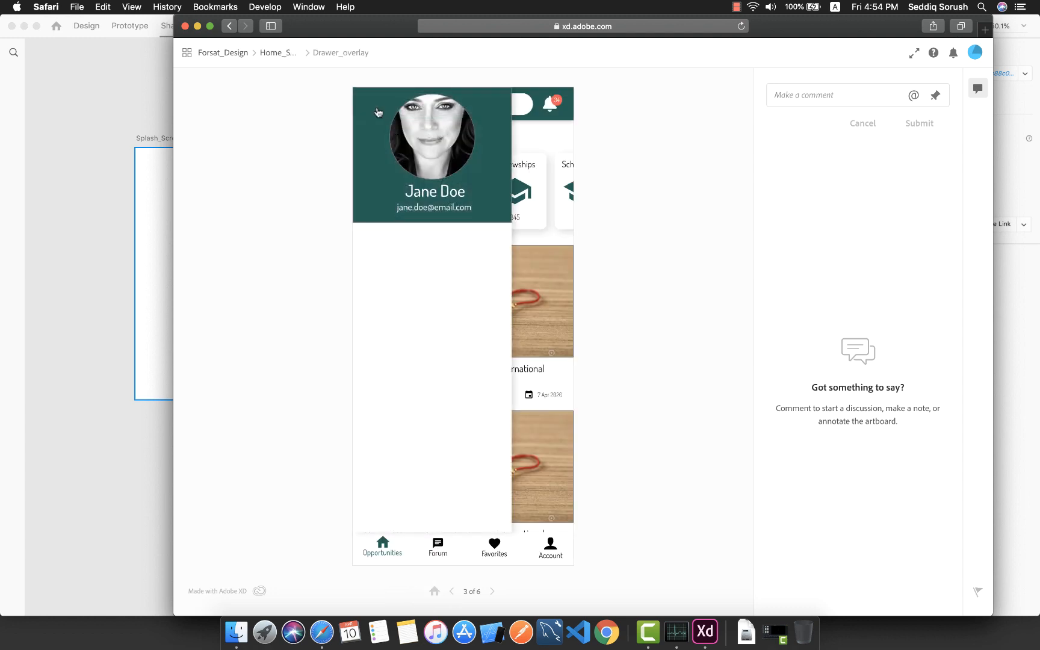
click(541, 148)
click(372, 109)
click(525, 124)
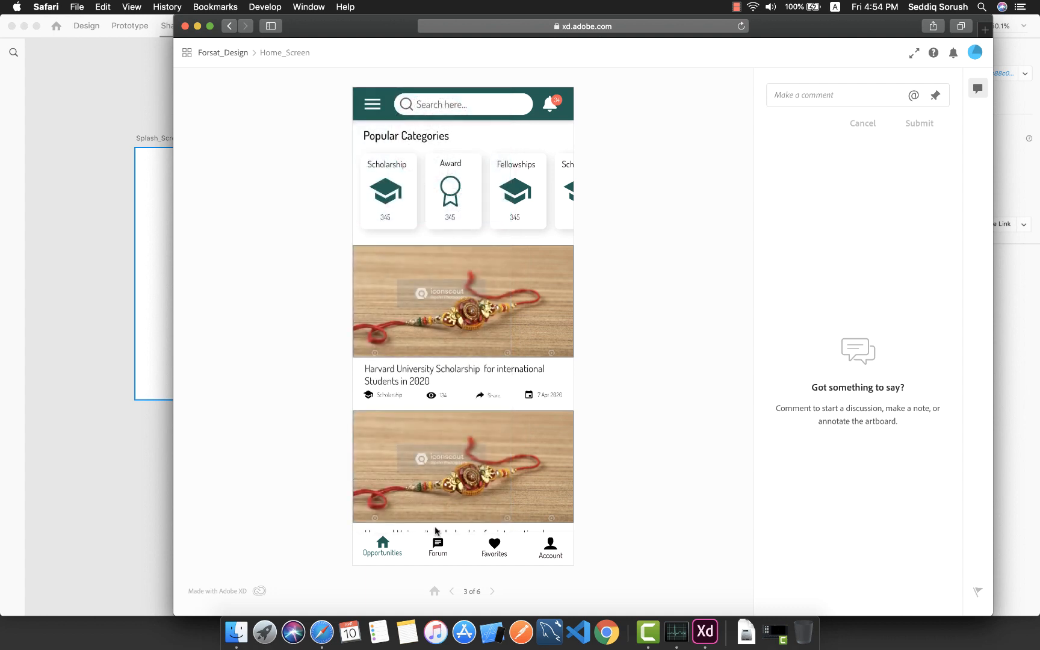
Step: Open Forum_Screen from Home_Screen, test scrolling its post list, and return through the Opportunities link
click(438, 543)
scroll(462, 414, down, 7)
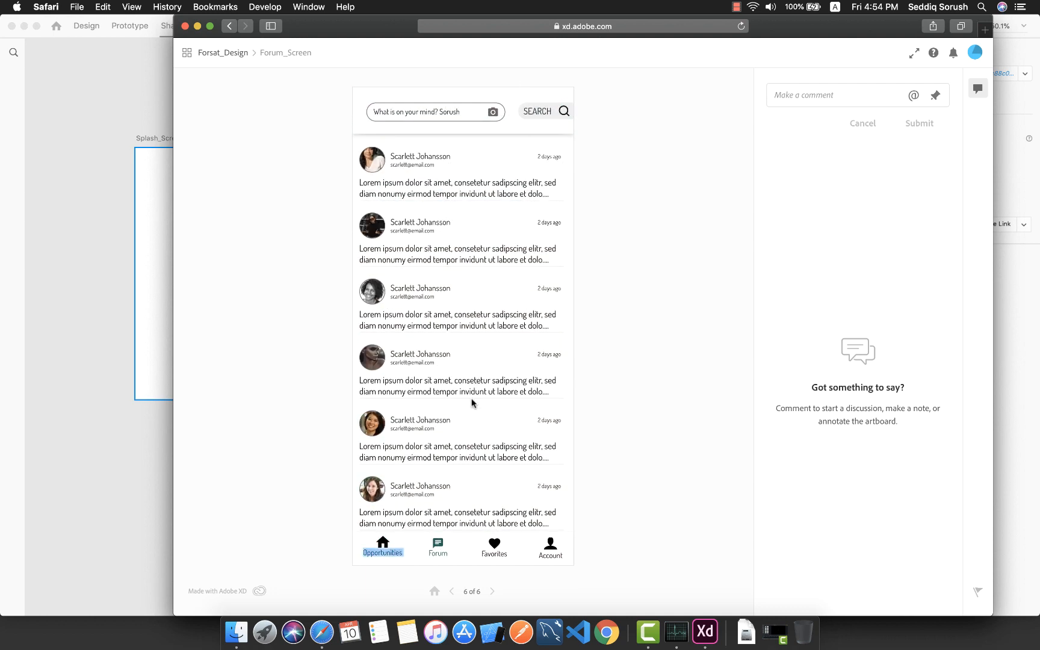
scroll(475, 328, up, 7)
scroll(475, 340, down, 7)
scroll(475, 339, up, 7)
scroll(476, 339, down, 7)
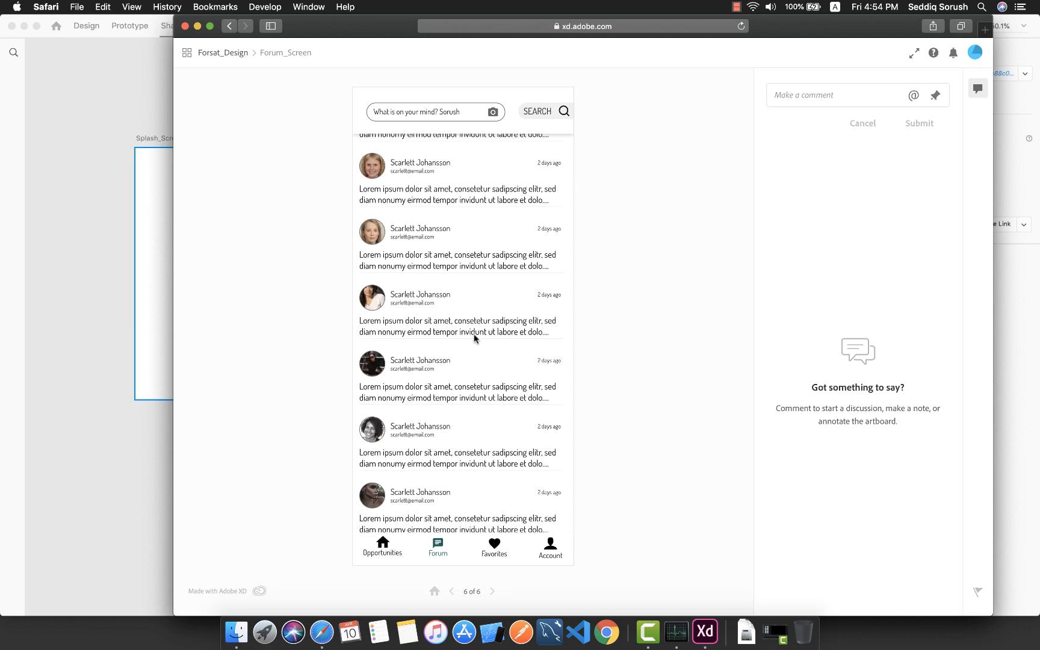
scroll(477, 339, up, 7)
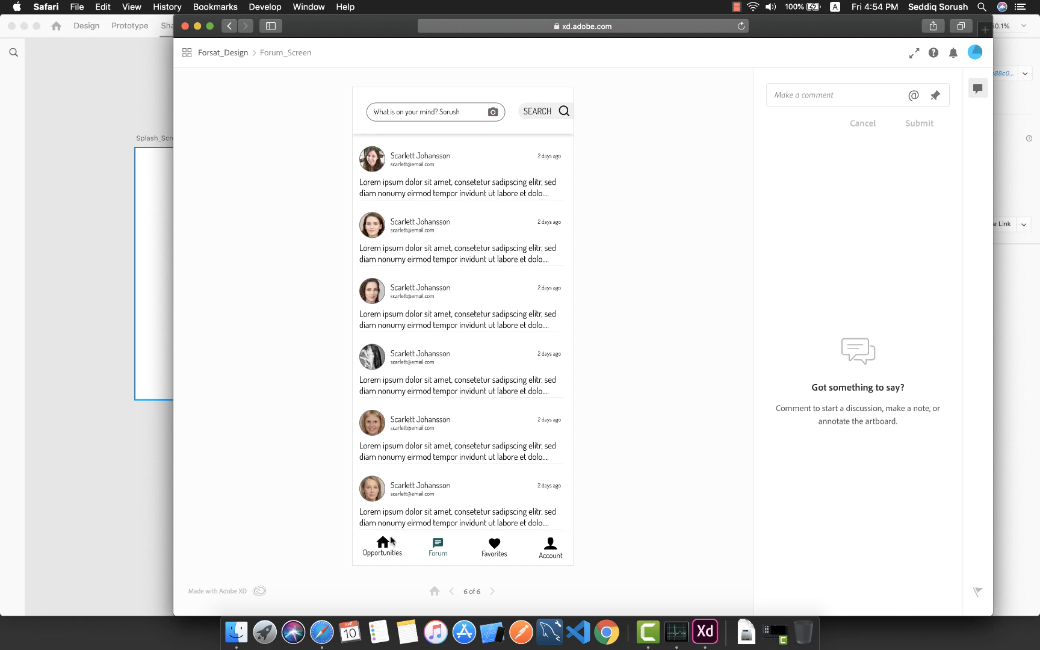
scroll(460, 433, down, 3)
scroll(459, 413, up, 3)
click(384, 553)
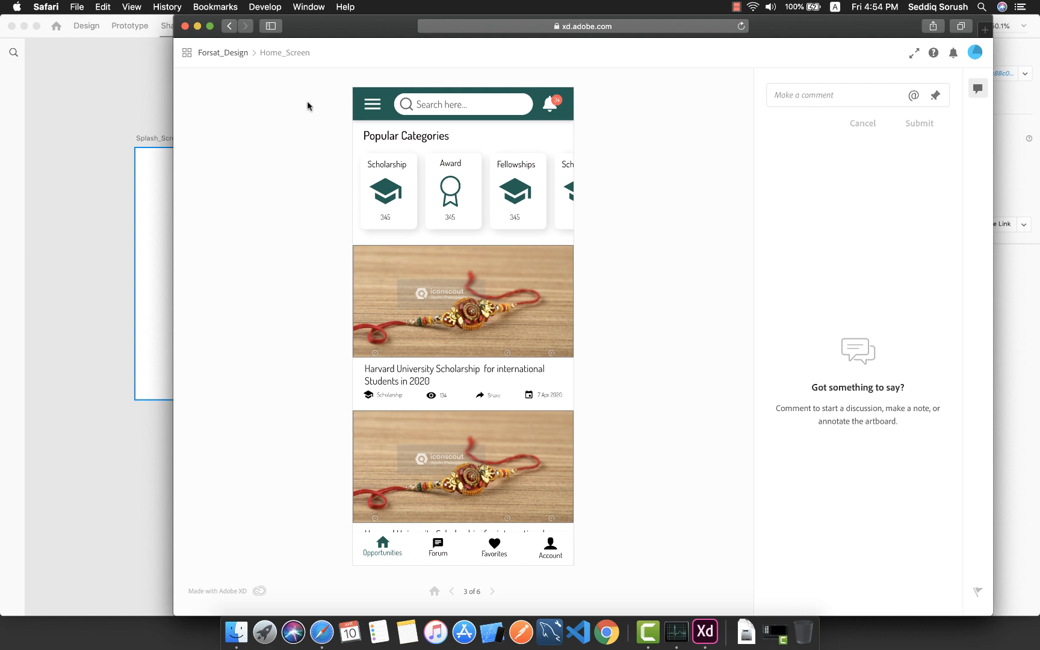
Step: Restart the shared prototype from Splash_Screen and test the Sign Up link, the Sign In link and the Sign In button
click(212, 55)
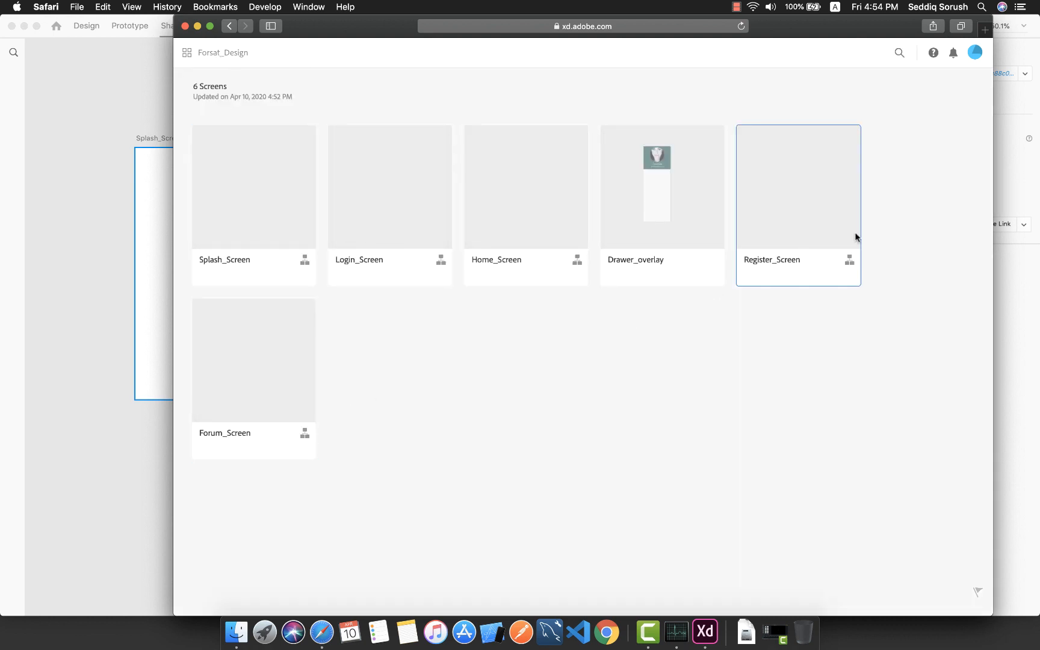
click(267, 214)
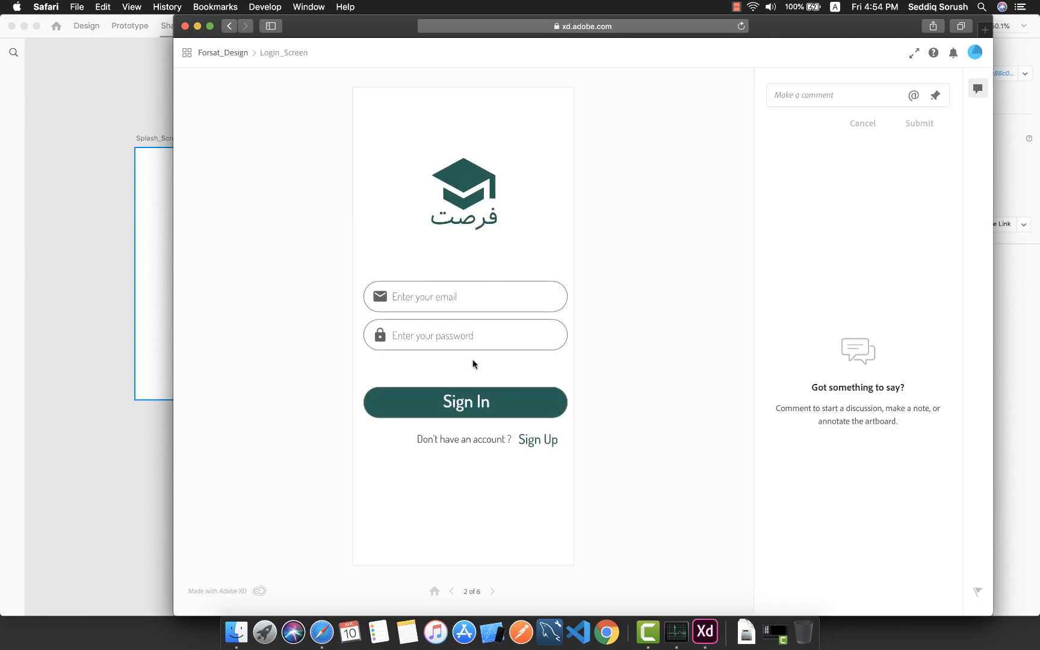
click(536, 440)
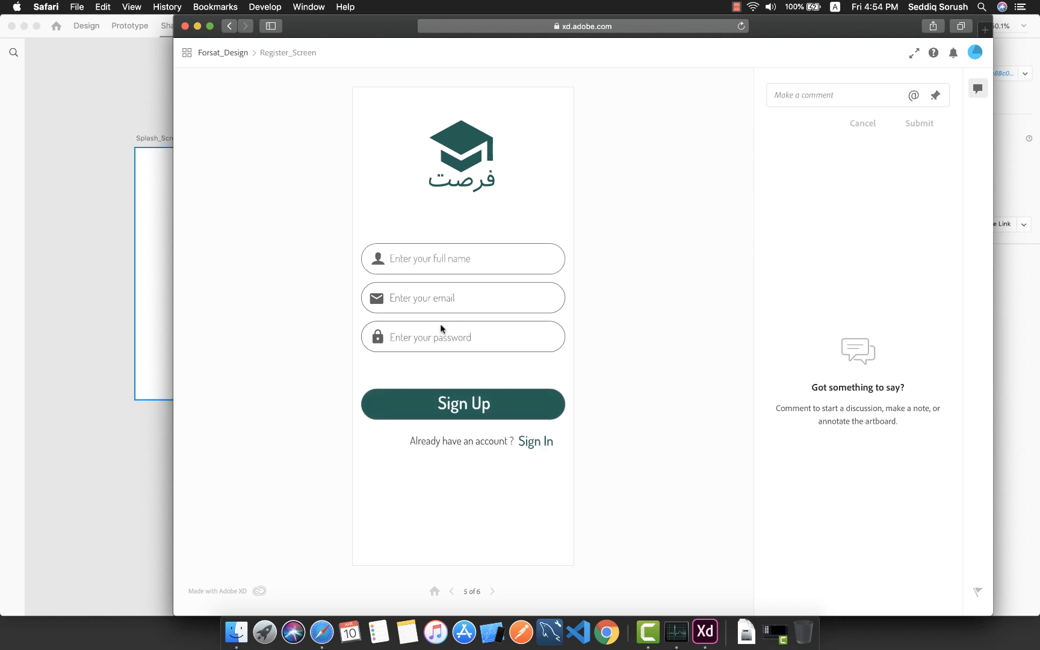
click(537, 443)
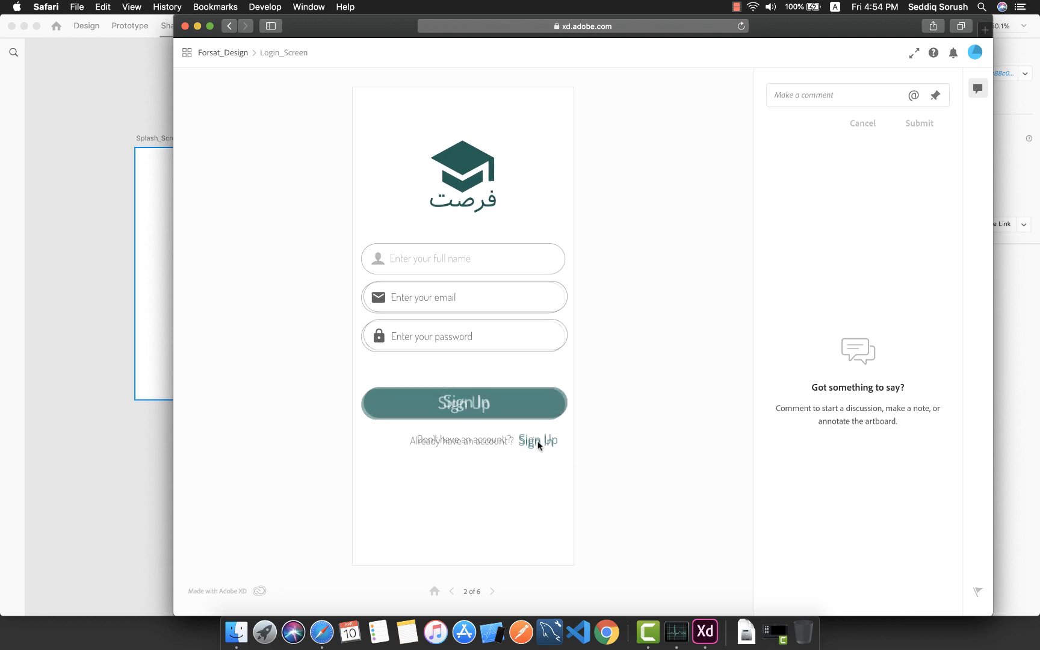
click(463, 407)
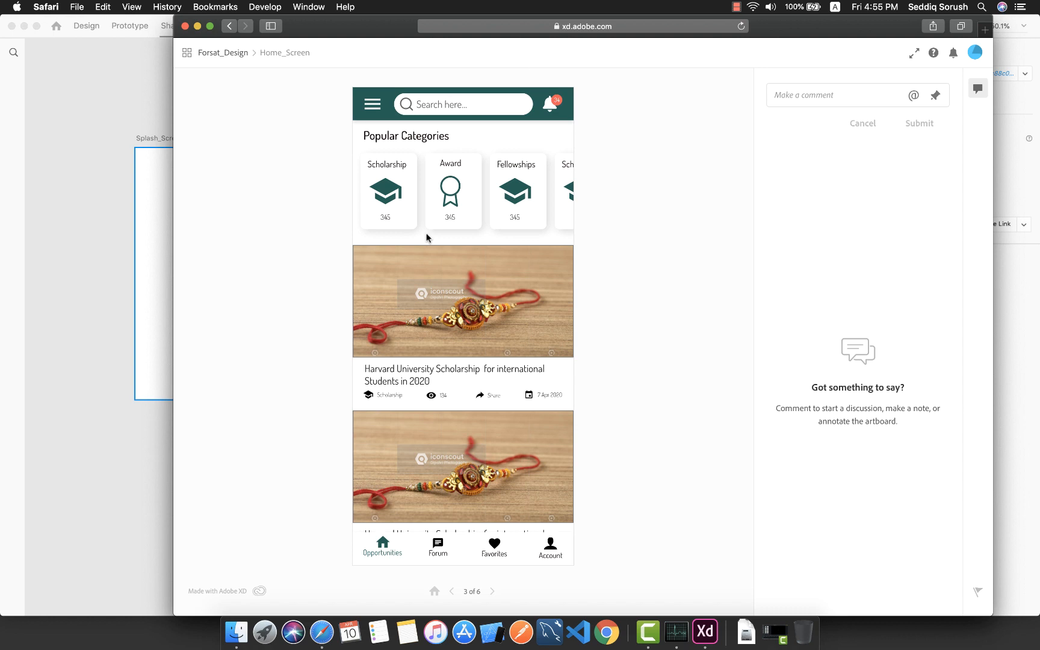